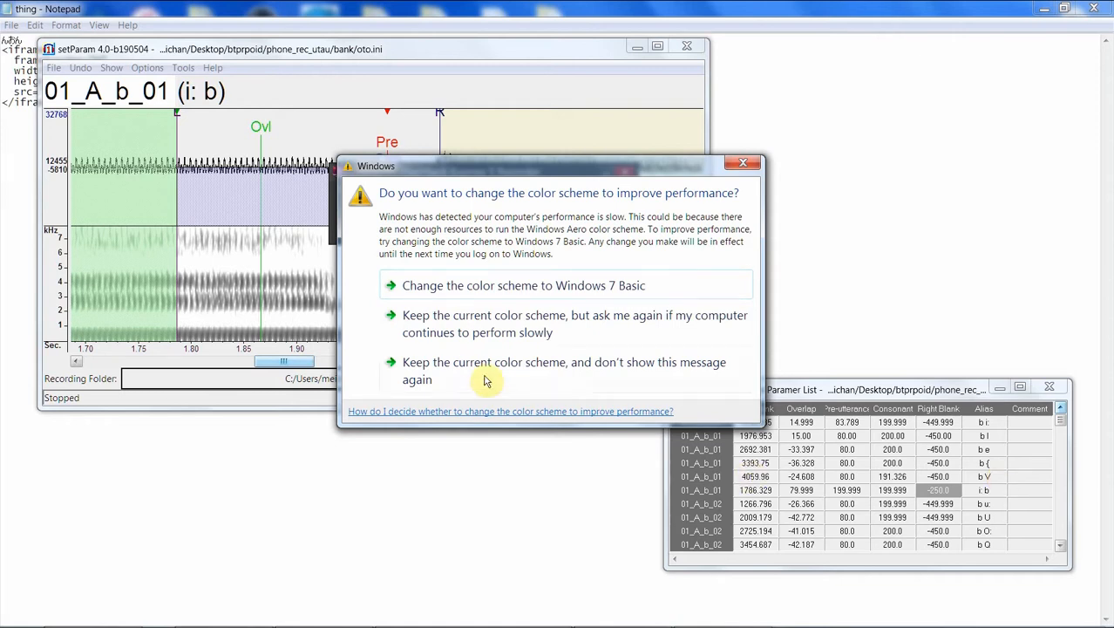
Step: Dismiss the Windows performance message, keeping the current color scheme but allowing it to ask again if the computer continues to perform slowly
click(496, 333)
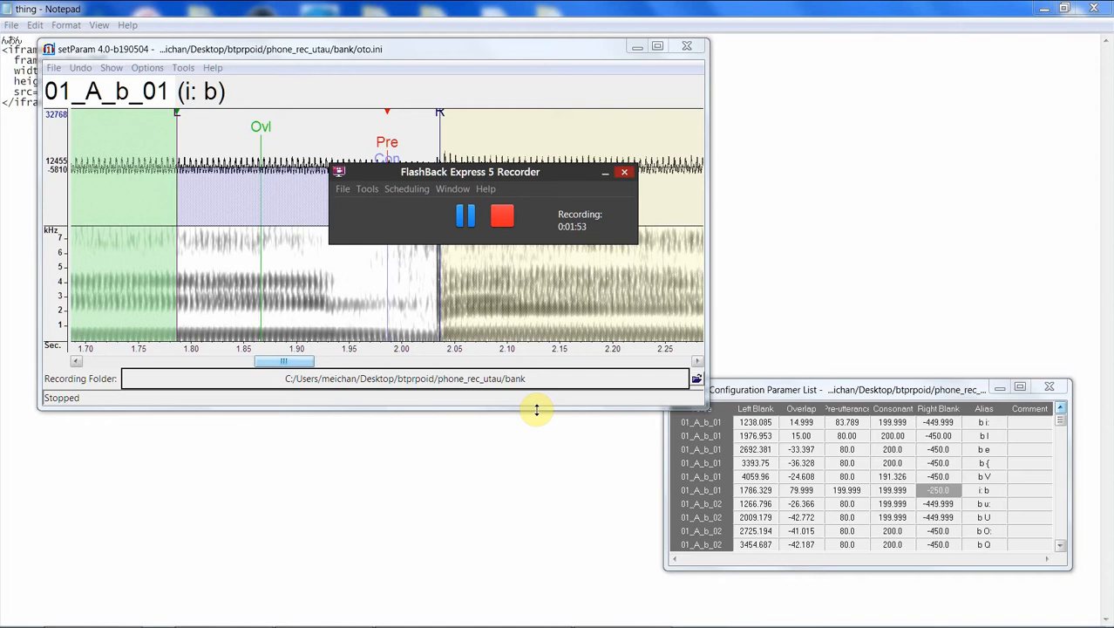
click(266, 361)
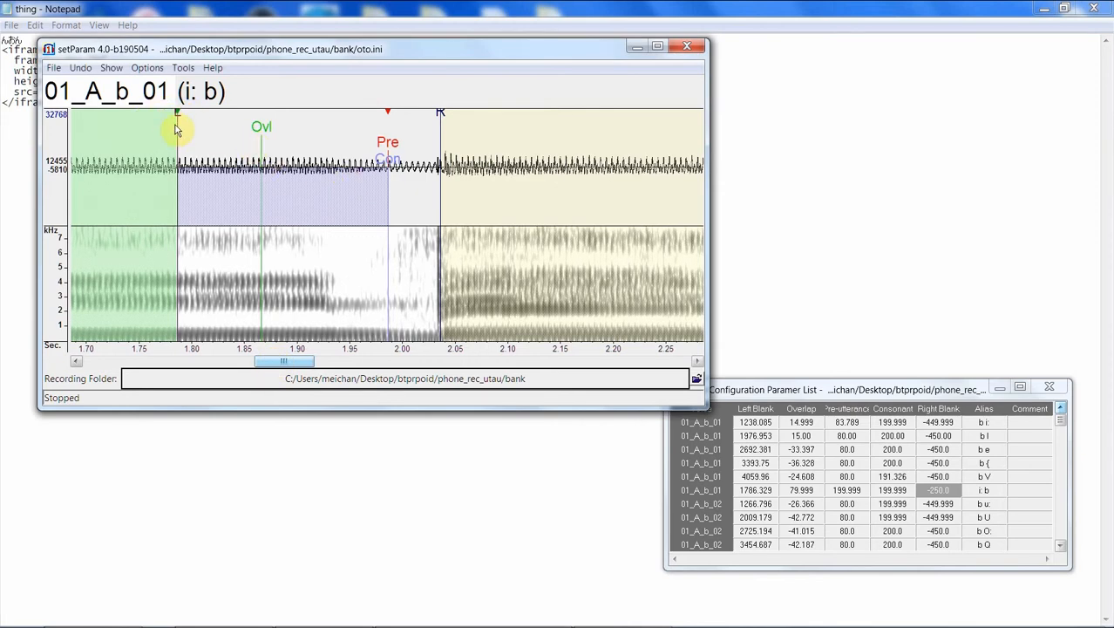
Step: Adjust the "i: b" entry's markers to a left blank of about 1741.2, consonant about 220.9 and right blank about -261.3
drag(175, 130, 137, 125)
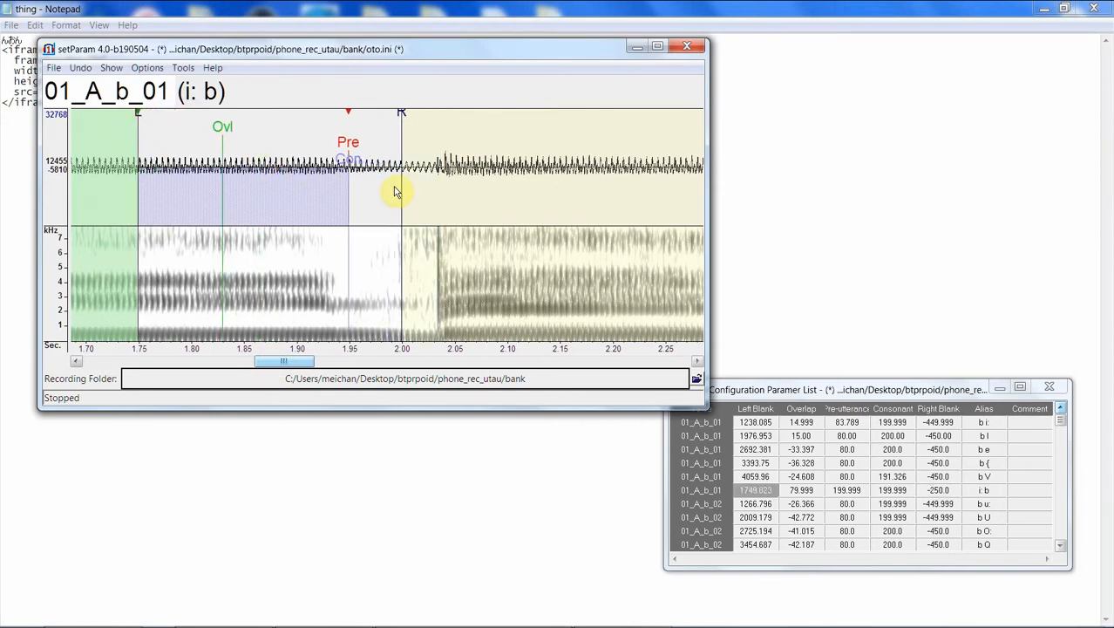
drag(404, 112, 415, 112)
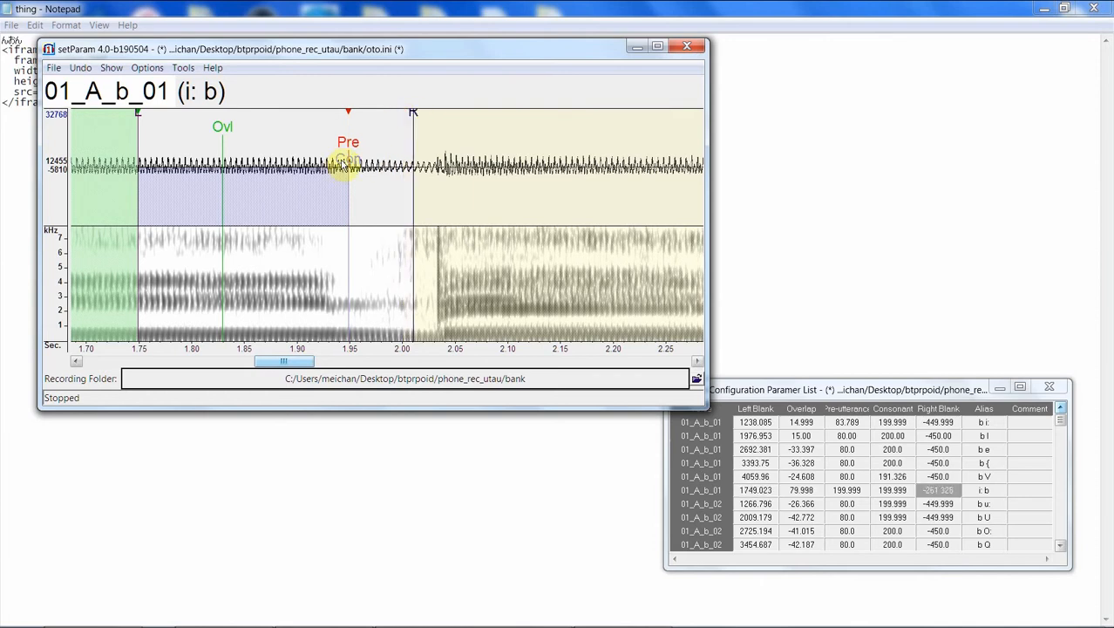
mouse_move(346, 162)
mouse_down()
mouse_move(363, 159)
mouse_move(339, 148)
mouse_up()
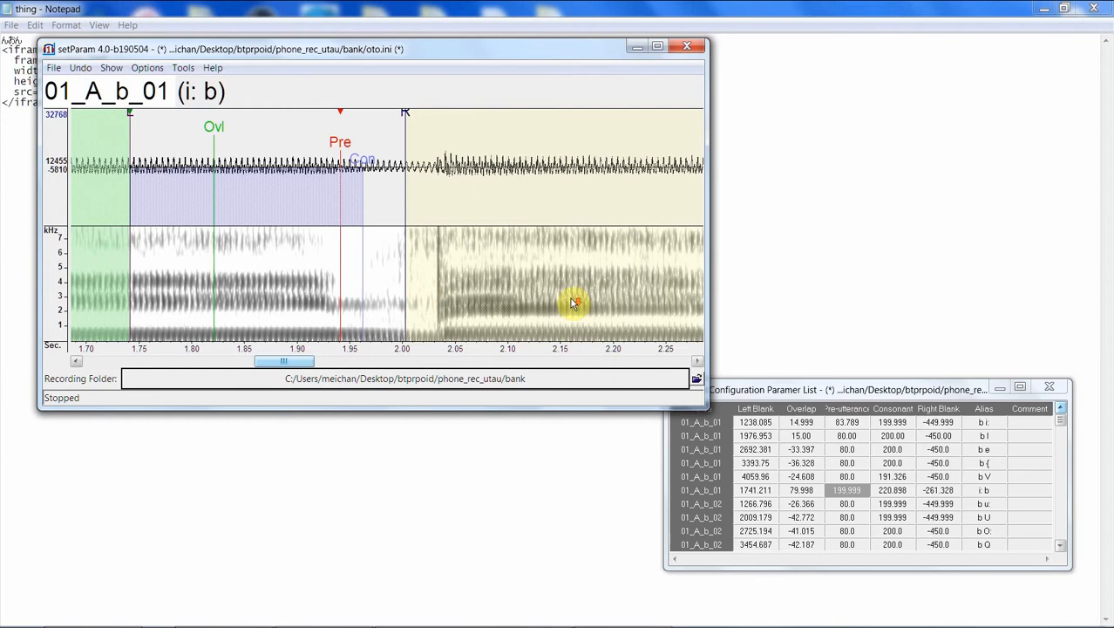
key(Down)
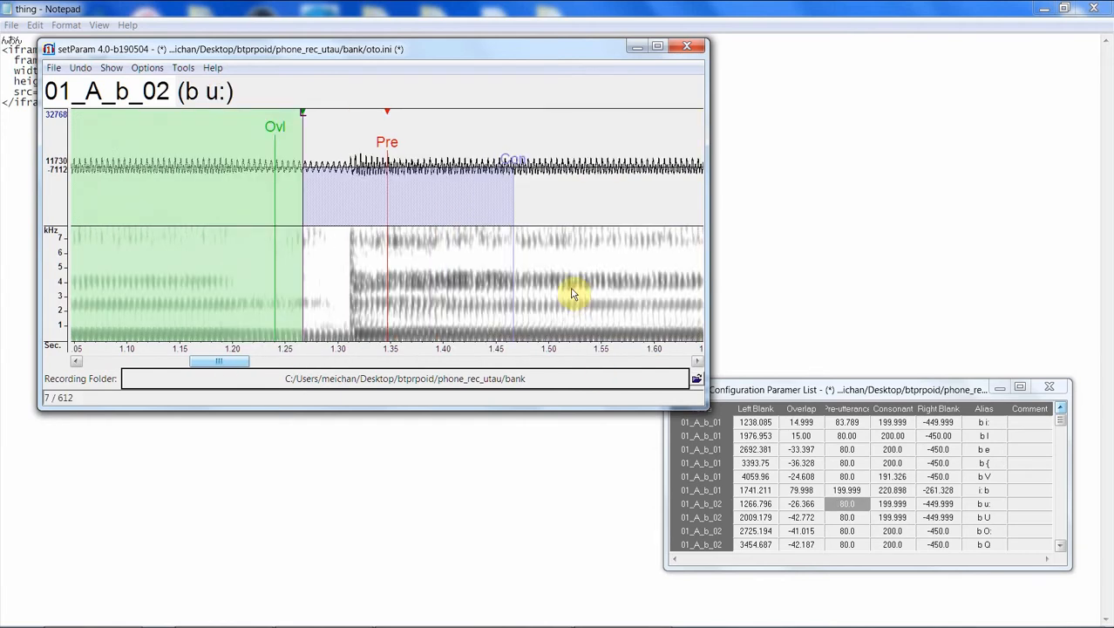
Step: Clear the comment on the "N u:" entry of 01_A_N↑_02 in the parameter list
click(1063, 431)
drag(1063, 430, 1078, 451)
click(1035, 489)
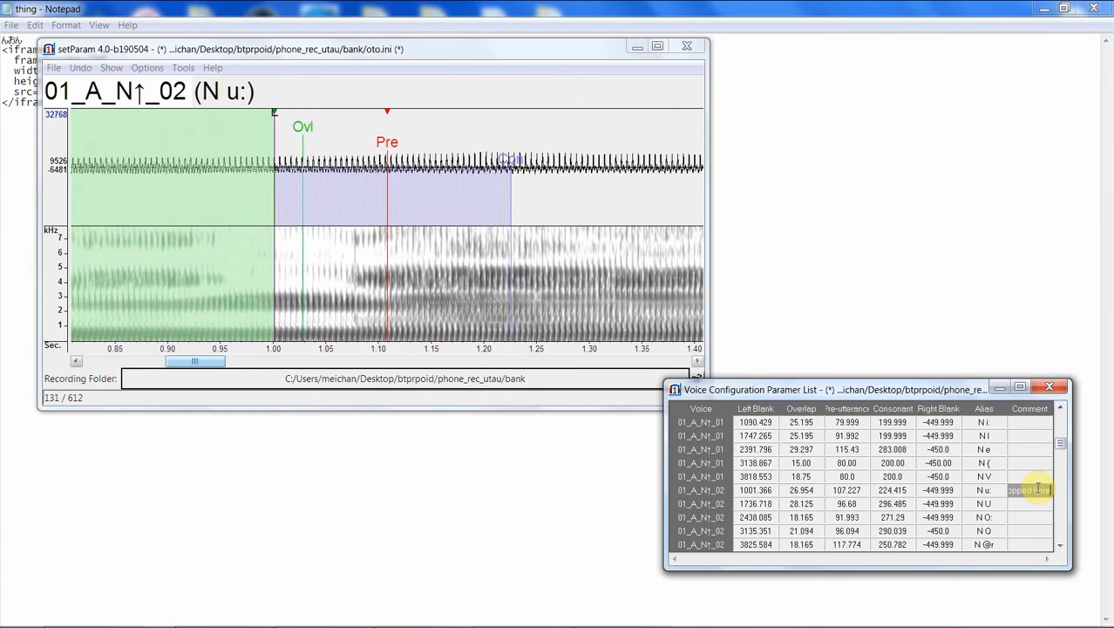
key(BackSpace)
key(Return)
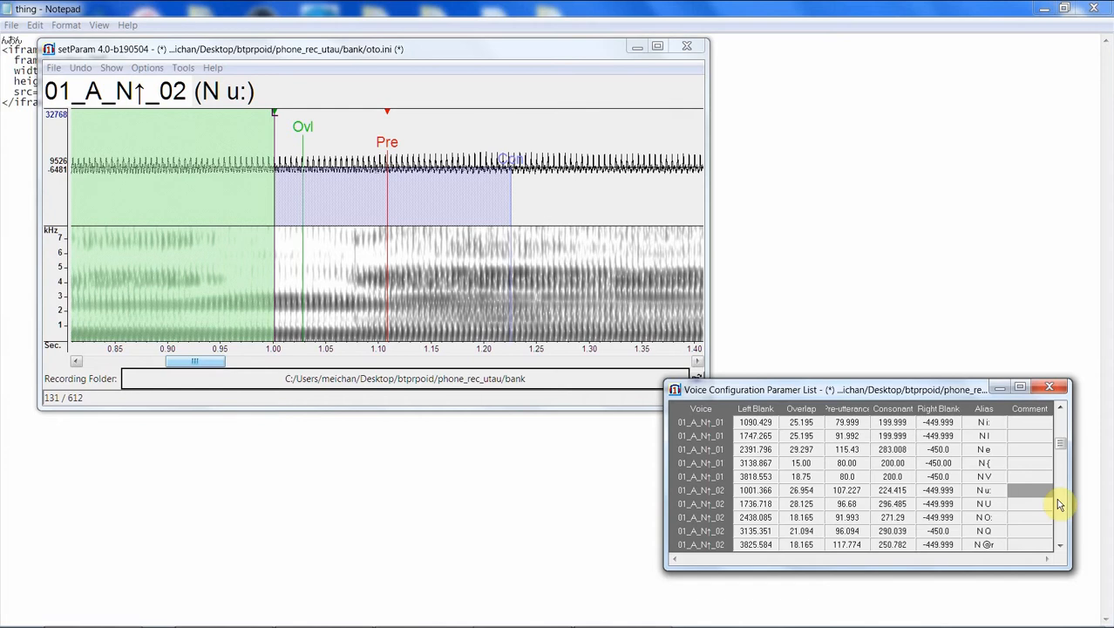
Step: Open the "I b" entry of 01_A_b_01 and adjust its left blank to about 2440.2, consonant 235.2 and right blank -290.6
drag(1062, 446, 1075, 467)
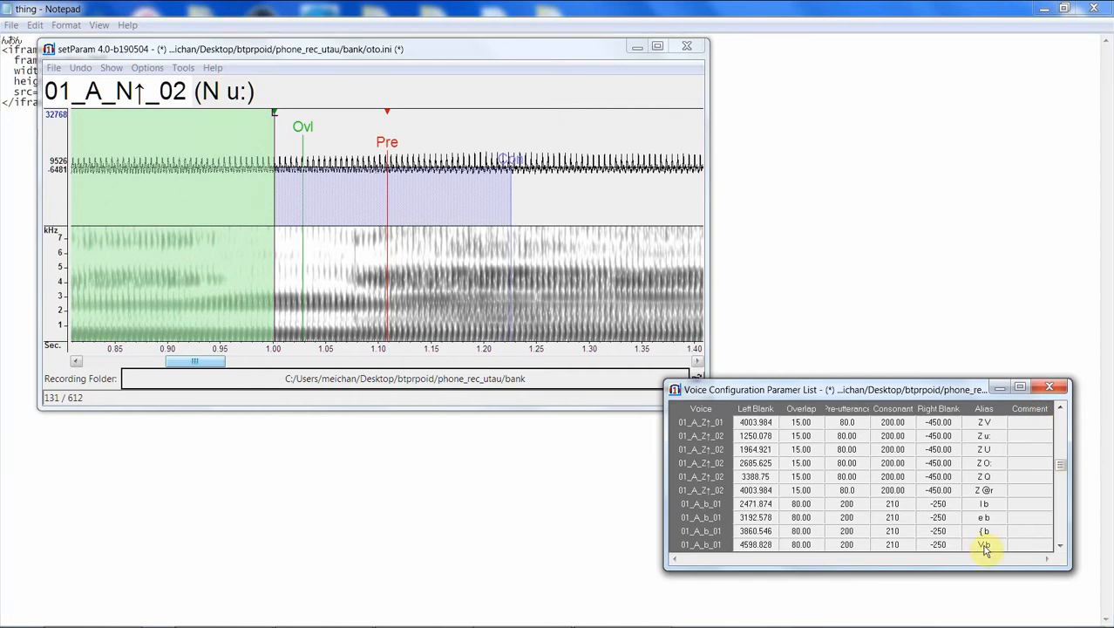
click(999, 504)
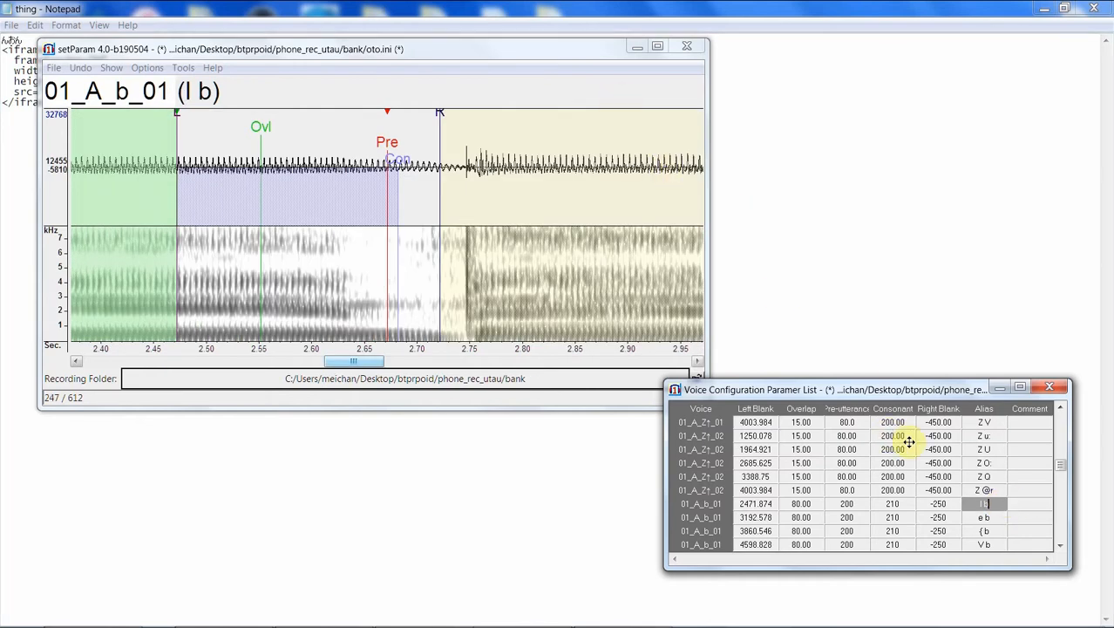
mouse_move(1060, 471)
mouse_down()
mouse_move(1061, 421)
mouse_move(1074, 485)
mouse_move(1064, 535)
mouse_move(1055, 427)
mouse_move(1069, 471)
mouse_up()
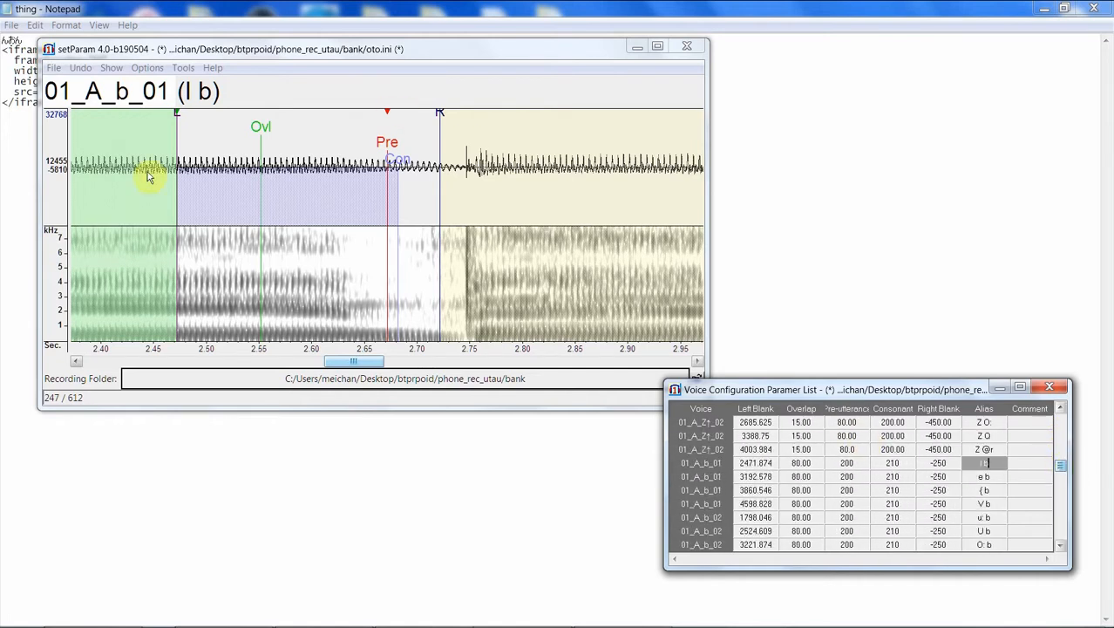
drag(178, 113, 139, 113)
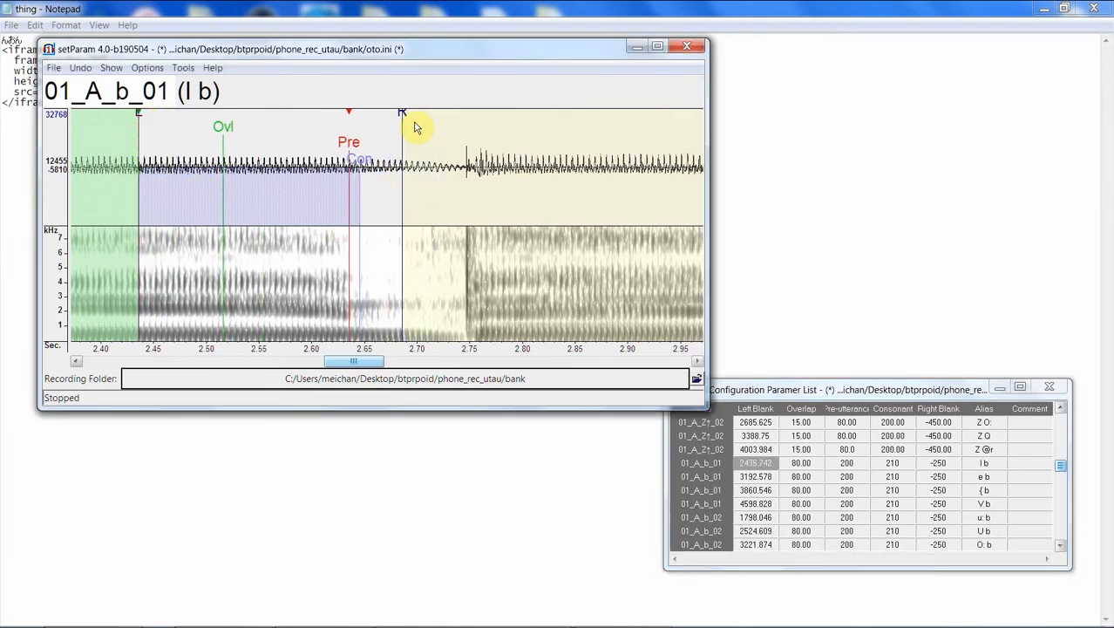
drag(402, 113, 445, 114)
mouse_move(359, 160)
mouse_down()
mouse_move(402, 162)
mouse_move(357, 150)
mouse_up()
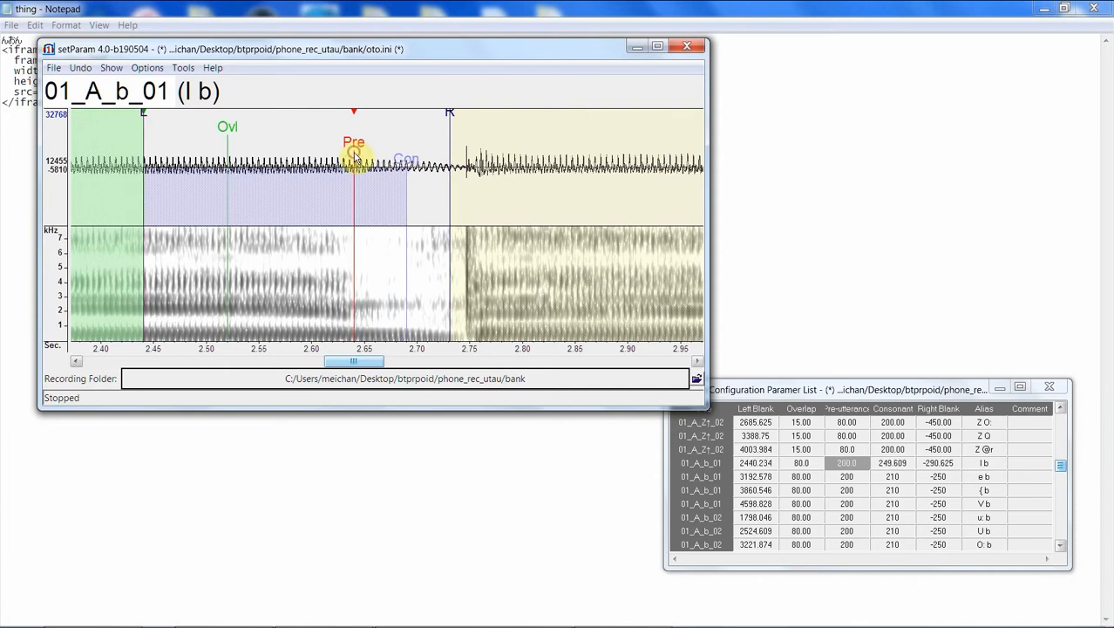
mouse_move(425, 167)
mouse_down()
mouse_move(412, 176)
mouse_move(394, 167)
mouse_up()
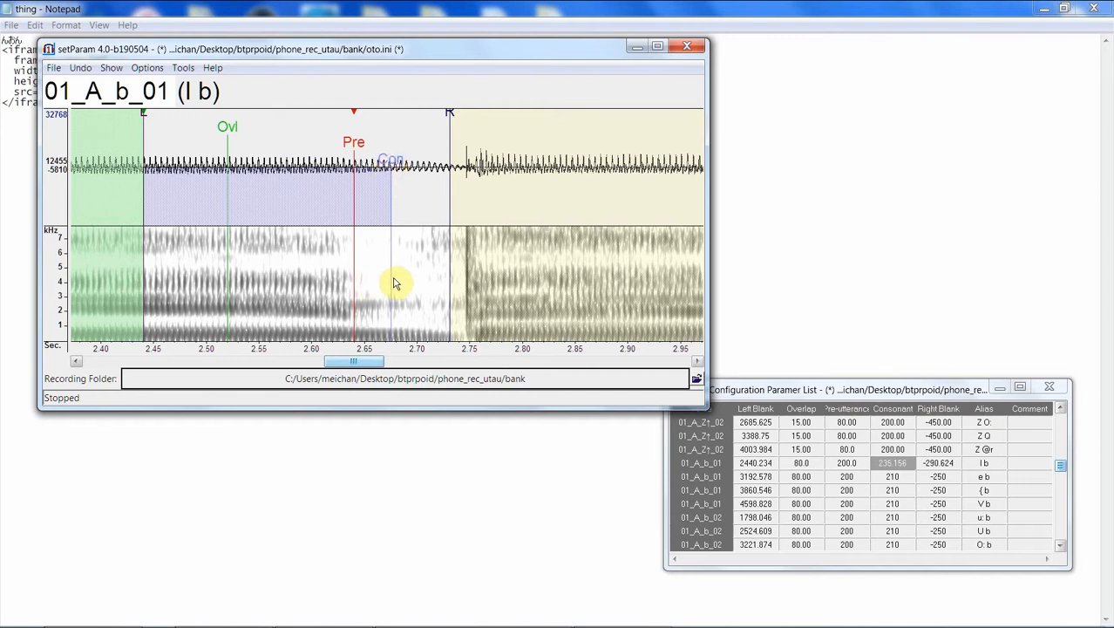
Step: Adjust the "e b" entry's markers to a left blank of about 3140.0, consonant about 235.0 and right blank about -281.3
key(Up)
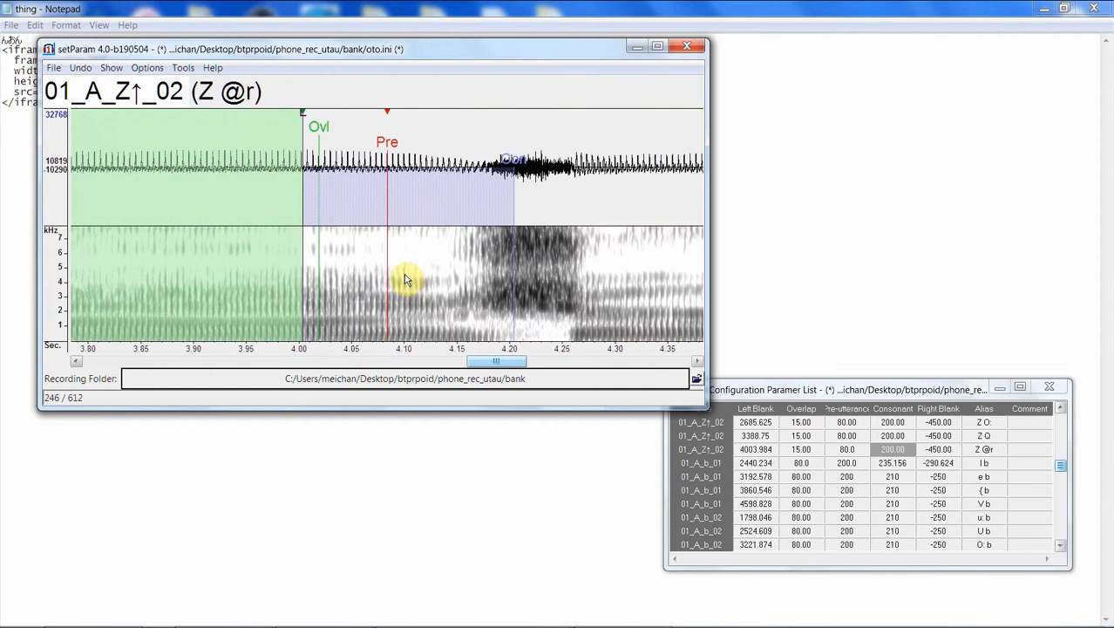
key(Down)
key(Down)
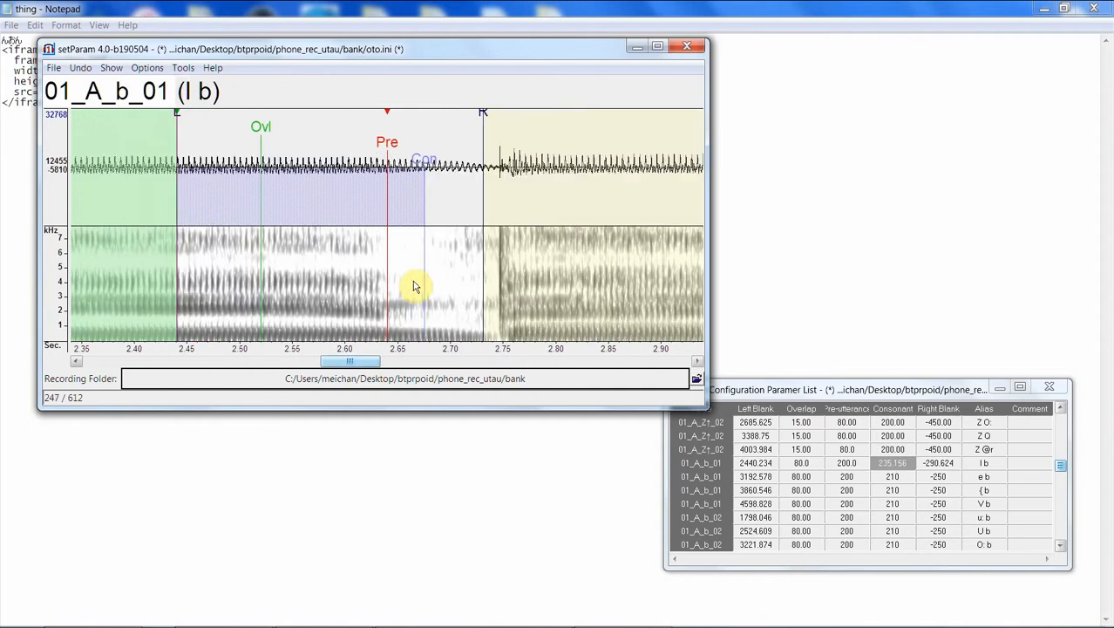
drag(177, 127, 114, 129)
drag(386, 120, 415, 118)
drag(336, 158, 385, 164)
drag(359, 170, 362, 170)
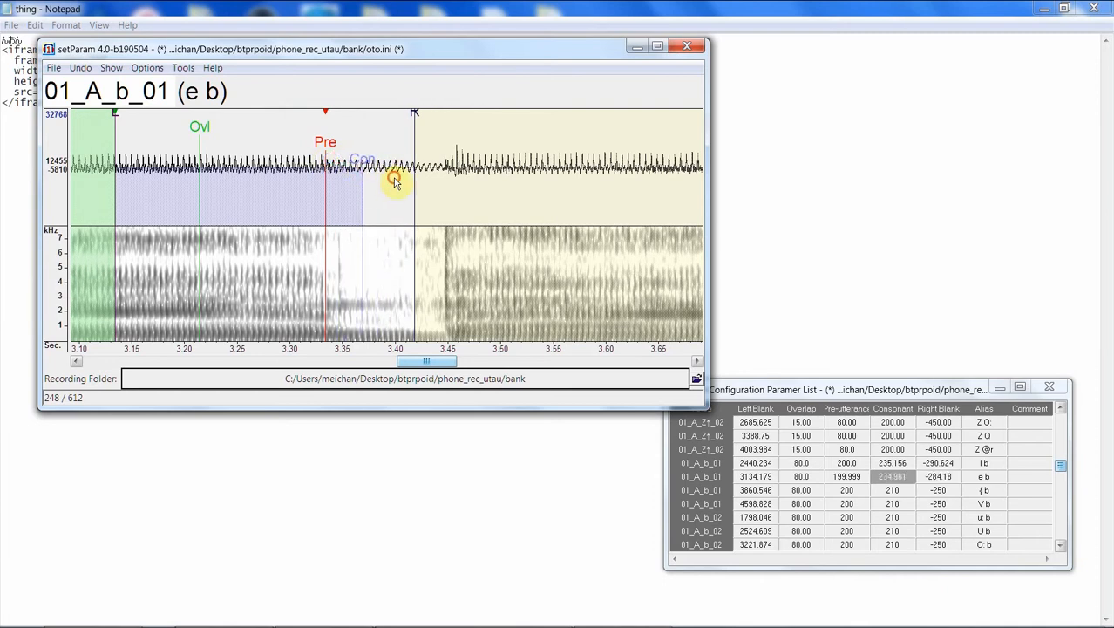
click(392, 172)
drag(116, 164, 122, 166)
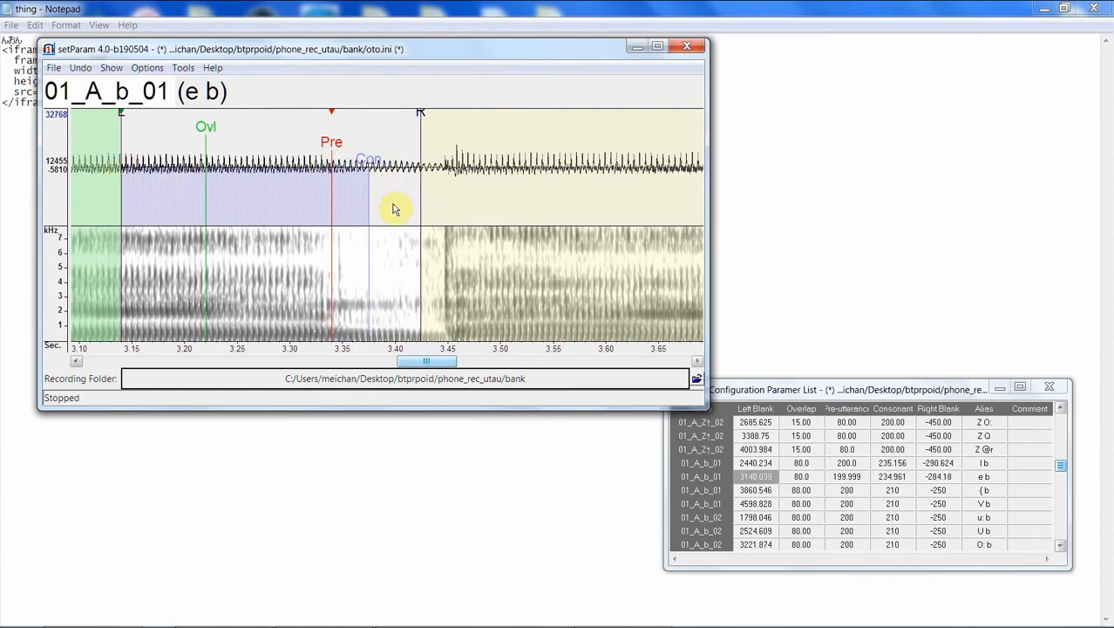
drag(420, 123, 418, 122)
Step: Adjust the "{ b" entry's markers to a left blank of about 3812.1, consonant about 235.5 and right blank about -272.5
scroll(395, 282, down, 1)
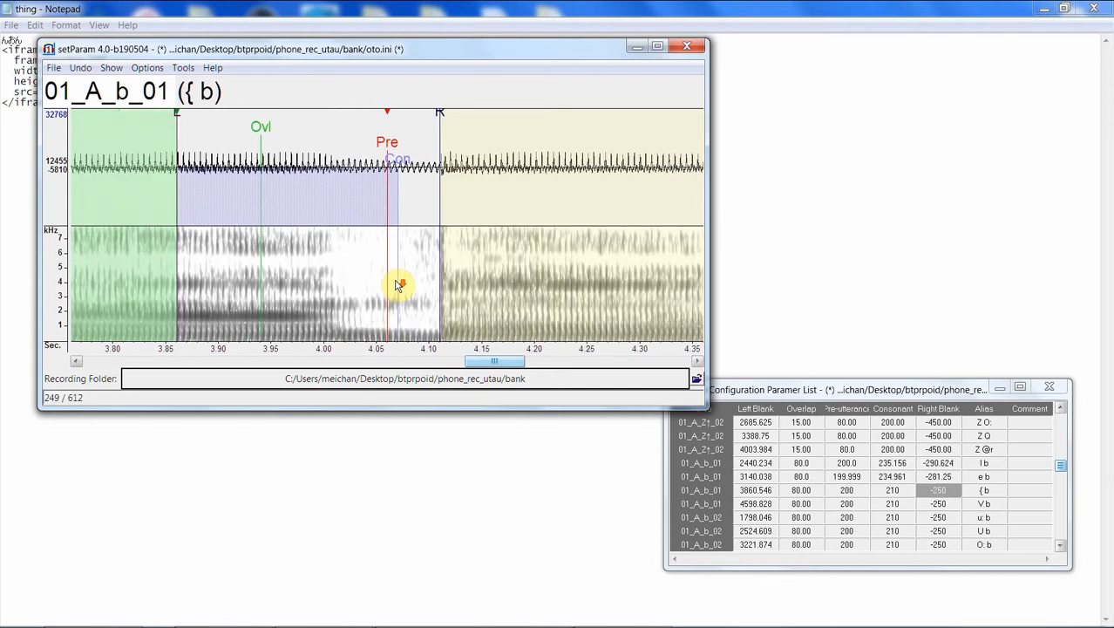
drag(176, 117, 136, 131)
drag(388, 119, 412, 115)
drag(348, 157, 372, 165)
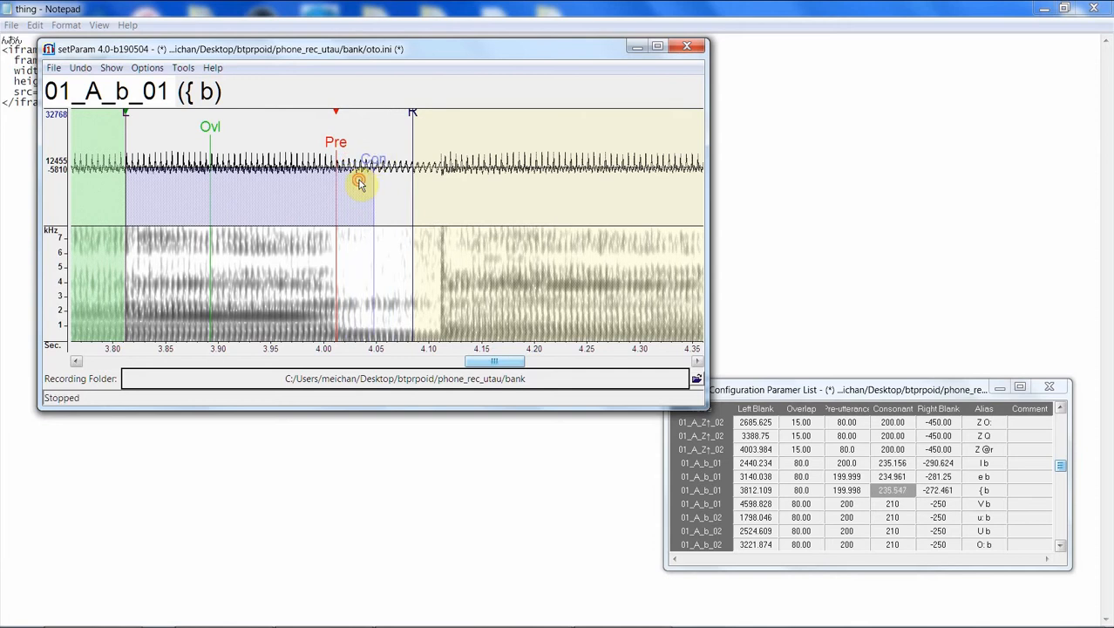
Step: Adjust the "V b" entry's markers to a left blank of about 4559.2, consonant about 229.1 and right blank about -266.0
scroll(377, 215, down, 1)
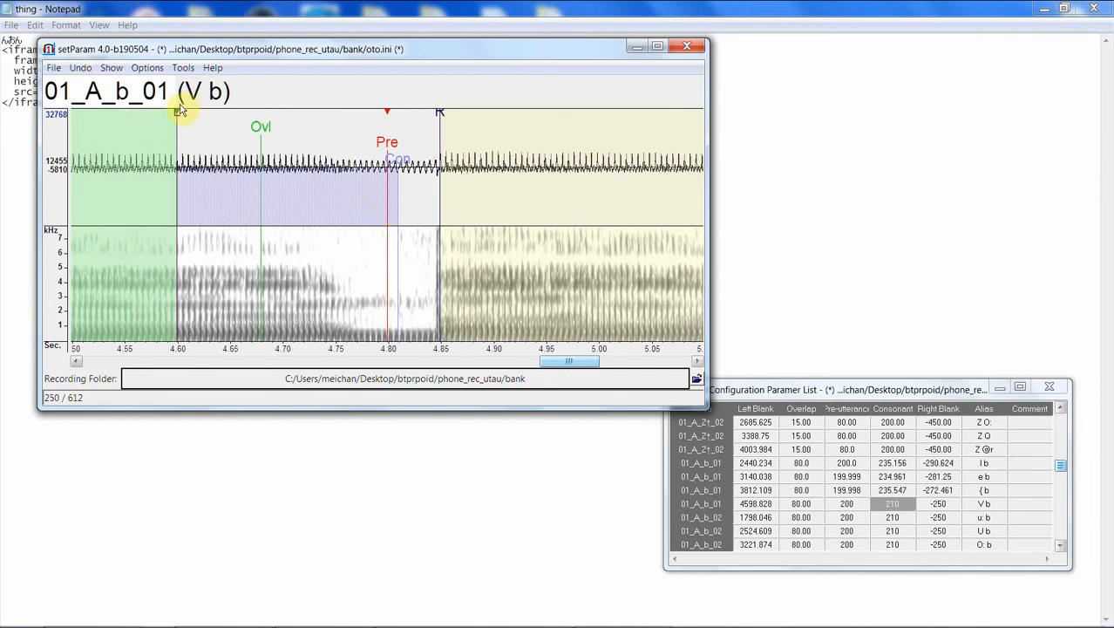
drag(177, 113, 135, 127)
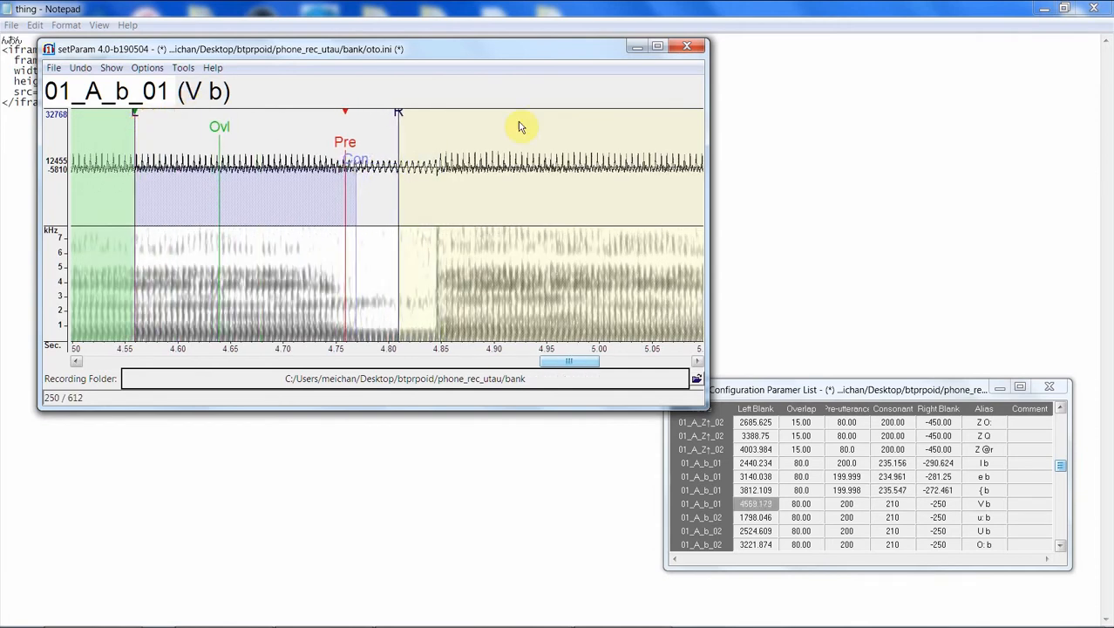
drag(397, 116, 415, 114)
drag(354, 160, 376, 162)
Step: Adjust the "u: b" entry's markers to a left blank of about 1746.1, consonant about 229.7 and right blank about -291.2
key(Down)
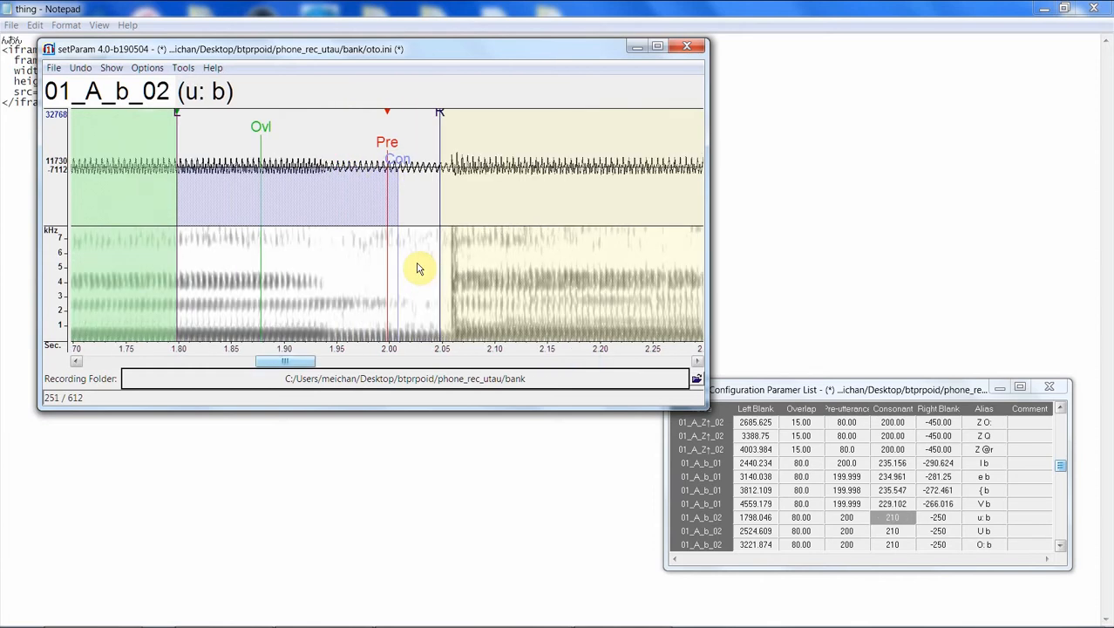
drag(179, 114, 122, 139)
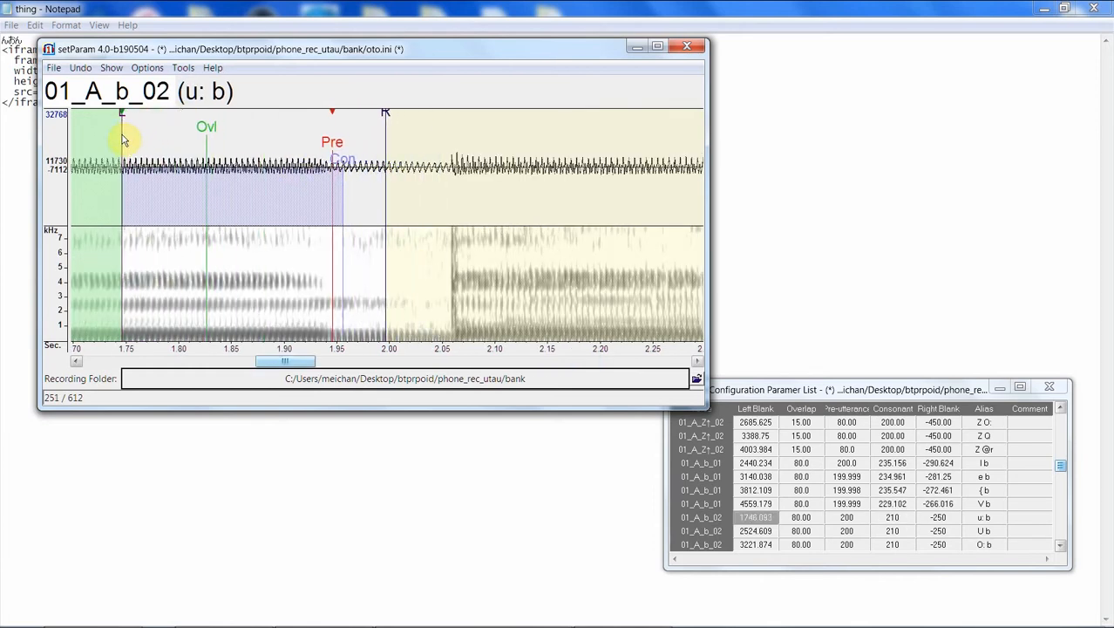
drag(386, 115, 428, 115)
mouse_move(346, 162)
mouse_down()
mouse_move(411, 154)
mouse_move(365, 199)
mouse_up()
Step: Adjust the "U b" entry's markers to a left blank of about 2476.2, consonant about 222.7 and right blank about -272.5
key(Down)
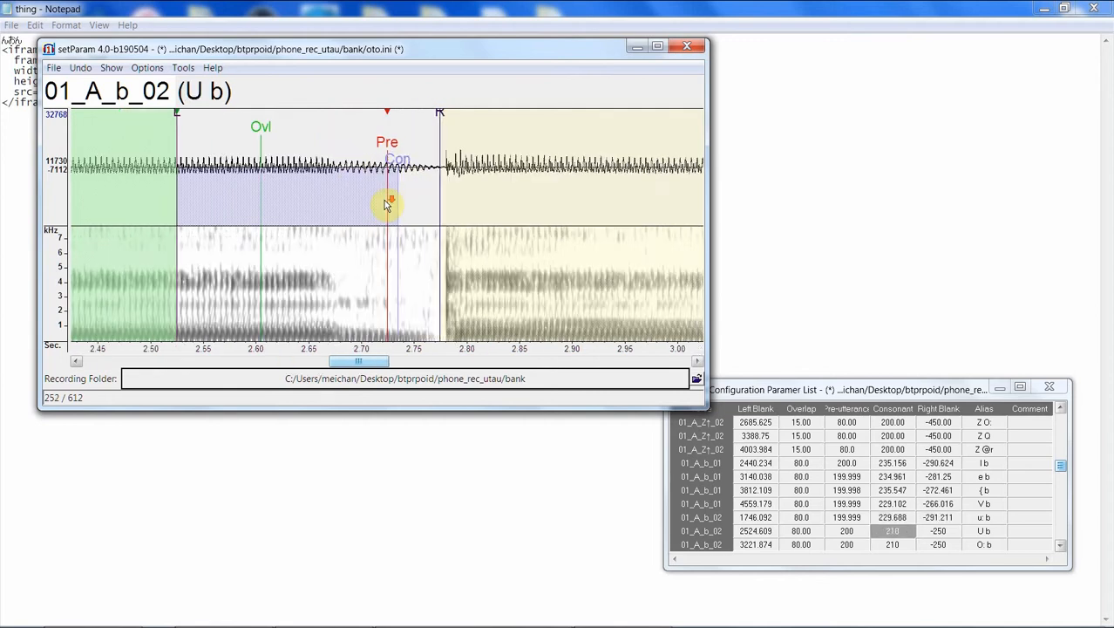
drag(179, 115, 128, 116)
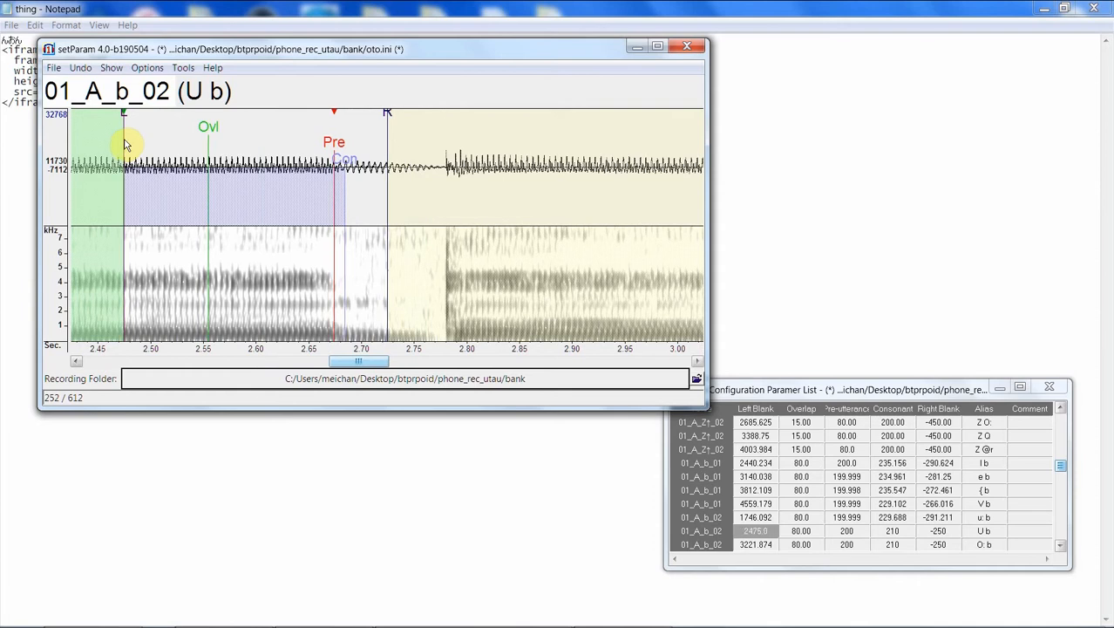
drag(389, 118, 414, 113)
drag(346, 160, 361, 166)
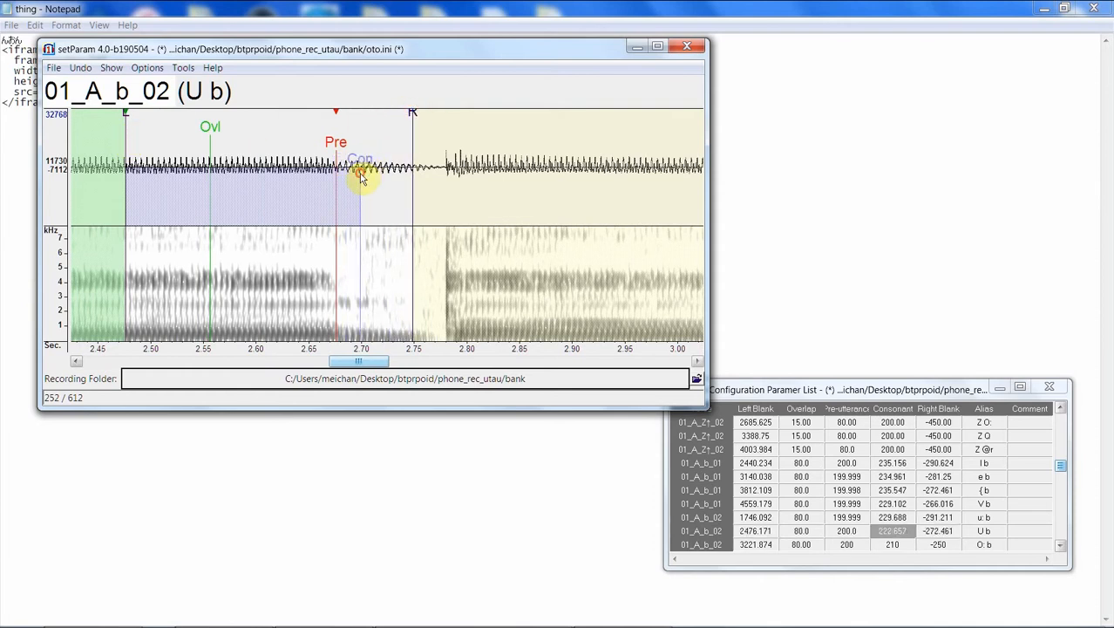
Step: Adjust the "O: b" entry's markers to a left blank of about 3164.6, consonant about 235.0 and right blank about -314.6
key(Down)
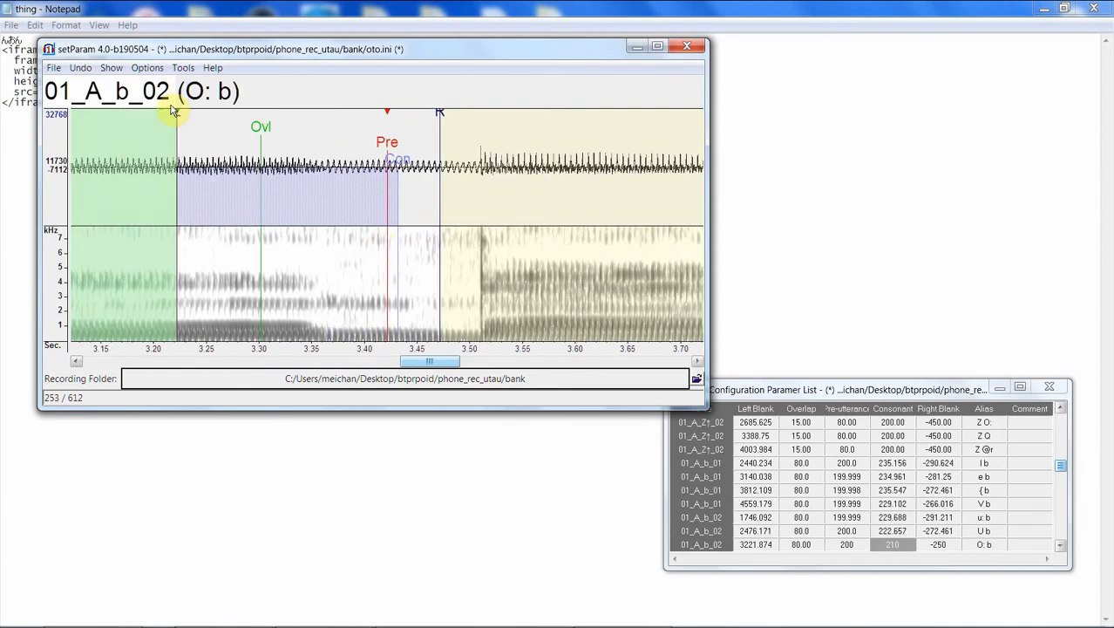
drag(178, 116, 103, 129)
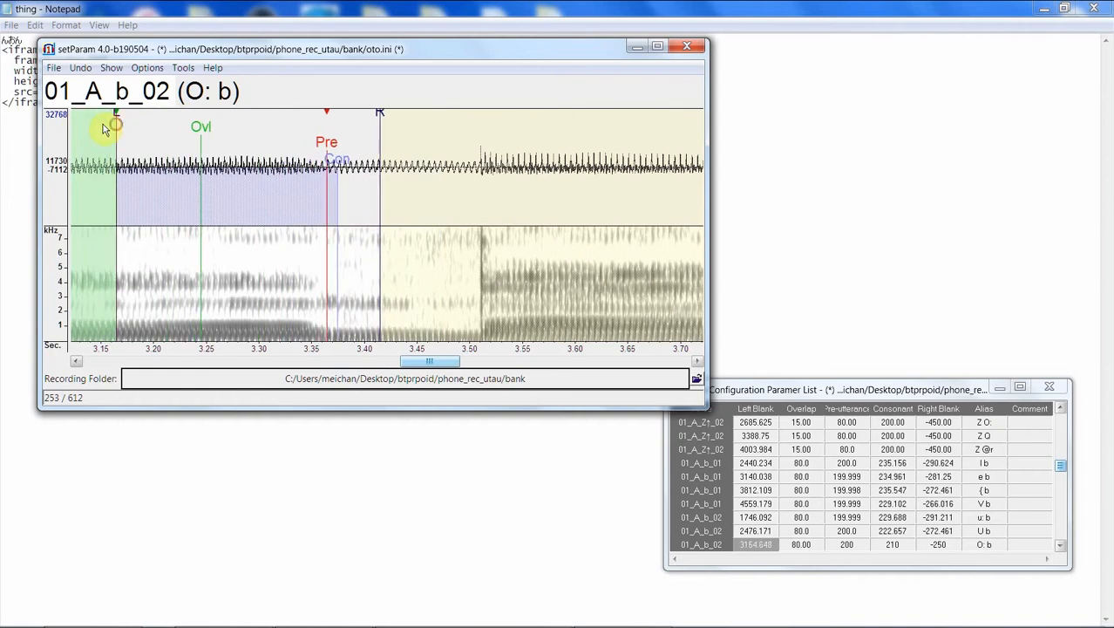
drag(381, 116, 447, 116)
drag(339, 161, 364, 163)
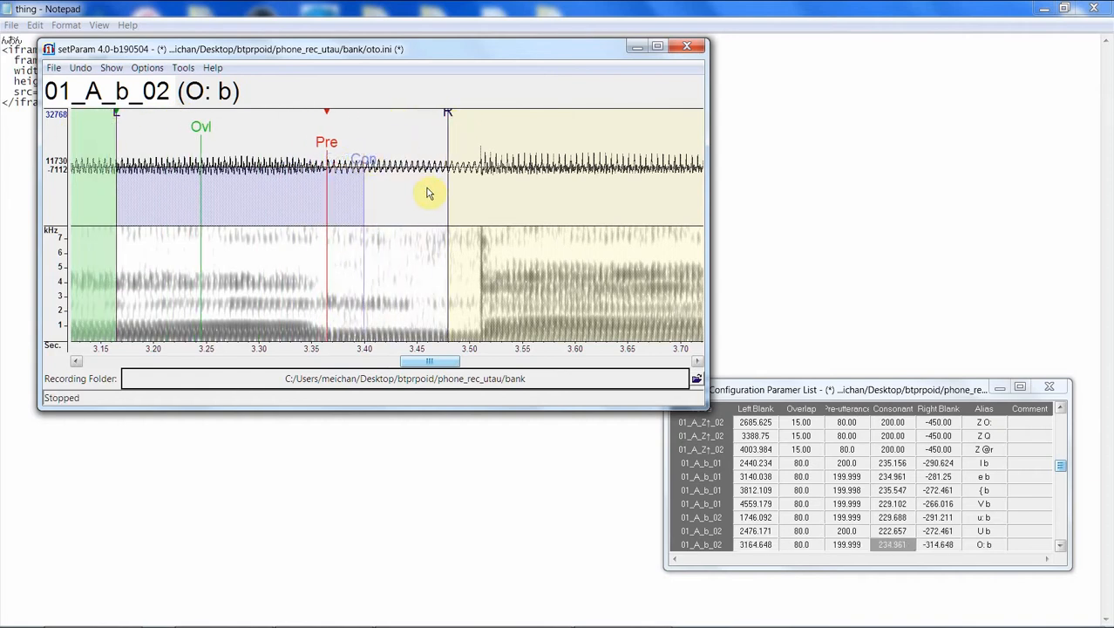
Step: Adjust the "Q b" entry's markers to a left blank of about 3856.6 and a consonant of about 215.6
key(Down)
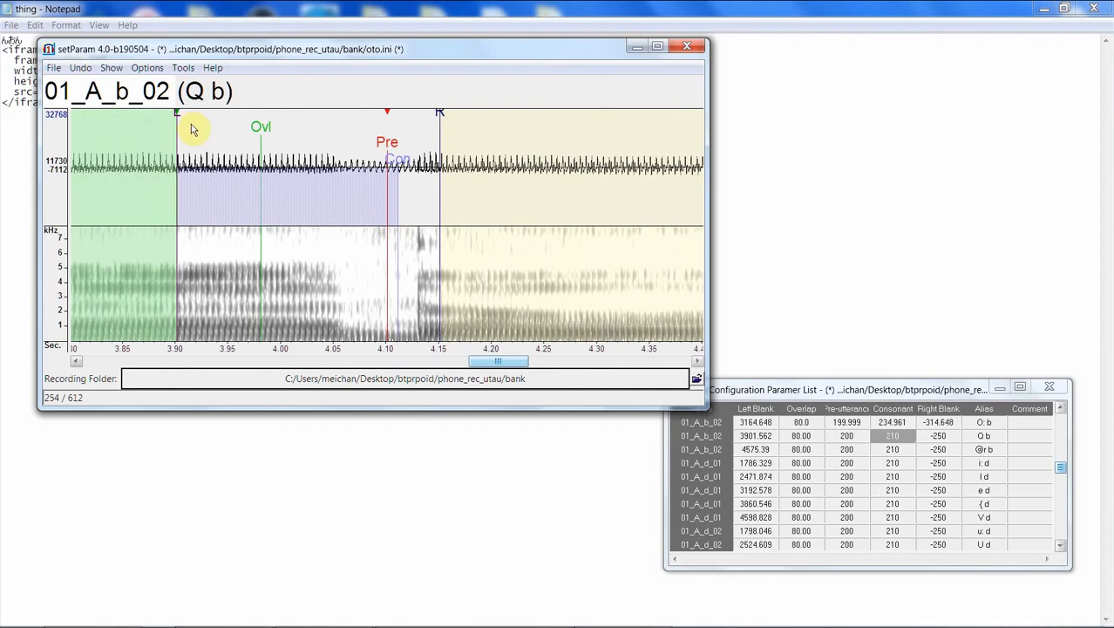
drag(194, 129, 130, 133)
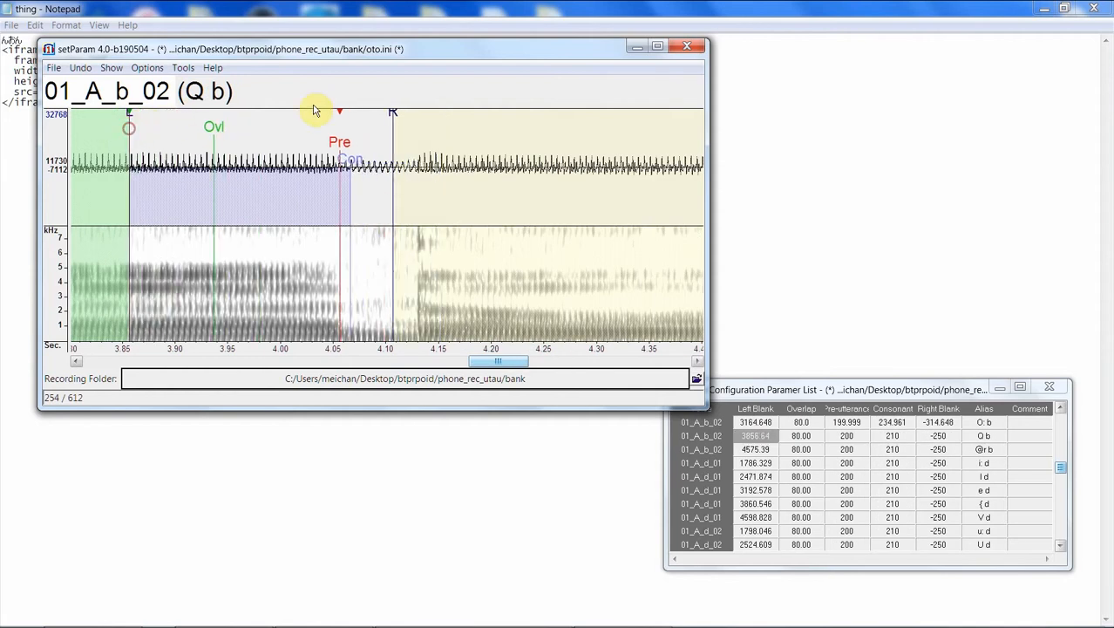
drag(351, 159, 357, 164)
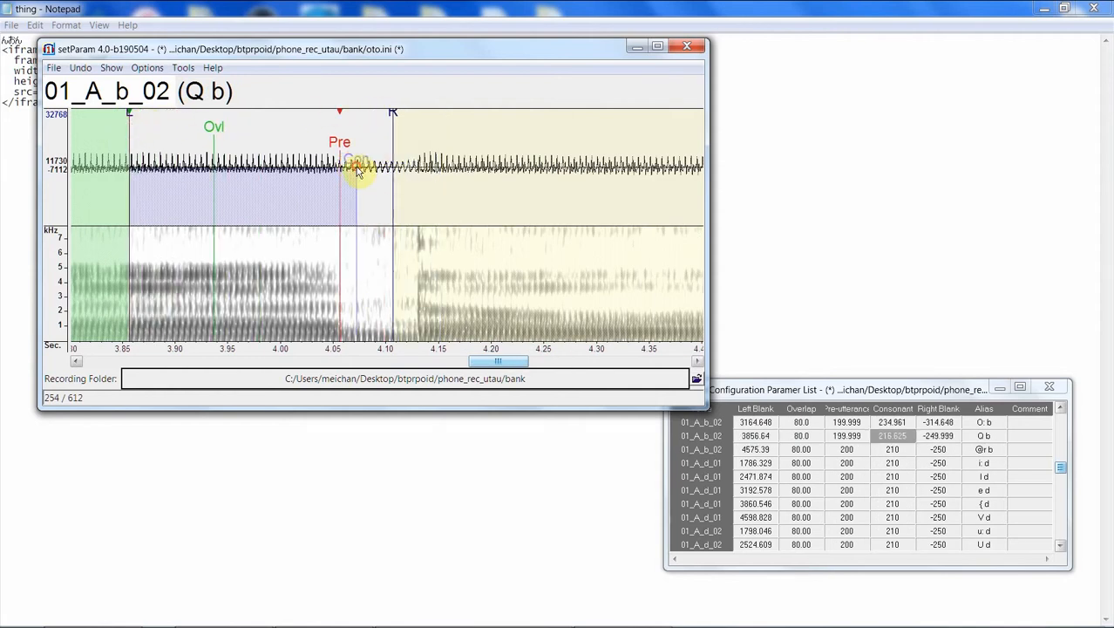
Step: Adjust the "@r b" entry's markers to a left blank of about 4538.1, consonant about 220.9 and right blank about -257.8
key(Down)
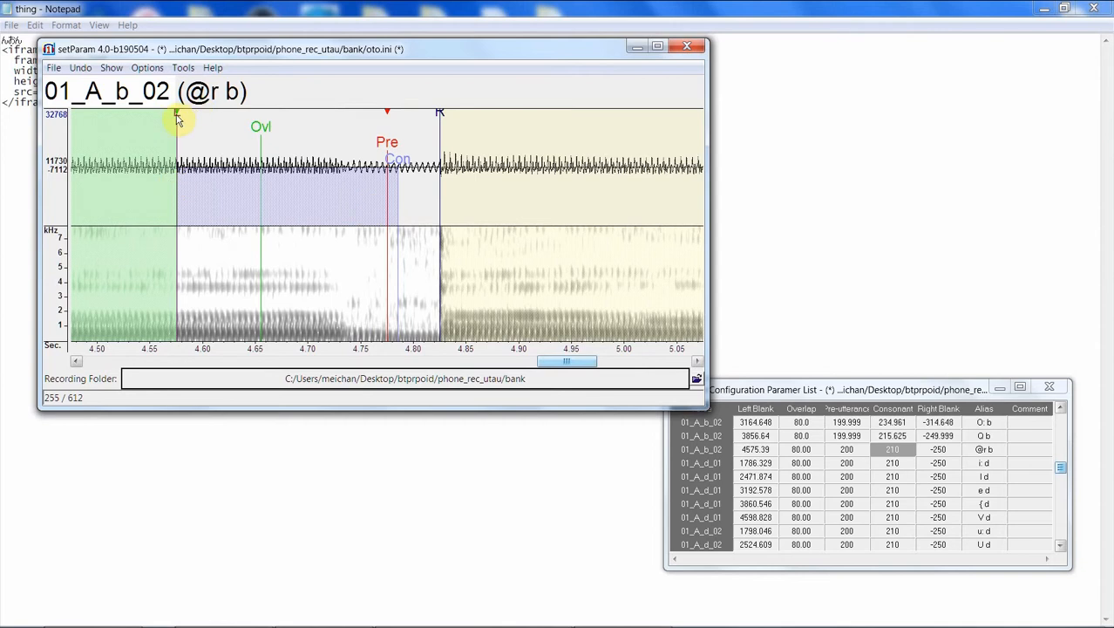
drag(177, 120, 137, 123)
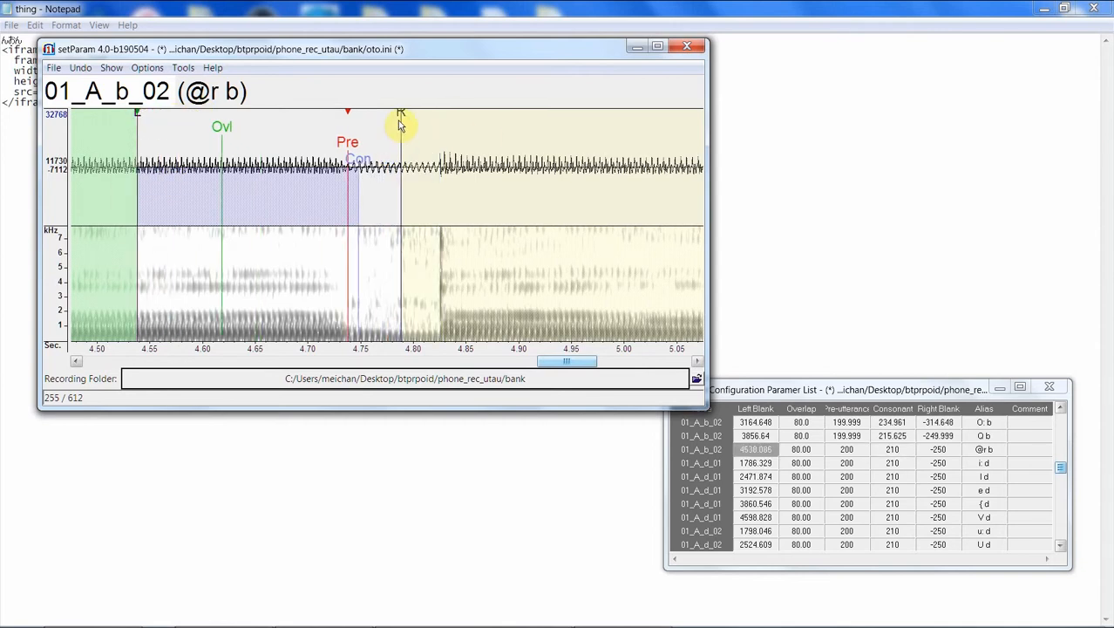
drag(400, 124, 409, 118)
drag(358, 163, 370, 175)
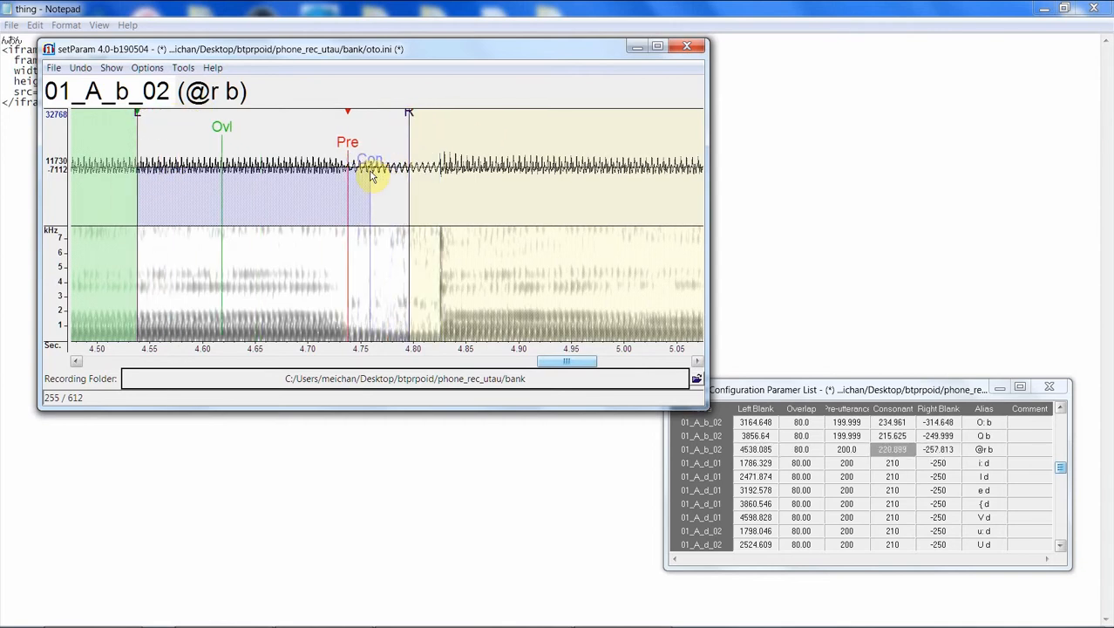
Step: Adjust the "i: d" entry's markers to a left blank of about 1735.5, consonant about 218.6 and right blank about -264.3
key(Down)
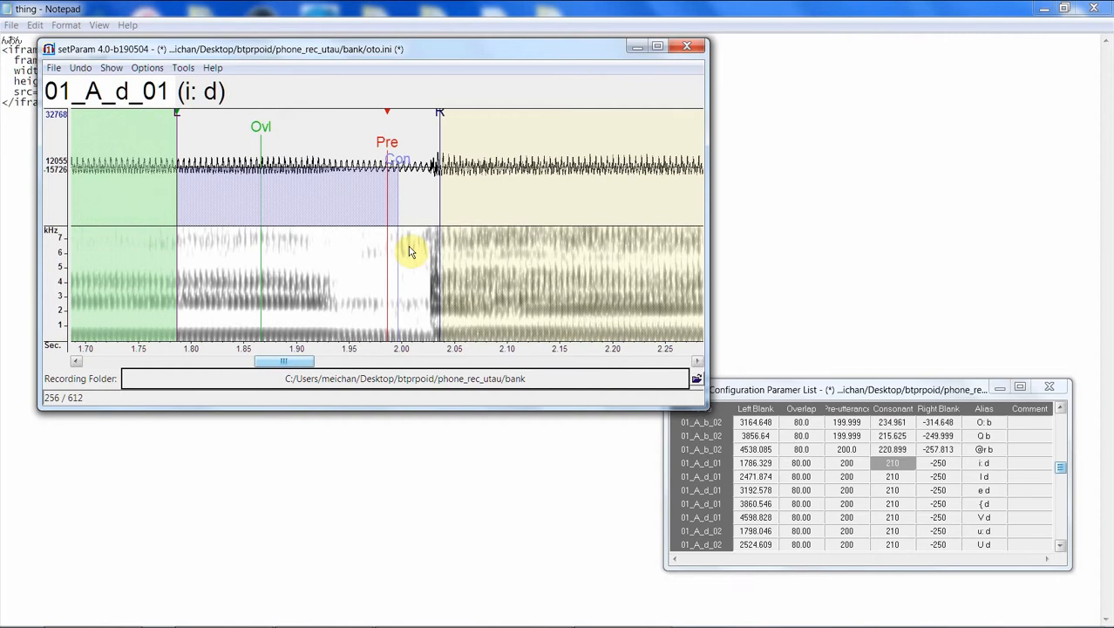
drag(174, 118, 123, 129)
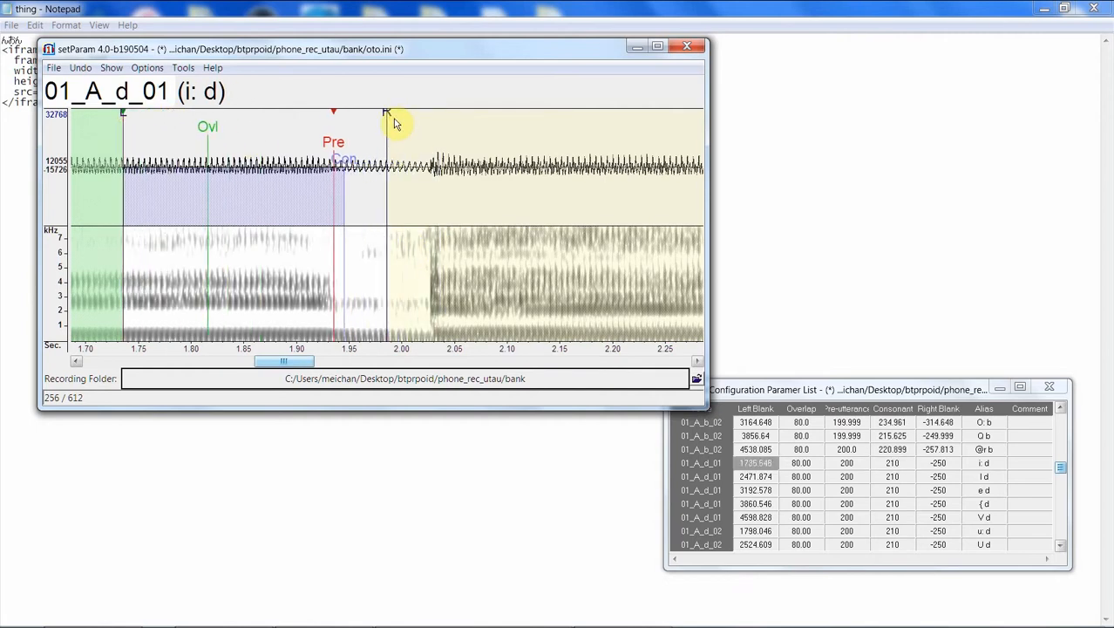
drag(394, 117, 401, 120)
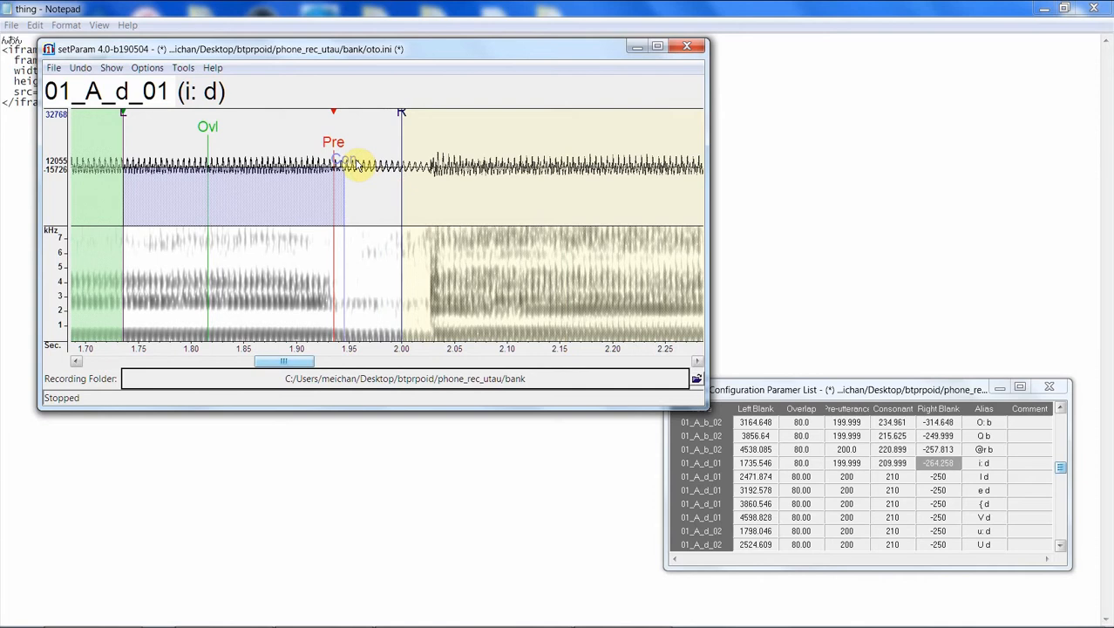
drag(358, 165, 361, 166)
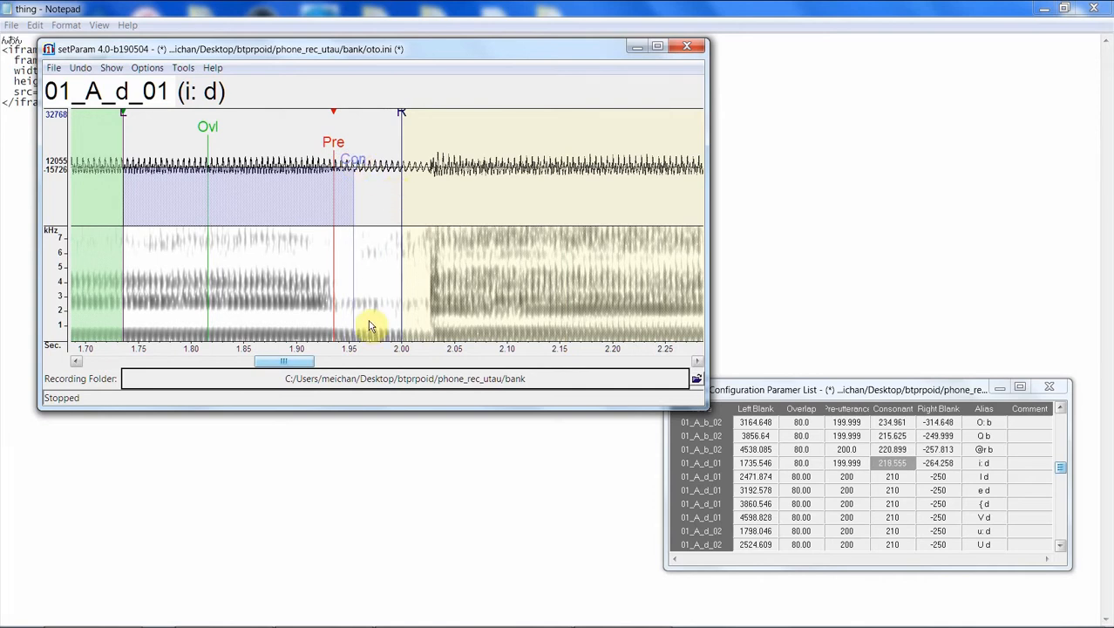
Step: Adjust the "I d" entry's markers to a left blank of about 2500.8, consonant about 215.6 and right blank about -244.3
key(Down)
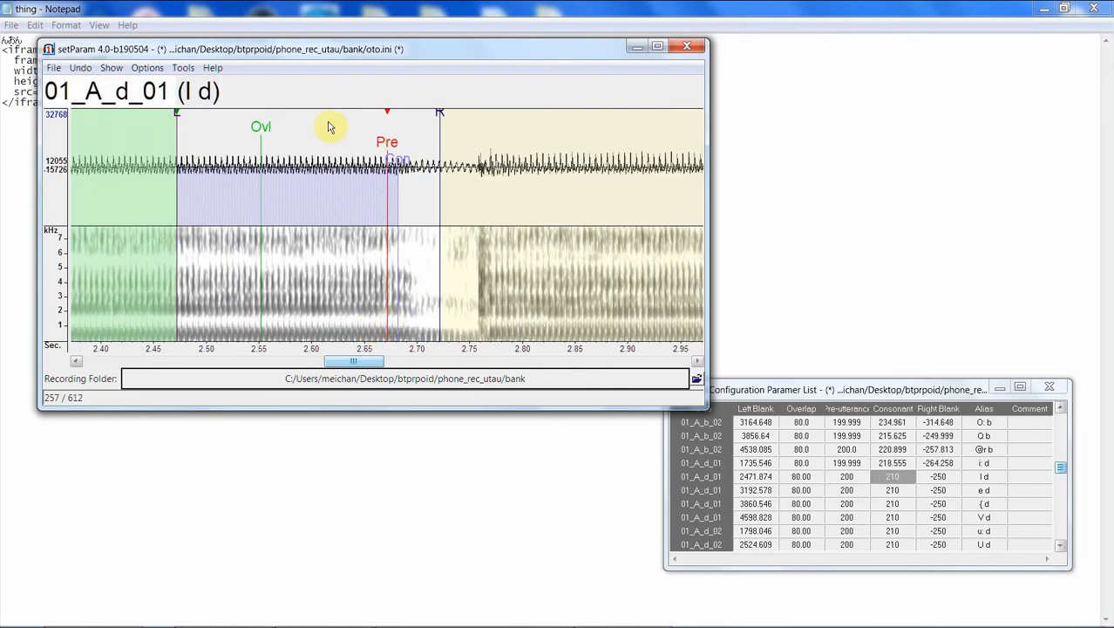
drag(182, 123, 213, 123)
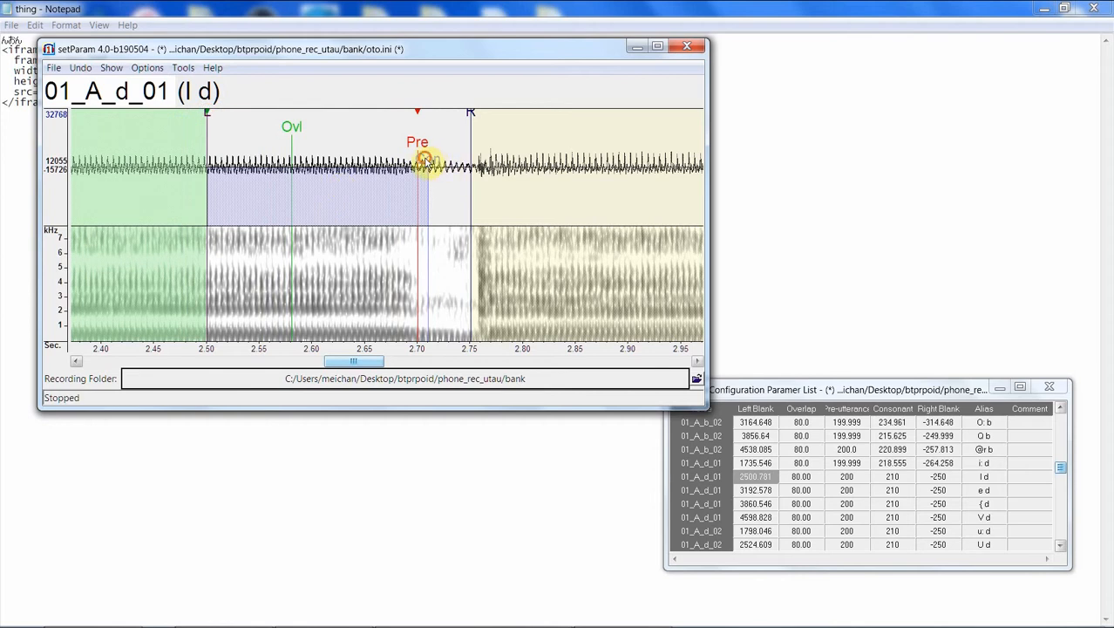
drag(424, 161, 434, 163)
drag(471, 114, 467, 153)
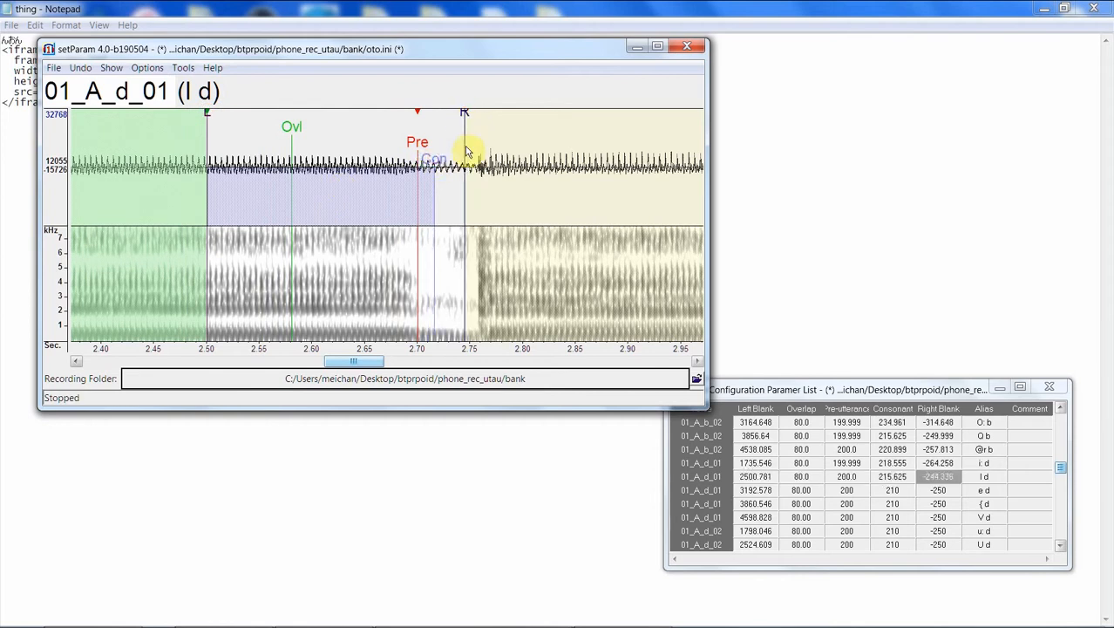
Step: Adjust the "e d" entry's markers to a left blank of about 3195.7, consonant about 215.0 and right blank about -246.1
key(Down)
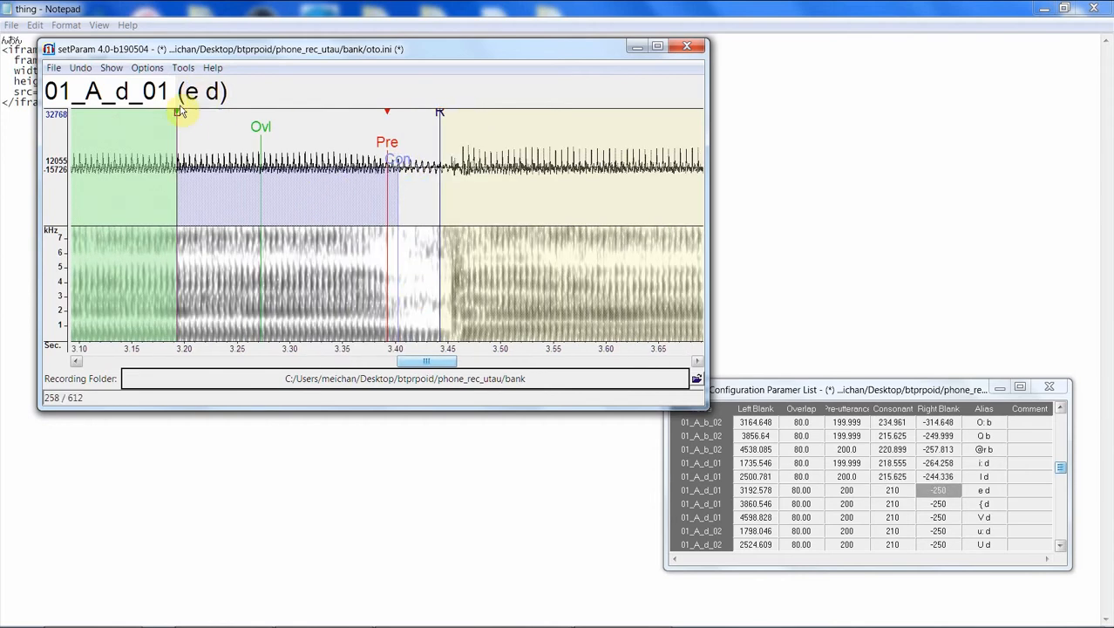
drag(179, 113, 181, 115)
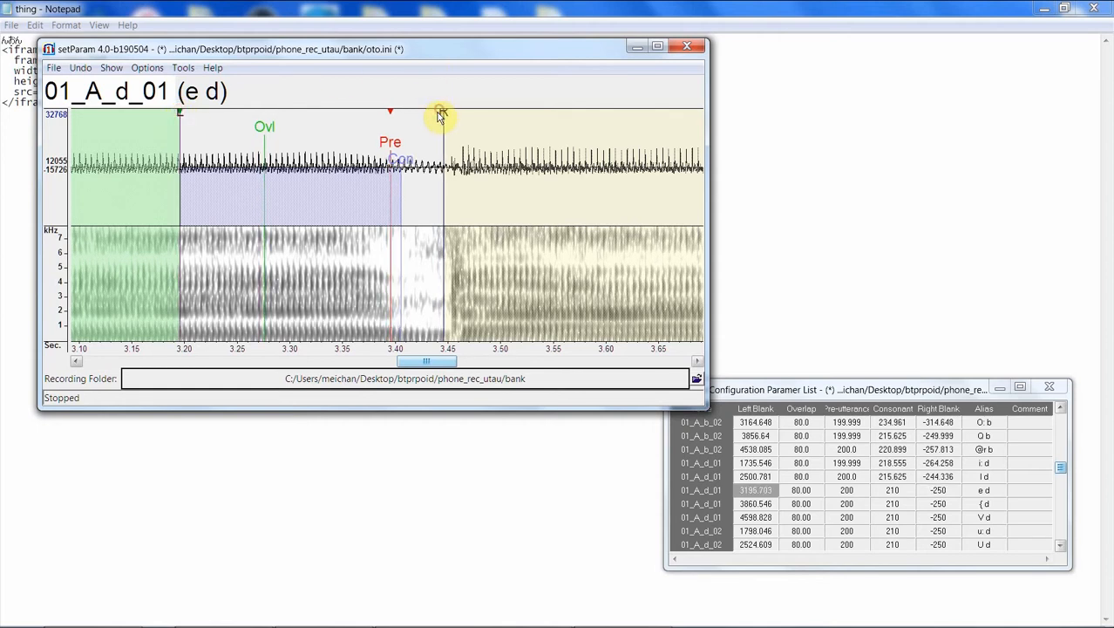
drag(444, 116, 439, 116)
drag(400, 157, 406, 159)
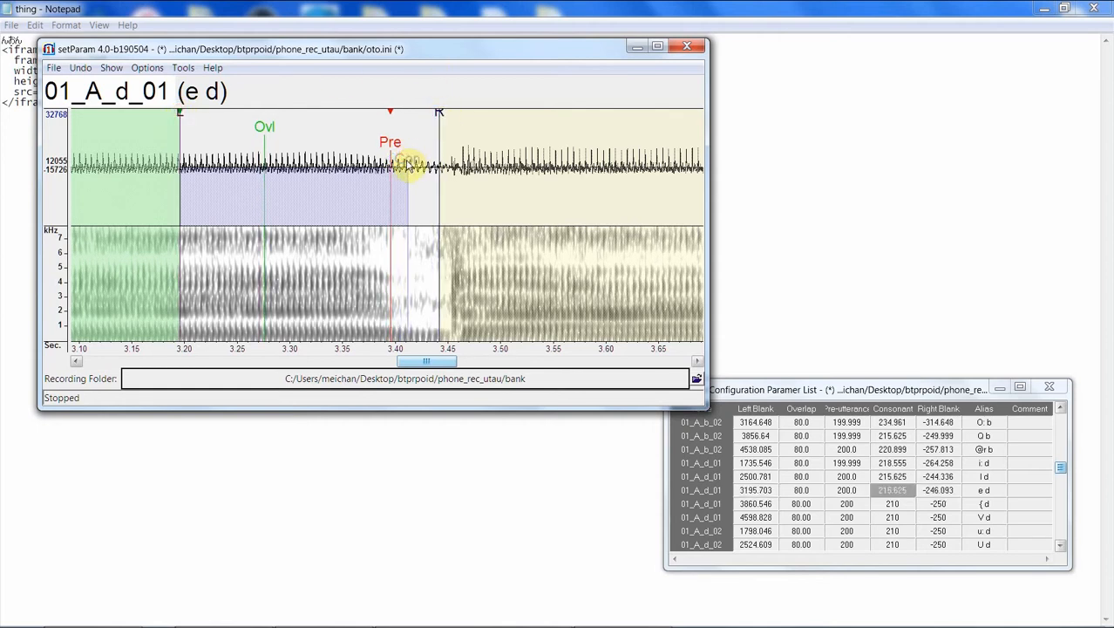
Step: Adjust the "{ d" entry's markers to a left blank of about 3898.2, consonant about 212.1 and right blank about -246.7
key(Down)
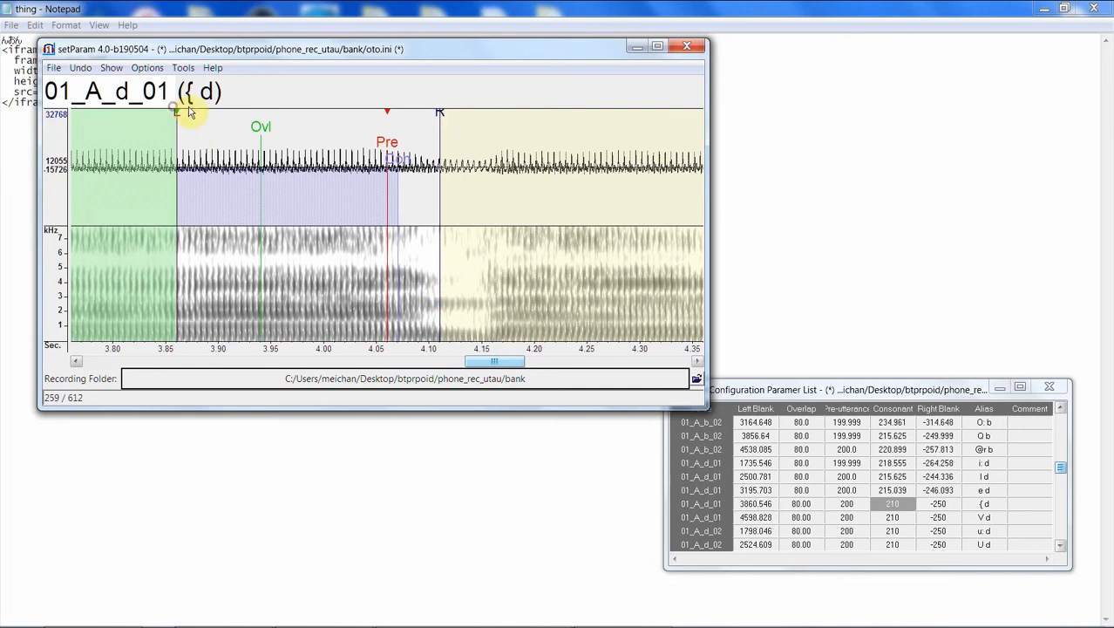
drag(180, 116, 217, 111)
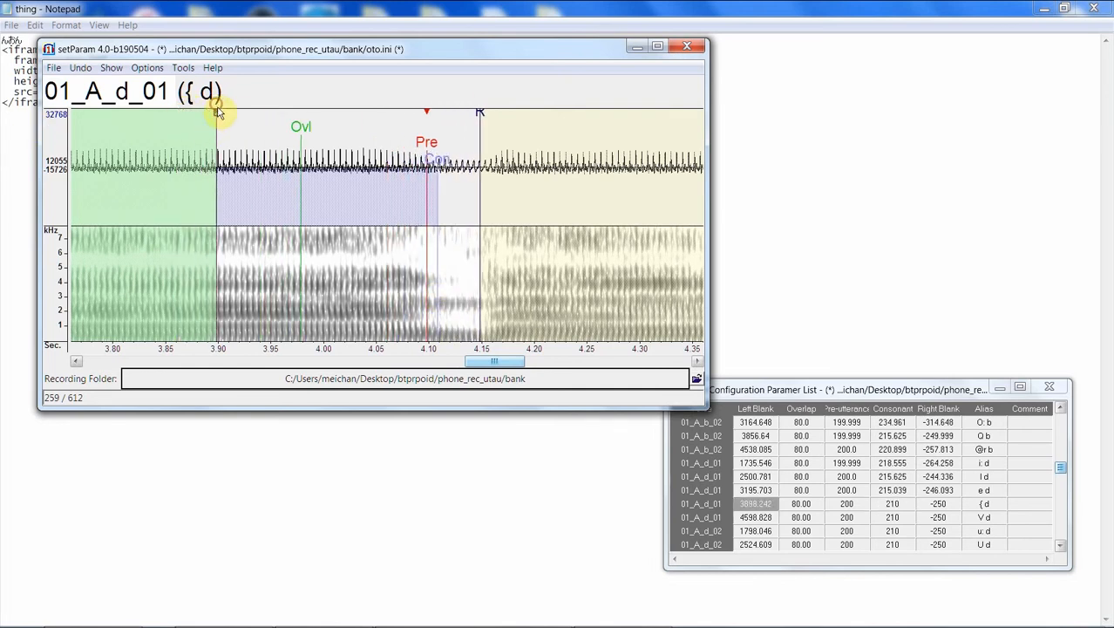
mouse_move(437, 163)
mouse_down()
mouse_move(448, 174)
mouse_move(442, 166)
mouse_up()
drag(480, 113, 476, 116)
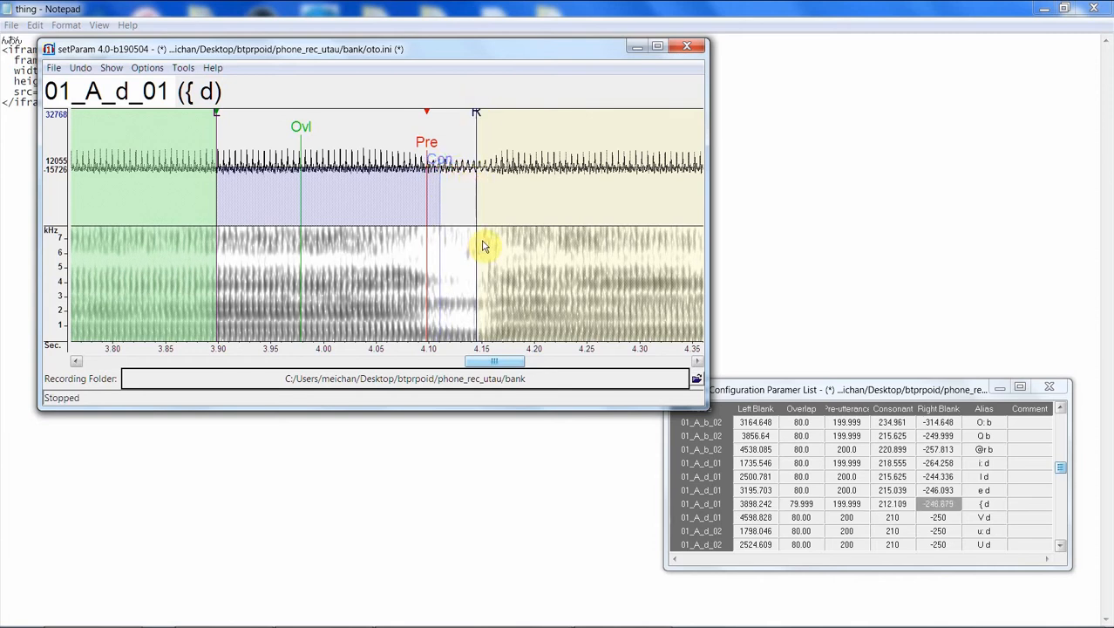
Step: Adjust the "V d" entry's markers to a left blank of about 4573.2, consonant about 215.6 and right blank about -253.7
key(Down)
drag(175, 118, 153, 125)
drag(413, 113, 418, 110)
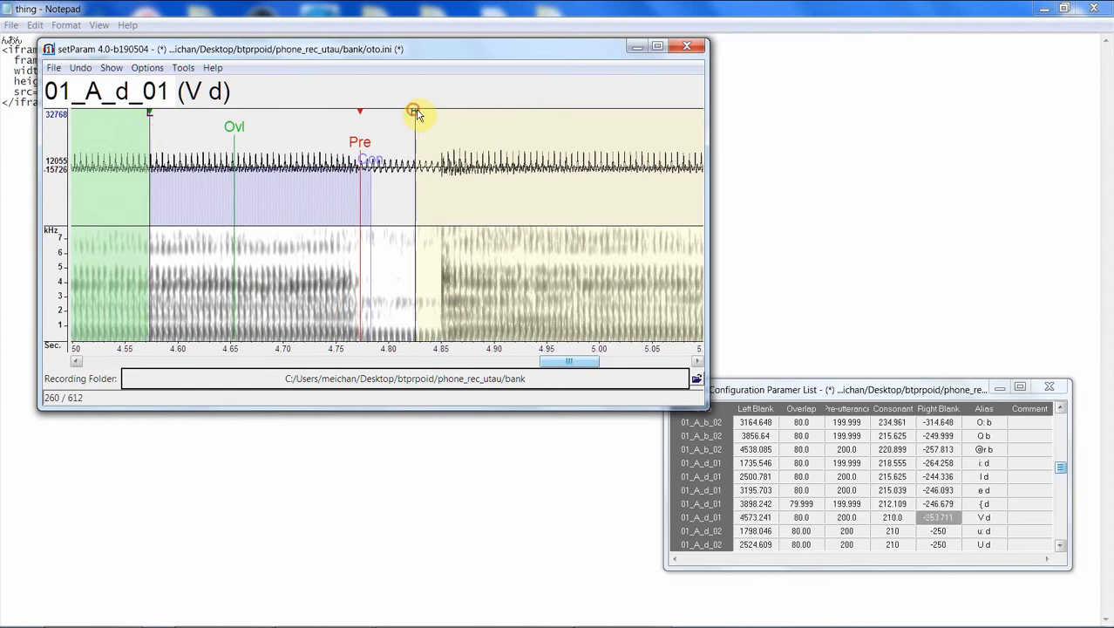
drag(370, 157, 377, 158)
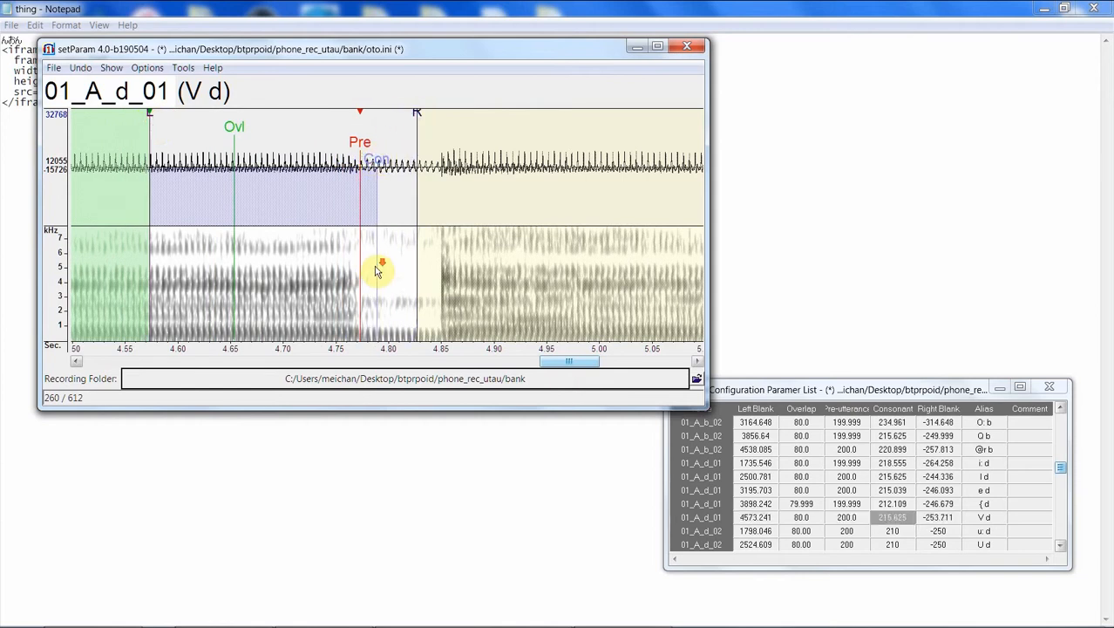
Step: Adjust the "u: d" entry's markers to a left blank of about 1757.8, consonant about 214.5 and right blank about -246.1
key(Down)
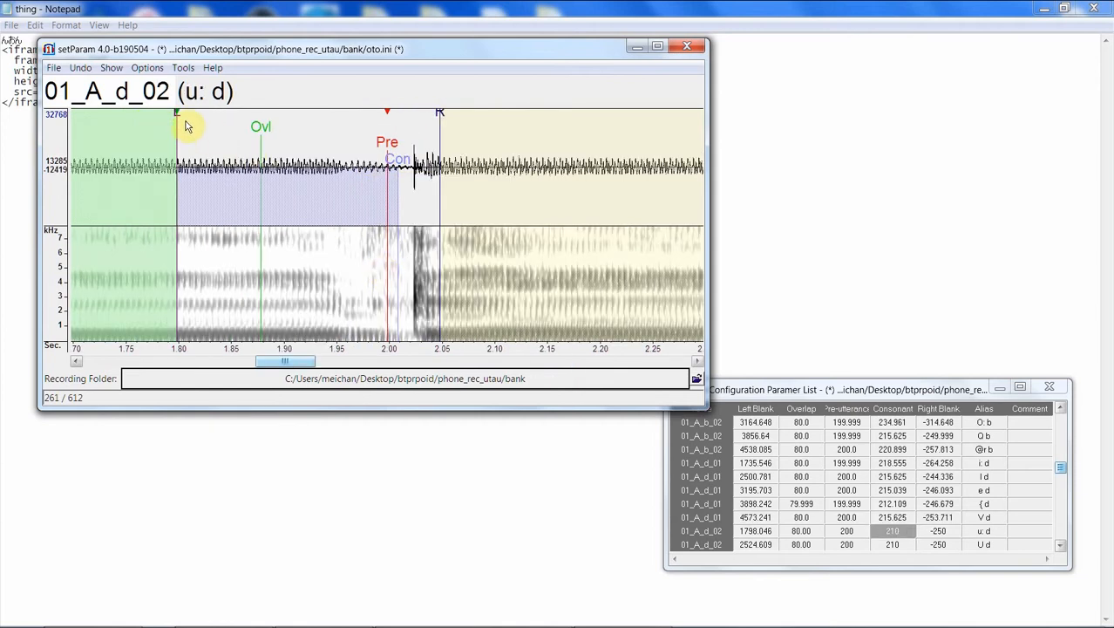
drag(186, 126, 134, 122)
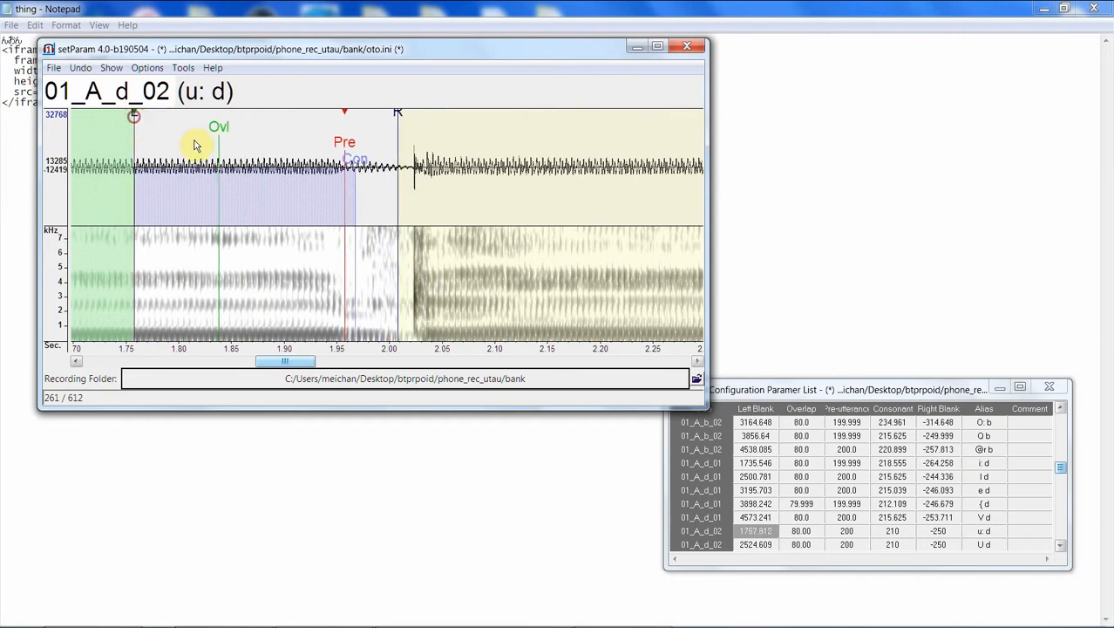
drag(397, 116, 393, 114)
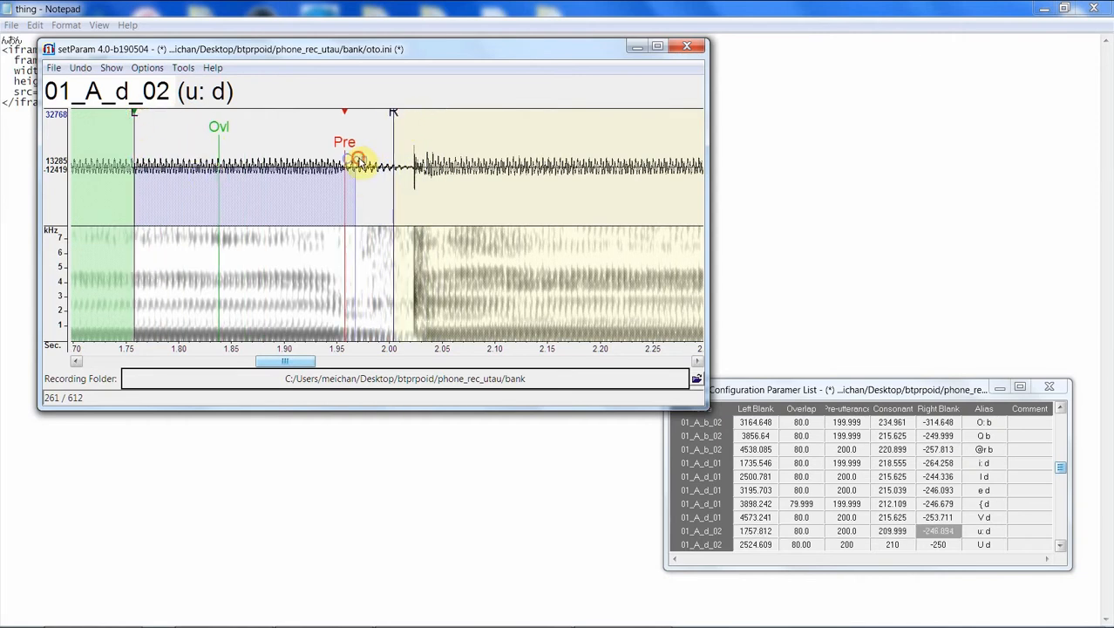
drag(356, 156, 360, 160)
Step: Adjust the "U d" entry's markers to a left blank of about 2473.2, consonant about 226.2 and right blank about -264.8
key(Down)
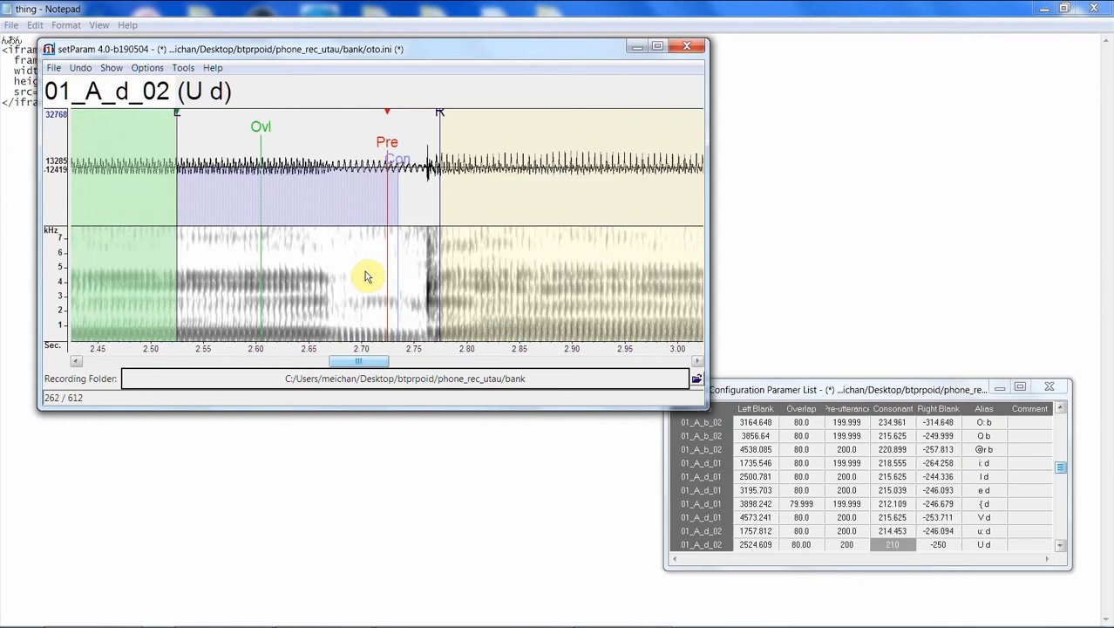
drag(179, 119, 124, 133)
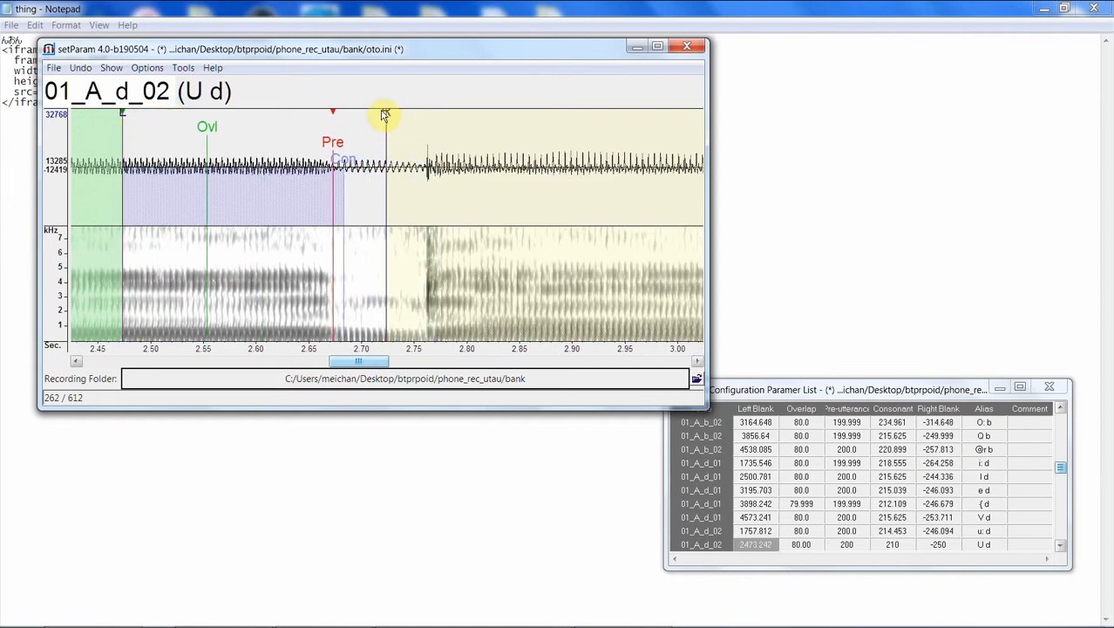
drag(385, 116, 401, 114)
drag(355, 164, 361, 163)
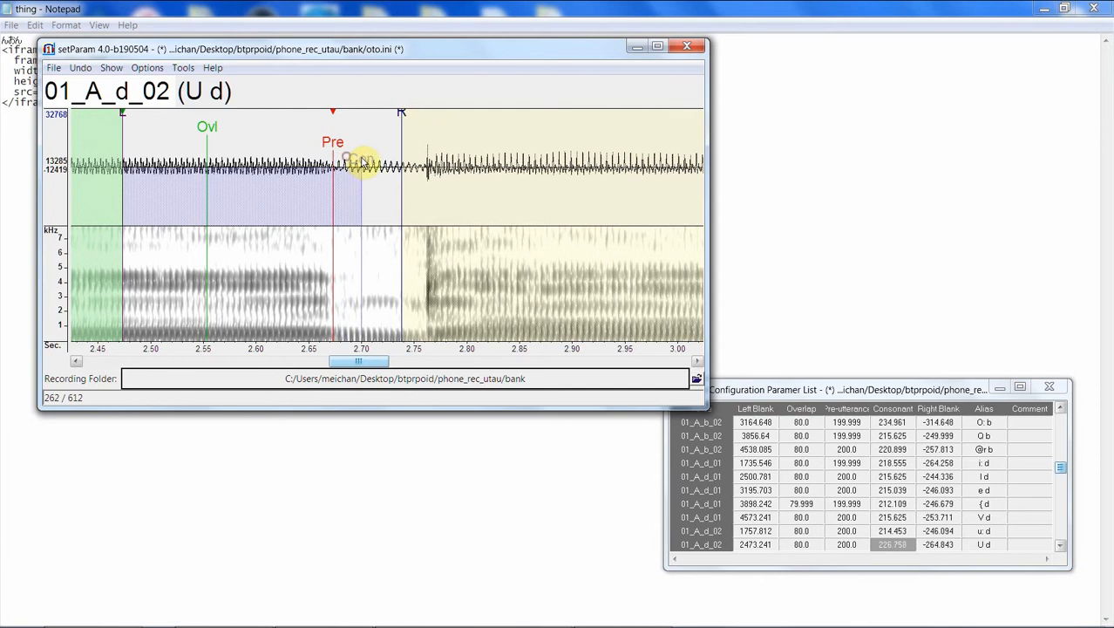
Step: Adjust the "O: d" entry's markers to a left blank of about 3192.8, consonant about 217.4 and right blank about -263.1
key(Down)
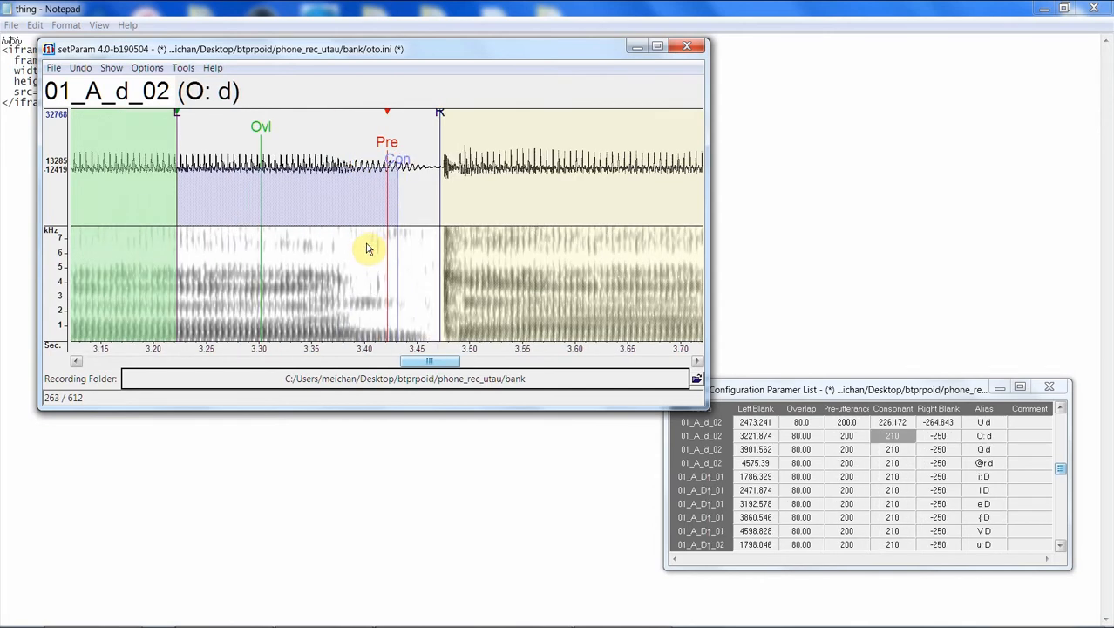
drag(176, 119, 147, 125)
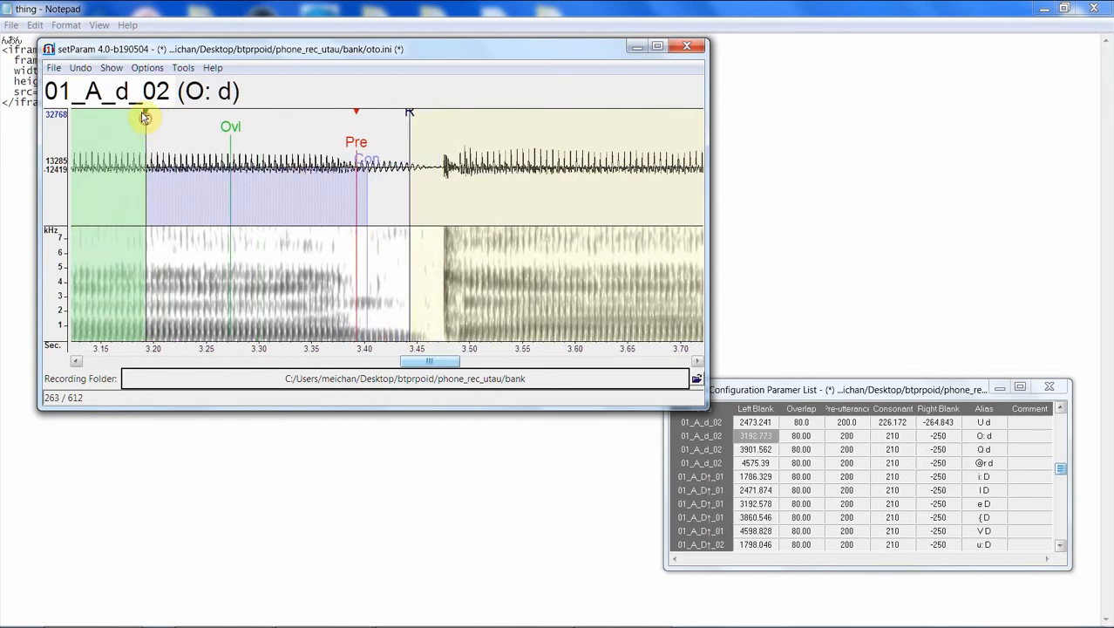
drag(411, 116, 424, 117)
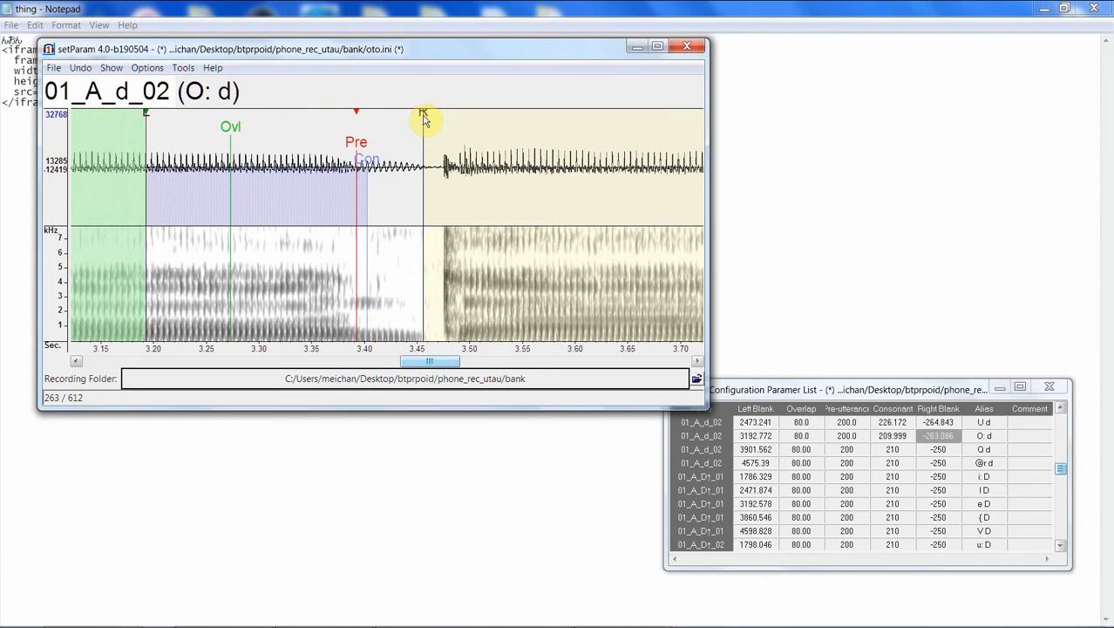
drag(364, 168, 377, 166)
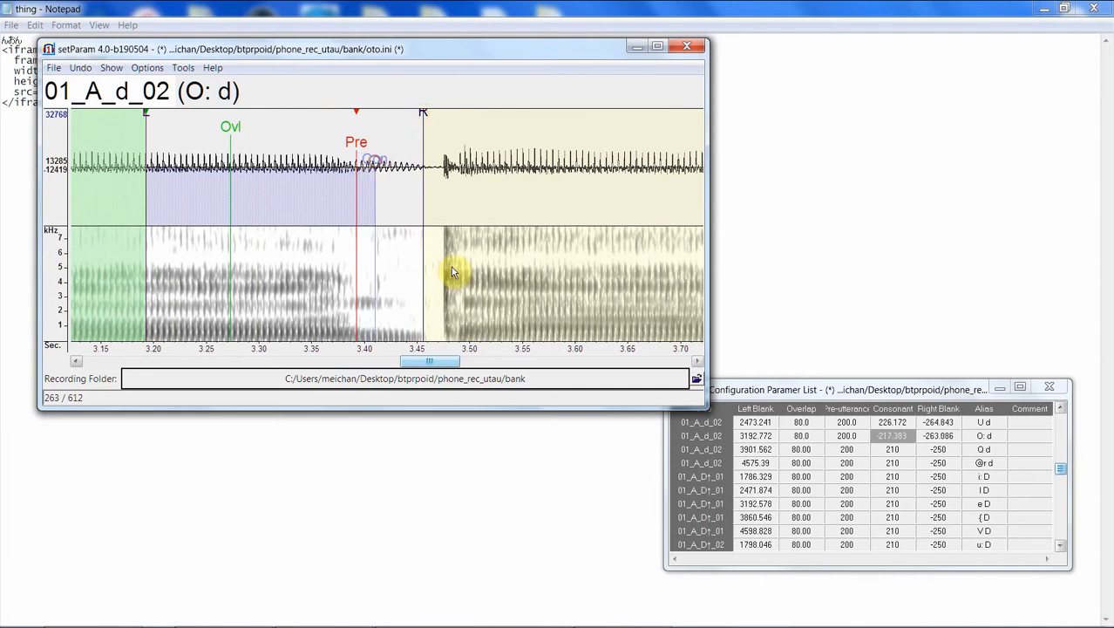
Step: Adjust the "Q d" entry's markers to a left blank of about 3820.9, consonant about 226.2 and right blank about -267.8
key(Down)
mouse_move(179, 122)
mouse_down()
mouse_move(87, 154)
mouse_move(91, 166)
mouse_up()
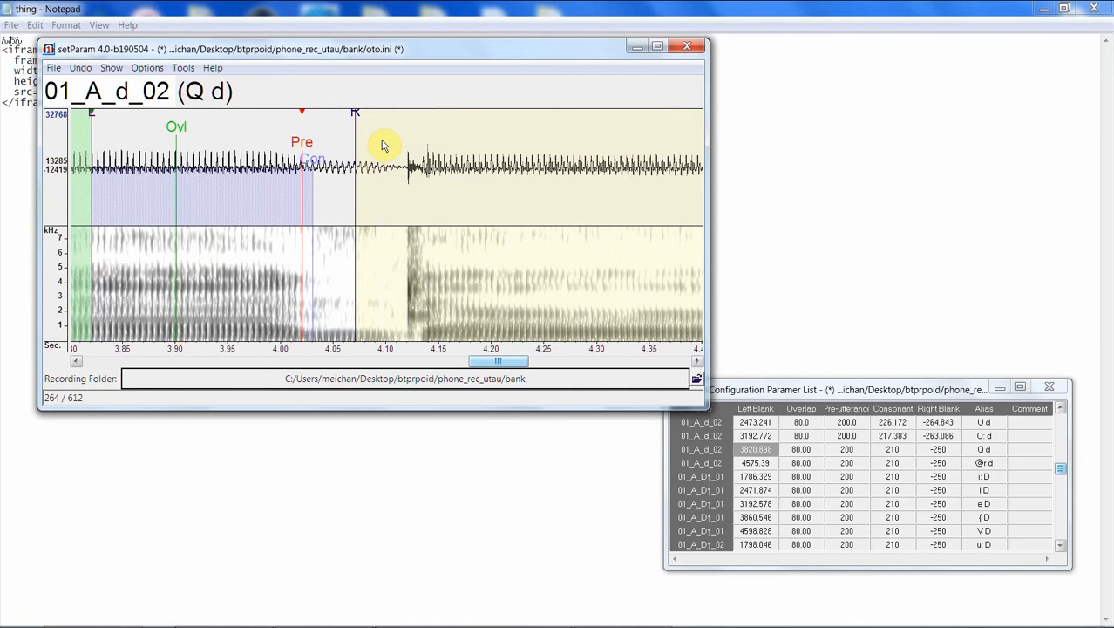
drag(356, 118, 374, 113)
drag(314, 160, 331, 161)
Step: Adjust the "@r d" entry's markers to a left blank of about 4591.4 and a consonant of about 217.4
key(Down)
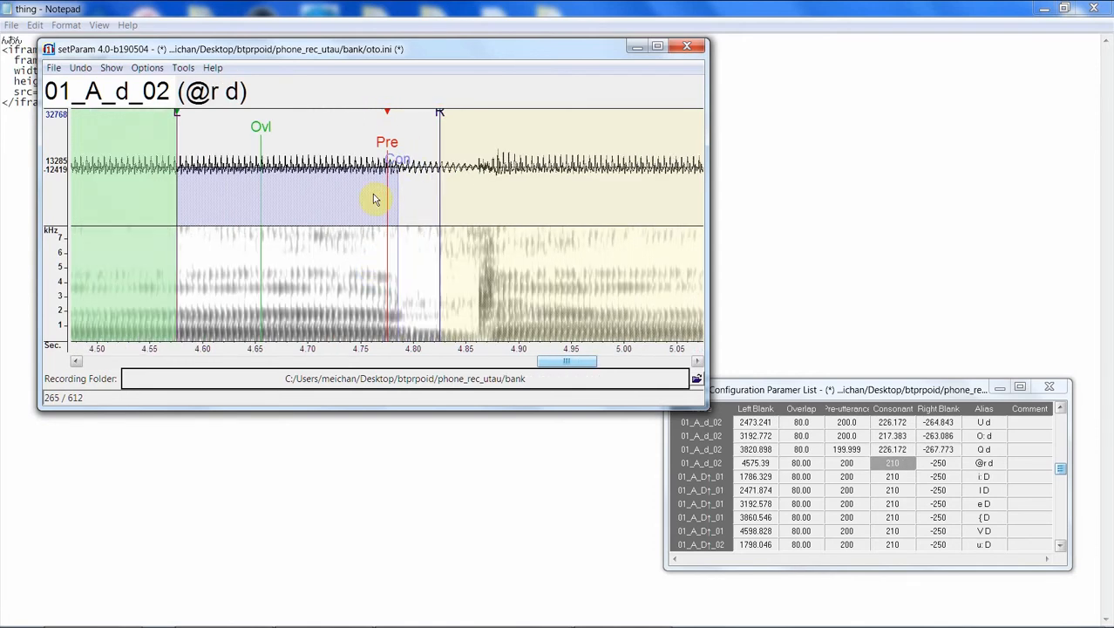
drag(177, 118, 193, 118)
drag(421, 157, 428, 165)
key(Down)
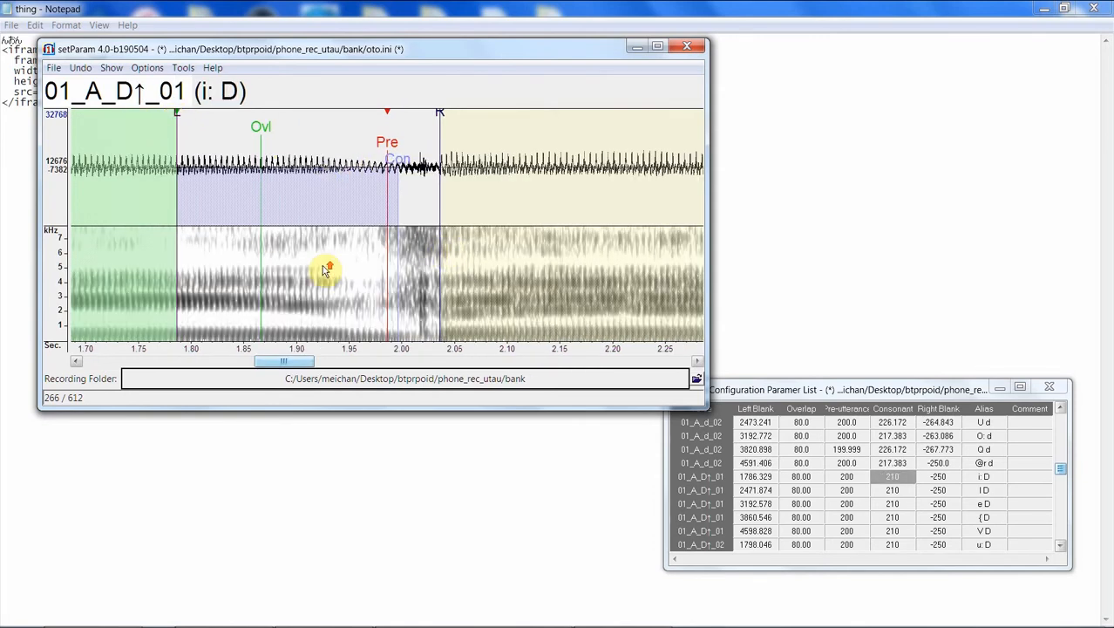
key(Up)
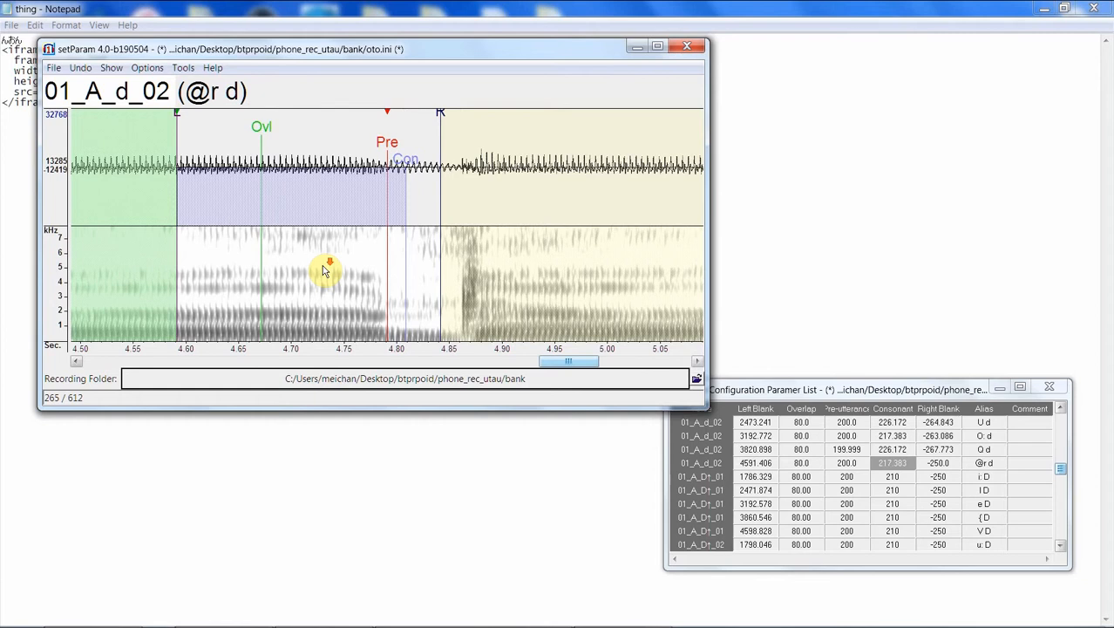
Step: Adjust the "i: D" entry's markers to a left blank of about 1750.8, consonant about 231.4 and right blank about -264.8
key(Down)
drag(179, 114, 139, 140)
drag(403, 114, 419, 116)
drag(359, 162, 381, 157)
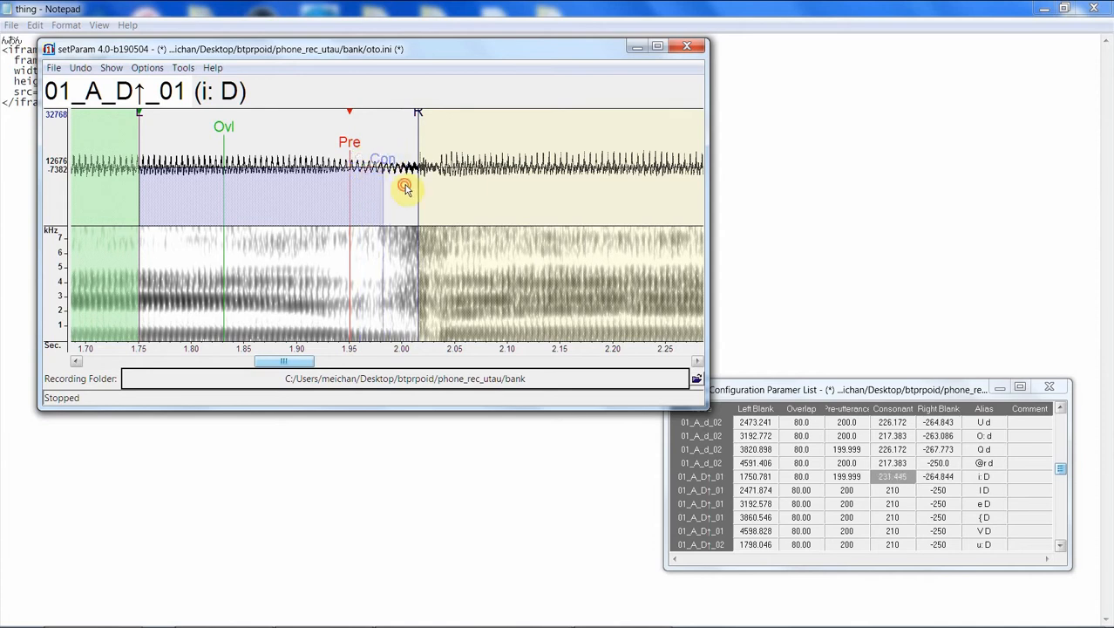
Step: Adjust the "I D" entry's markers to a left blank of about 2475.6, consonant about 232.6 and right blank about -272.5
key(Down)
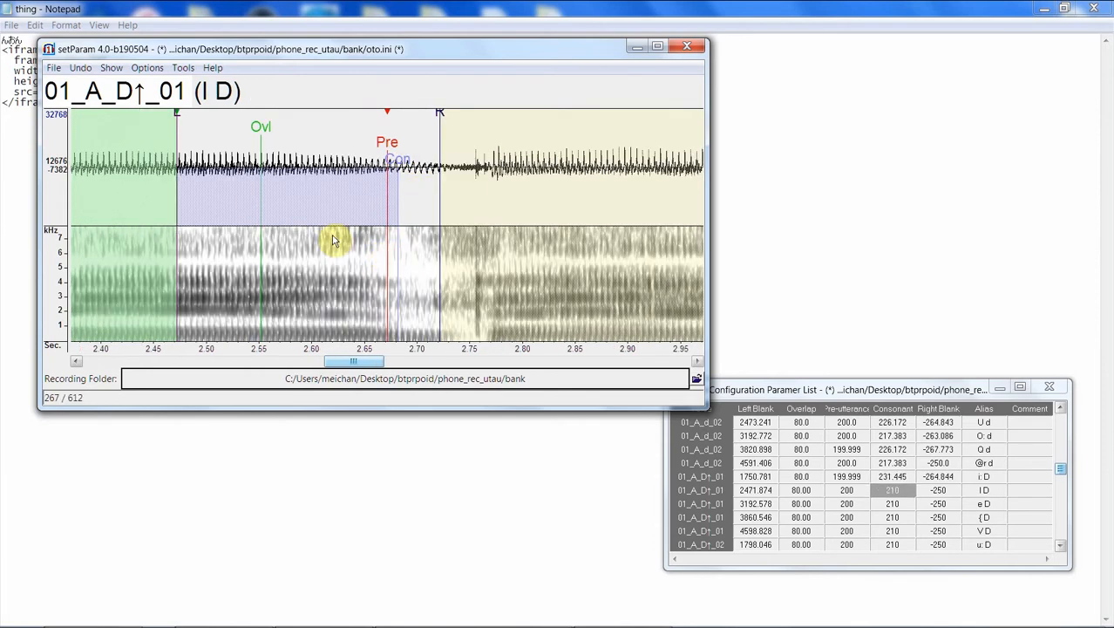
mouse_move(181, 129)
mouse_down()
mouse_move(164, 111)
mouse_move(181, 112)
mouse_up()
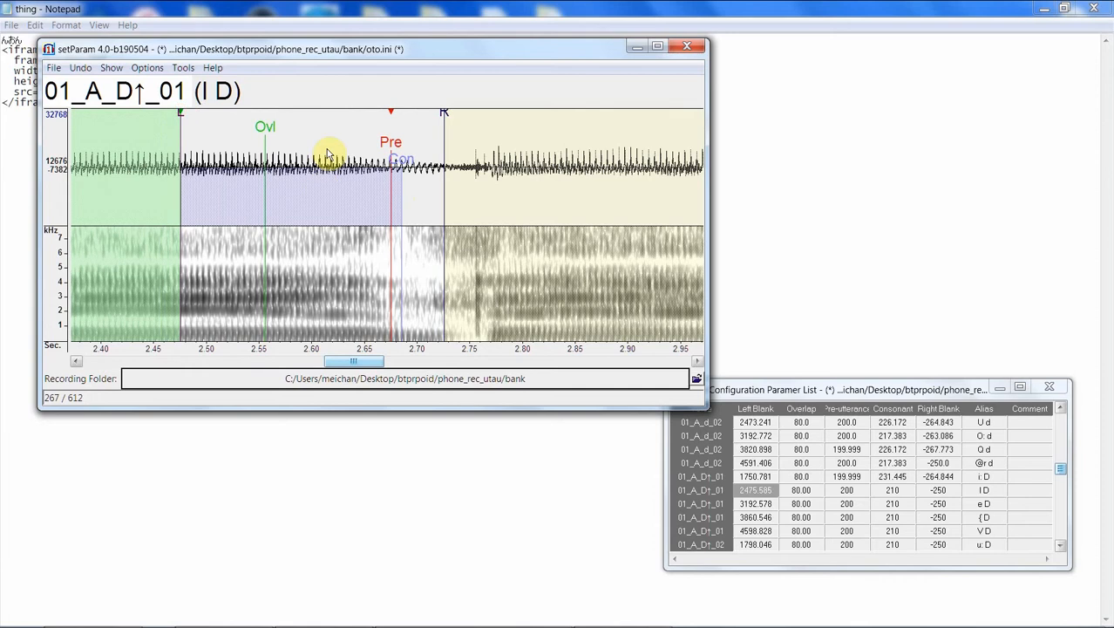
click(425, 187)
drag(451, 114, 468, 112)
mouse_move(405, 162)
mouse_down()
mouse_move(440, 150)
mouse_move(428, 162)
mouse_up()
click(461, 188)
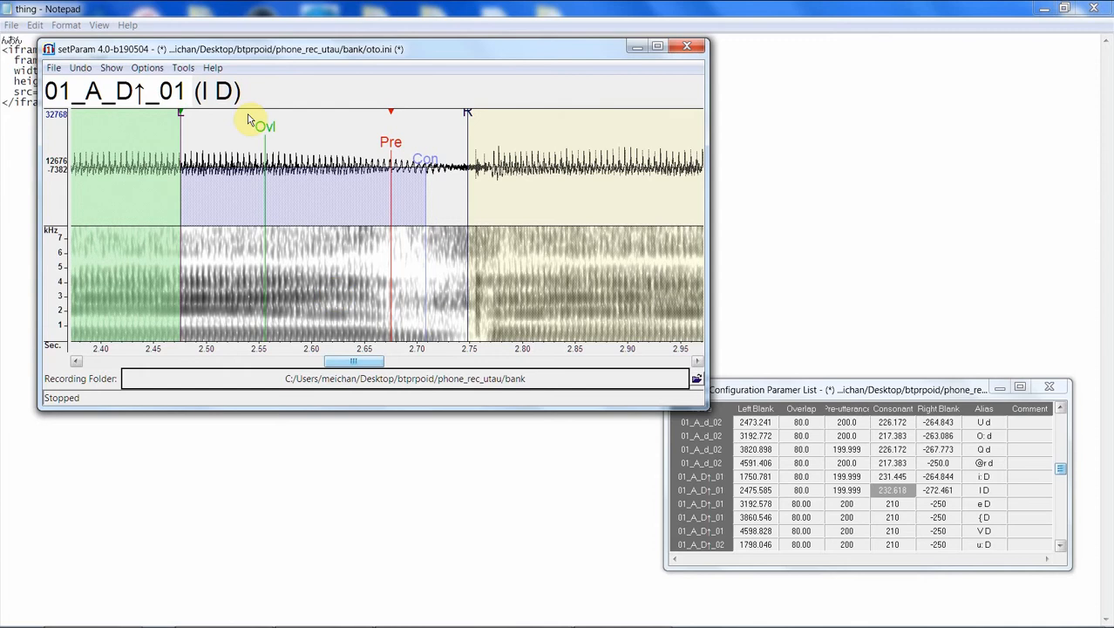
Step: Adjust the "e D" entry's markers to a consonant of about 230.5 and a right blank of about -270.9
scroll(376, 280, down, 1)
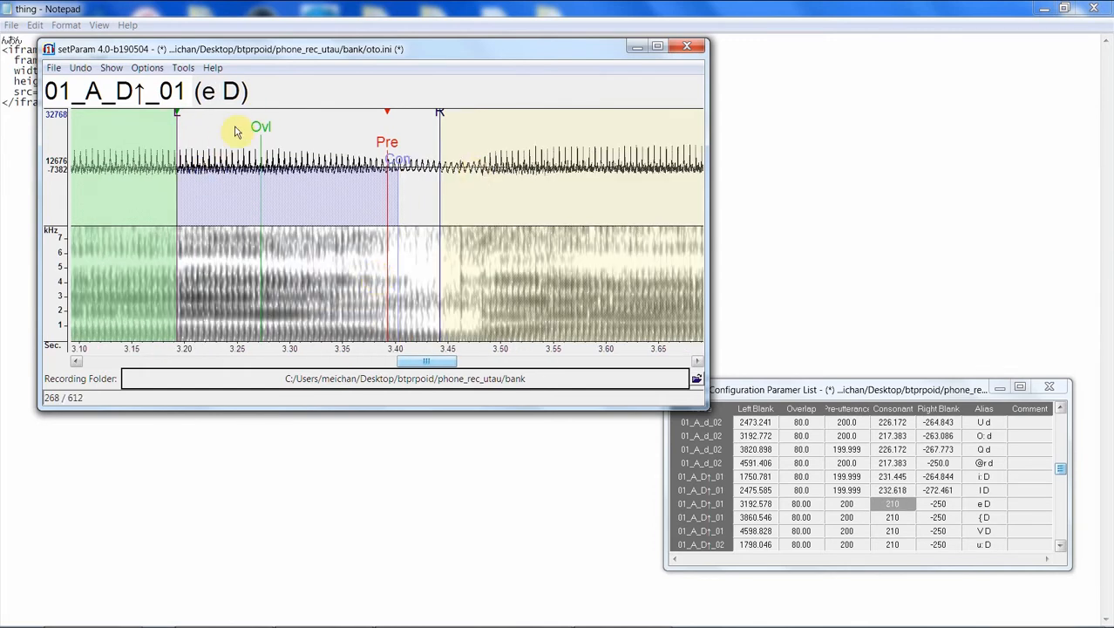
drag(445, 120, 452, 113)
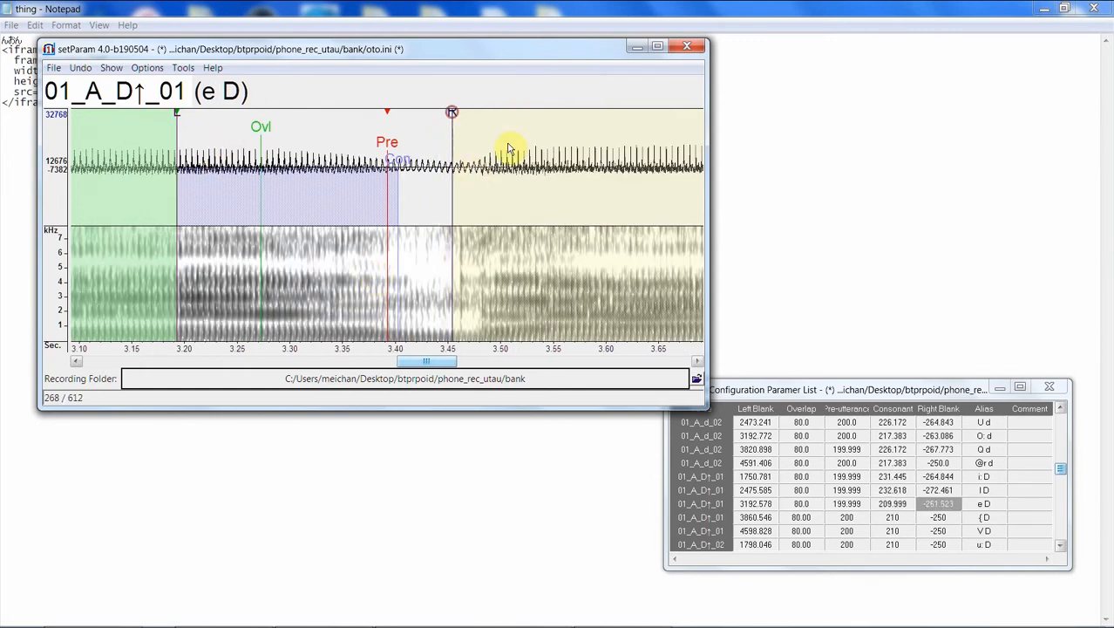
drag(400, 162, 417, 162)
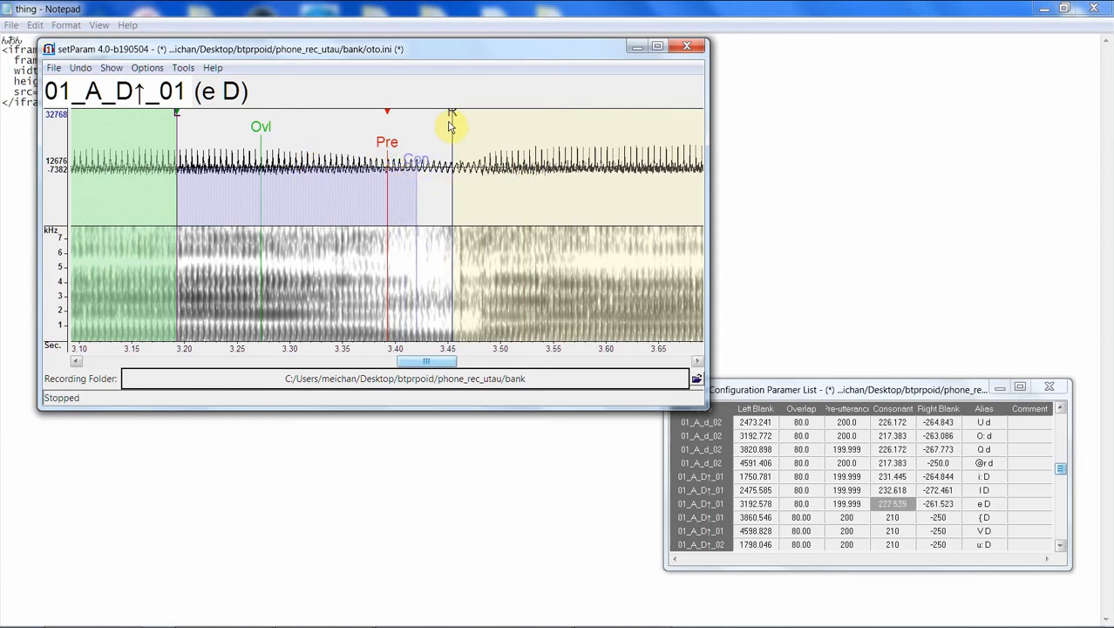
drag(453, 113, 463, 116)
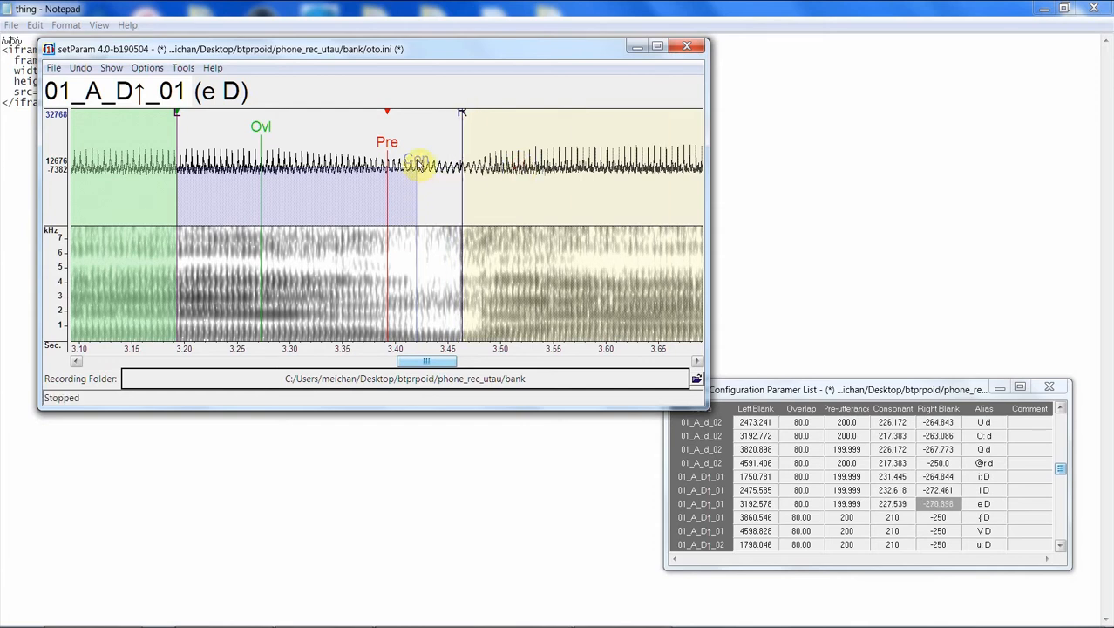
drag(417, 161, 422, 162)
Step: Adjust the "{ D" entry's markers to a left blank of about 3861.3, consonant about 237.9 and right blank about -292.6
key(Down)
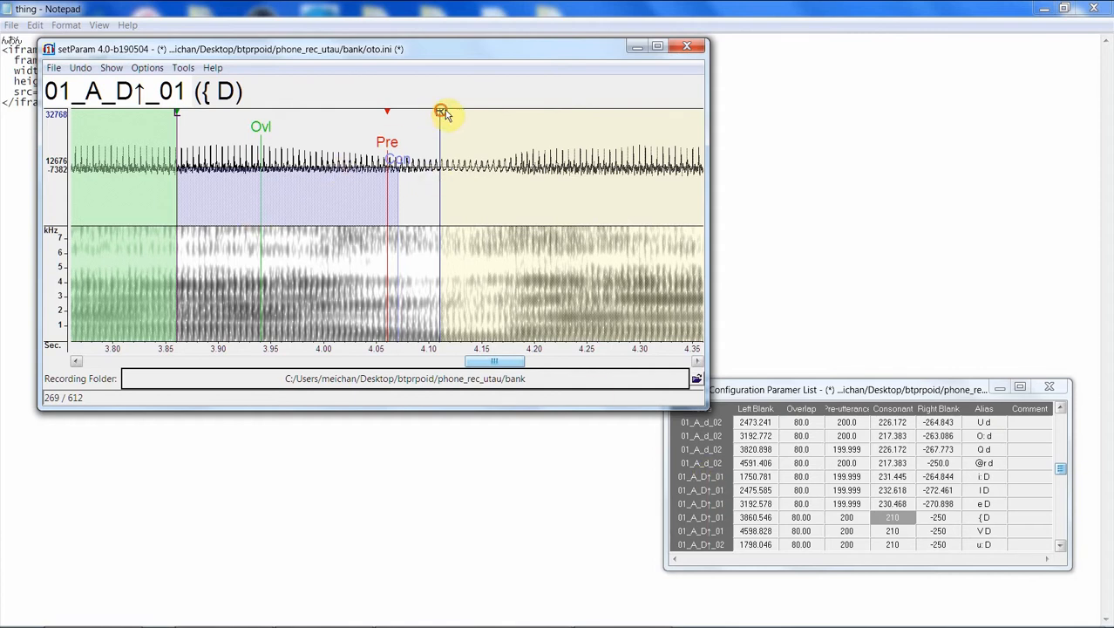
mouse_move(442, 113)
mouse_down()
mouse_move(495, 114)
mouse_move(485, 114)
mouse_up()
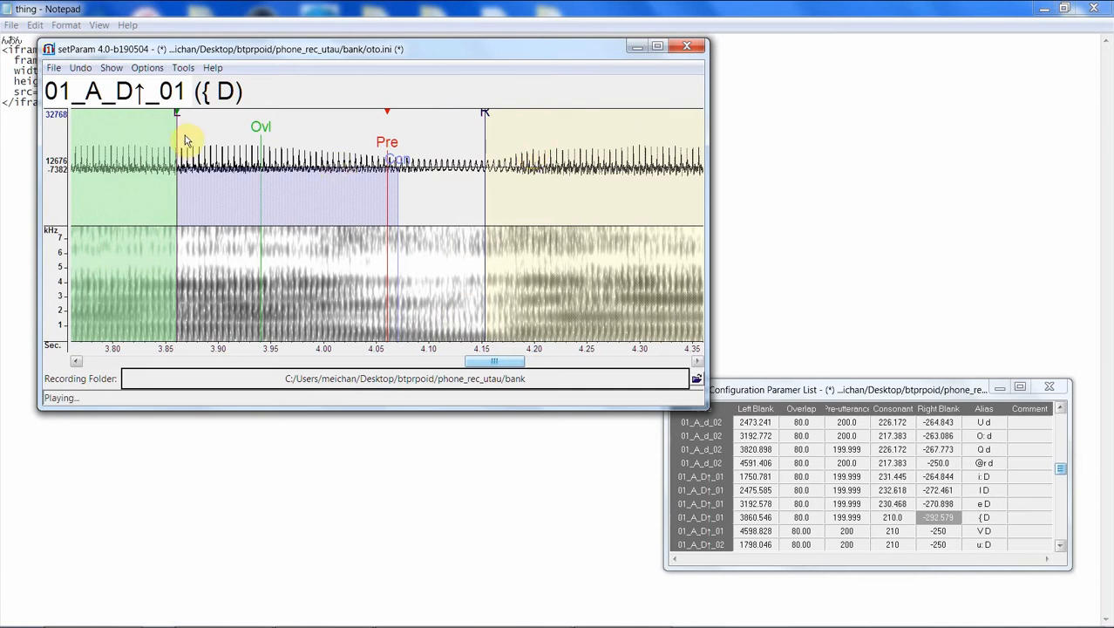
drag(178, 114, 178, 124)
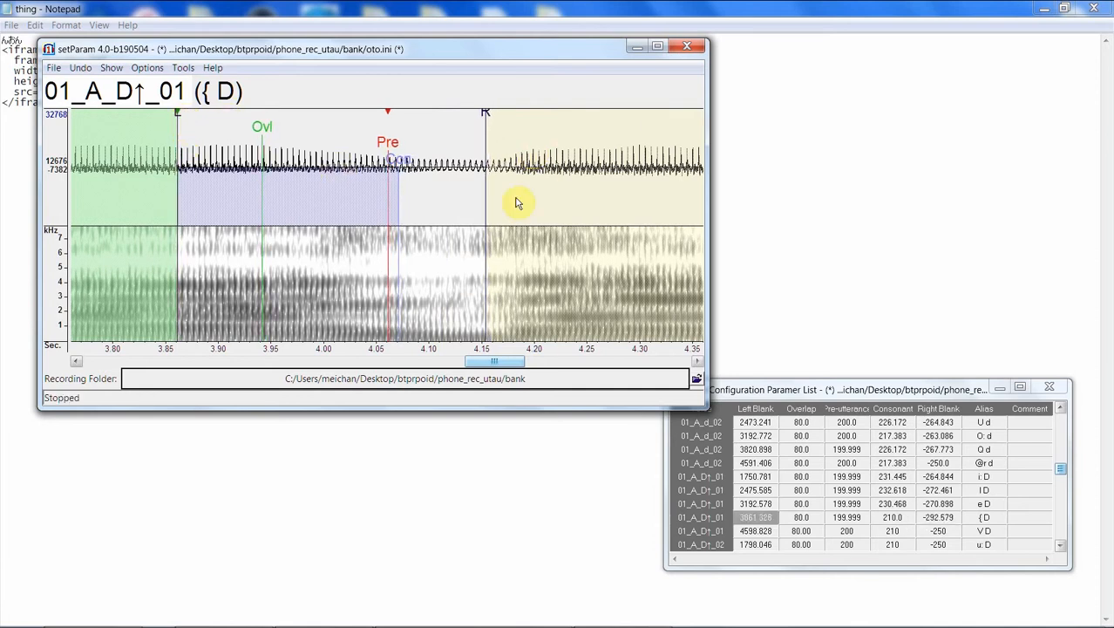
mouse_move(398, 162)
mouse_down()
mouse_move(439, 165)
mouse_move(428, 180)
mouse_up()
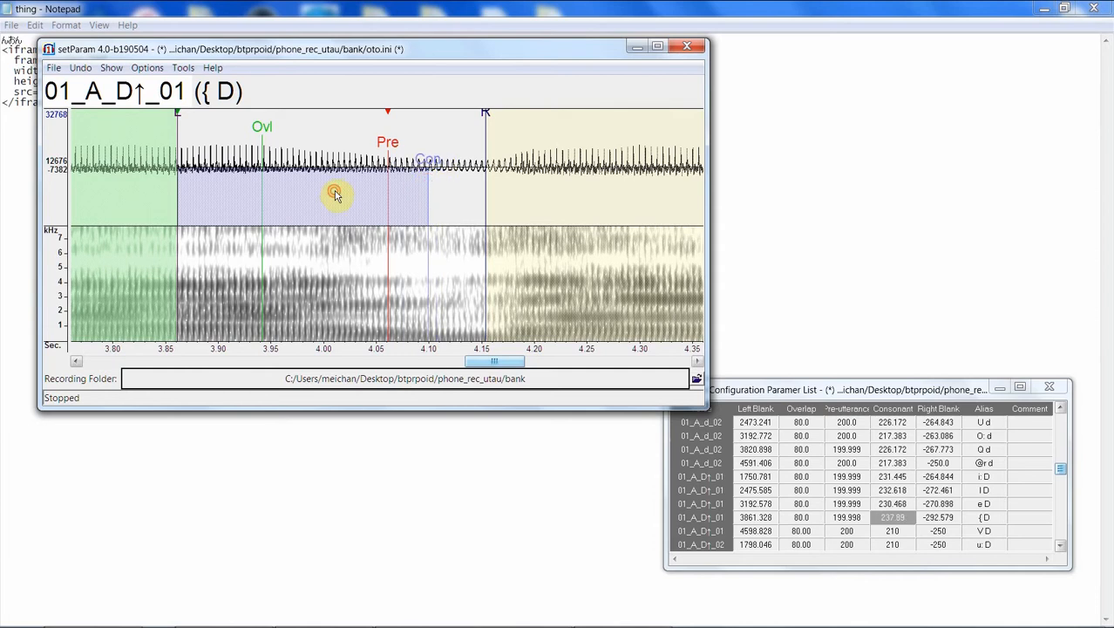
Step: Adjust the "V D" entry's markers to a consonant of about 236.3 and a right blank of about -279.7
key(Down)
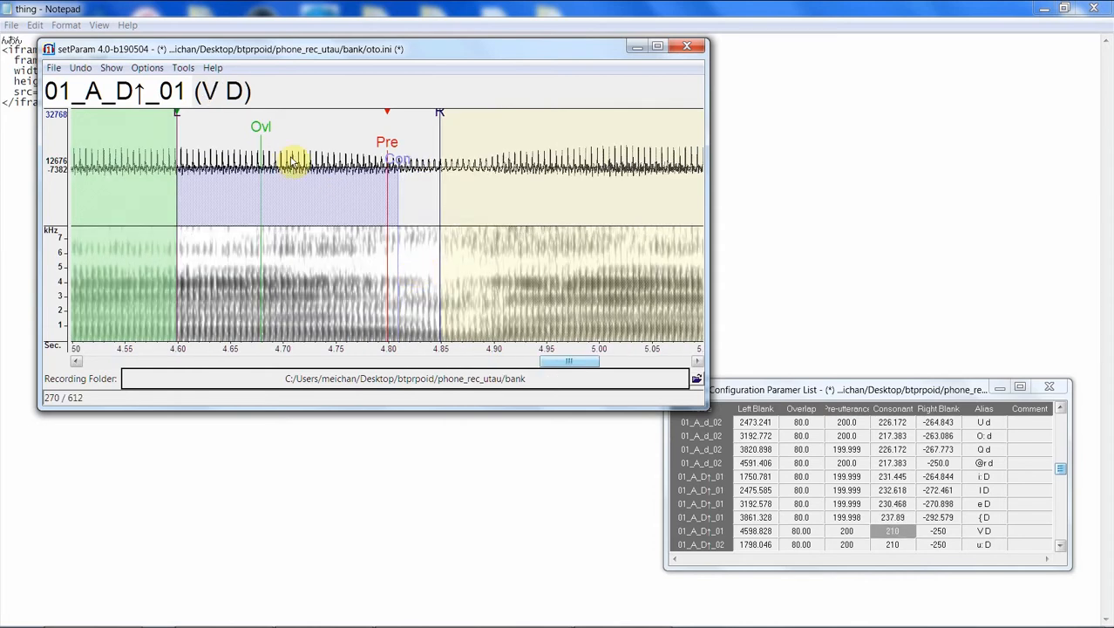
drag(442, 116, 471, 114)
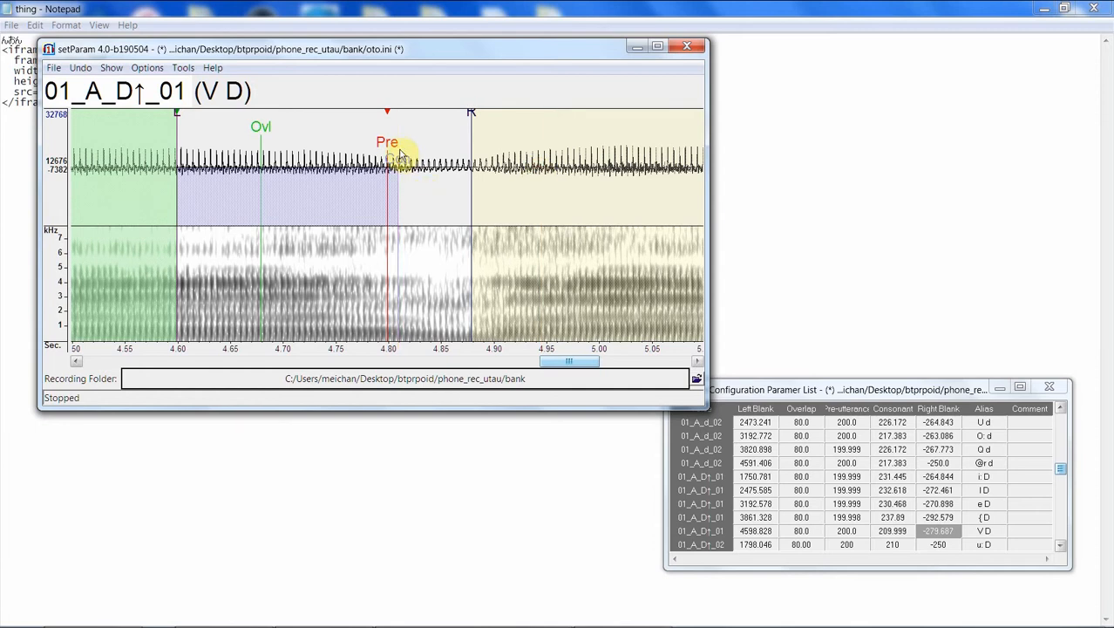
drag(396, 158, 427, 163)
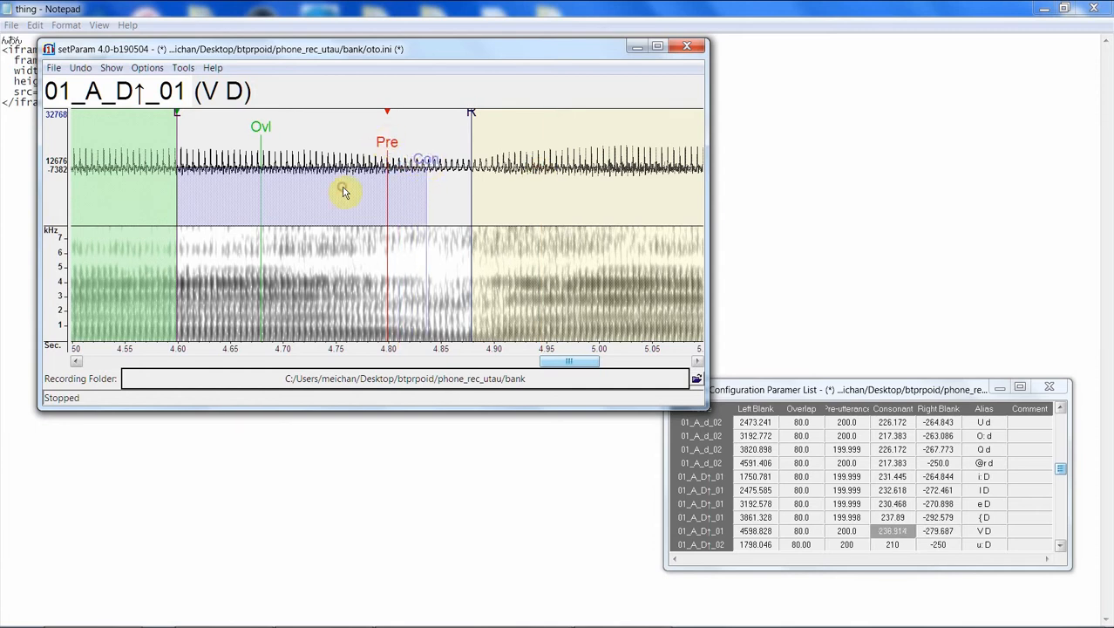
drag(426, 163, 427, 166)
Step: Adjust the "u: D" entry's markers to a left blank of about 1761.9, consonant about 235.0 and right blank about -291.2
key(Down)
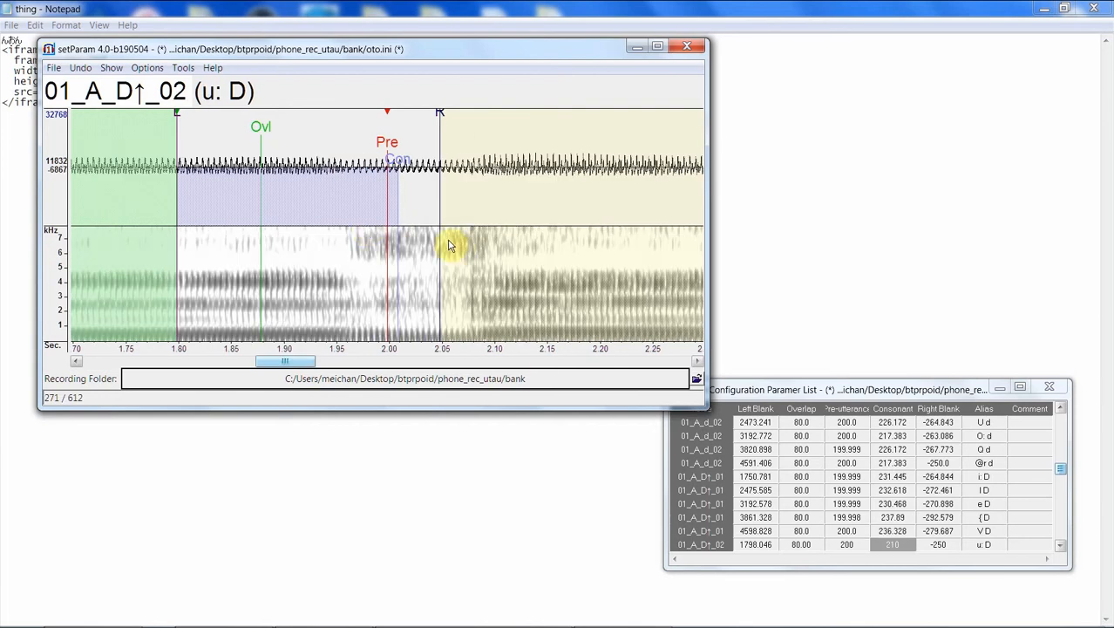
mouse_move(177, 118)
mouse_down()
mouse_move(127, 122)
mouse_move(139, 122)
mouse_up()
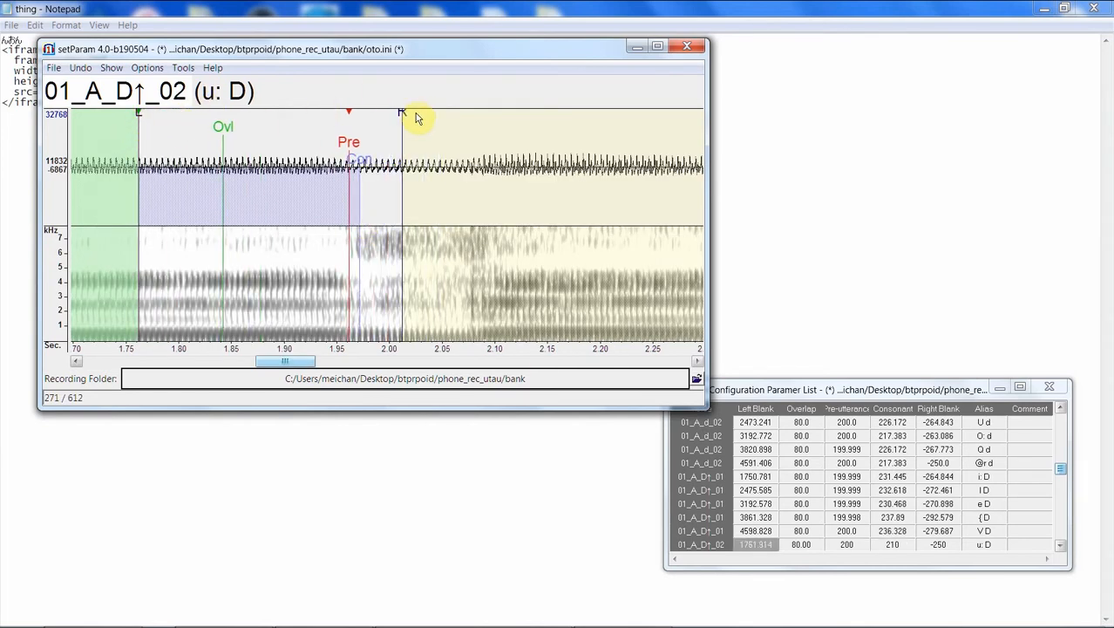
mouse_move(403, 113)
mouse_down()
mouse_move(447, 112)
mouse_move(445, 122)
mouse_up()
drag(359, 160, 387, 164)
click(421, 189)
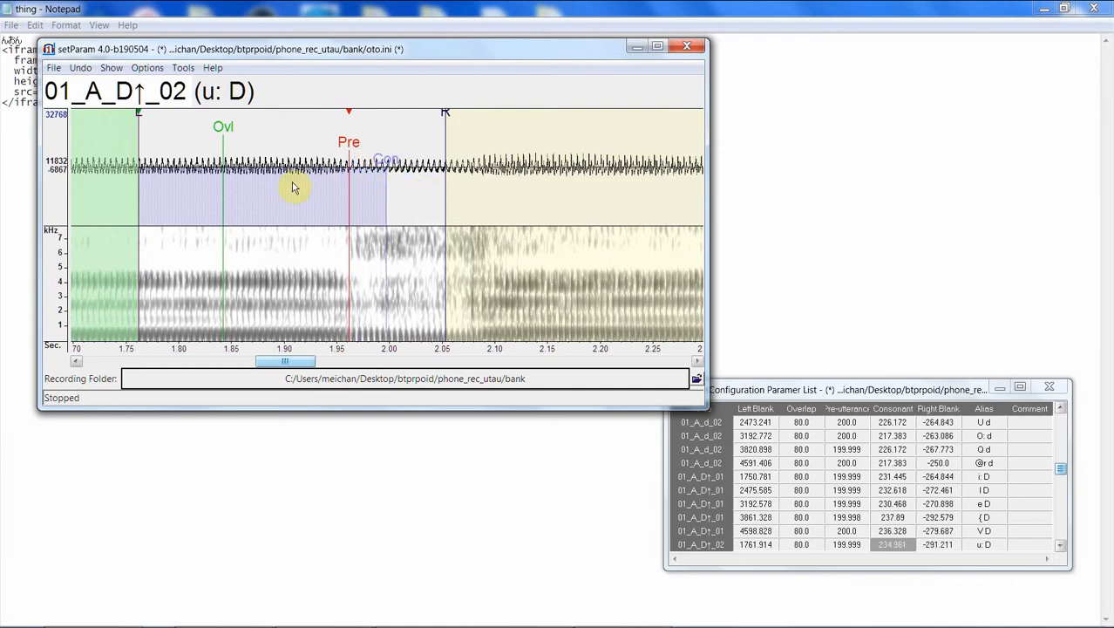
Step: Adjust the "U D" entry's markers to a left blank of about 2500.2, consonant about 222.7 and right blank about -260.2
key(Down)
click(402, 300)
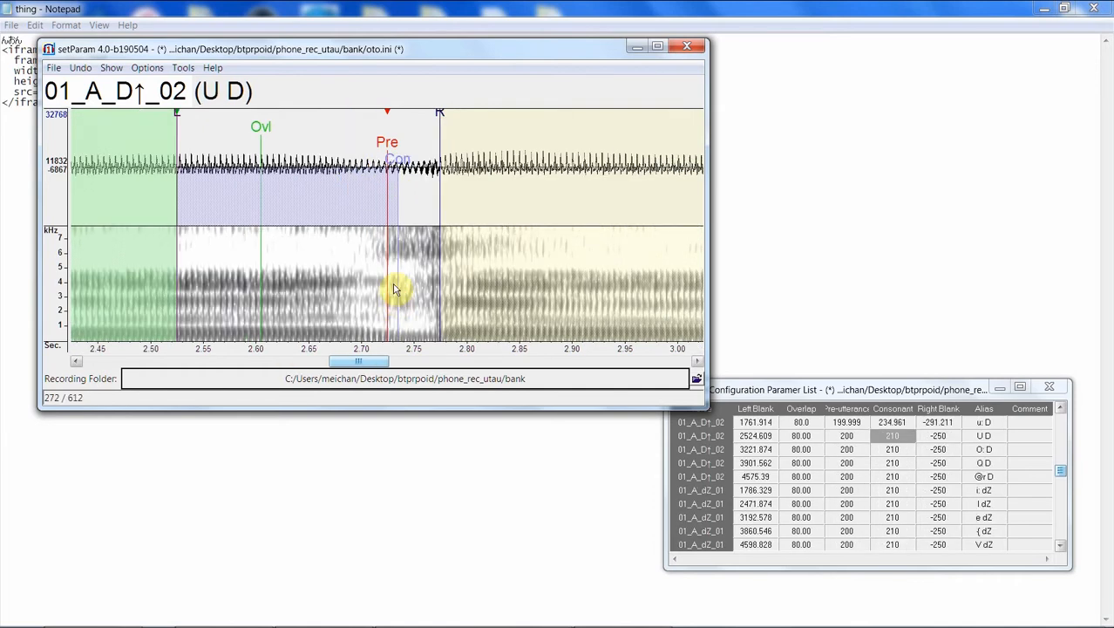
drag(180, 119, 152, 137)
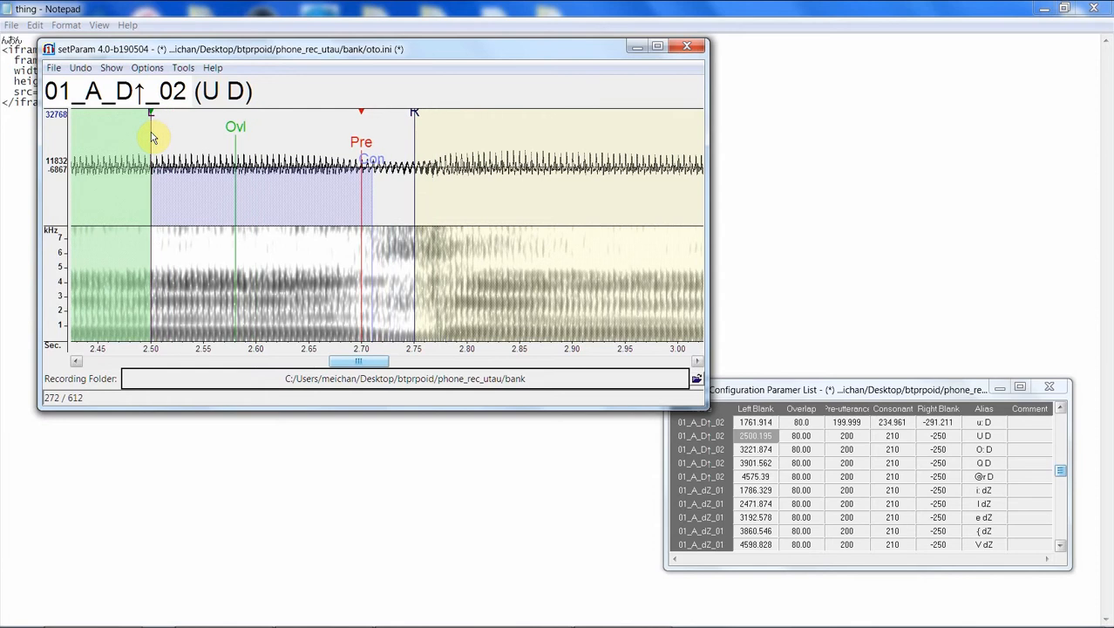
drag(417, 125, 424, 119)
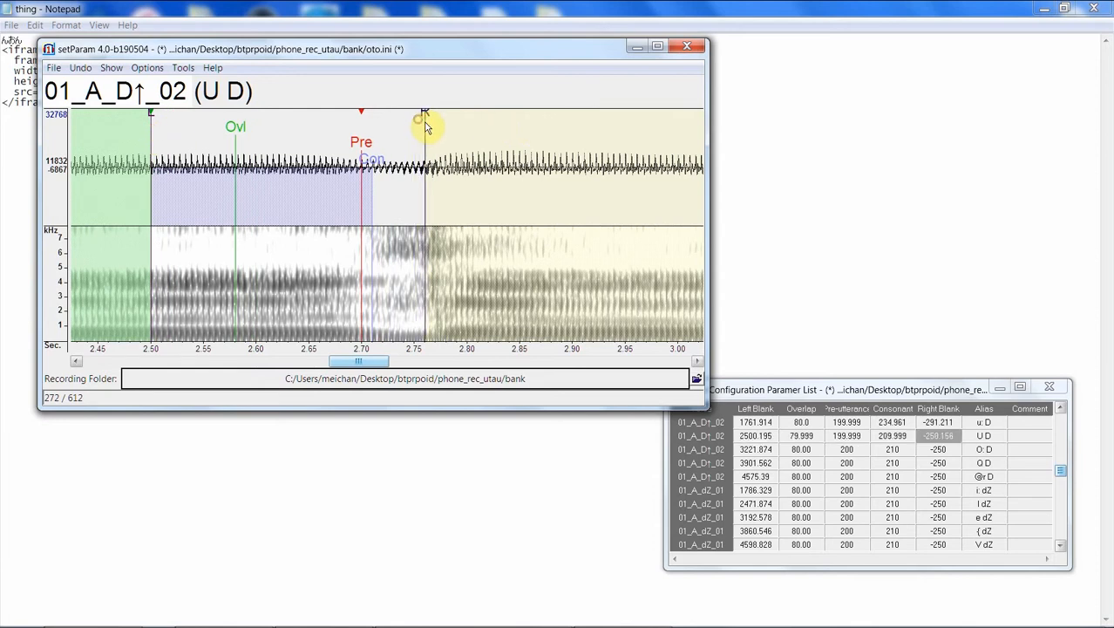
drag(374, 169, 385, 170)
click(411, 192)
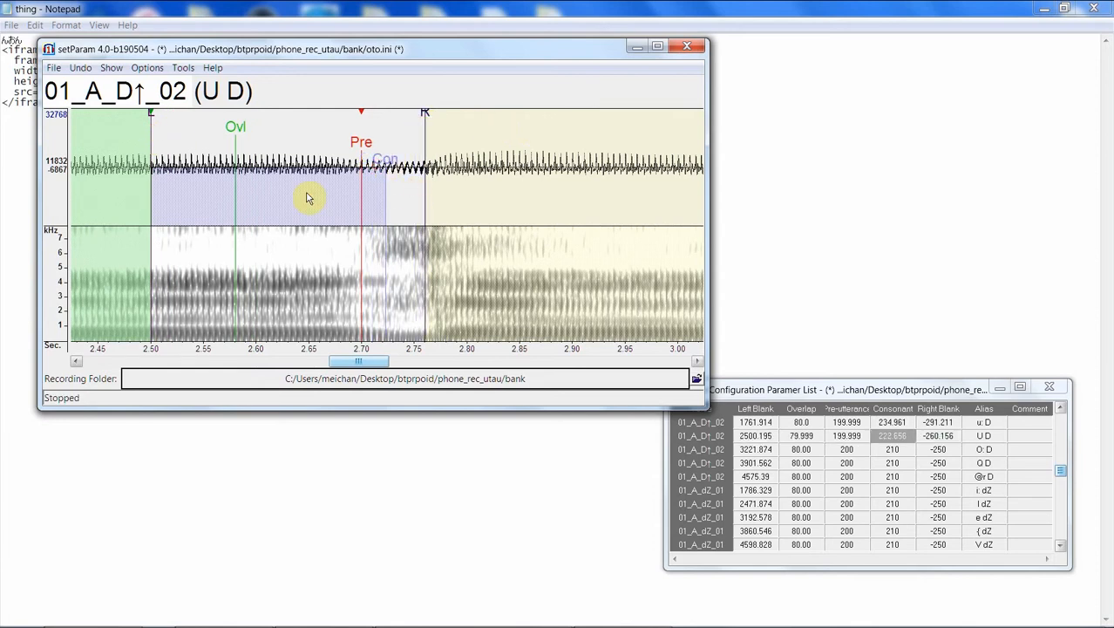
Step: Adjust the "O: D" entry's markers to a left blank of about 3215.6, consonant about 216.2 and right blank about -250.8
key(Down)
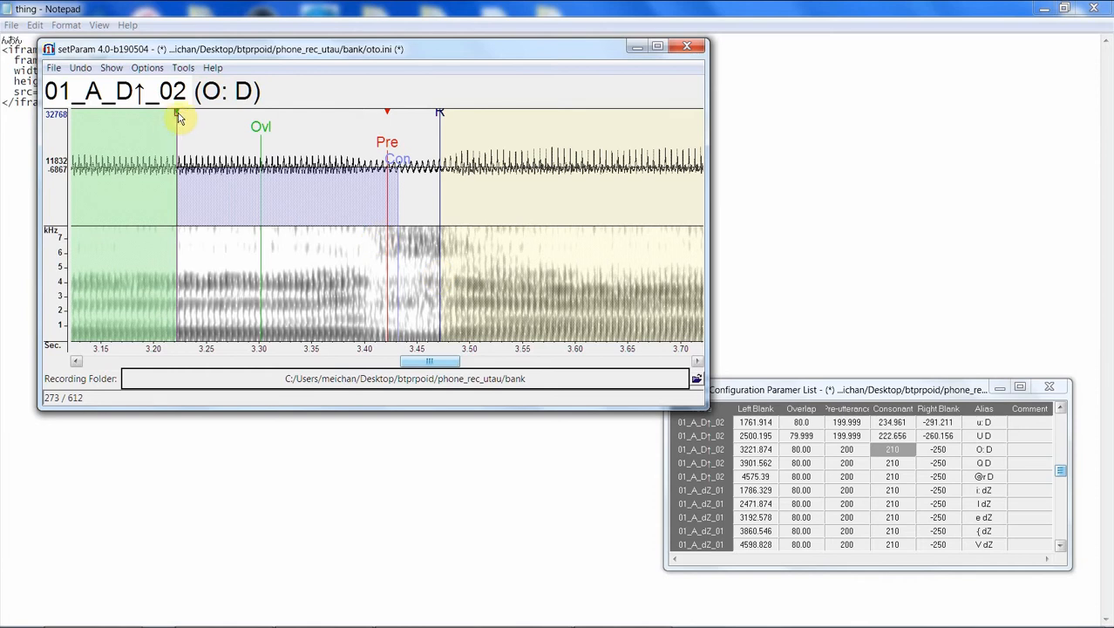
drag(179, 118, 170, 120)
click(436, 113)
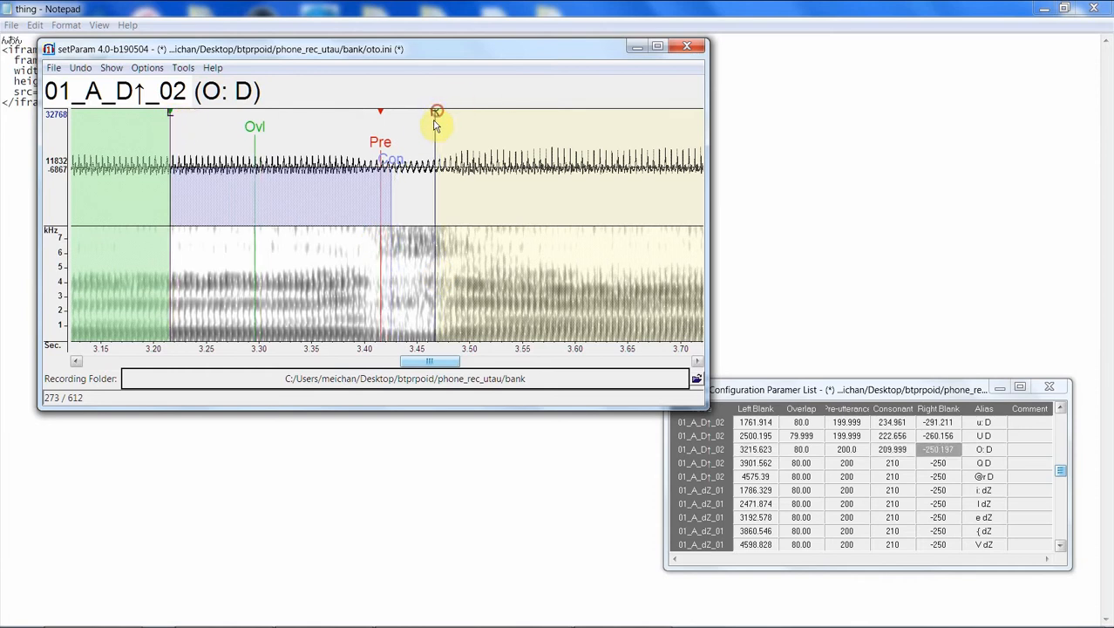
drag(436, 125, 435, 125)
drag(385, 174, 398, 167)
click(416, 185)
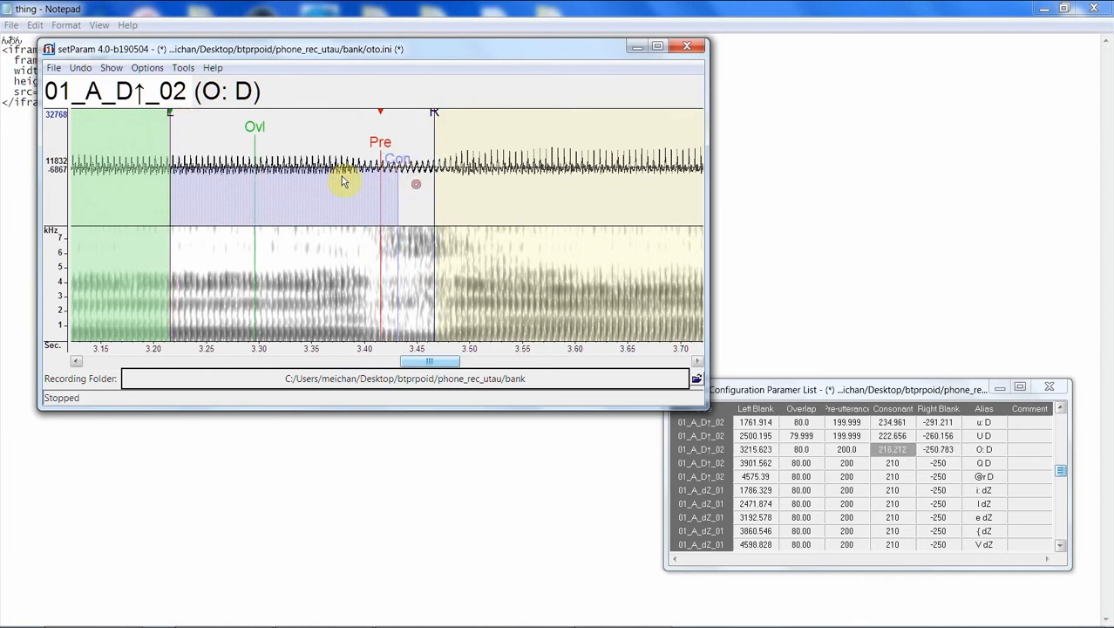
Step: Adjust the "Q D" entry's markers to a left blank of about 3908.8 and a consonant of about 213.9
key(Down)
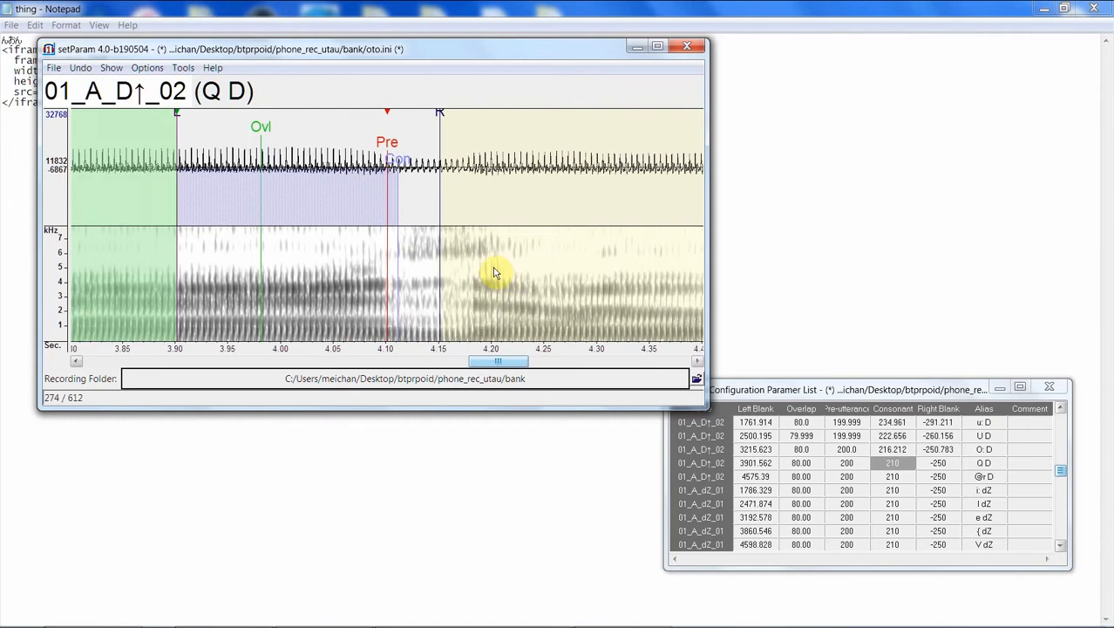
drag(178, 116, 185, 119)
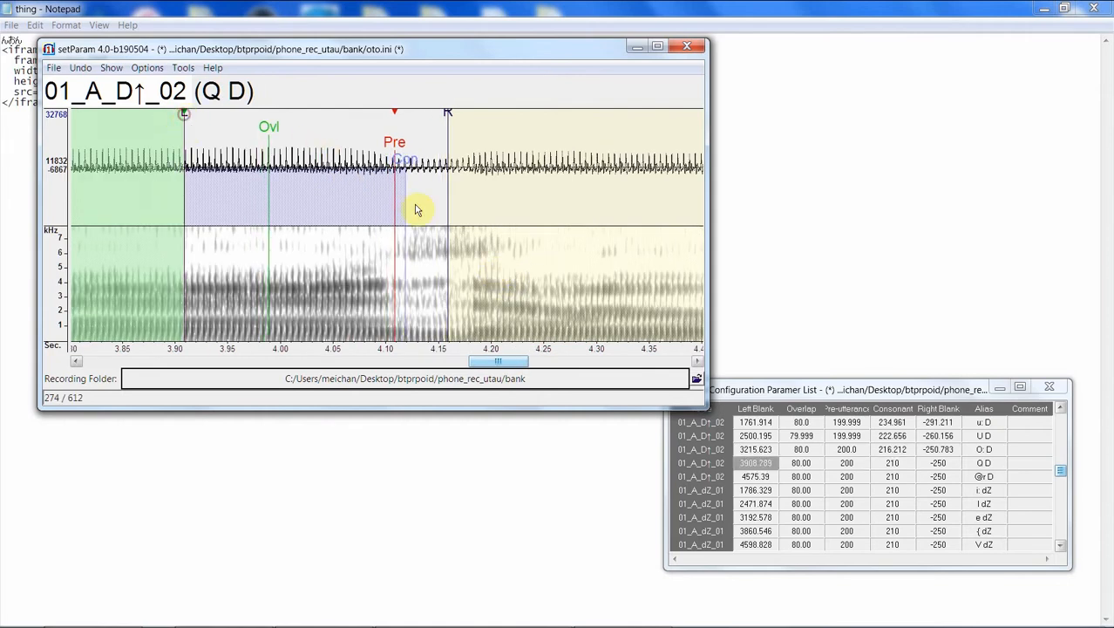
drag(404, 162, 409, 162)
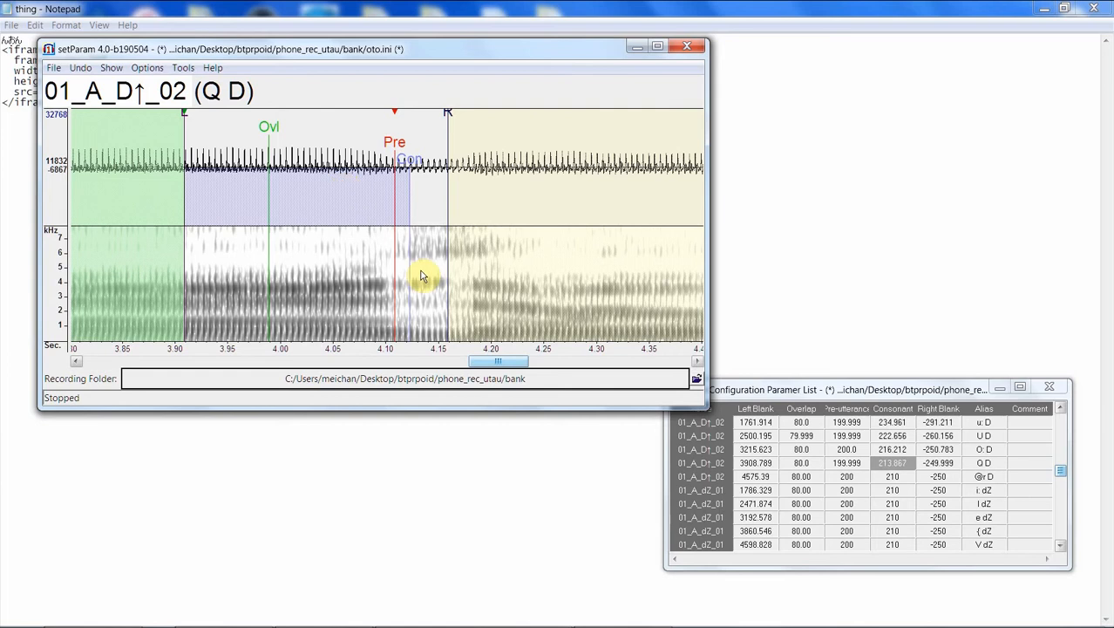
Step: Adjust the "@r D" entry's markers to a left blank of about 4587.9, consonant about 235.0 and right blank about -285.4
key(Down)
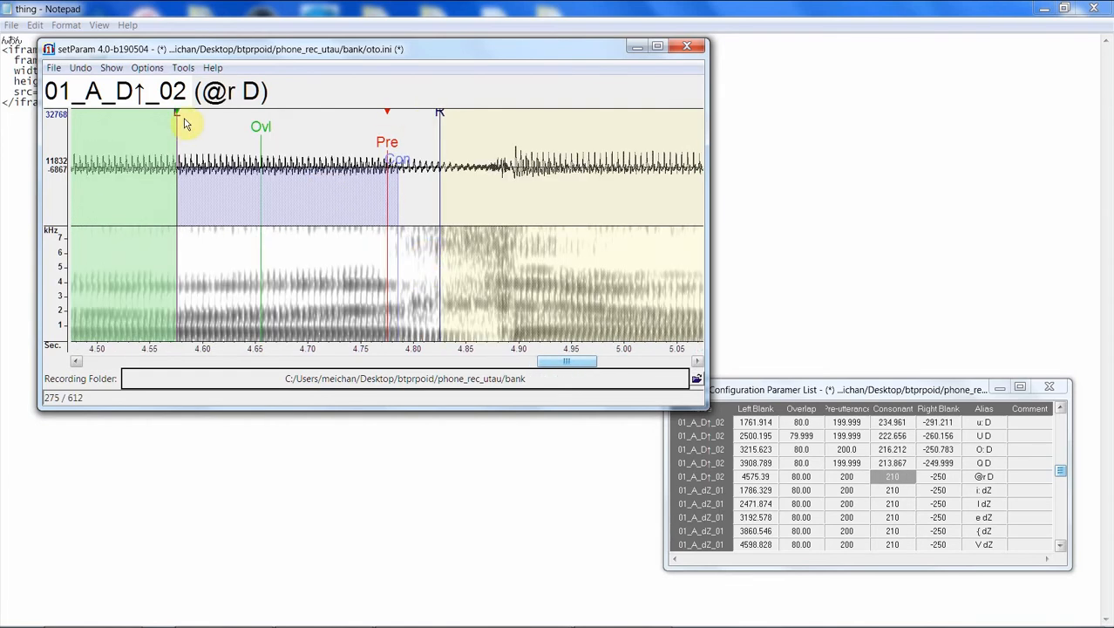
drag(177, 116, 192, 120)
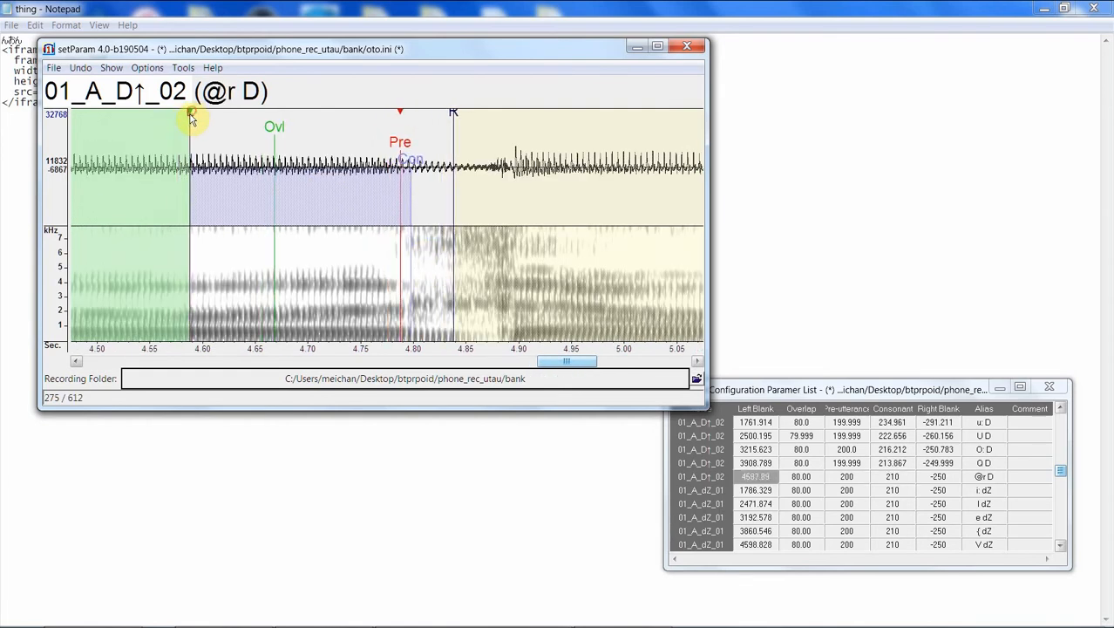
drag(452, 116, 491, 121)
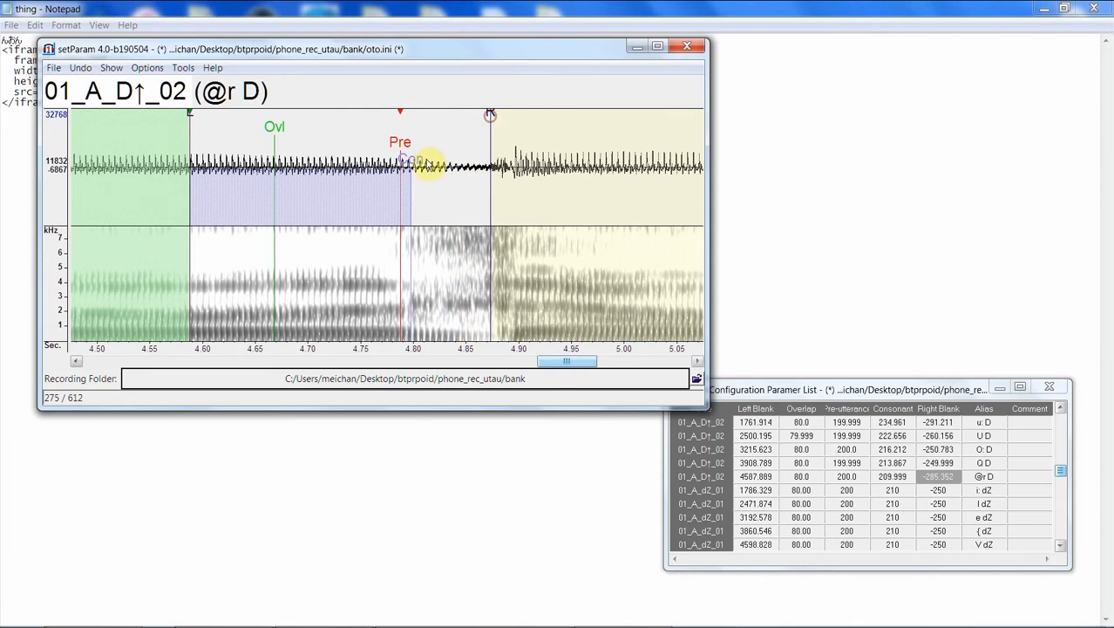
drag(427, 164, 462, 183)
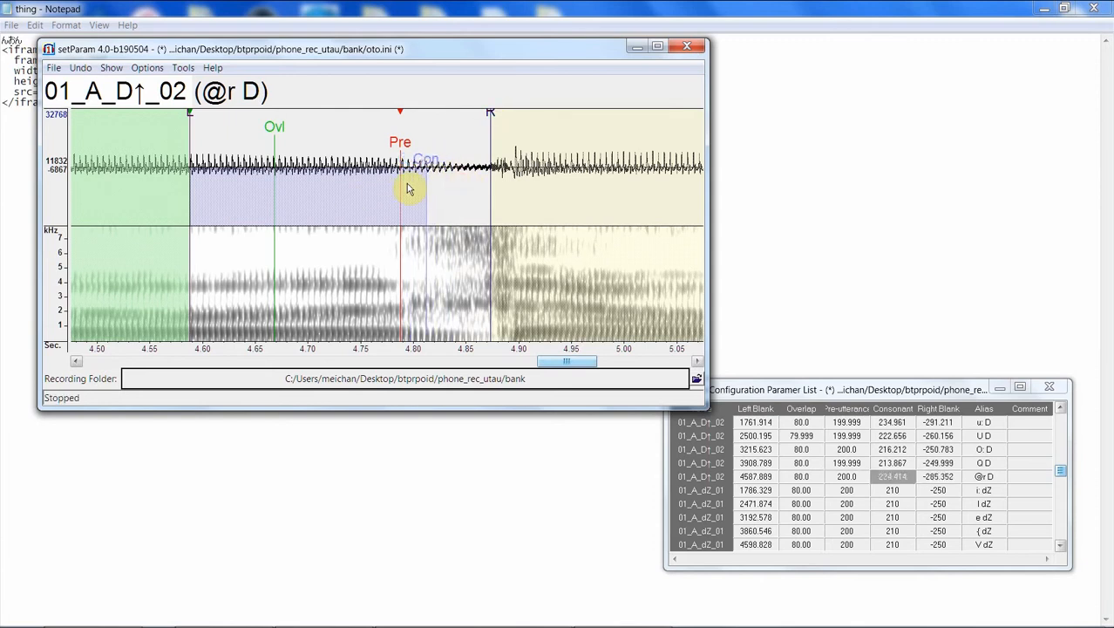
drag(432, 161, 438, 218)
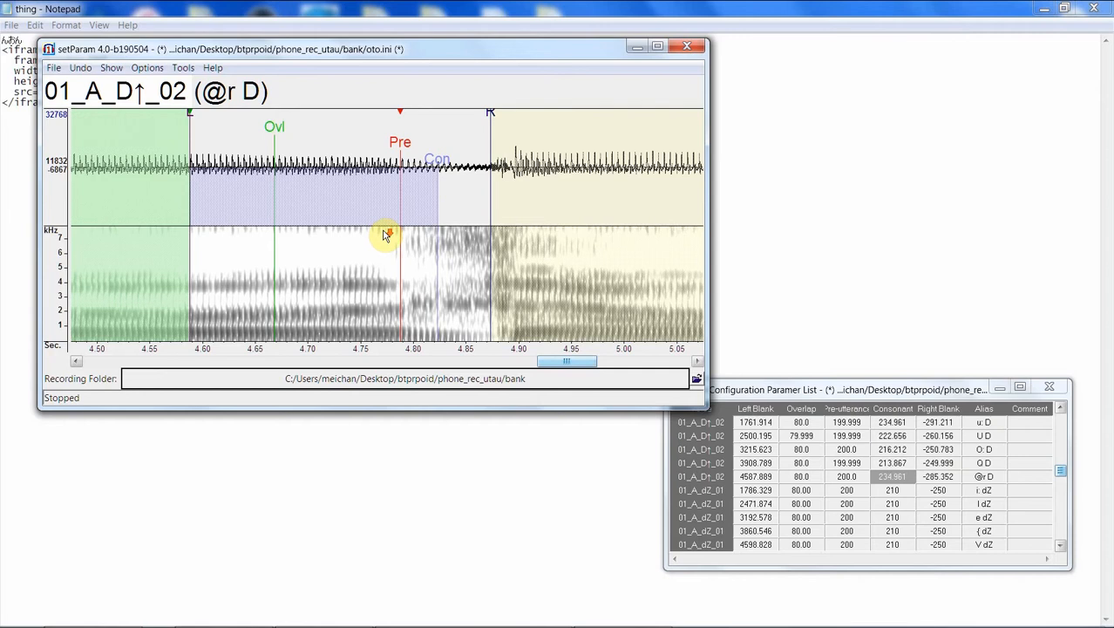
Step: Adjust the "i: dZ" entry's markers to a left blank of about 1900.8, consonant about 227.9 and right blank about -254.9
key(Down)
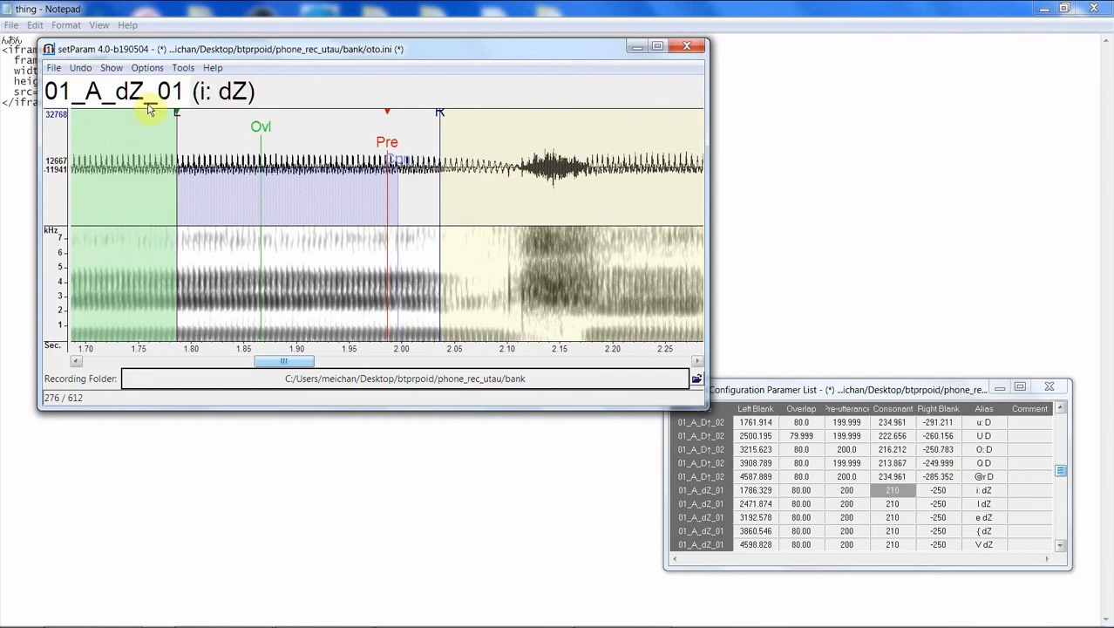
drag(179, 109, 295, 103)
drag(562, 111, 567, 112)
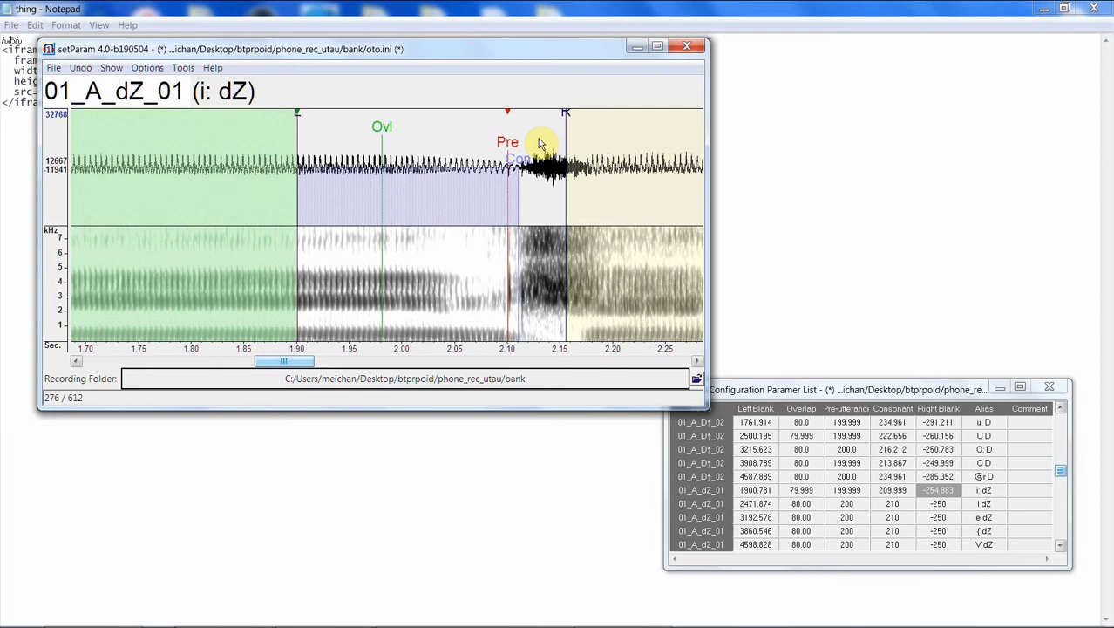
drag(519, 159, 538, 158)
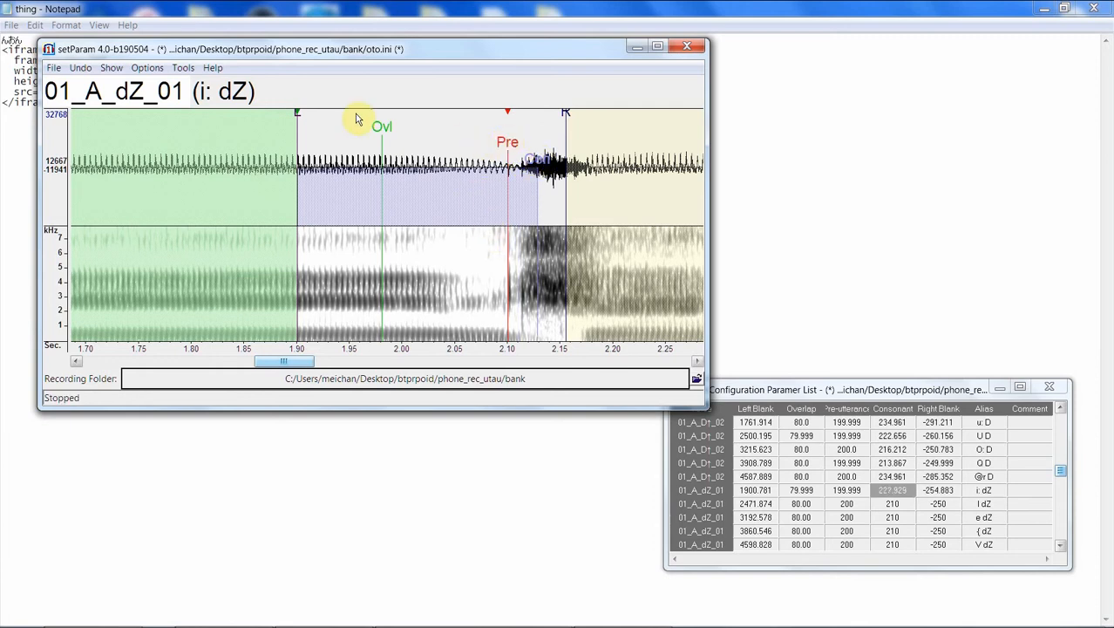
Step: Move the "i: dZ" left blank to about 1896.7; adjust "I dZ" to left blank about 2601.0, consonant about 227.3 and right blank about -254.3
drag(297, 113, 293, 113)
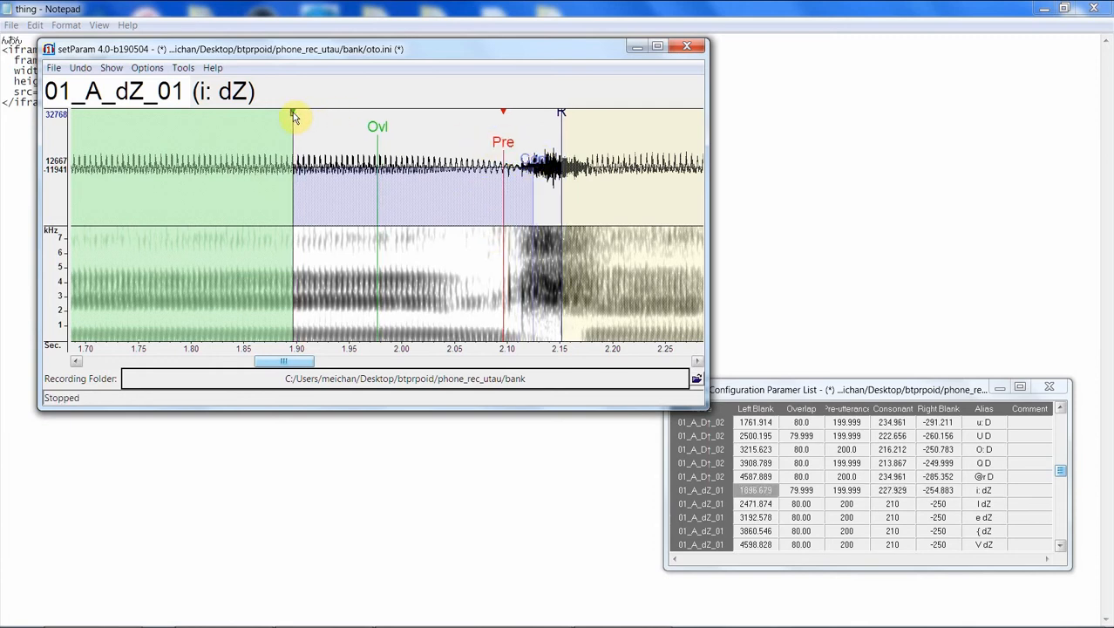
scroll(490, 306, down, 1)
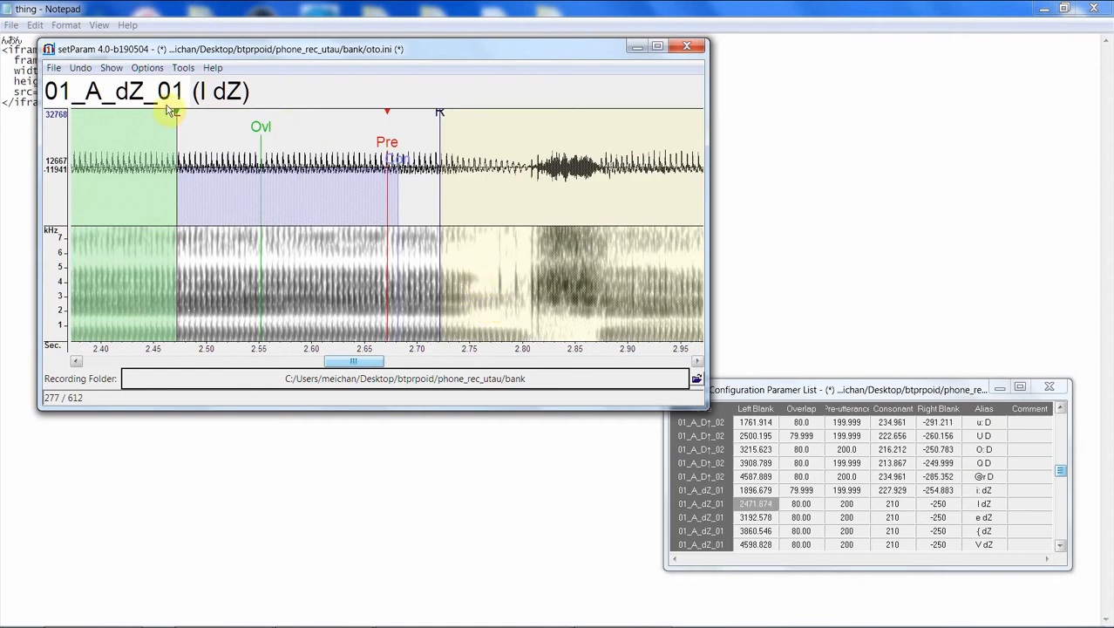
drag(174, 116, 316, 108)
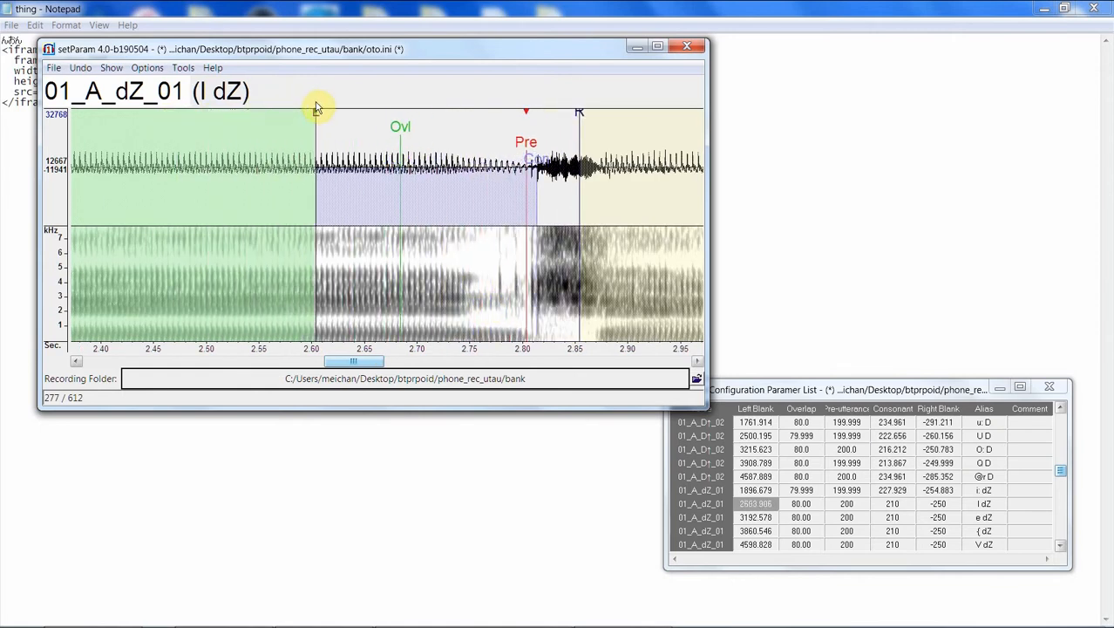
drag(535, 151, 551, 154)
drag(311, 115, 308, 115)
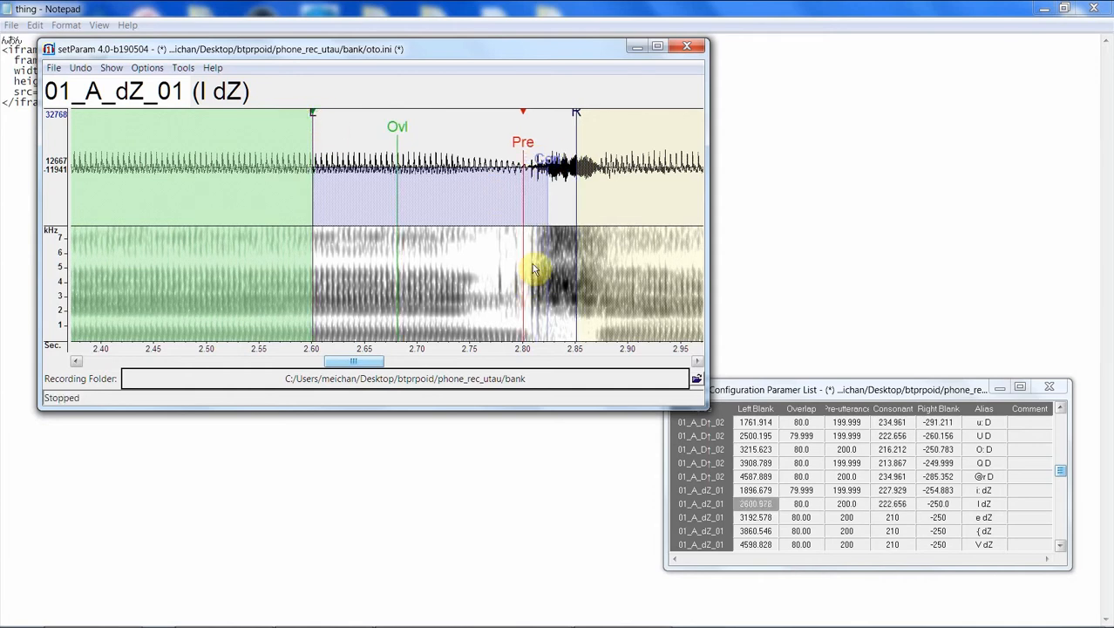
drag(560, 162, 553, 161)
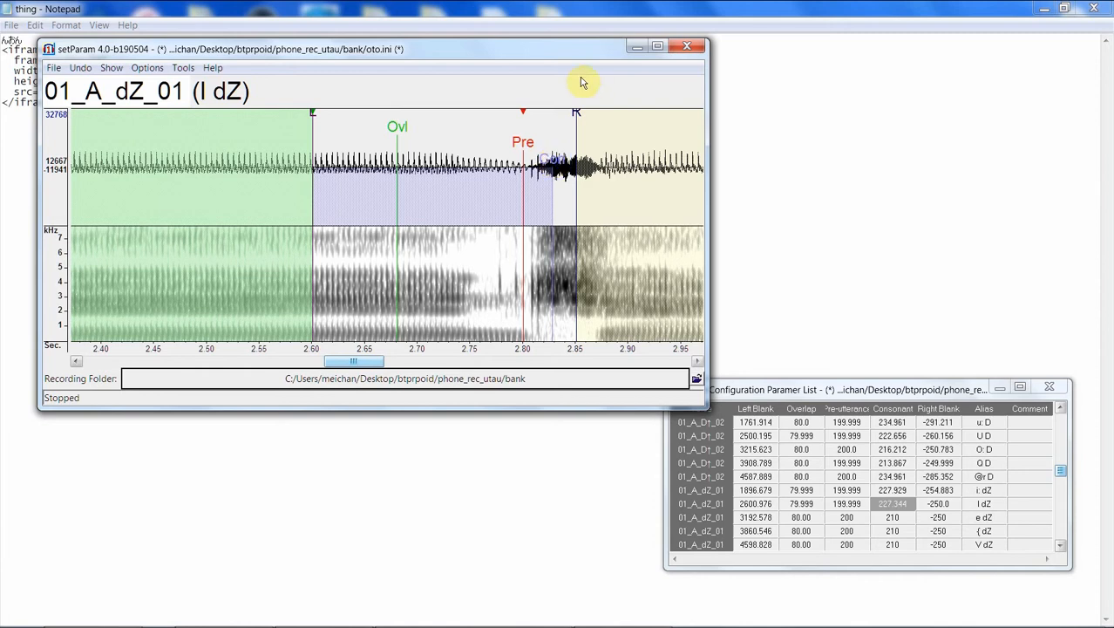
drag(578, 112, 581, 113)
Step: Adjust the "e dZ" entry's markers to a left blank of about 3302.3, consonant about 232.0 and right blank about -261.9
key(Down)
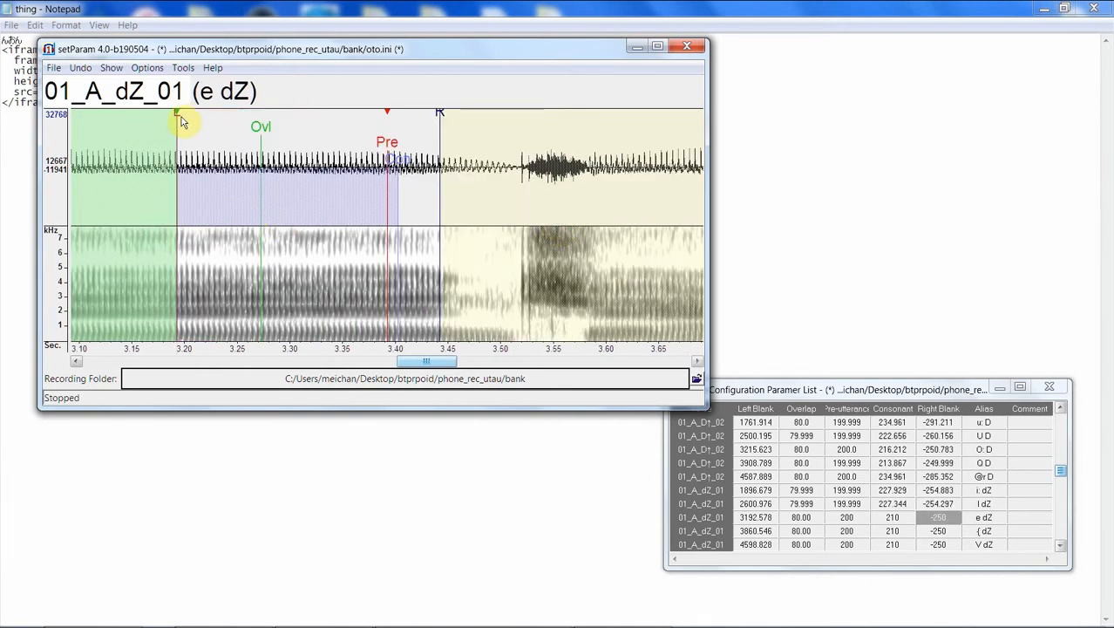
drag(180, 115, 292, 108)
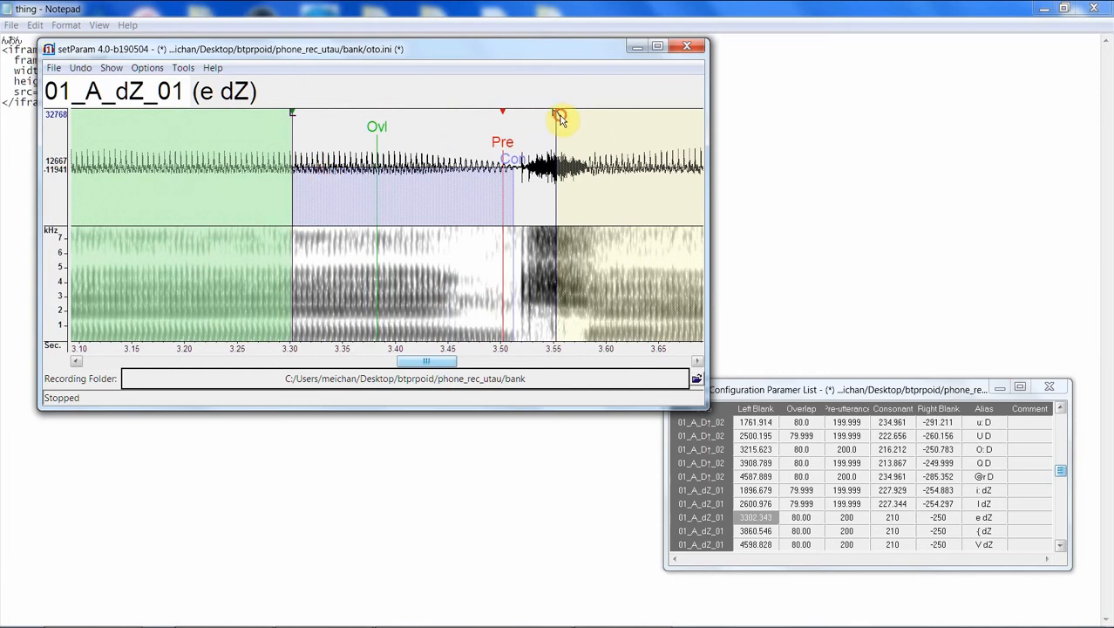
drag(561, 120, 569, 118)
drag(515, 161, 538, 166)
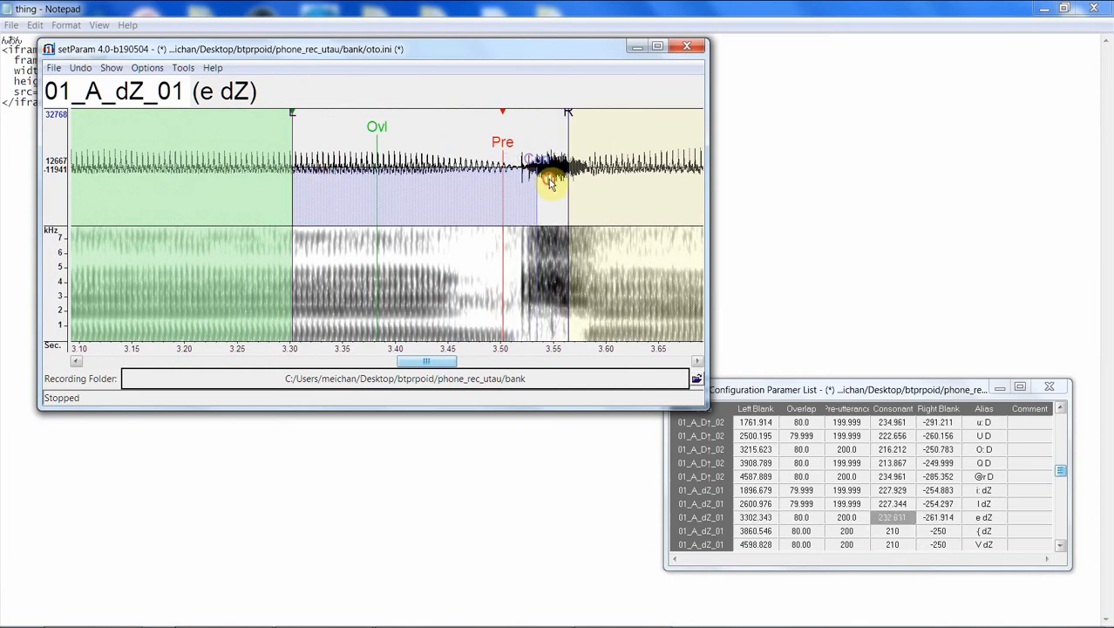
Step: Adjust the "{ dZ" entry's markers to a left blank of about 4018.7, consonant about 233.2 and right blank about -256.1
key(Down)
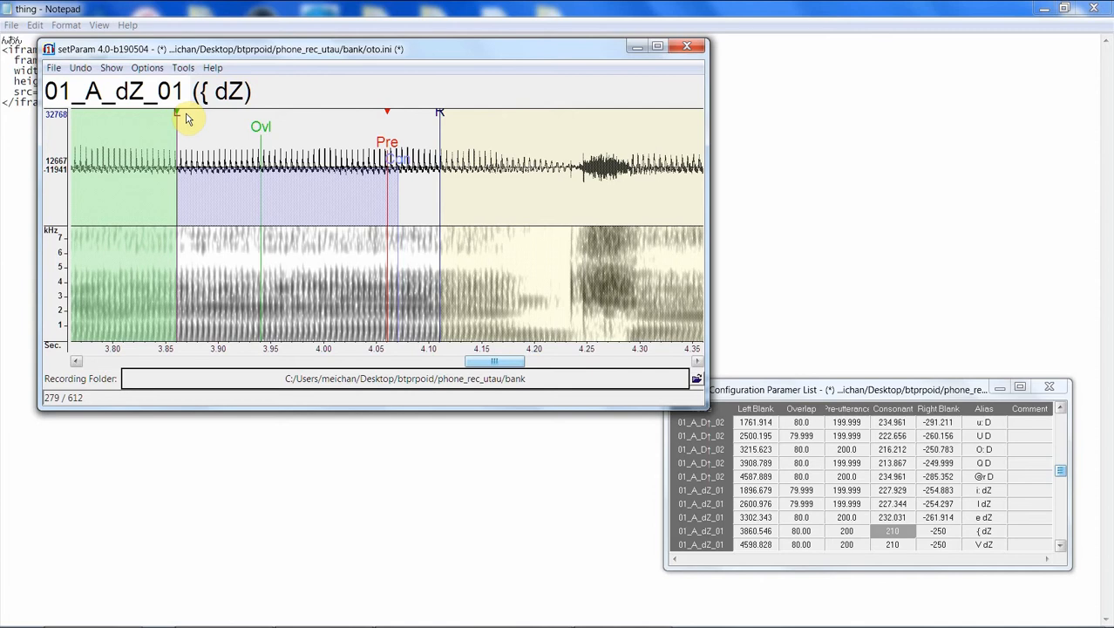
mouse_move(186, 120)
mouse_down()
mouse_move(368, 110)
mouse_move(343, 119)
mouse_up()
click(510, 189)
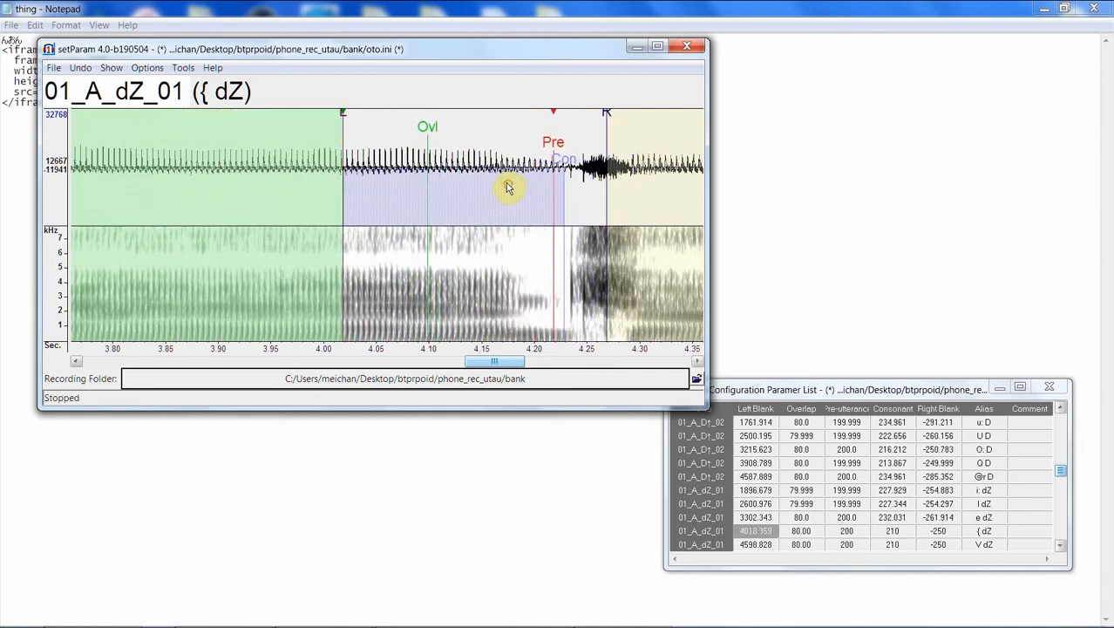
drag(565, 164, 590, 161)
click(608, 117)
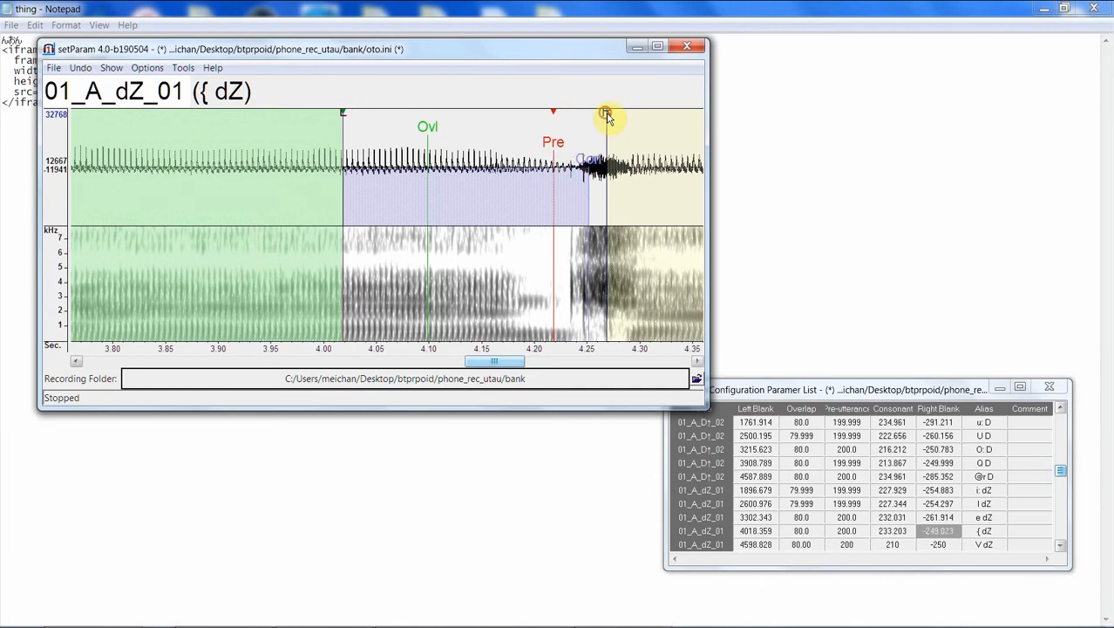
drag(608, 118, 565, 142)
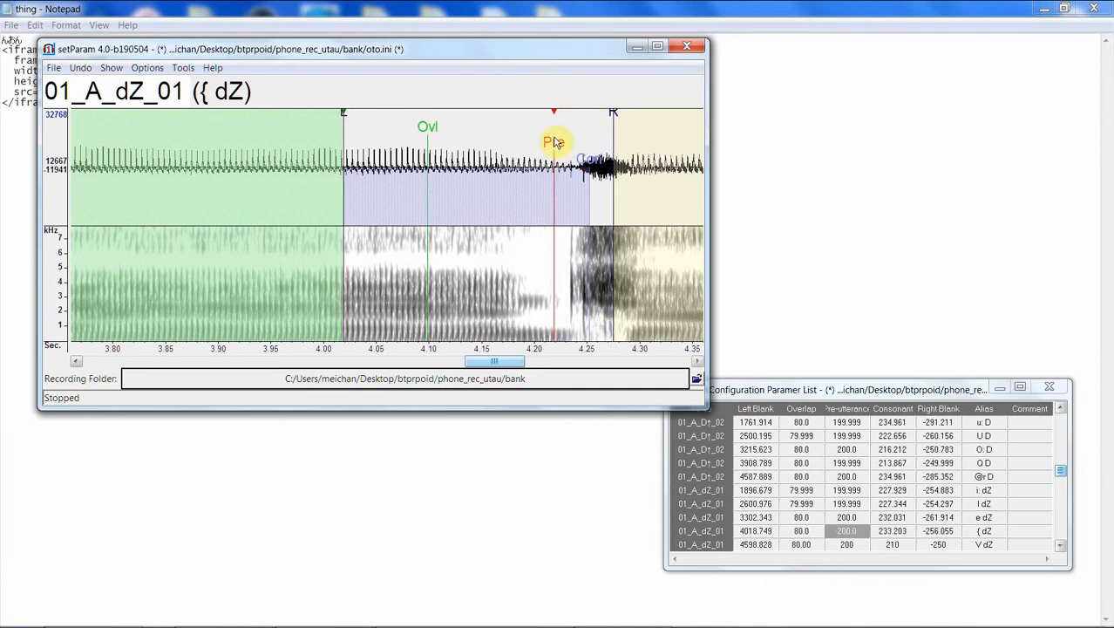
Step: Adjust the "V dZ" entry's markers to a left blank of about 4739.1, consonant about 231.4 and right blank about -259.6
key(Down)
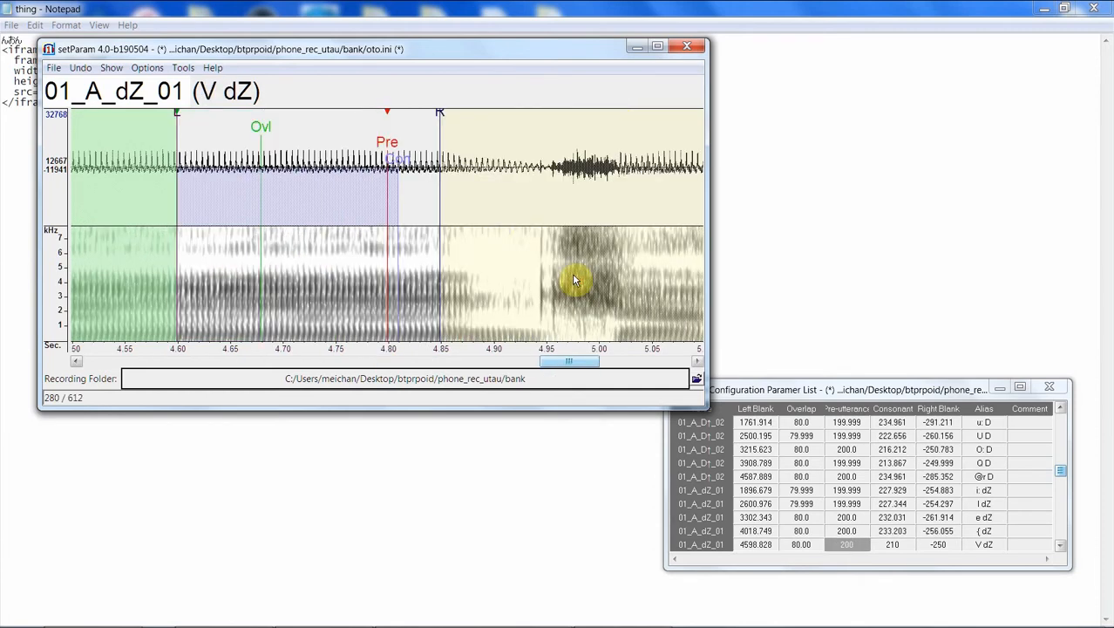
mouse_move(184, 116)
mouse_down()
mouse_move(249, 135)
mouse_move(336, 137)
mouse_move(324, 139)
mouse_up()
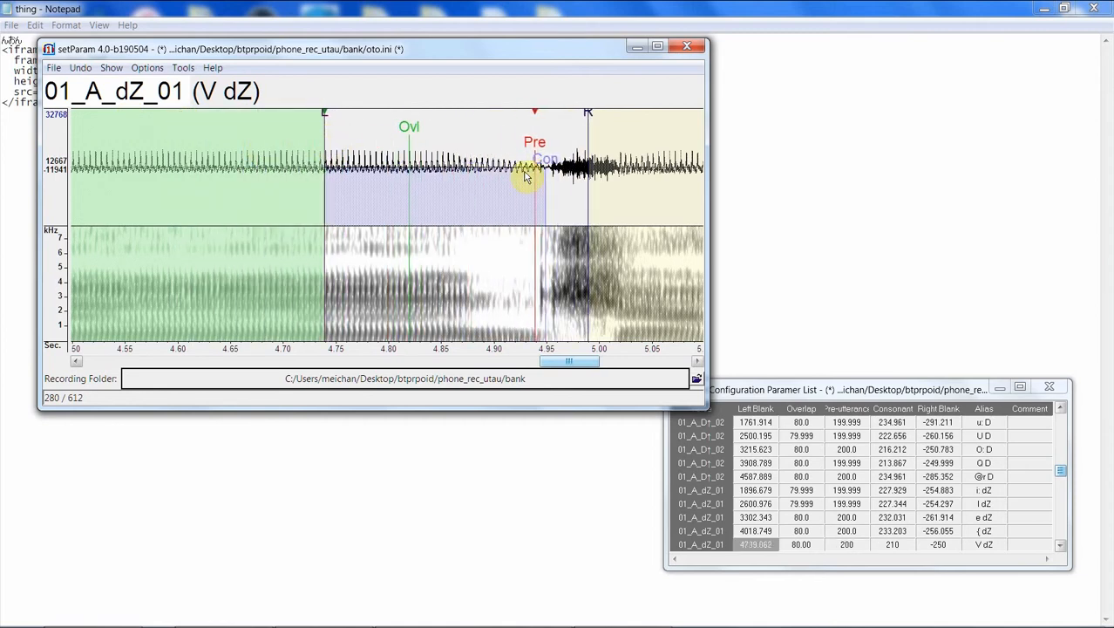
drag(520, 178, 570, 169)
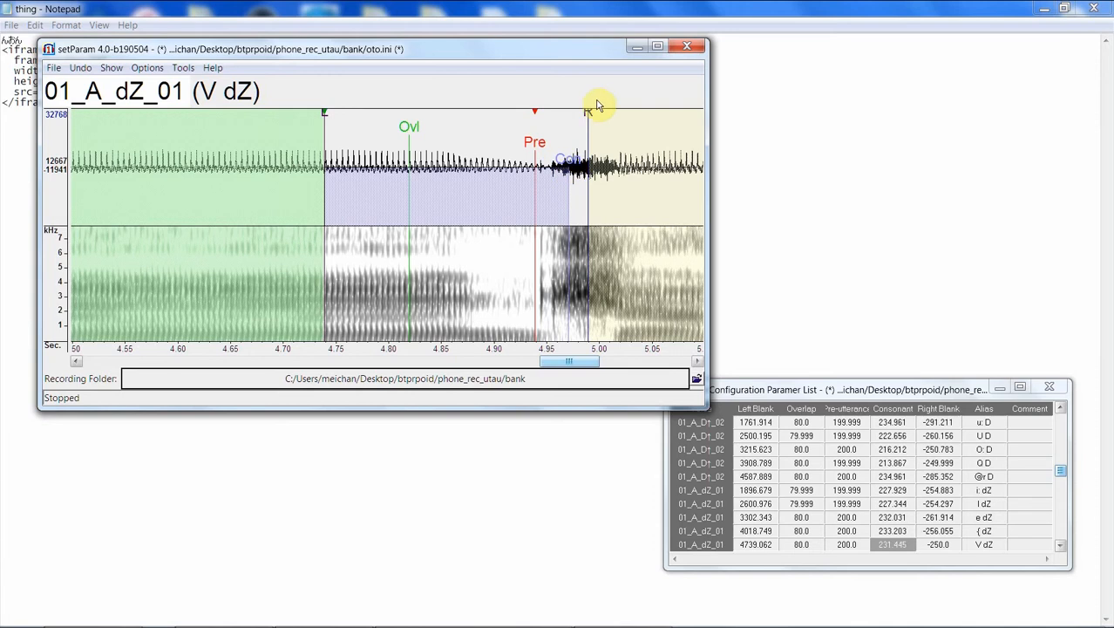
drag(588, 111, 599, 120)
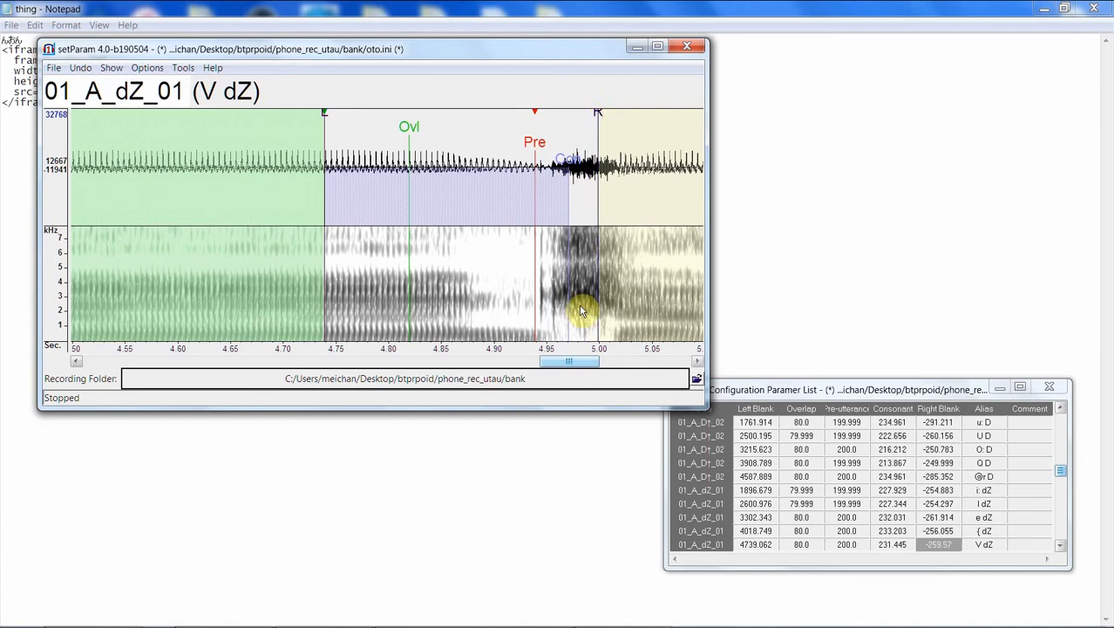
Step: Adjust the "u: dZ" entry's markers to a left blank of about 1881.8 and a consonant of about 223.4
key(Down)
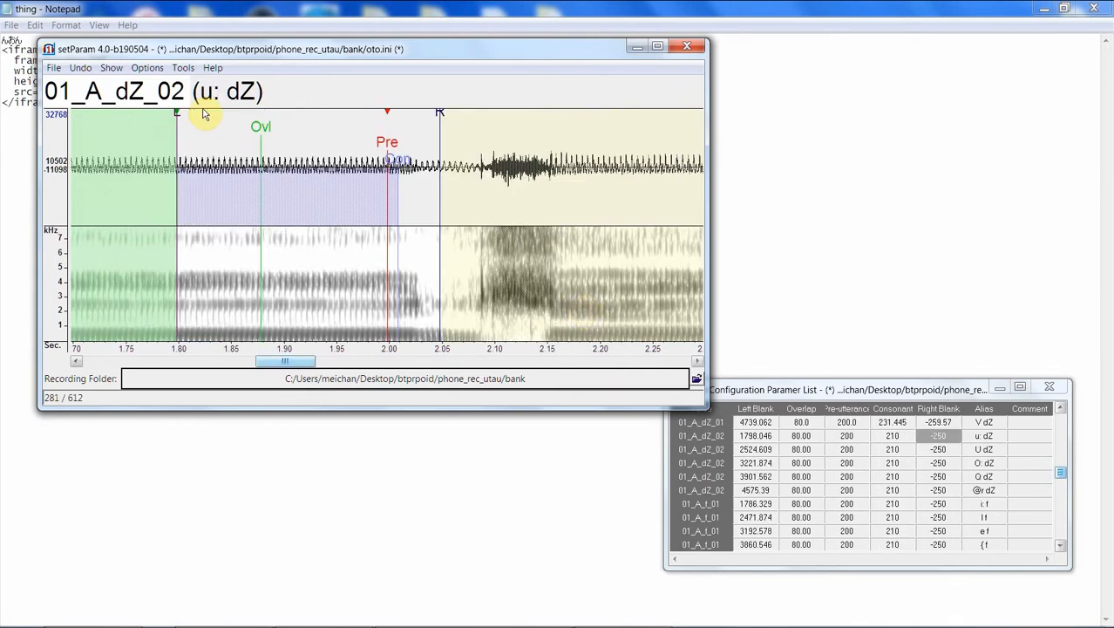
drag(177, 114, 267, 105)
click(459, 197)
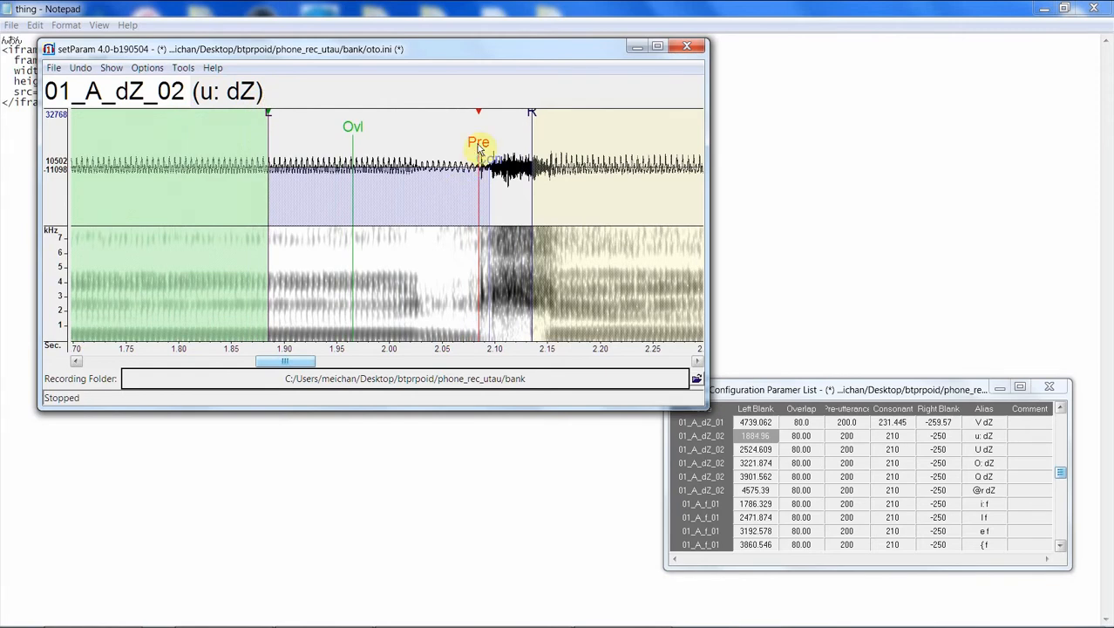
mouse_move(478, 150)
mouse_down()
mouse_move(510, 164)
mouse_move(516, 239)
mouse_up()
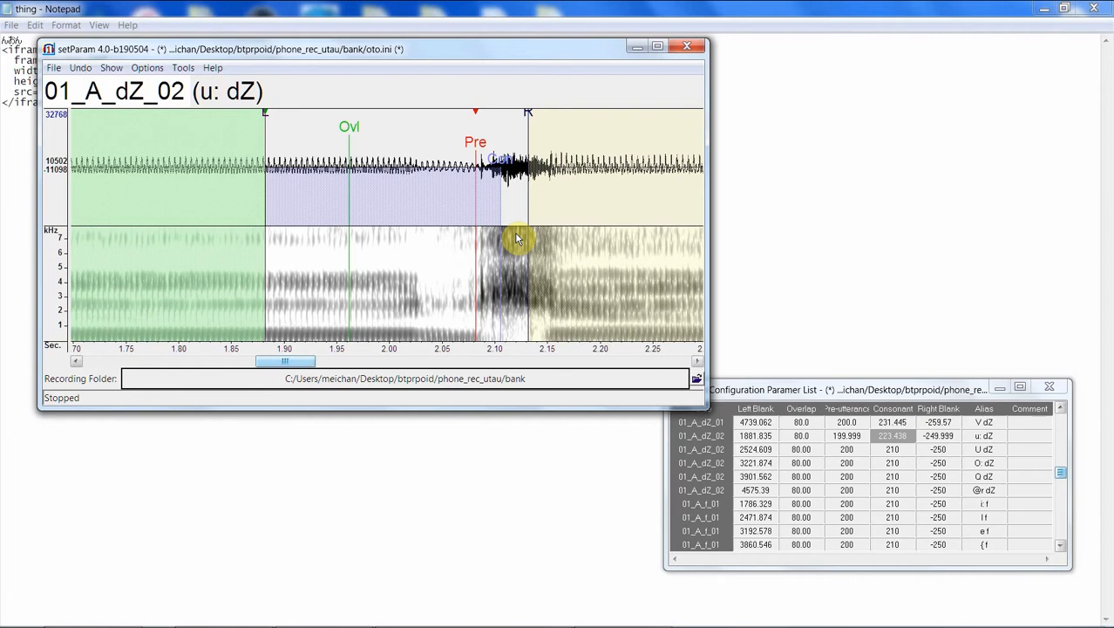
Step: Adjust the "U dZ" entry's markers to a left blank of about 2587.5, consonant about 225.6 and right blank about -253.1
key(Down)
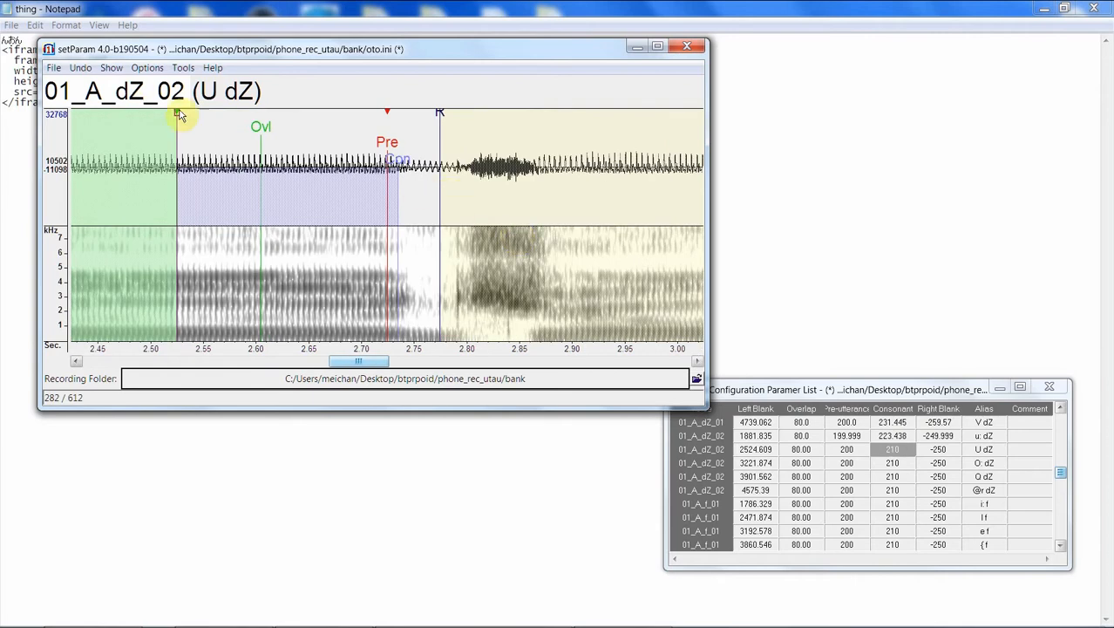
drag(175, 116, 243, 114)
drag(471, 162, 487, 162)
drag(506, 114, 510, 115)
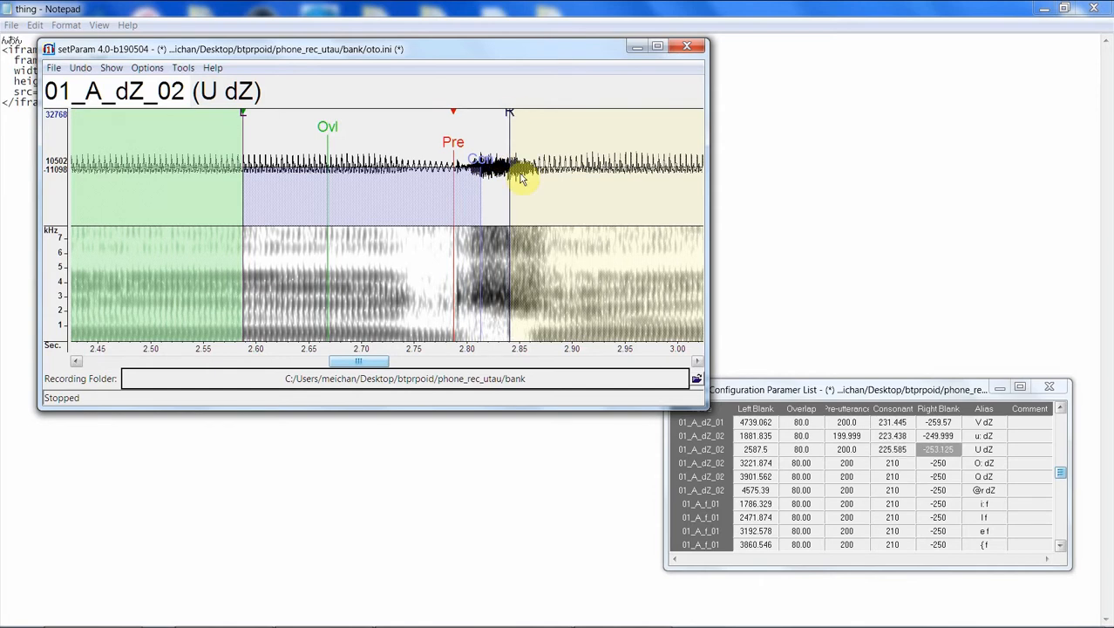
Step: Adjust the "O: dZ" entry's markers to a left blank of about 3315.8, consonant about 216.8 and right blank about -245.5
key(Down)
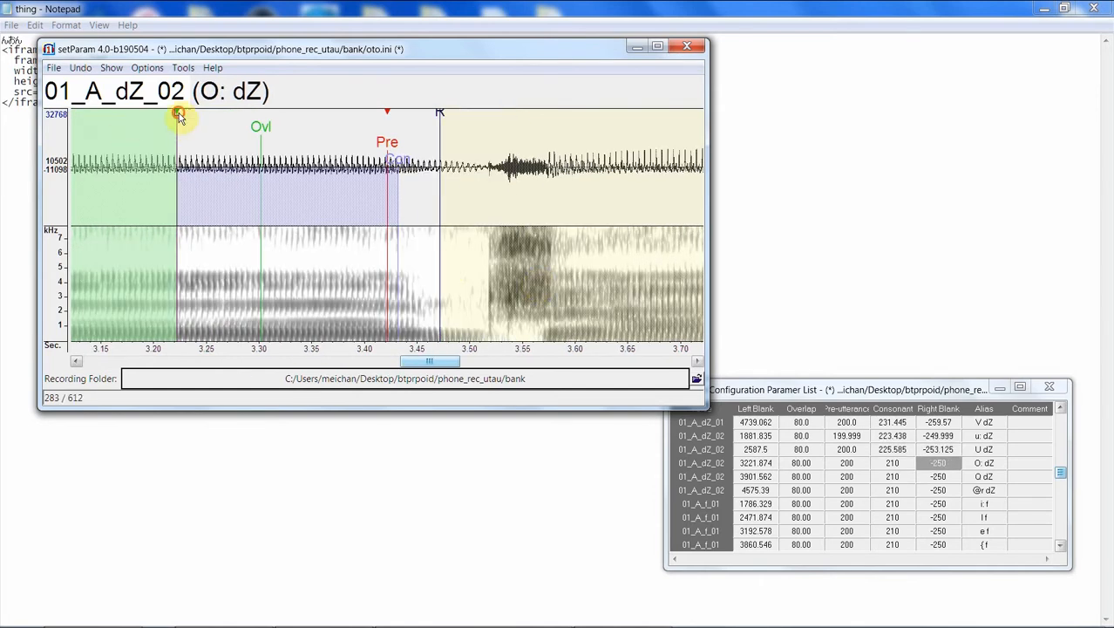
drag(179, 117, 276, 113)
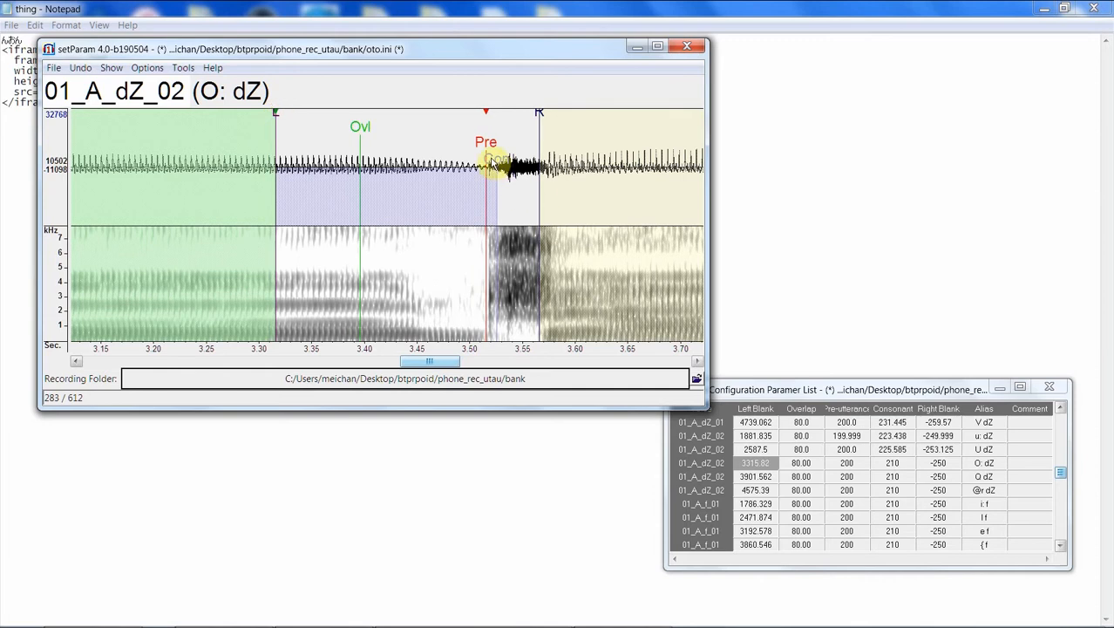
drag(491, 159, 505, 165)
drag(539, 113, 535, 118)
Step: Adjust the "Q dZ" entry's markers to a left blank of about 3997.9, consonant about 216.8 and right blank about -246.7
key(Down)
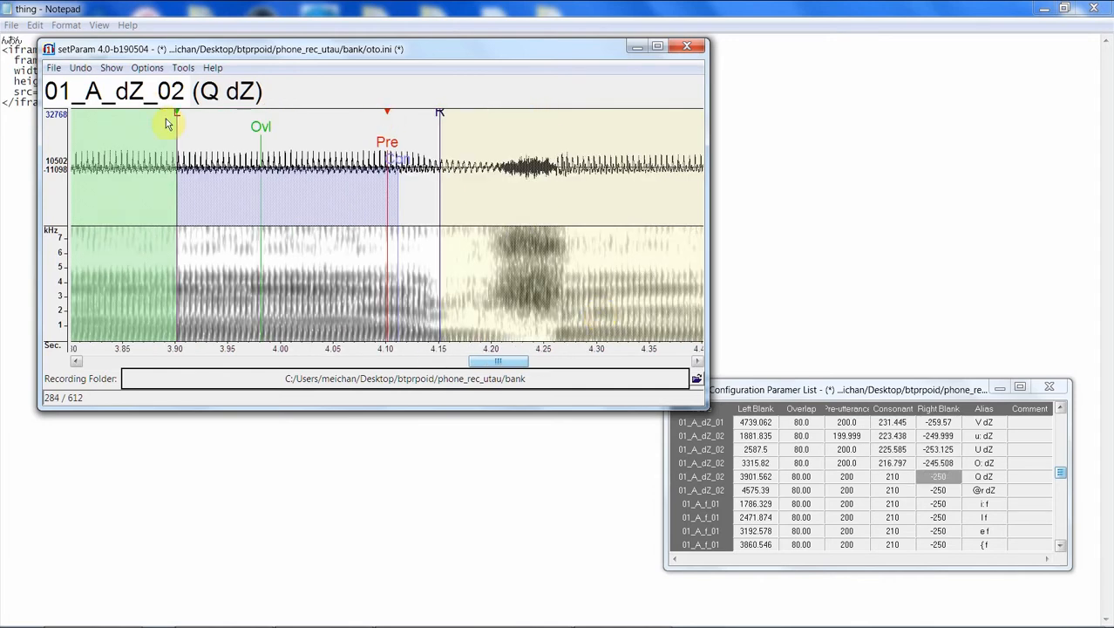
mouse_move(169, 124)
mouse_down()
mouse_move(210, 111)
mouse_move(299, 114)
mouse_move(280, 134)
mouse_up()
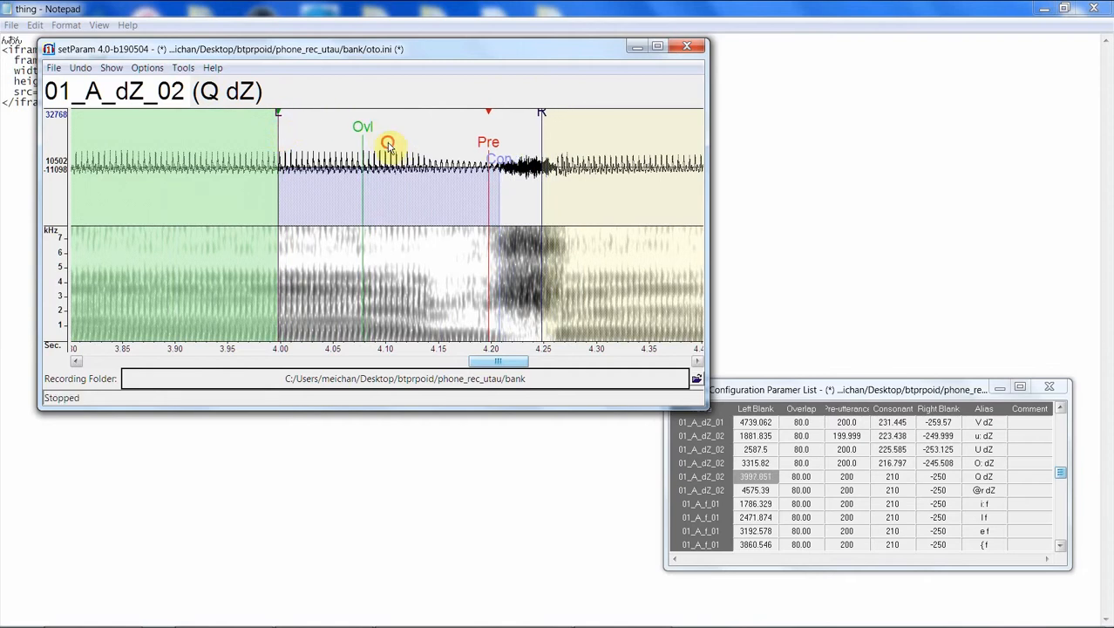
drag(490, 165, 508, 163)
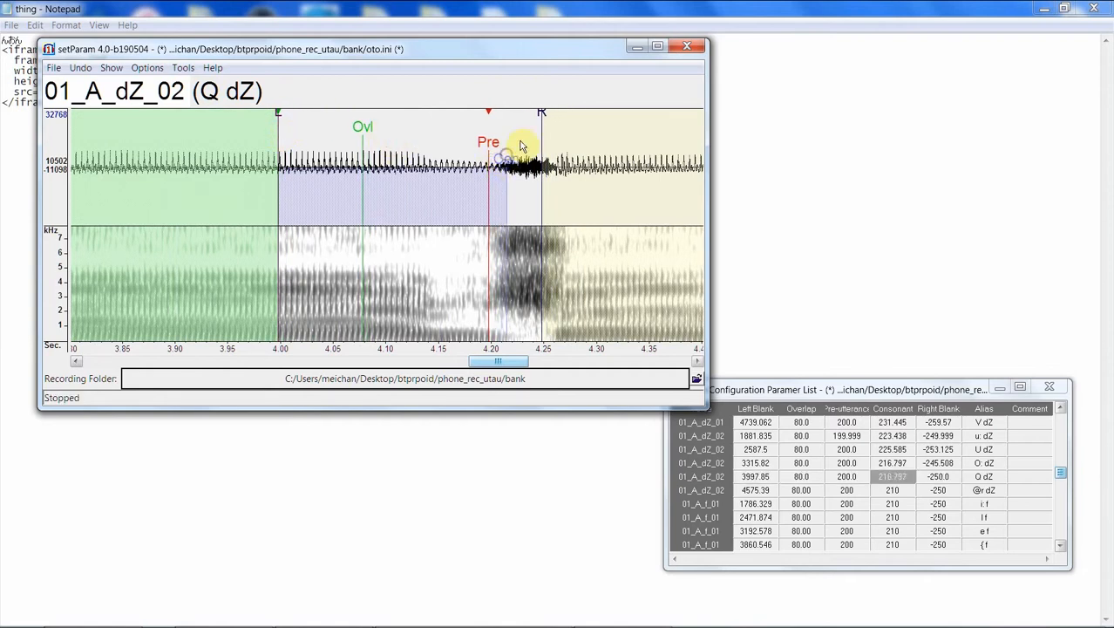
drag(540, 123, 543, 111)
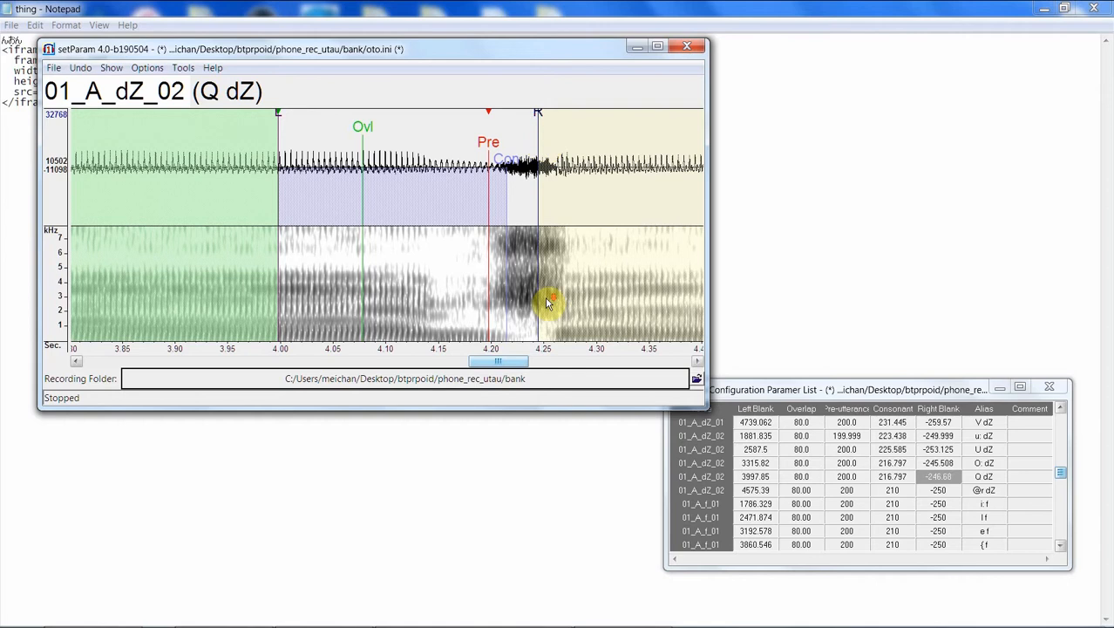
Step: Adjust the "@r dZ" entry's markers to a left blank of about 4719.1, consonant about 213.3 and right blank about -233.2
key(Down)
mouse_move(176, 115)
mouse_down()
mouse_move(228, 130)
mouse_move(328, 130)
mouse_up()
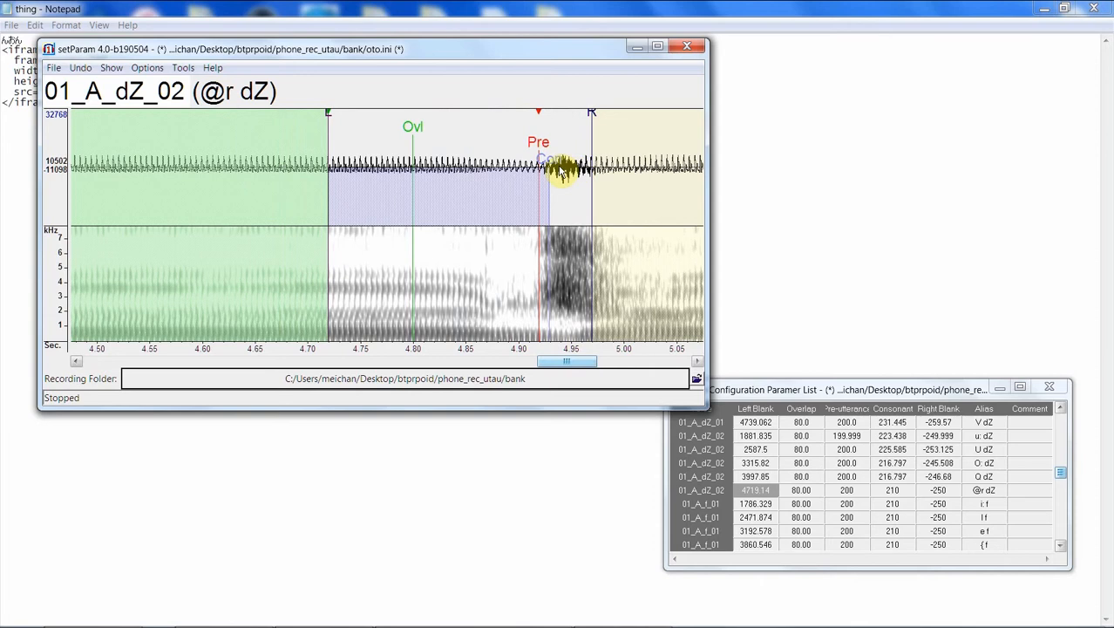
drag(548, 164, 553, 164)
drag(593, 116, 574, 114)
Step: Adjust the "i: f" entry's markers to a left blank of about 1735.0, consonant about 230.3 and right blank about -287.1
scroll(532, 274, down, 1)
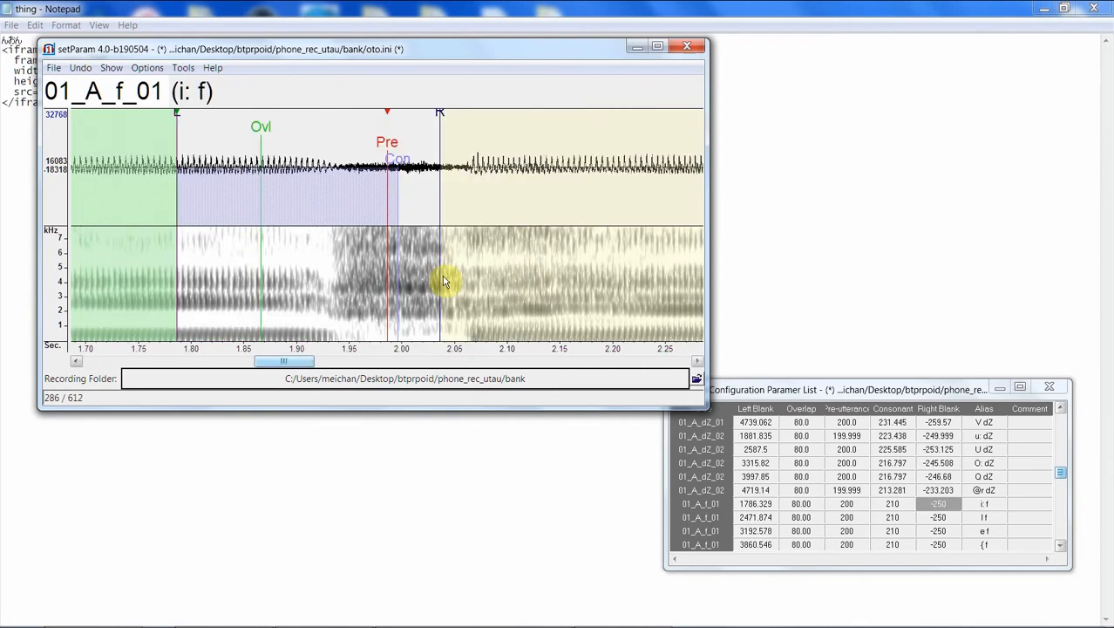
drag(180, 115, 123, 141)
click(296, 166)
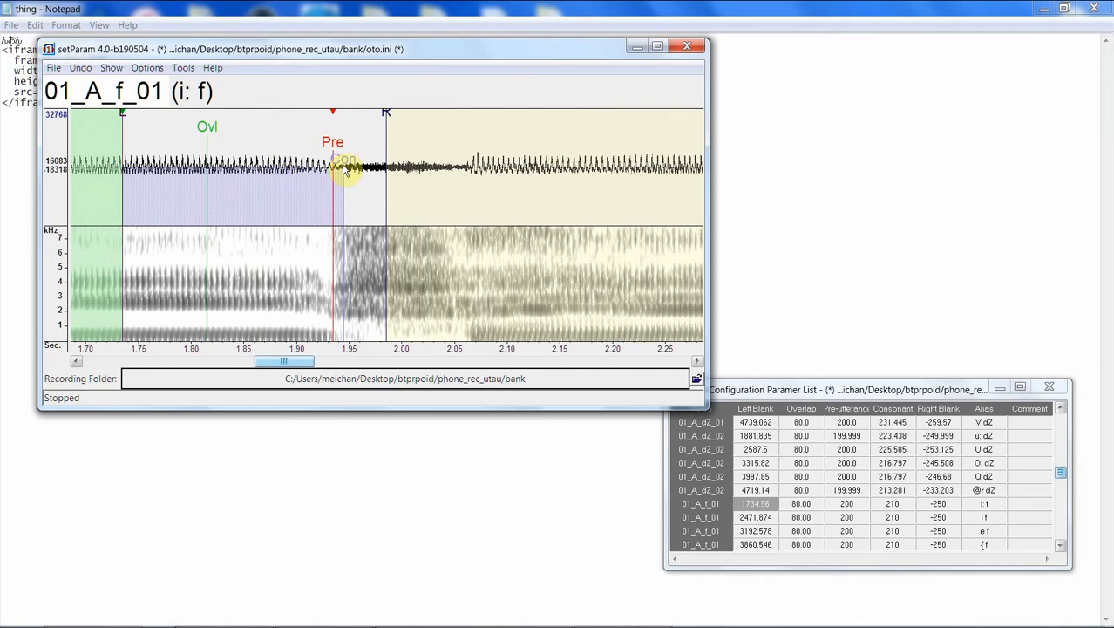
drag(347, 167, 358, 166)
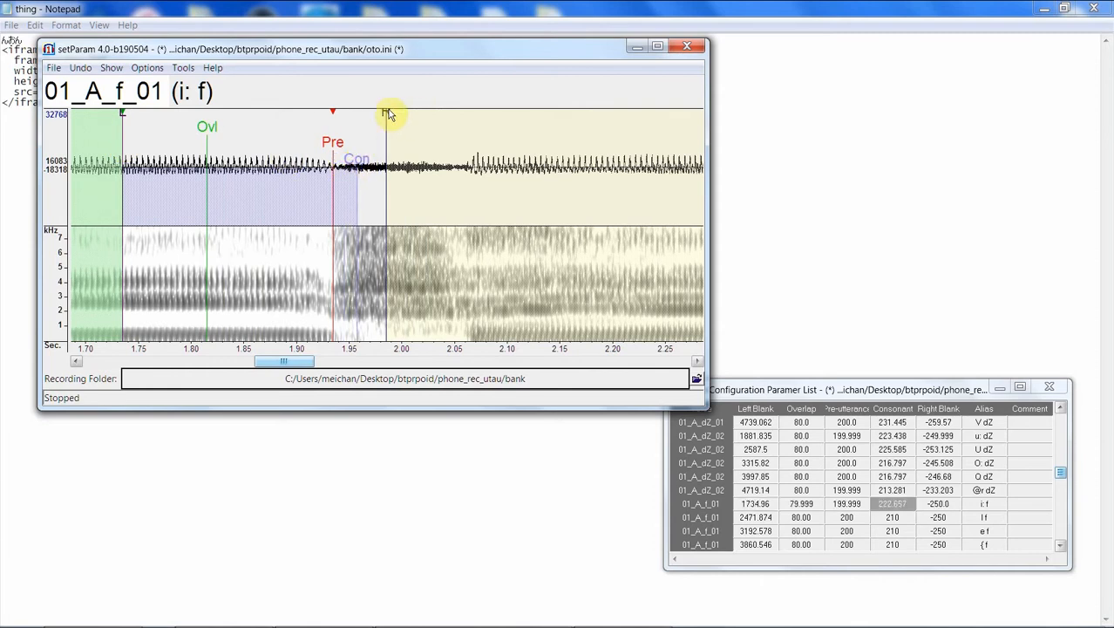
drag(389, 114, 425, 113)
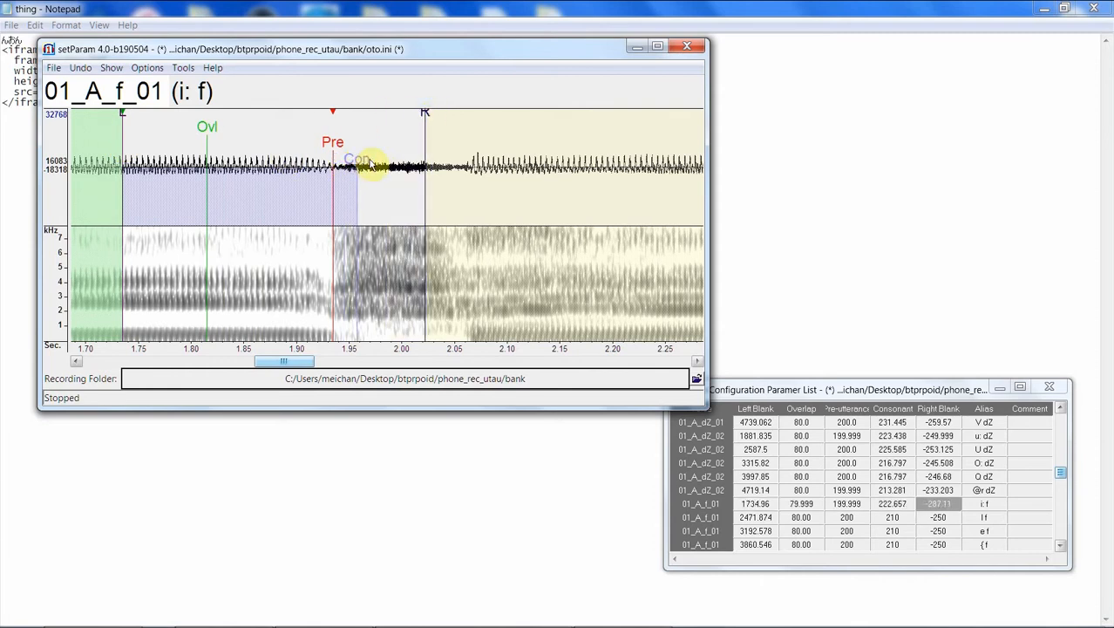
drag(363, 164, 368, 164)
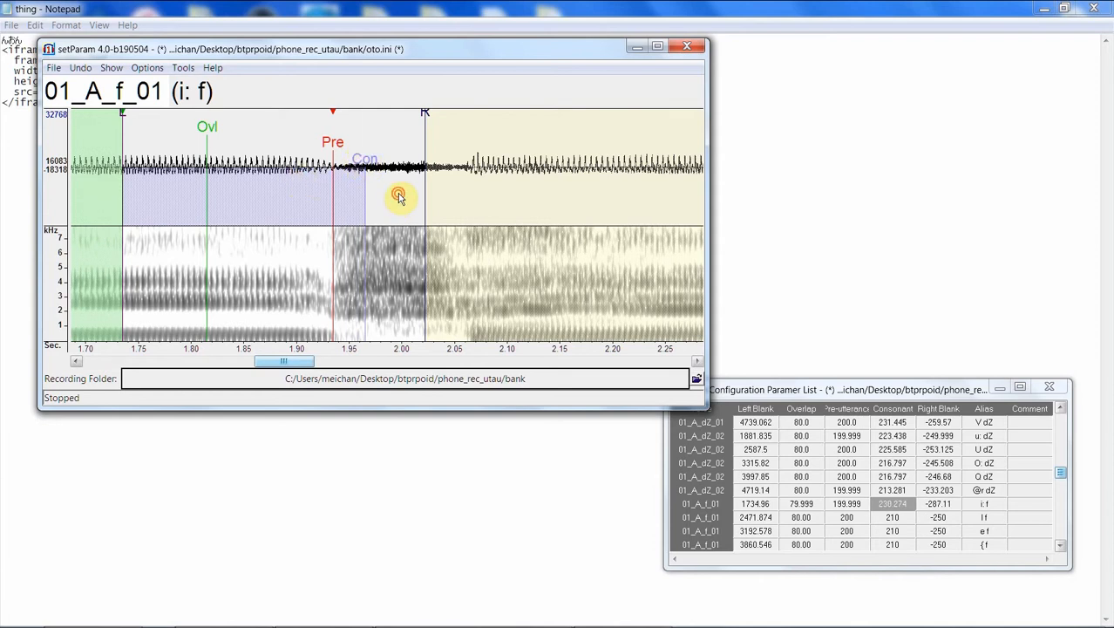
Step: Adjust the "I f" entry's markers to a left blank of about 2417.6, consonant about 242.6 and right blank about -311.1
key(Down)
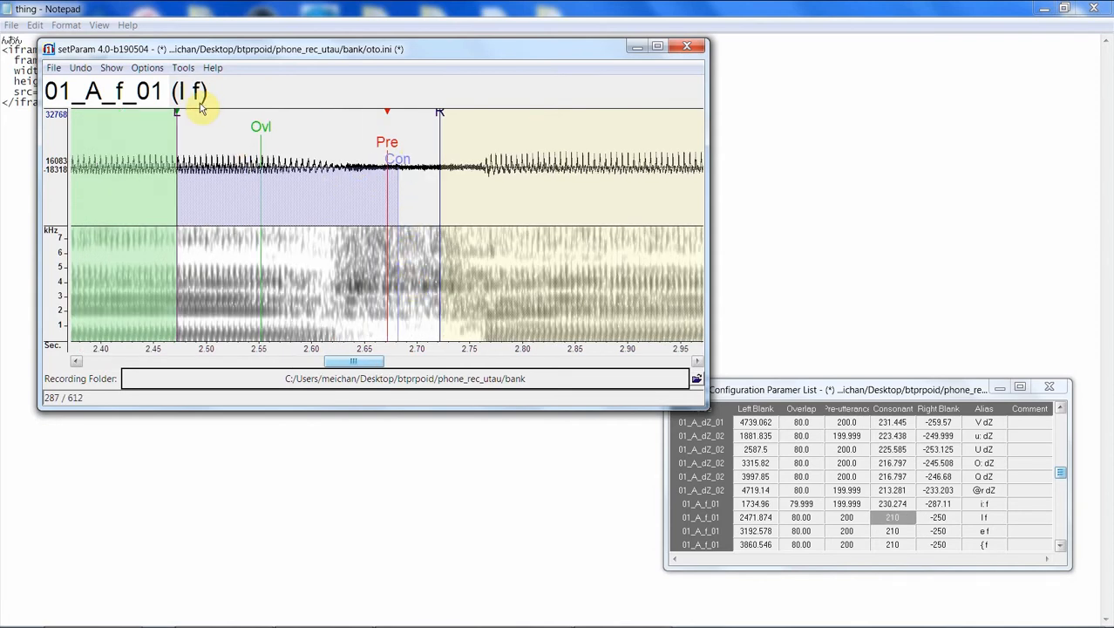
drag(175, 116, 120, 114)
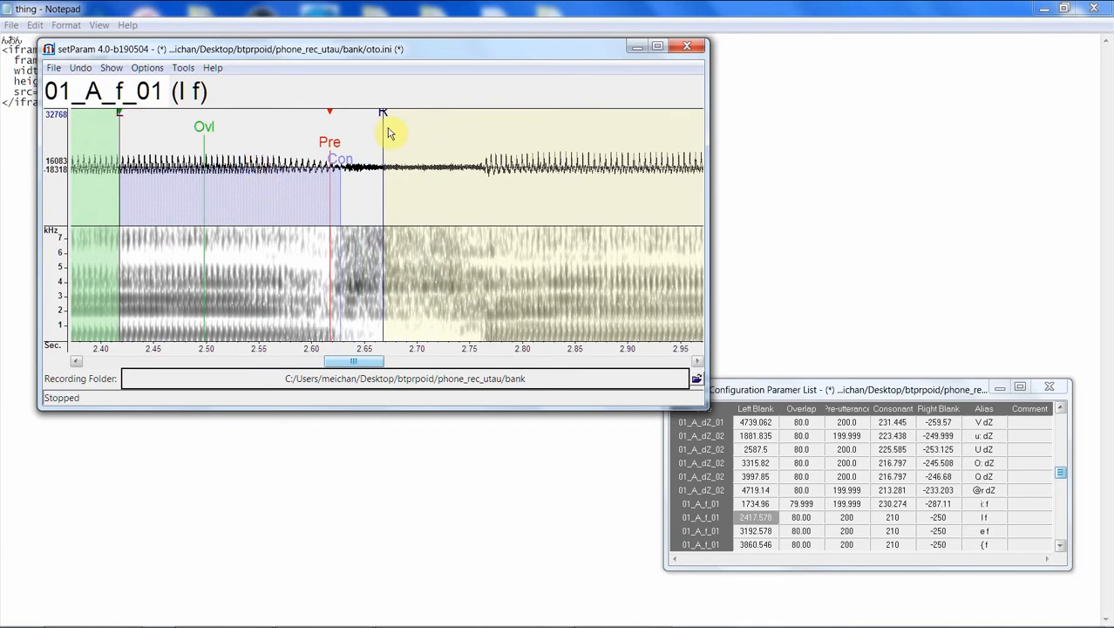
drag(383, 114, 448, 114)
drag(346, 161, 373, 155)
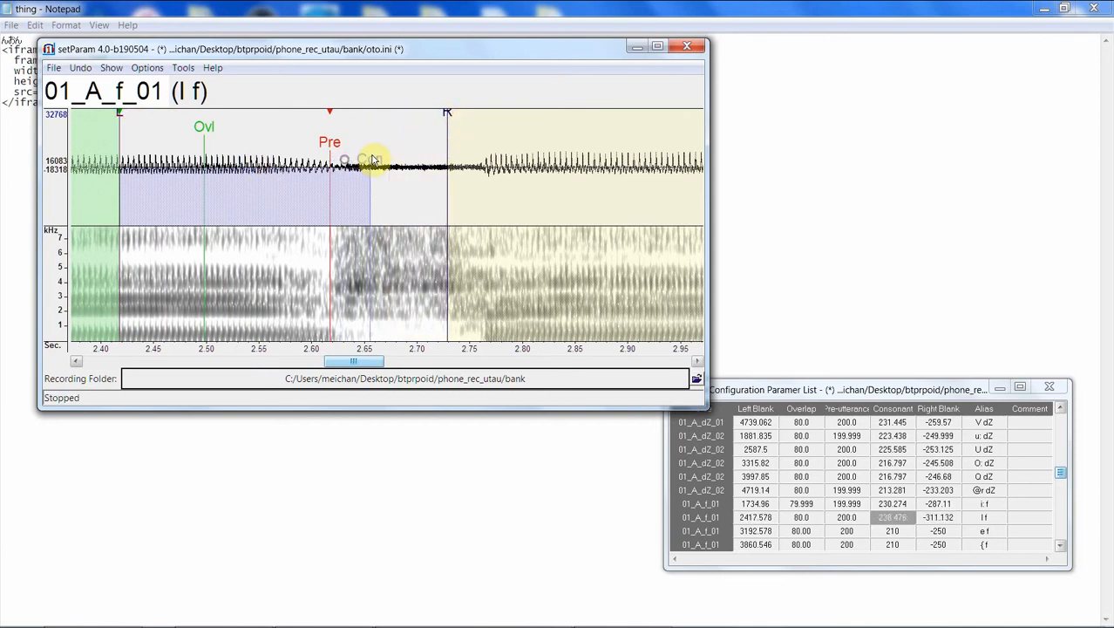
Step: Adjust the "e f" entry's markers to a left blank of about 3122.5, consonant about 237.3 and right blank about -310.0
key(Down)
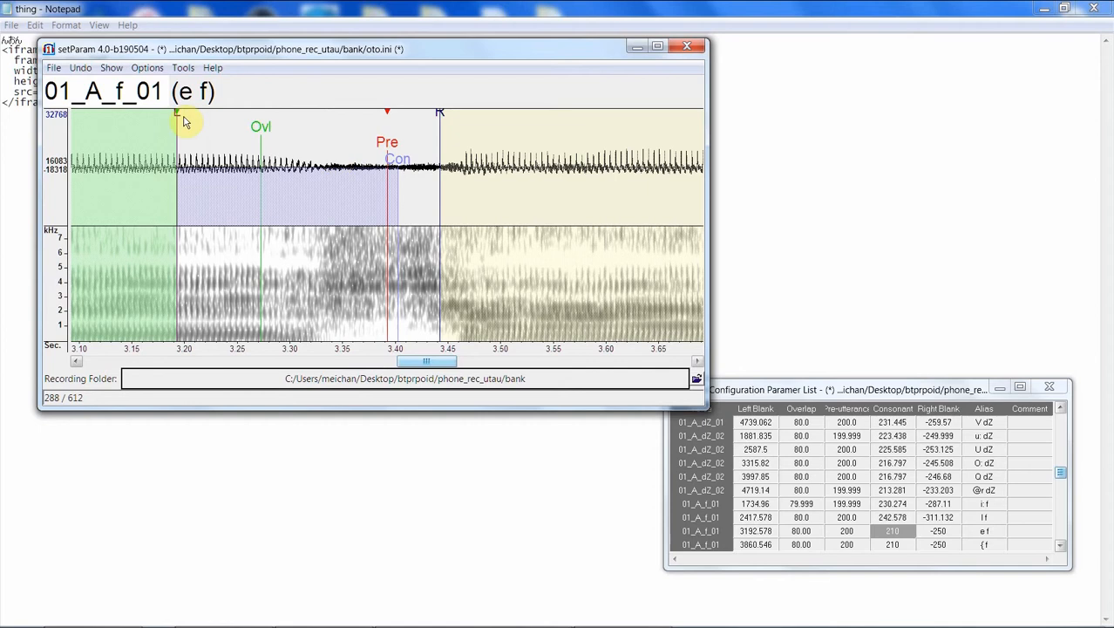
drag(184, 122, 104, 133)
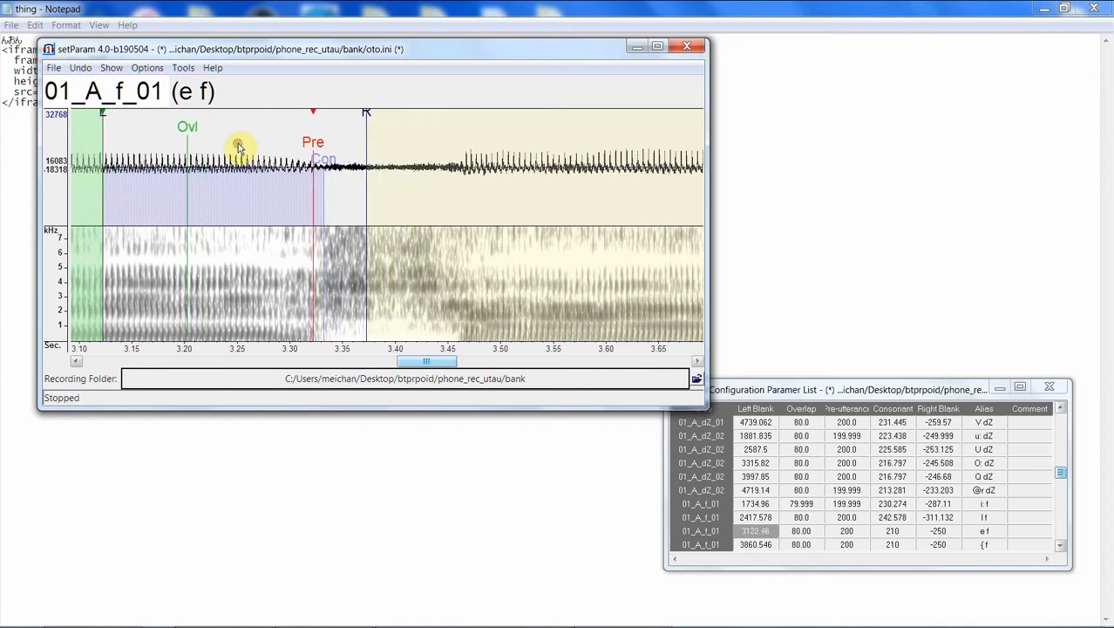
drag(365, 119, 429, 114)
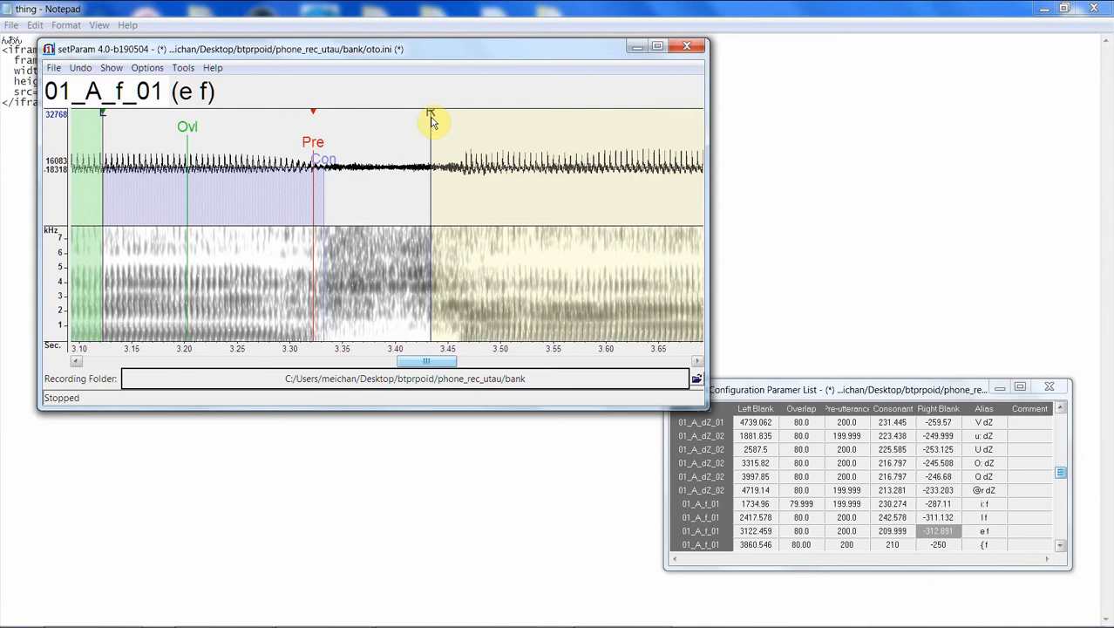
drag(338, 164, 367, 166)
Step: Adjust the "{ f" entry's markers to a left blank of about 3806.3, consonant about 236.7 and right blank about -292.4
key(Down)
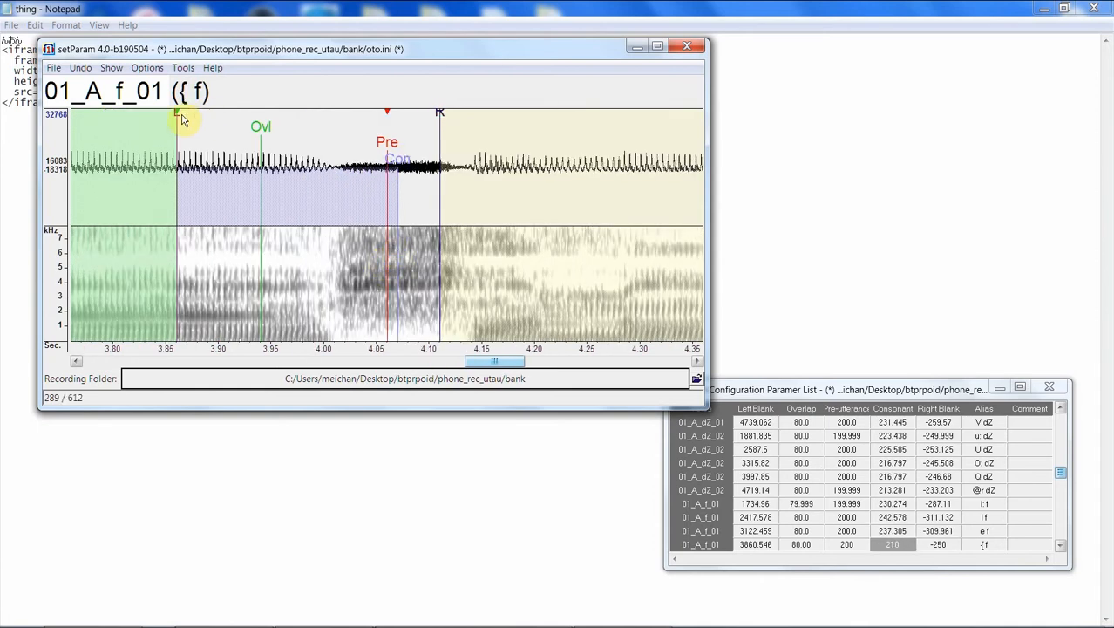
drag(178, 115, 122, 131)
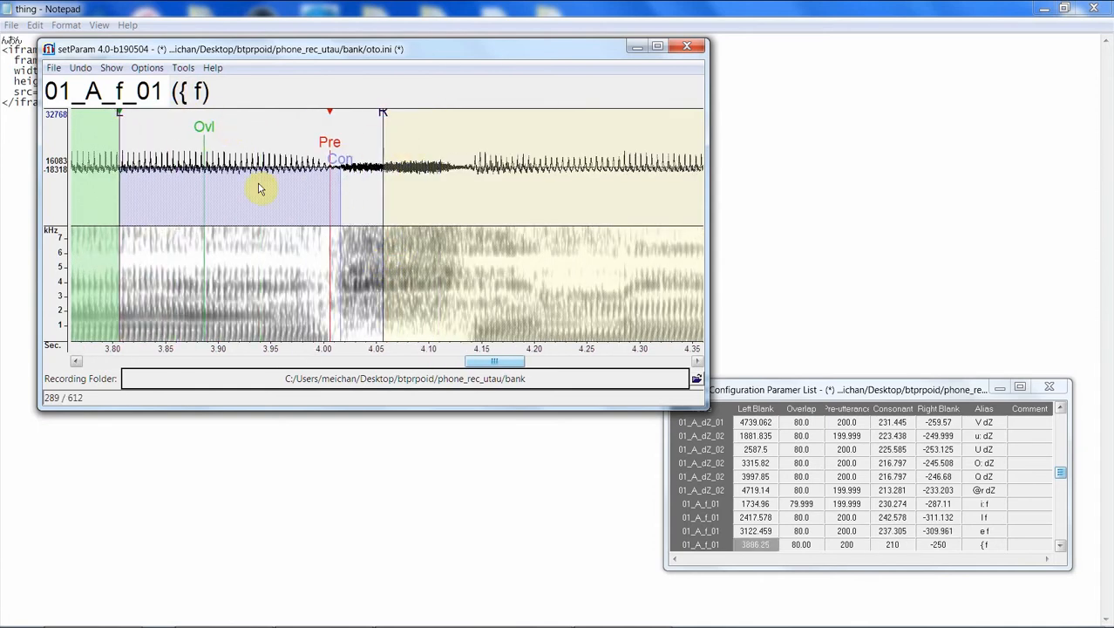
drag(389, 120, 428, 119)
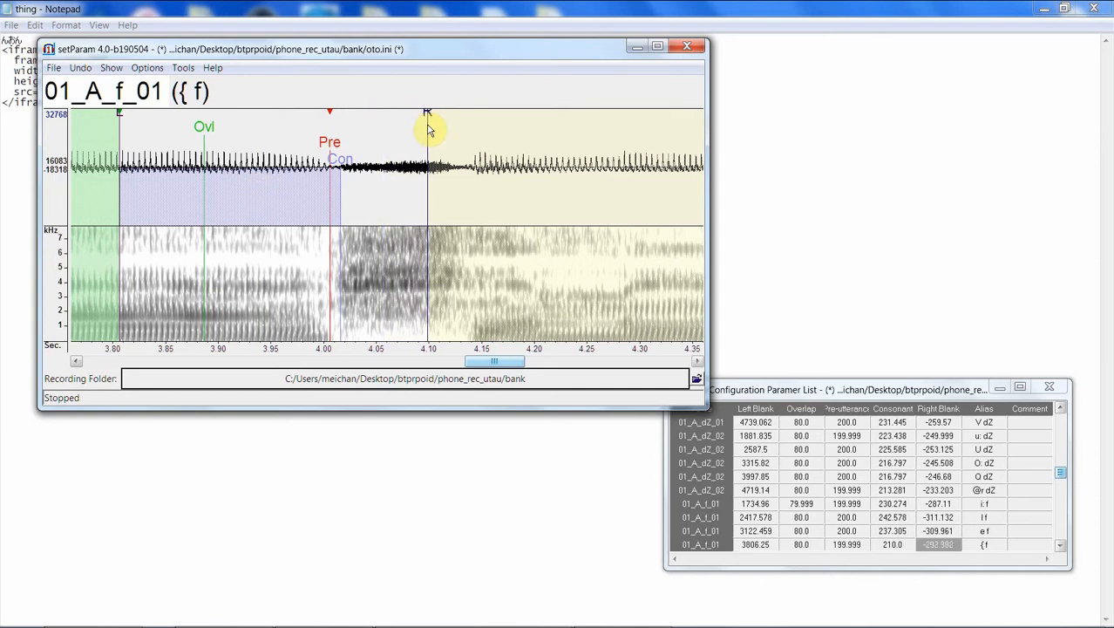
drag(338, 163, 368, 169)
Step: Adjust the "V f" entry's markers to a left blank of about 4491.8, consonant about 243.8 and right blank about -304.7
key(Down)
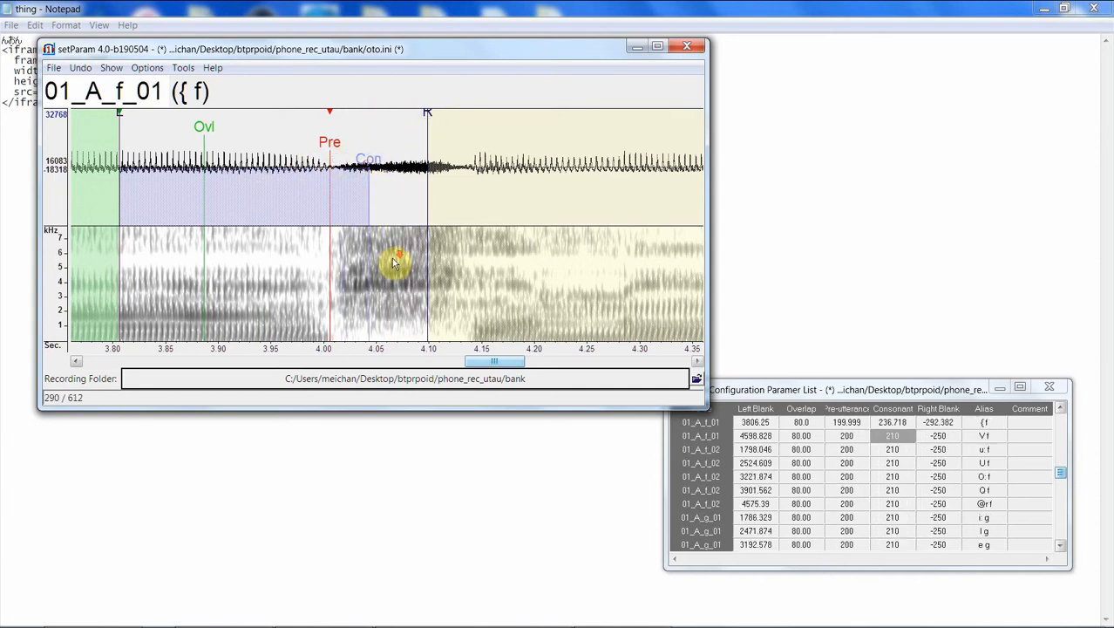
mouse_move(177, 112)
mouse_down()
mouse_move(82, 164)
mouse_move(66, 192)
mouse_up()
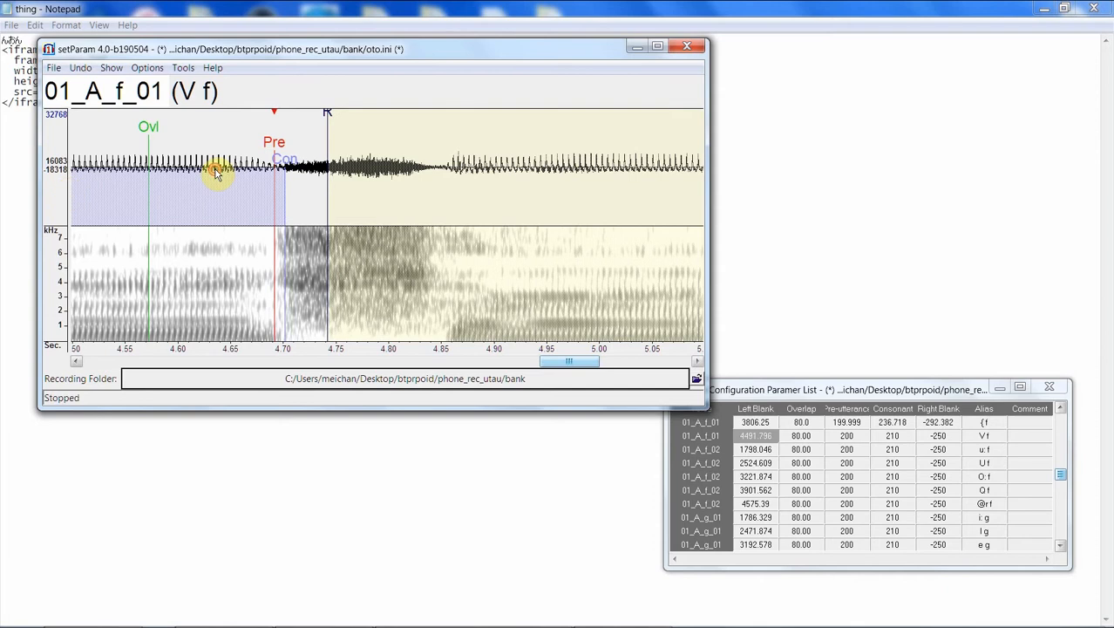
drag(329, 115, 385, 117)
drag(290, 168, 324, 163)
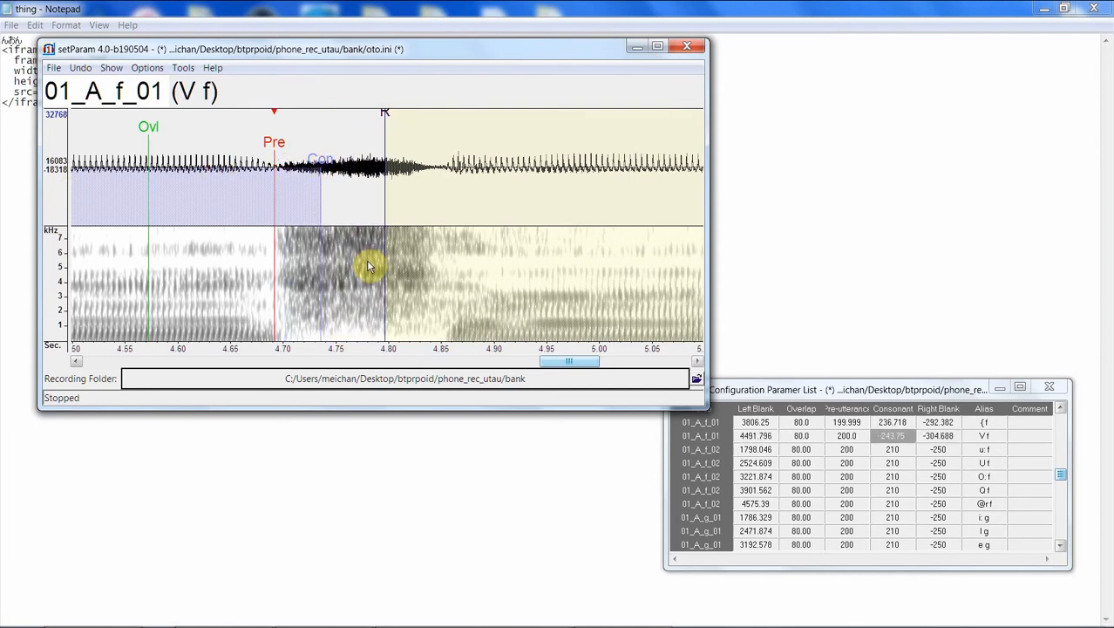
Step: Adjust the "u: f" entry's markers to a left blank of about 1717.4, consonant about 229.7 and right blank about -298.2
key(Down)
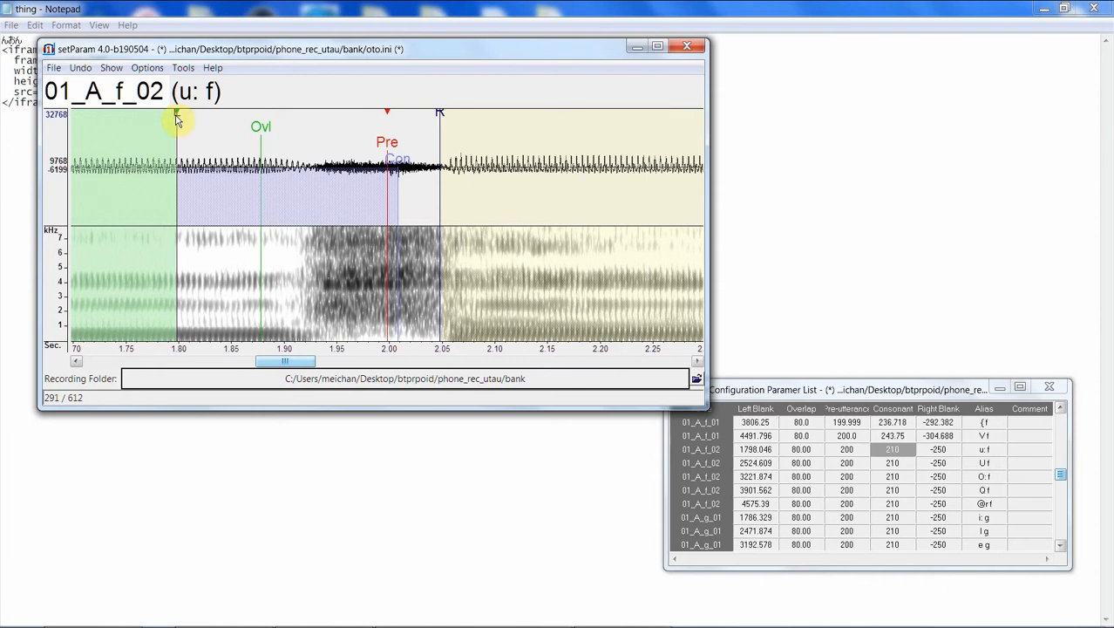
mouse_move(175, 120)
mouse_down()
mouse_move(84, 136)
mouse_move(96, 139)
mouse_move(90, 113)
mouse_up()
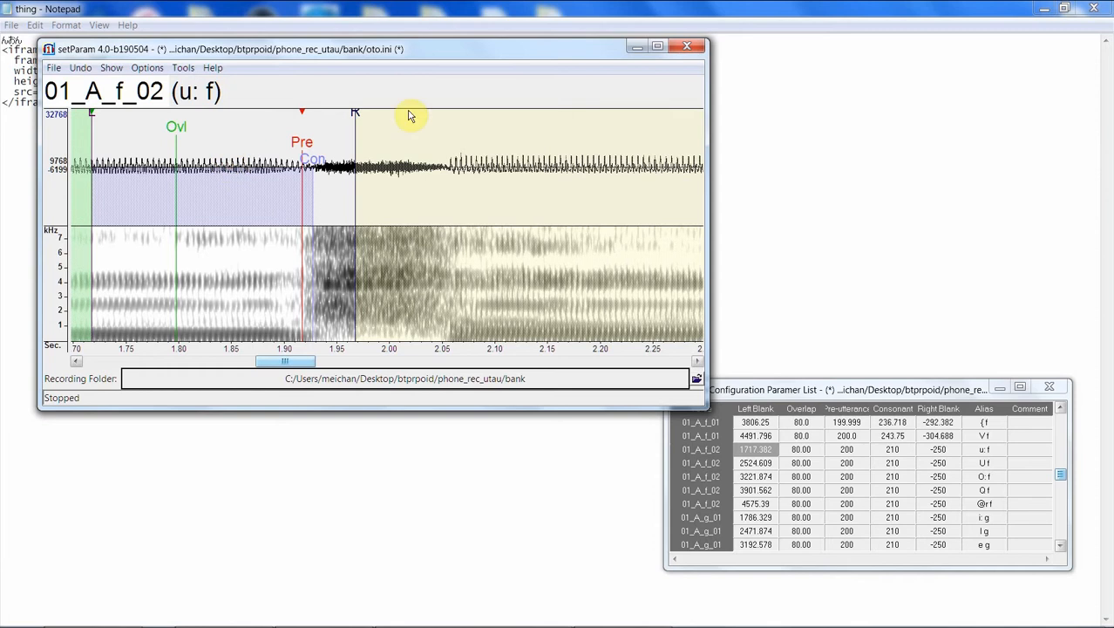
drag(356, 116, 406, 120)
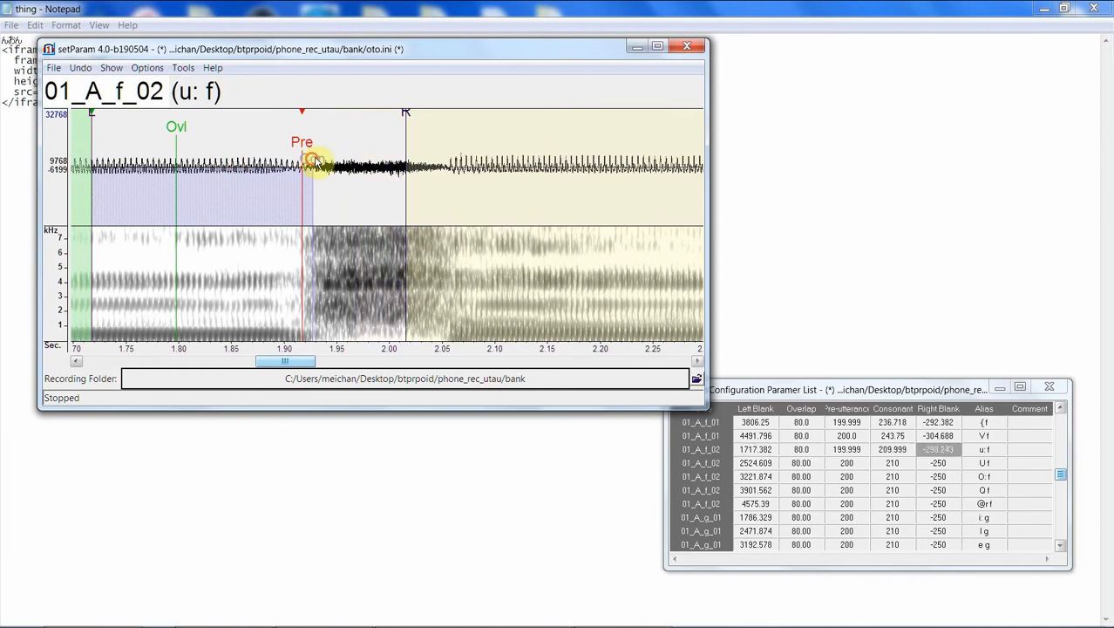
drag(311, 157, 356, 192)
Step: Adjust the "U f" entry's markers to a left blank of about 2412.9, consonant about 243.2 and right blank about -311.1
key(Down)
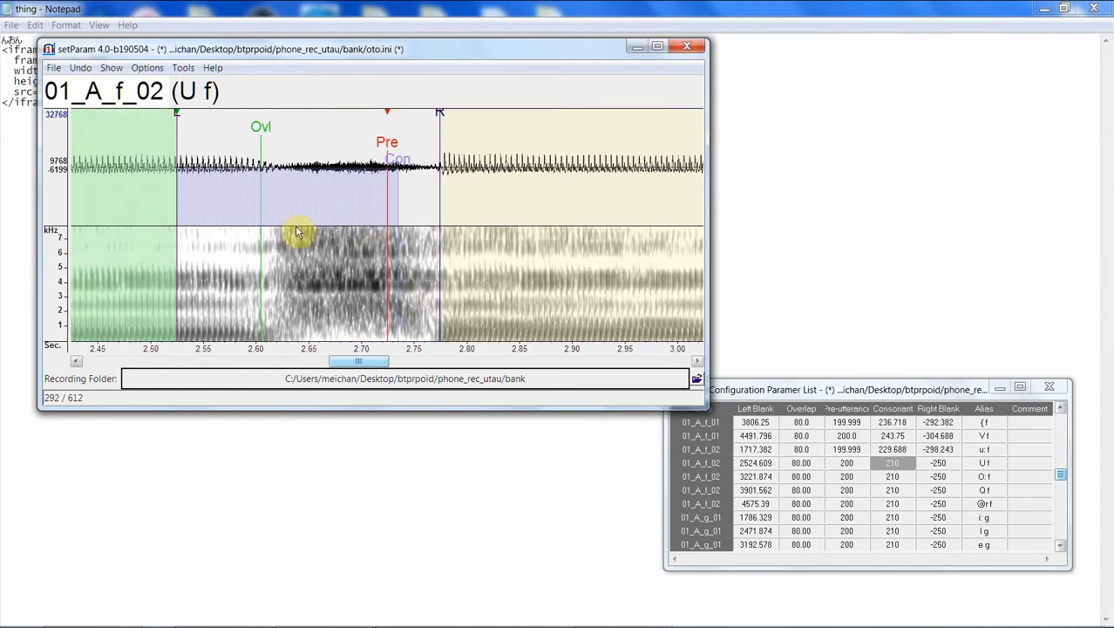
drag(374, 361, 364, 361)
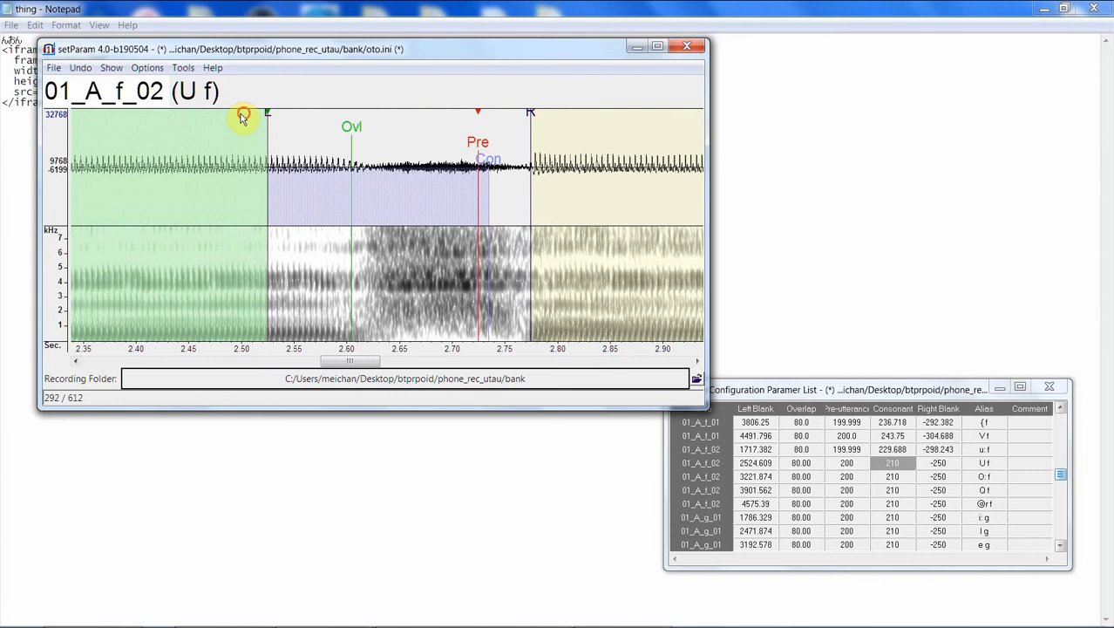
key(space)
drag(269, 114, 149, 152)
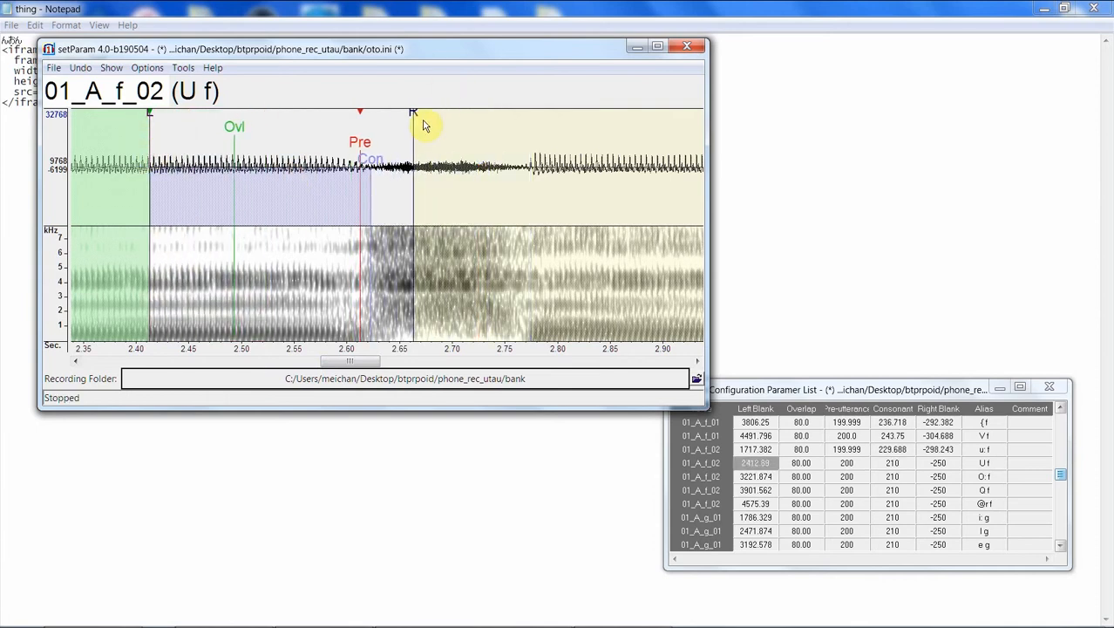
drag(415, 114, 478, 114)
drag(384, 163, 405, 161)
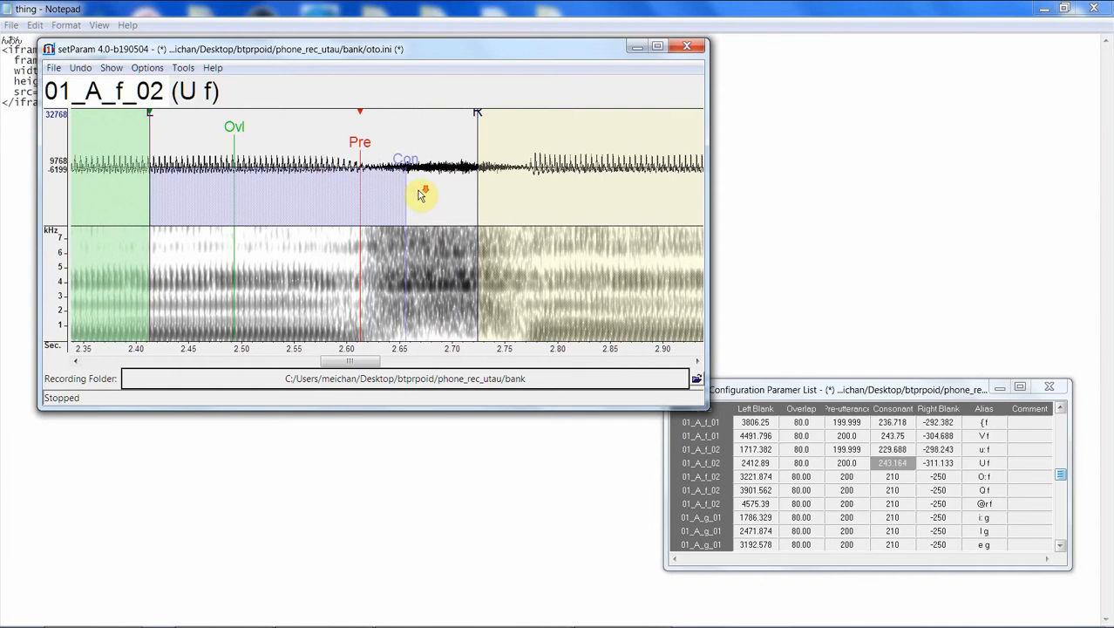
Step: Adjust the "O: f" entry's markers to a left blank of about 3188.1, consonant about 230.9 and right blank about -277.1
key(Down)
drag(180, 114, 142, 122)
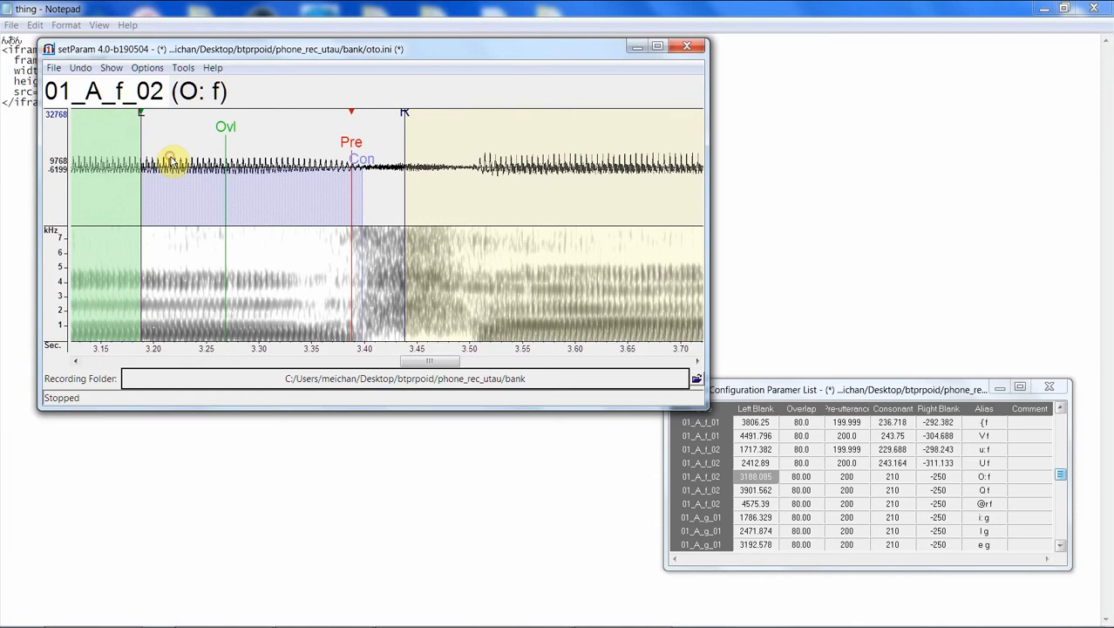
double_click(113, 165)
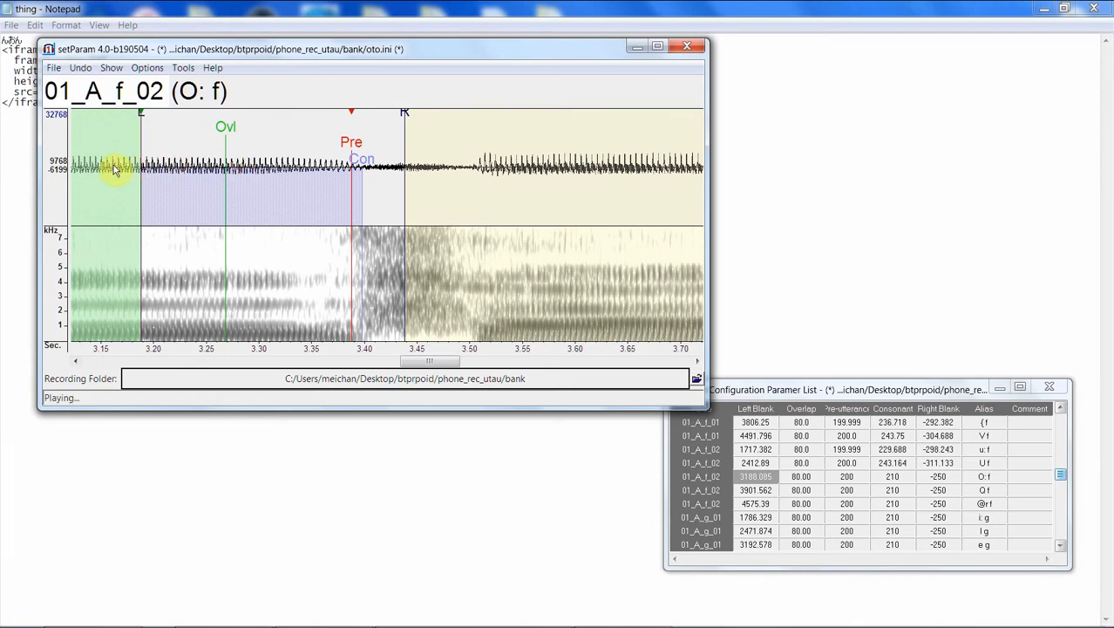
click(273, 180)
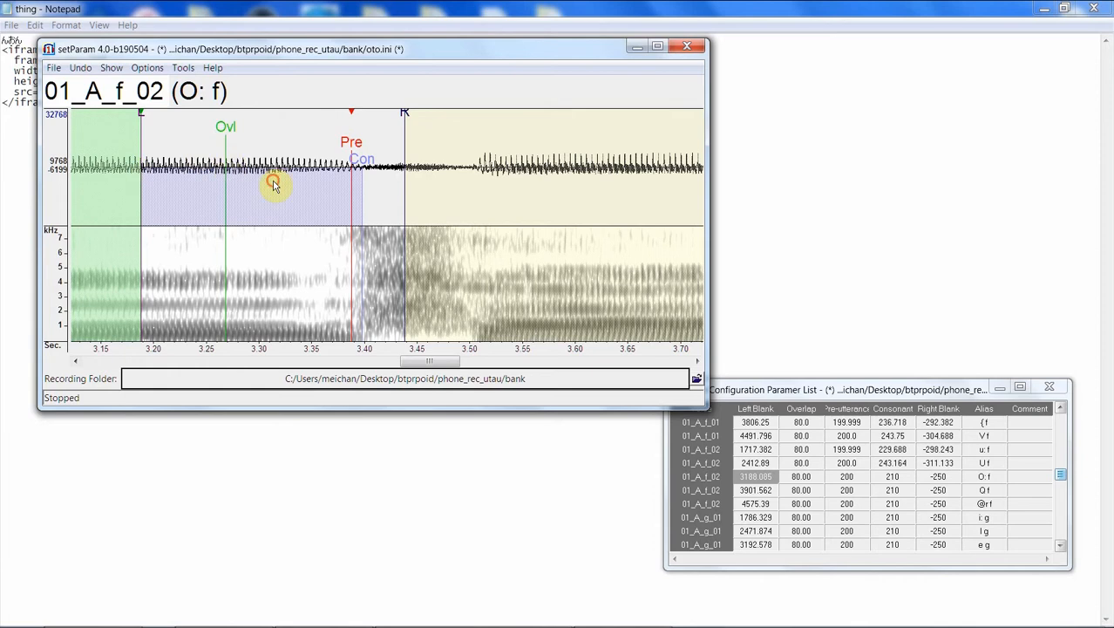
drag(405, 115, 434, 113)
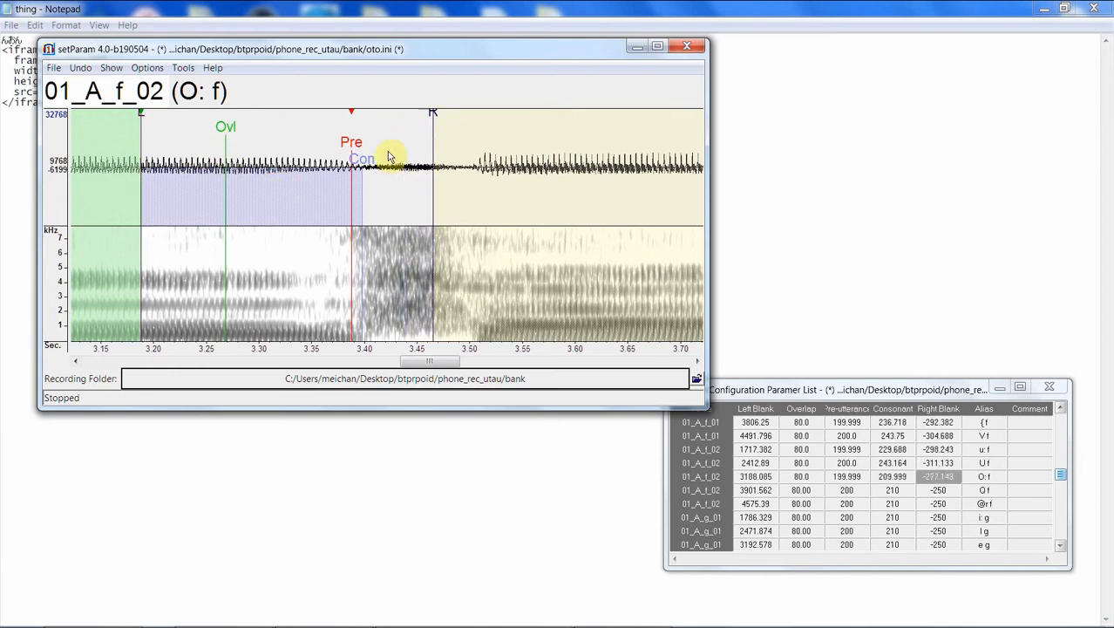
click(359, 160)
drag(360, 161, 384, 162)
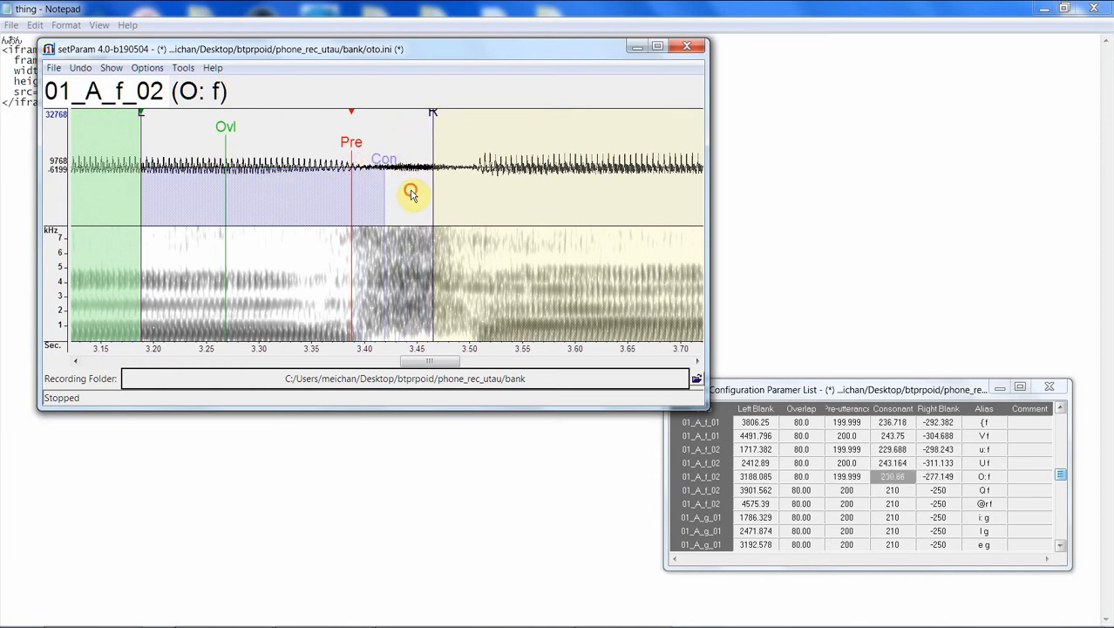
Step: Adjust the "Q f" entry's markers to a left blank of about 3868.4, consonant about 235.5 and right blank about -314.6
key(Down)
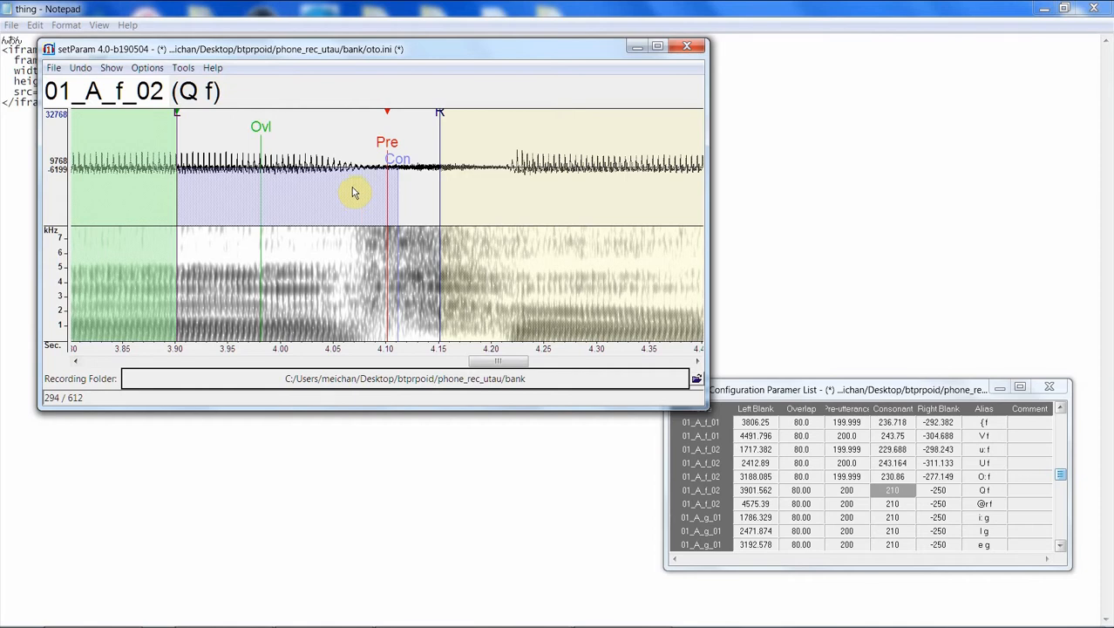
drag(175, 112, 143, 129)
click(276, 163)
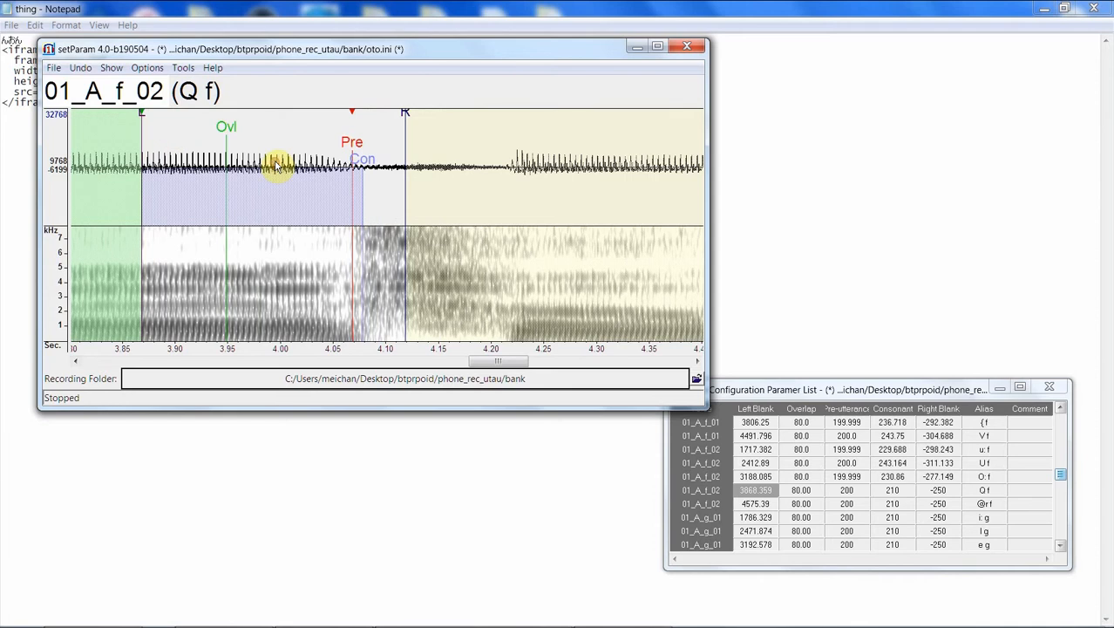
drag(404, 116, 458, 115)
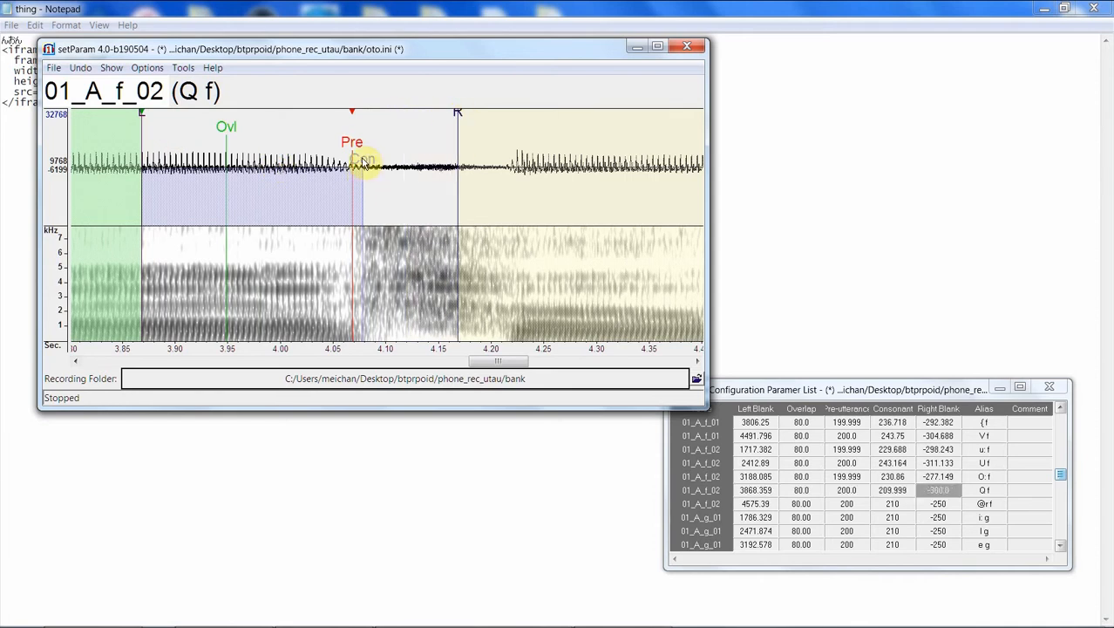
drag(362, 162, 391, 173)
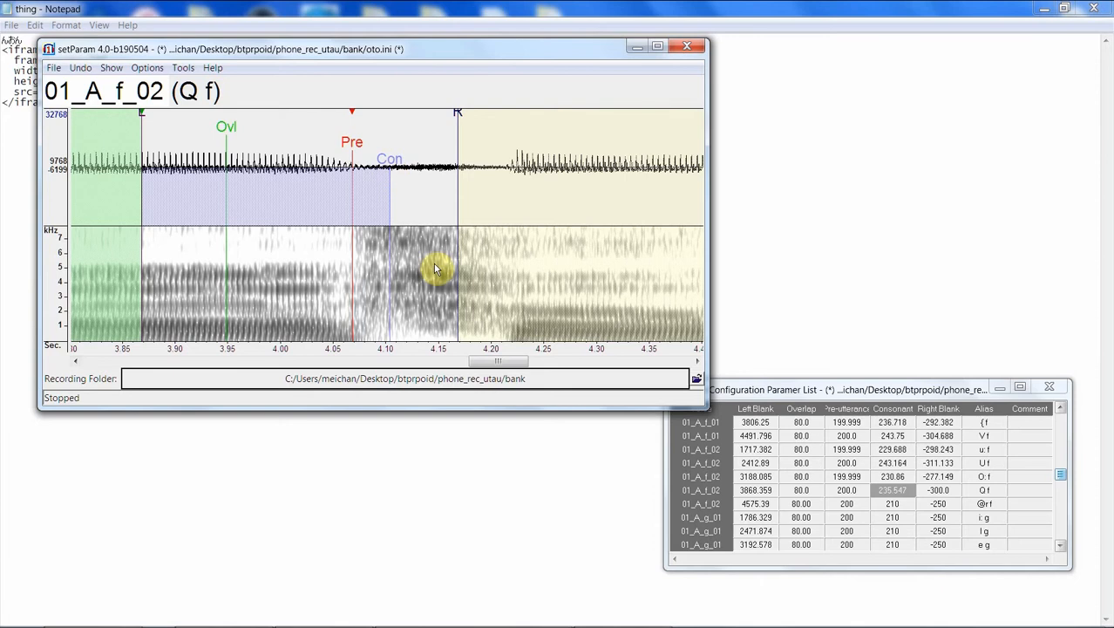
drag(461, 116, 474, 150)
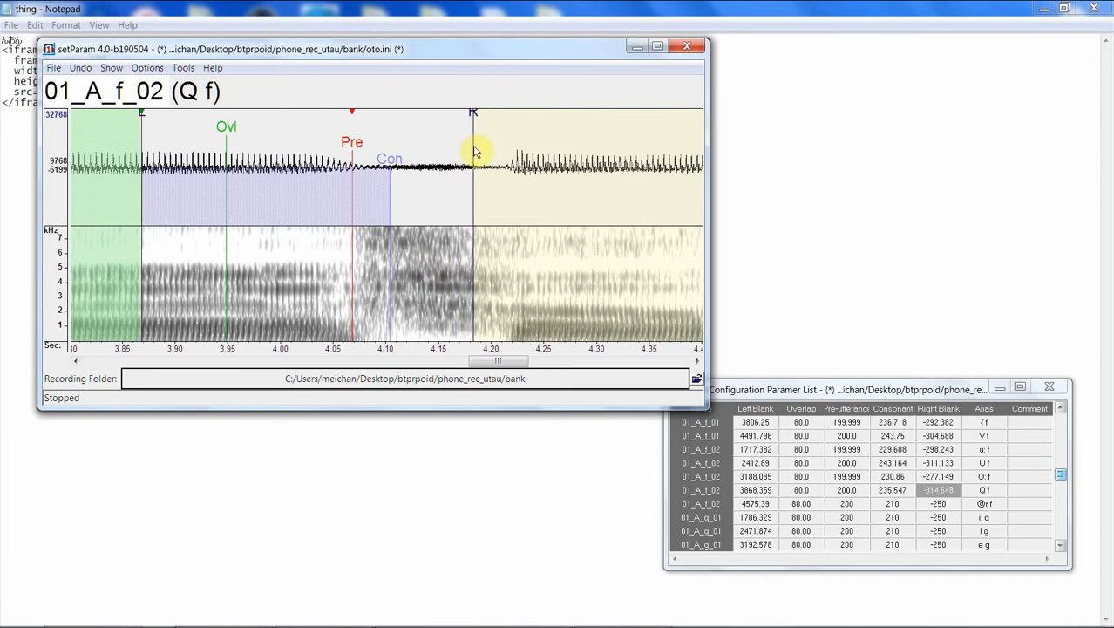
Step: Adjust the "@r f" entry's markers to a left blank of about 4603.7, consonant about 233.8 and right blank about -295.3
key(Down)
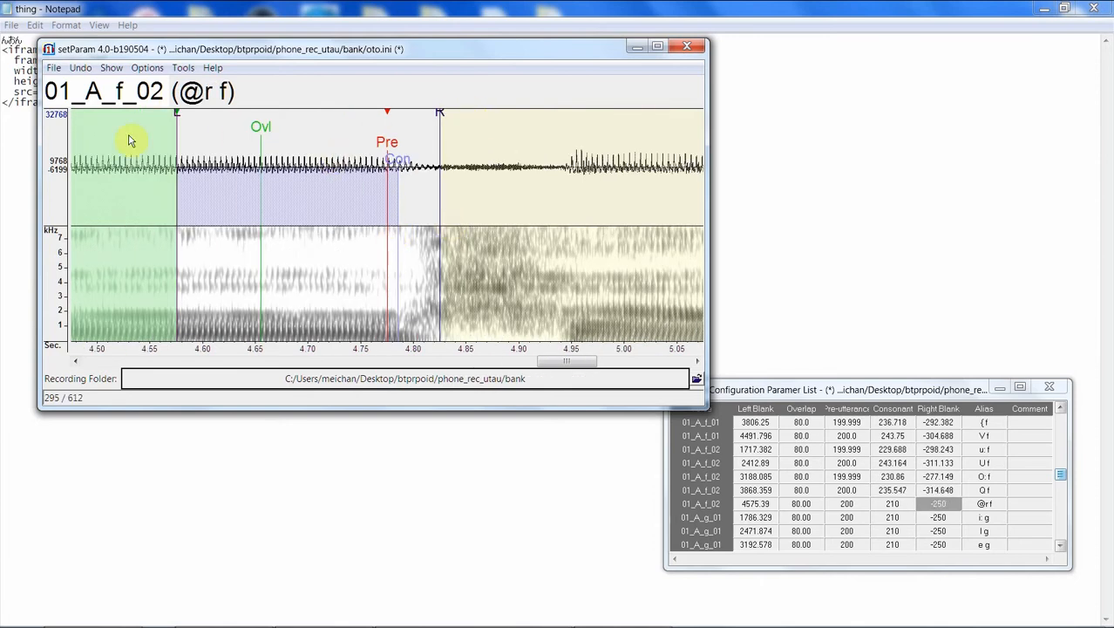
drag(185, 120, 209, 117)
click(370, 194)
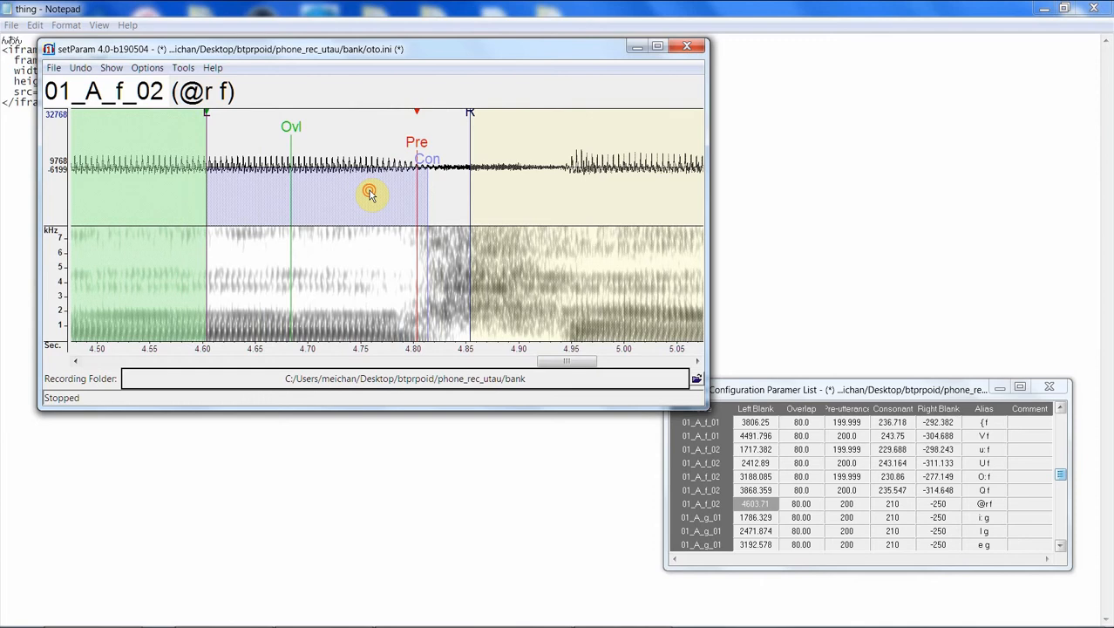
drag(471, 116, 510, 112)
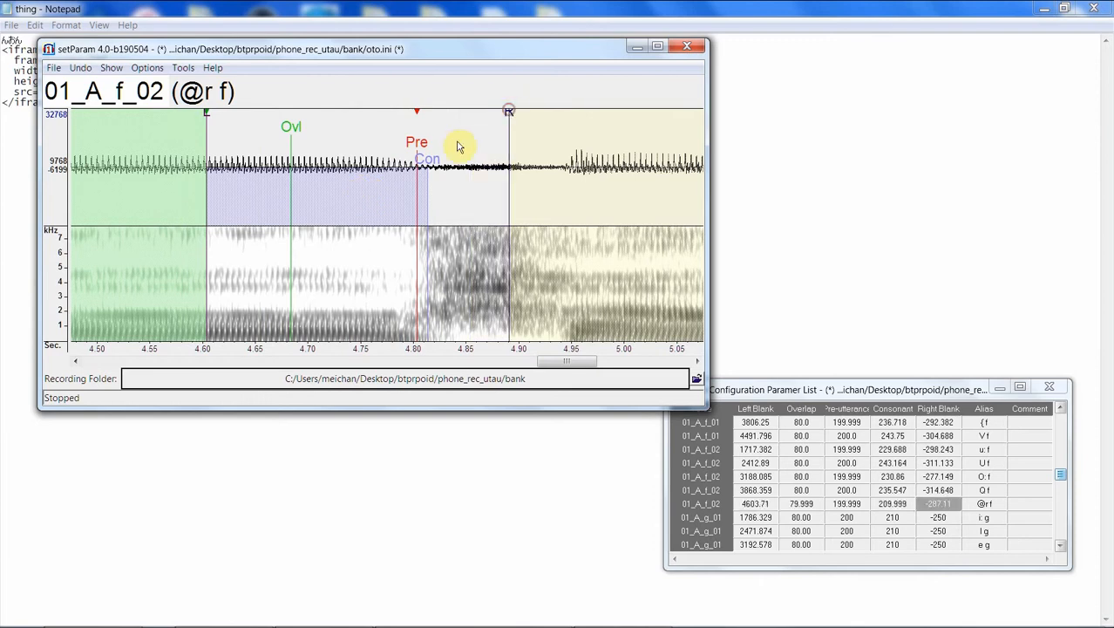
drag(428, 159, 452, 160)
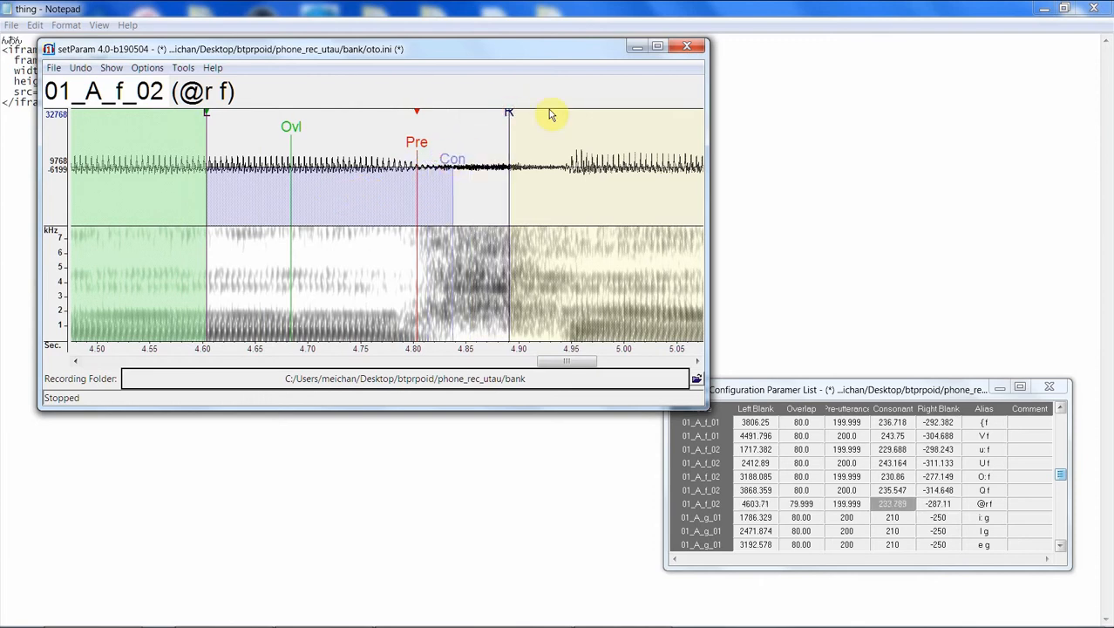
drag(510, 122, 518, 119)
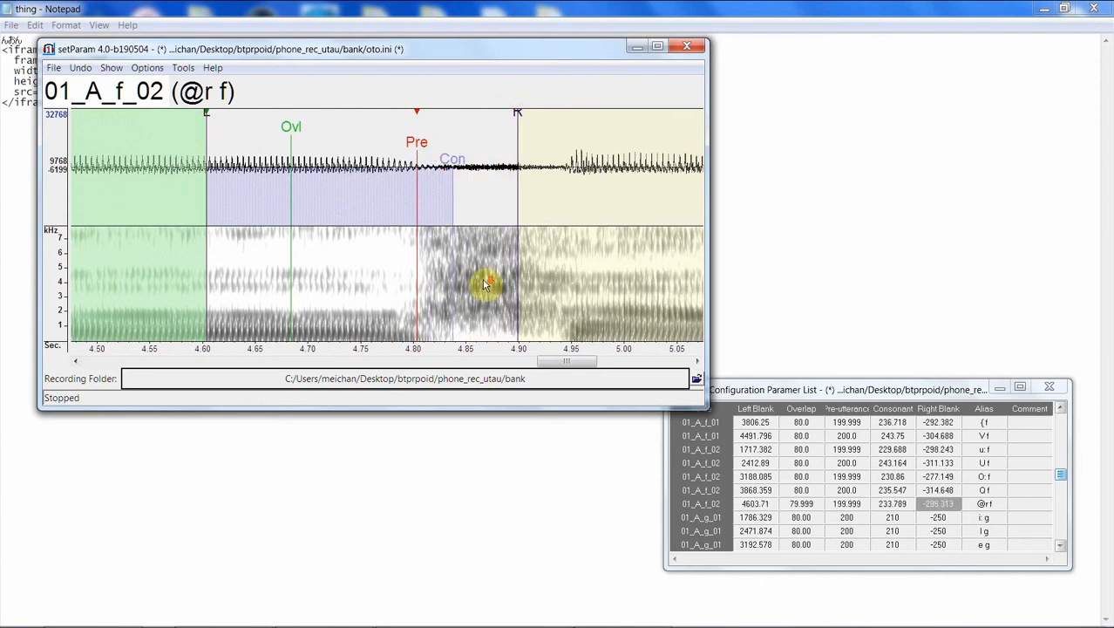
key(Down)
key(Up)
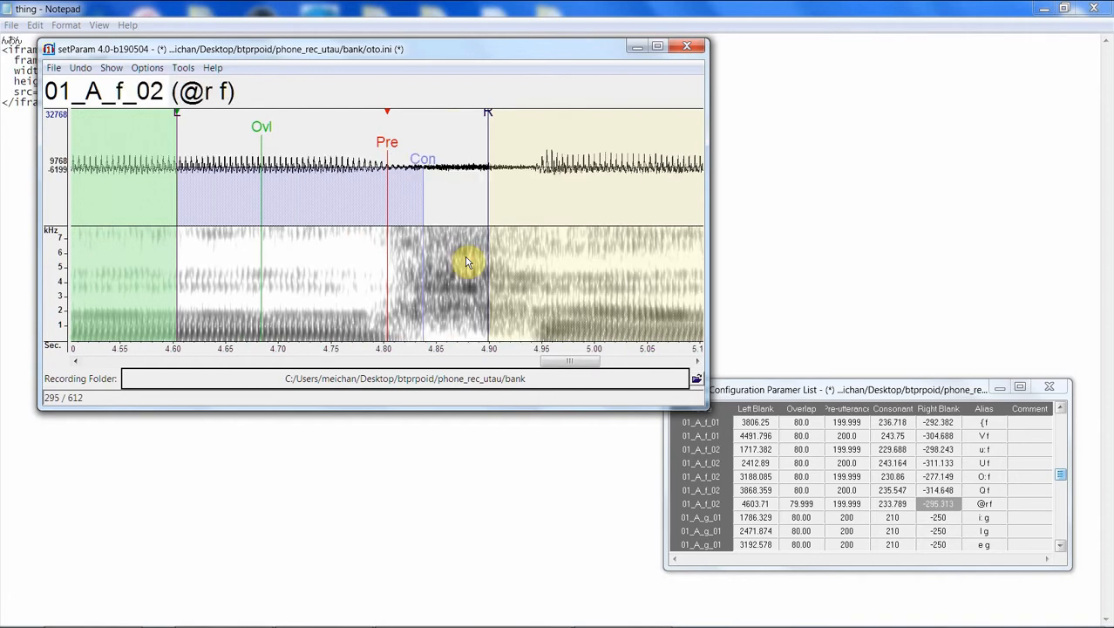
Step: Adjust the "i: g" entry's markers to a left blank of about 1788.9, consonant about 219.1 and right blank about -269.5
key(Down)
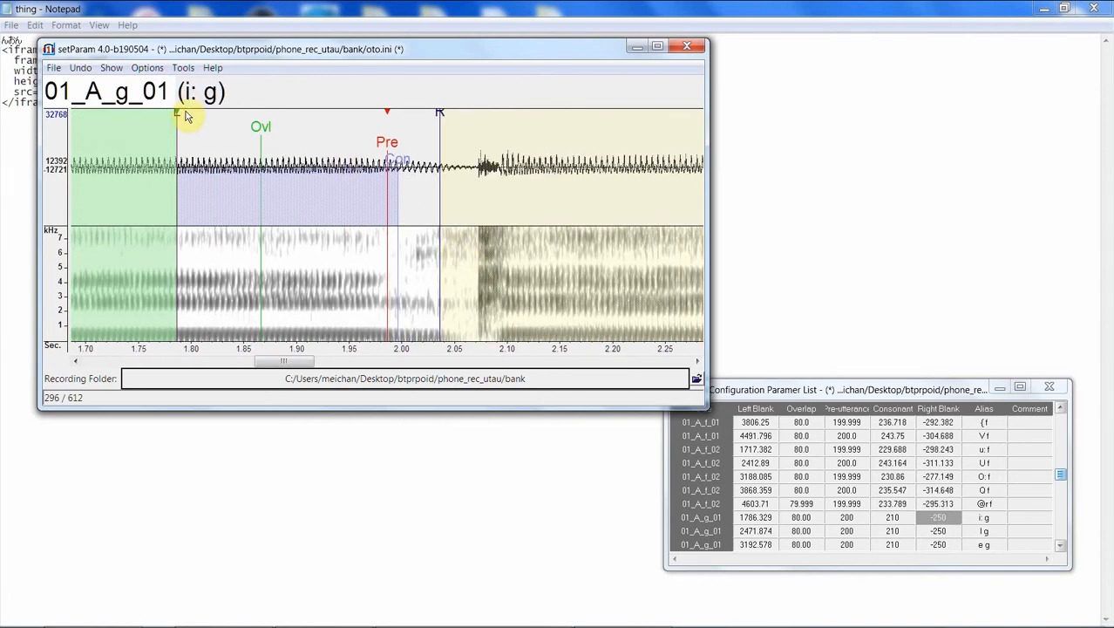
drag(181, 118, 184, 118)
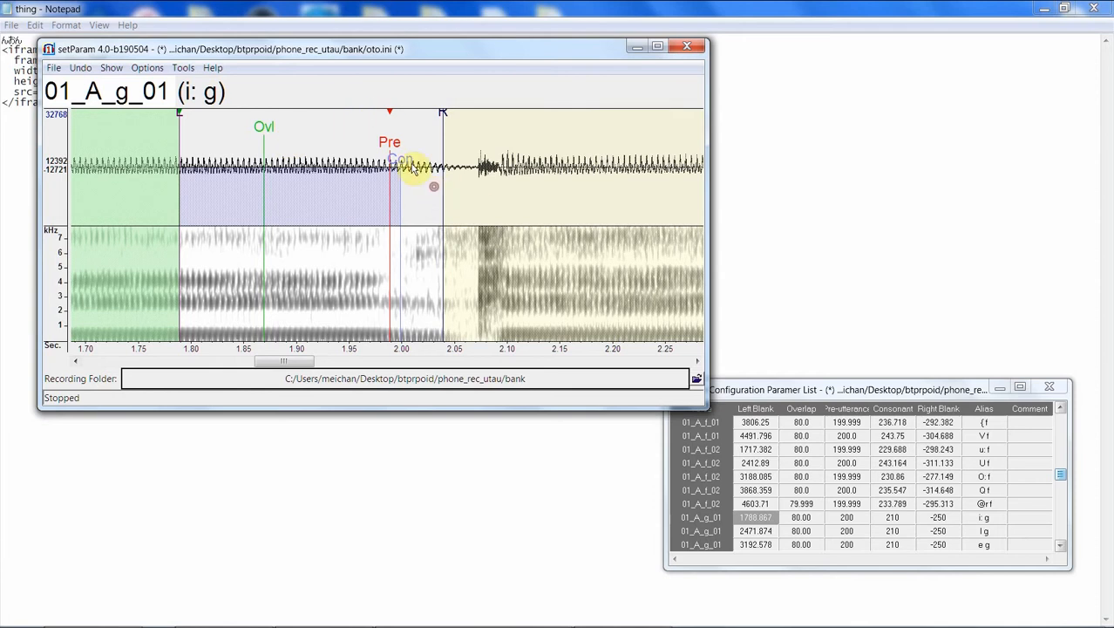
drag(402, 160, 413, 164)
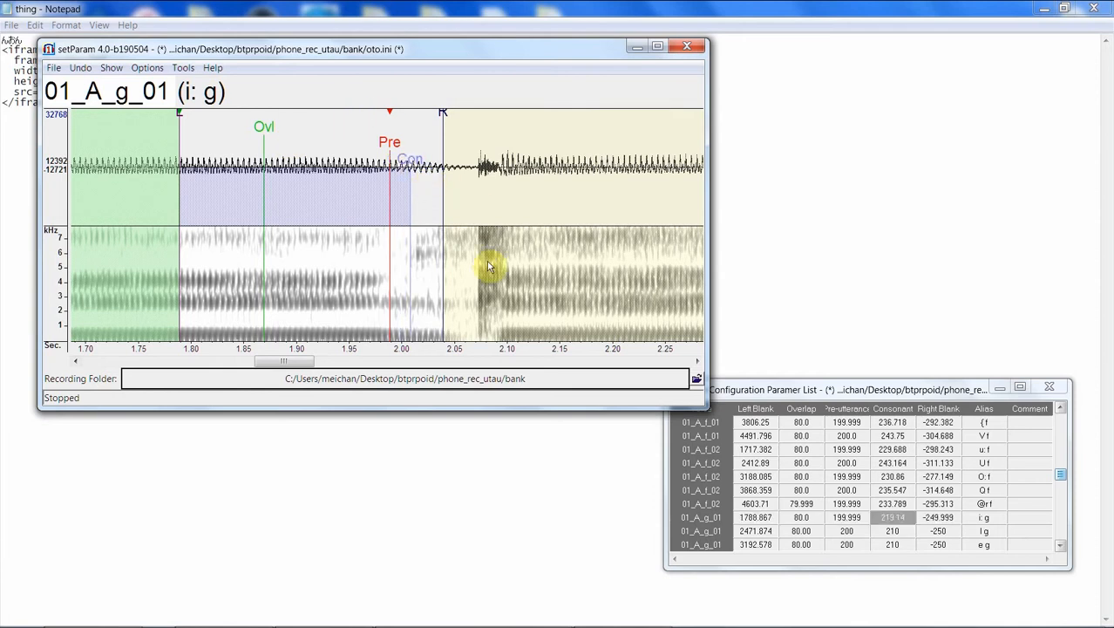
drag(445, 116, 463, 115)
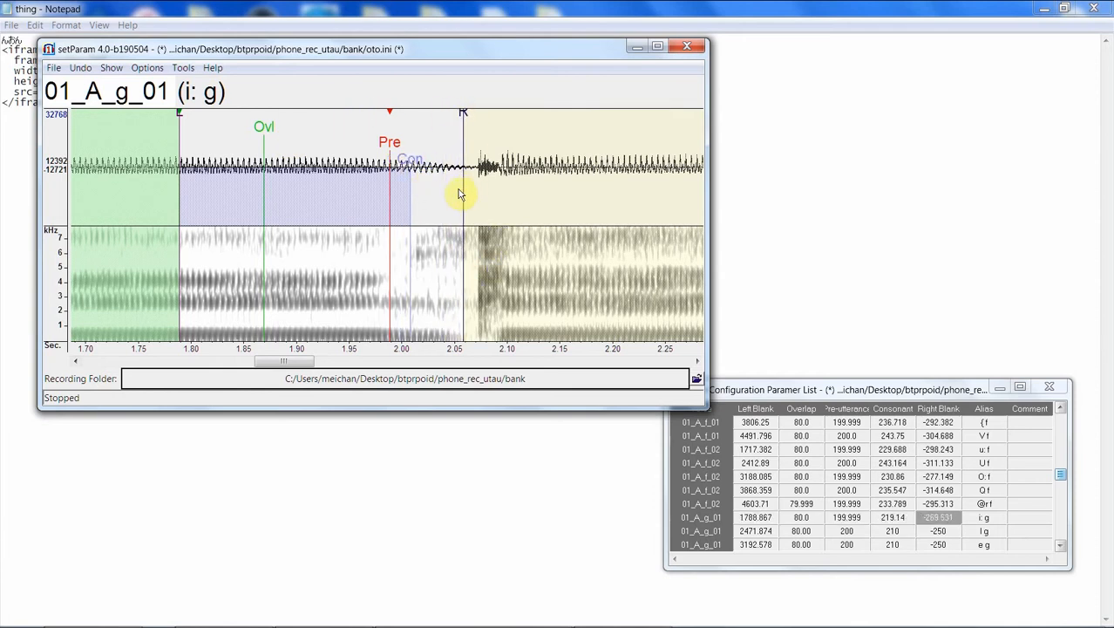
Step: Adjust the "I g" entry's markers to a left blank of about 2477.9, consonant about 237.3 and right blank about -280.7
key(Down)
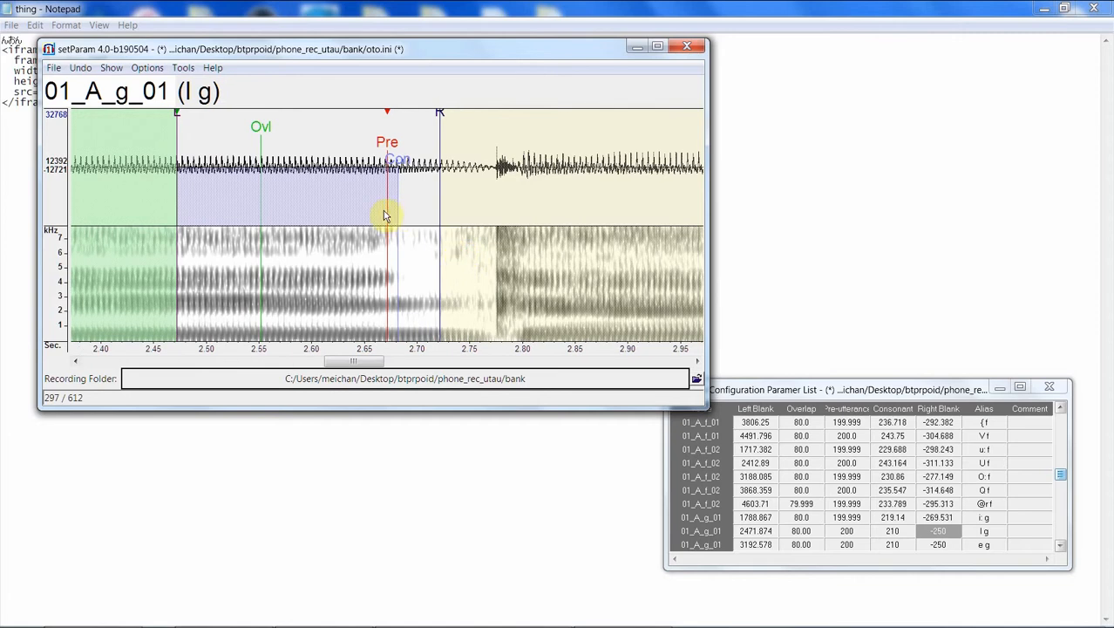
drag(183, 115, 184, 120)
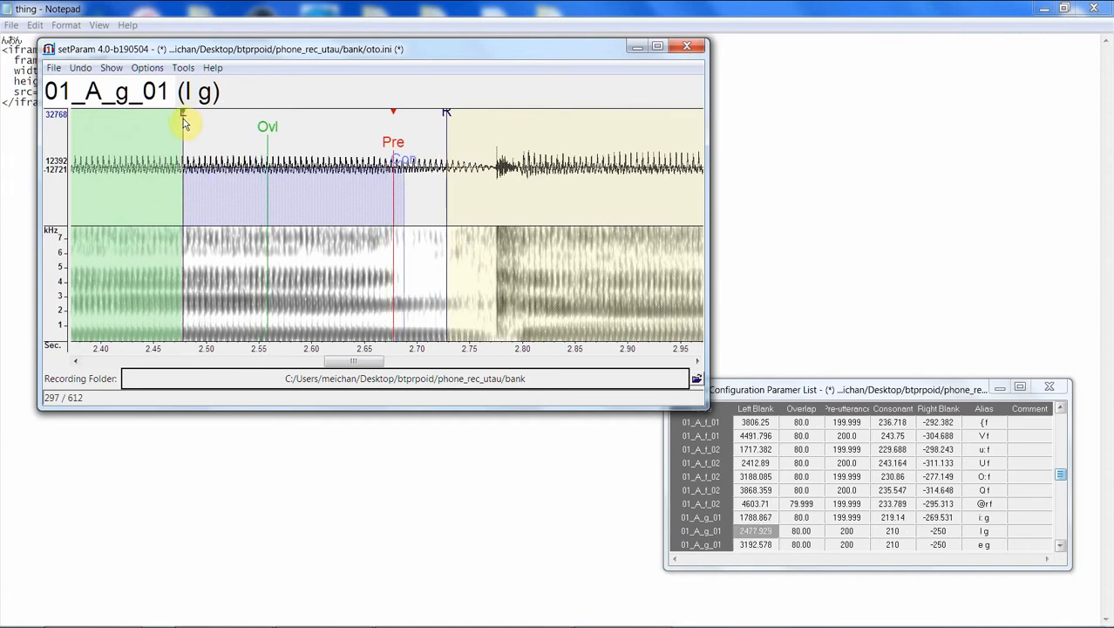
key(space)
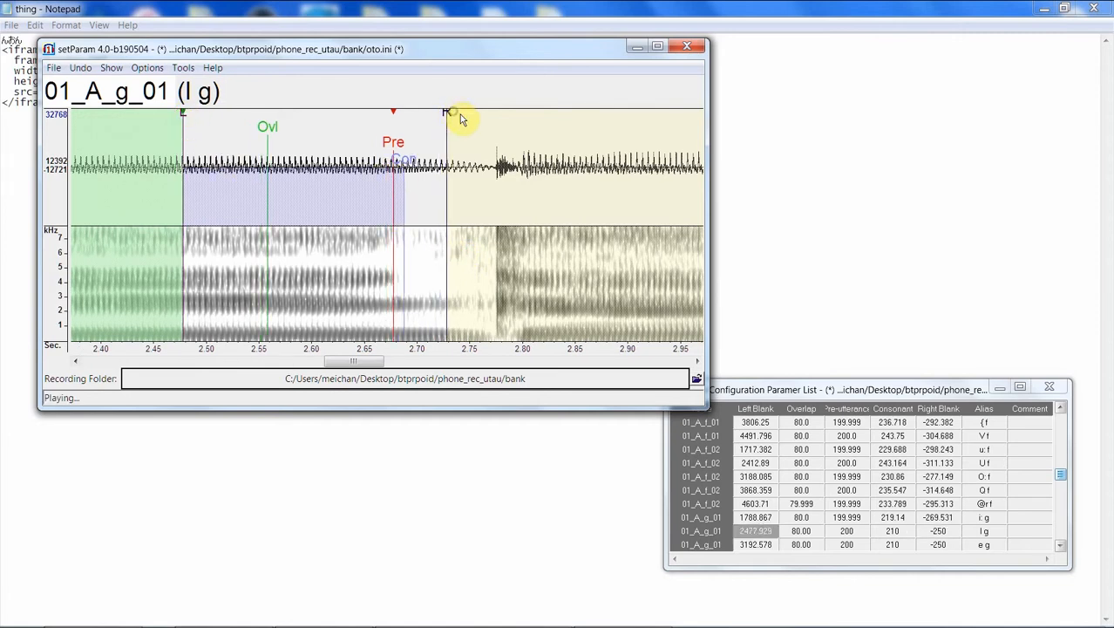
drag(449, 116, 483, 116)
click(448, 148)
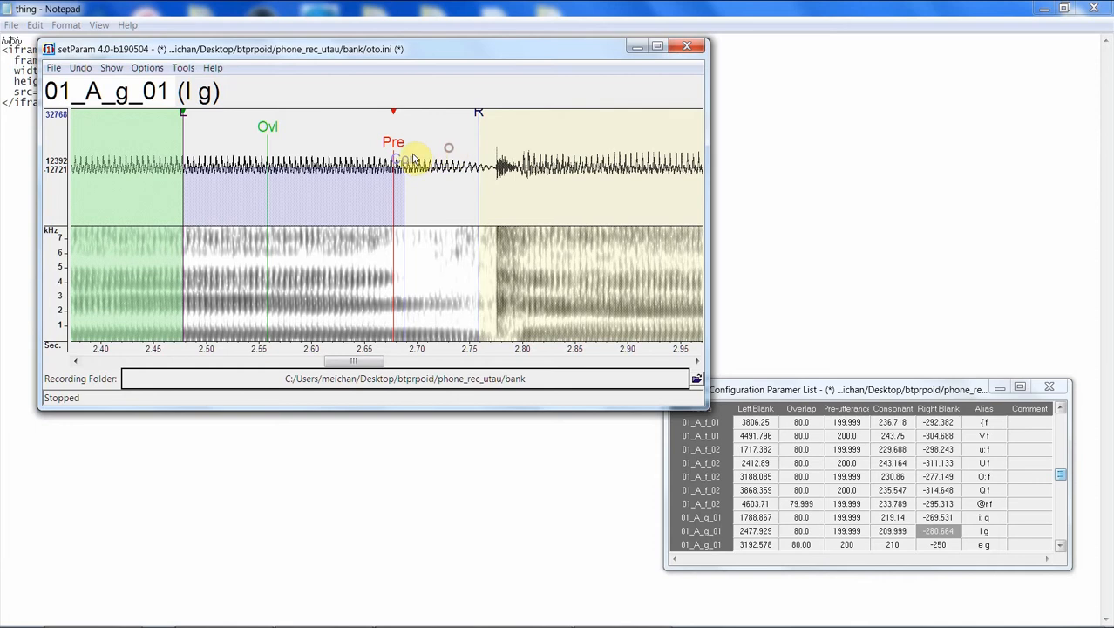
drag(405, 160, 434, 158)
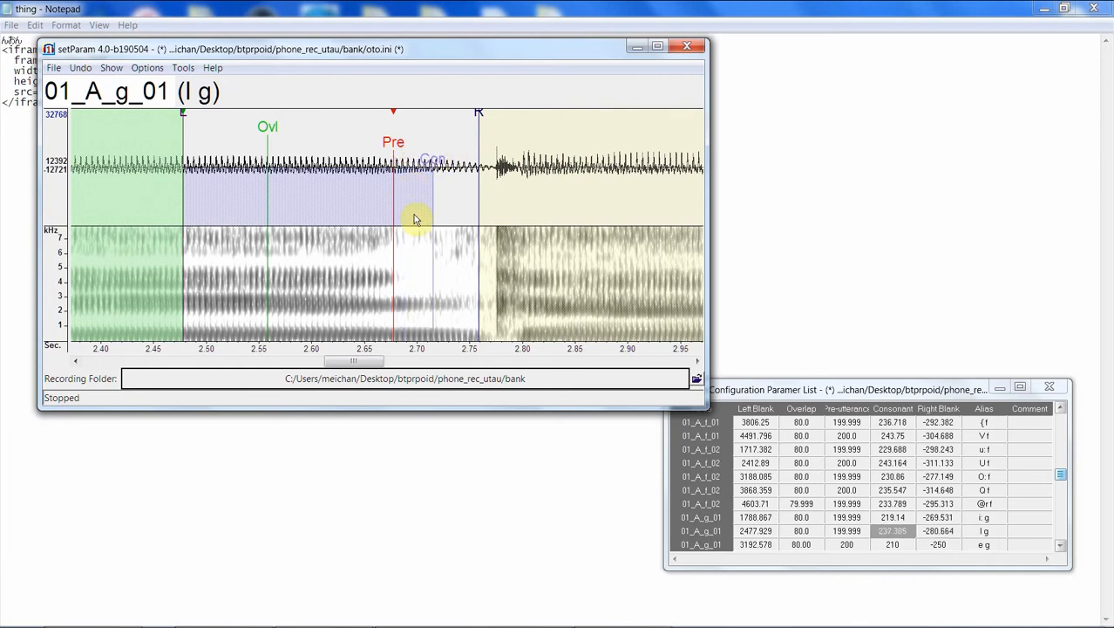
Step: Adjust the "e g" entry's markers to a left blank of about 3198.0, consonant about 232.6 and right blank about -287.1
key(Down)
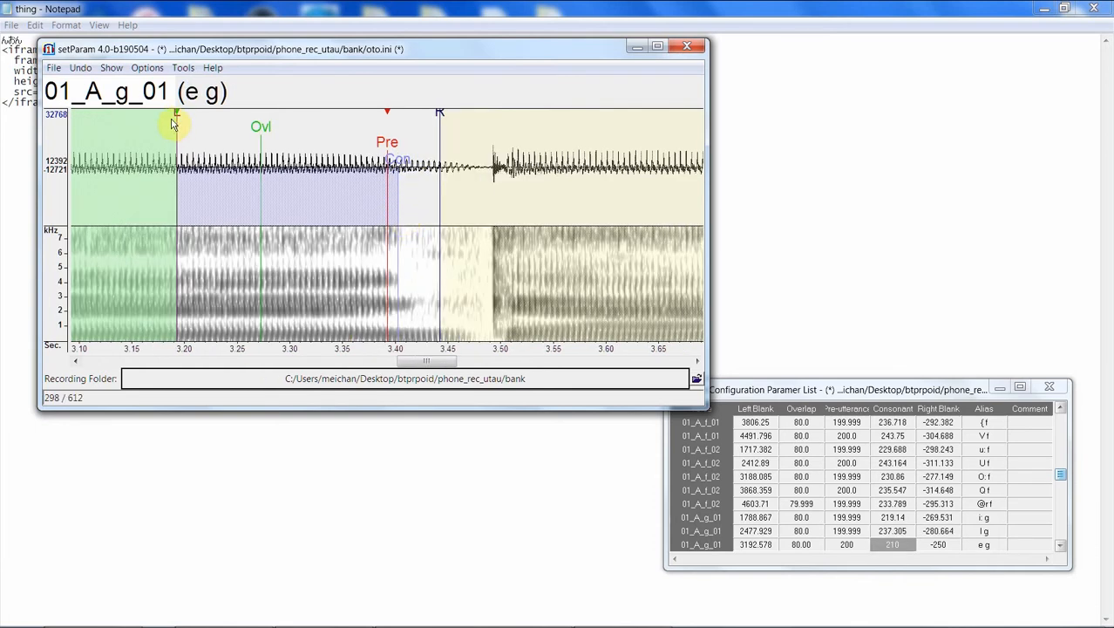
drag(177, 113, 183, 123)
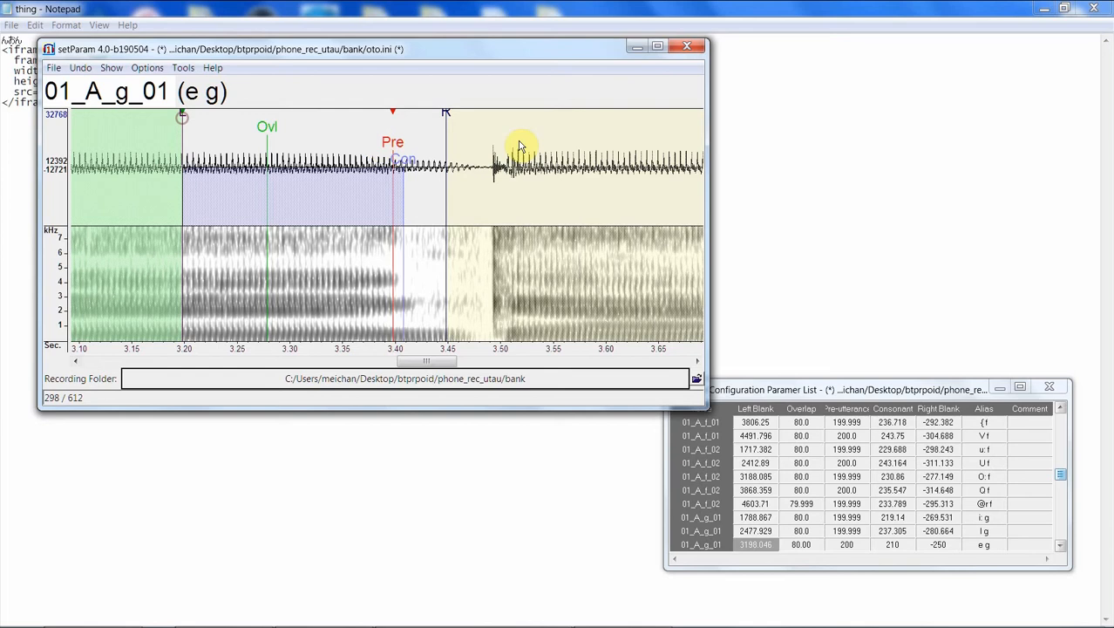
drag(444, 112, 485, 112)
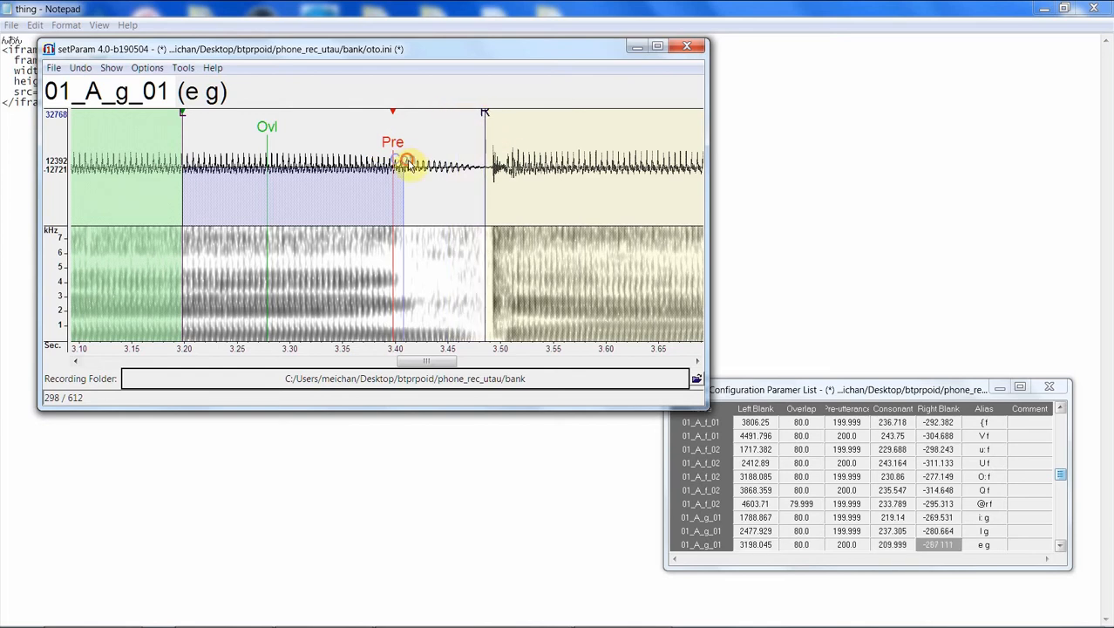
drag(407, 164, 428, 166)
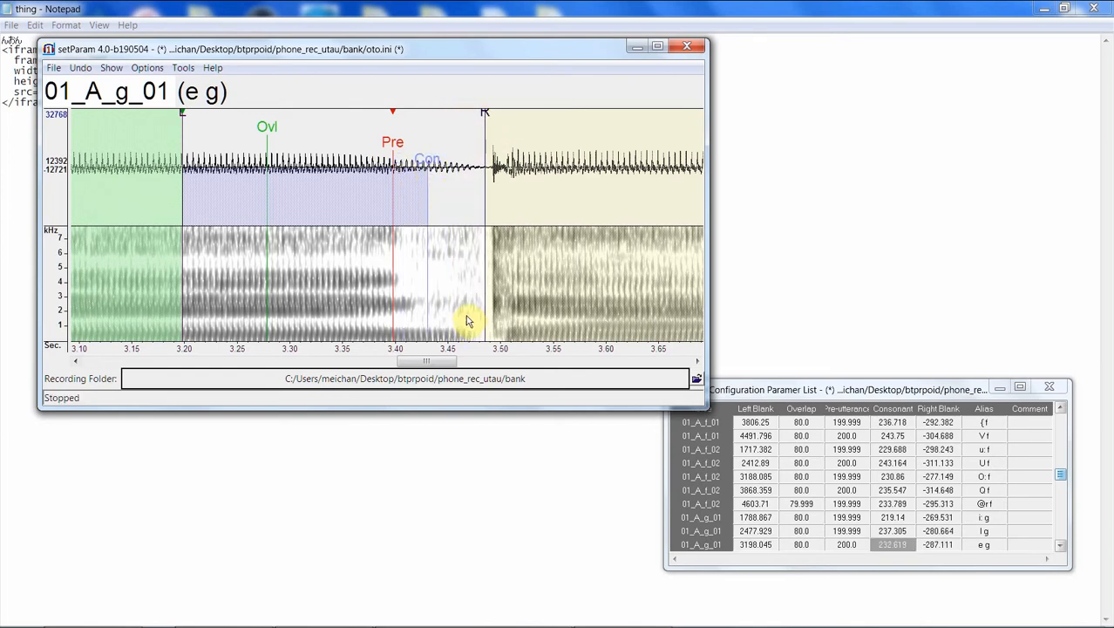
scroll(469, 319, down, 1)
scroll(469, 318, up, 1)
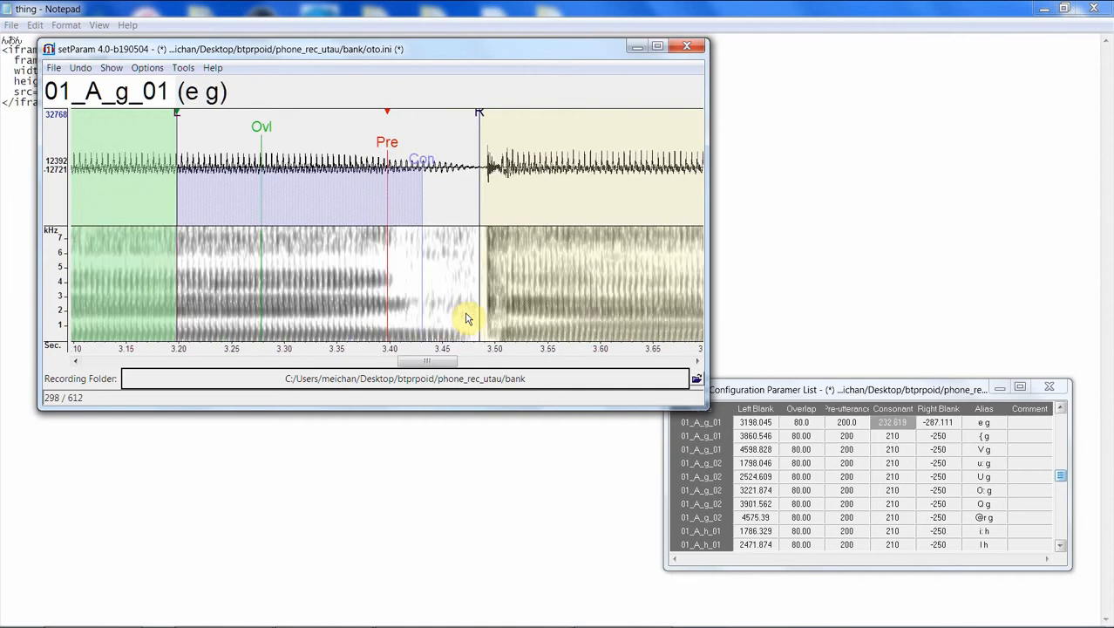
Step: Adjust the "{ g" entry's markers to a left blank of about 3900.0, consonant about 220.3 and right blank about -282.4
scroll(470, 317, down, 1)
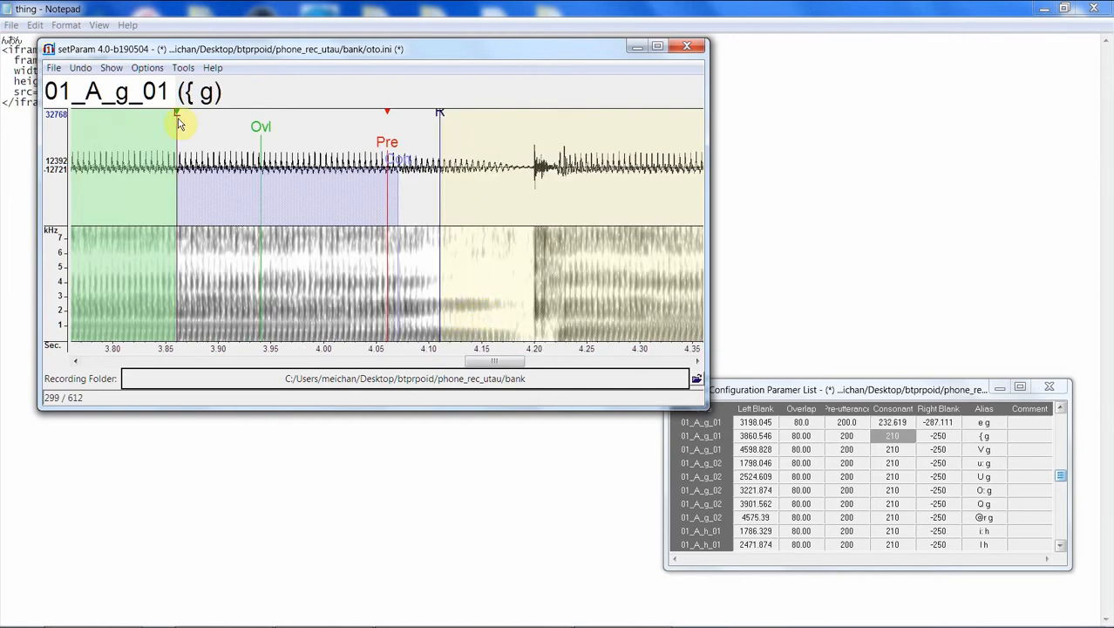
mouse_move(179, 119)
mouse_down()
mouse_move(231, 124)
mouse_move(219, 122)
mouse_up()
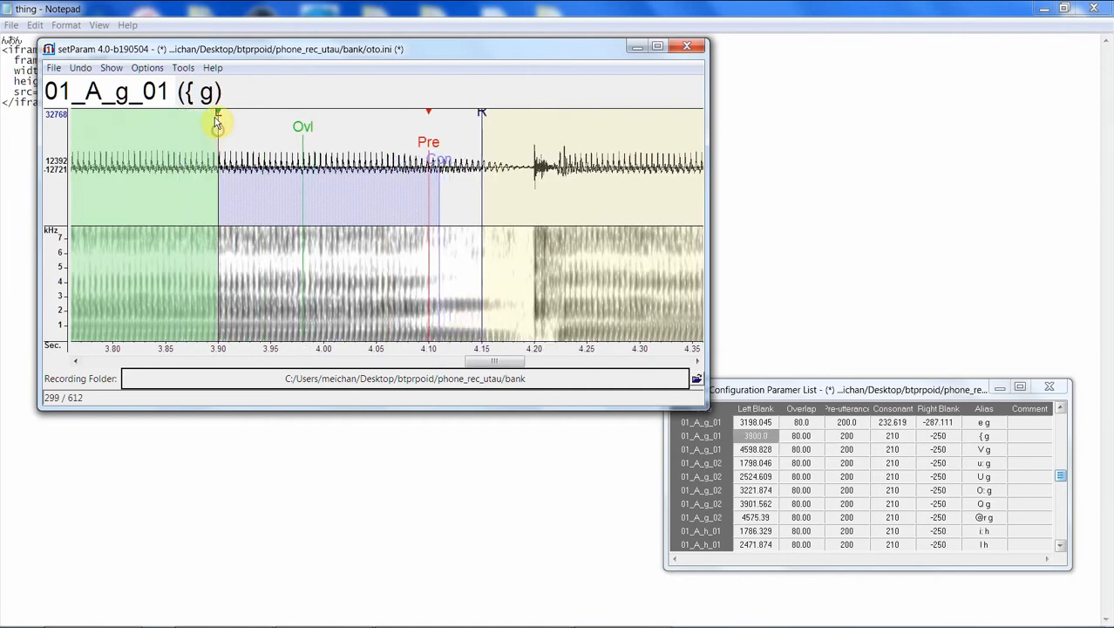
drag(482, 116, 515, 111)
drag(468, 167, 450, 175)
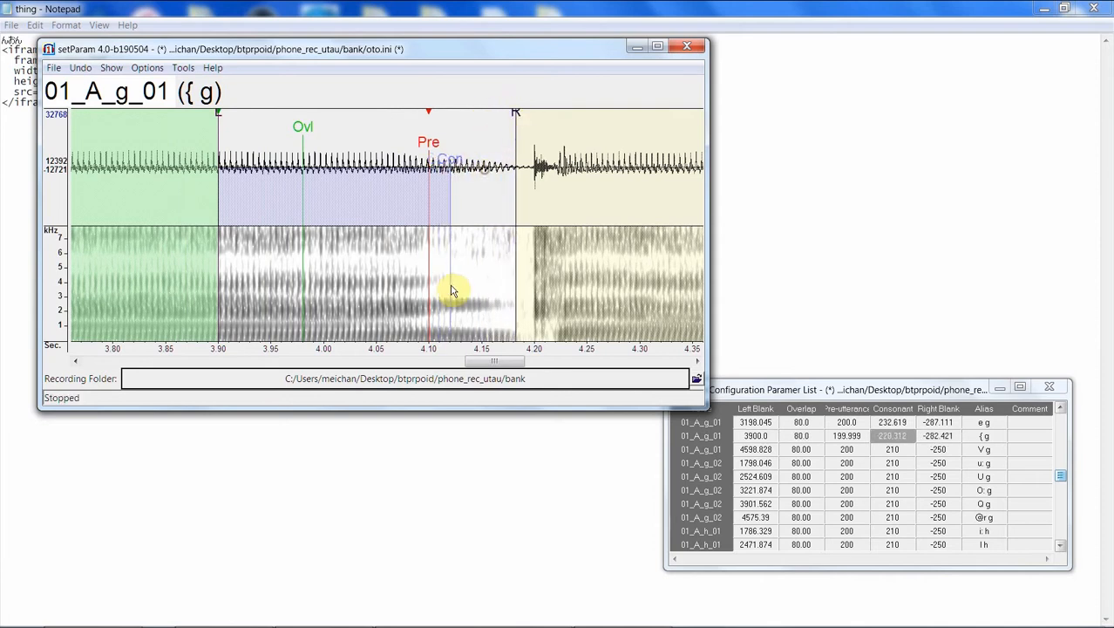
Step: Adjust the "V g" entry's markers to a left blank of about 4610.2, consonant about 228.5 and right blank about -278.3
key(Down)
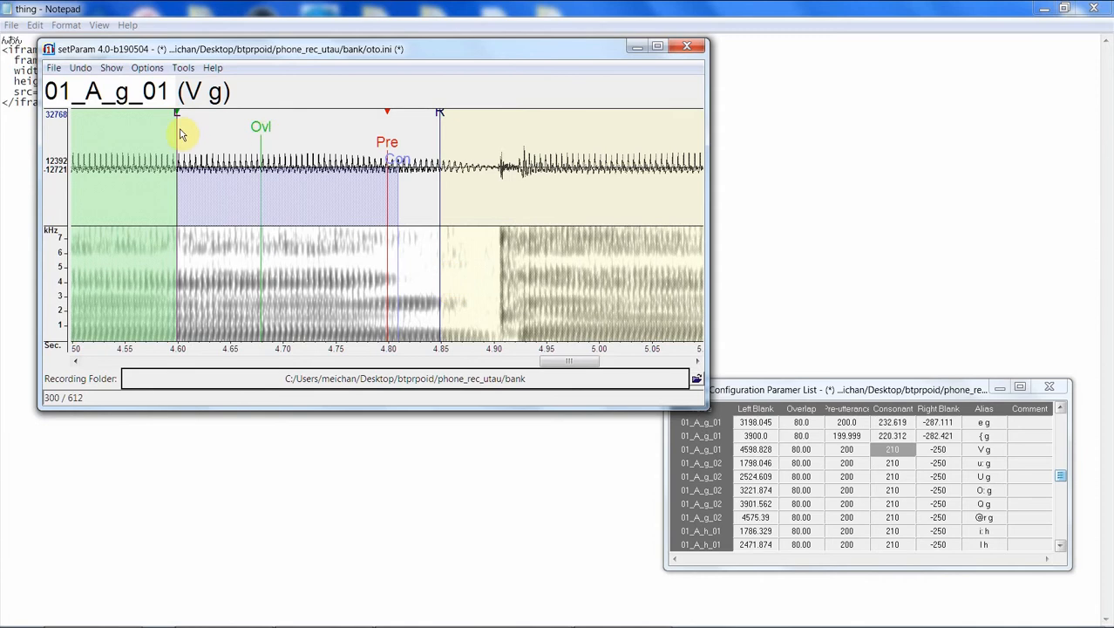
drag(183, 117, 188, 114)
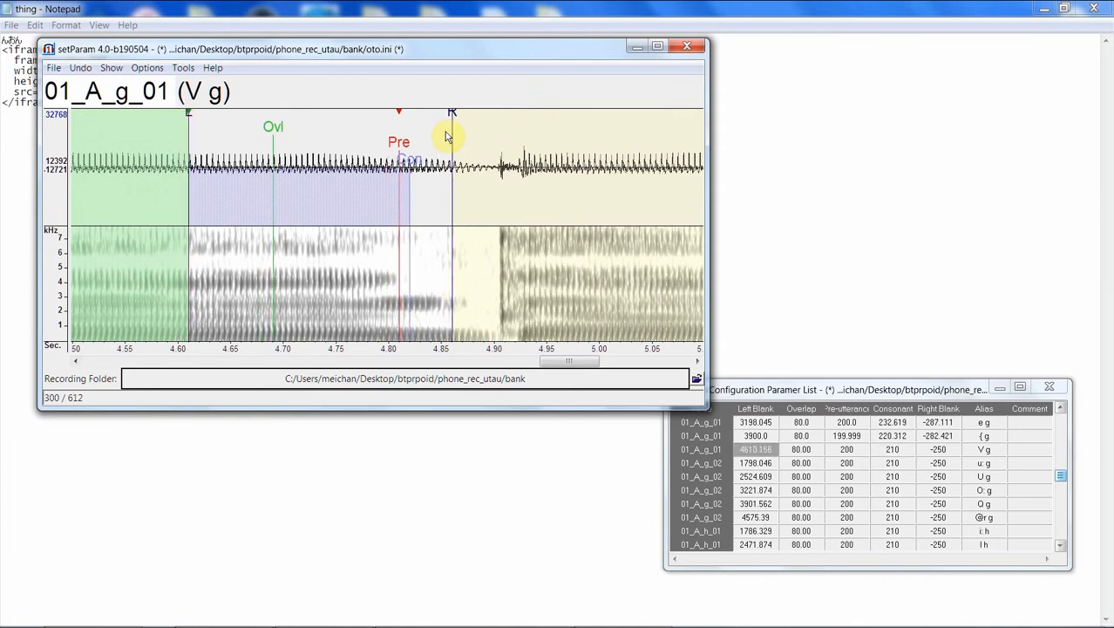
drag(454, 115, 482, 113)
drag(410, 164, 430, 163)
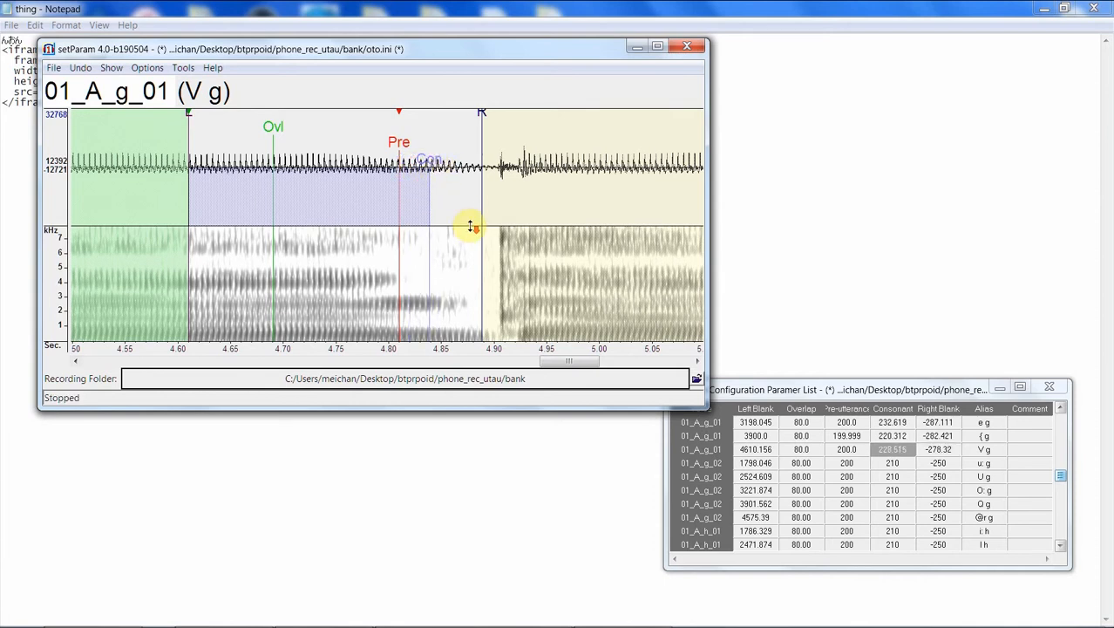
Step: Adjust the "u: g" entry's markers to a left blank of about 1794.7, consonant about 247.9 and right blank about -291.8
key(Down)
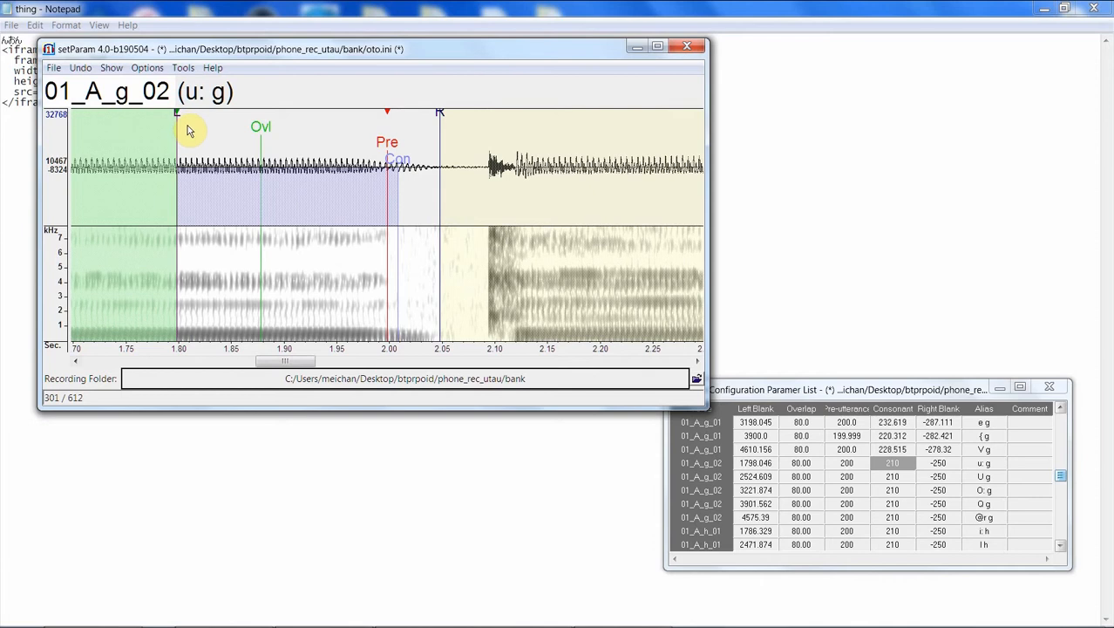
drag(176, 117, 173, 120)
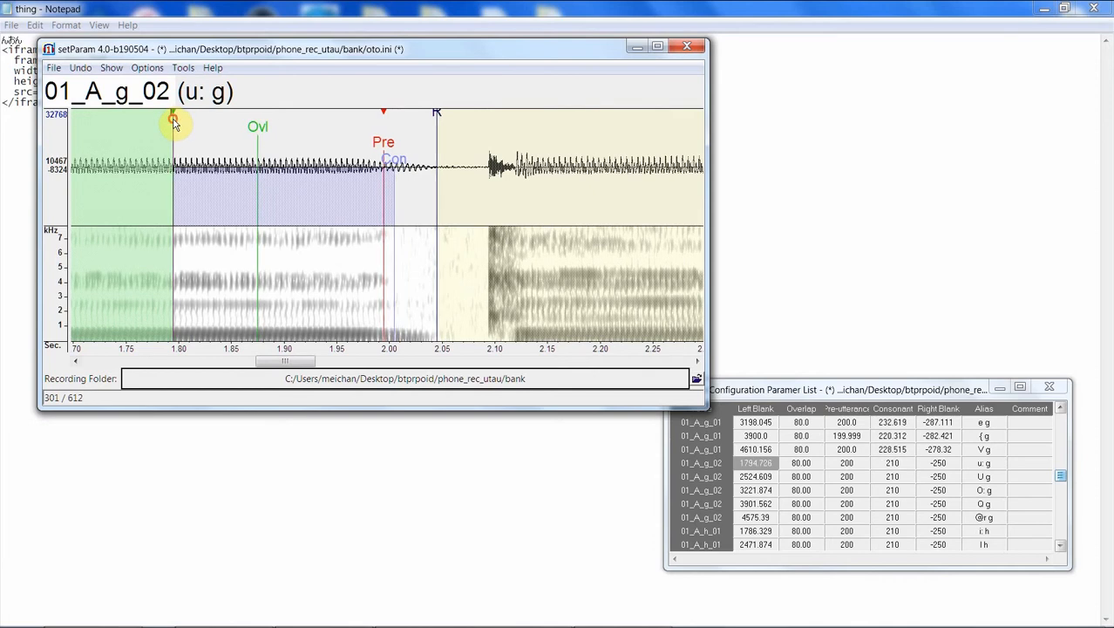
drag(437, 111, 481, 112)
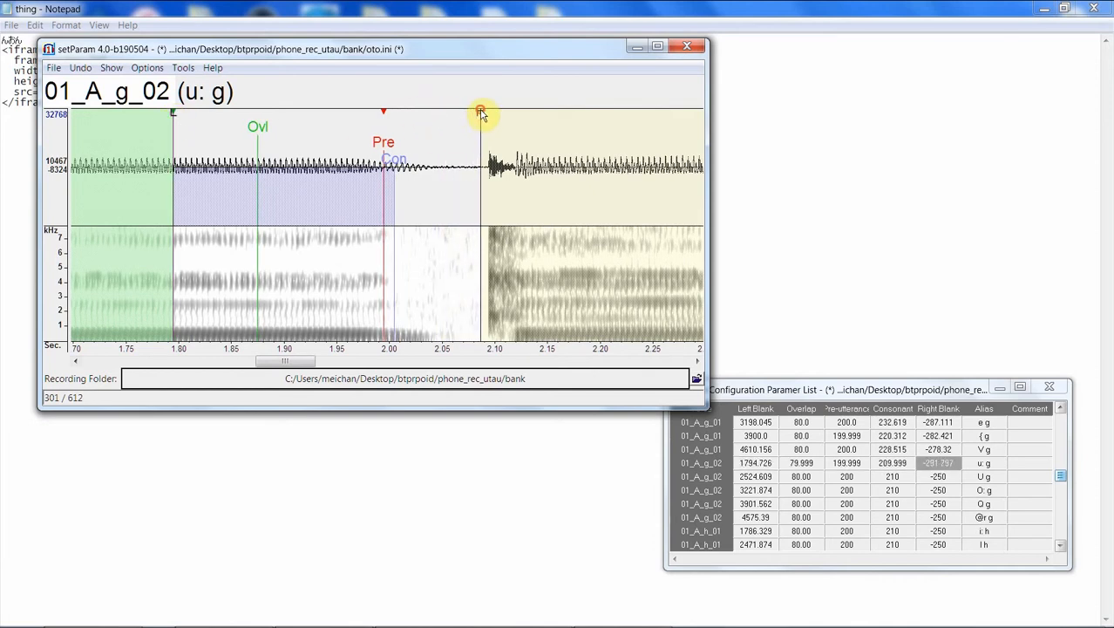
drag(391, 164, 435, 161)
Step: Adjust the "U g" entry's markers to a left blank of about 2513.1, consonant about 228.5 and right blank about -267.8
key(Down)
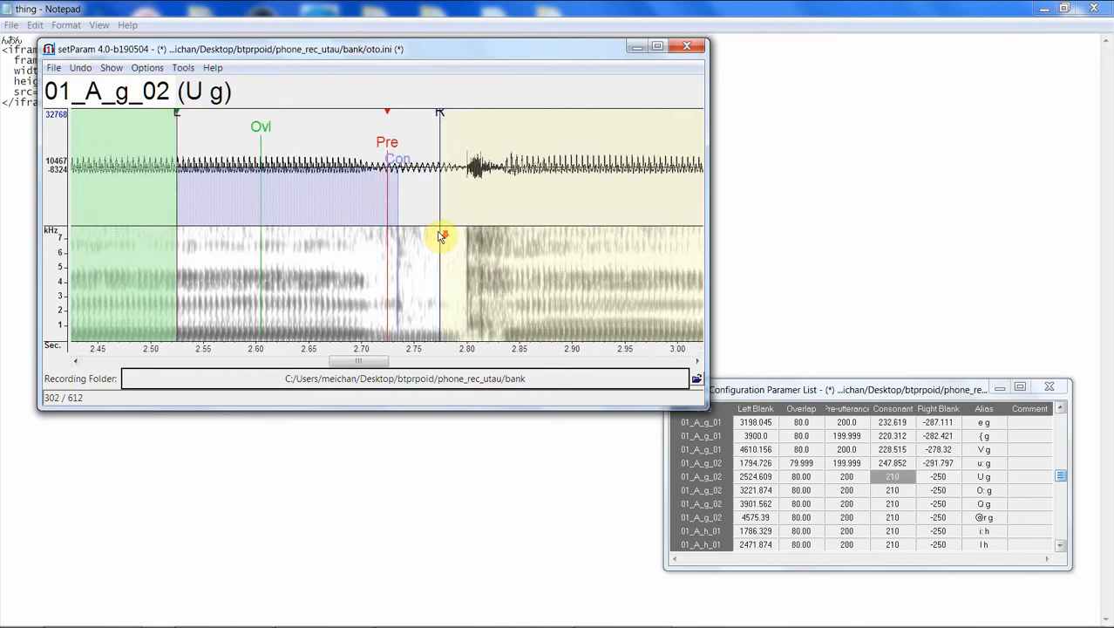
click(175, 118)
drag(176, 117, 165, 121)
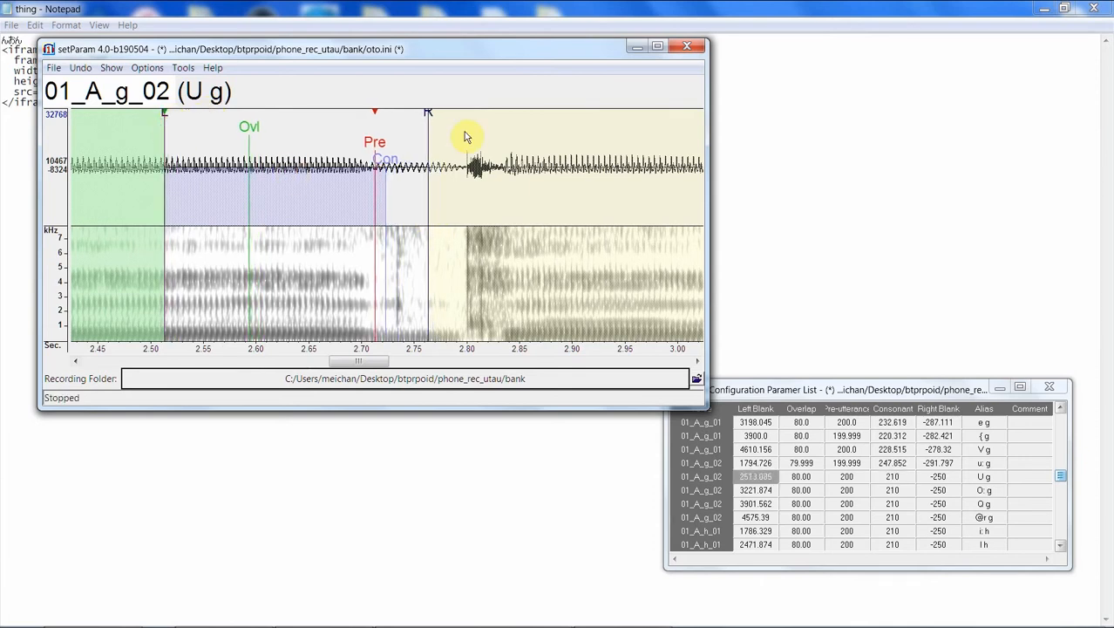
drag(431, 112, 447, 116)
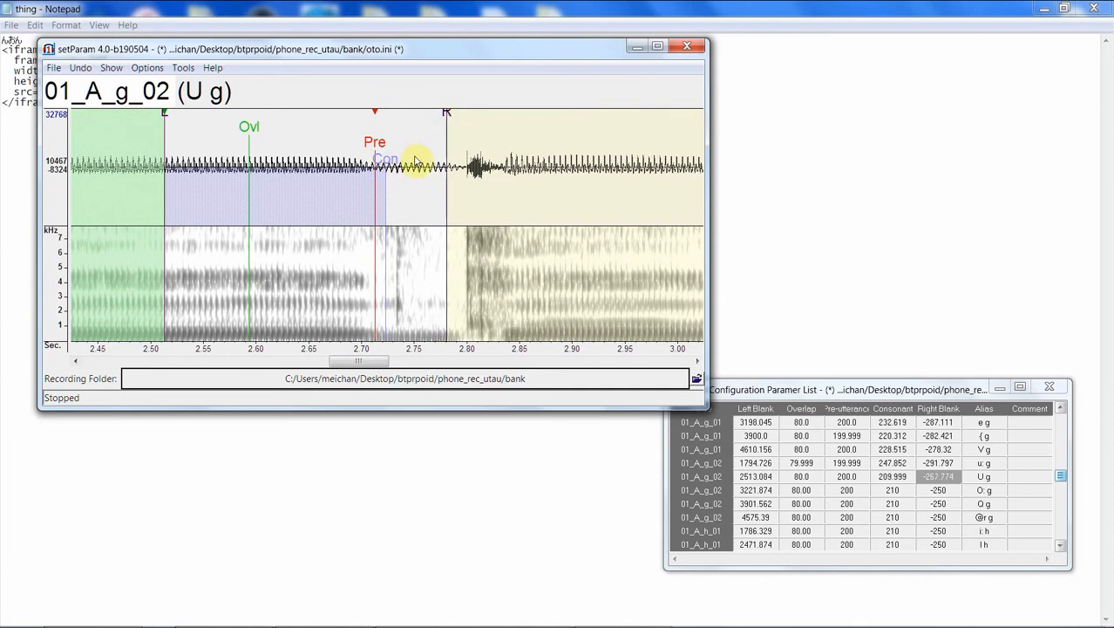
drag(386, 162, 405, 162)
Step: Adjust the "O: g" entry's markers to a left blank of about 3215.6, consonant about 235.0 and right blank about -285.4
key(Down)
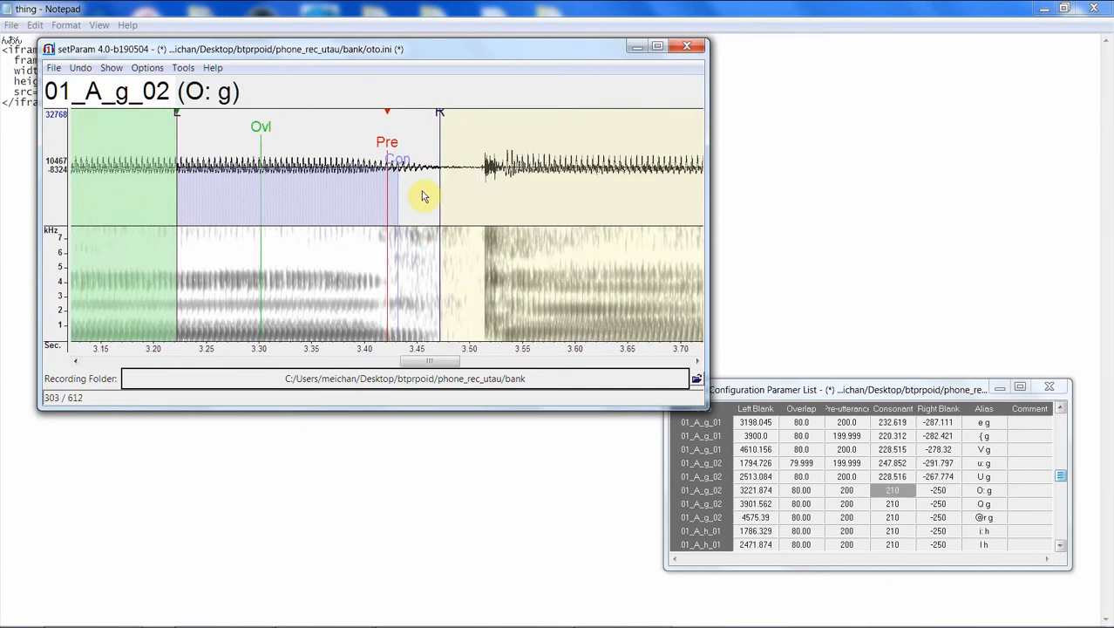
drag(173, 116, 170, 116)
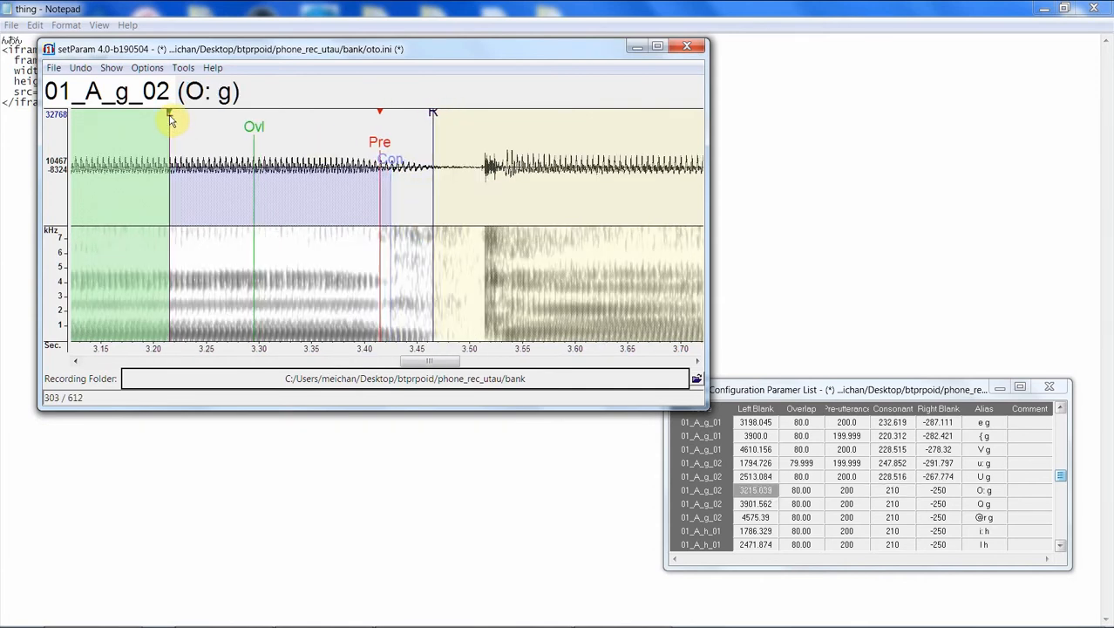
drag(435, 115, 471, 116)
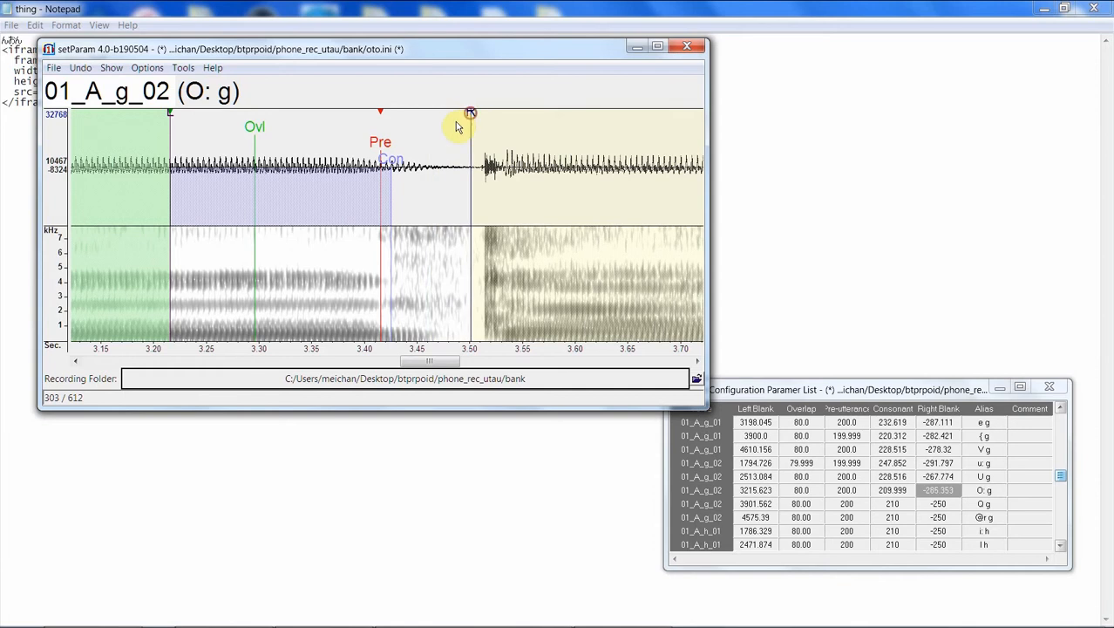
drag(403, 159, 418, 161)
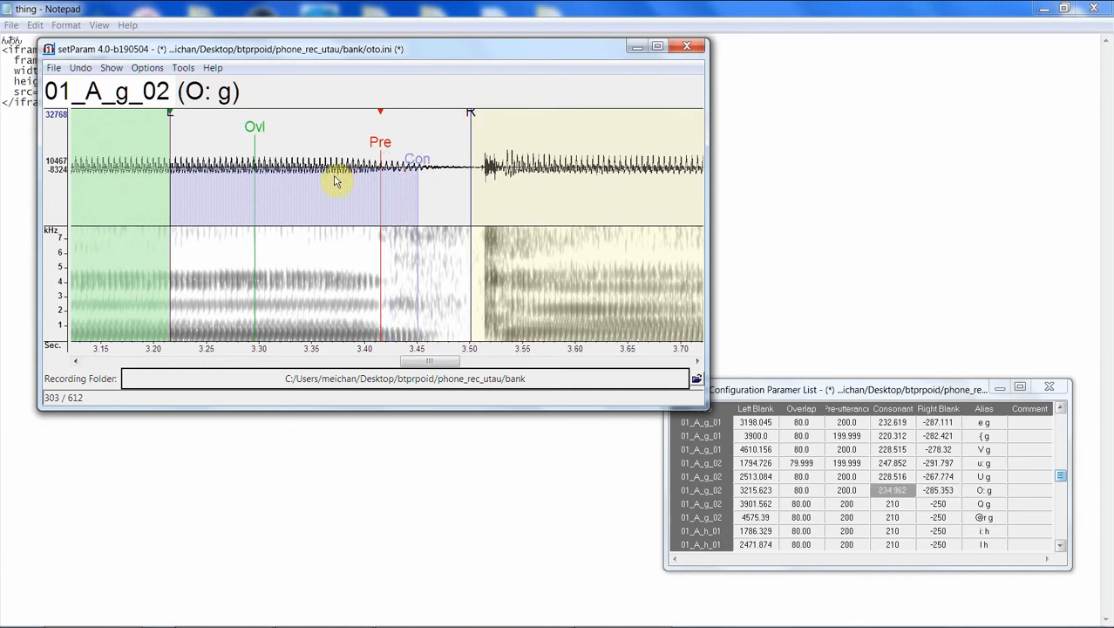
Step: Adjust the "Q g" entry's markers to a left blank of about 3904.1, consonant about 243.2 and right blank about -277.7
key(Down)
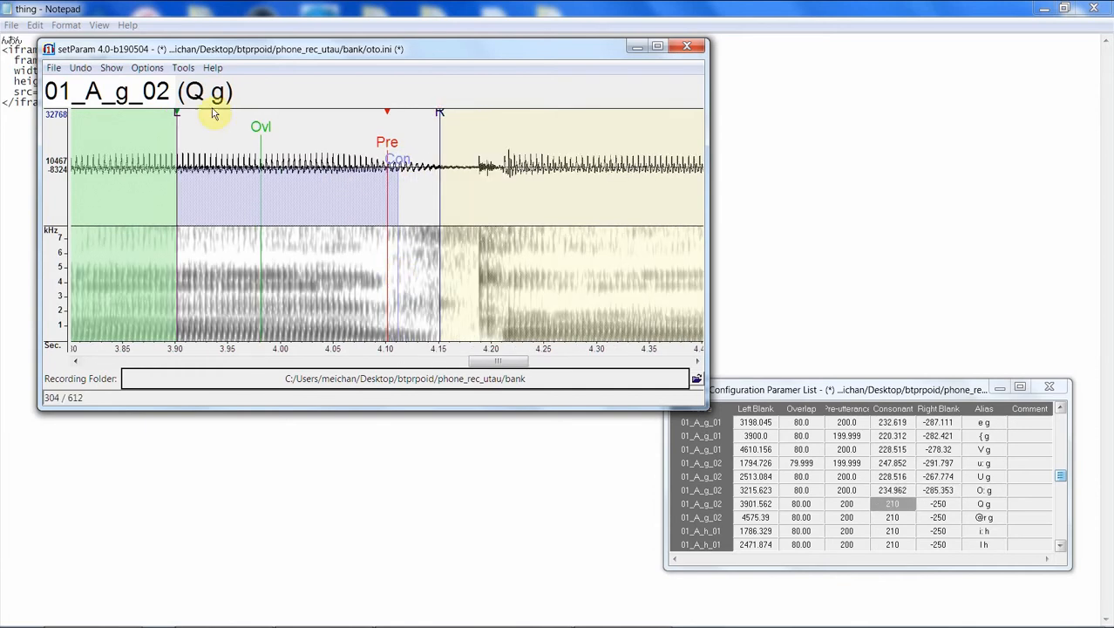
drag(177, 115, 181, 119)
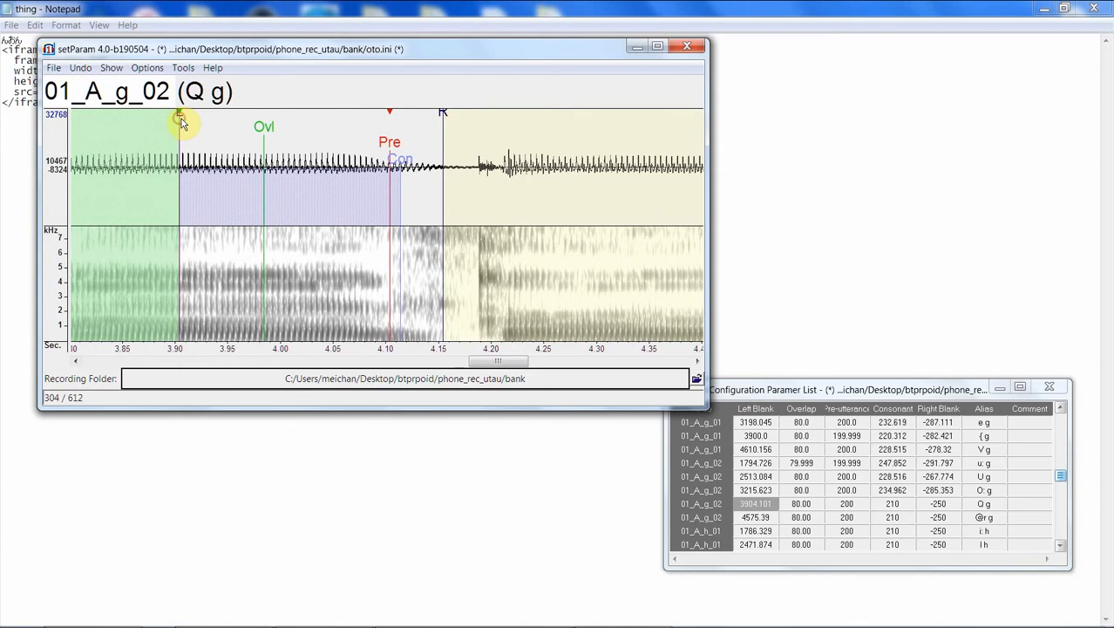
drag(442, 114, 471, 116)
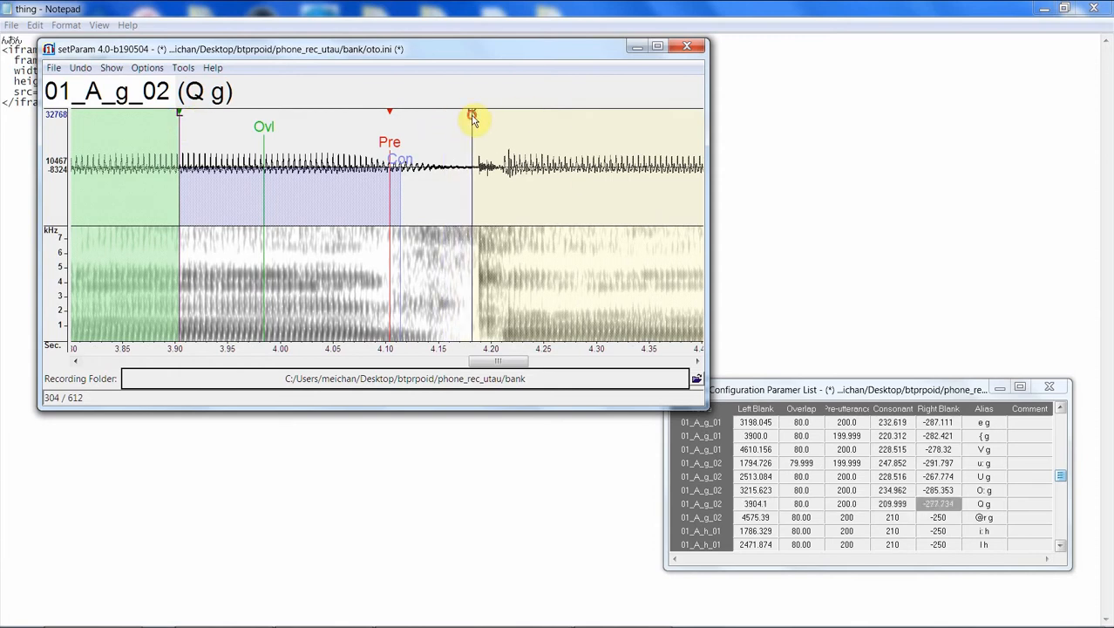
drag(403, 162, 435, 162)
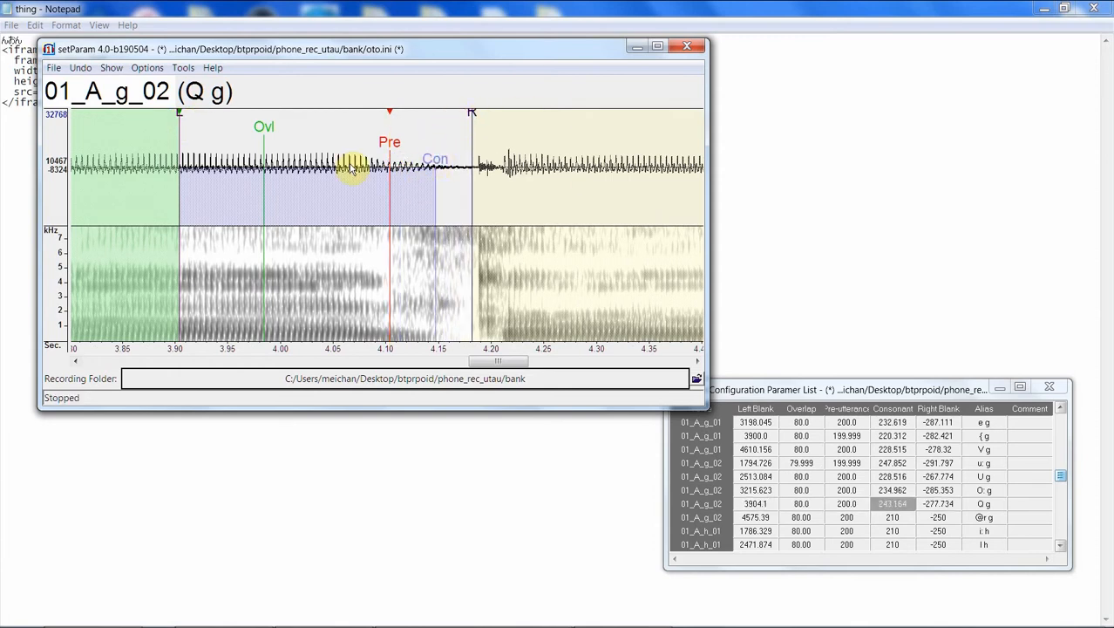
Step: Adjust the "@r g" entry's markers to a left blank of about 4596.7, consonant about 250.8 and right blank about -283.6
key(Down)
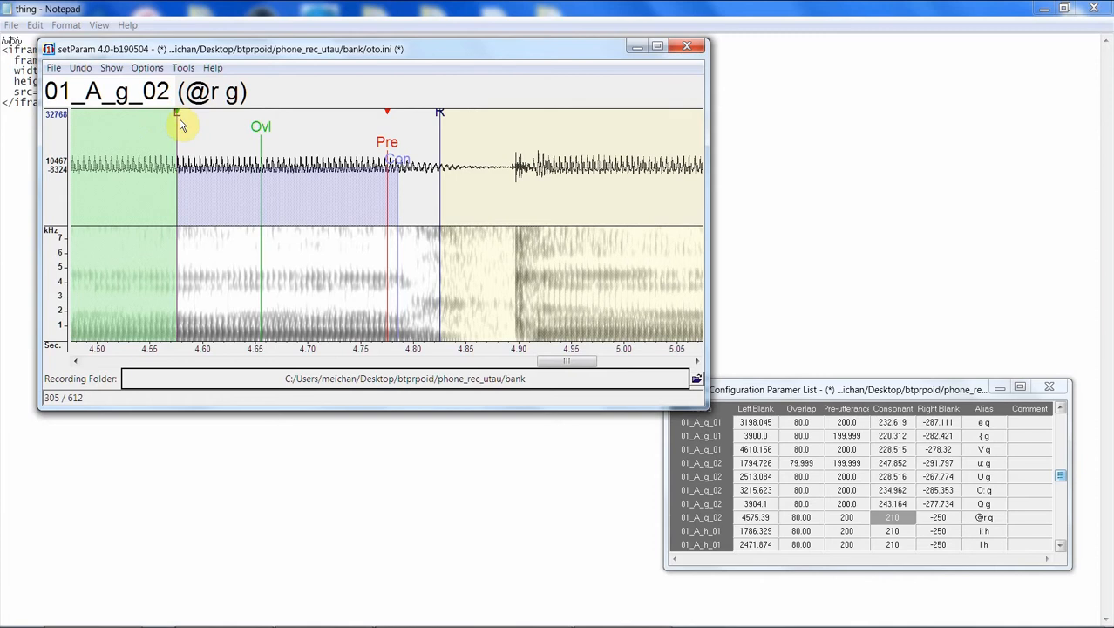
drag(185, 120, 208, 119)
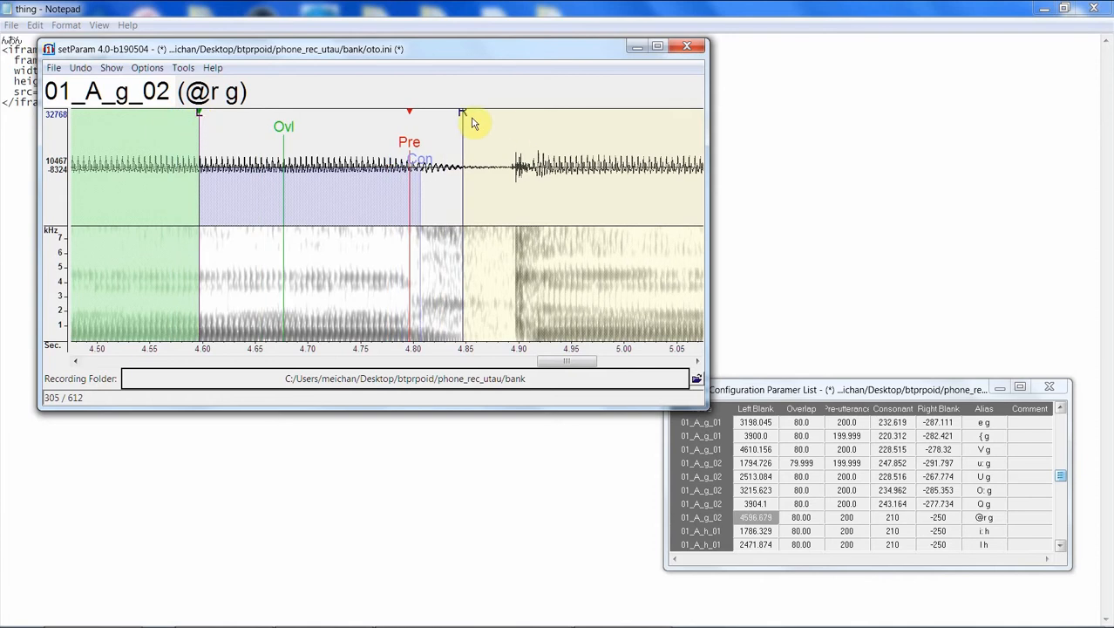
mouse_move(496, 126)
mouse_down()
mouse_move(508, 119)
mouse_move(498, 114)
mouse_up()
mouse_move(420, 162)
mouse_down()
mouse_move(463, 155)
mouse_move(442, 186)
mouse_up()
click(382, 178)
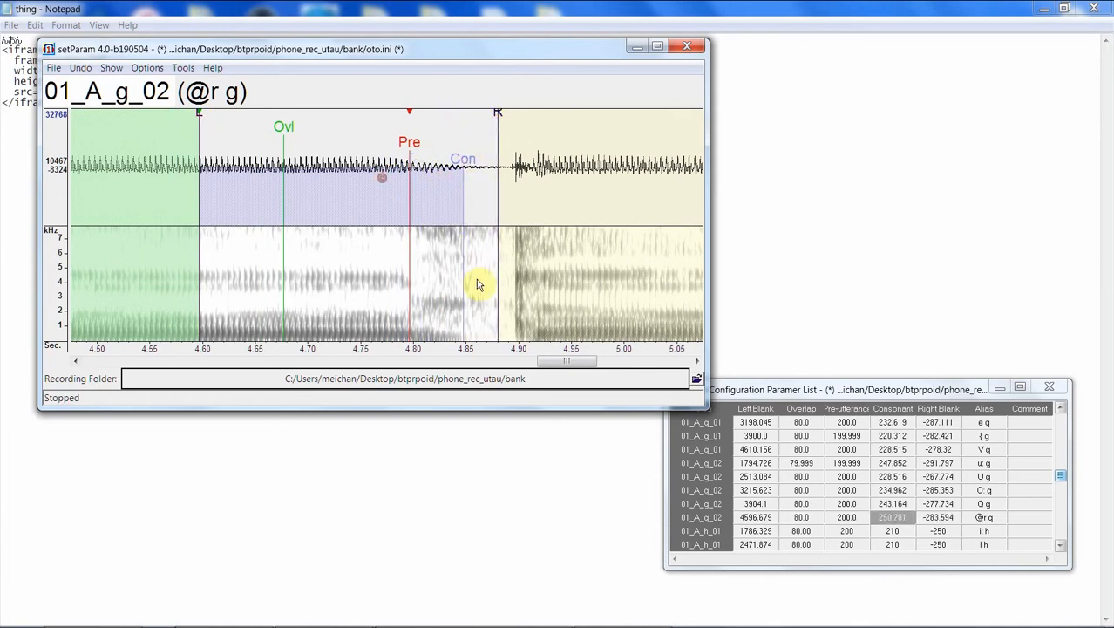
Step: Adjust the "i: h" entry's markers to a left blank of about 1850.4 and consonant about 218.0
key(Down)
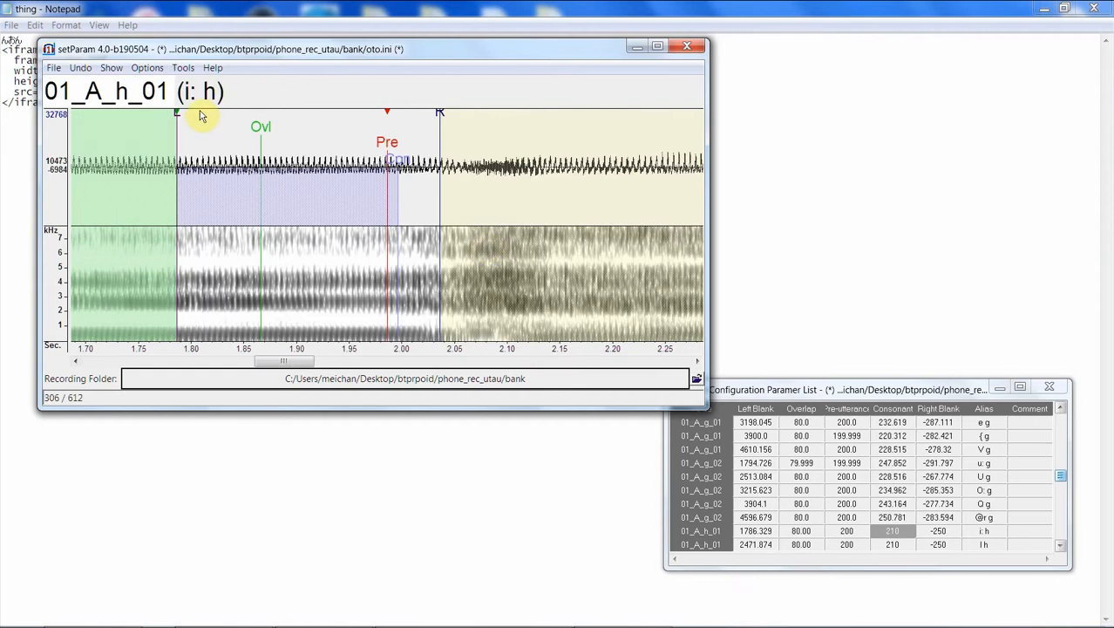
mouse_move(179, 111)
mouse_down()
mouse_move(257, 109)
mouse_move(244, 114)
mouse_up()
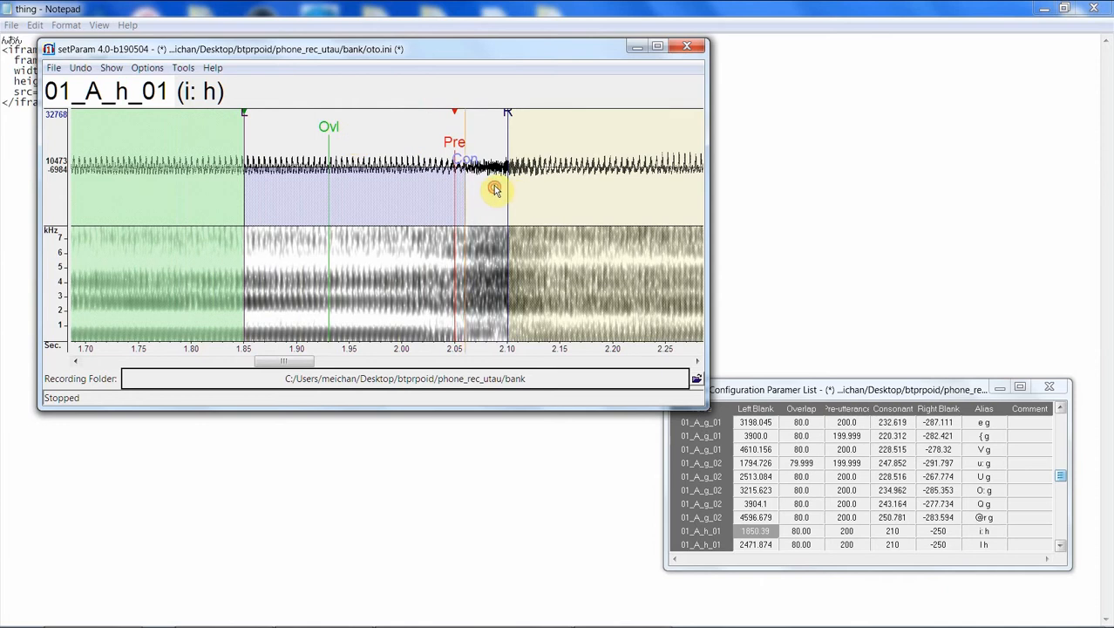
drag(495, 189, 474, 158)
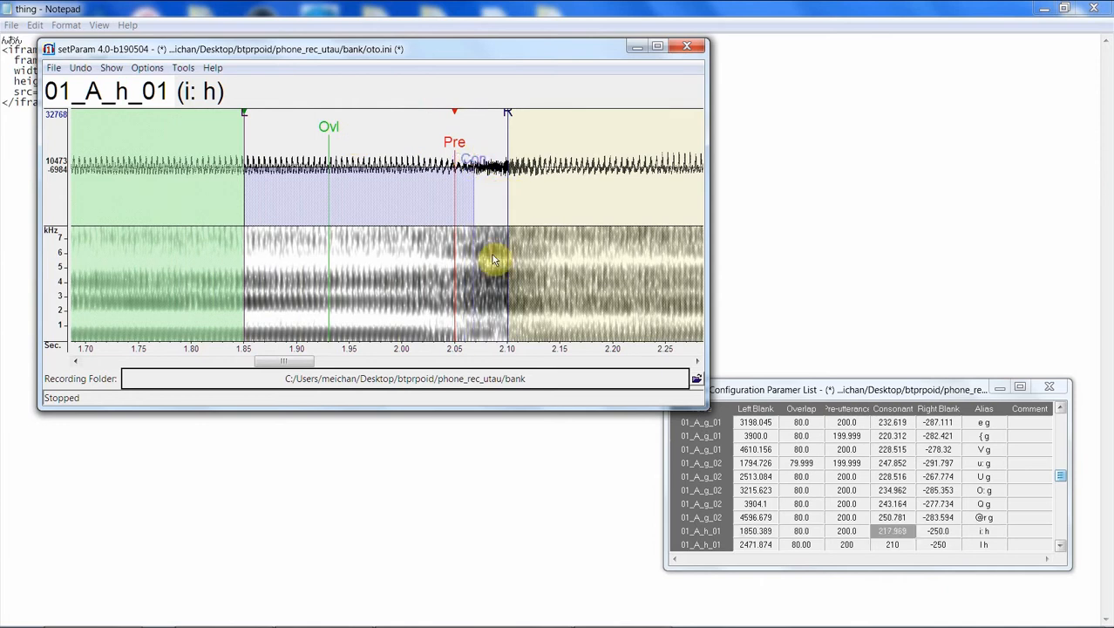
Step: Adjust the "I h" entry's markers to a left blank of about 2552.9 and consonant about 218.0
key(Down)
mouse_move(179, 112)
mouse_down()
mouse_move(346, 119)
mouse_move(265, 156)
mouse_up()
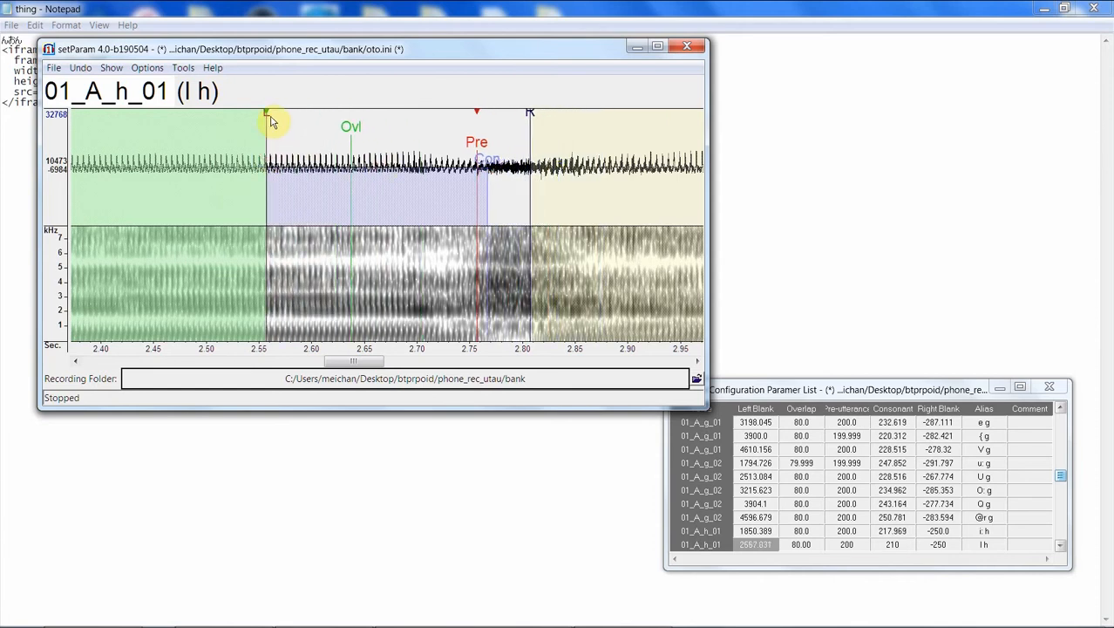
drag(271, 122, 264, 124)
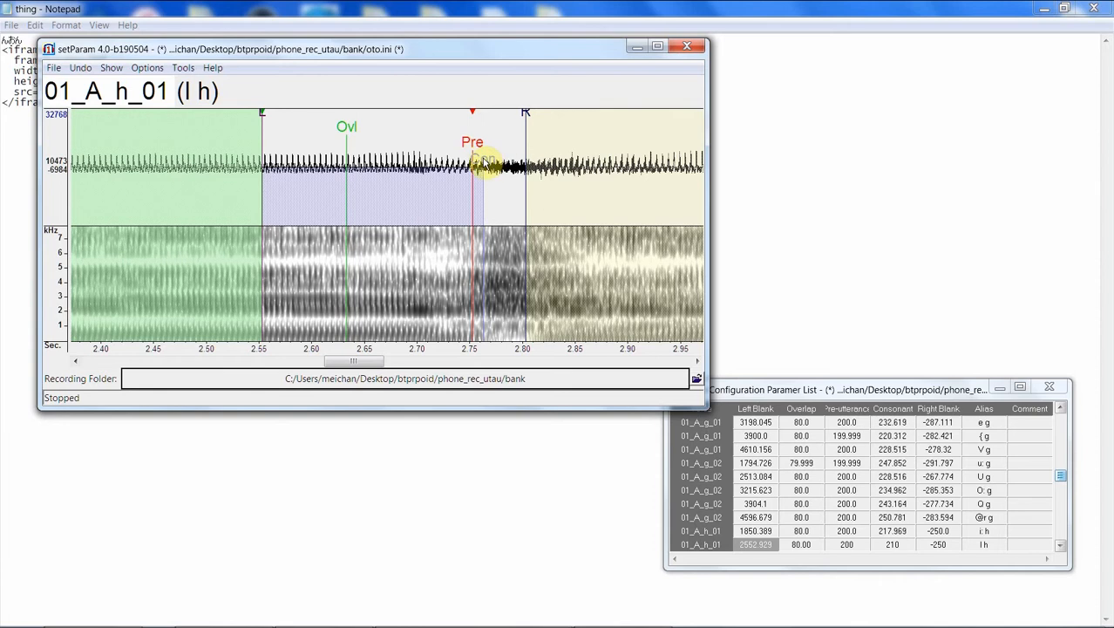
drag(492, 157, 499, 164)
Step: Adjust the "e h" entry's markers to a left blank of about 3237.9, consonant about 240.2 and right blank about -287.1
key(Down)
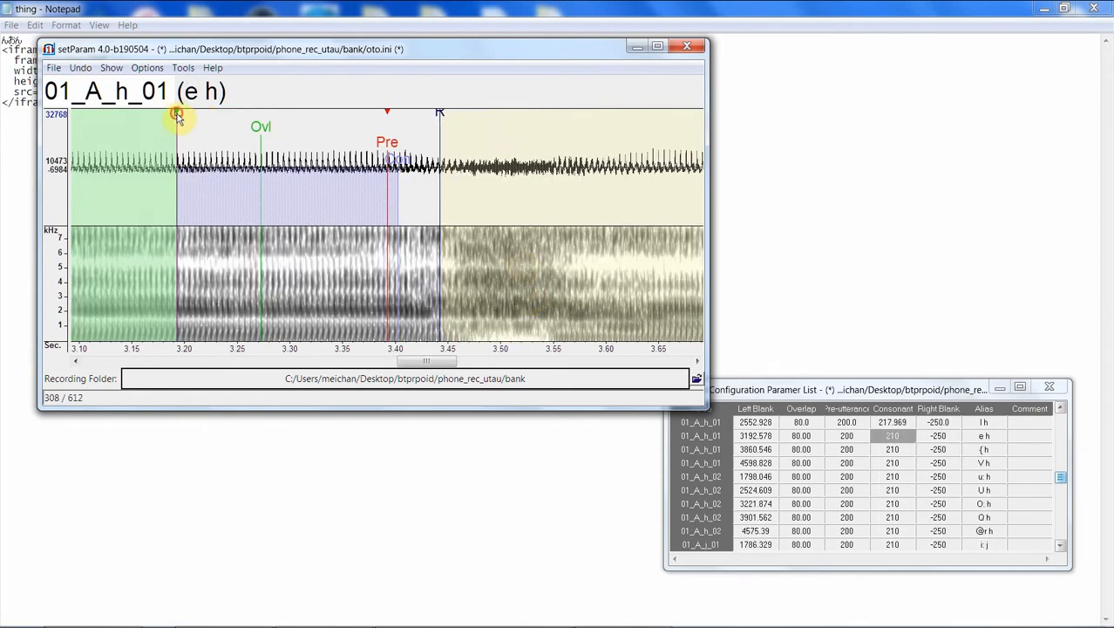
mouse_move(177, 116)
mouse_down()
mouse_move(226, 118)
mouse_move(234, 129)
mouse_up()
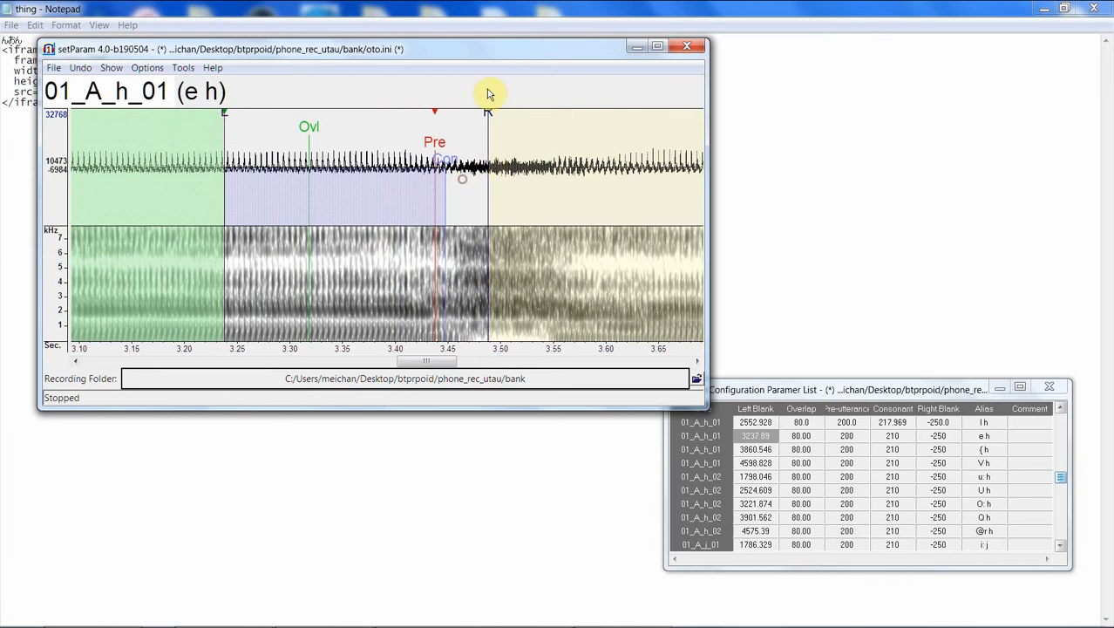
drag(491, 116, 526, 117)
drag(428, 184, 470, 173)
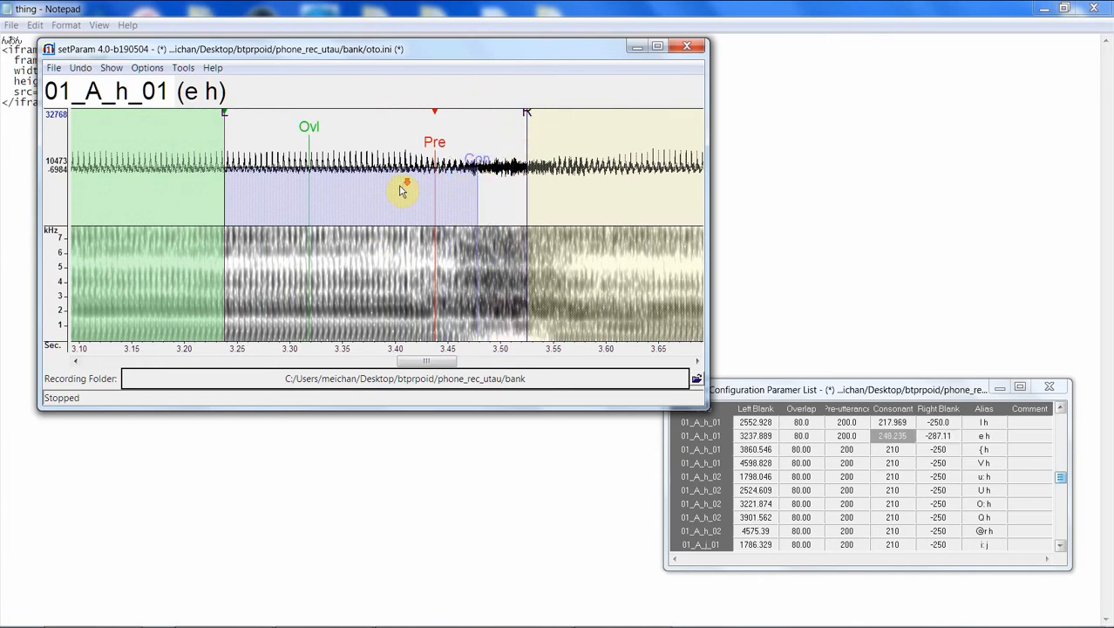
Step: Adjust the "{ h" entry's markers to a left blank of about 3893.0, consonant about 242.6 and right blank about -297.1
key(Down)
drag(179, 120, 210, 122)
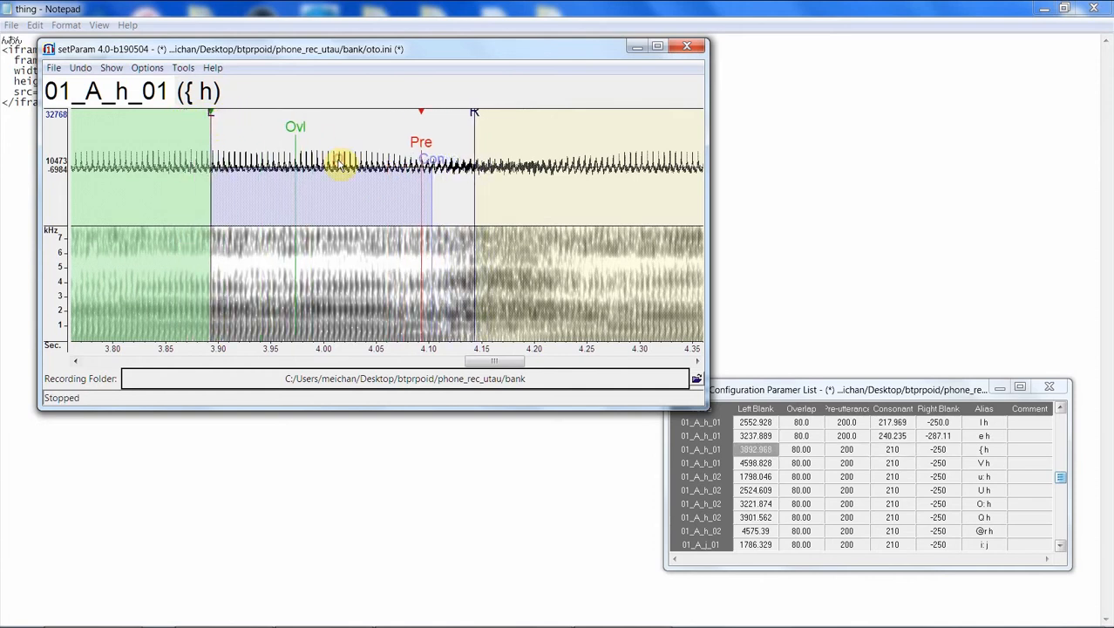
drag(477, 116, 525, 117)
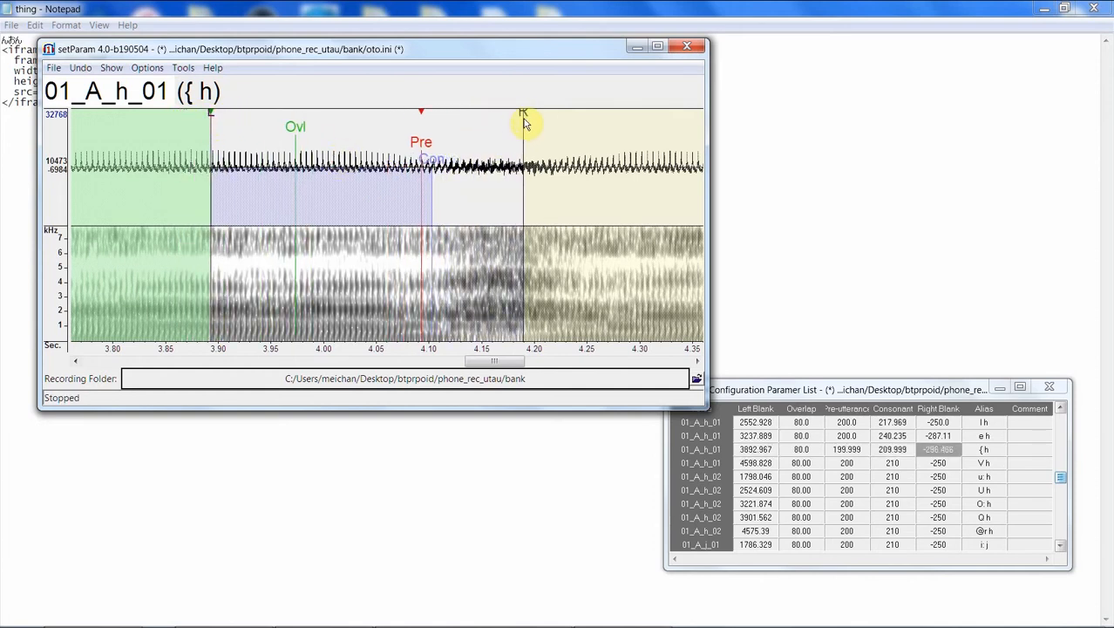
drag(432, 162, 467, 161)
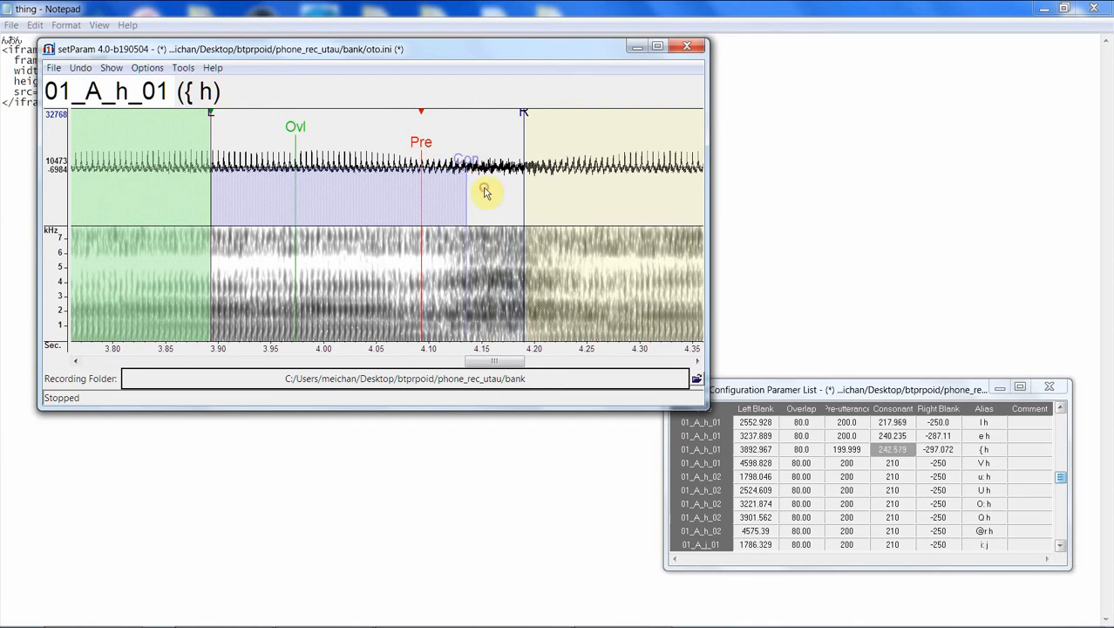
Step: Adjust the "V h" entry's markers to a left blank of about 4634.2 and consonant about 219.7
key(Down)
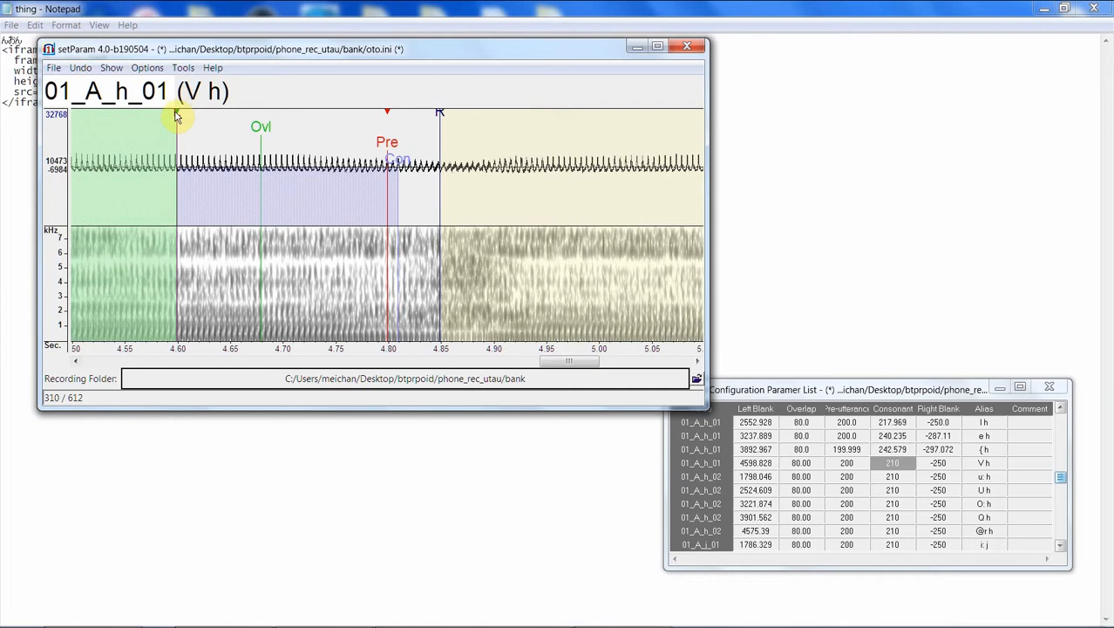
drag(180, 121, 214, 114)
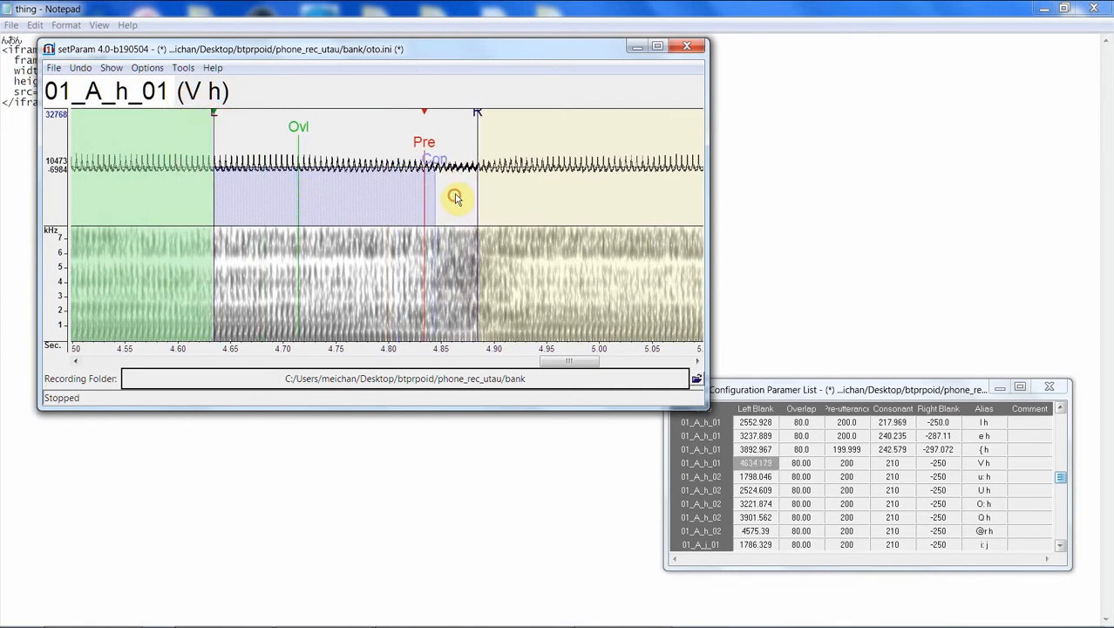
drag(454, 198, 449, 171)
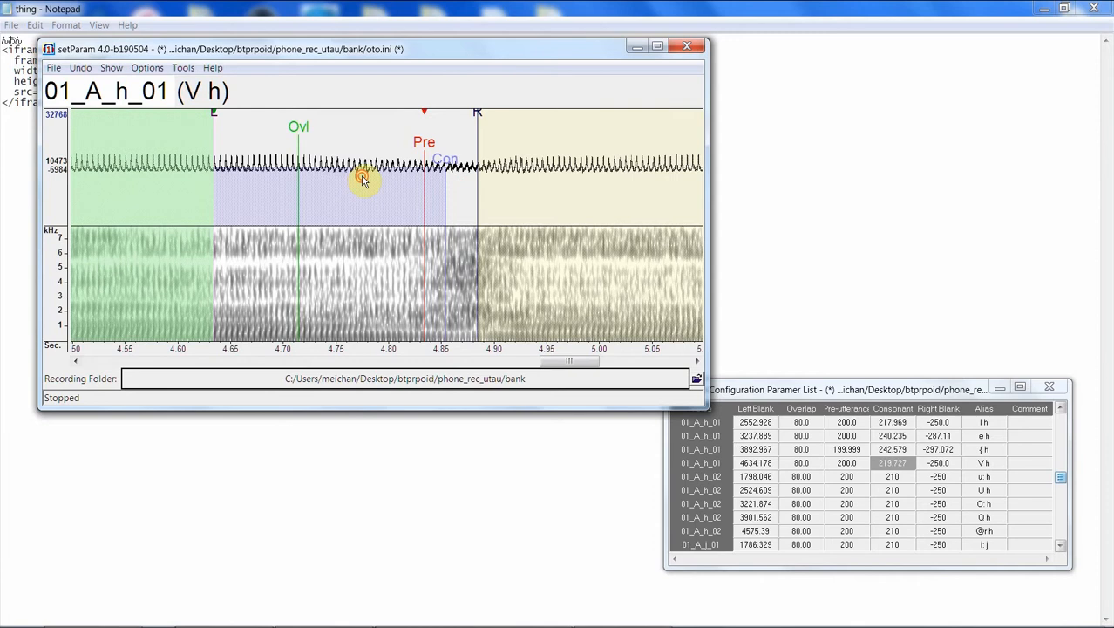
Step: Adjust the "u: h" entry's markers to a left blank of about 1780.7 and consonant about 219.7
key(Down)
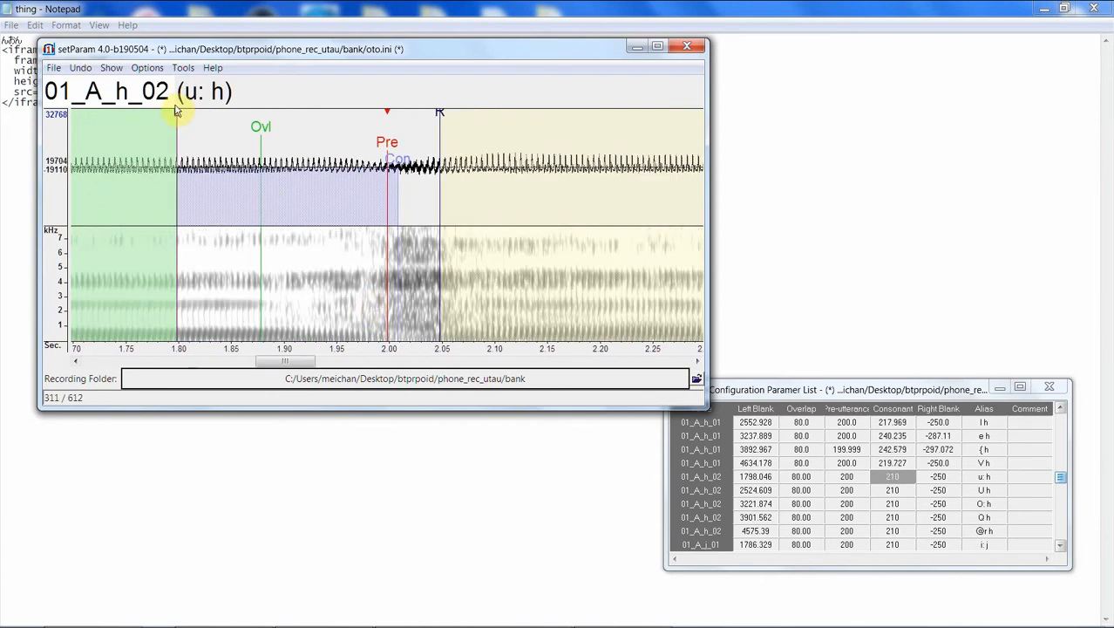
drag(179, 106, 149, 130)
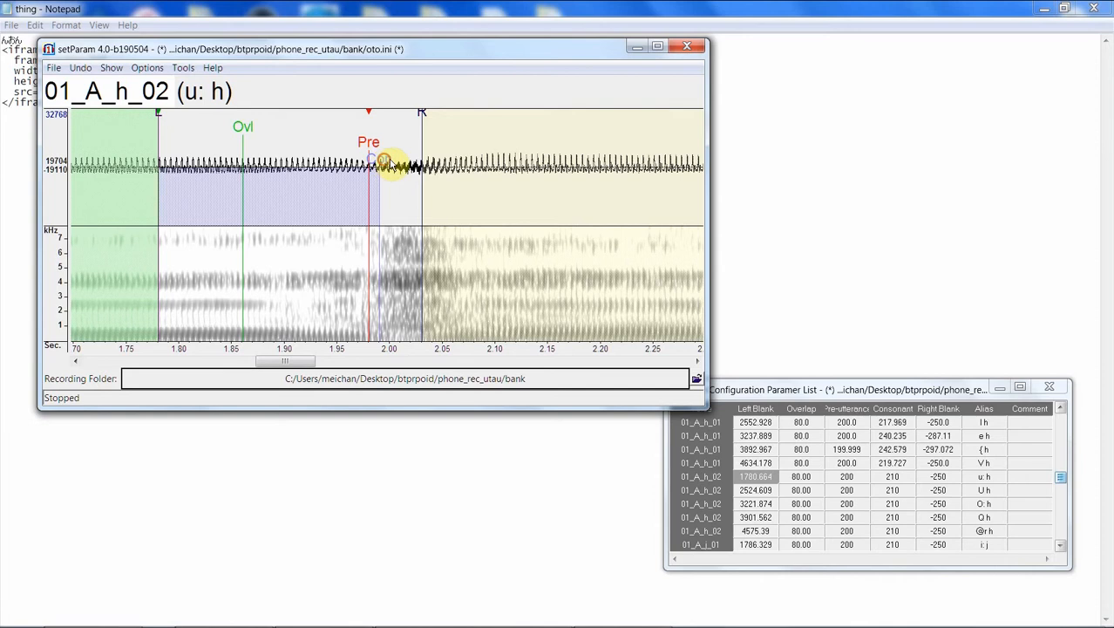
drag(384, 162, 418, 187)
Step: Adjust the "U h" entry's markers to a left blank of about 2477.3, consonant about 218.6 and right blank about -261.3
key(Down)
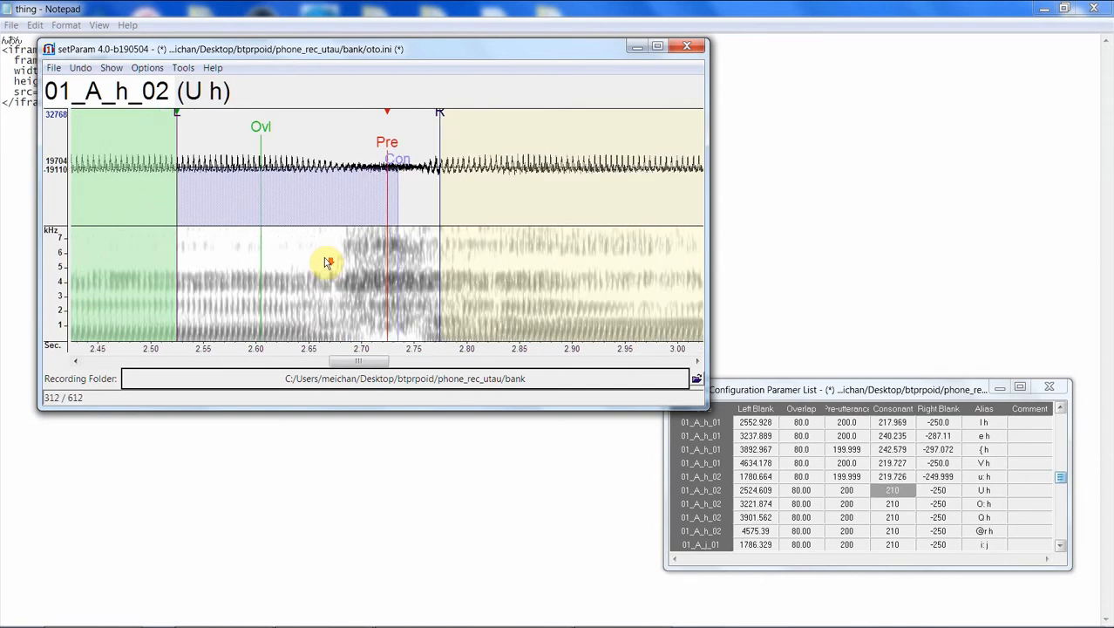
mouse_move(177, 116)
mouse_down()
mouse_move(129, 119)
mouse_move(127, 133)
mouse_up()
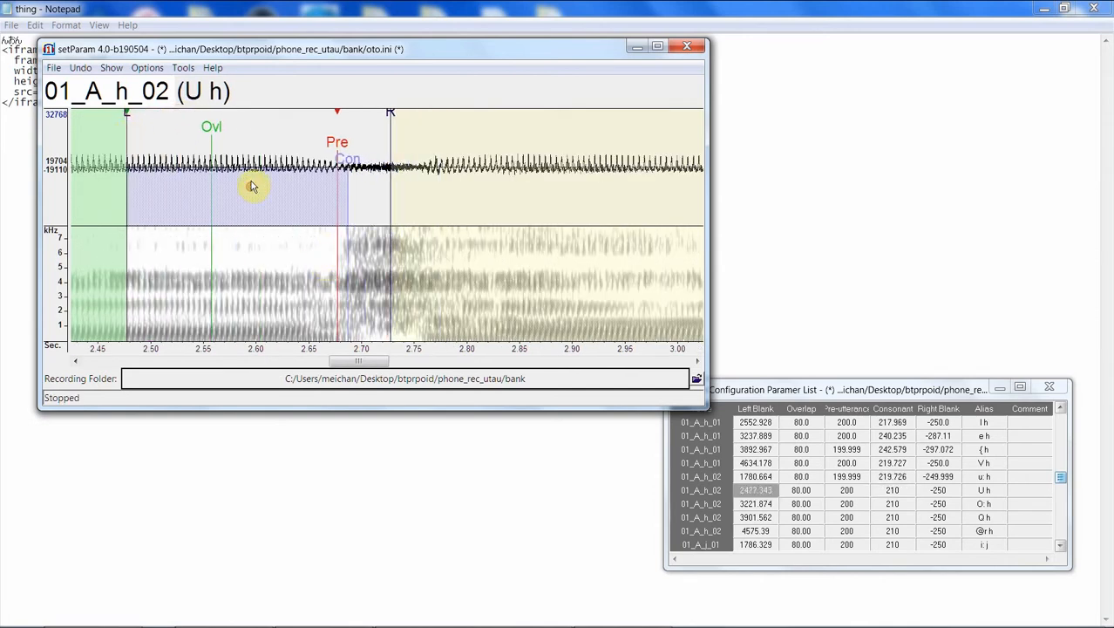
drag(391, 122, 402, 113)
drag(348, 164, 358, 168)
Step: Adjust the "O: h" entry's markers to a left blank of about 3223.8 and consonant about 223.2
key(Down)
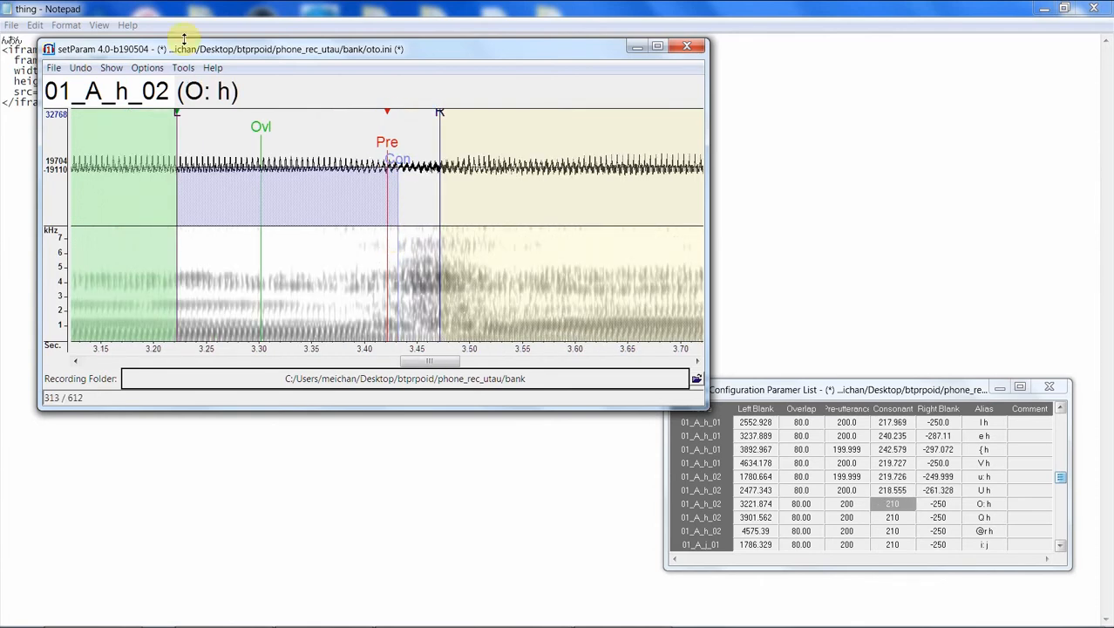
click(177, 113)
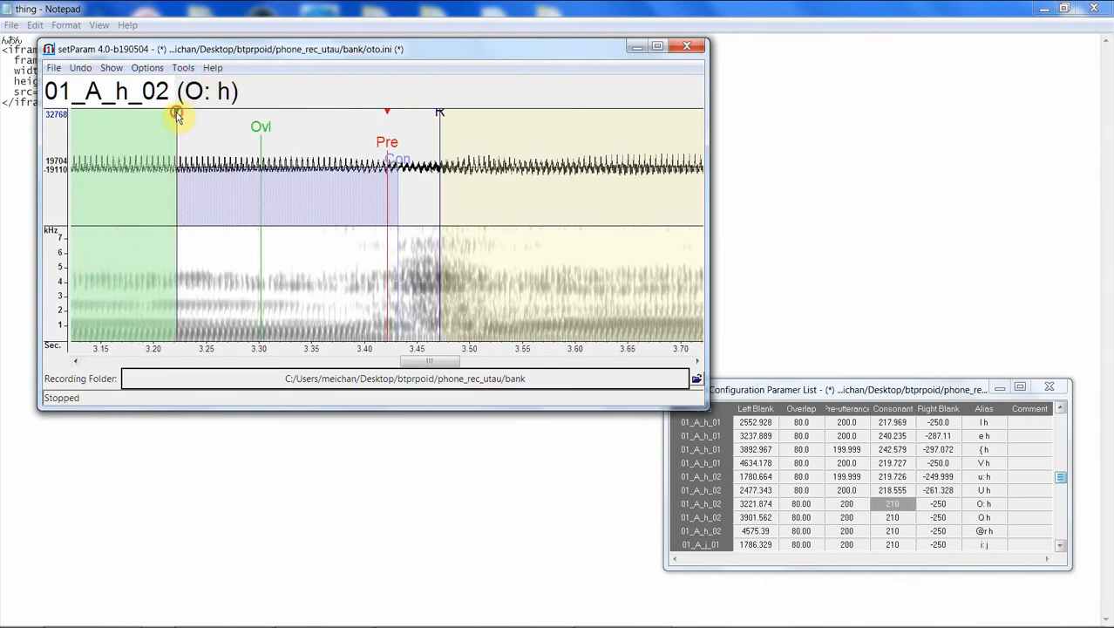
drag(177, 116, 187, 115)
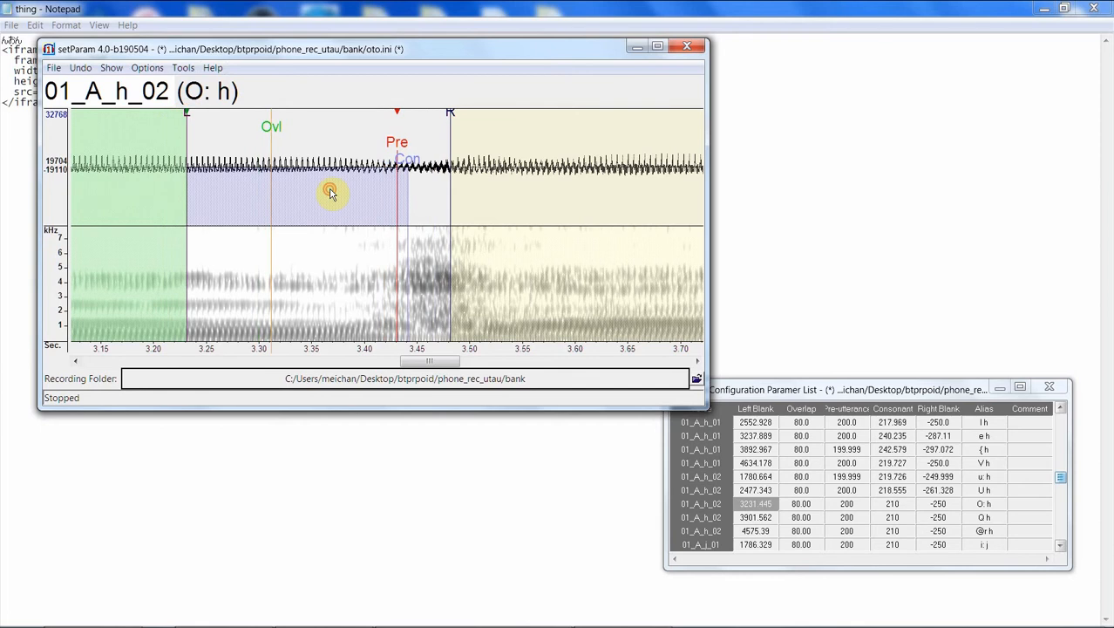
click(182, 112)
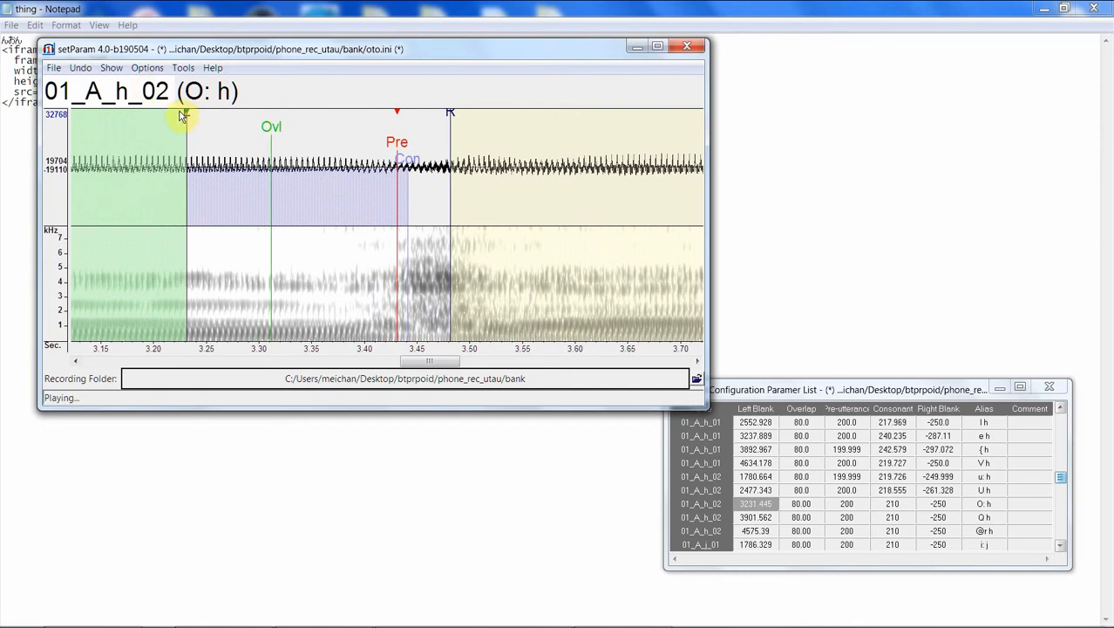
drag(187, 116, 178, 115)
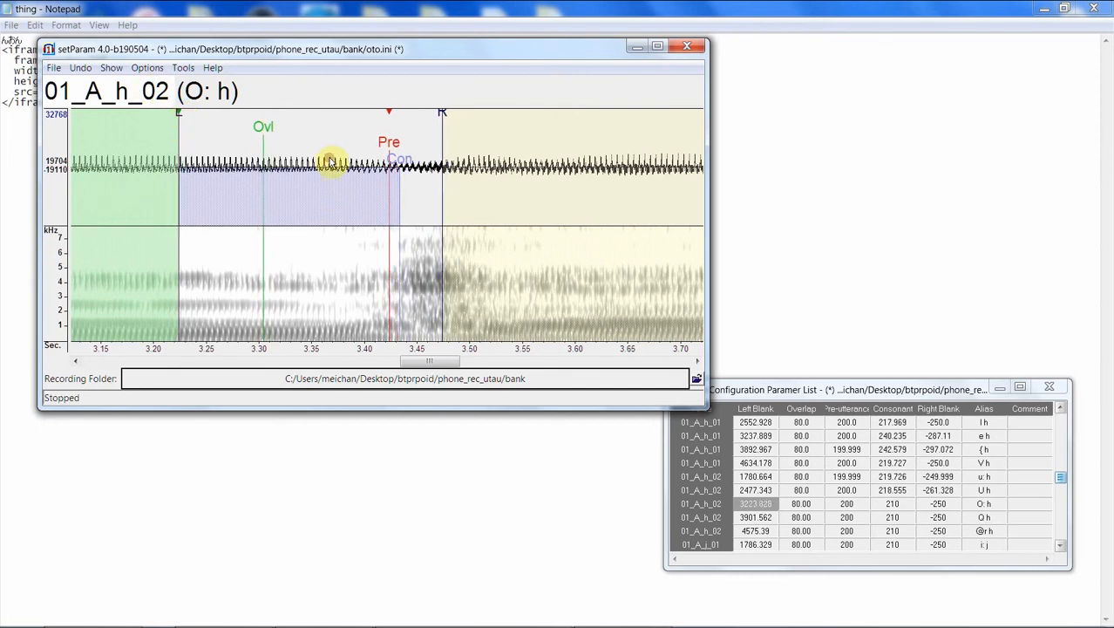
drag(399, 160, 413, 162)
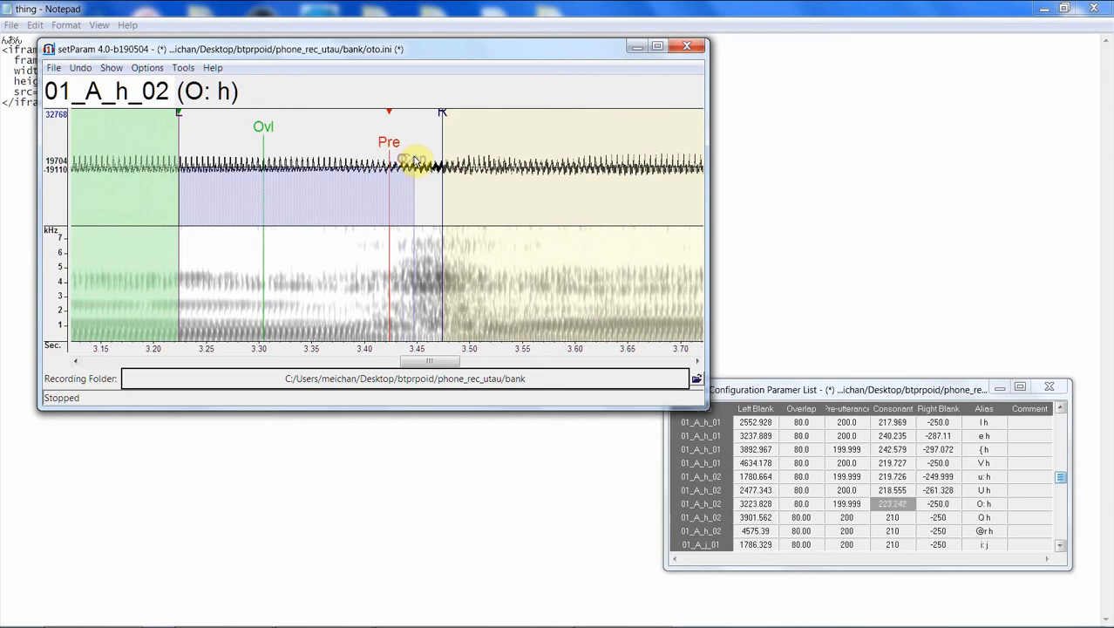
Step: Adjust the "Q h" entry's markers to a left blank of about 3895.3, consonant about 235.0 and right blank about -272.5
key(Down)
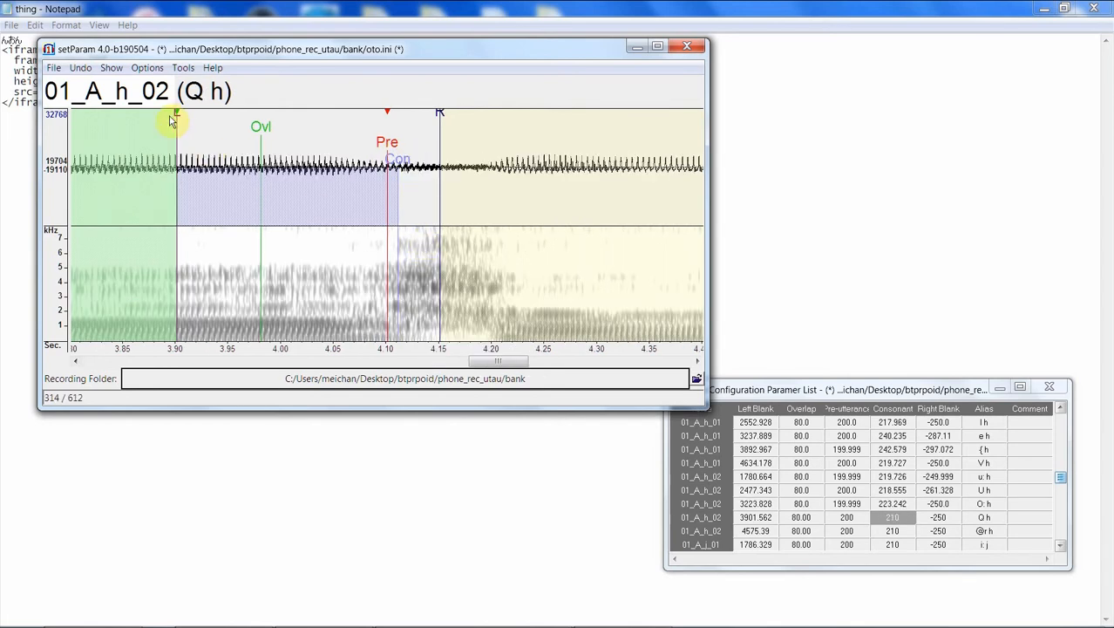
drag(176, 119, 172, 125)
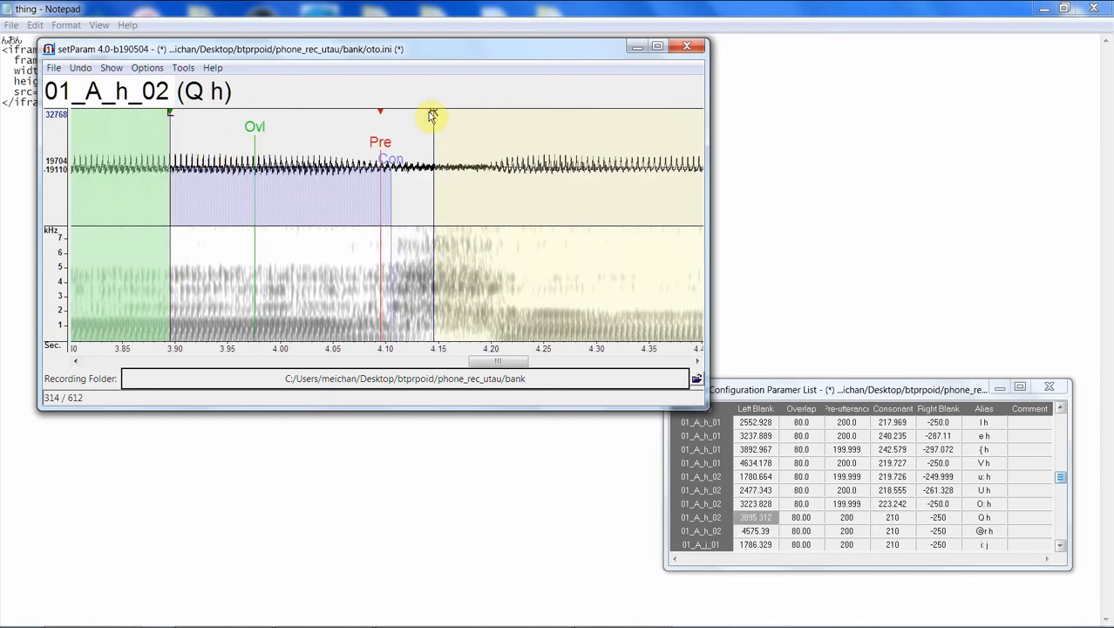
drag(432, 114, 457, 114)
drag(409, 160, 418, 161)
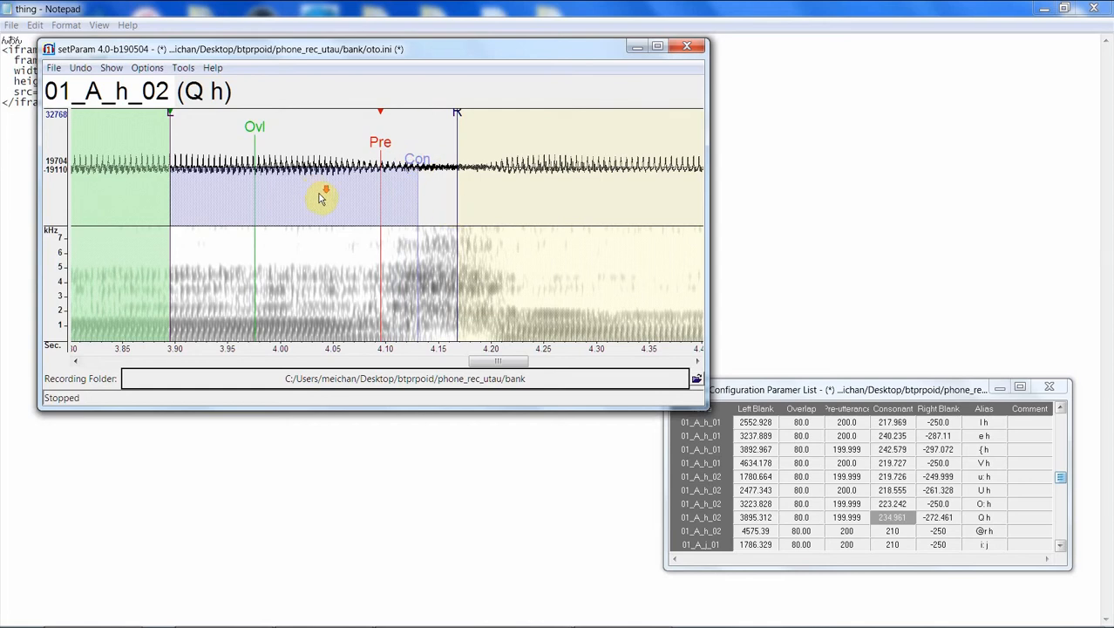
Step: Adjust the "@r h" entry's markers to a left blank of about 4633.6, consonant about 250.2 and right blank about -289.5
key(Down)
mouse_move(172, 129)
mouse_down()
mouse_move(261, 119)
mouse_move(240, 133)
mouse_up()
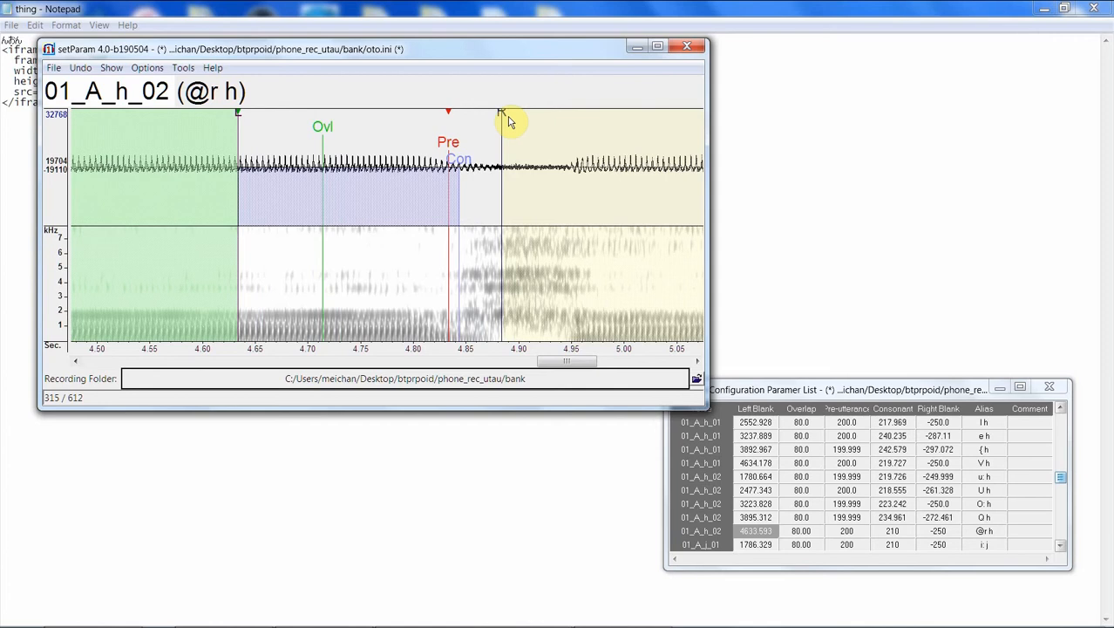
drag(510, 122, 542, 118)
drag(458, 160, 503, 165)
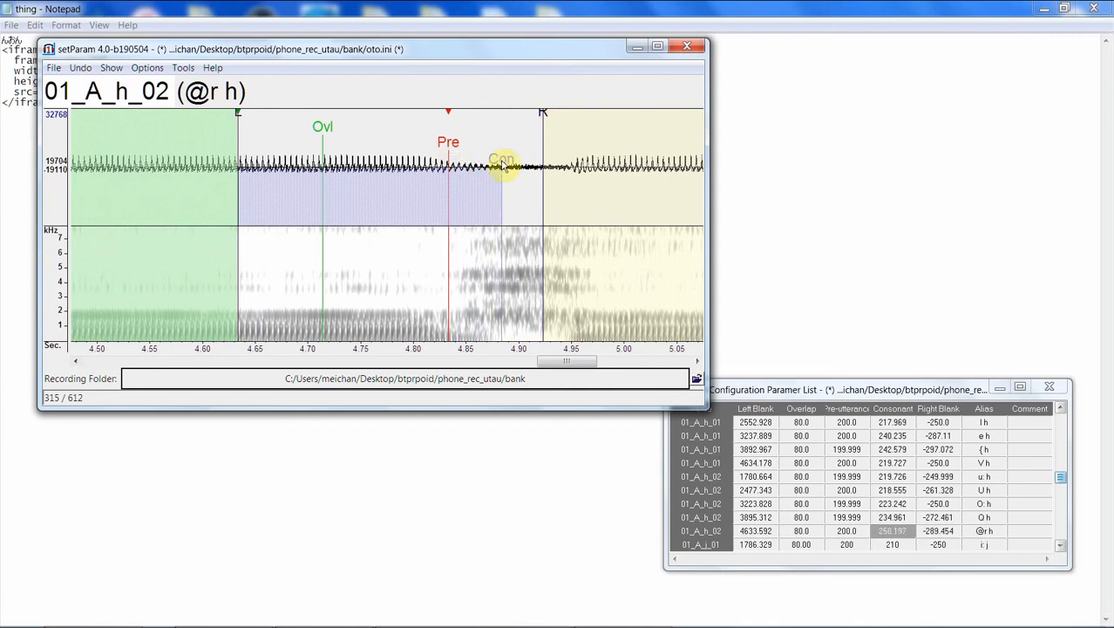
click(532, 195)
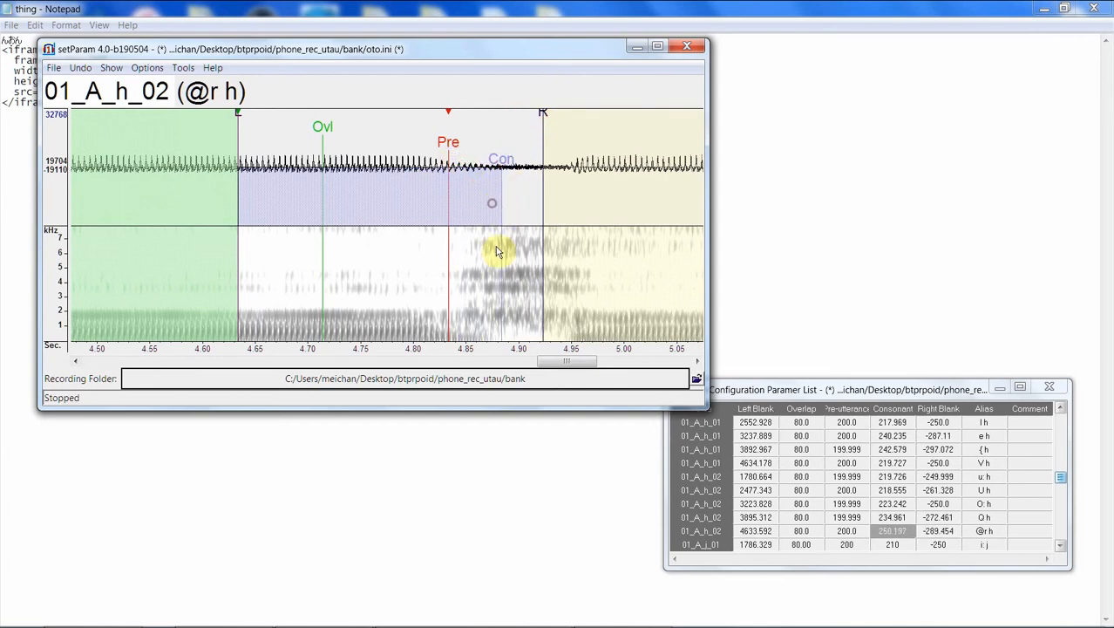
Step: Adjust the "i: j" entry's markers to a left blank of about 1942.4 and consonant about 216.8
scroll(503, 314, down, 1)
scroll(502, 314, down, 1)
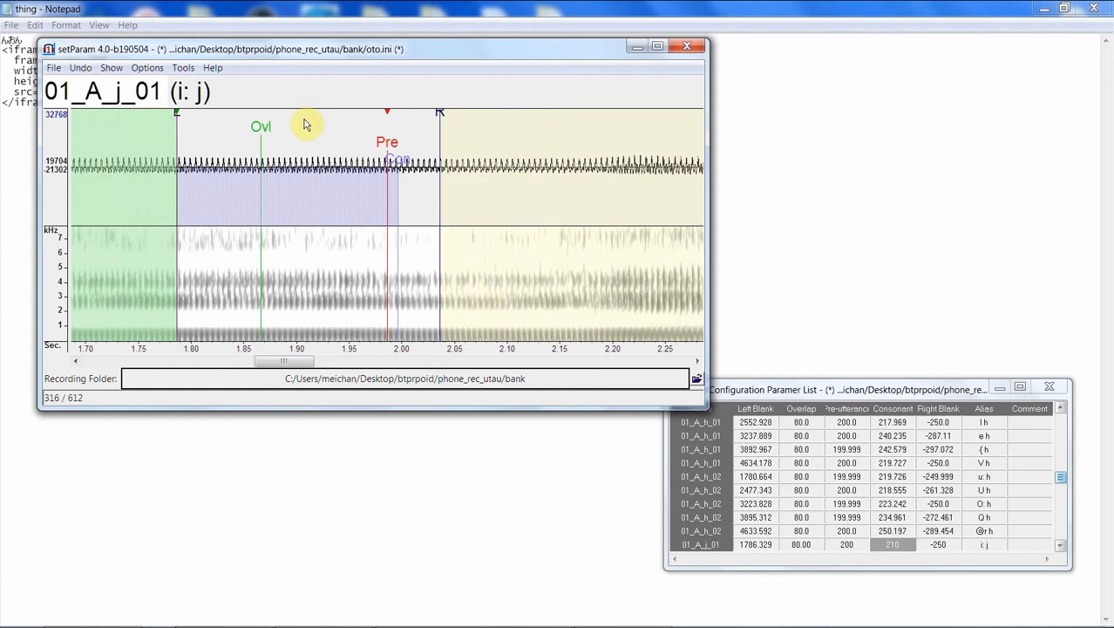
mouse_move(179, 119)
mouse_down()
mouse_move(263, 116)
mouse_move(171, 122)
mouse_up()
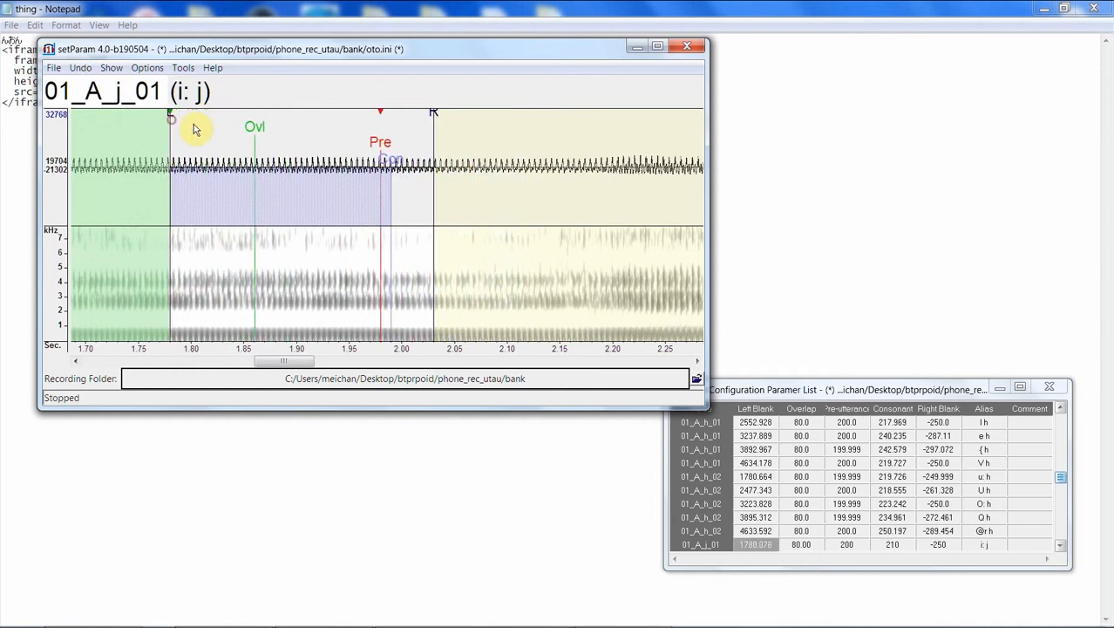
click(495, 149)
click(493, 148)
drag(173, 120, 330, 85)
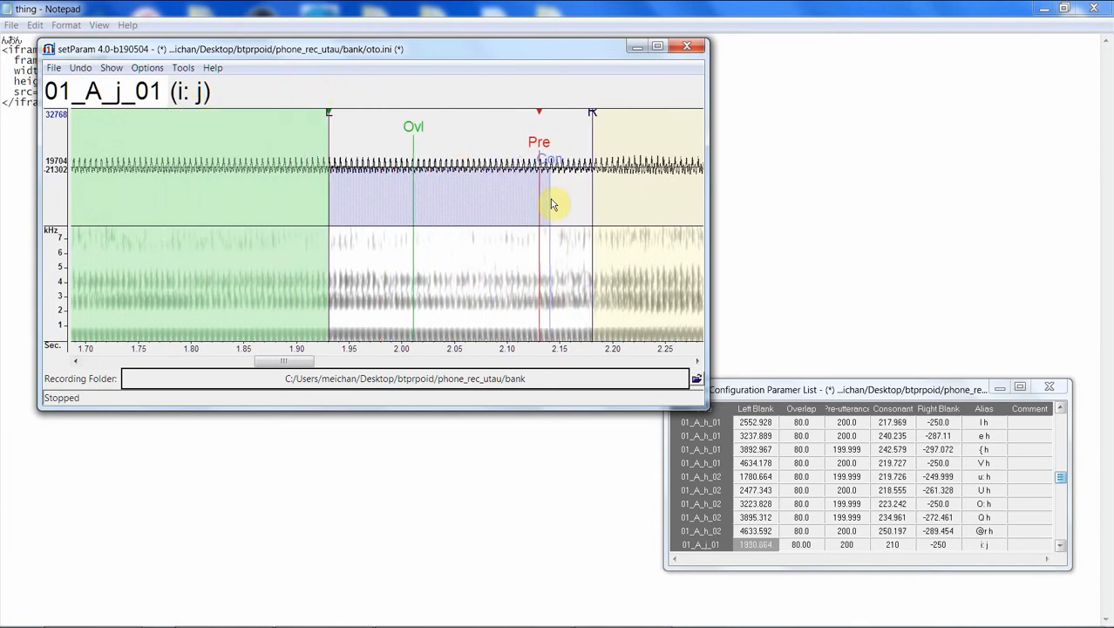
click(582, 201)
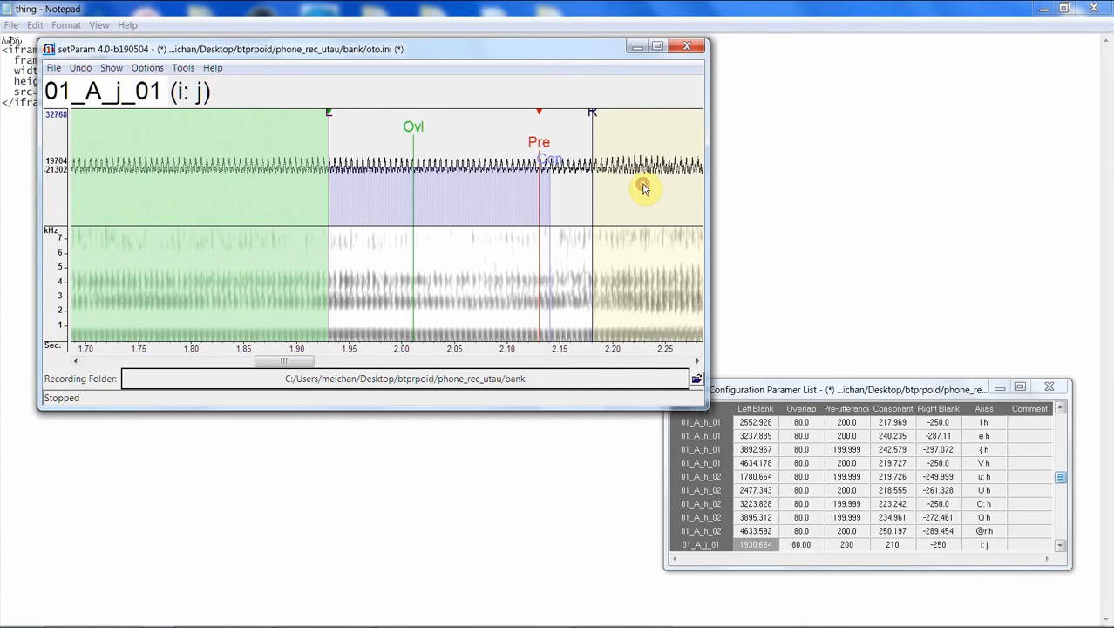
drag(330, 118, 343, 123)
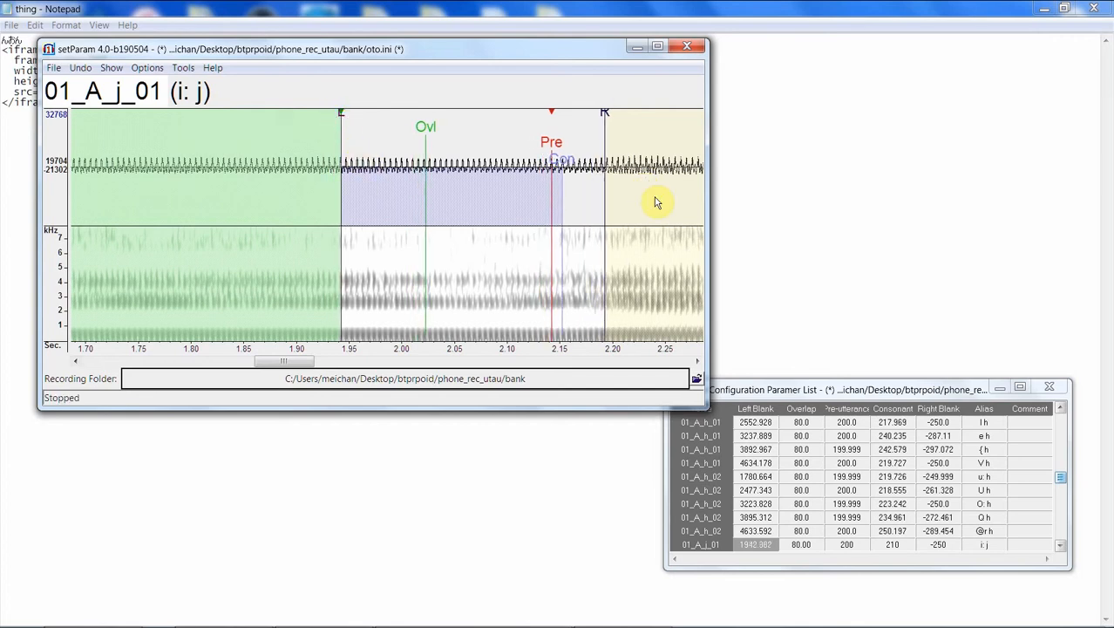
click(659, 195)
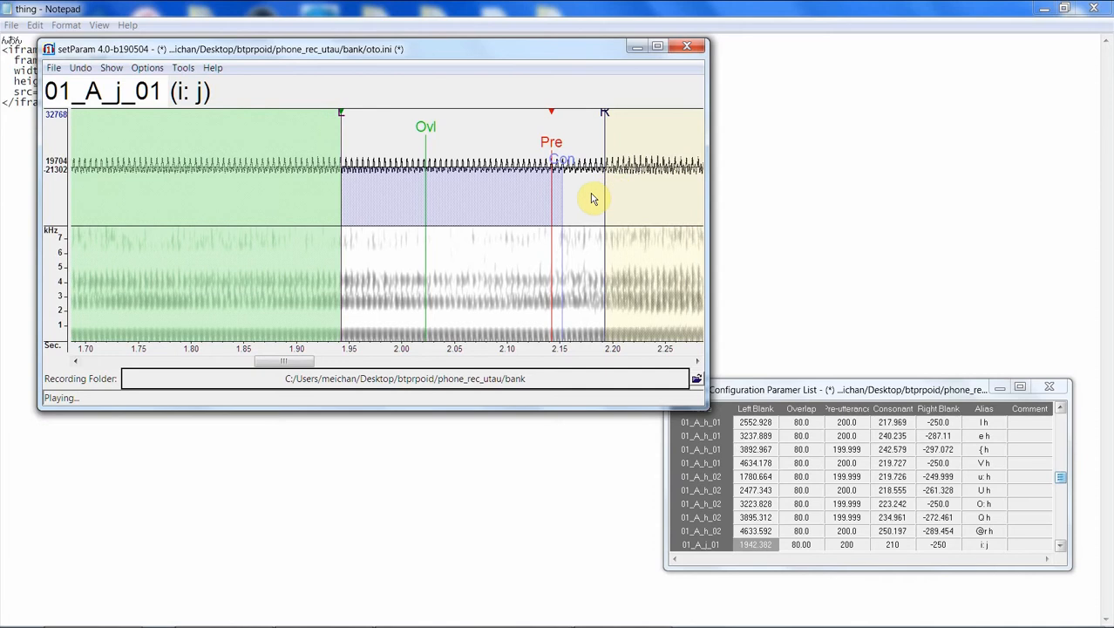
key(Down)
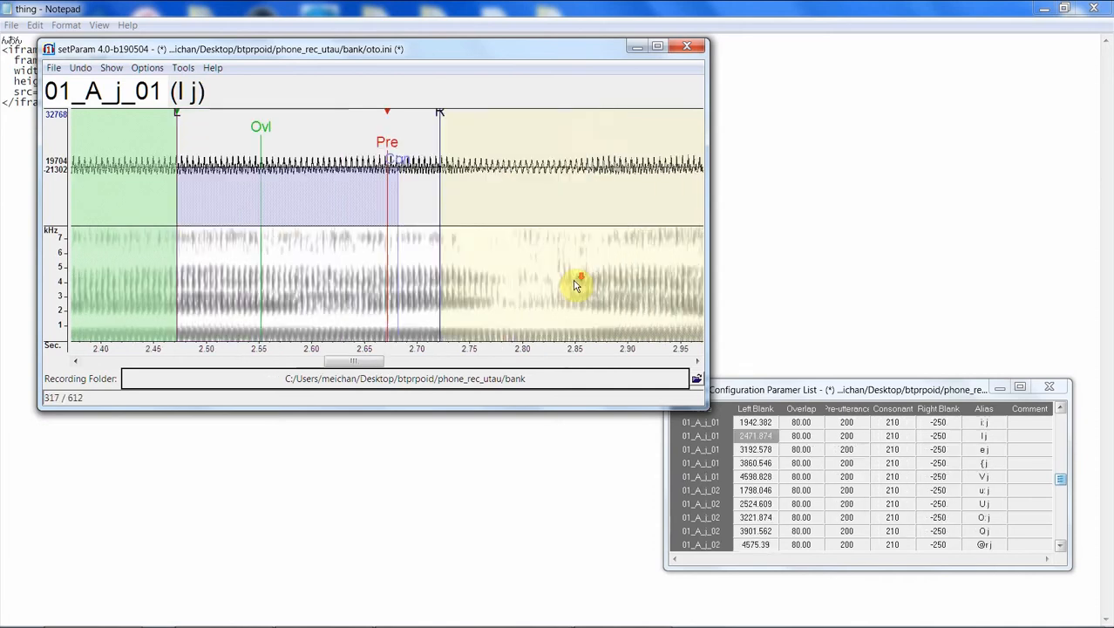
key(Up)
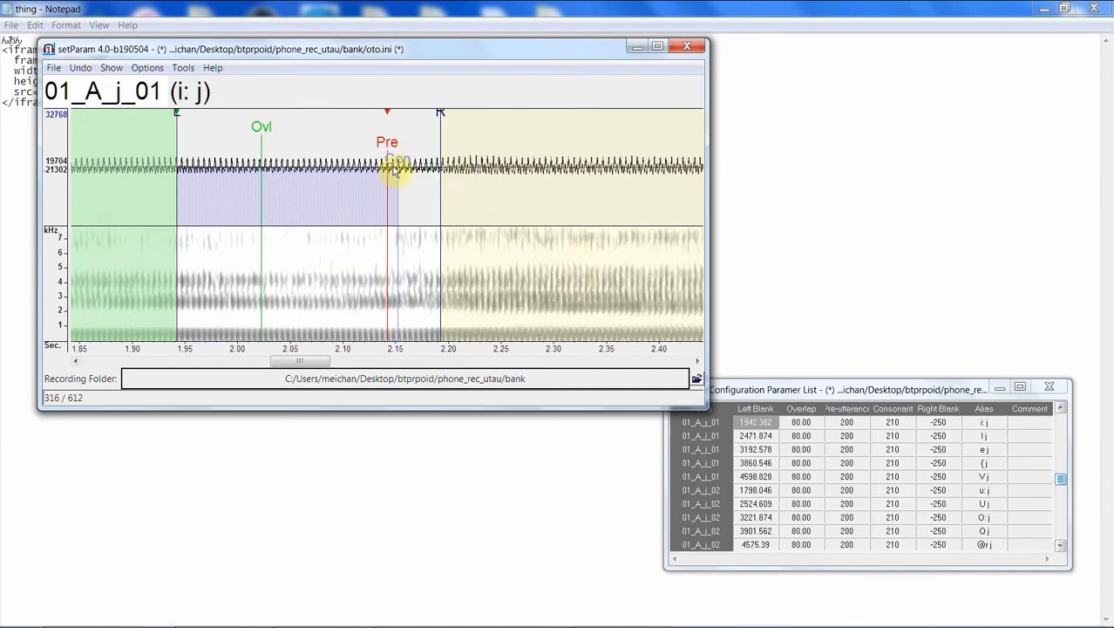
drag(394, 162, 406, 163)
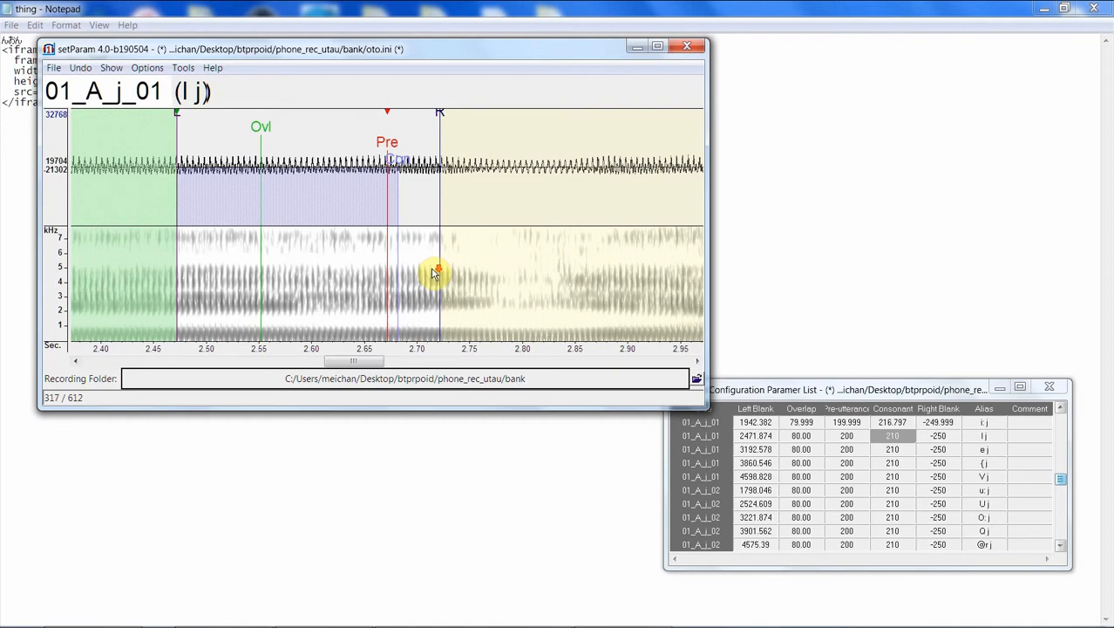
Step: Adjust the "I j" entry's markers to a left blank of about 2567.4, consonant about 228.5 and right blank about -281.8
key(Down)
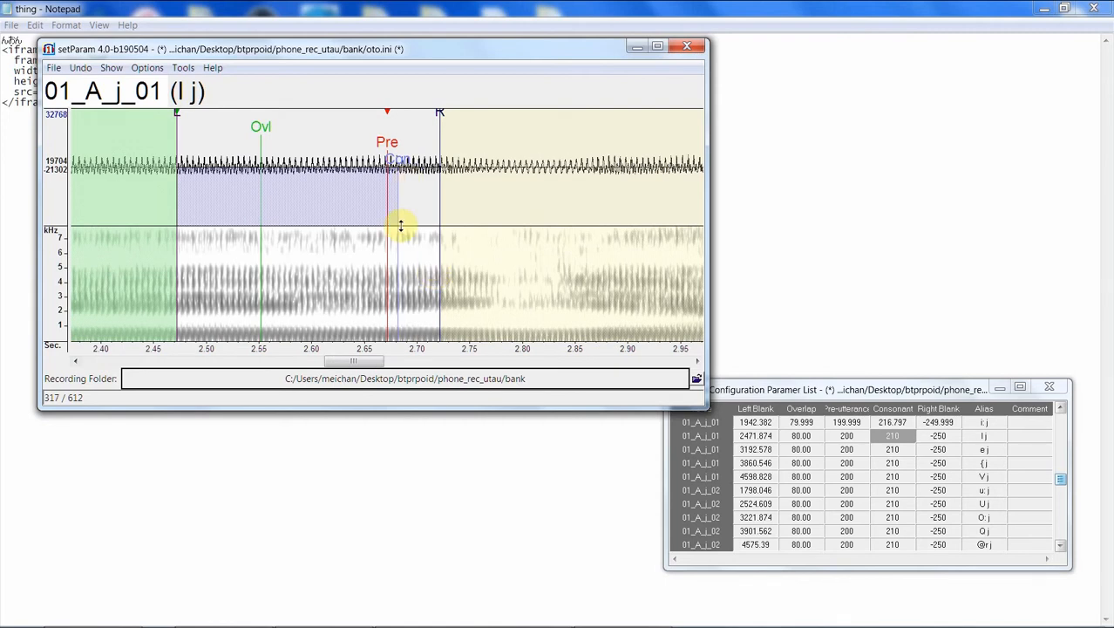
mouse_move(177, 118)
mouse_down()
mouse_move(300, 127)
mouse_move(276, 141)
mouse_up()
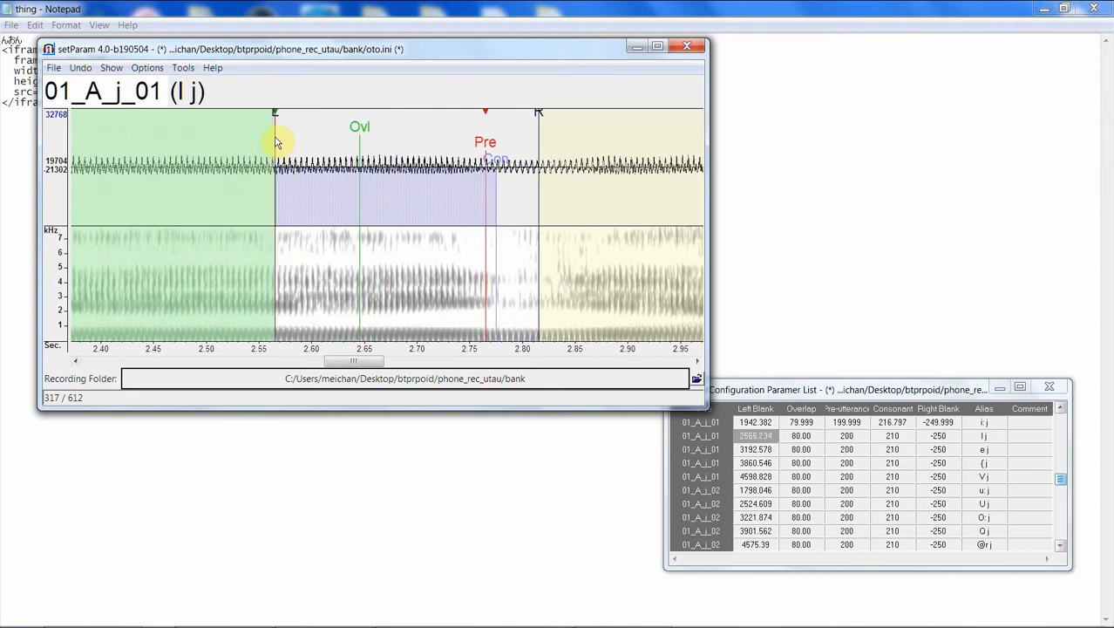
mouse_move(538, 114)
mouse_down()
mouse_move(567, 119)
mouse_move(556, 127)
mouse_move(572, 114)
mouse_up()
key(space)
key(space)
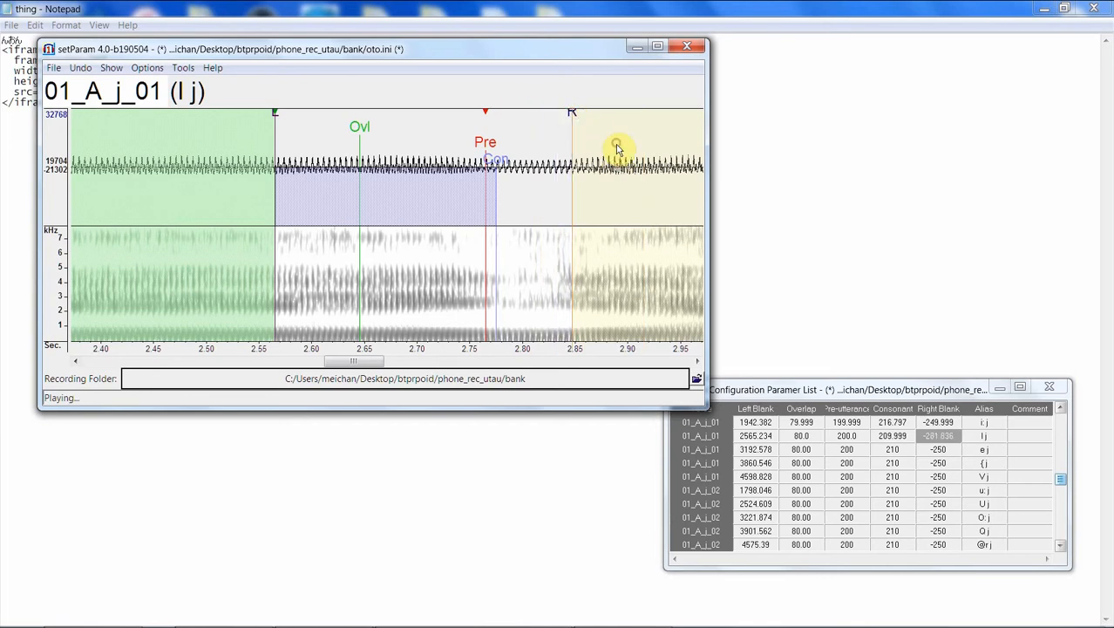
mouse_move(498, 157)
mouse_down()
mouse_move(515, 157)
mouse_move(489, 147)
mouse_up()
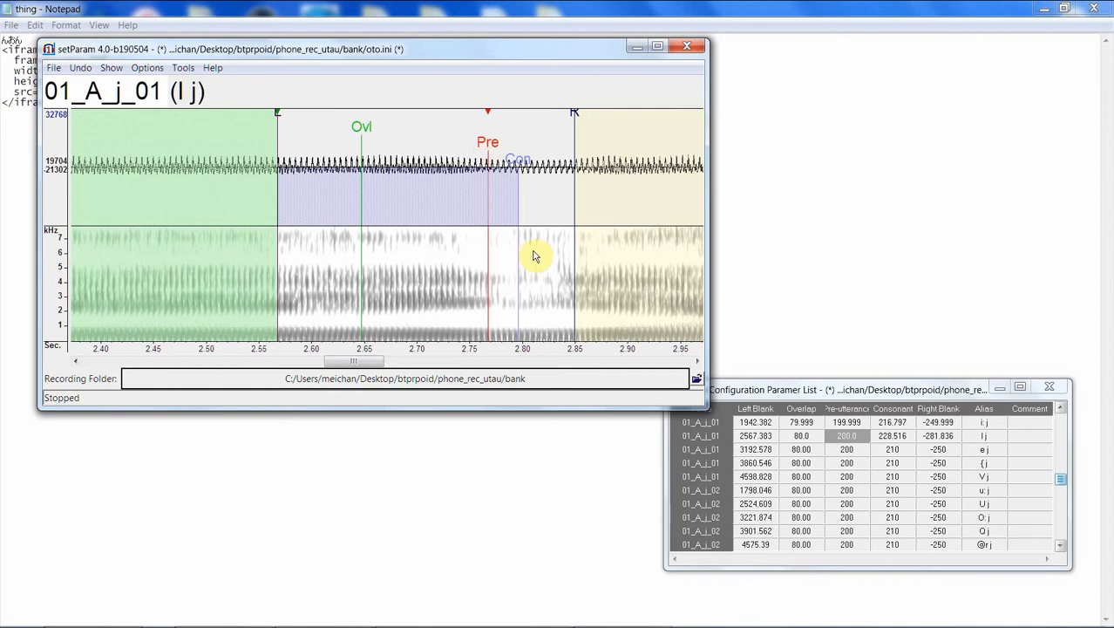
Step: Adjust the "e j" entry's markers to a left blank of about 3207.4, consonant about 246.1 and right blank about -318.8
scroll(544, 311, down, 1)
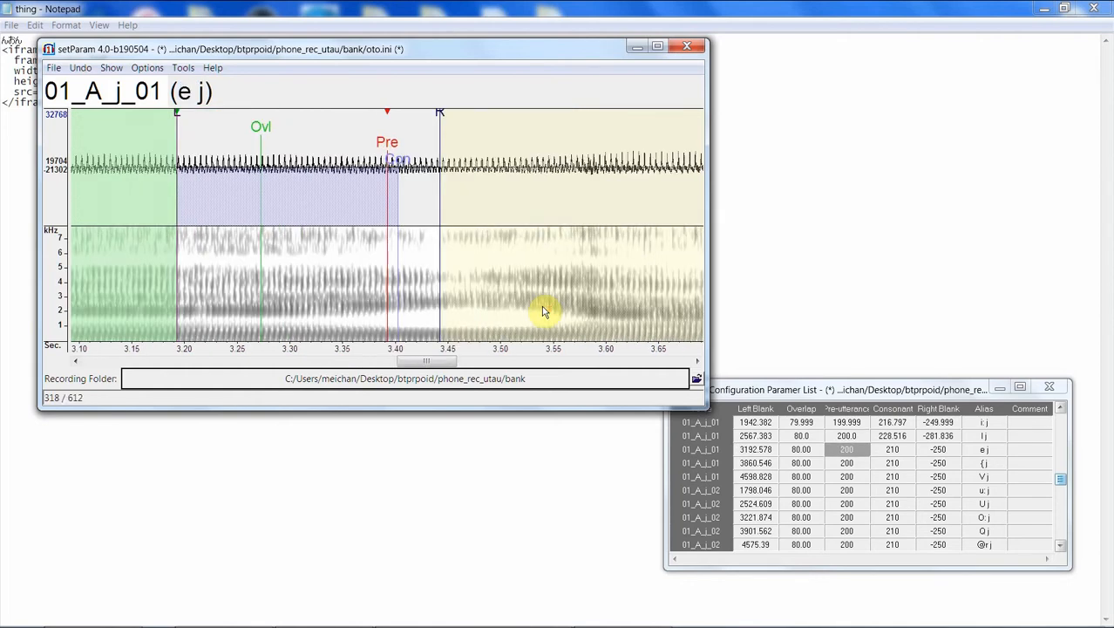
drag(175, 112, 211, 121)
click(566, 209)
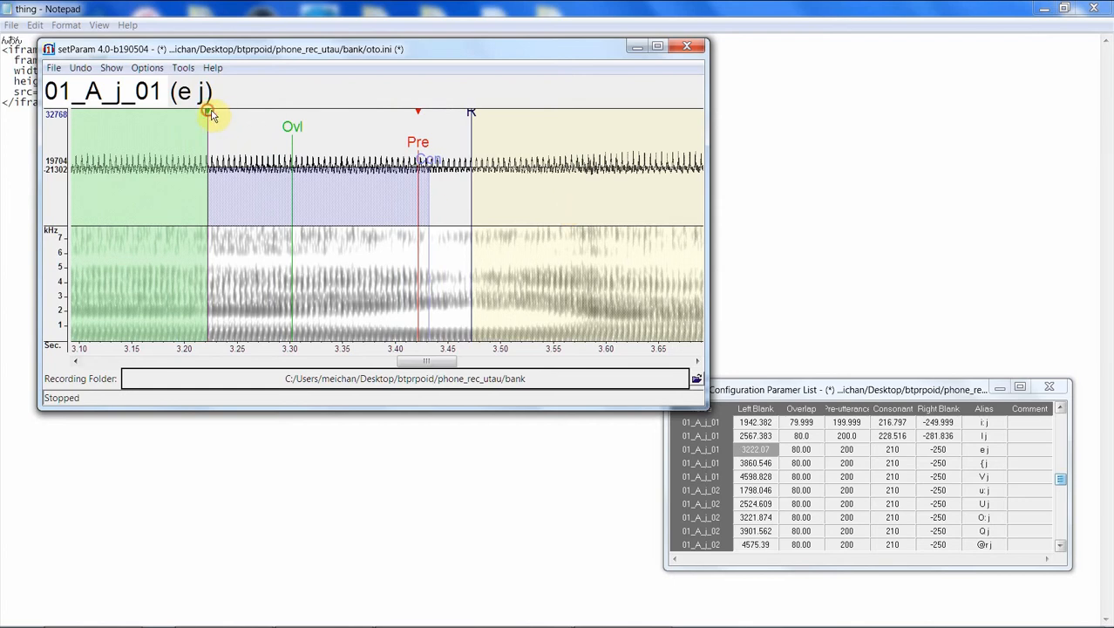
drag(211, 116, 220, 159)
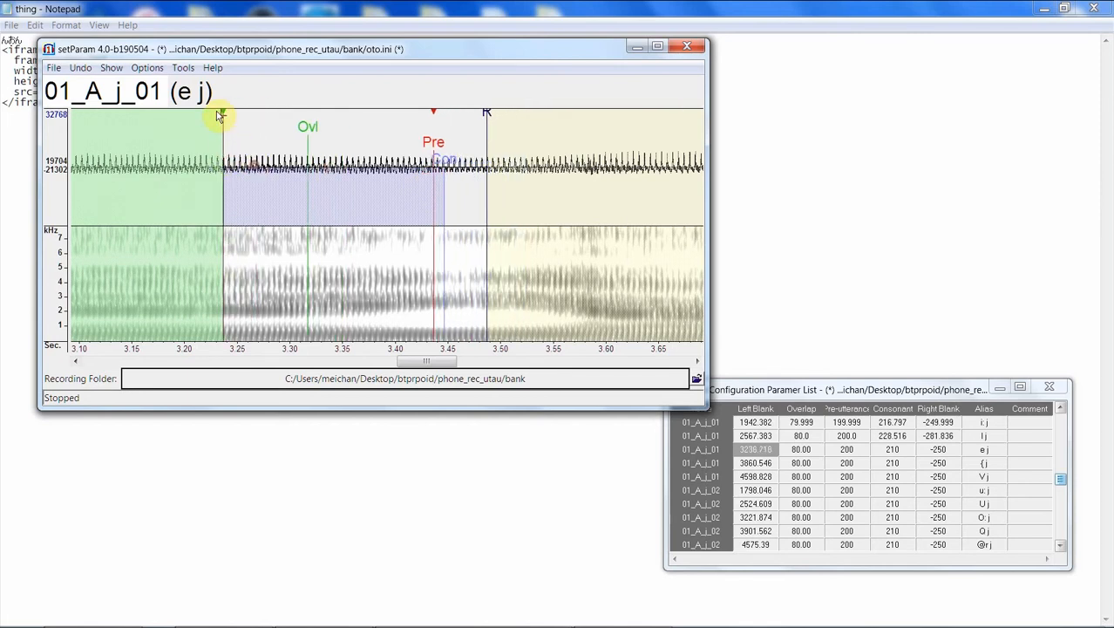
click(219, 115)
drag(219, 115, 214, 115)
click(287, 161)
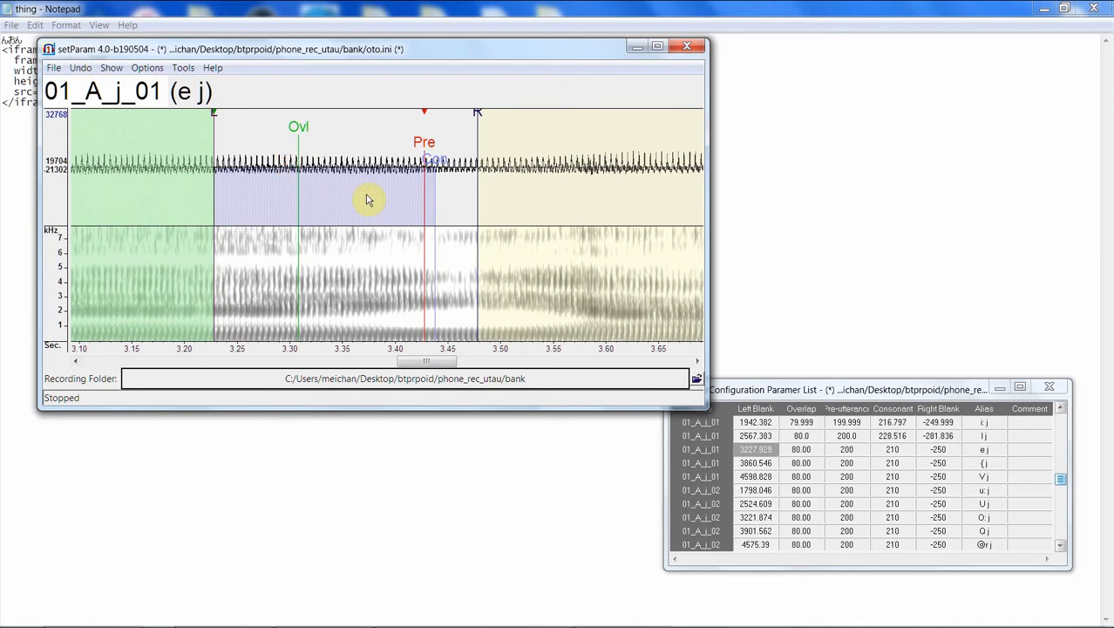
drag(214, 116, 193, 116)
click(321, 150)
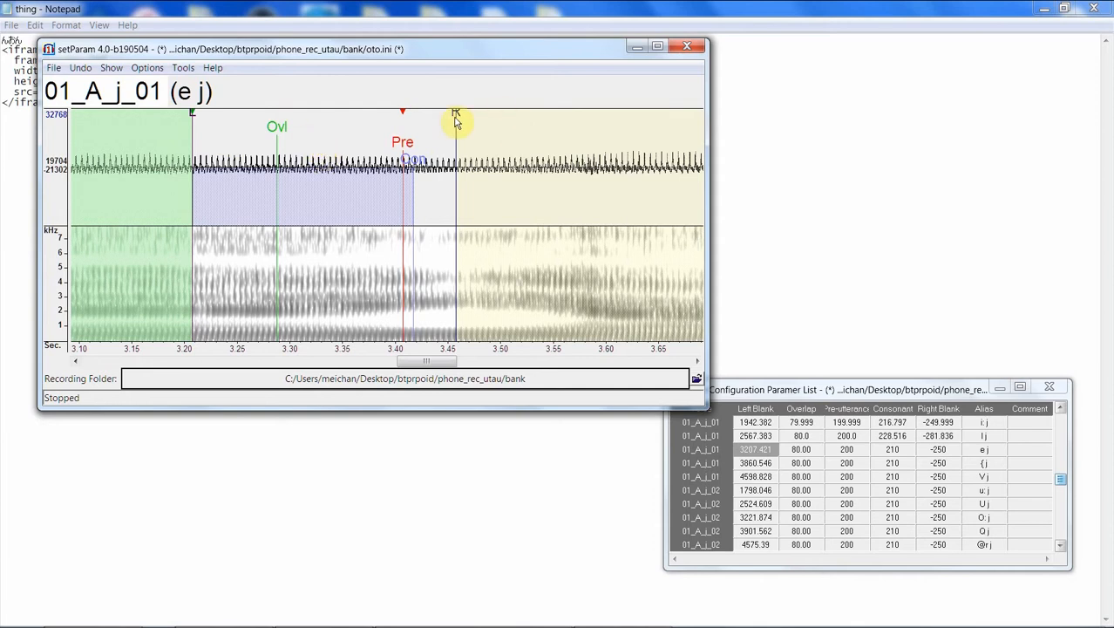
drag(455, 115, 528, 117)
click(569, 144)
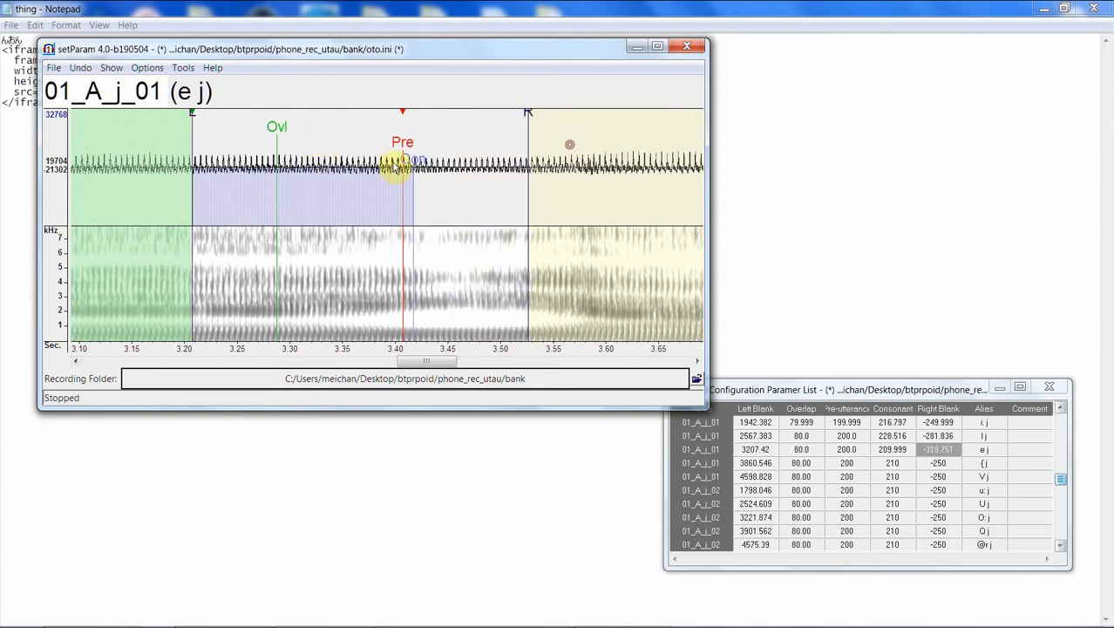
drag(417, 165, 453, 168)
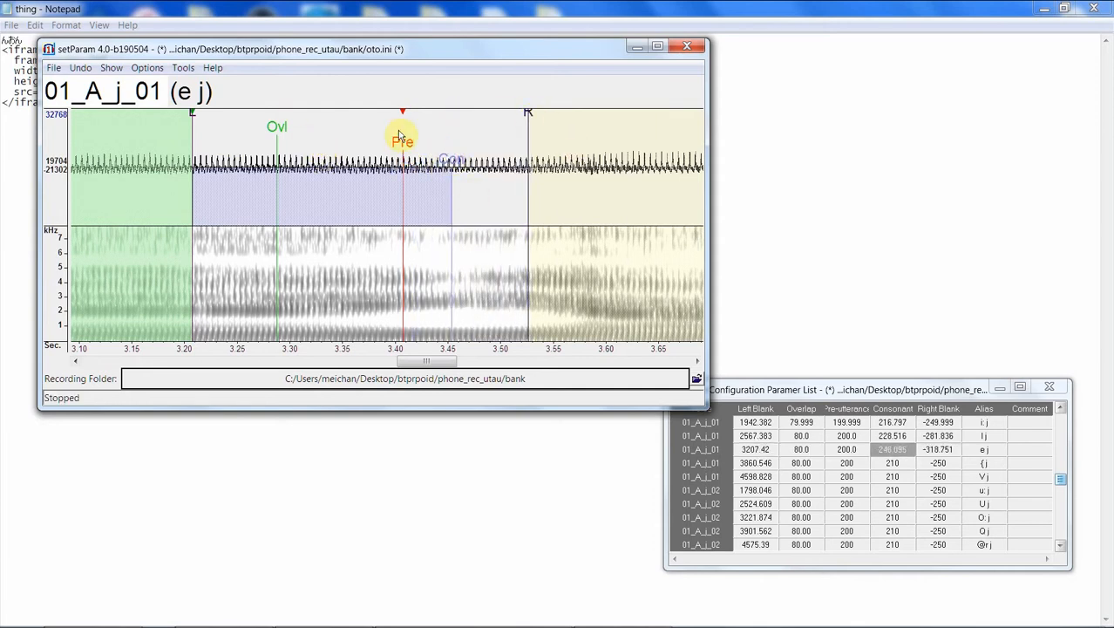
Step: Adjust the "{ j" entry's markers to a left blank of about 3935.7, consonant about 247.9 and right blank about -314.6
scroll(499, 291, down, 1)
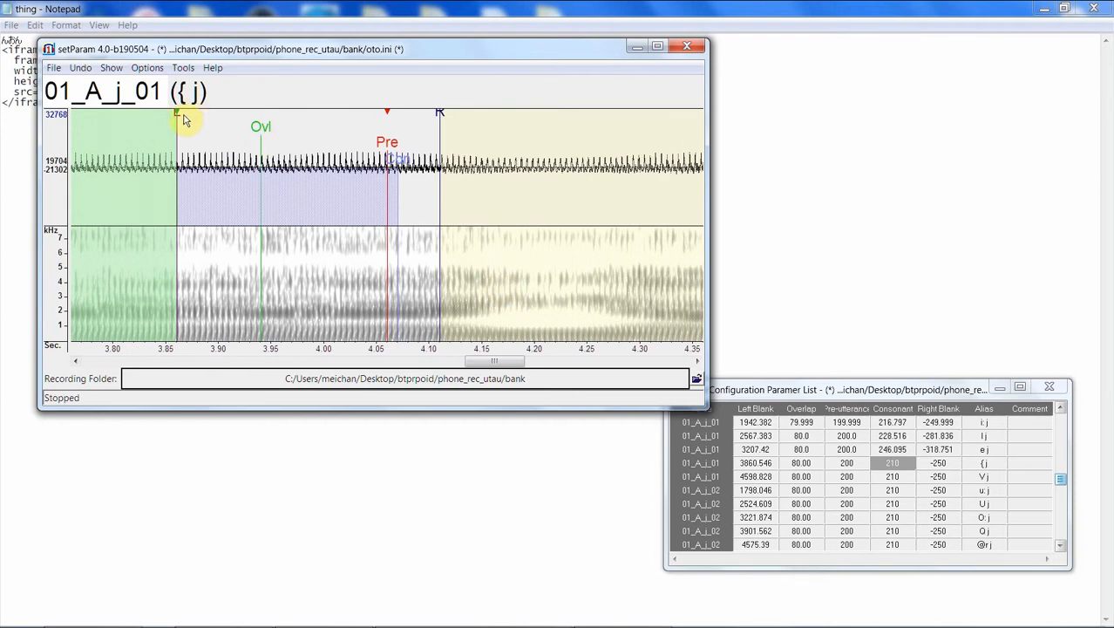
drag(183, 116, 263, 115)
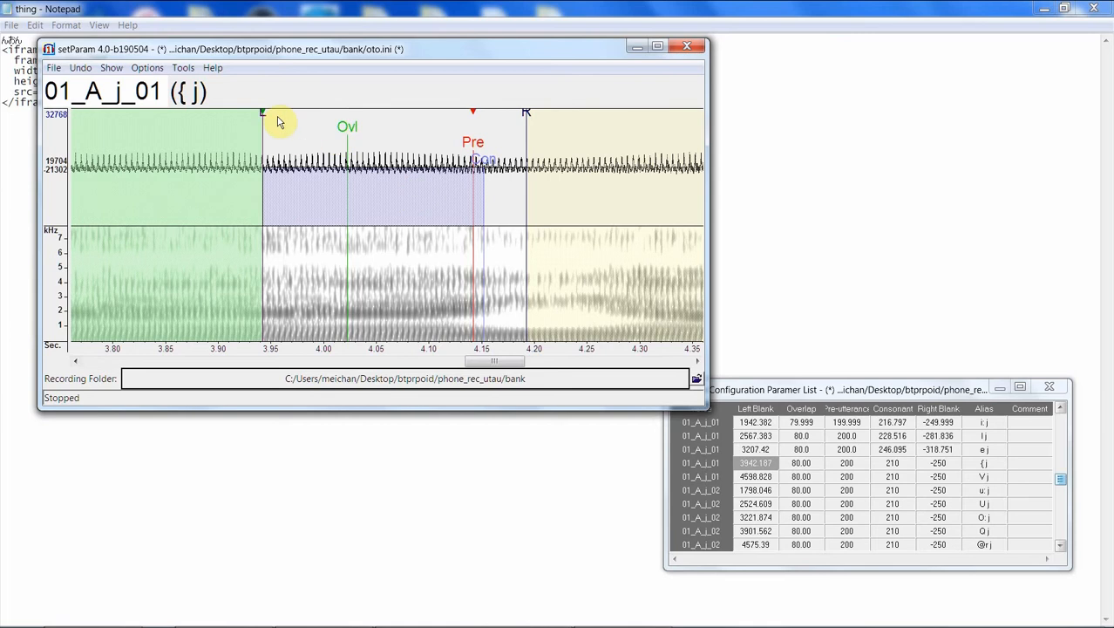
drag(260, 116, 256, 115)
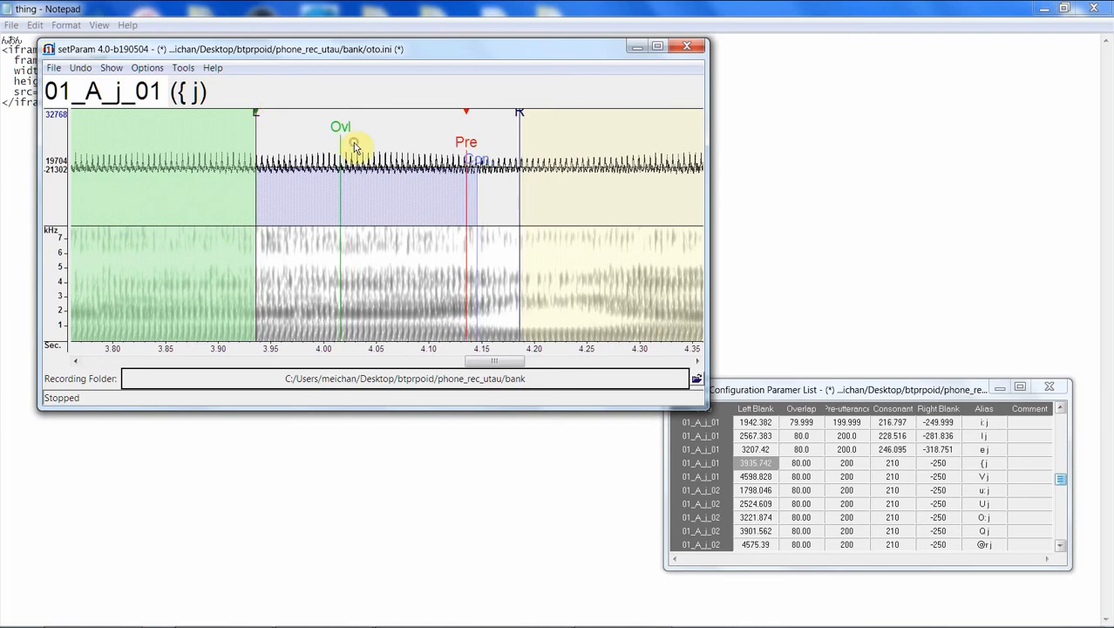
drag(523, 118, 588, 118)
drag(482, 160, 516, 159)
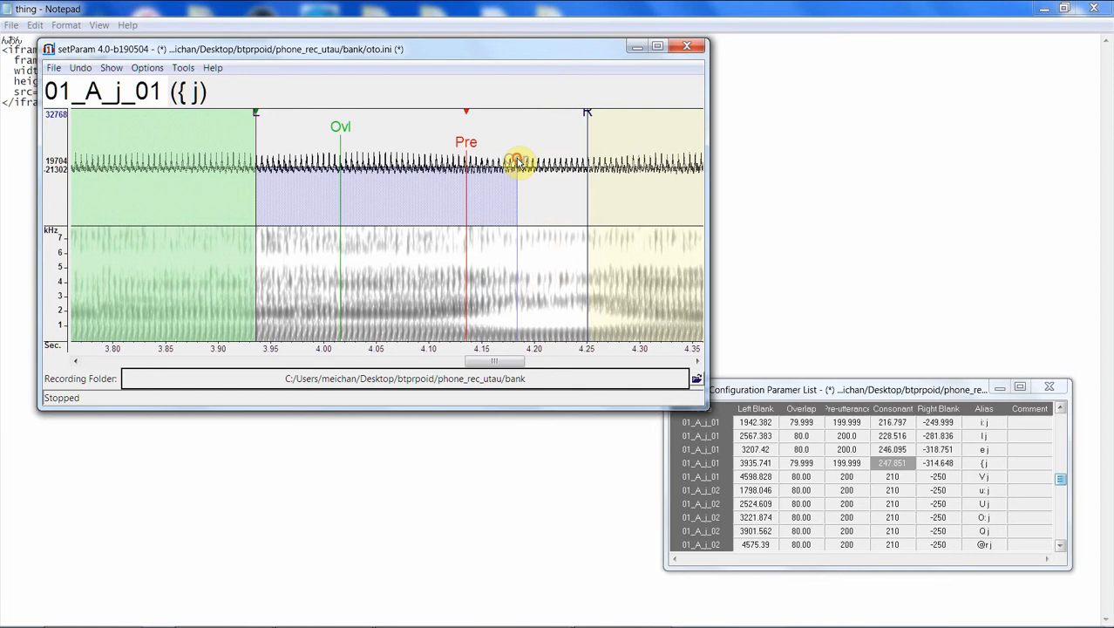
Step: Adjust the "V j" entry's markers to a left blank of about 4614.3, consonant about 254.9 and right blank about -314.1
key(Down)
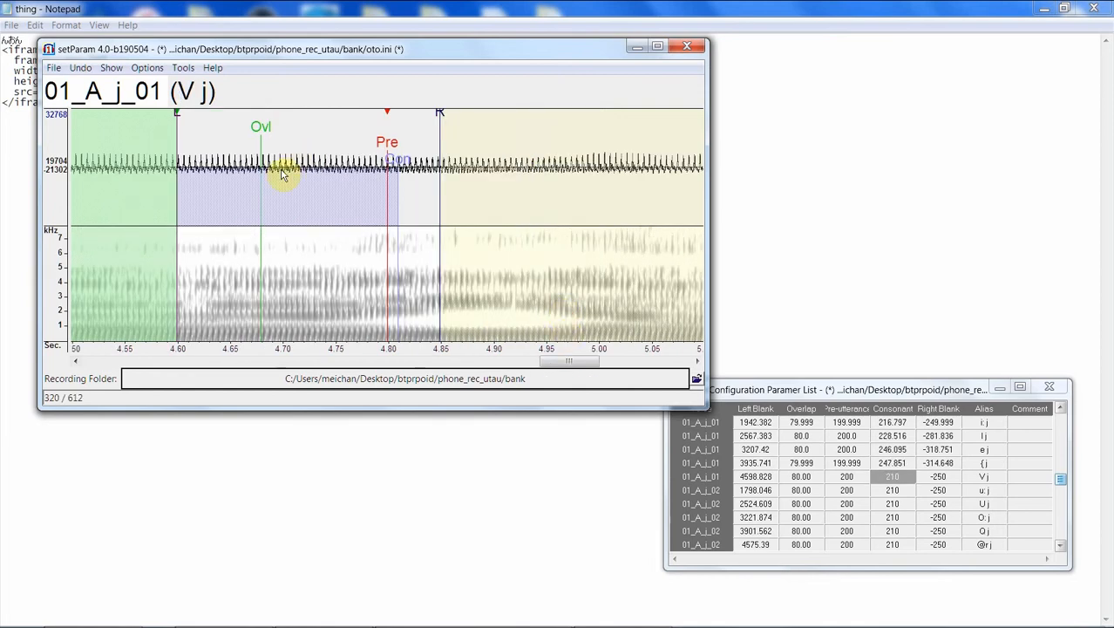
mouse_move(177, 117)
mouse_down()
mouse_move(206, 117)
mouse_move(193, 127)
mouse_up()
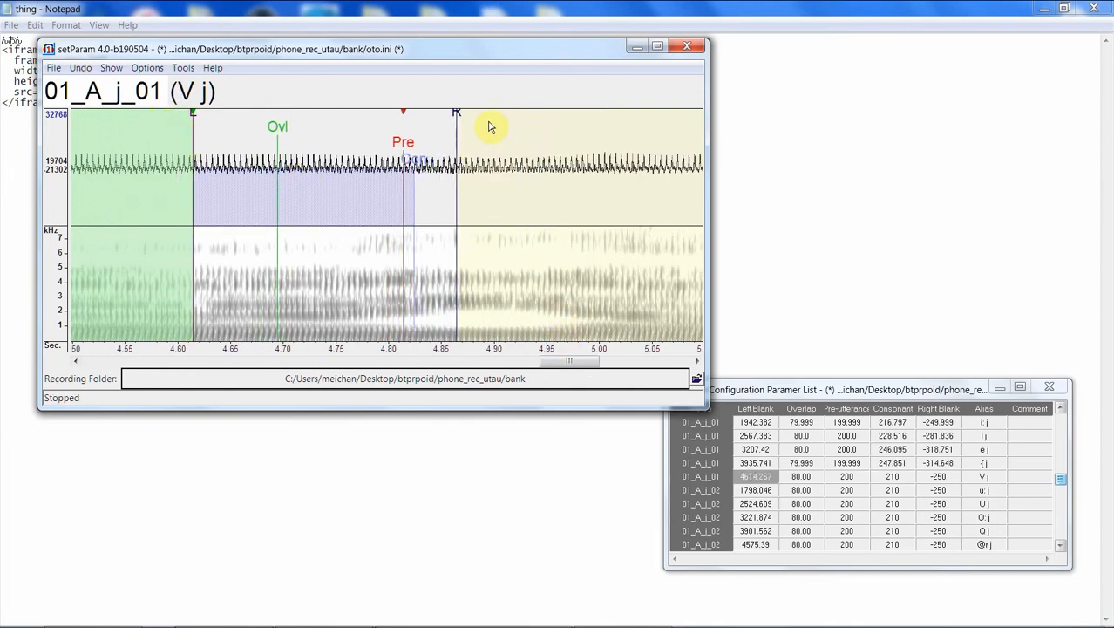
click(458, 113)
drag(451, 109, 525, 117)
drag(415, 158, 461, 166)
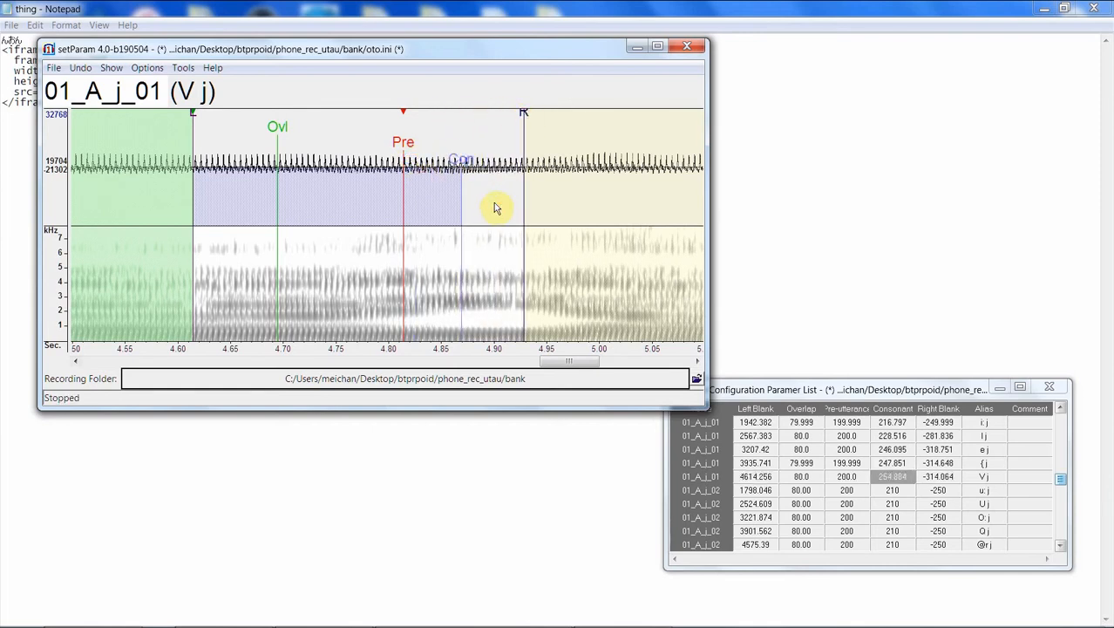
key(Down)
key(Up)
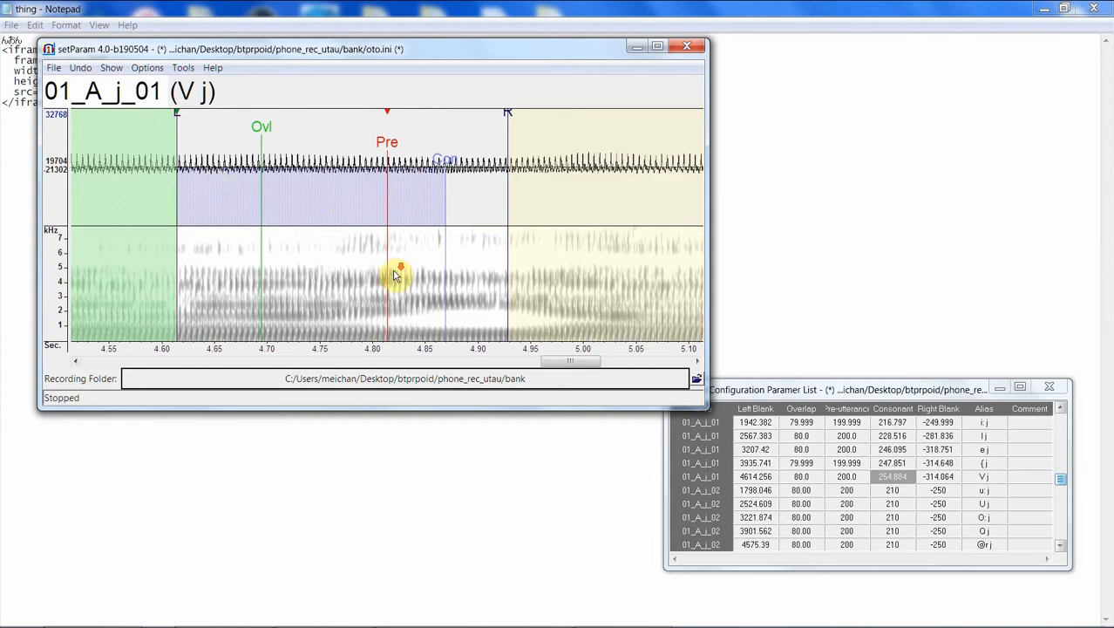
Step: Adjust the "u: j" entry's markers to a left blank of about 1876.2, consonant about 223.8 and right blank about -255.5
key(Down)
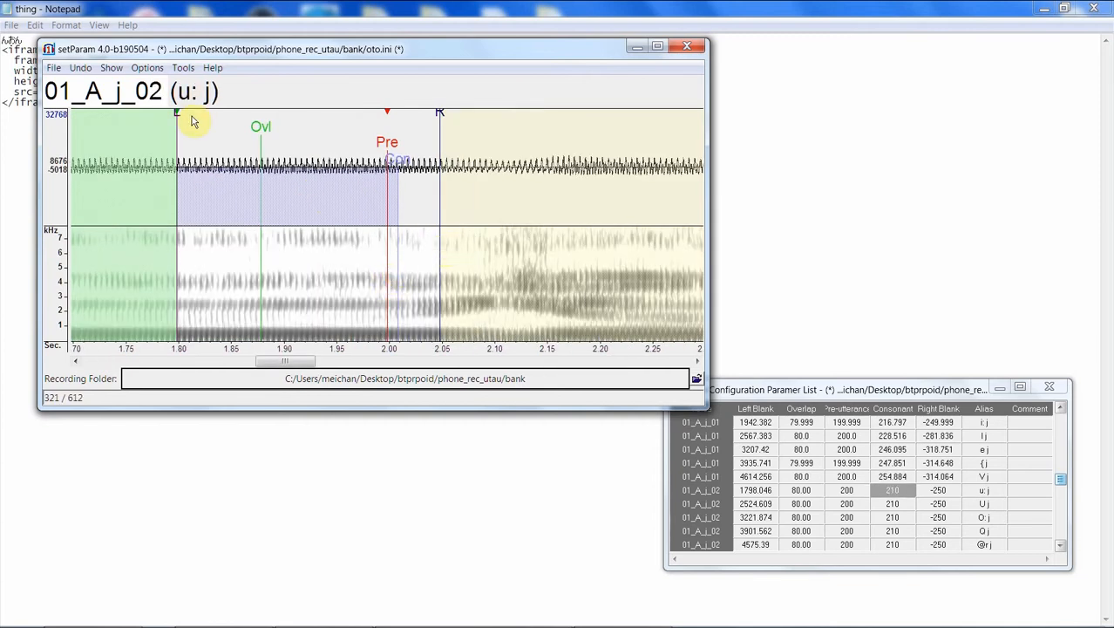
mouse_move(199, 120)
mouse_down()
mouse_move(270, 124)
mouse_move(258, 126)
mouse_up()
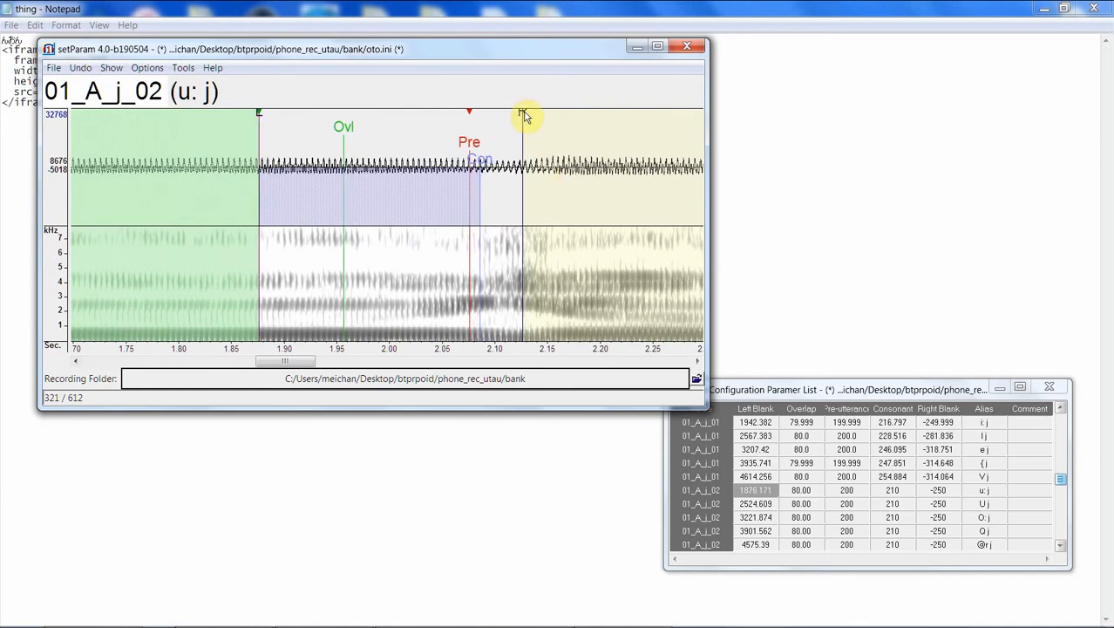
drag(523, 115, 529, 114)
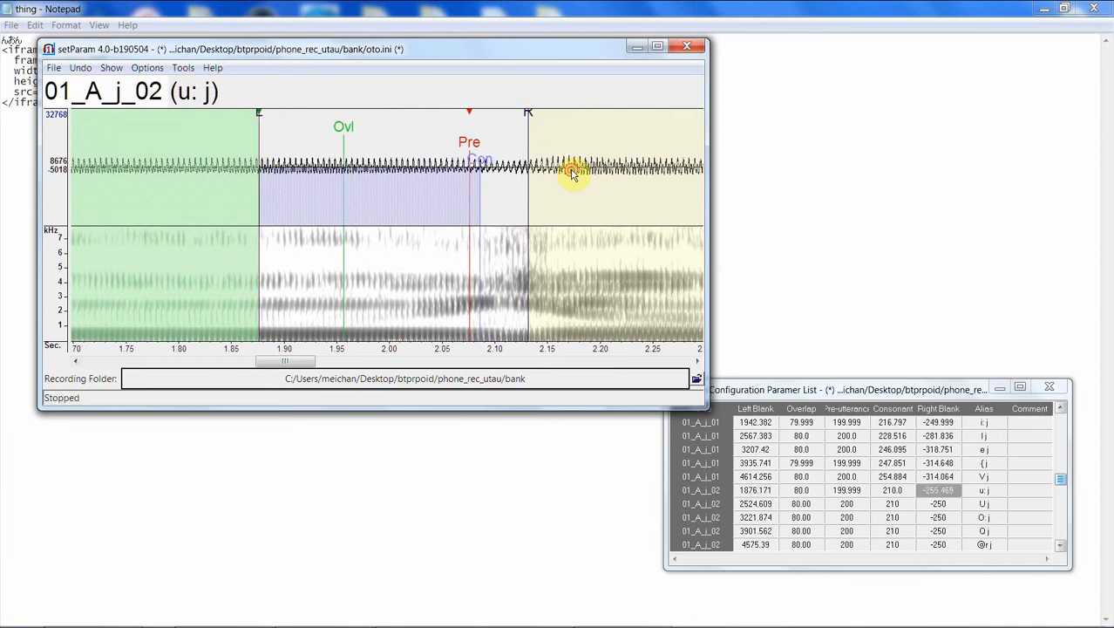
drag(480, 160, 494, 160)
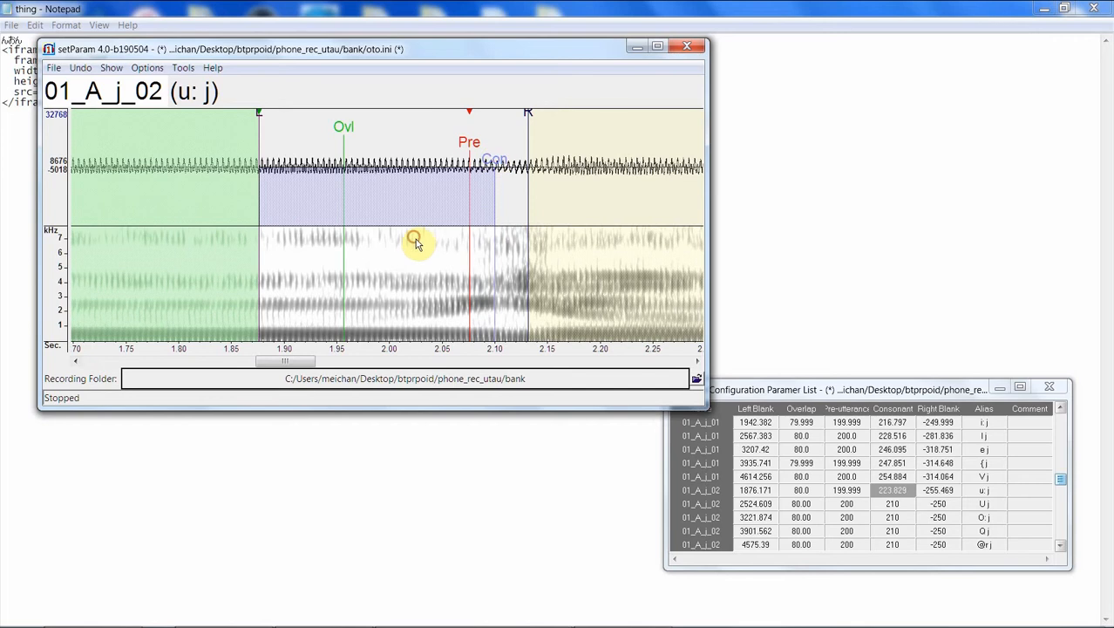
Step: Adjust the "U j" entry's markers to a left blank of about 2516.0, consonant about 221.5 and right blank about -313.5
key(Down)
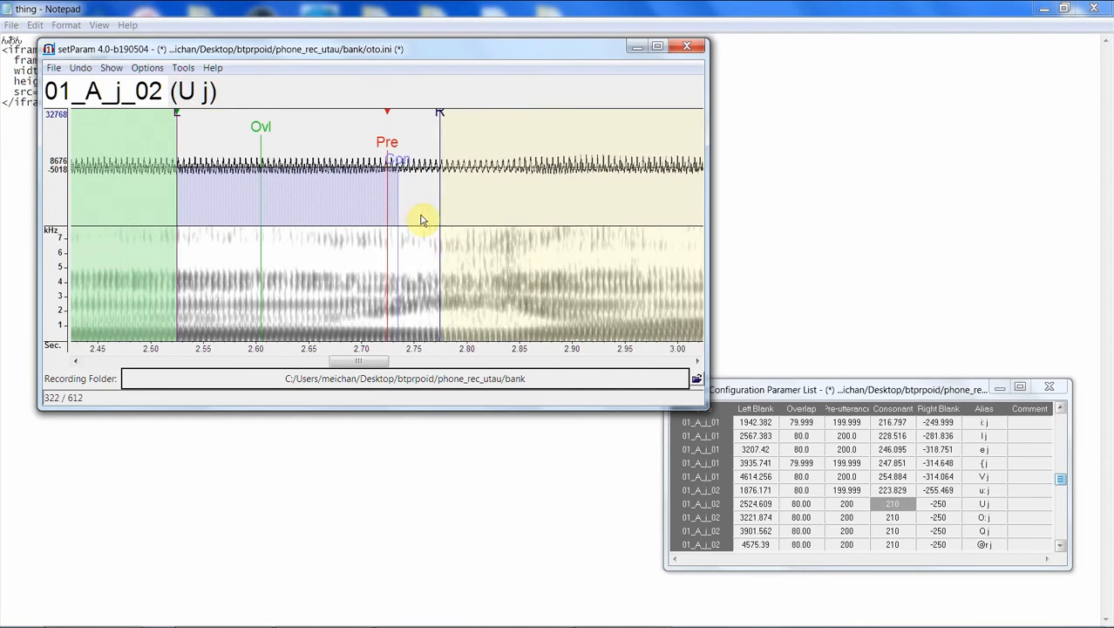
mouse_move(179, 122)
mouse_down()
mouse_move(231, 113)
mouse_move(191, 122)
mouse_move(168, 146)
mouse_up()
drag(390, 161, 399, 169)
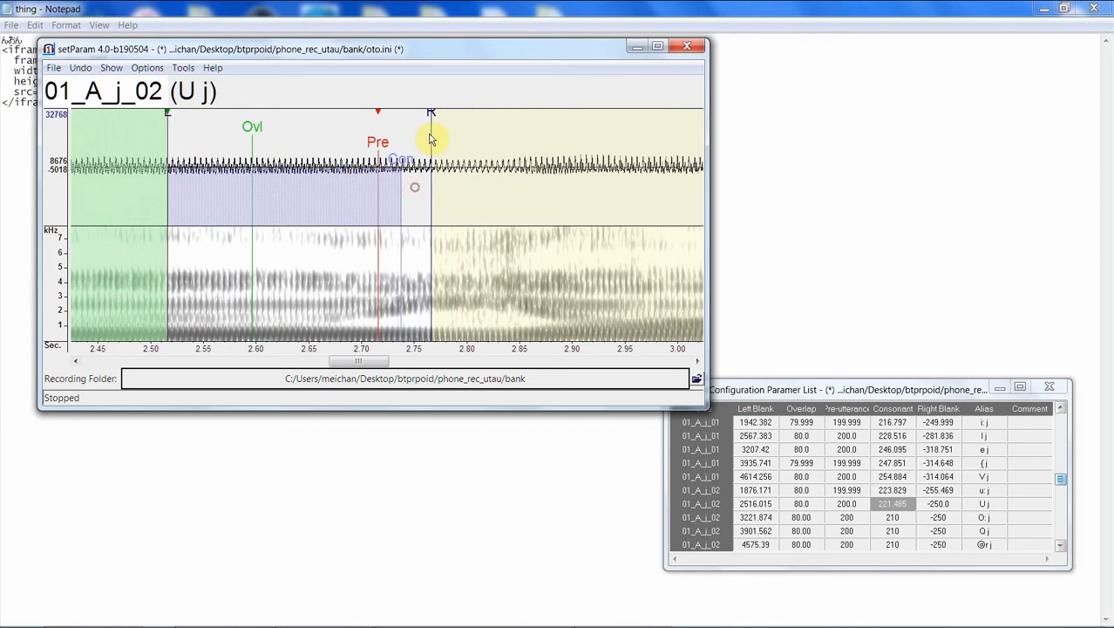
mouse_move(430, 139)
mouse_down()
mouse_move(458, 117)
mouse_move(497, 122)
mouse_up()
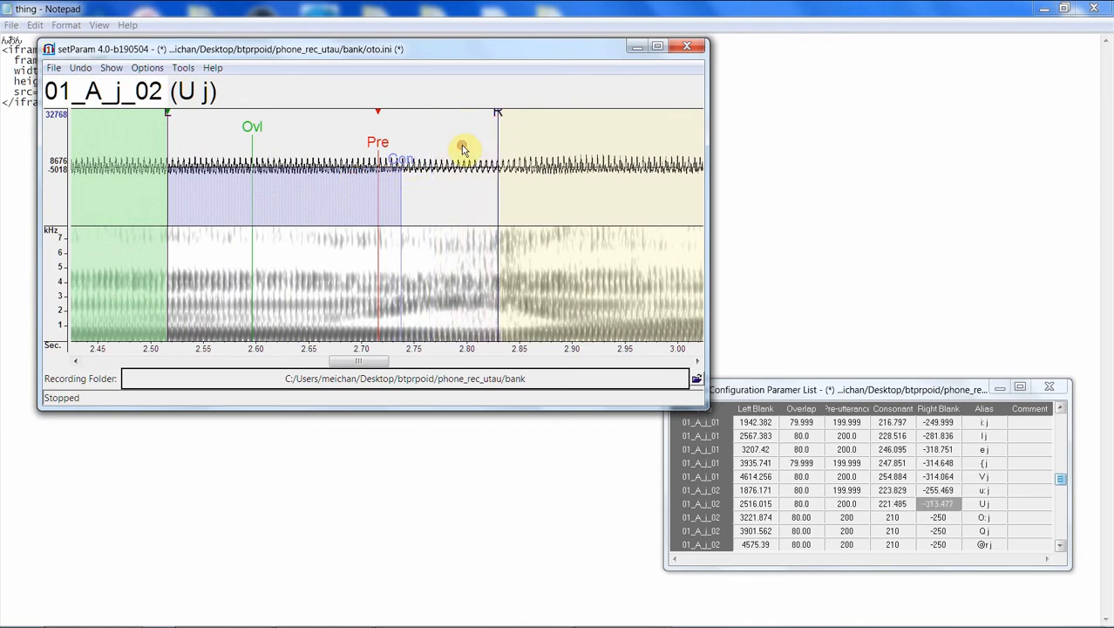
Step: Look through the remaining vowel-to-consonant entries in the parameter list, from the "j" aliases through the "Z" aliases
key(Down)
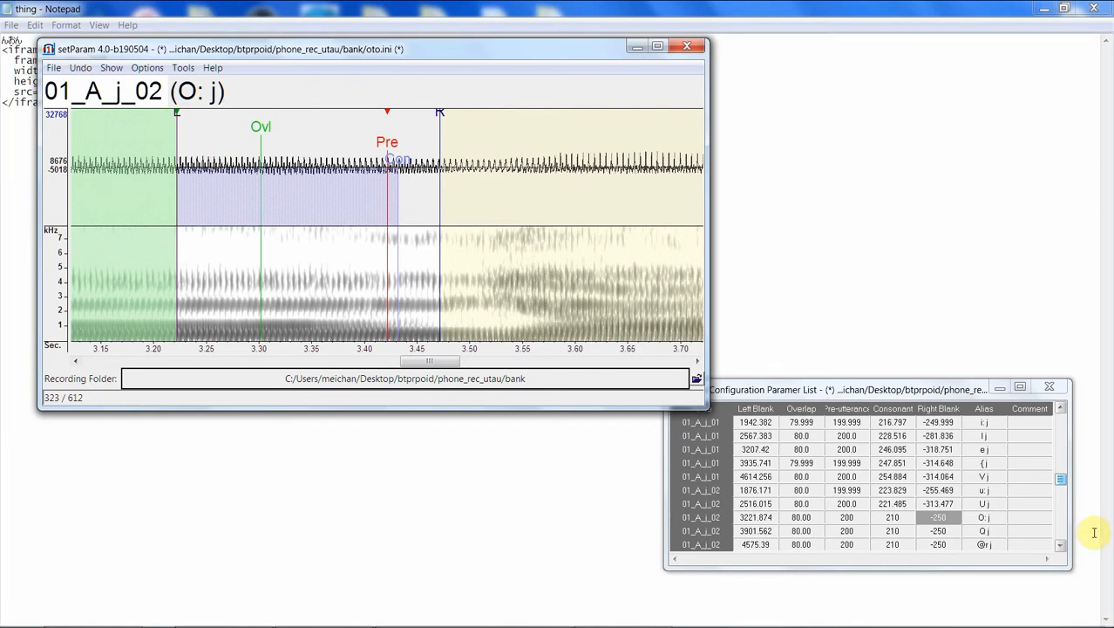
click(1059, 549)
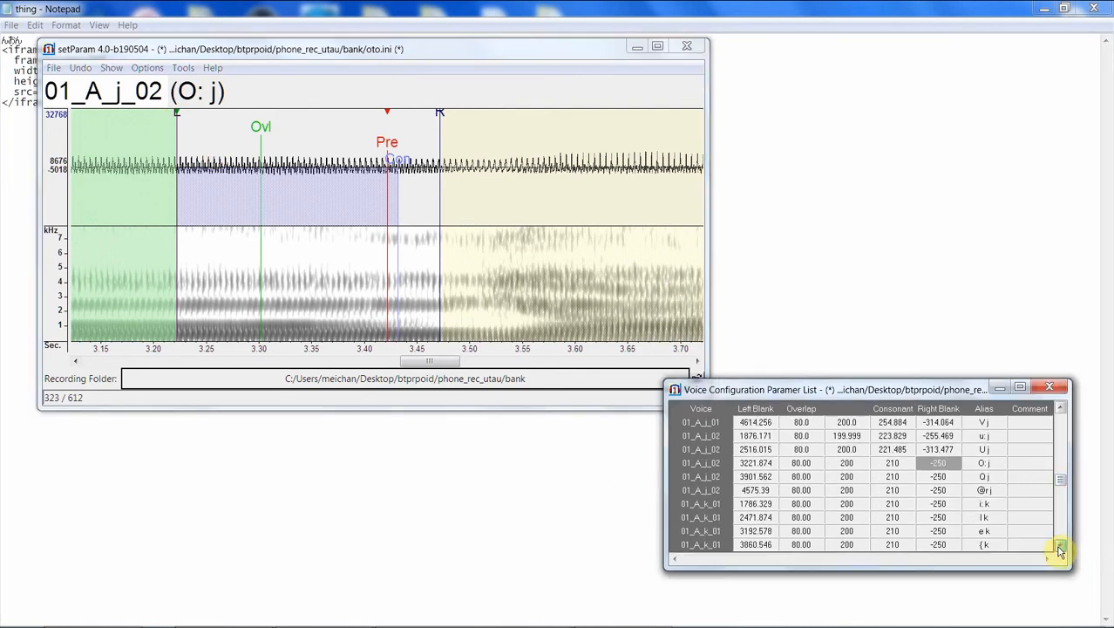
click(1059, 549)
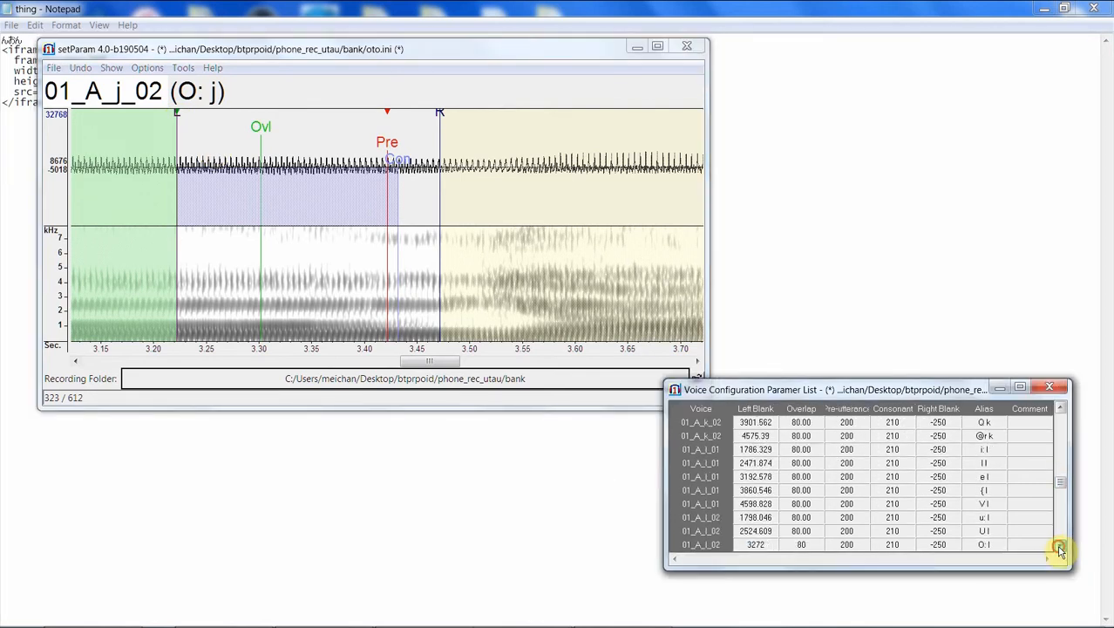
click(1059, 549)
click(1059, 549)
click(1059, 549)
click(1059, 548)
click(1060, 549)
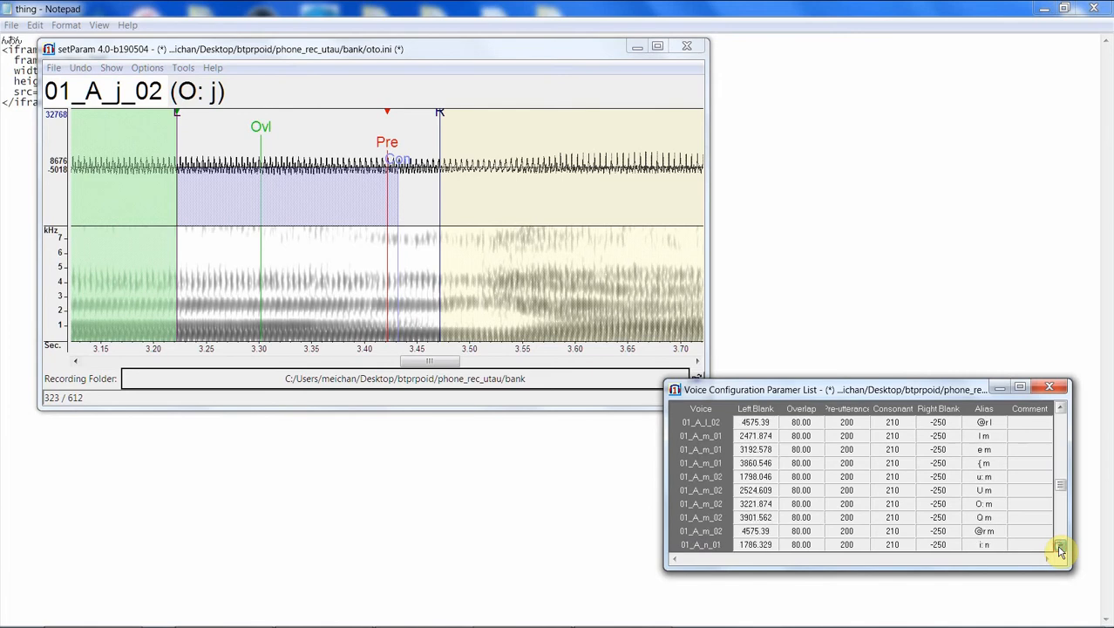
click(1059, 549)
click(1060, 548)
click(1059, 549)
click(1060, 549)
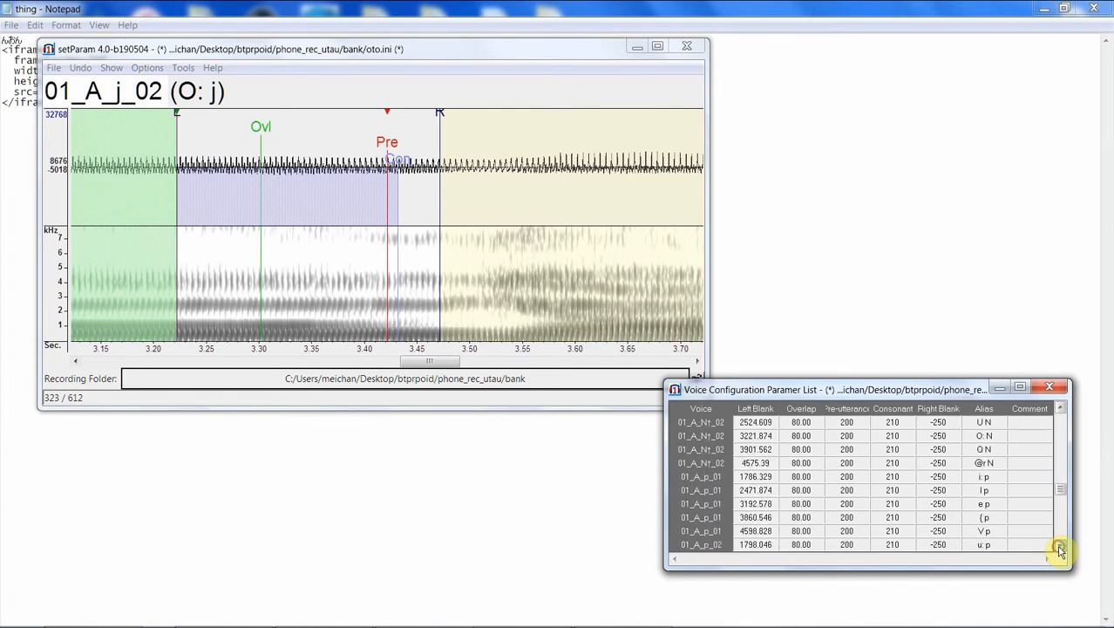
click(1059, 549)
click(1060, 548)
click(1059, 548)
click(1059, 549)
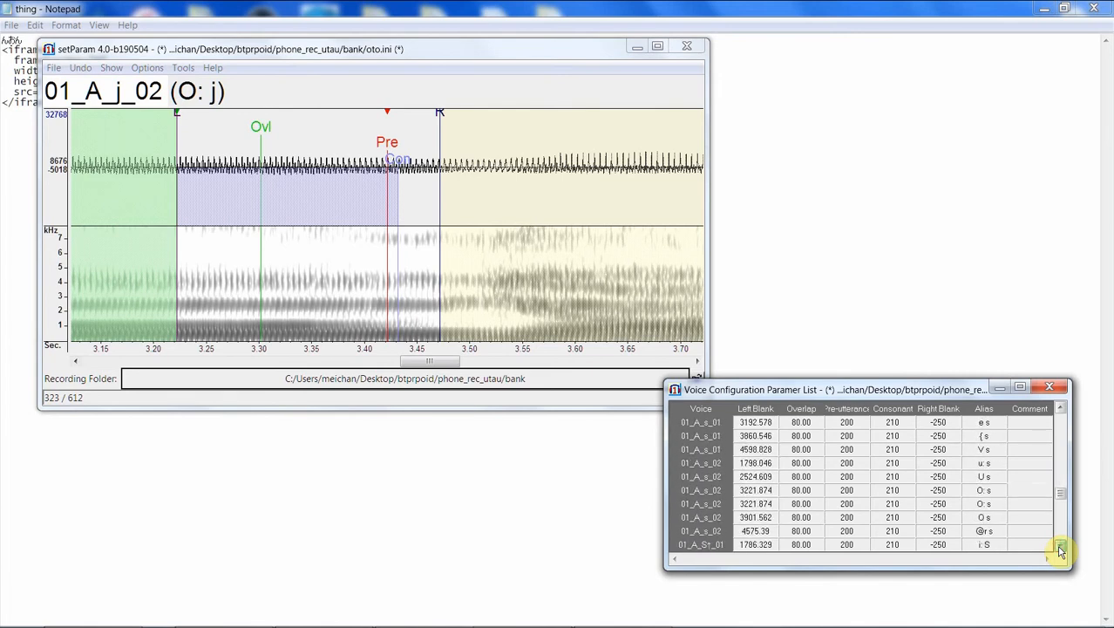
click(1059, 549)
click(1059, 548)
click(1059, 549)
click(1059, 549)
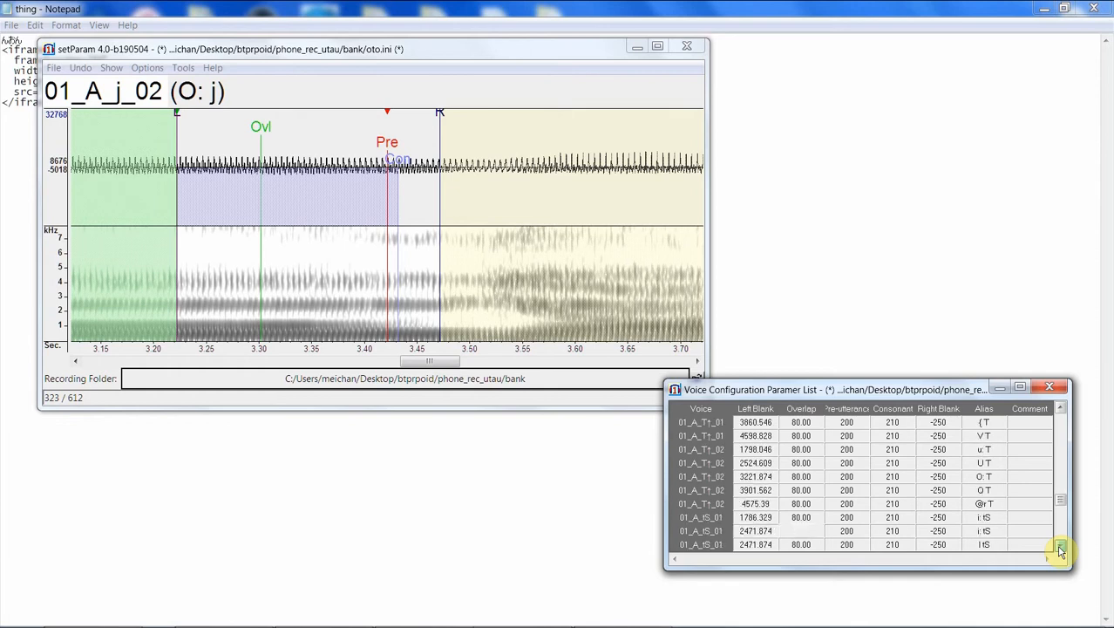
click(1060, 549)
click(1059, 548)
click(1059, 548)
click(1059, 548)
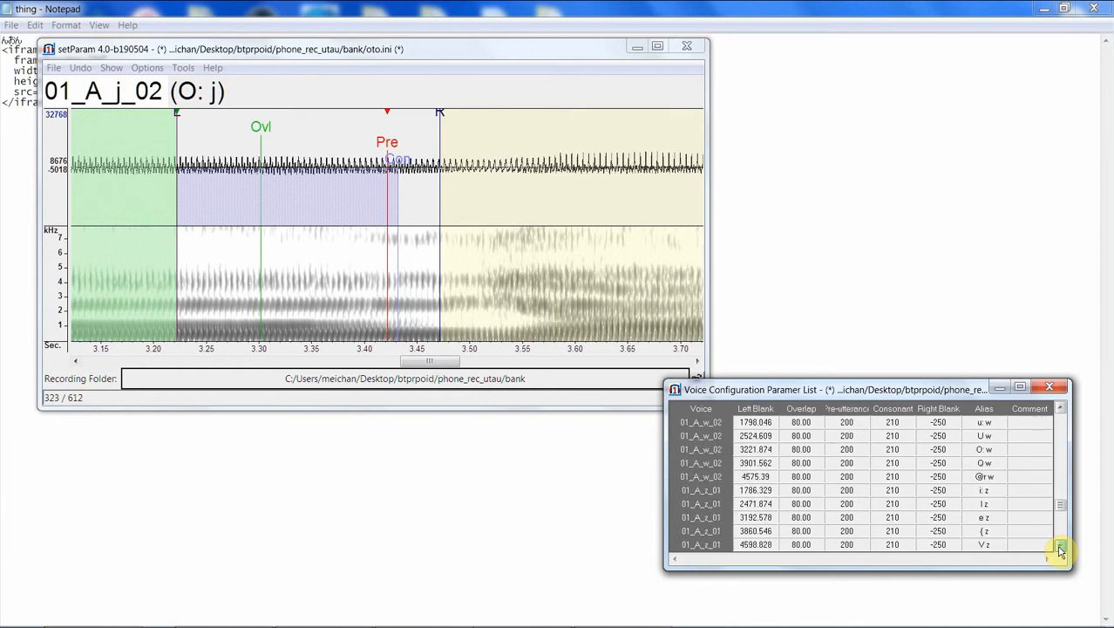
click(1060, 549)
click(1059, 548)
click(1060, 548)
click(1060, 549)
click(1060, 549)
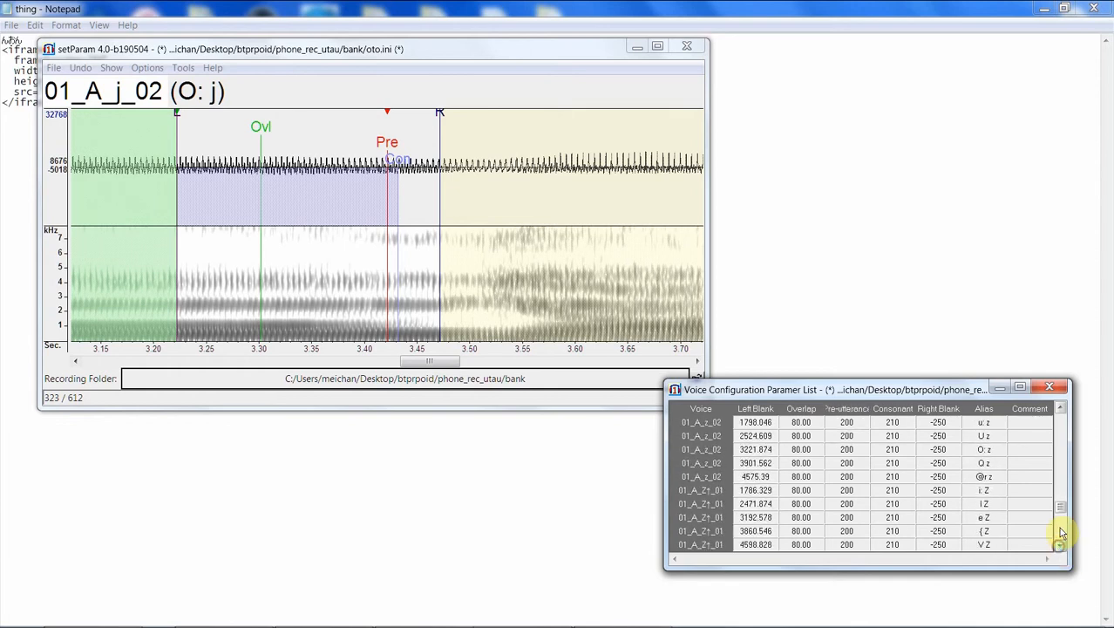
click(624, 616)
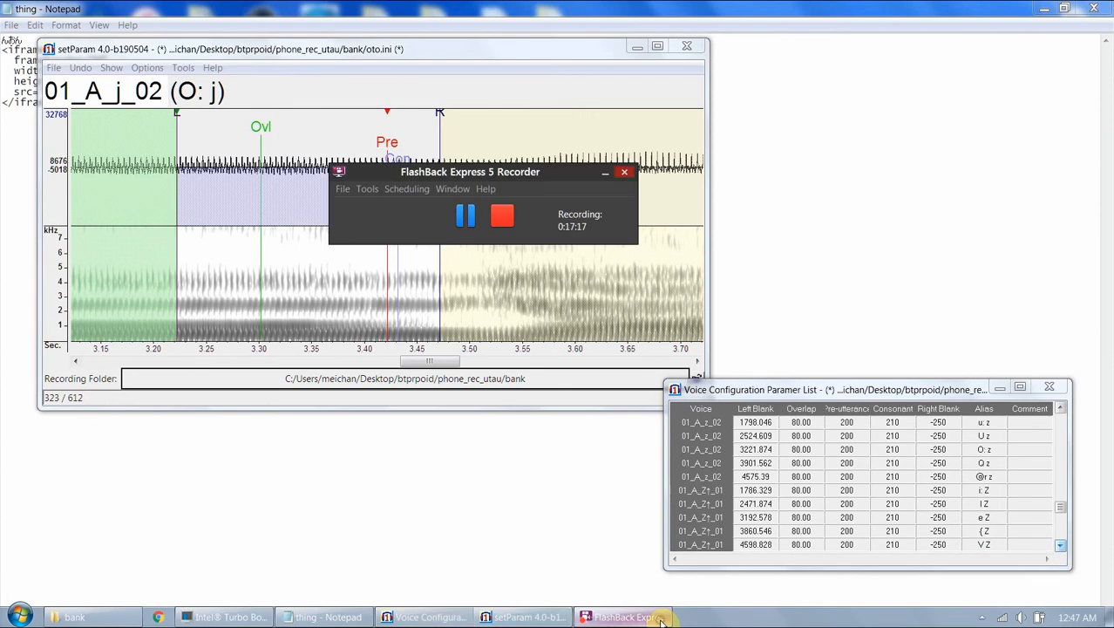
drag(1060, 508, 1062, 468)
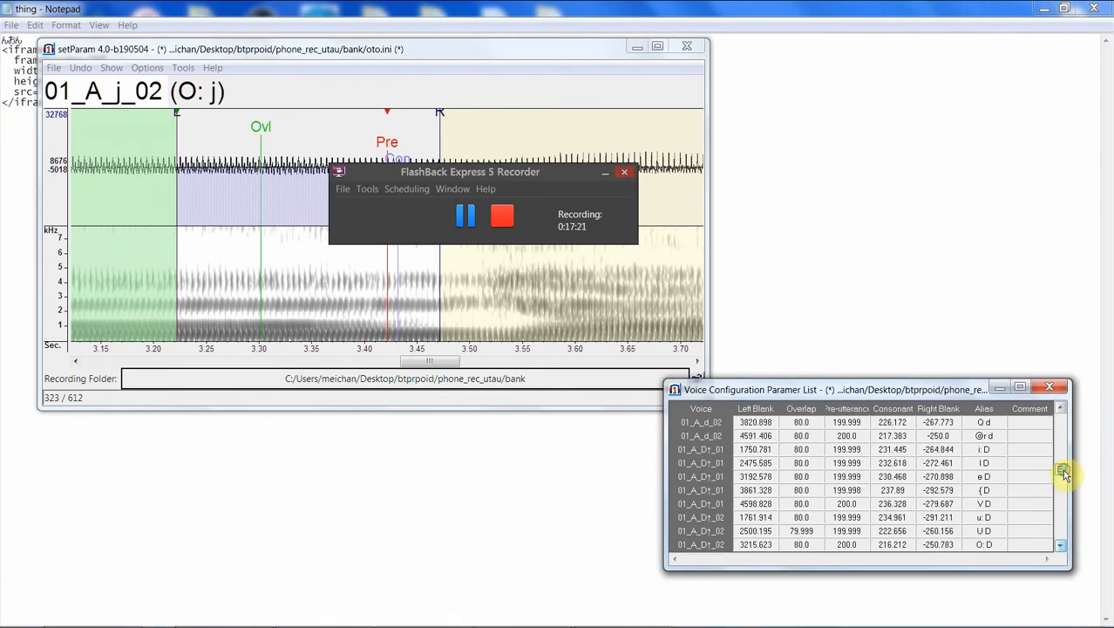
Step: Adjust the "O: j" entry's markers to a left blank of about 3266.0, consonant about 236.1 and right blank about -281.3
click(348, 271)
scroll(348, 272, up, 1)
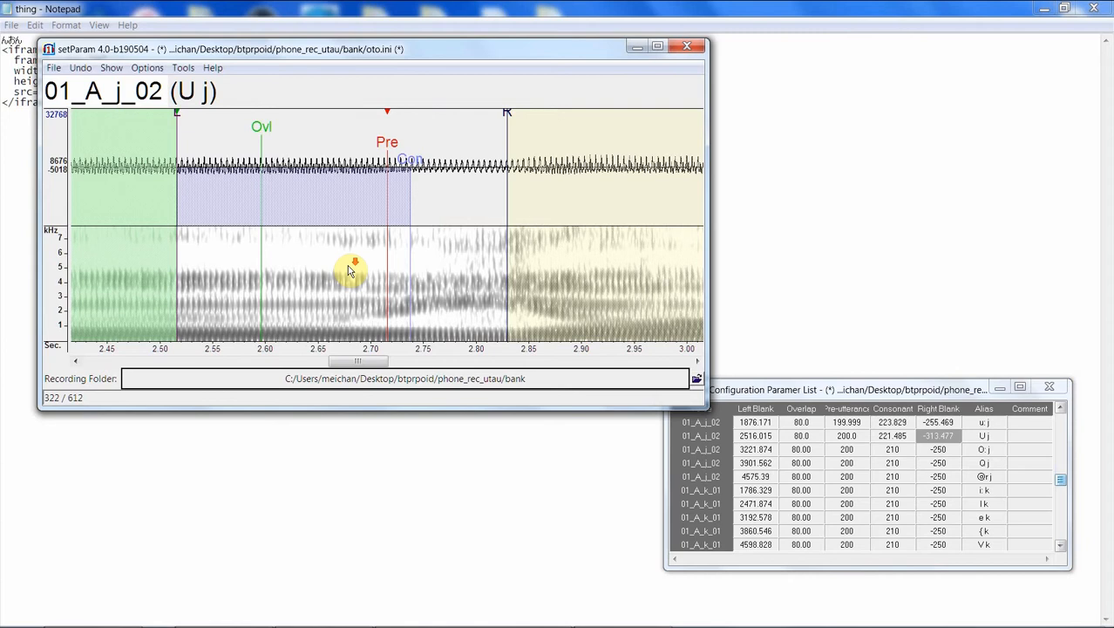
scroll(348, 271, down, 1)
drag(174, 116, 228, 116)
click(411, 203)
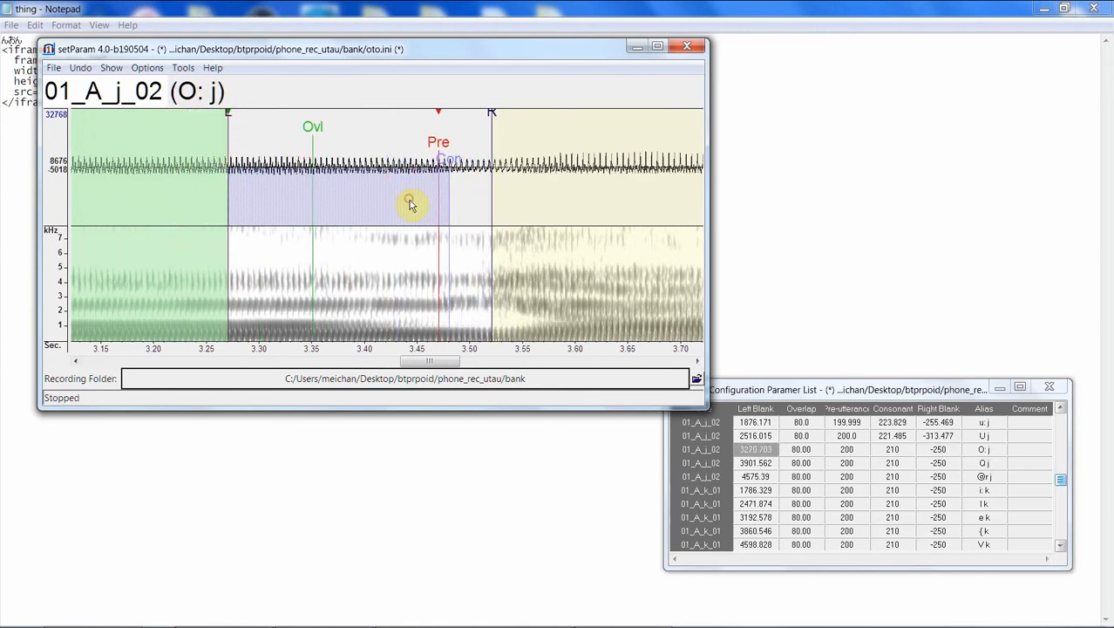
click(265, 172)
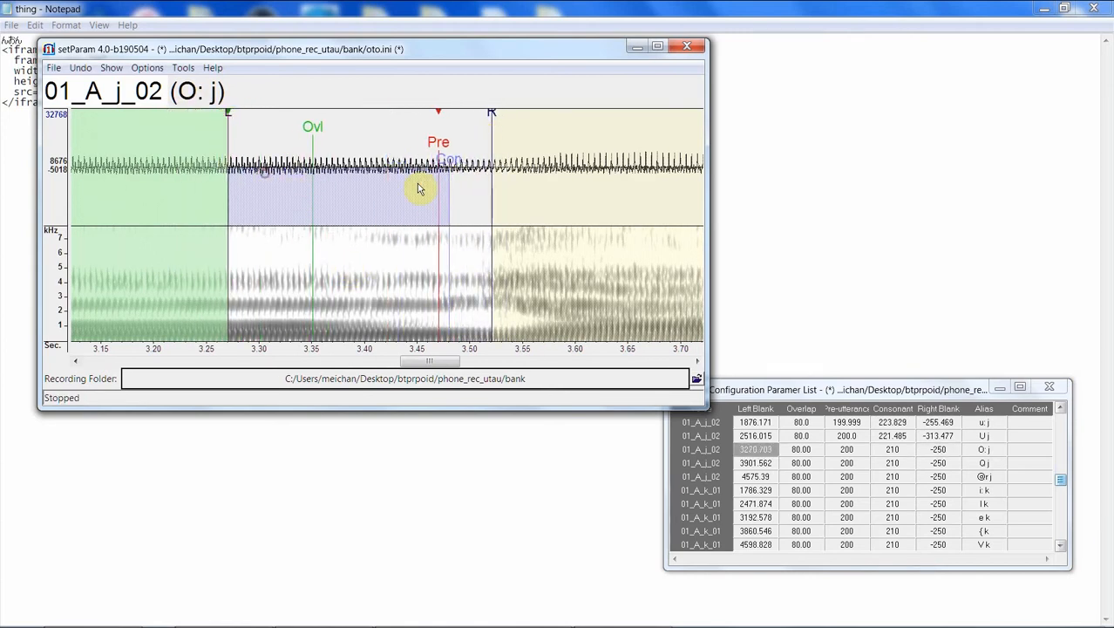
drag(225, 116, 221, 116)
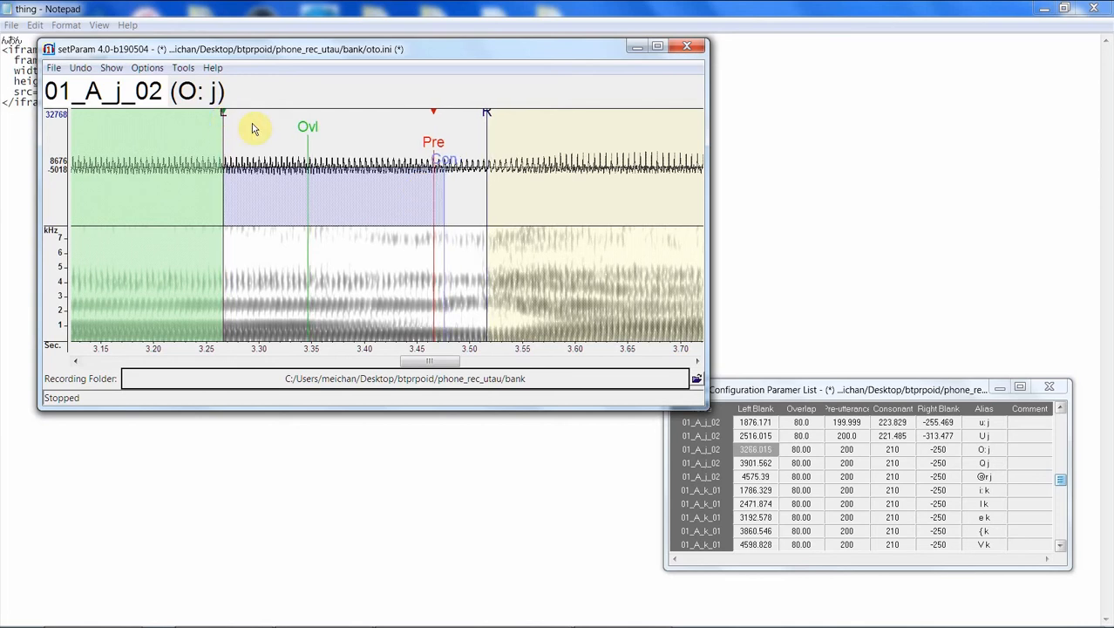
mouse_move(488, 116)
mouse_down()
mouse_move(527, 122)
mouse_move(521, 131)
mouse_up()
click(602, 147)
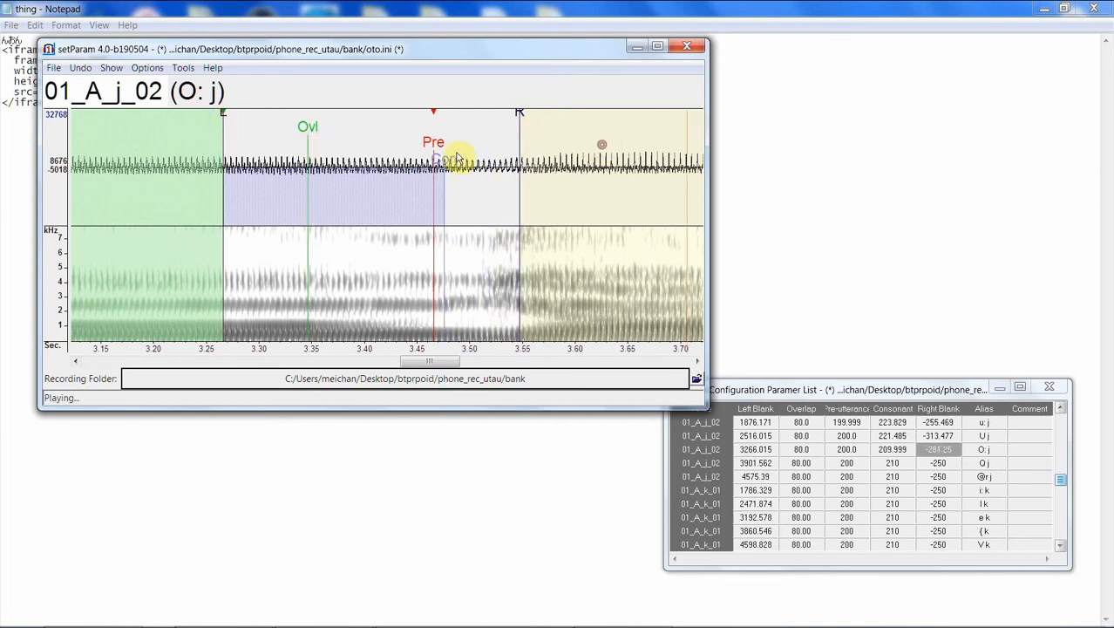
drag(449, 161, 499, 166)
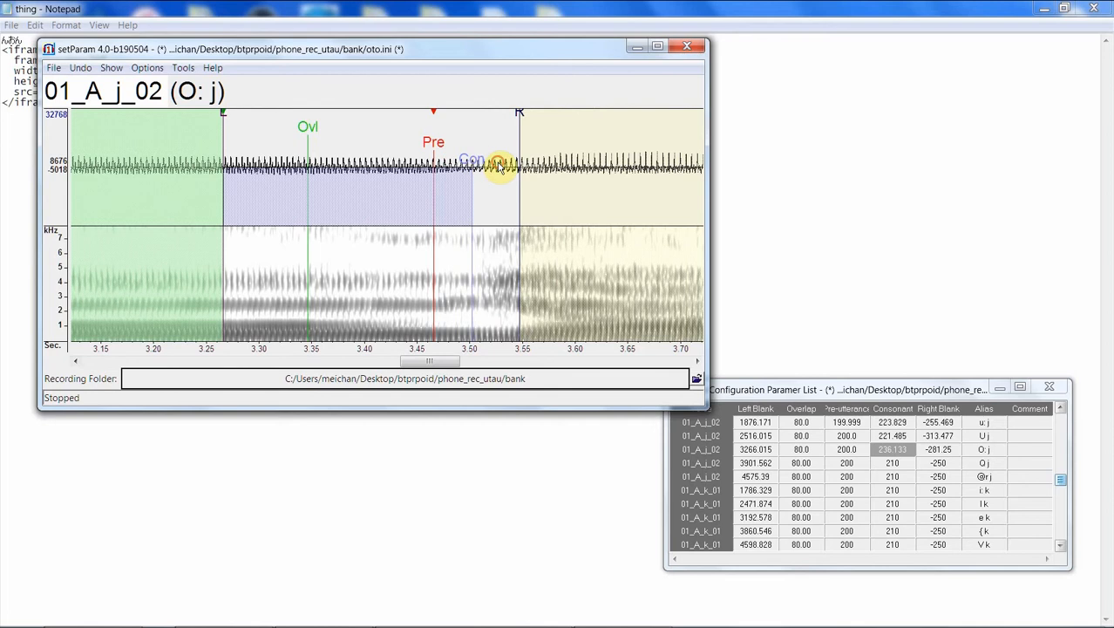
Step: Adjust the "Q j" entry's markers to a left blank of about 3978.9, consonant about 235.7 and right blank about -275.6
scroll(491, 253, down, 1)
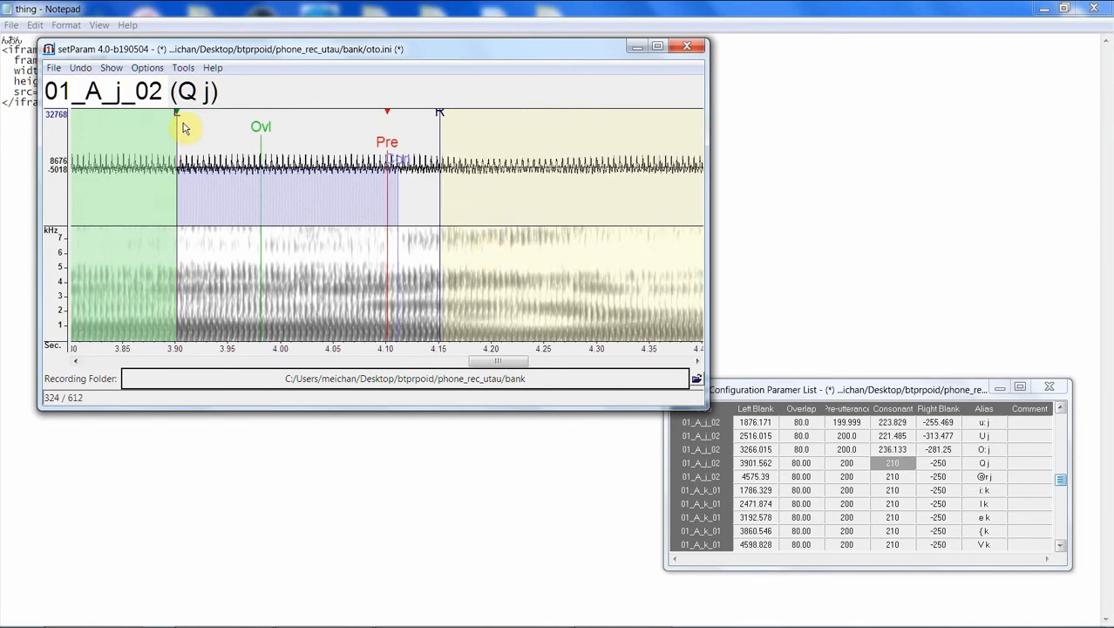
mouse_move(176, 116)
mouse_down()
mouse_move(323, 126)
mouse_move(286, 122)
mouse_up()
click(577, 172)
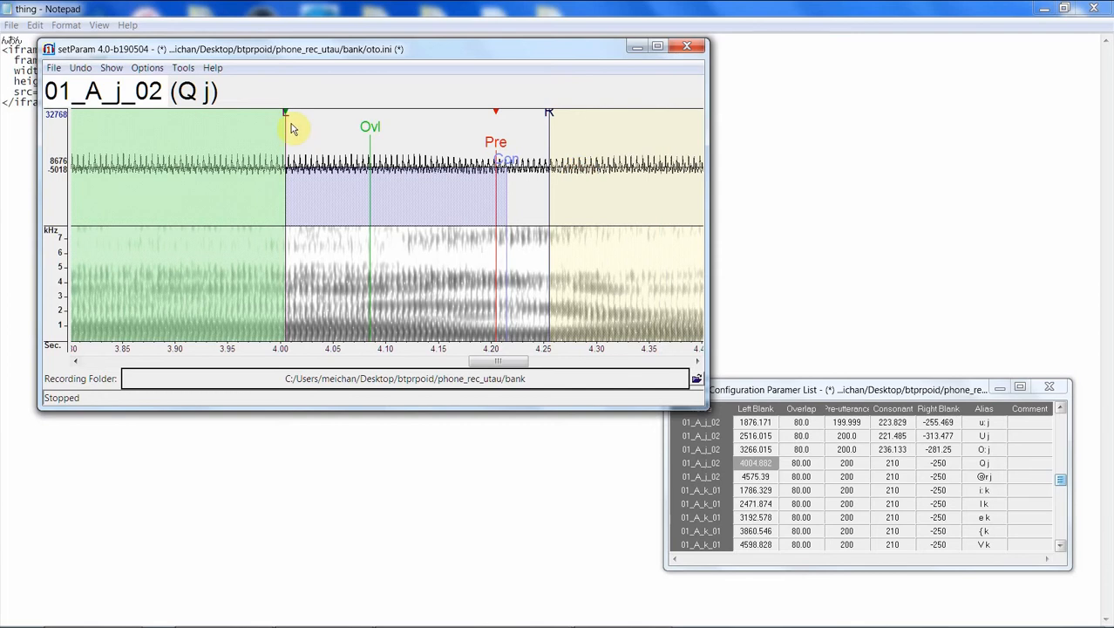
mouse_move(293, 129)
mouse_down()
mouse_move(279, 117)
mouse_move(293, 118)
mouse_up()
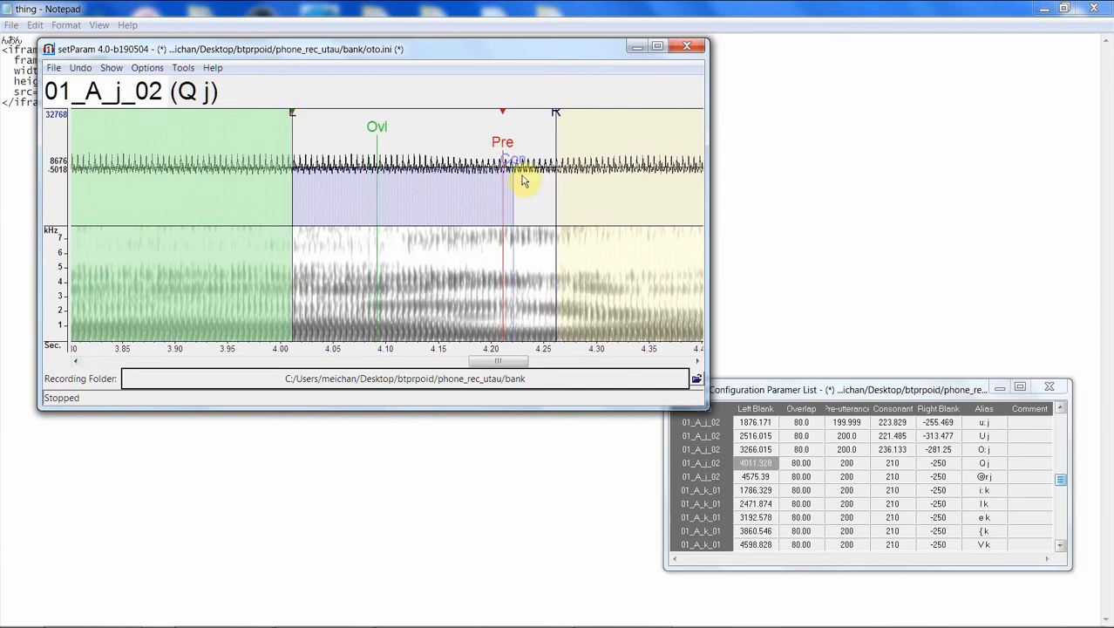
click(616, 183)
click(617, 183)
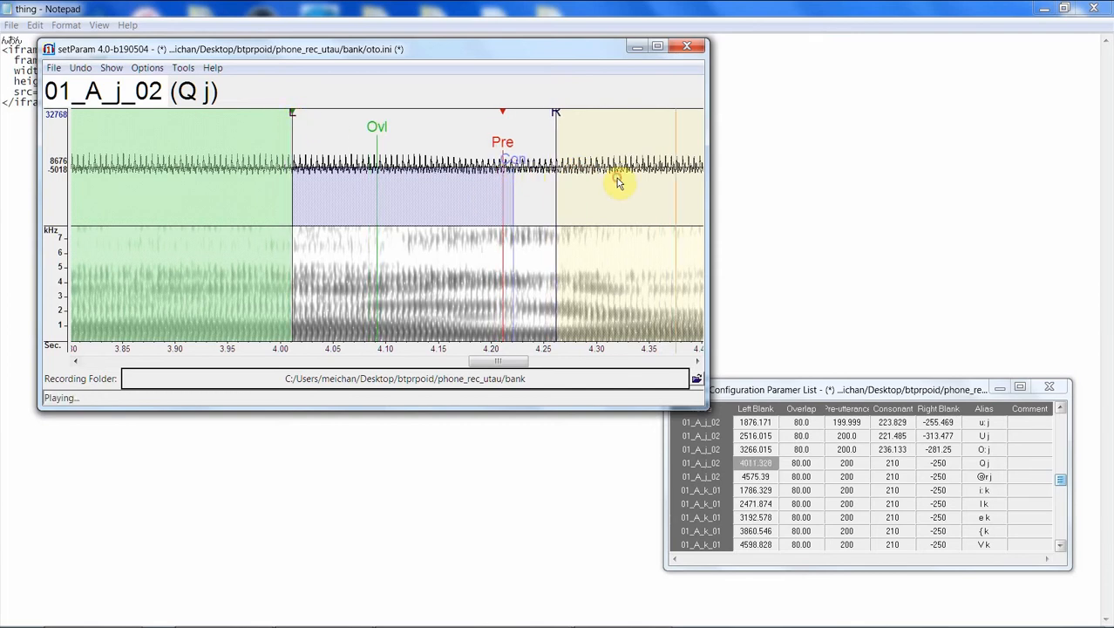
drag(500, 142, 474, 144)
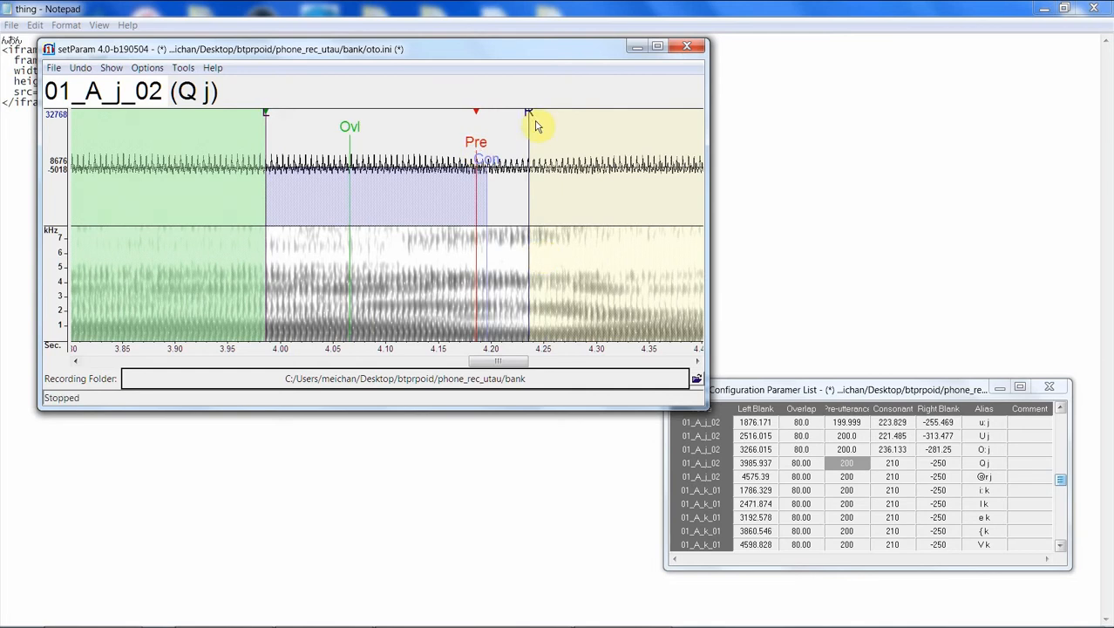
drag(529, 114, 550, 115)
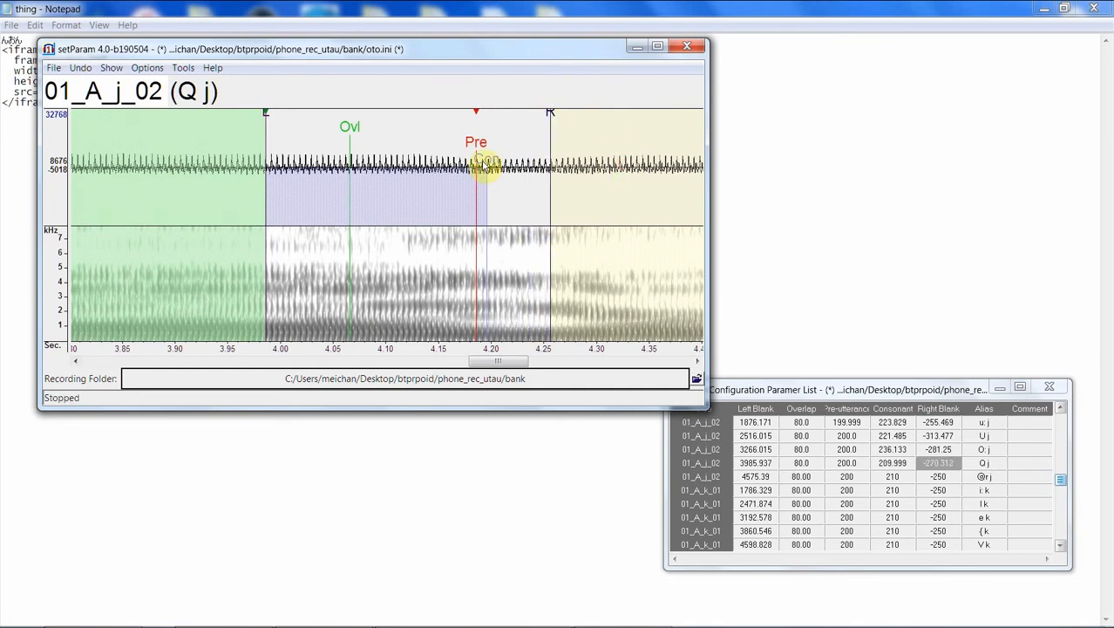
mouse_move(485, 162)
mouse_down()
mouse_move(511, 166)
mouse_move(468, 147)
mouse_move(510, 162)
mouse_up()
click(412, 180)
drag(545, 114, 549, 119)
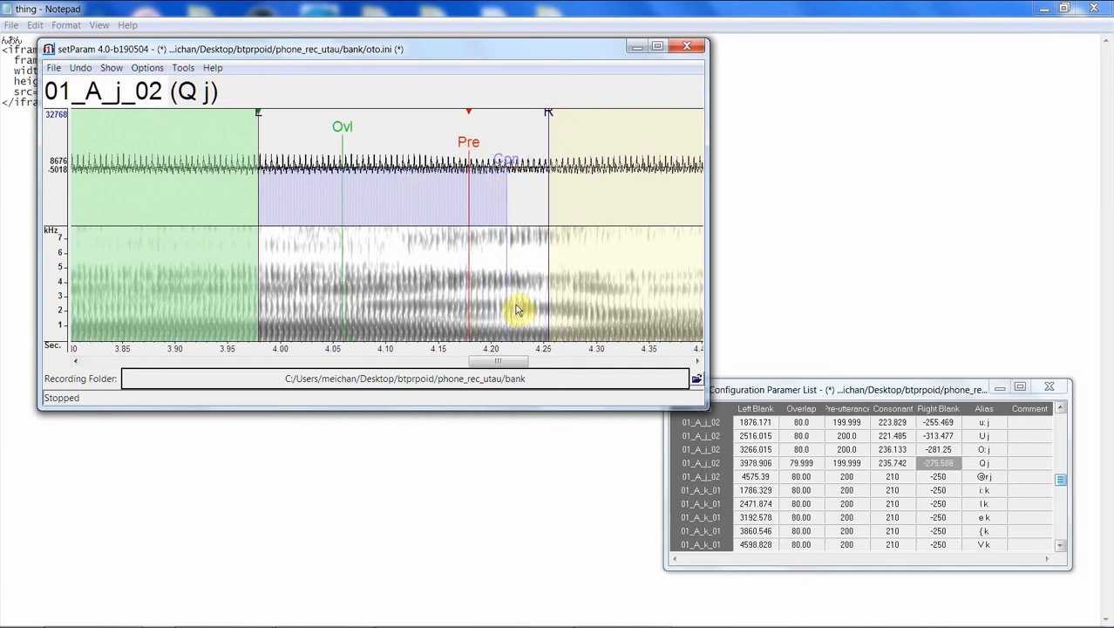
Step: Adjust the "@r j" entry's markers to a left blank of about 4643.6, consonant about 227.9 and right blank about -274.2
key(Down)
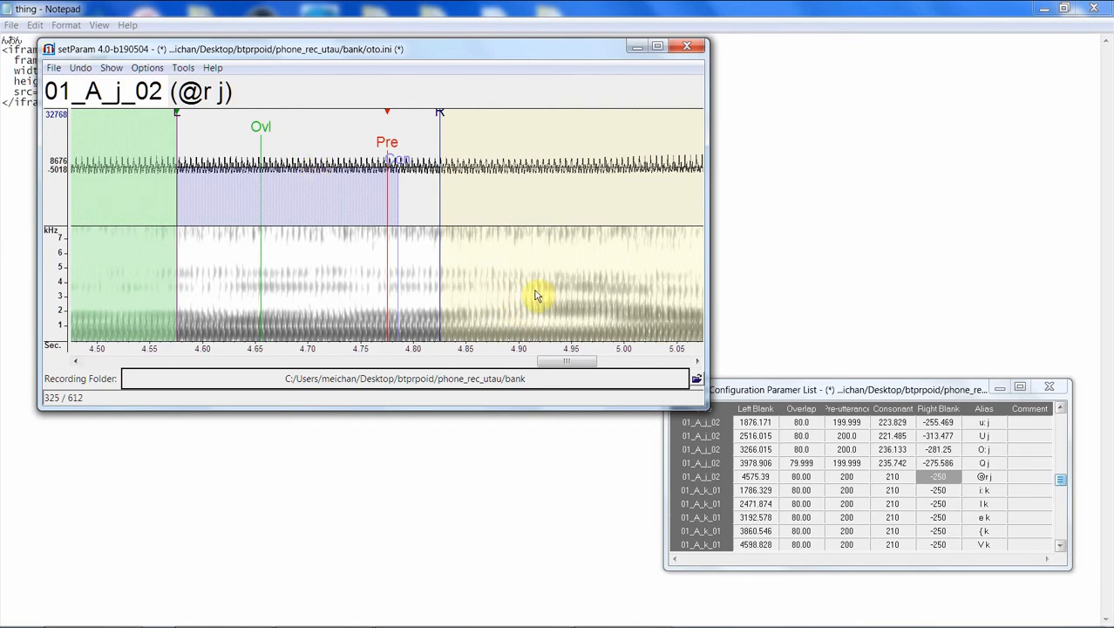
click(530, 288)
drag(179, 112, 272, 125)
click(639, 190)
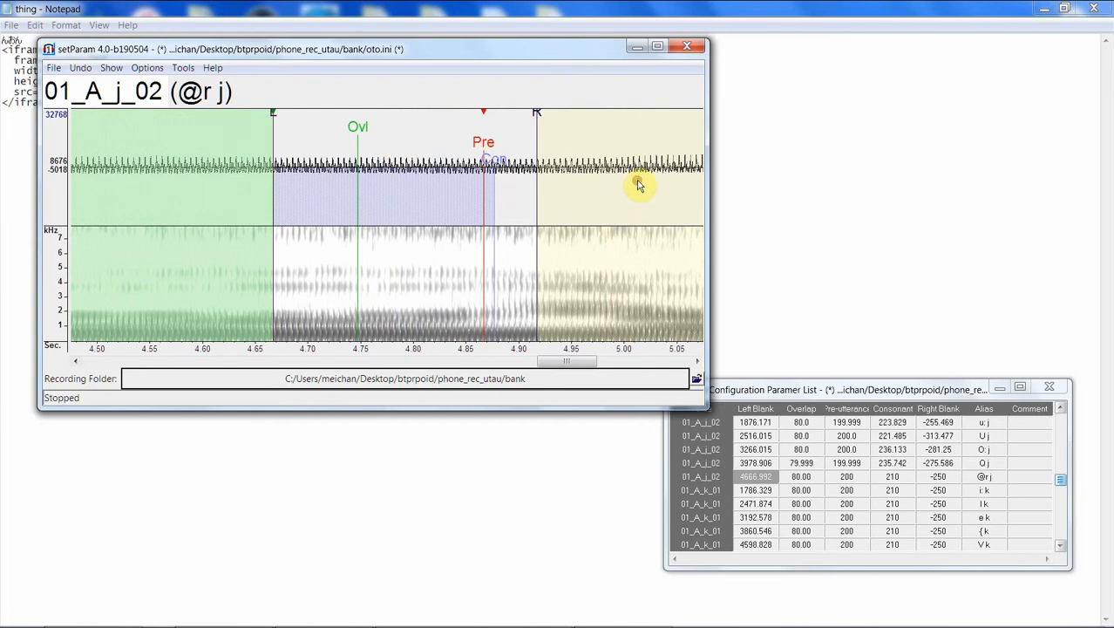
click(278, 112)
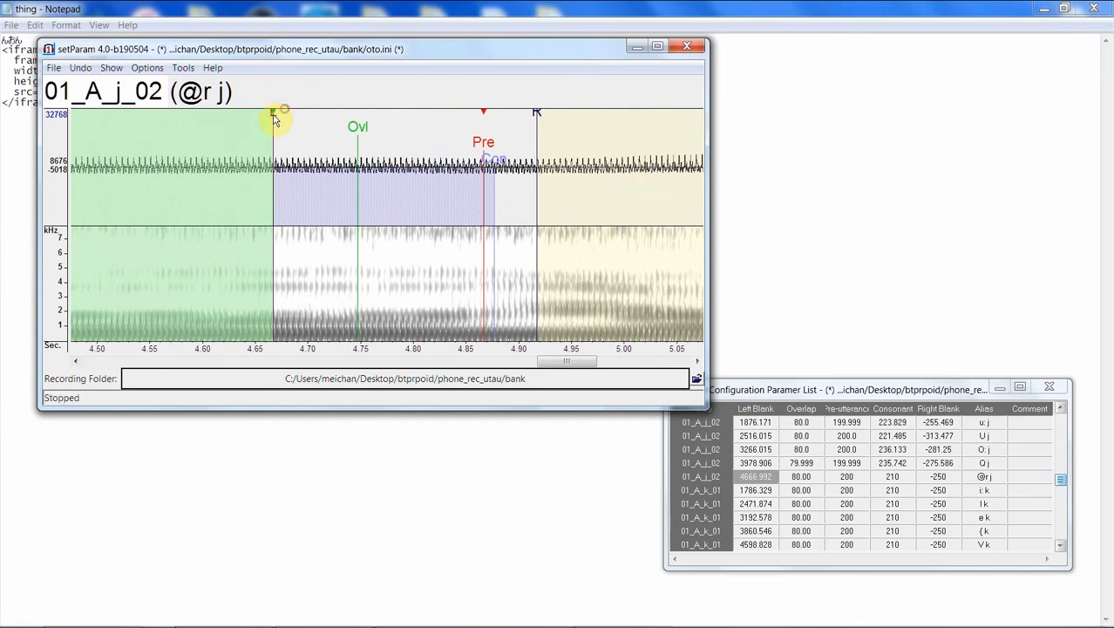
drag(270, 116, 249, 125)
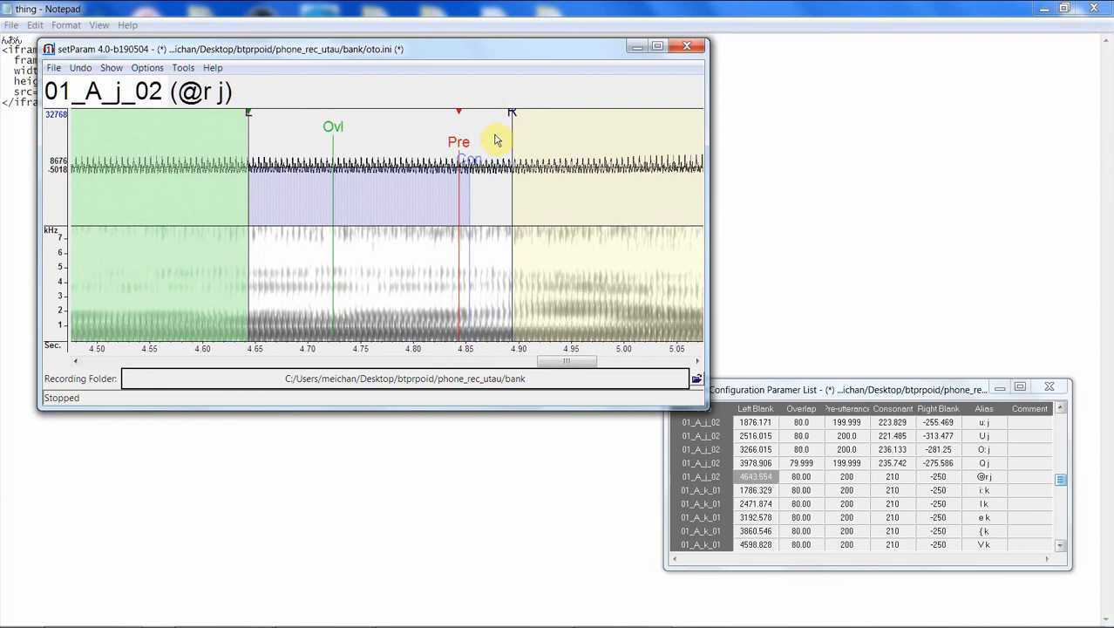
drag(515, 114, 537, 114)
click(667, 185)
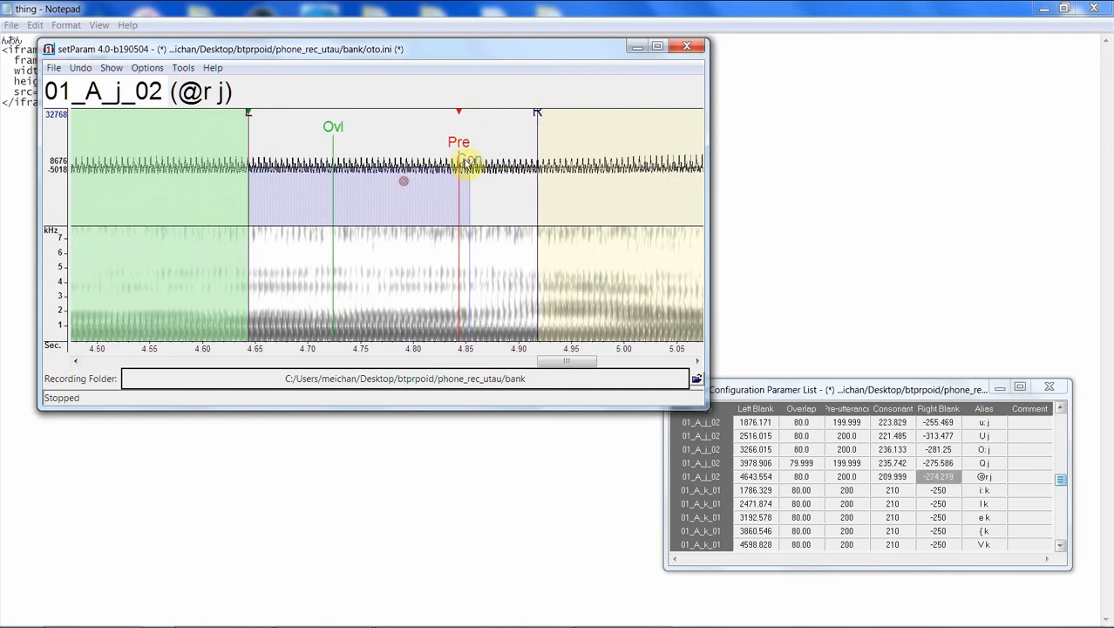
mouse_move(469, 161)
mouse_down()
mouse_move(492, 164)
mouse_move(497, 178)
mouse_up()
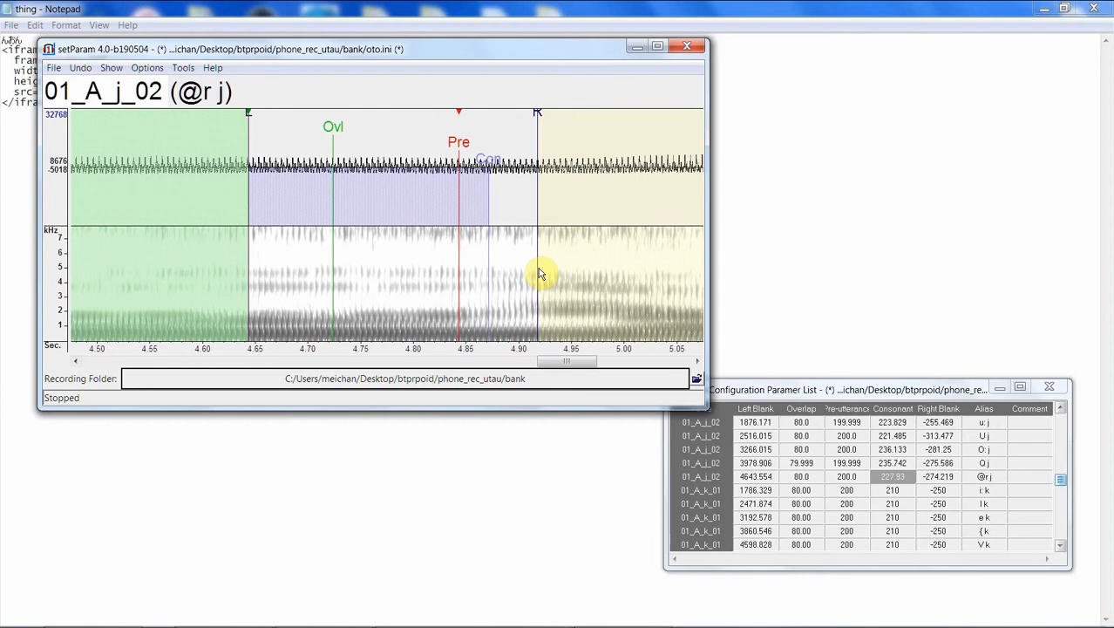
Step: Adjust the "i: k" entry's markers to a left blank of about 1823.4 and right blank about -274.2
key(Down)
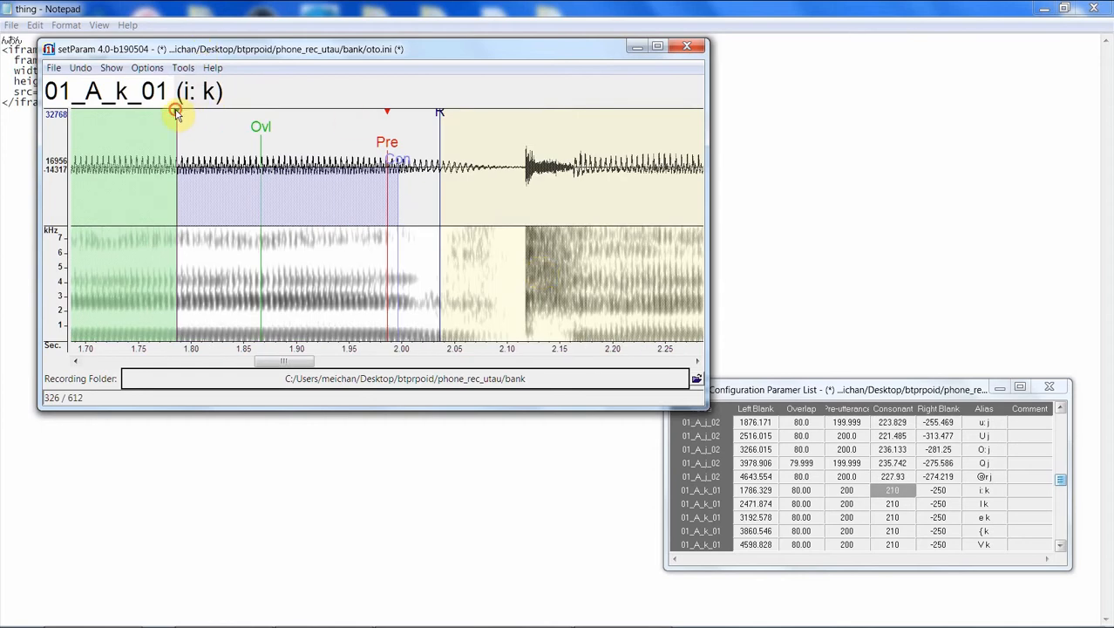
drag(176, 113, 215, 120)
drag(479, 116, 504, 116)
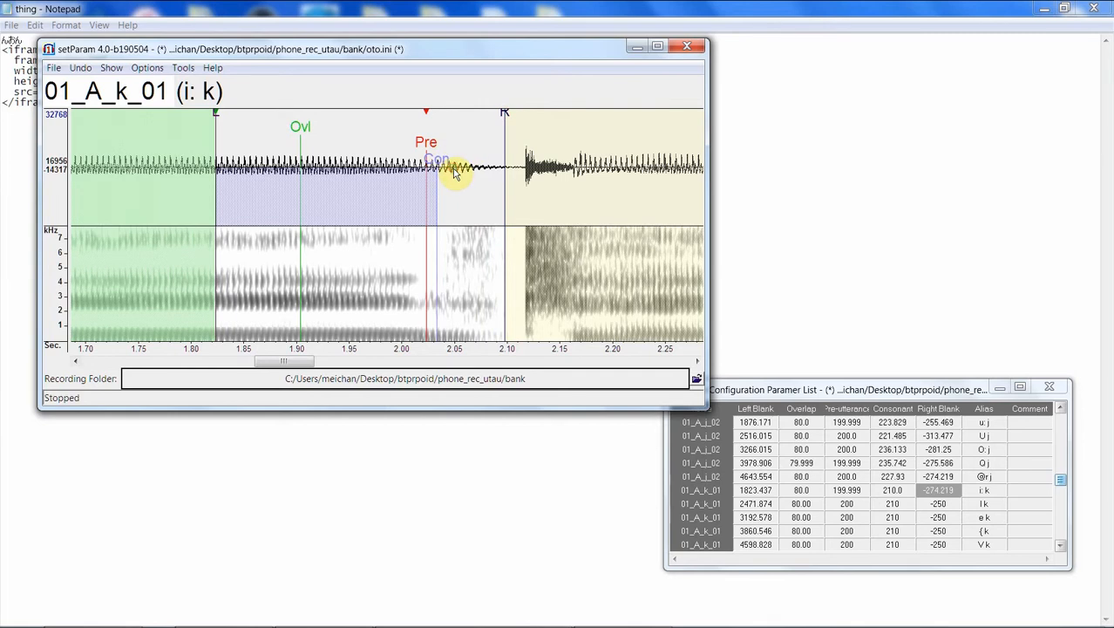
Step: Adjust the "I k" entry's markers to a left blank of about 2544.1, consonant about 247.9 and right blank about -283.0
key(Down)
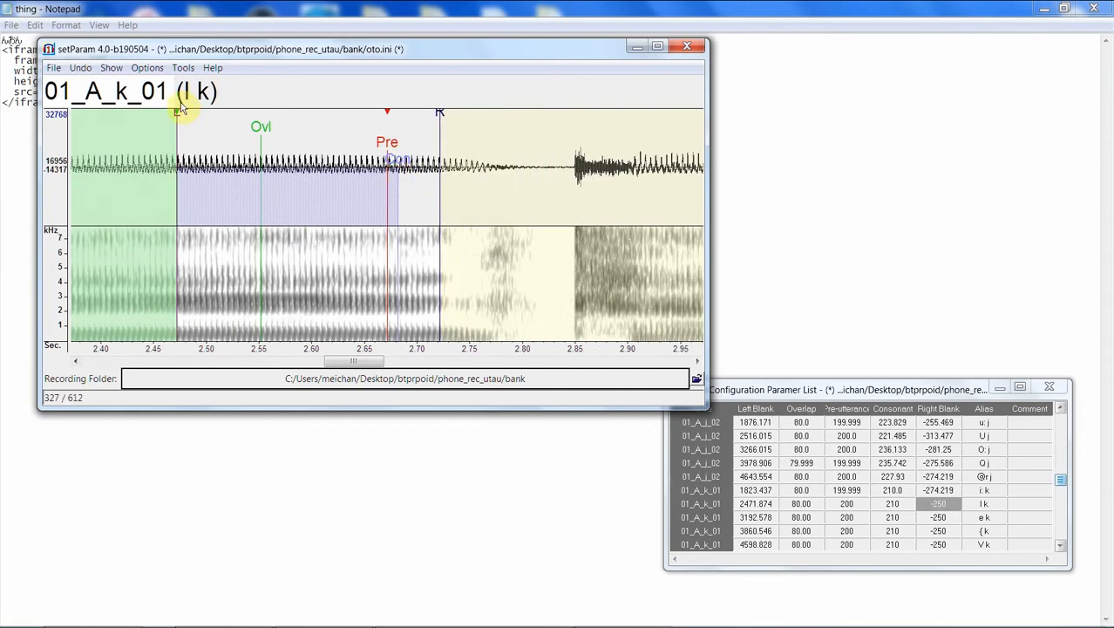
drag(178, 113, 255, 122)
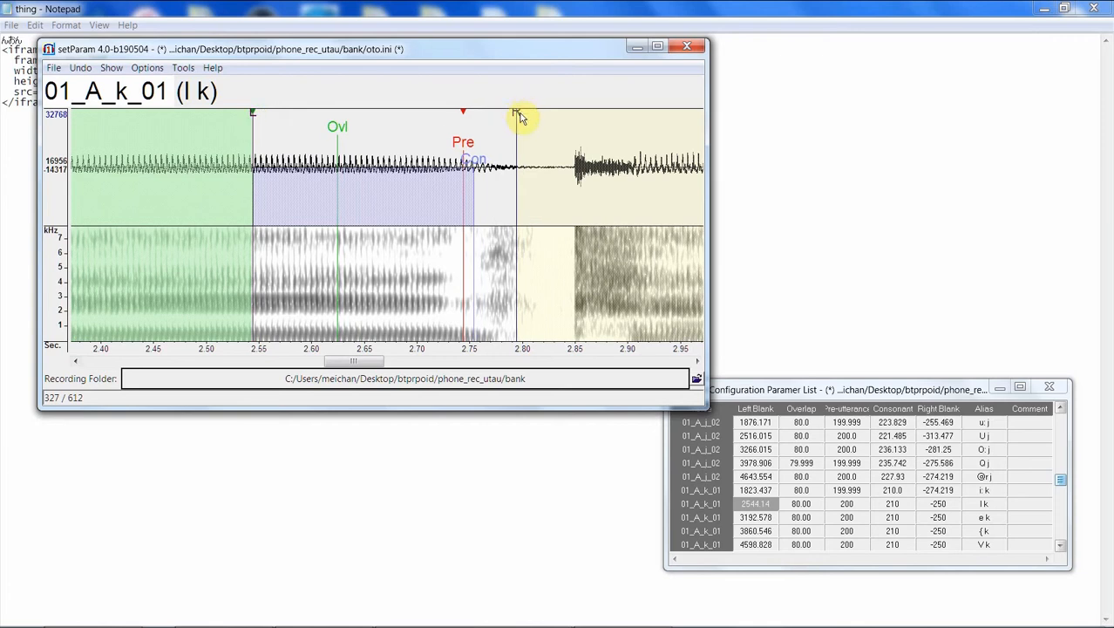
drag(520, 118, 551, 116)
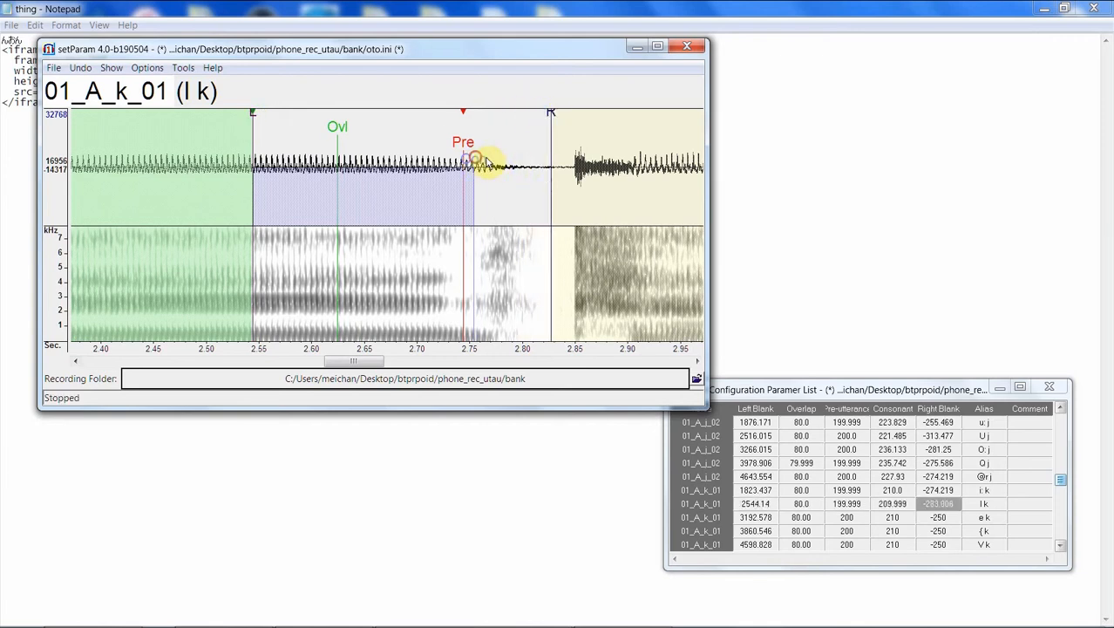
drag(476, 159, 531, 179)
Step: Adjust the "e k" entry's markers to a left blank of about 3251.4, consonant about 252.5 and right blank about -300.0
key(Down)
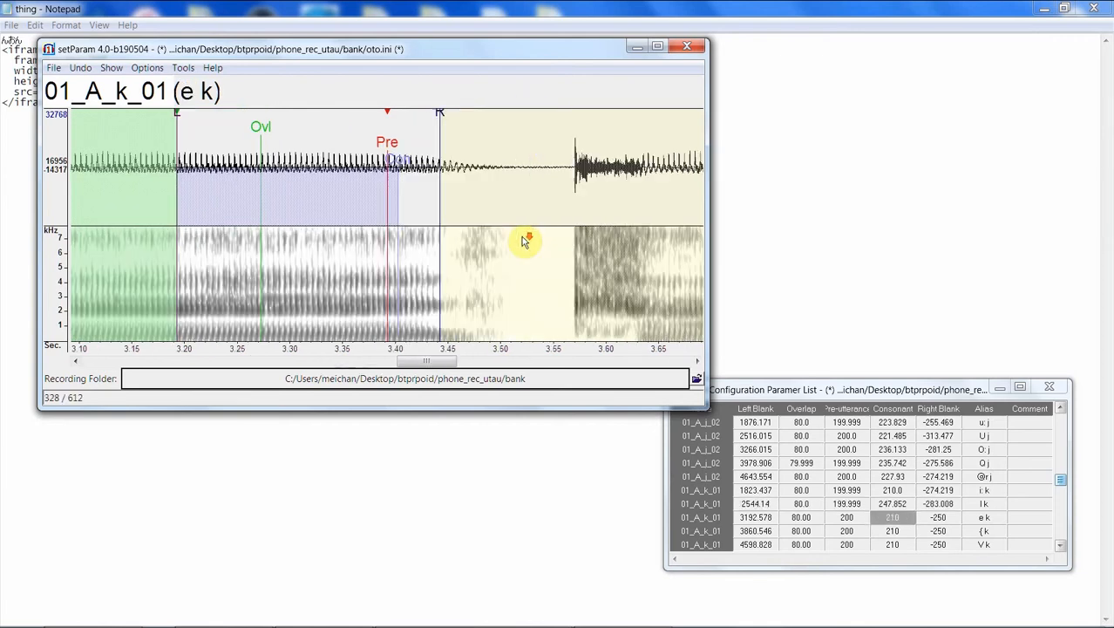
drag(185, 115, 241, 133)
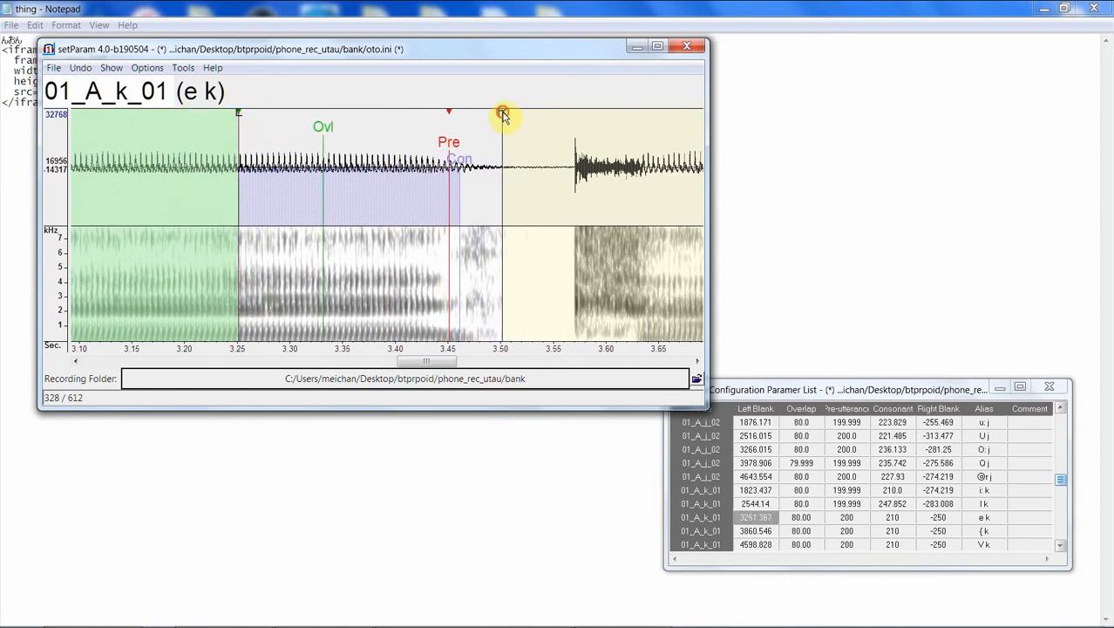
drag(503, 115, 555, 116)
mouse_move(459, 164)
mouse_down()
mouse_move(510, 174)
mouse_move(504, 168)
mouse_up()
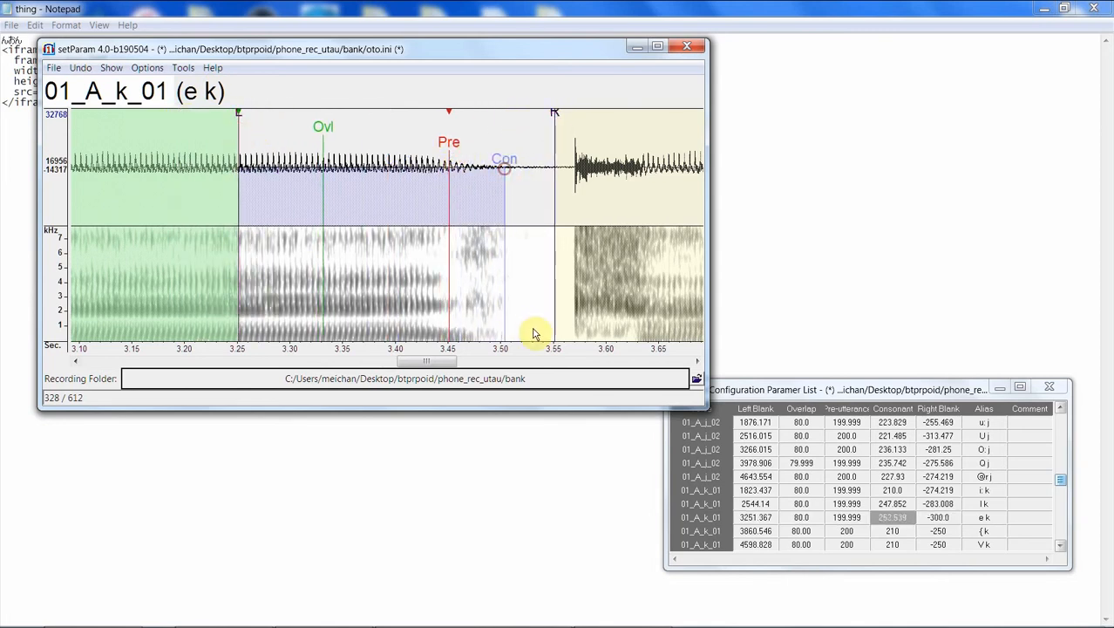
Step: Adjust the "{ k" entry's markers to a left blank of about 3988.5, consonant about 238.5 and right blank about -274.2
key(Down)
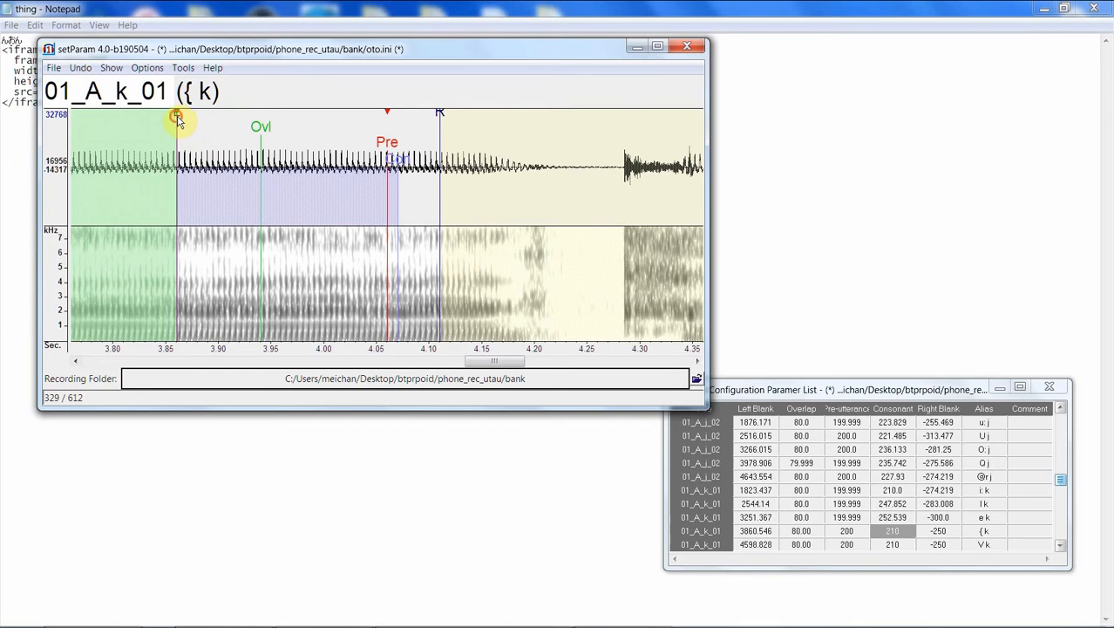
drag(177, 120, 313, 145)
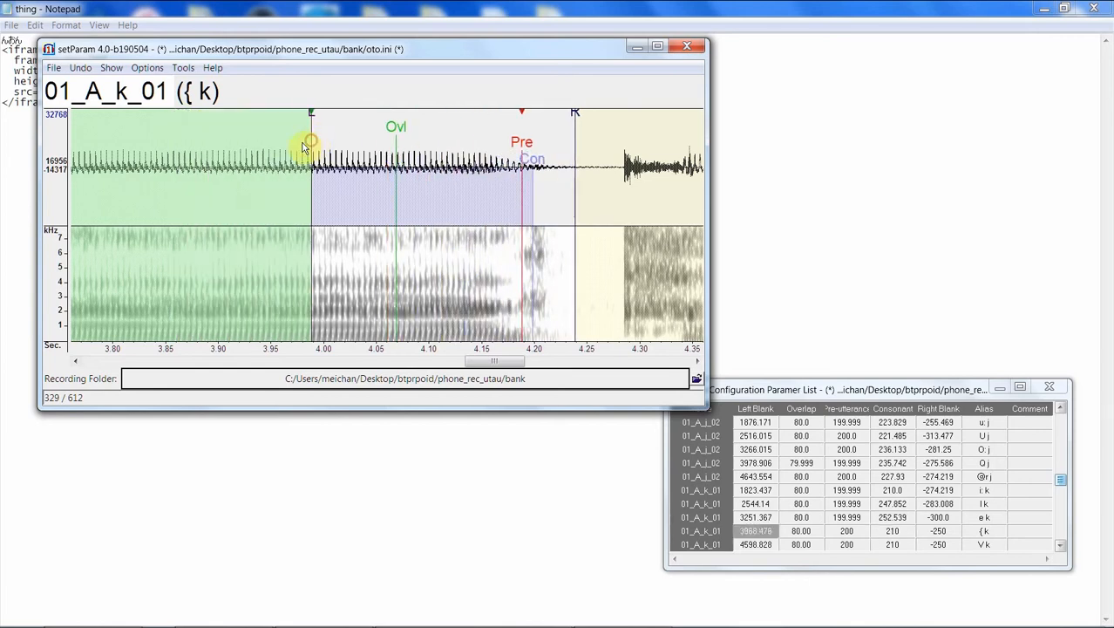
drag(575, 117, 600, 116)
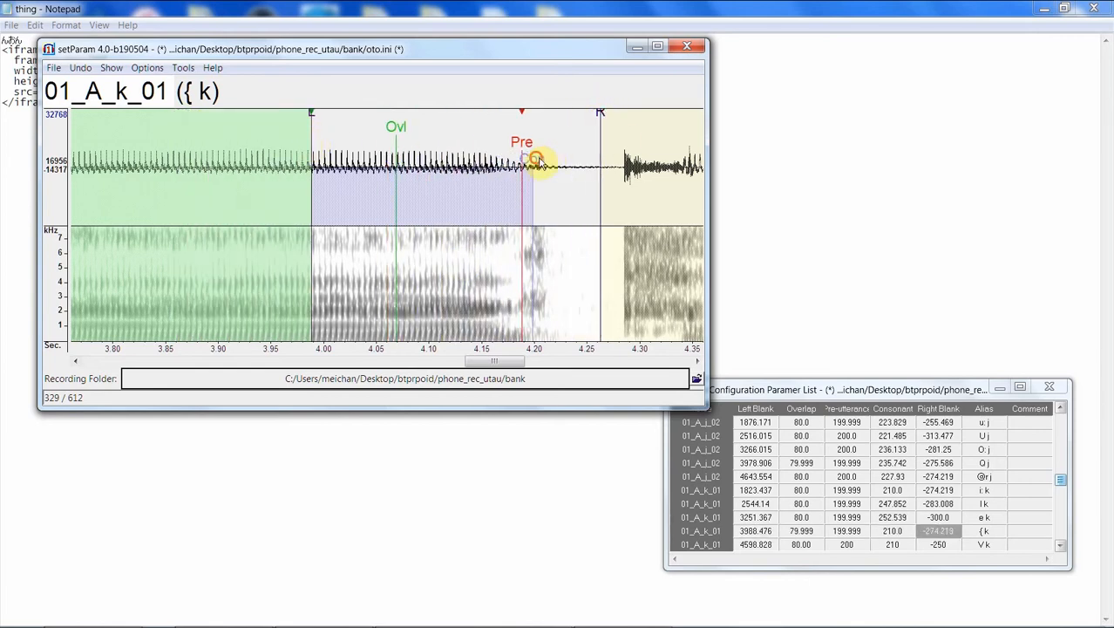
drag(537, 155, 564, 161)
Step: Adjust the "V k" entry's markers to a left blank of about 4689.8, consonant about 229.7 and right blank about -276.0
key(Down)
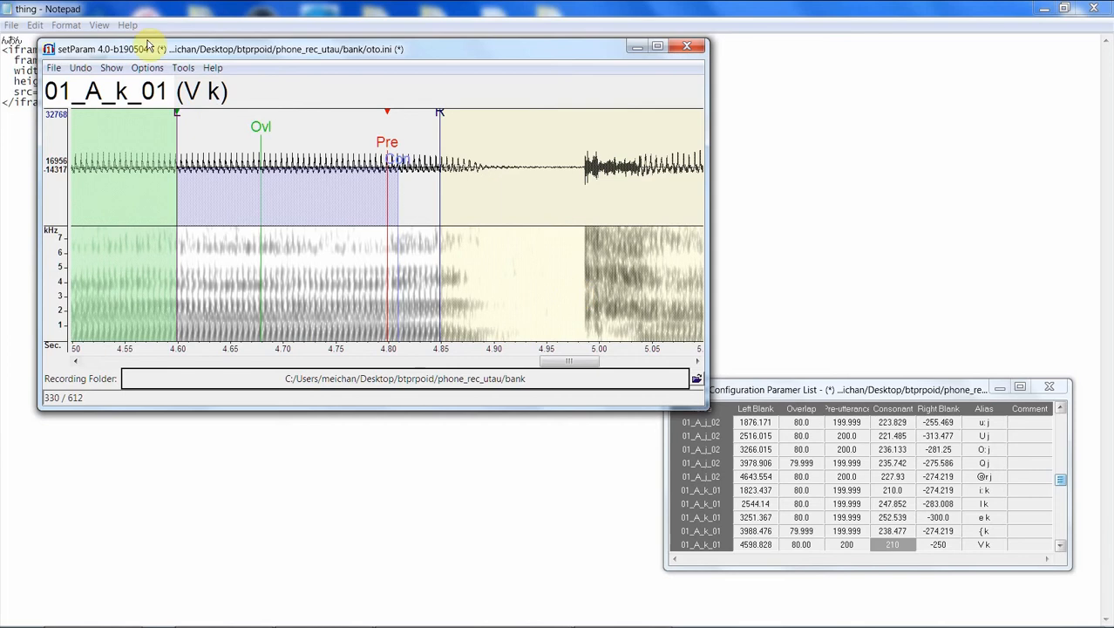
drag(181, 120, 273, 119)
drag(540, 118, 564, 122)
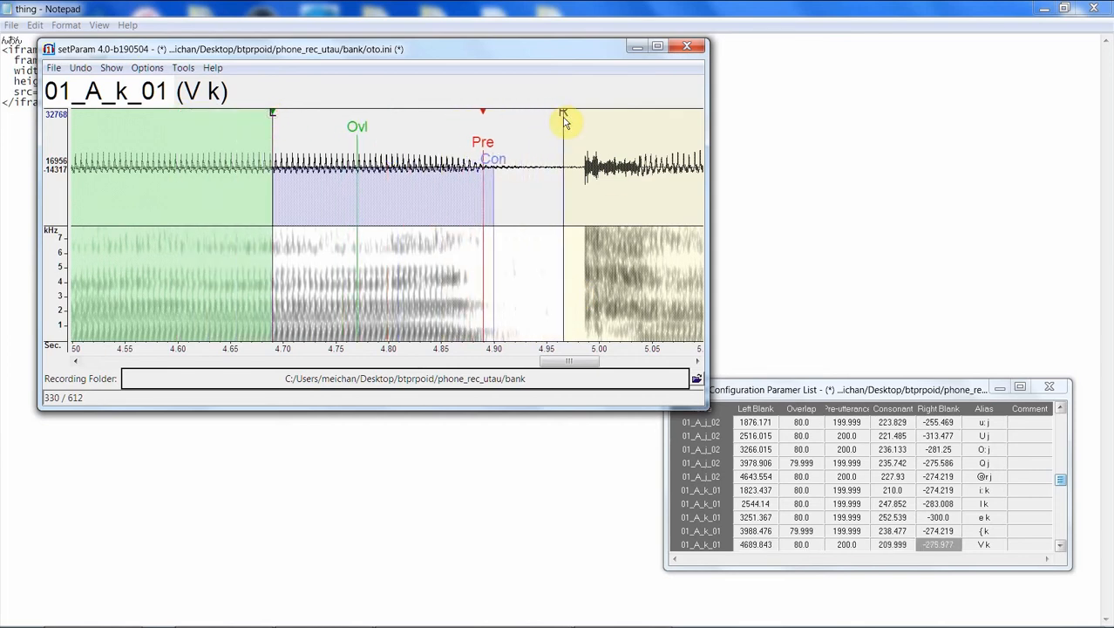
drag(494, 162, 514, 167)
Step: Adjust the "u: k" entry's markers to a left blank of about 1807.6, consonant about 249.6 and right blank about -296.5
key(Down)
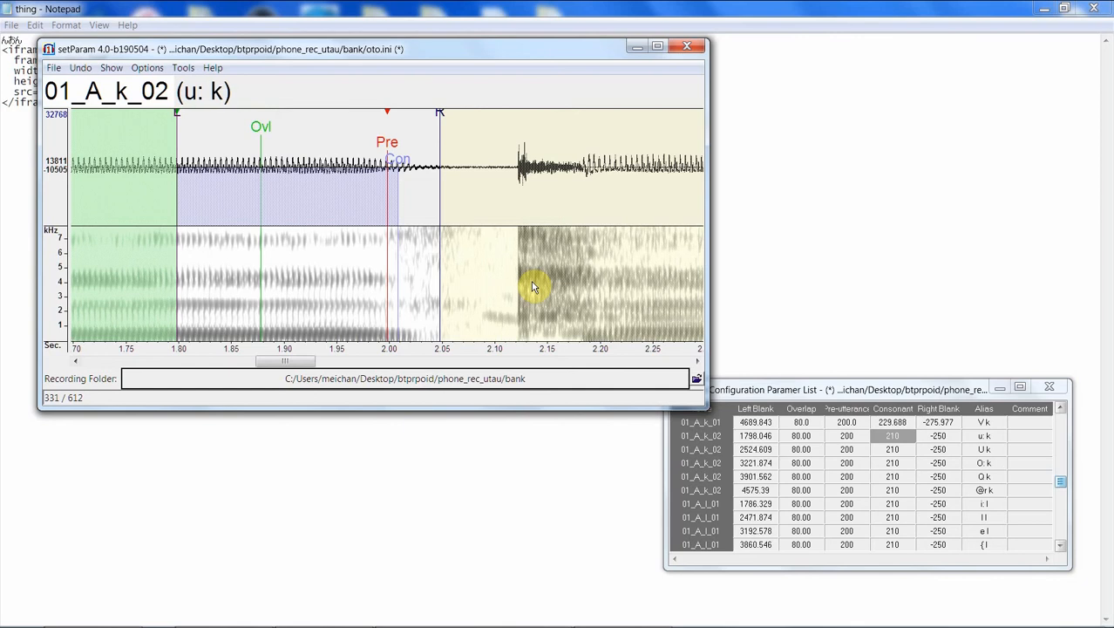
key(Up)
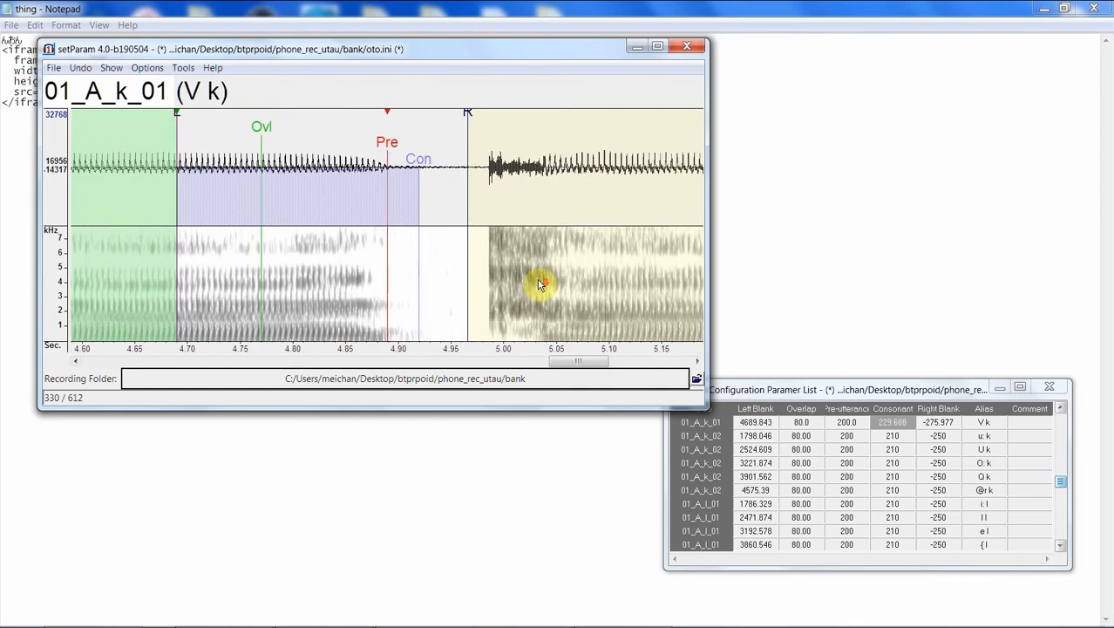
key(Down)
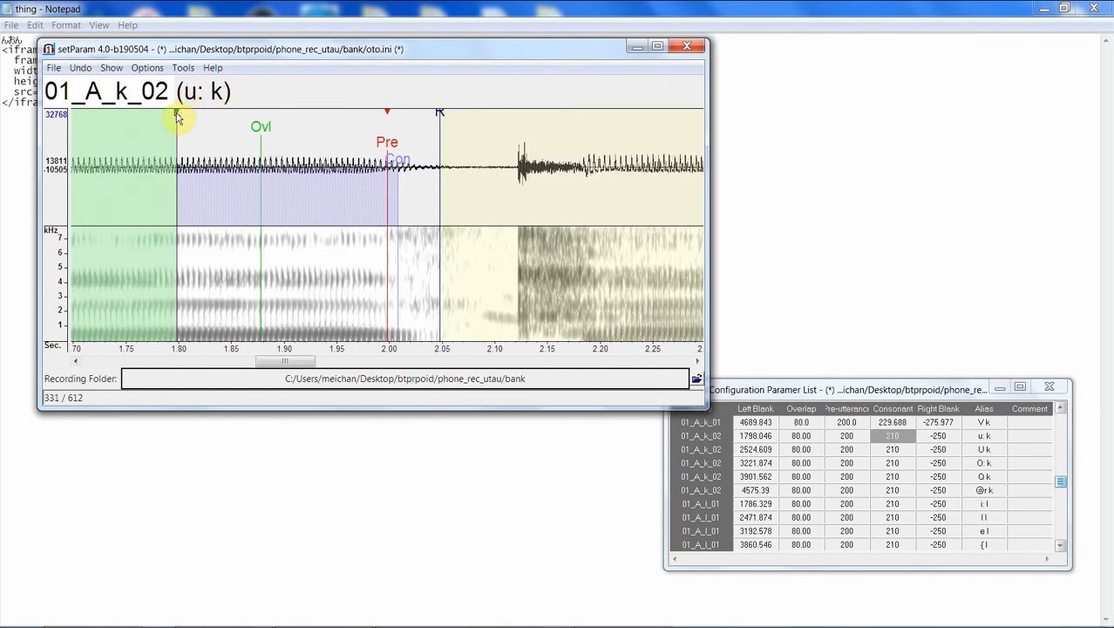
drag(177, 118, 186, 115)
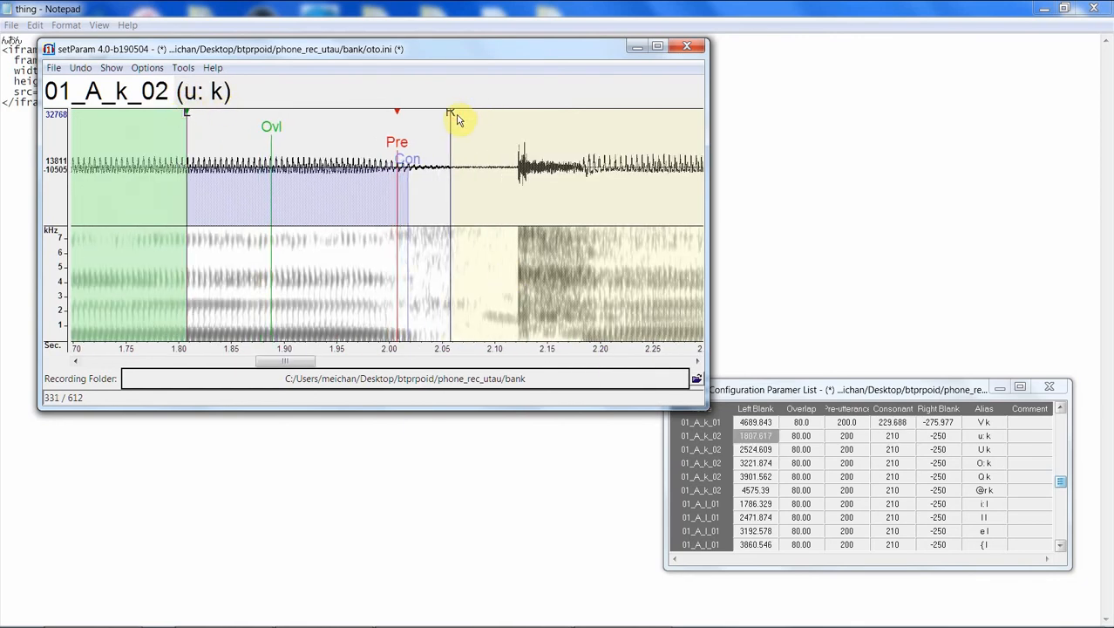
drag(455, 118, 499, 112)
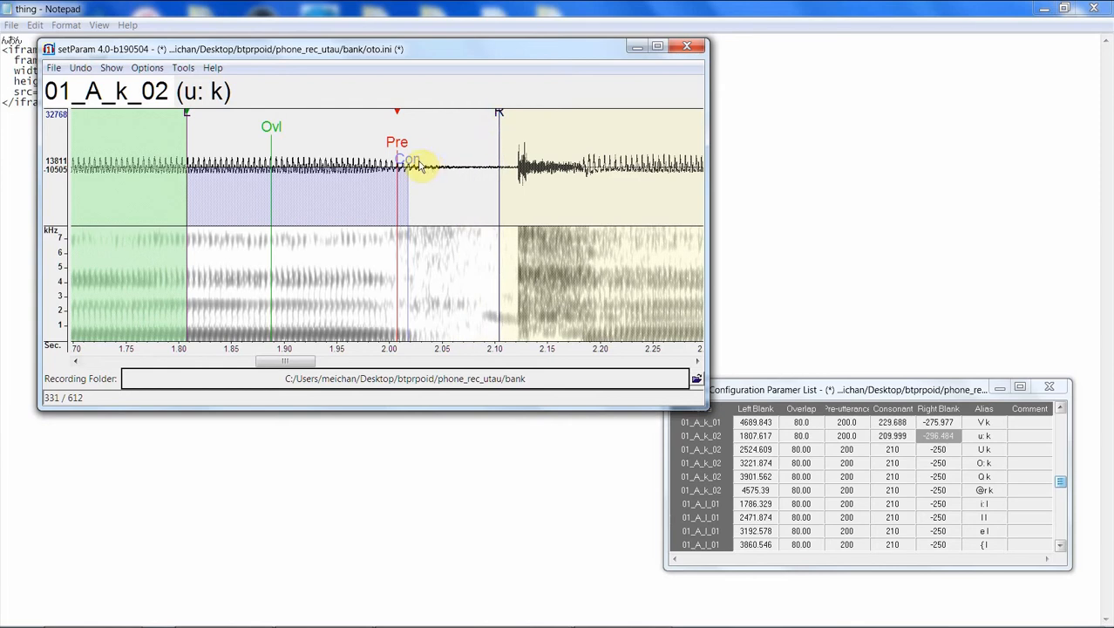
drag(418, 163, 450, 163)
Step: Adjust the "U k" entry's markers to a left blank of about 2532.4, consonant about 246.7 and right blank about -303.5
key(Down)
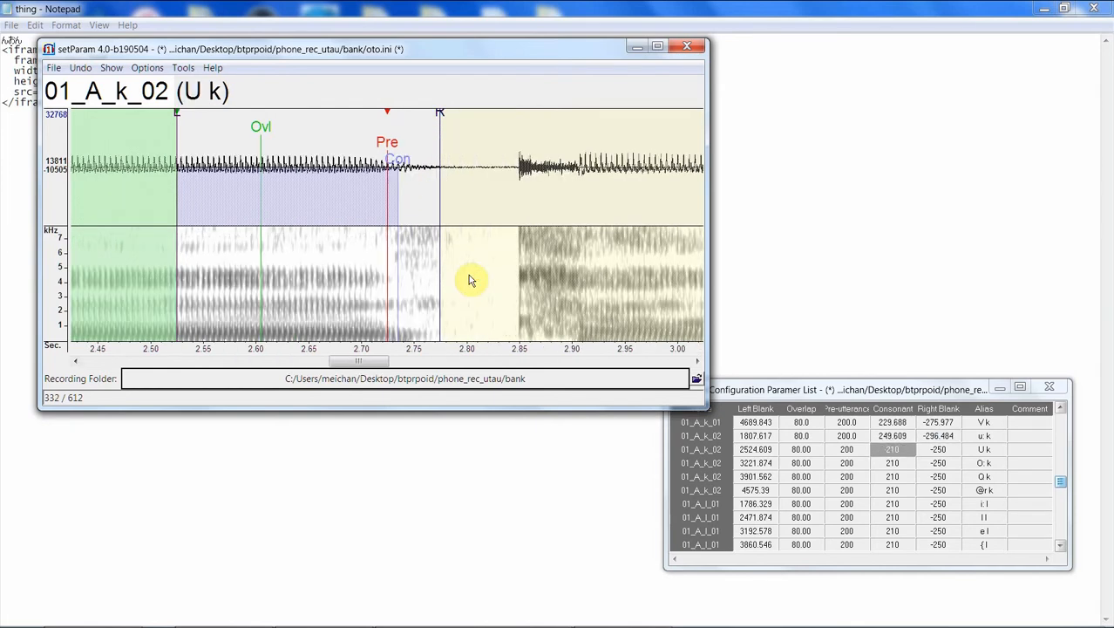
drag(182, 120, 185, 111)
drag(450, 116, 505, 112)
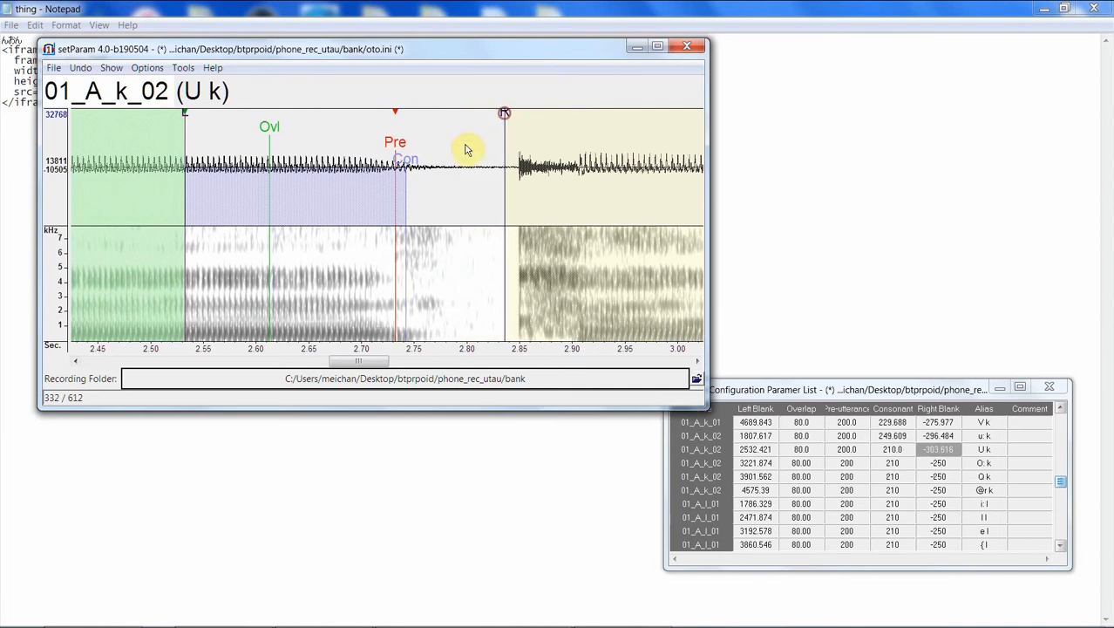
drag(417, 157, 446, 164)
Step: Adjust the "O: k" entry's markers to a left blank of about 3293.0, consonant about 239.7 and right blank about -276.6
key(Down)
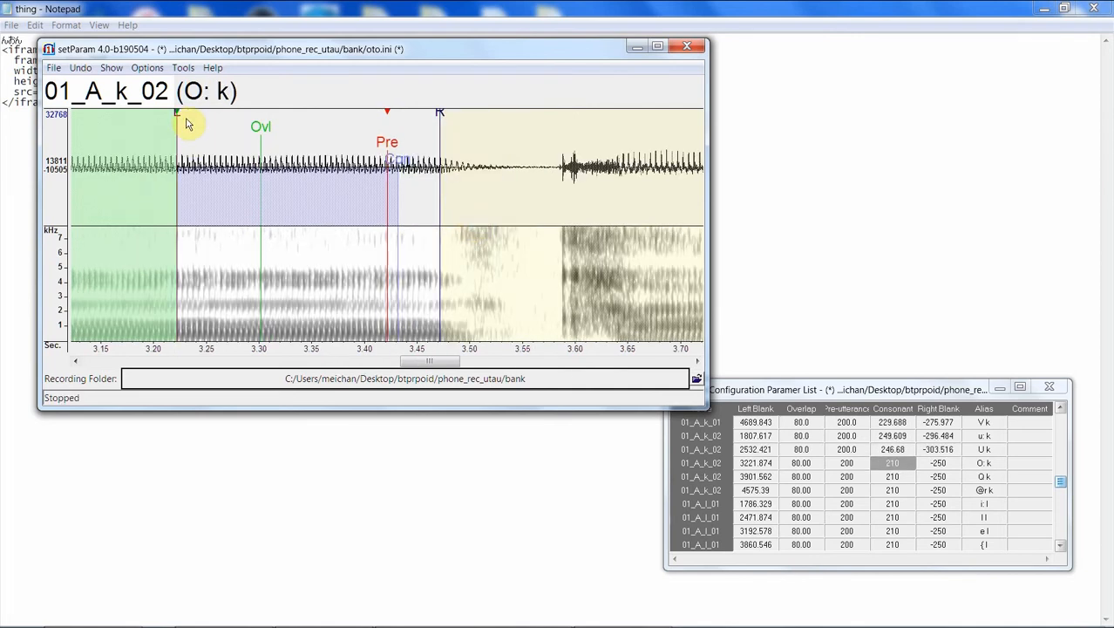
drag(179, 115, 251, 104)
drag(517, 114, 543, 114)
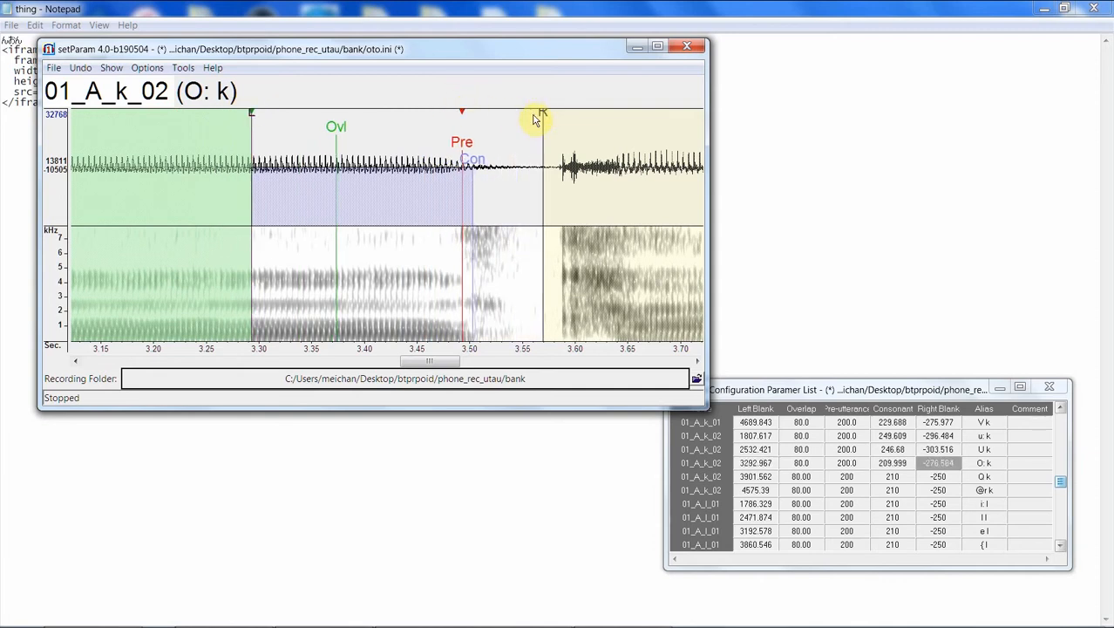
drag(475, 161, 506, 157)
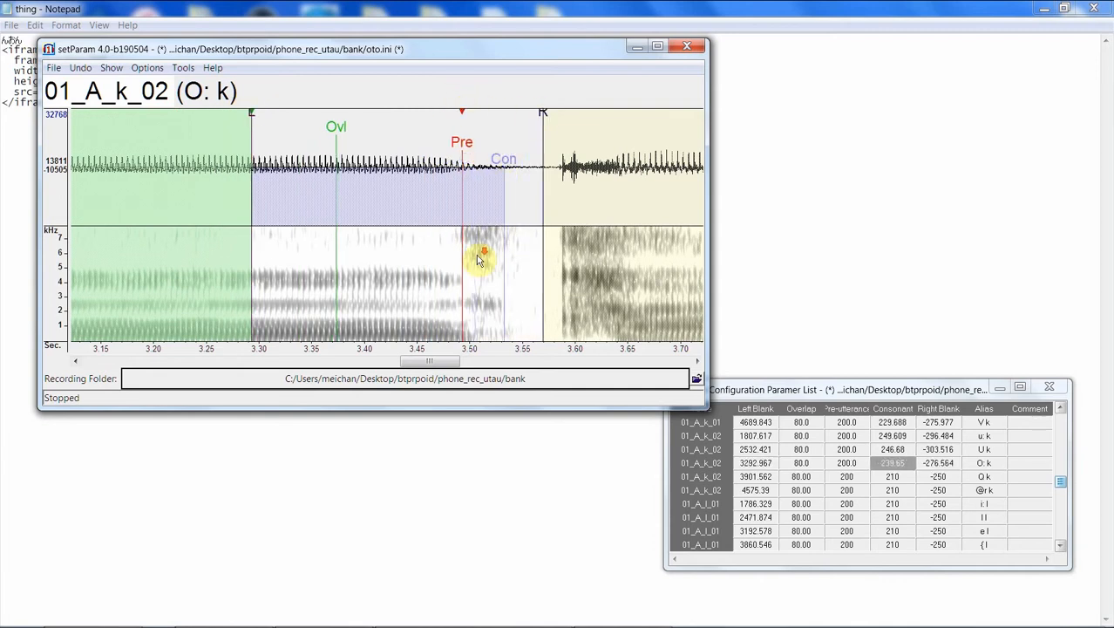
Step: Adjust the "Q k" entry's markers to a left blank of about 3938.7, consonant about 259.6 and right blank about -289.5
key(Down)
mouse_move(177, 120)
mouse_down()
mouse_move(266, 115)
mouse_move(232, 125)
mouse_move(217, 149)
mouse_up()
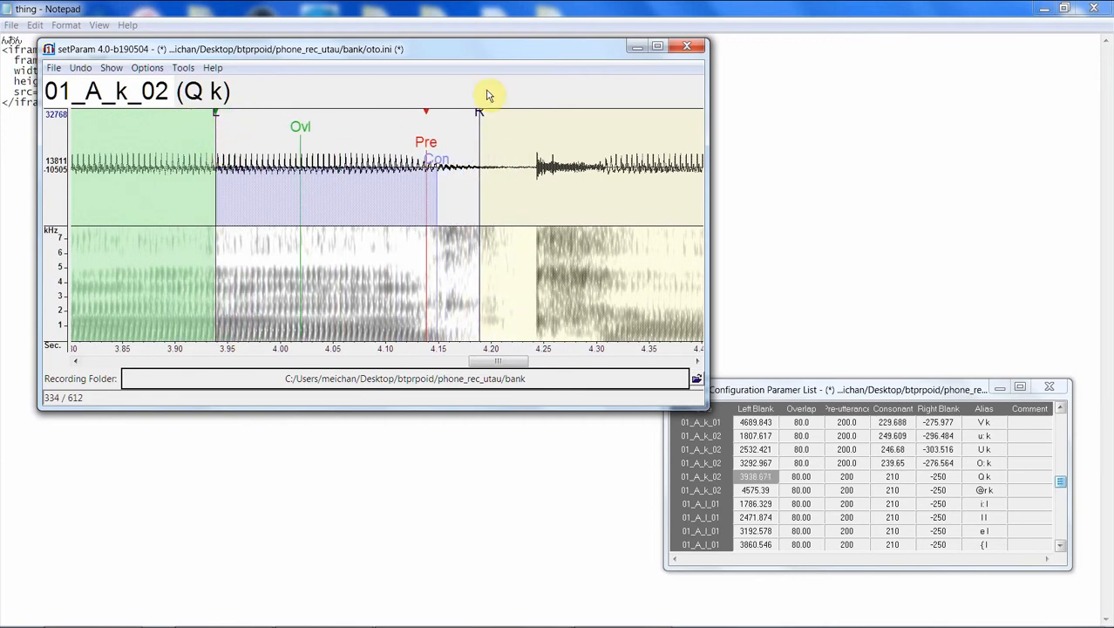
drag(478, 112, 521, 114)
mouse_move(443, 162)
mouse_down()
mouse_move(504, 158)
mouse_move(491, 164)
mouse_up()
Step: Set the "@r k" entry's left blank to about 4693.9, consonant about 252.0 and right blank about -283.0, and go to the "i: l" entry
key(Down)
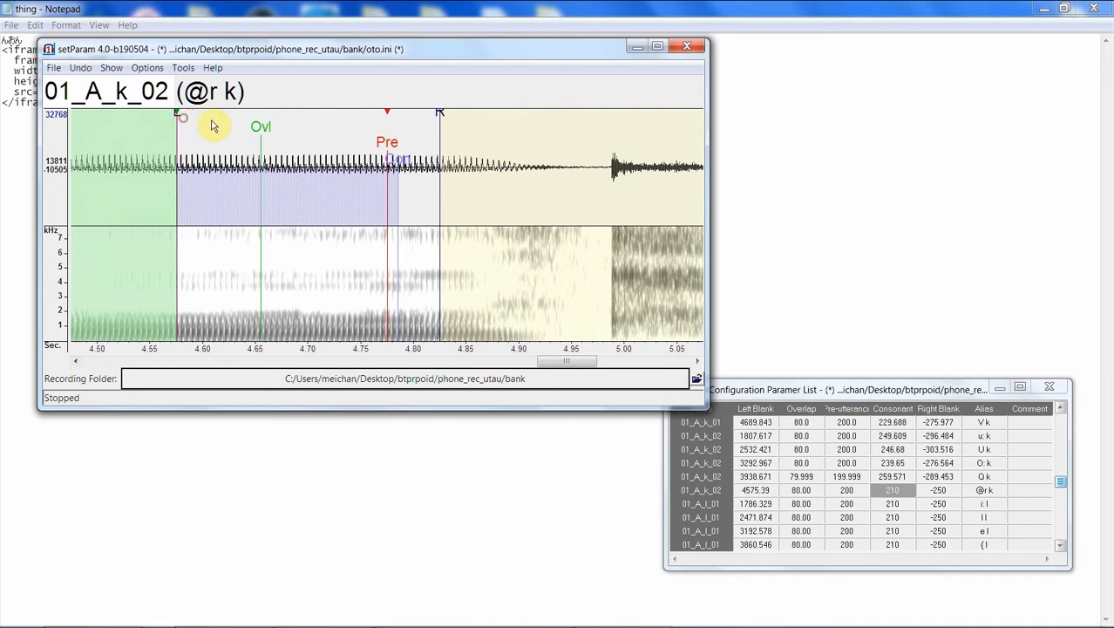
drag(183, 128, 301, 127)
drag(561, 122, 598, 114)
drag(526, 156, 569, 144)
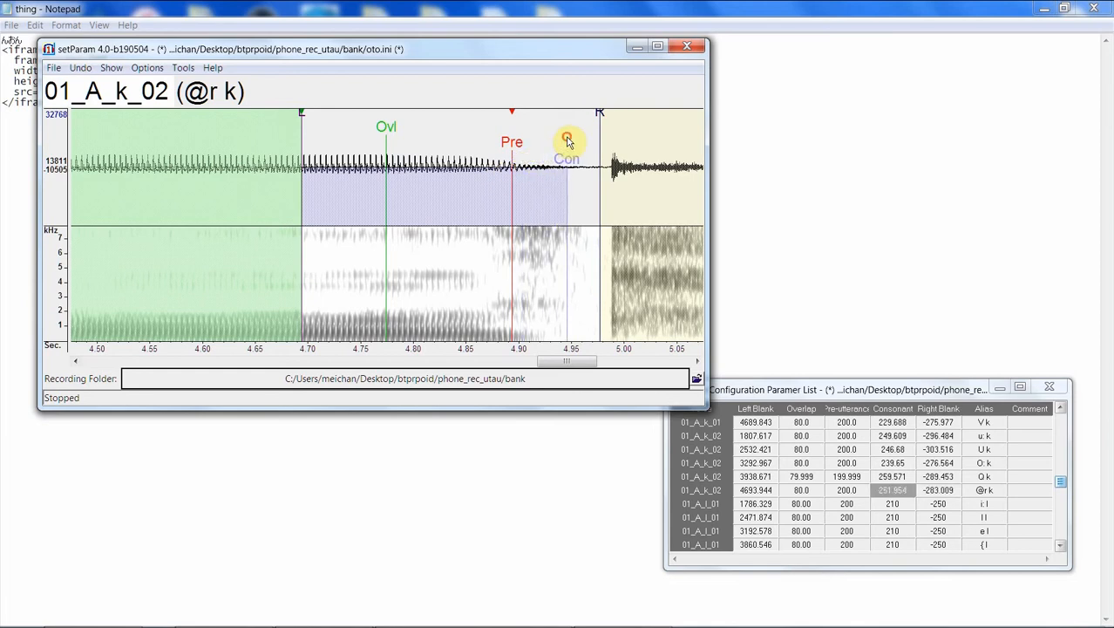
key(Down)
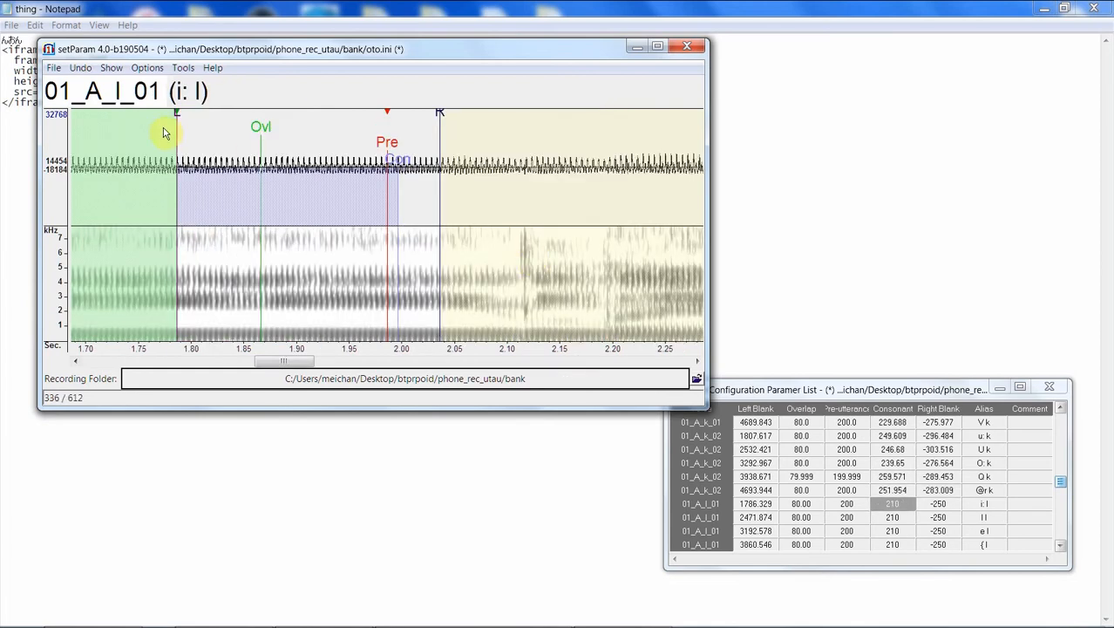
Step: Adjust the "i: l" entry of 01_A_l_01 to a left blank of about 1917, consonant about 227 and right blank about -266
drag(170, 116, 321, 114)
click(459, 167)
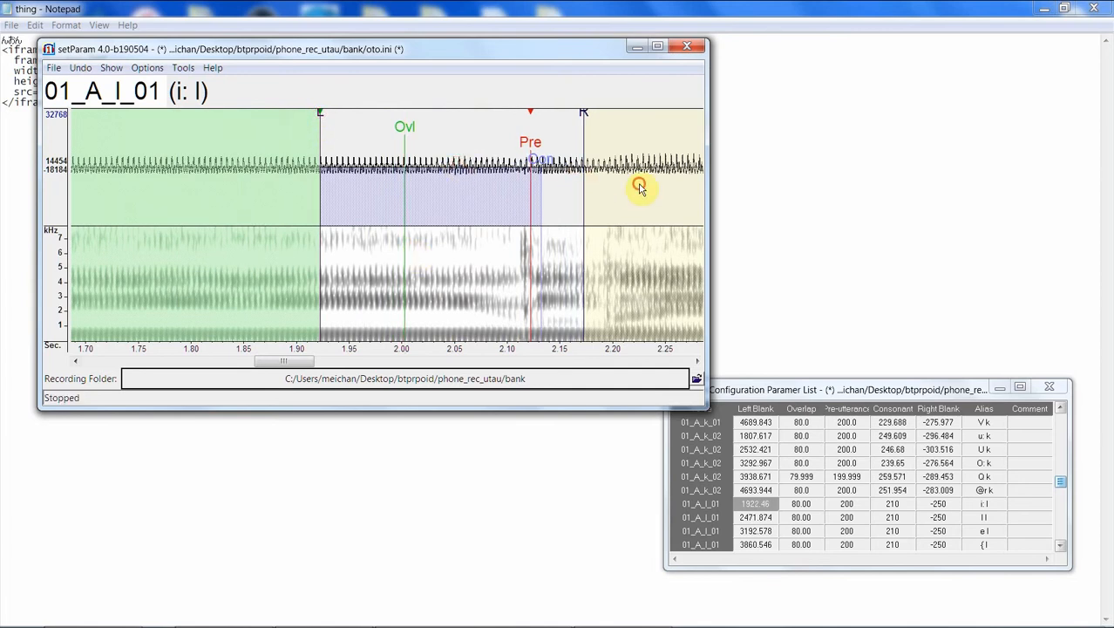
drag(320, 120, 315, 126)
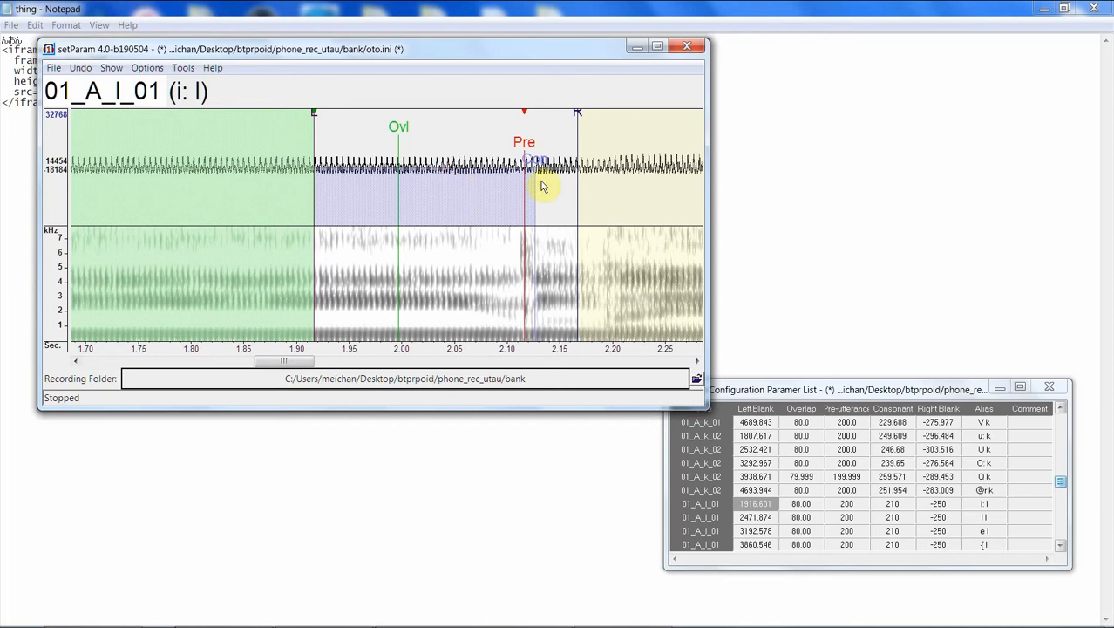
drag(579, 113, 594, 114)
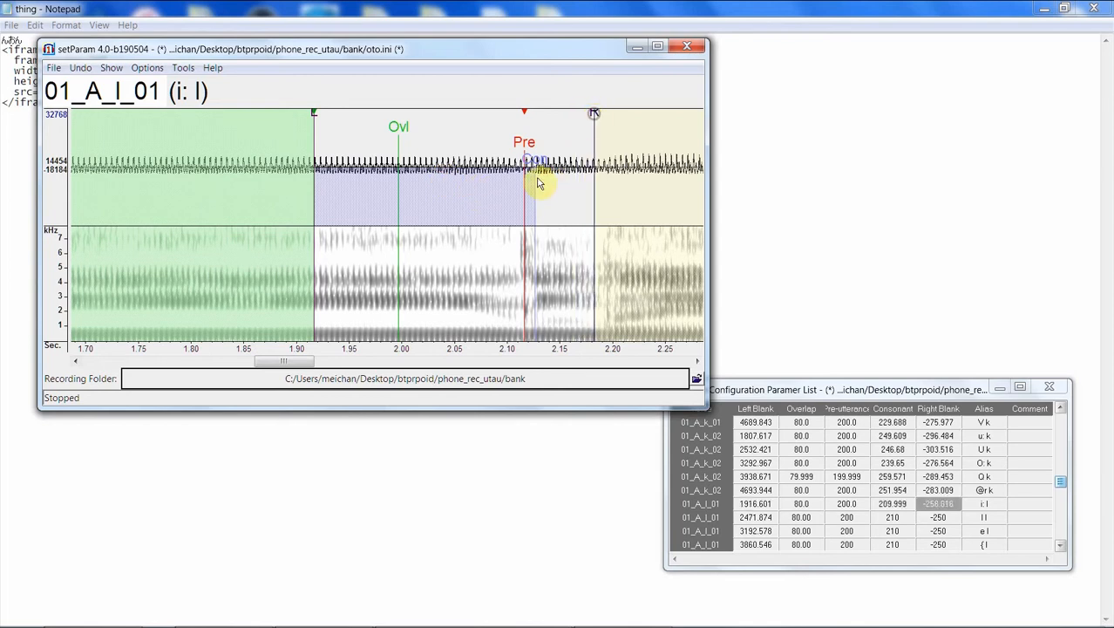
drag(538, 183, 553, 171)
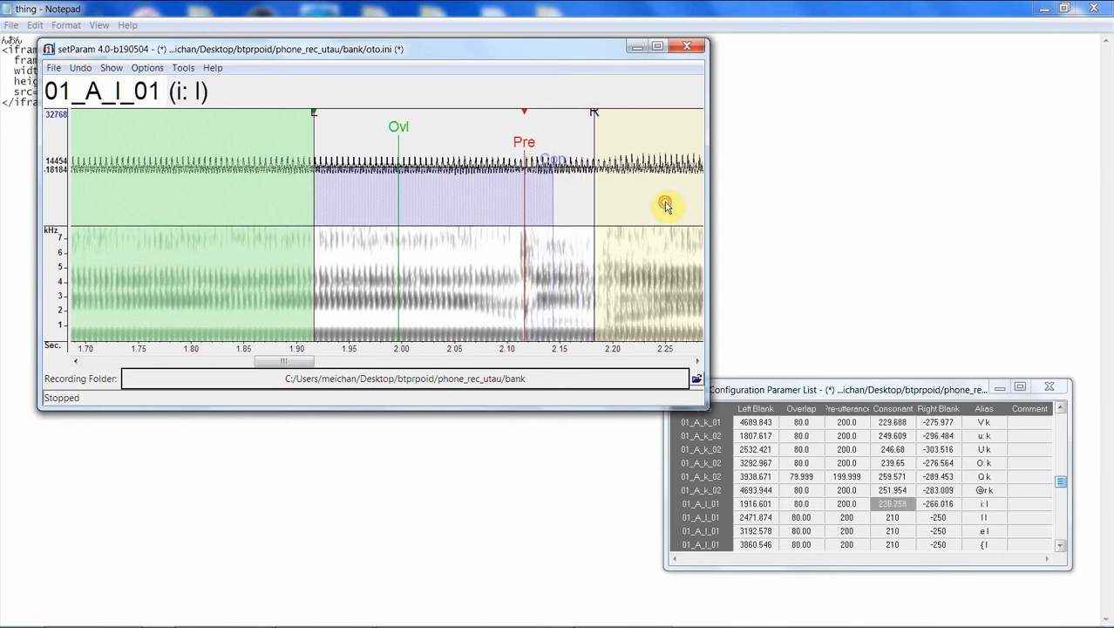
Step: Adjust the "I l" entry of 01_A_l_01 to a left blank of about 2633, consonant about 219 and right blank about -256
scroll(667, 206, down, 1)
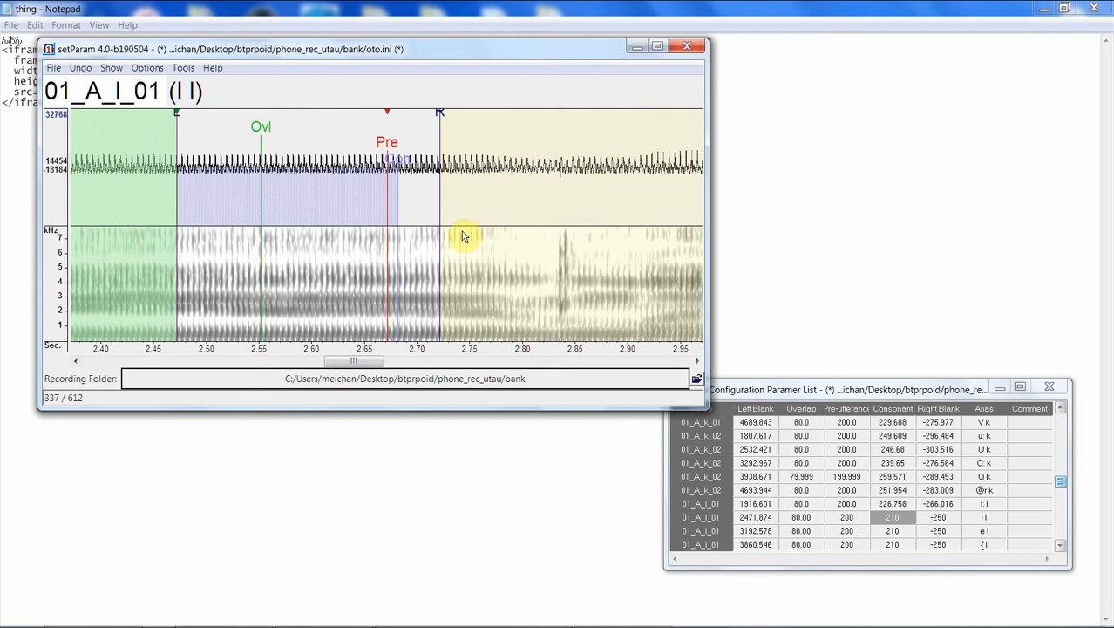
mouse_move(174, 112)
mouse_down()
mouse_move(329, 120)
mouse_move(365, 138)
mouse_up()
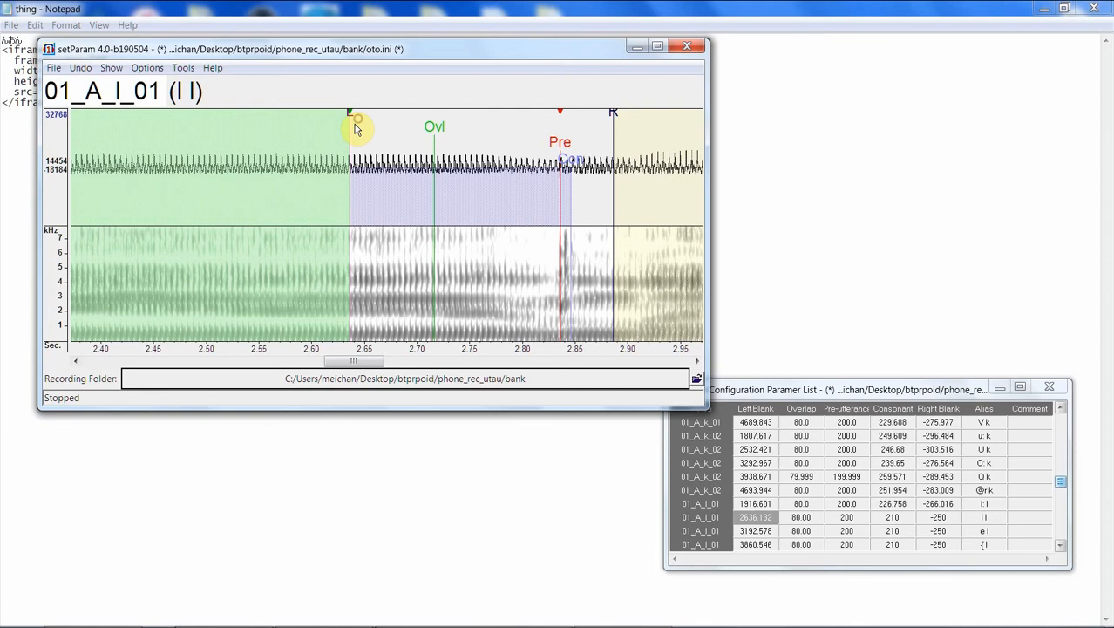
drag(349, 116, 347, 120)
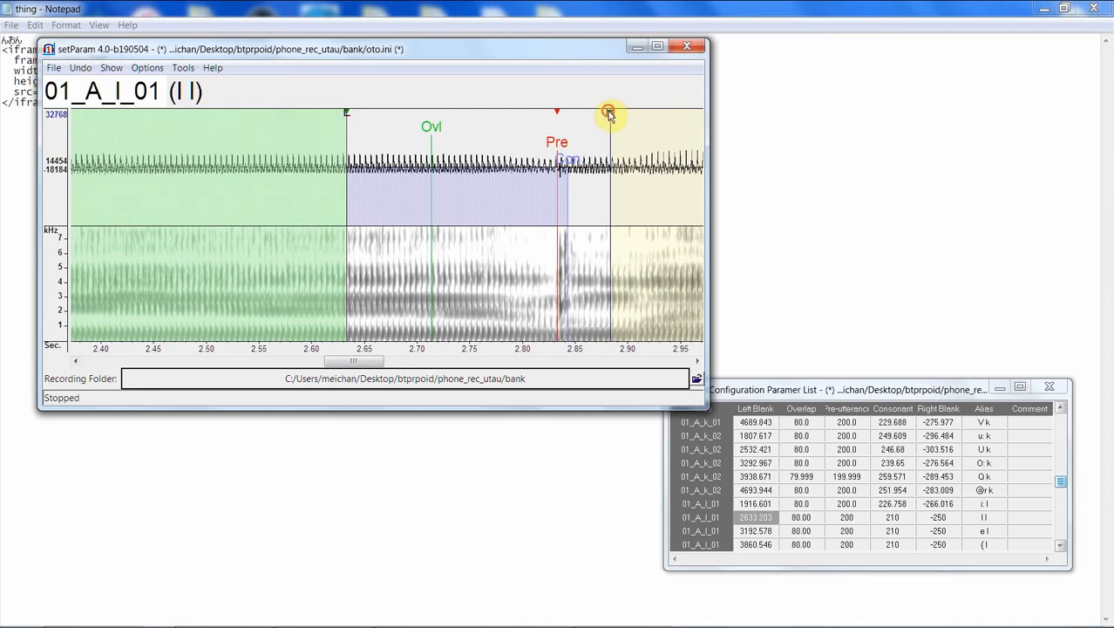
drag(609, 114, 616, 114)
drag(565, 165, 580, 163)
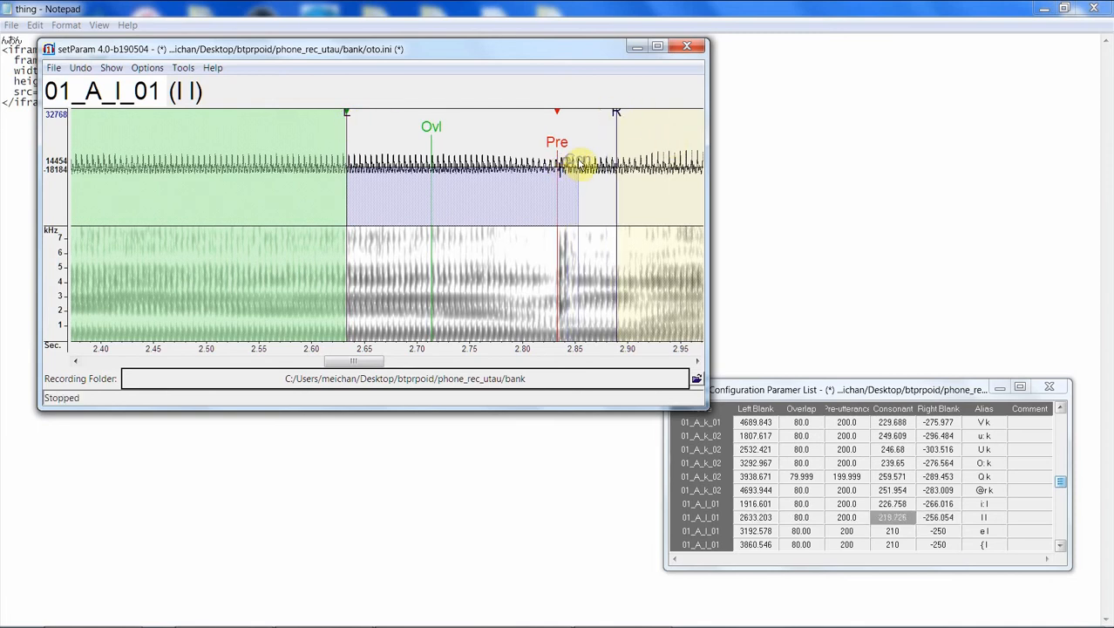
Step: Adjust the "e l" entry of 01_A_l_01 to a left blank of about 3257, consonant about 227 and right blank about -287
key(Down)
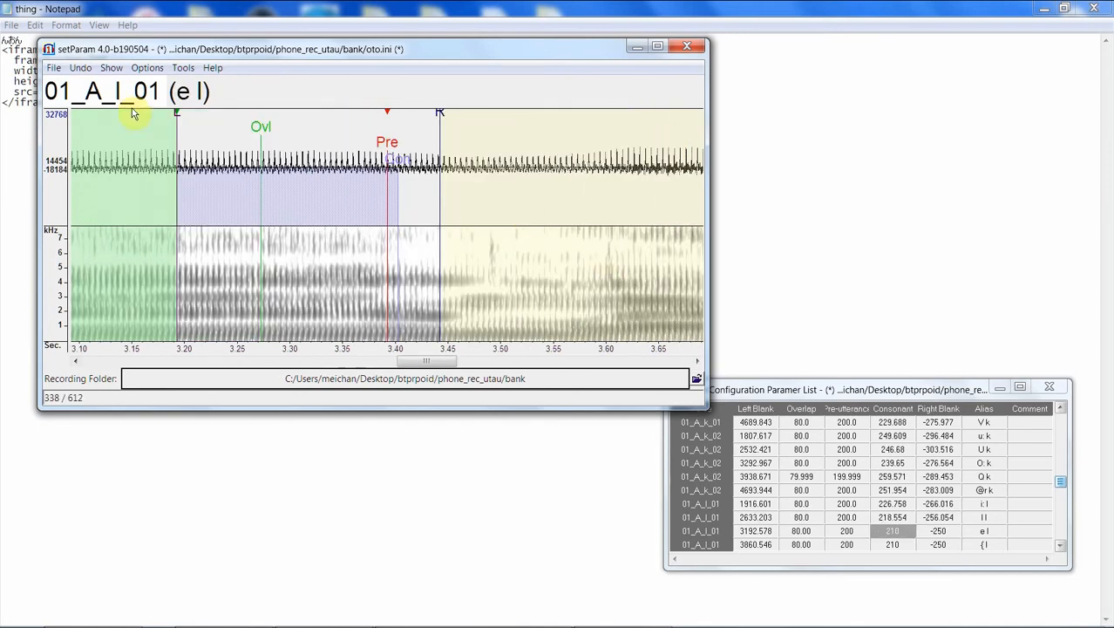
mouse_move(181, 122)
mouse_down()
mouse_move(256, 129)
mouse_move(245, 138)
mouse_up()
click(384, 190)
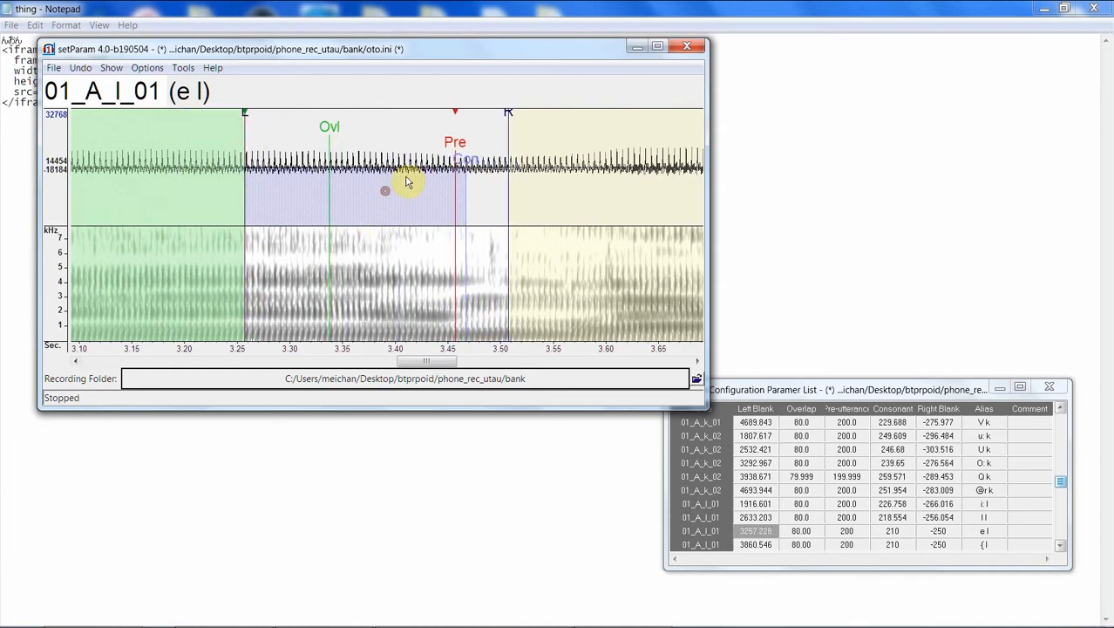
drag(508, 114, 550, 114)
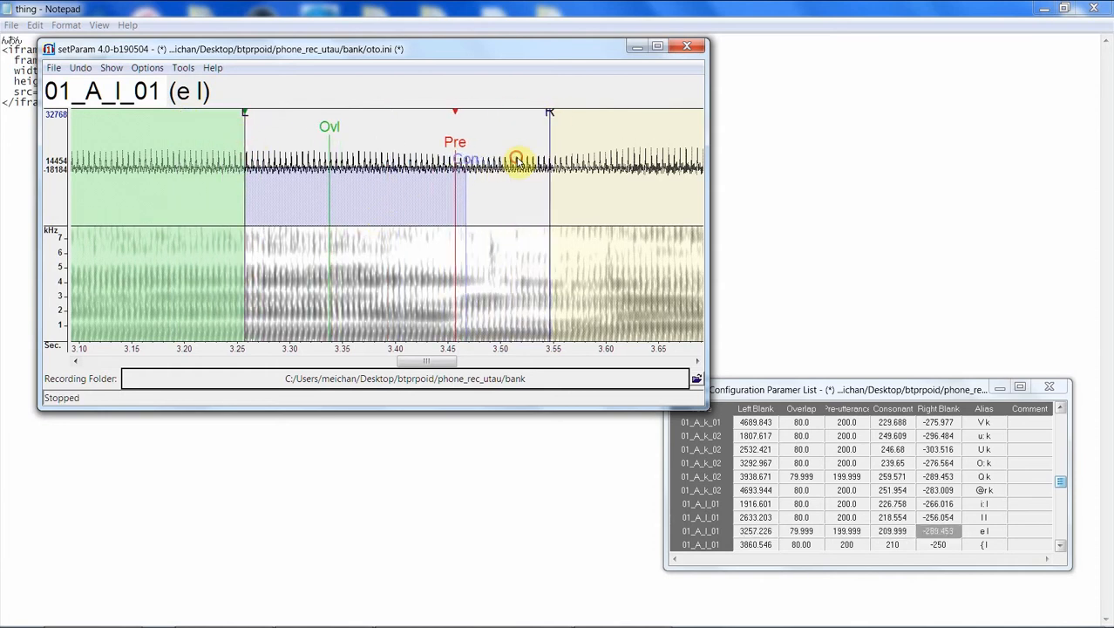
drag(465, 160, 473, 161)
click(659, 190)
click(657, 188)
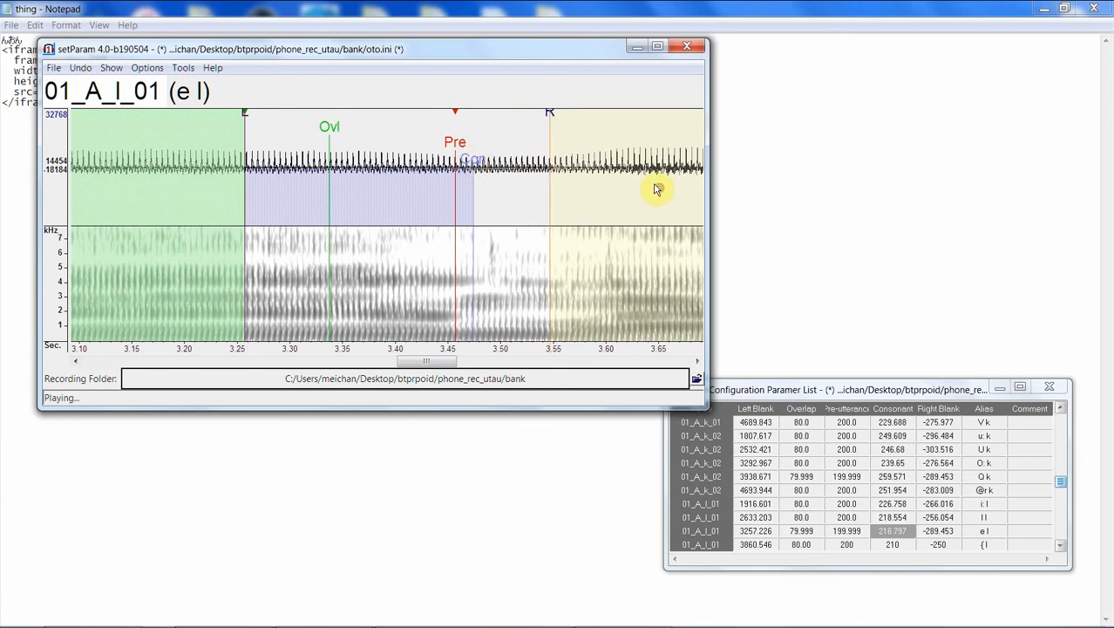
click(657, 185)
mouse_move(549, 112)
mouse_down()
mouse_move(559, 123)
mouse_move(547, 117)
mouse_up()
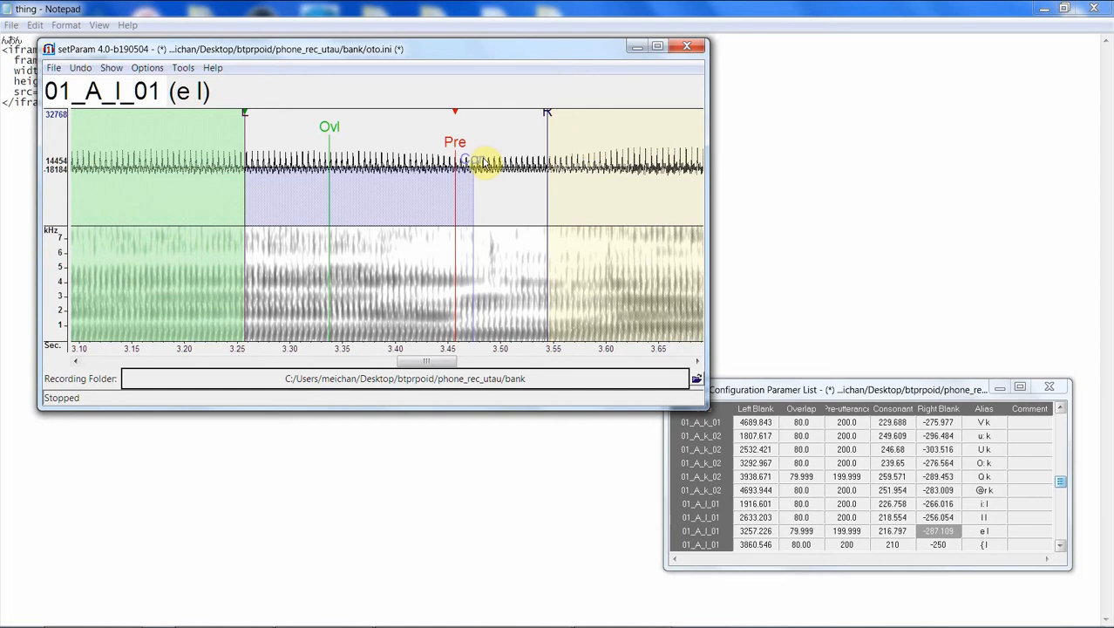
drag(490, 165, 485, 173)
Step: Adjust the "{ l" entry of 01_A_l_01 to a left blank of about 3950, consonant about 223 and right blank about -288
key(Down)
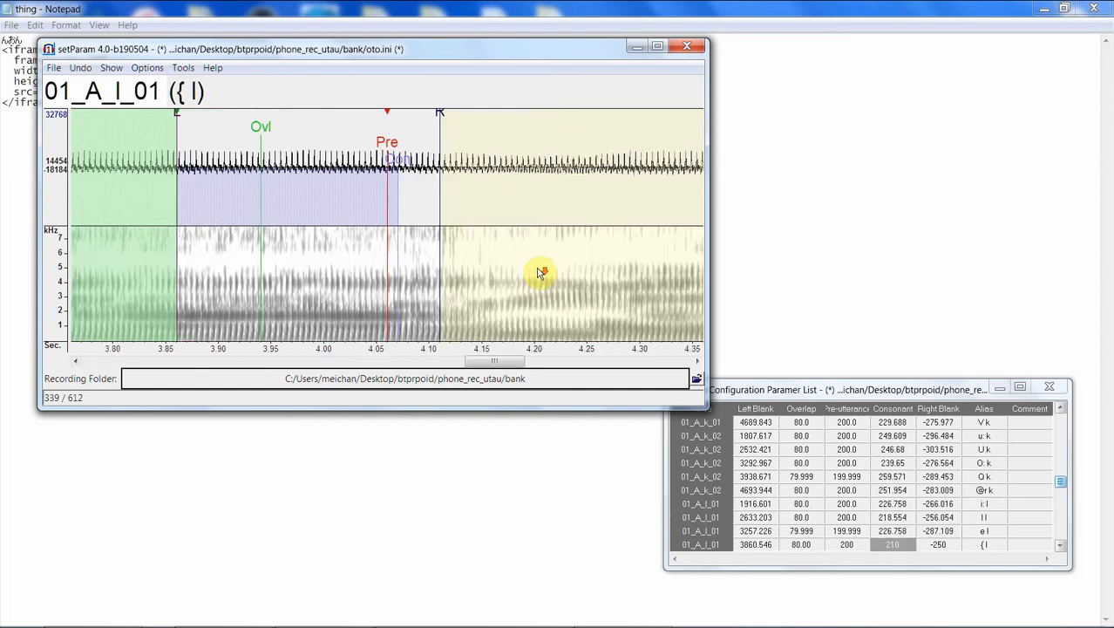
click(182, 113)
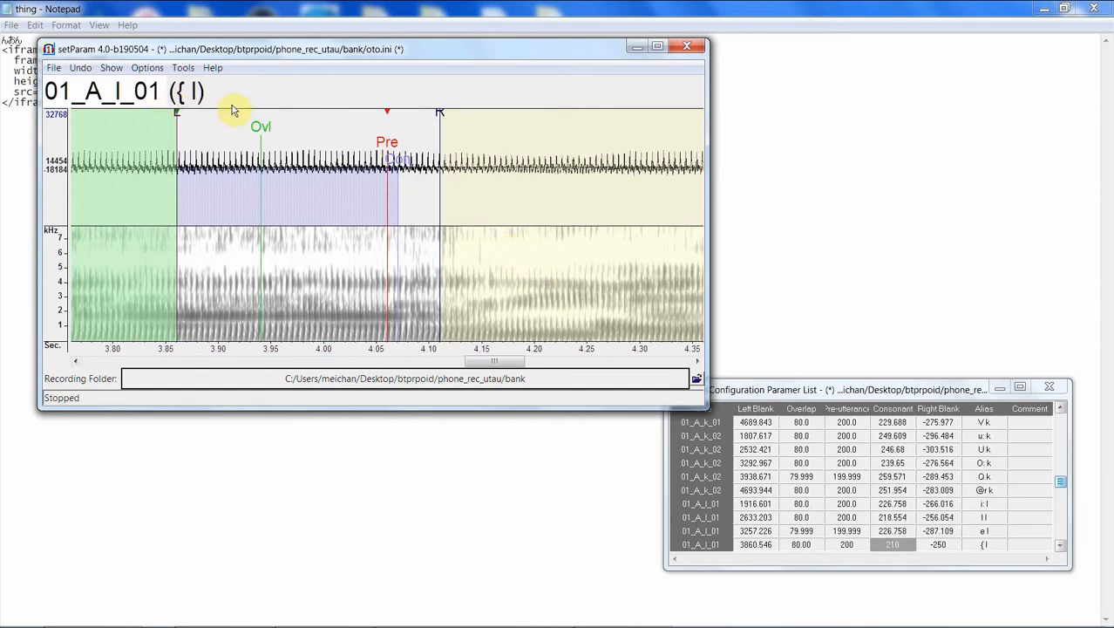
drag(181, 115, 269, 119)
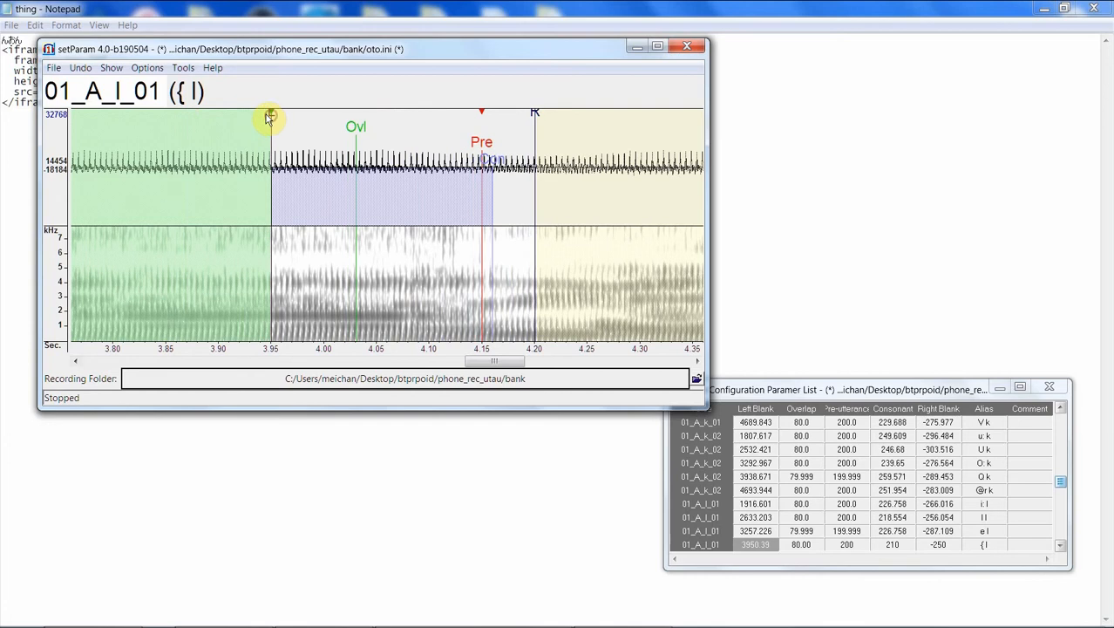
drag(534, 113, 575, 110)
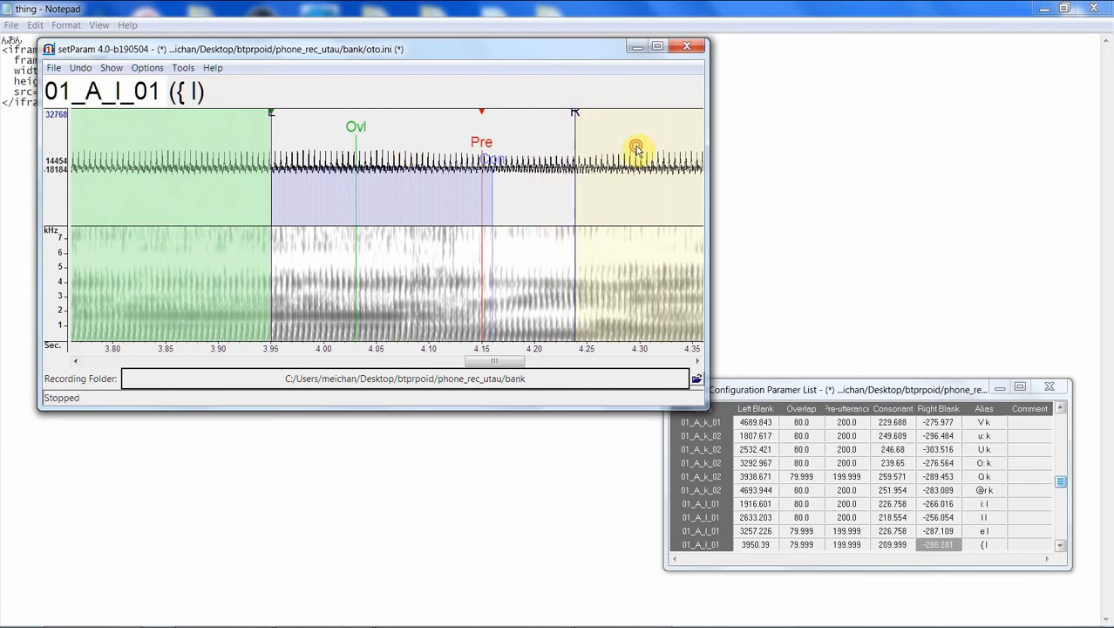
drag(498, 163, 507, 164)
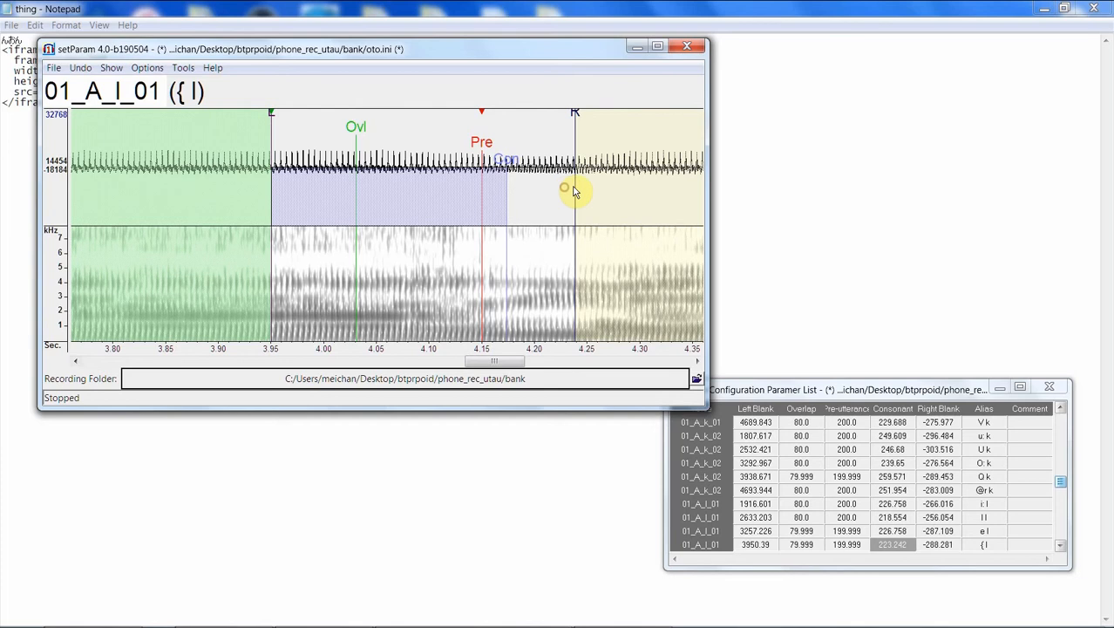
click(590, 186)
Step: Adjust the "V l" entry of 01_A_l_01 to a left blank of about 4730, consonant about 219 and right blank about -262
key(Down)
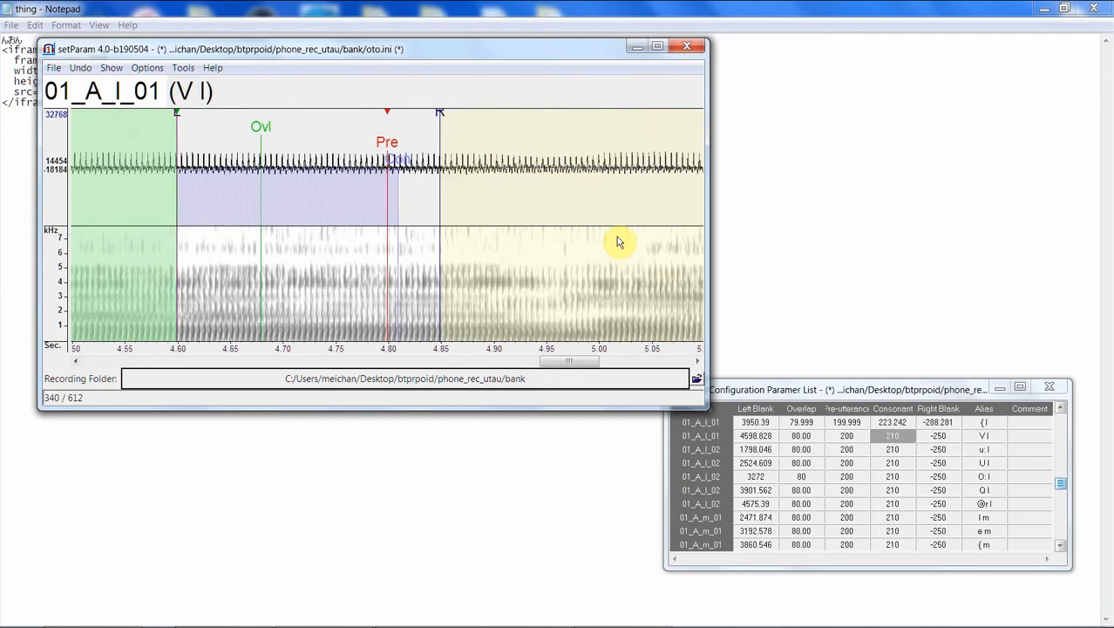
drag(176, 116, 316, 117)
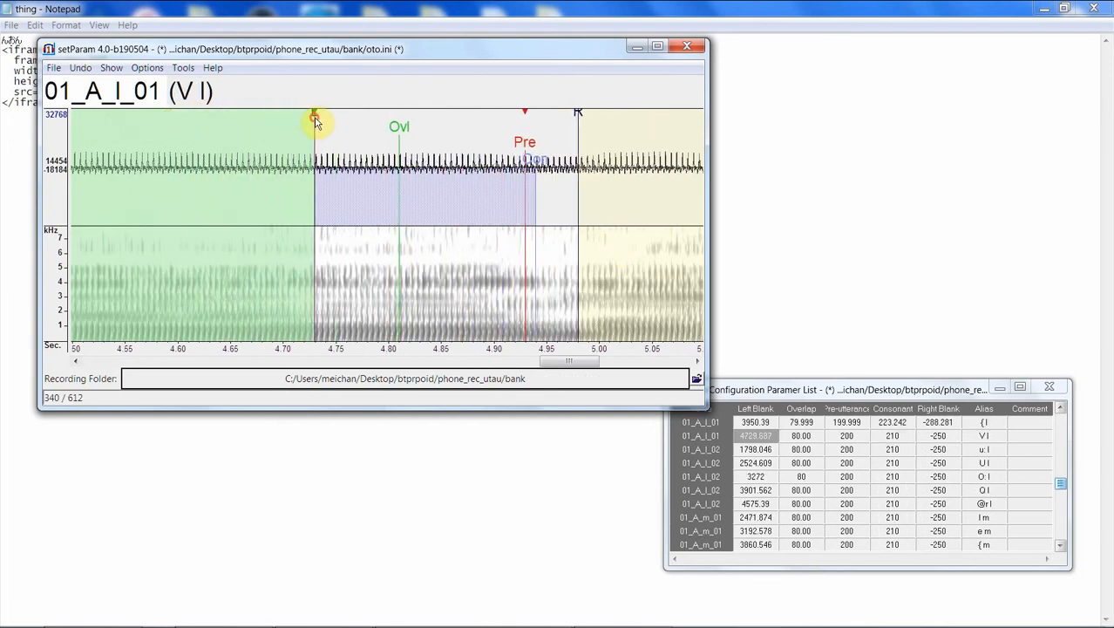
click(462, 188)
click(598, 203)
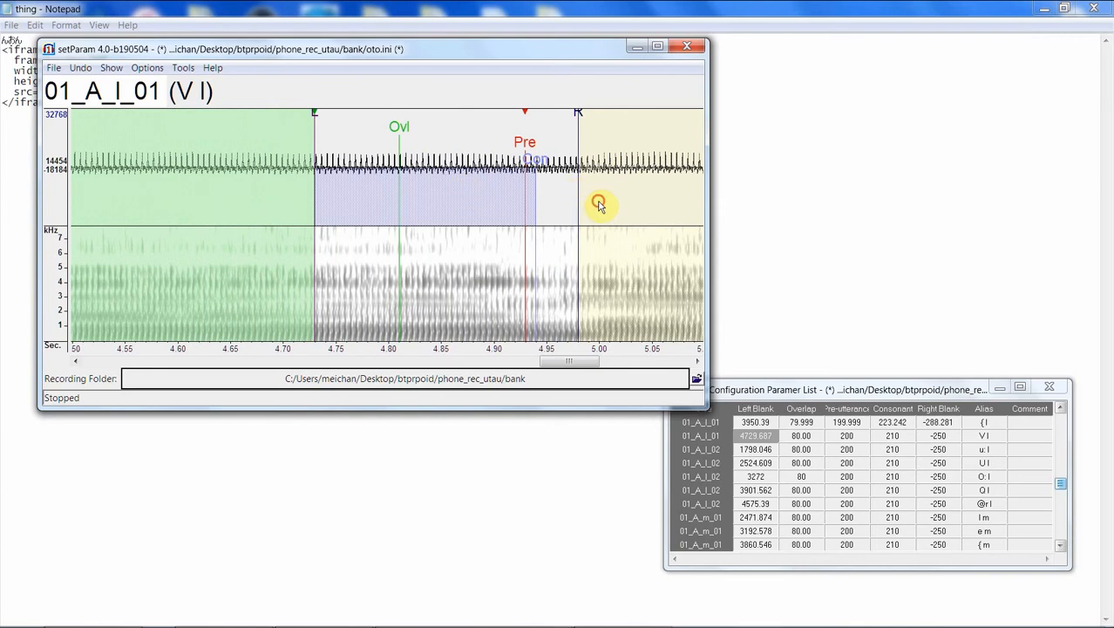
drag(579, 120, 591, 114)
click(628, 182)
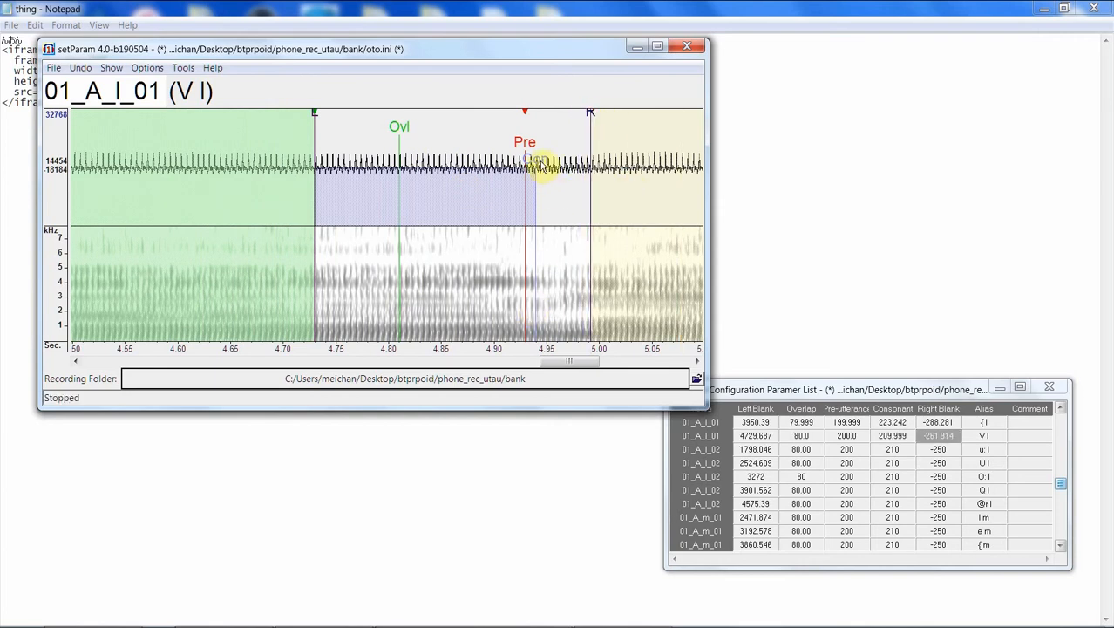
drag(537, 163, 547, 160)
click(566, 269)
Step: Adjust the "u: l" entry of 01_A_l_02 to a left blank of about 1856, consonant about 232 and right blank about -284
scroll(565, 269, down, 1)
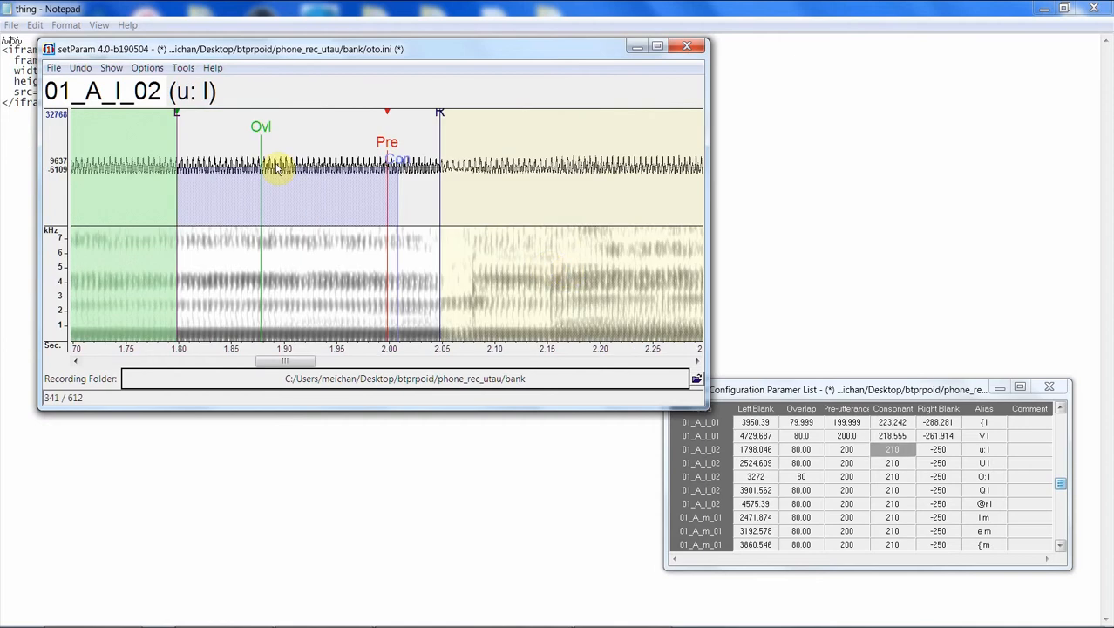
click(192, 121)
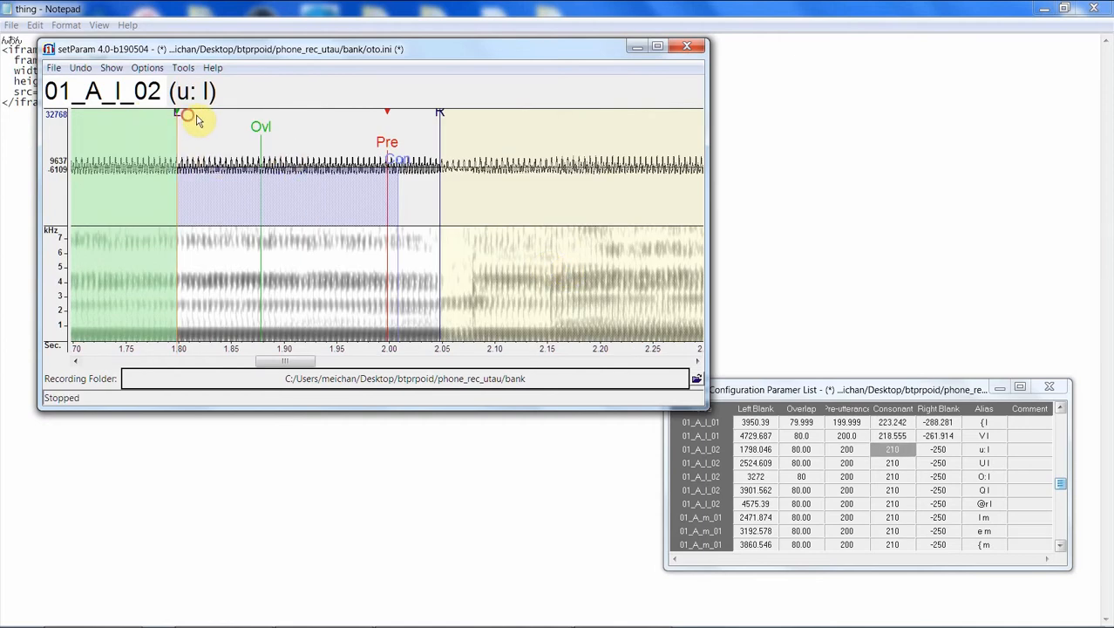
drag(181, 116, 237, 119)
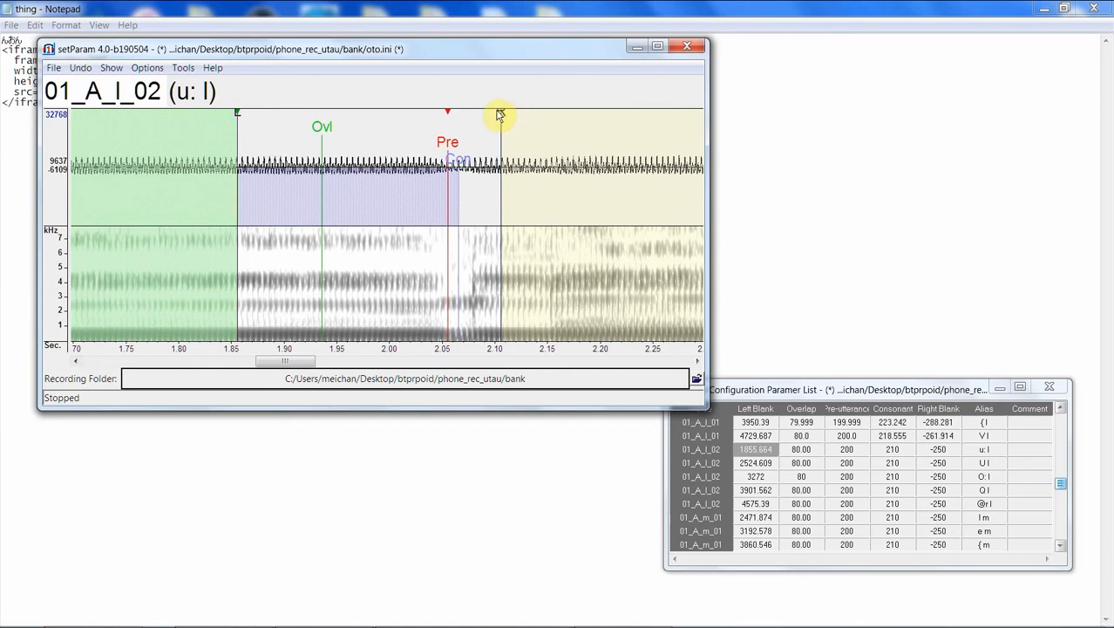
drag(500, 114, 533, 109)
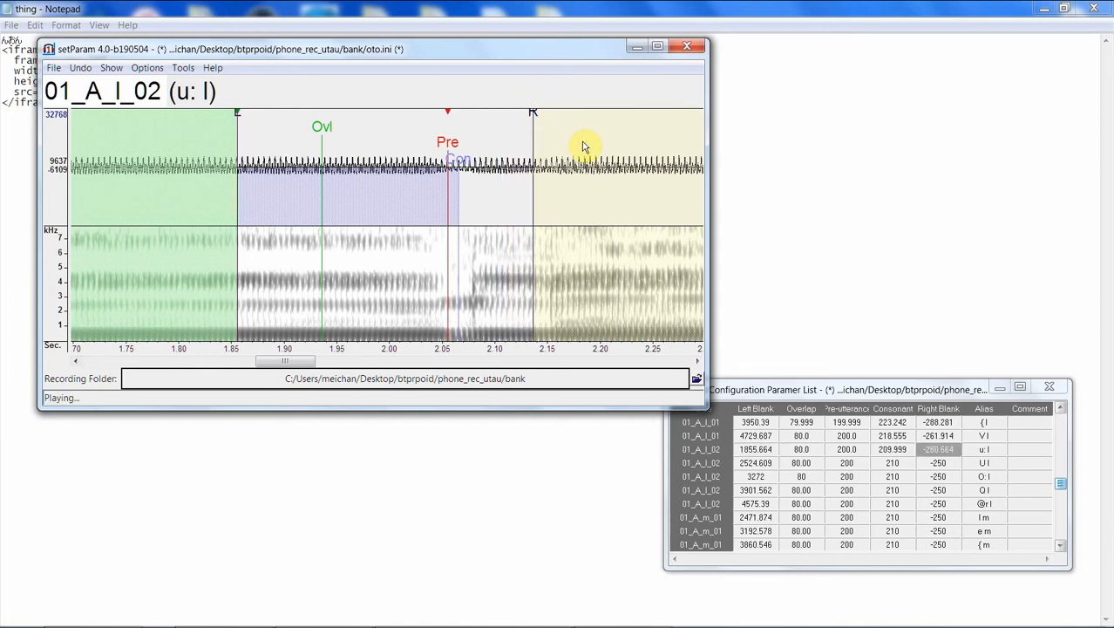
drag(458, 162, 482, 160)
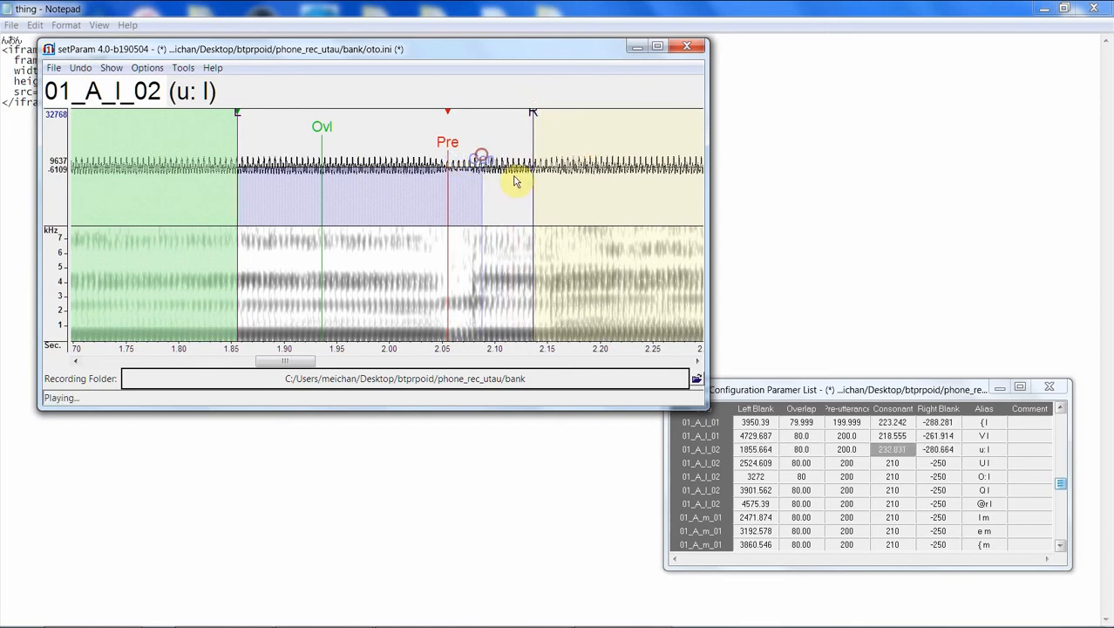
click(584, 176)
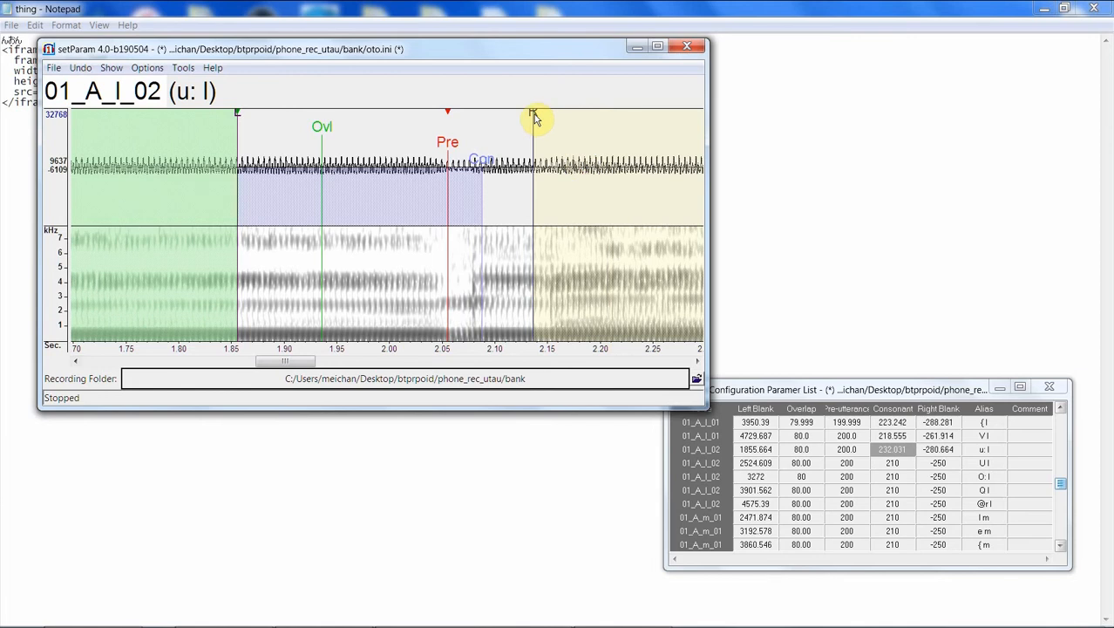
drag(534, 118, 538, 111)
click(582, 165)
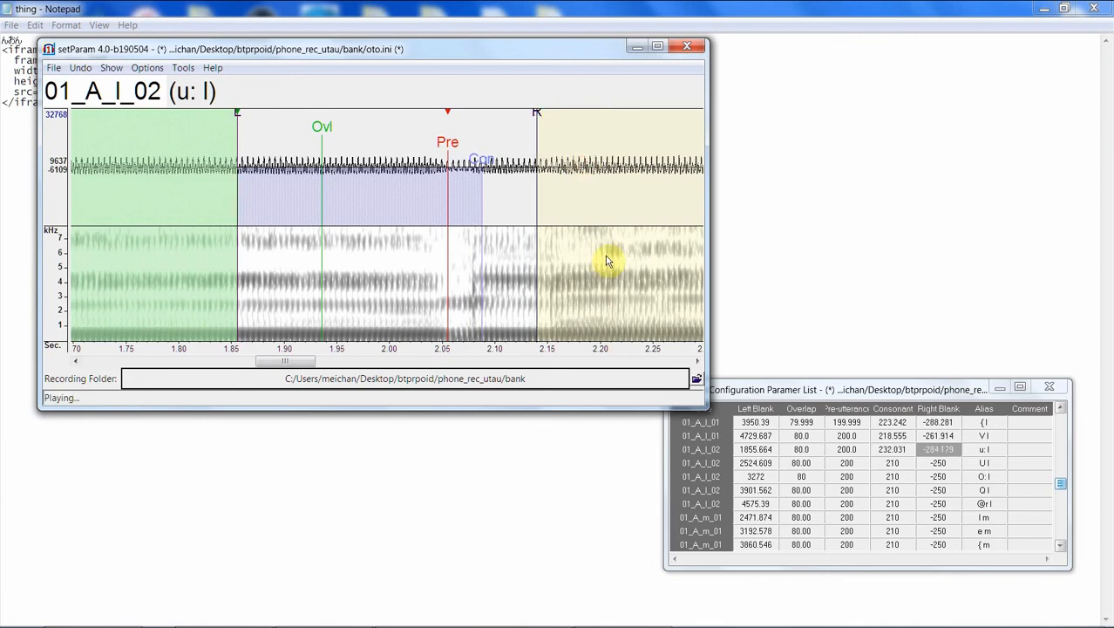
Step: Adjust the "U l" entry of 01_A_l_02 to a left blank of about 2515, consonant about 230 and right blank about -302
key(Down)
drag(176, 116, 167, 117)
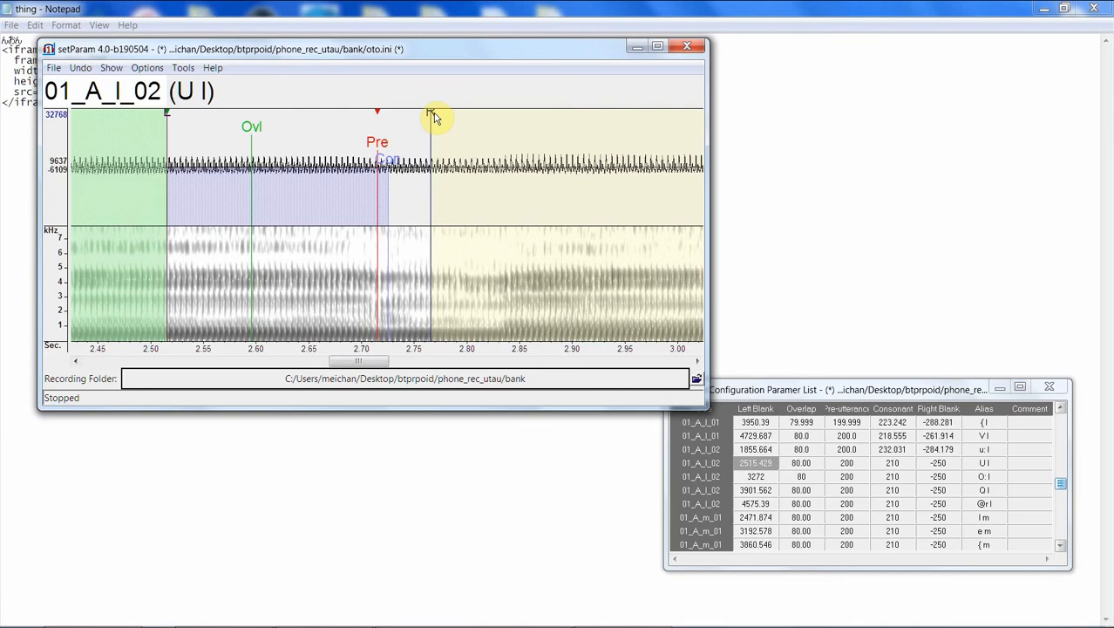
drag(434, 113, 485, 112)
click(552, 149)
drag(388, 160, 409, 160)
Step: Adjust the "O: l" entry of 01_A_l_02 to a left blank of about 3271, consonant about 232 and right blank about -288
key(Down)
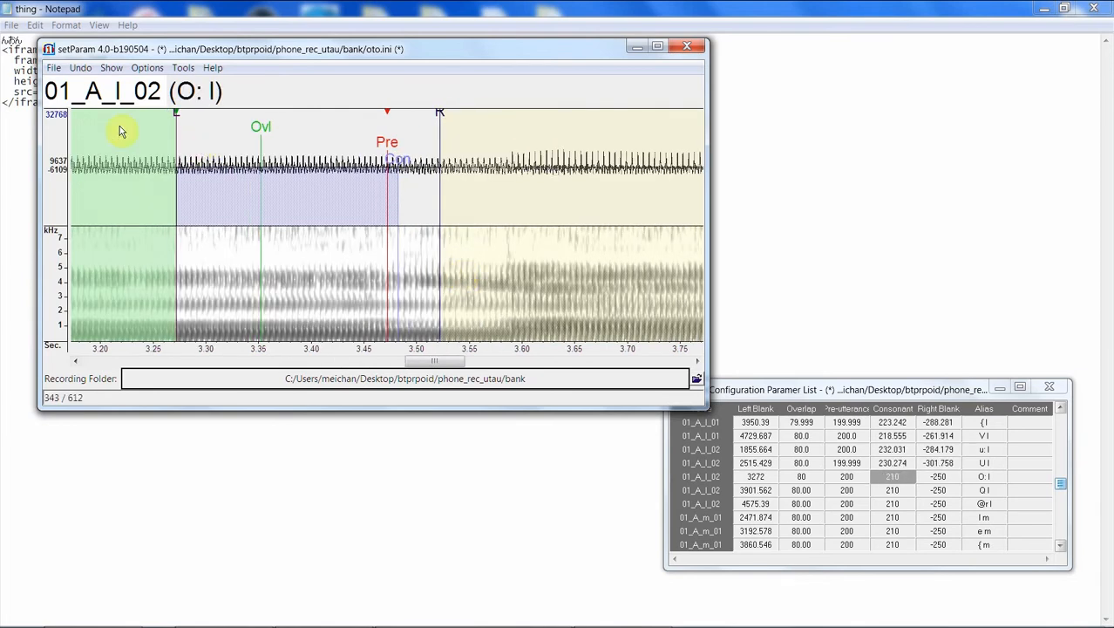
drag(170, 115, 175, 114)
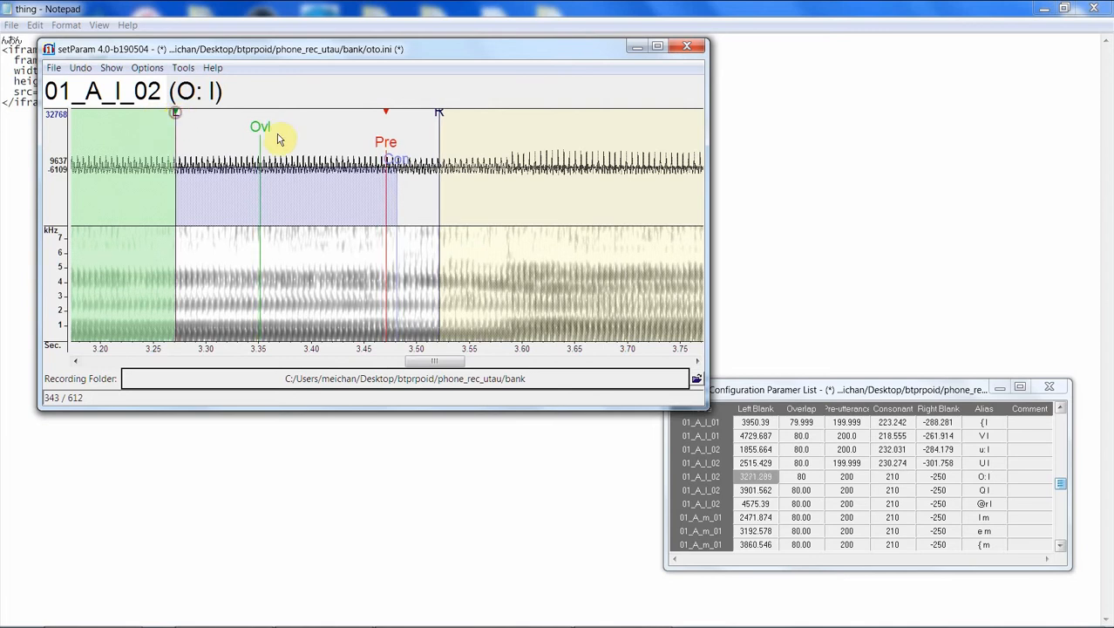
drag(442, 114, 479, 113)
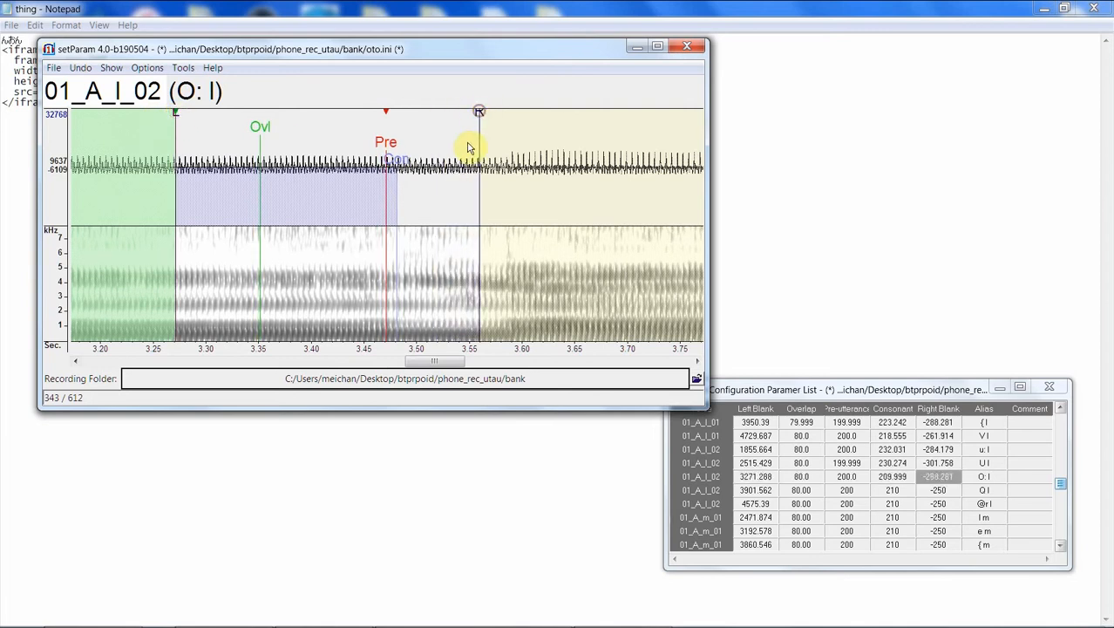
drag(411, 166, 434, 169)
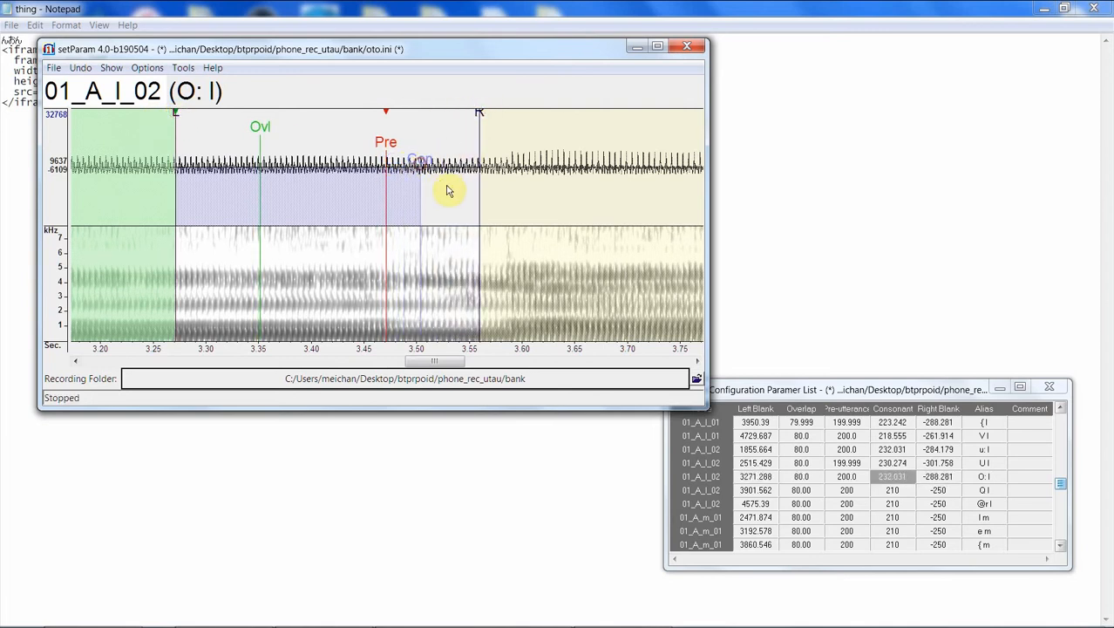
click(577, 172)
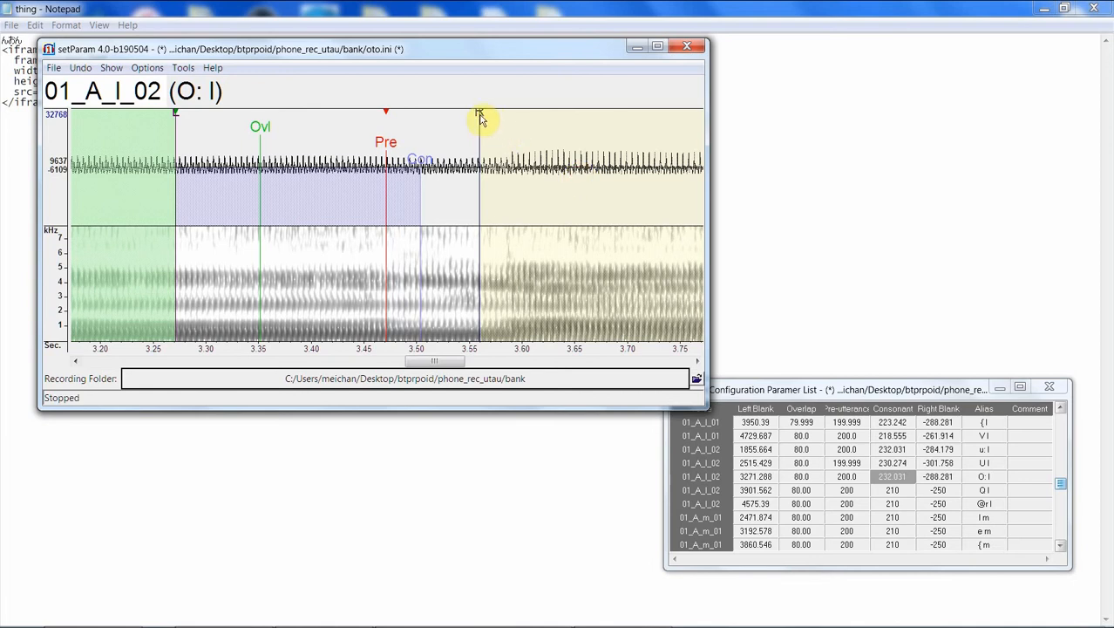
Step: Extend the right blank of the "O: l" entry of 01_A_l_02 to about -294 and play the recording
drag(481, 119, 487, 118)
click(561, 172)
Step: Adjust the "Q l" entry of 01_A_l_02 to a left blank of about 3946, consonant about 229 and right blank about -281
key(Down)
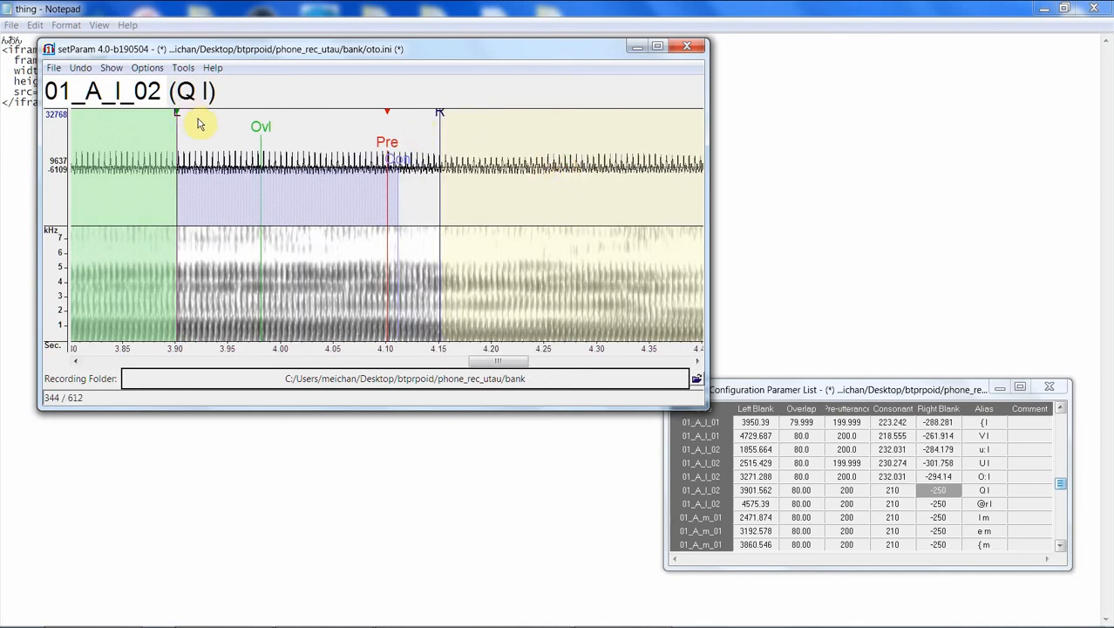
click(468, 141)
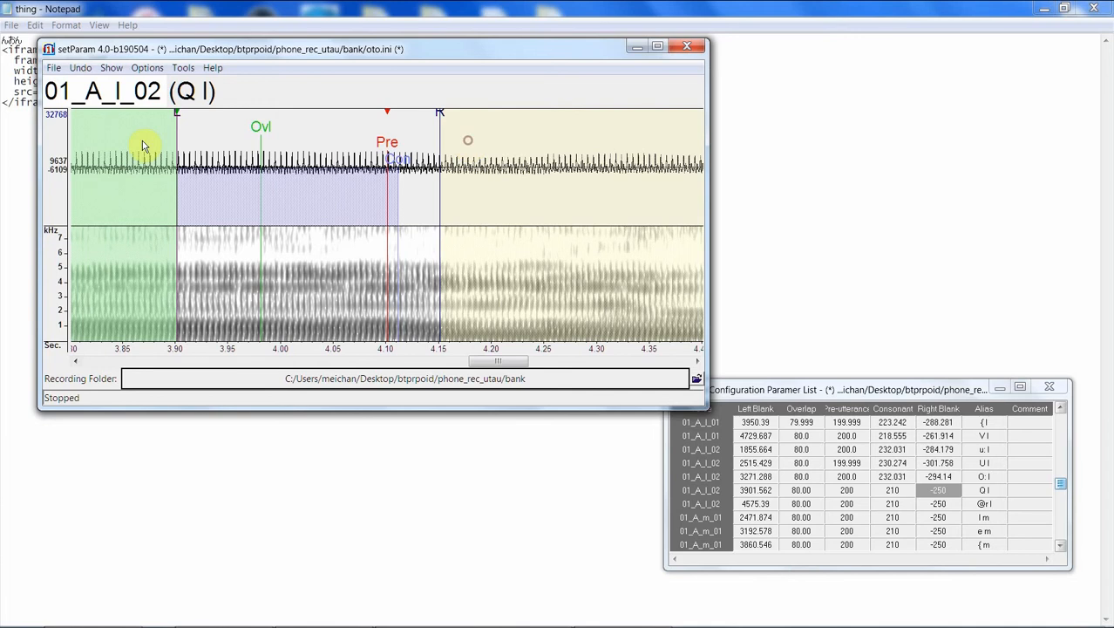
drag(180, 117, 232, 111)
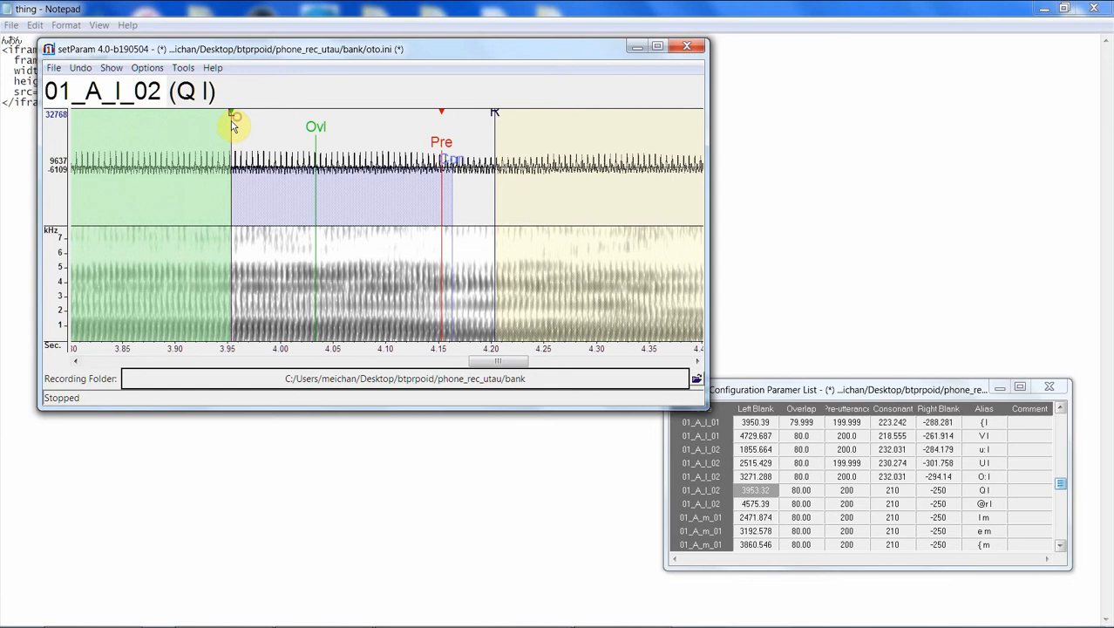
drag(232, 118, 223, 126)
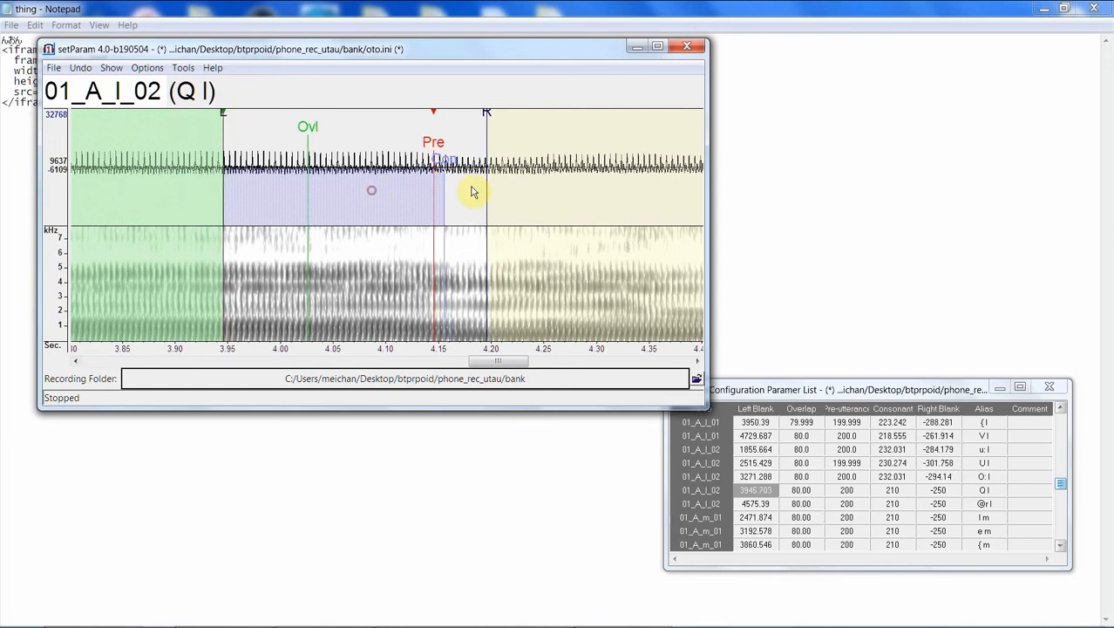
drag(487, 116, 517, 114)
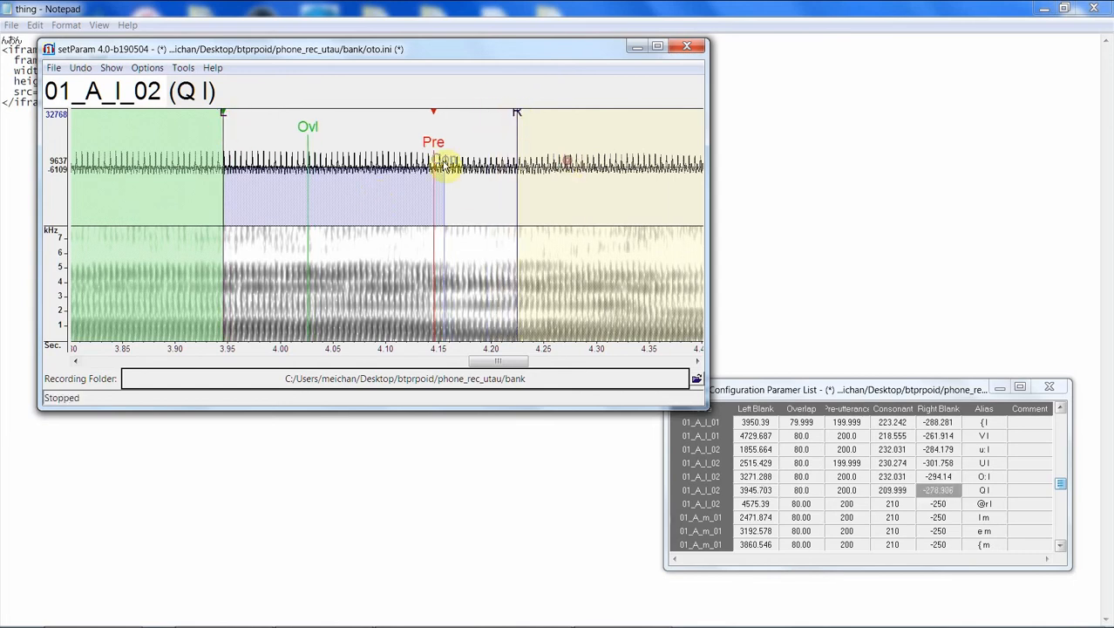
drag(444, 163, 464, 162)
click(577, 185)
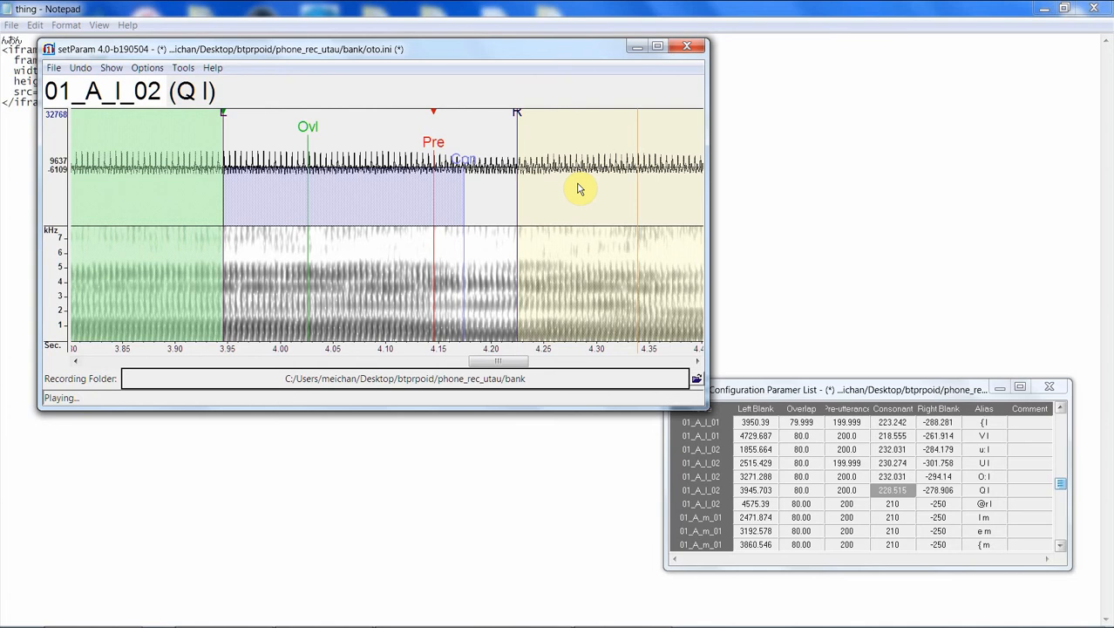
drag(517, 115, 522, 112)
click(574, 166)
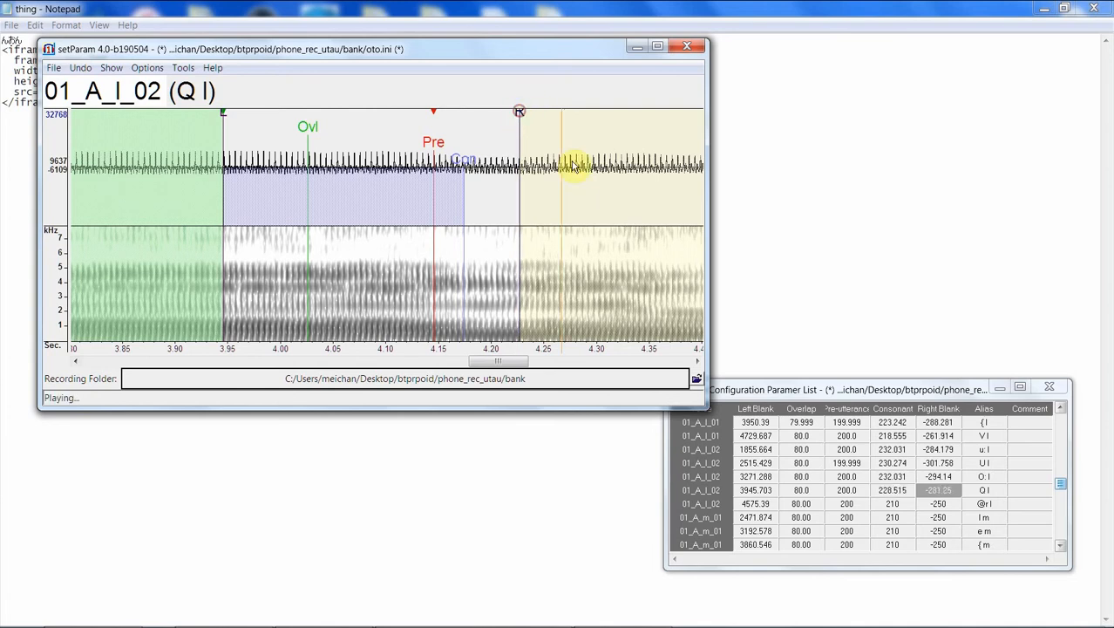
Step: Adjust the "@r l" entry of 01_A_l_02 to a left blank of about 4642, consonant about 227 and right blank about -279
key(Down)
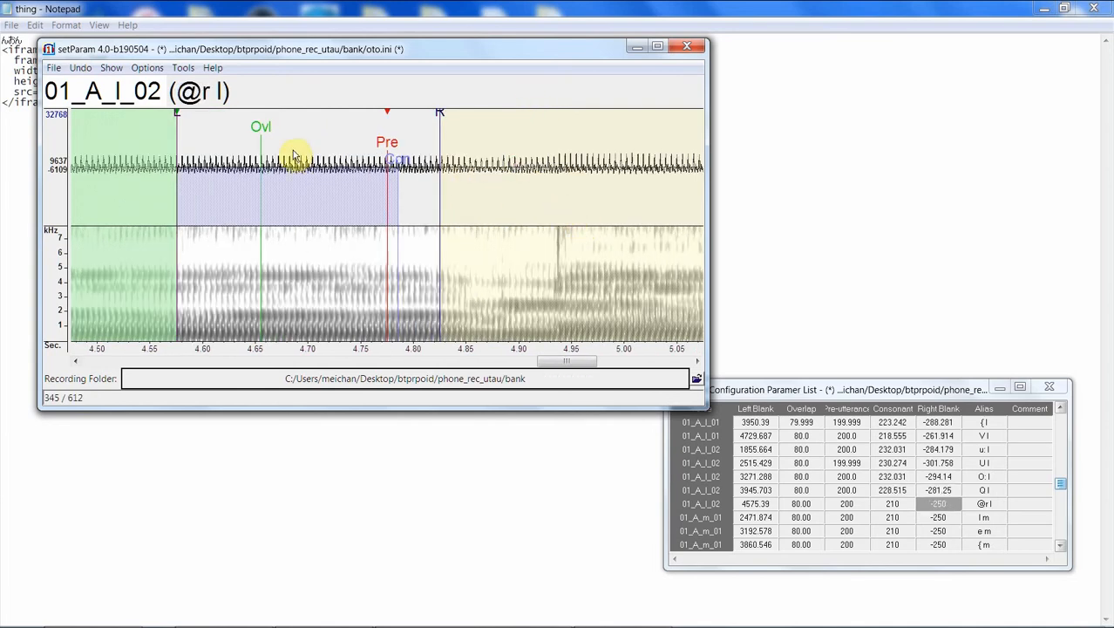
drag(177, 114, 246, 114)
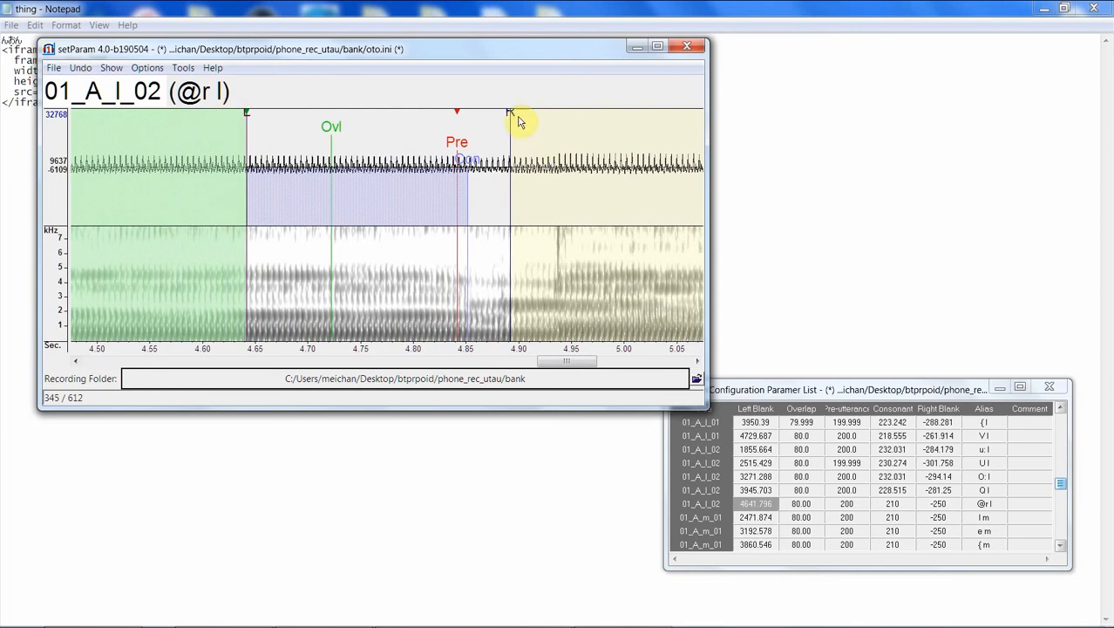
drag(517, 116, 541, 113)
click(580, 157)
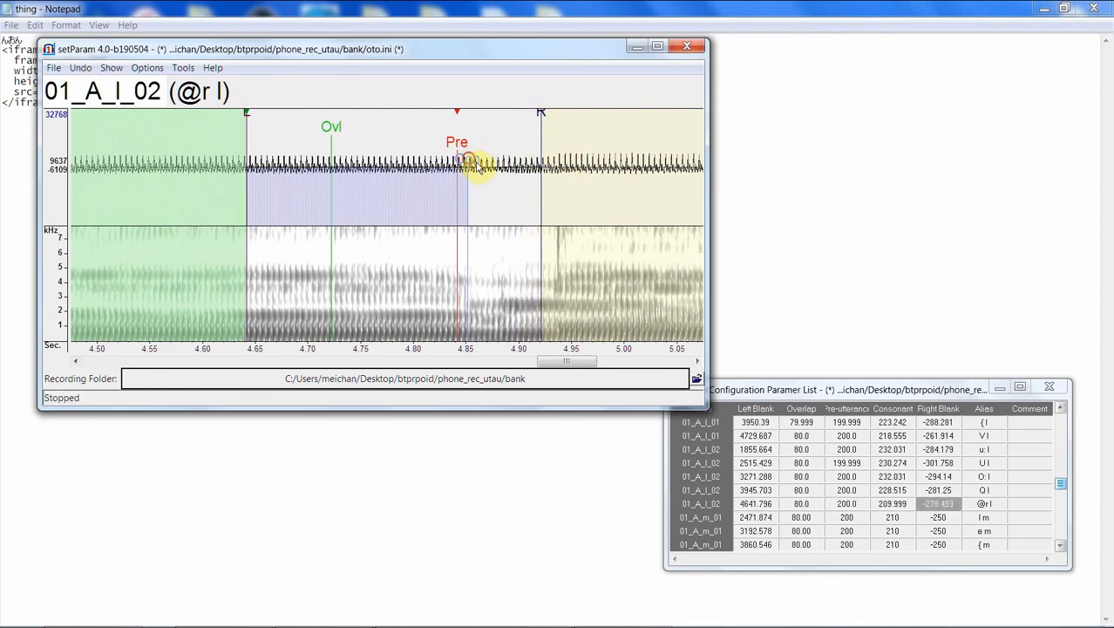
drag(471, 164, 487, 165)
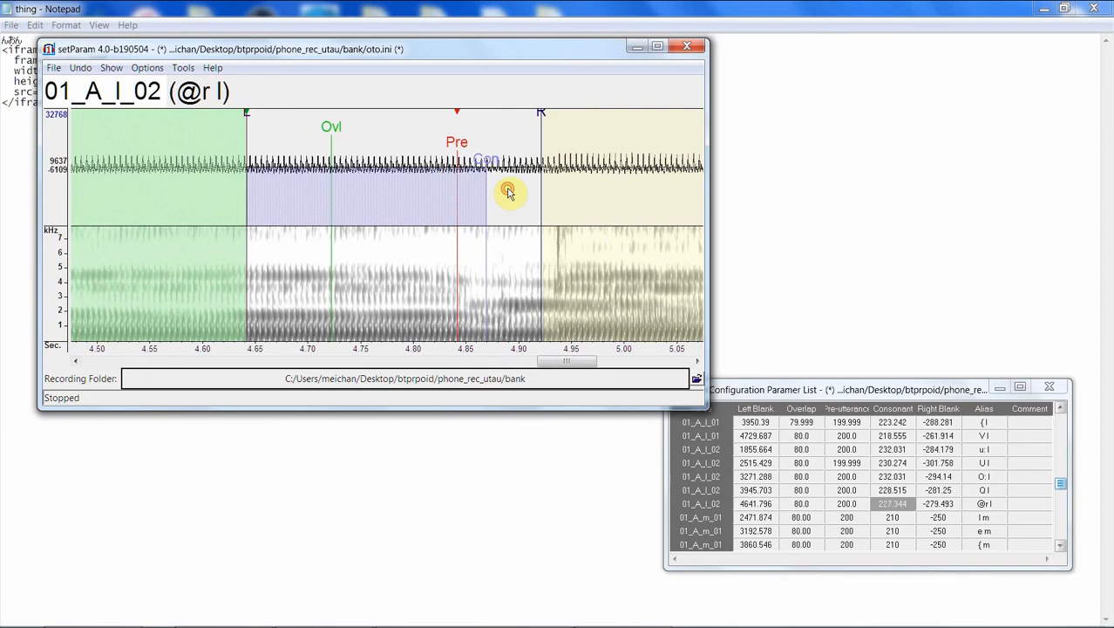
Step: Adjust the "I m" entry of 01_A_m_01 to a left blank of about 2525, consonant about 237 and right blank about -296
key(Down)
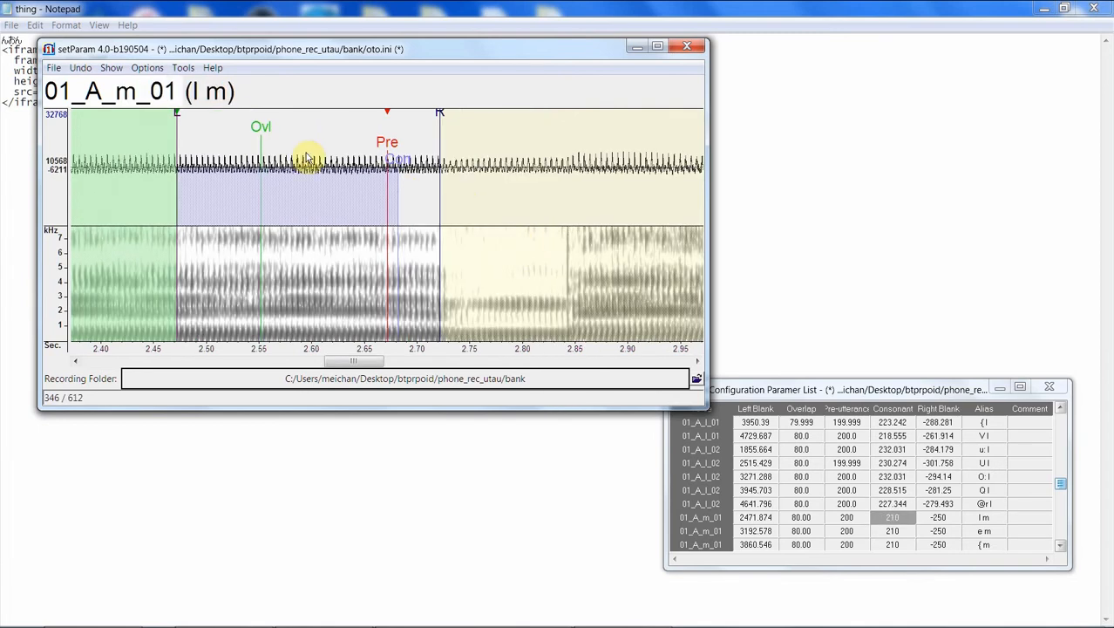
drag(179, 116, 233, 114)
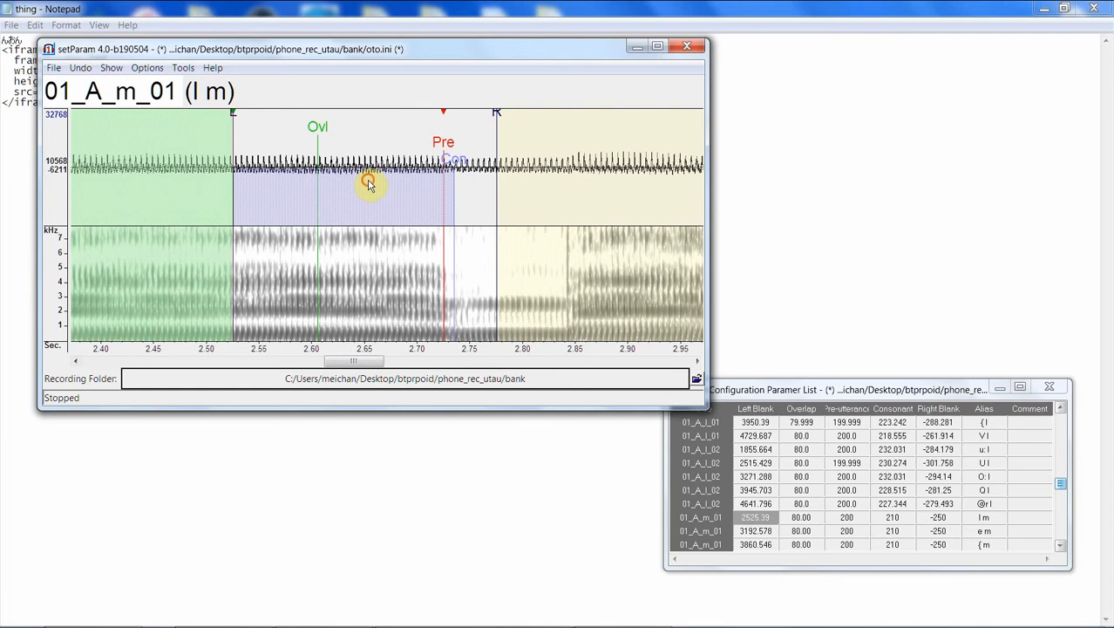
drag(496, 115, 545, 113)
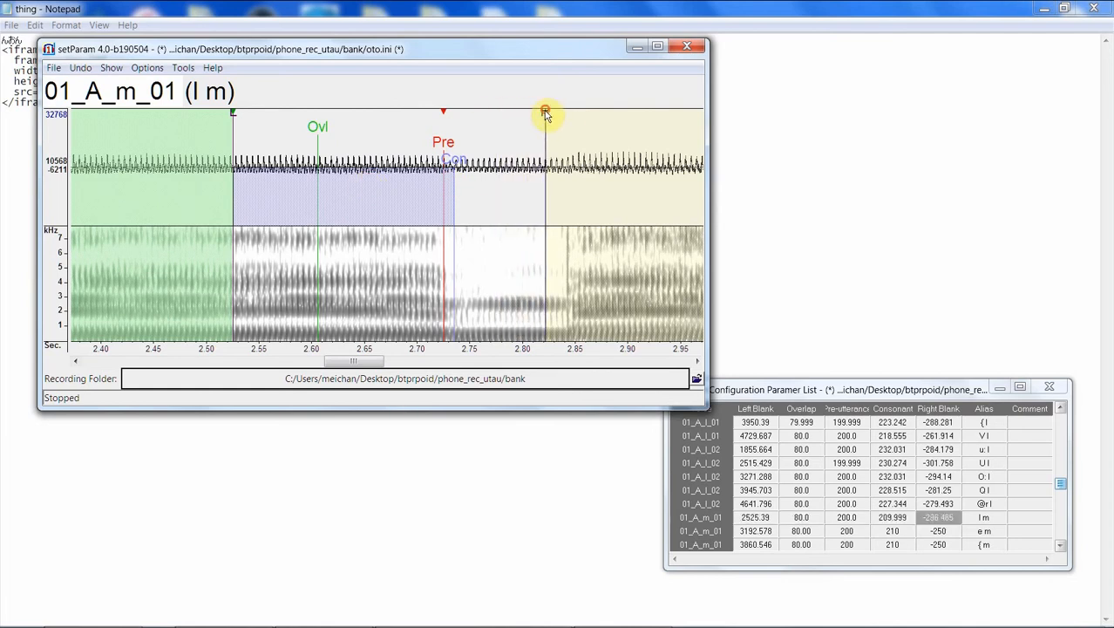
drag(456, 160, 482, 162)
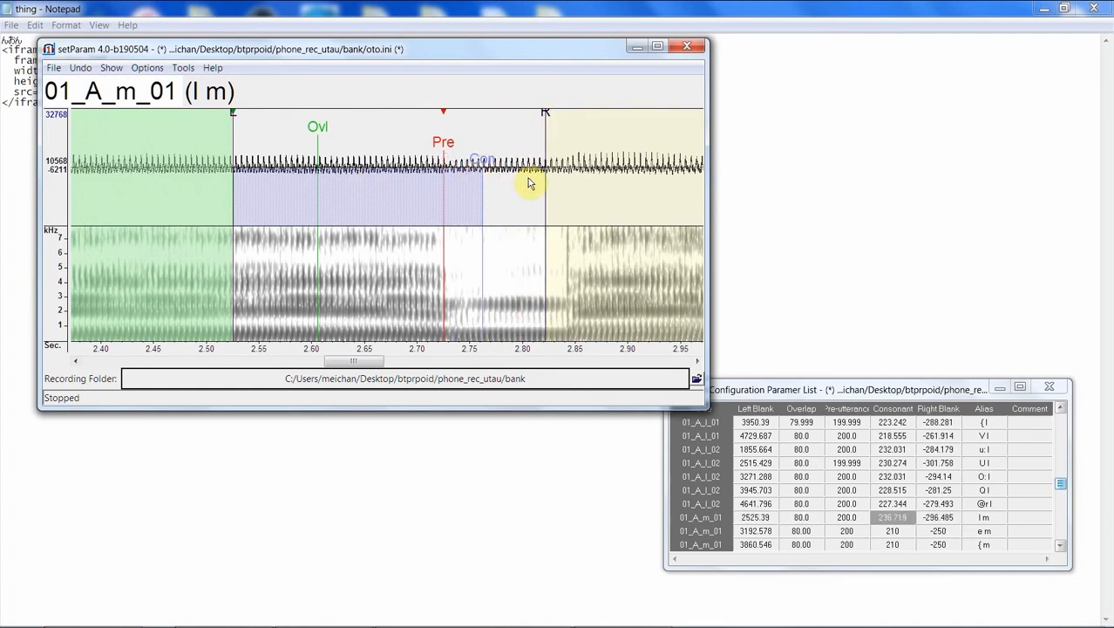
Step: Adjust the "e m" entry of 01_A_m_01 to a left blank of about 3207, consonant about 235 and right blank about -295
scroll(523, 296, down, 1)
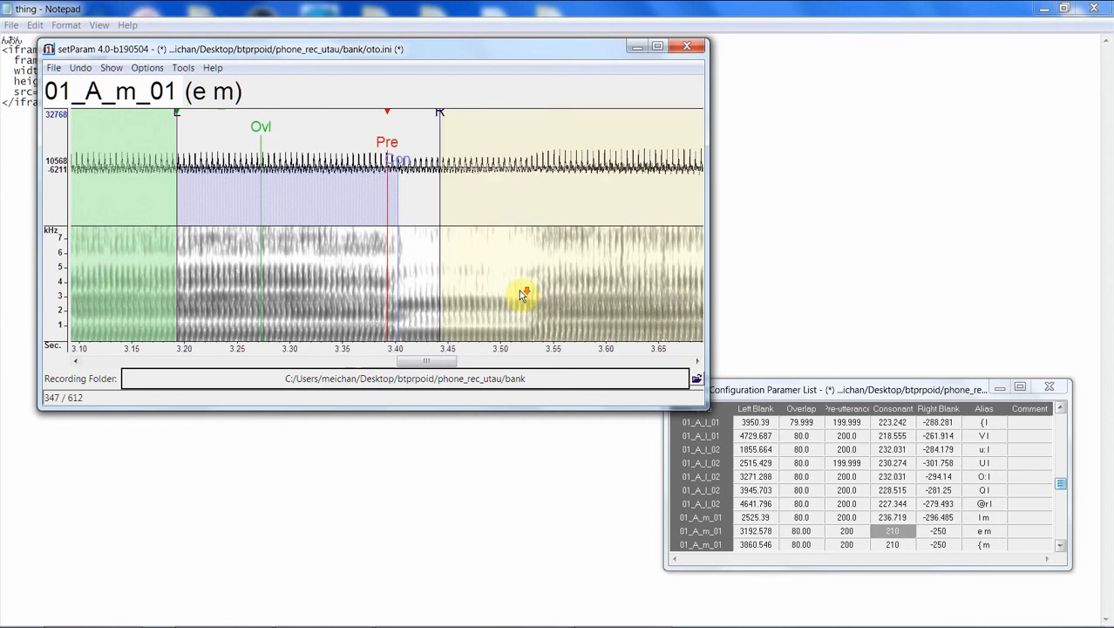
drag(179, 114, 194, 114)
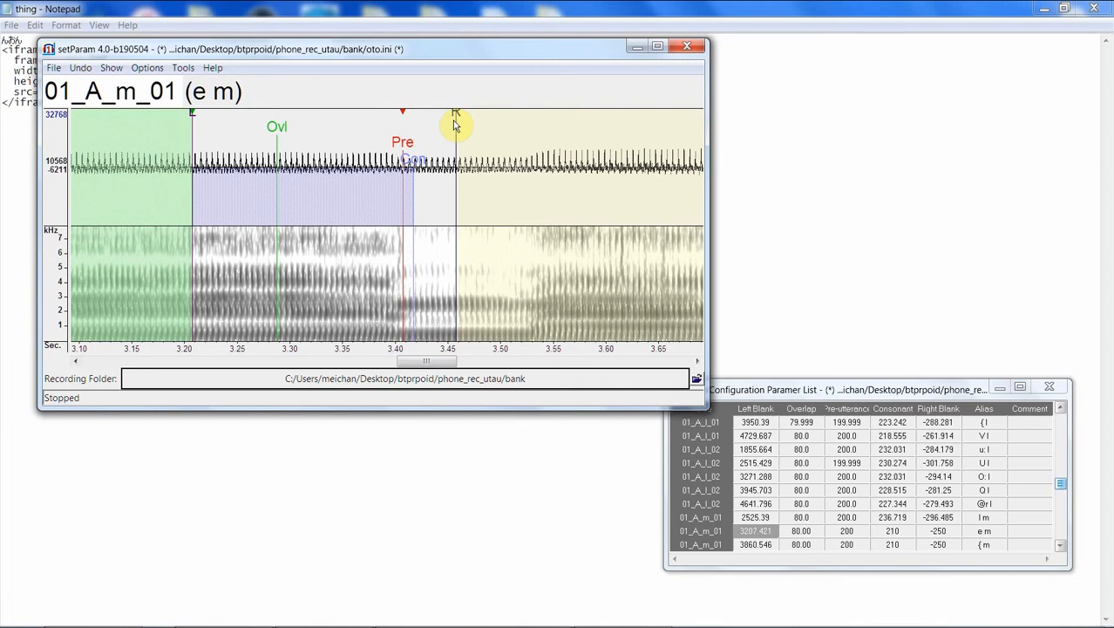
mouse_move(453, 126)
mouse_down()
mouse_move(455, 113)
mouse_move(503, 113)
mouse_up()
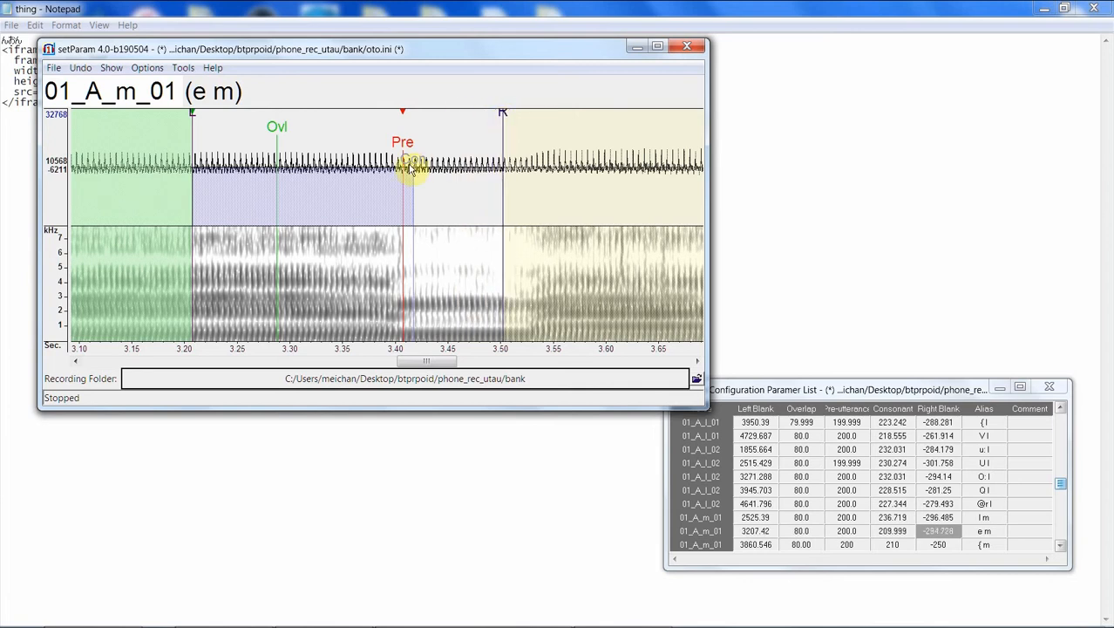
drag(412, 166, 440, 166)
Step: Adjust the "{ m" entry of 01_A_m_01 to a left blank of about 3923, consonant about 242 and right blank about -298
key(Down)
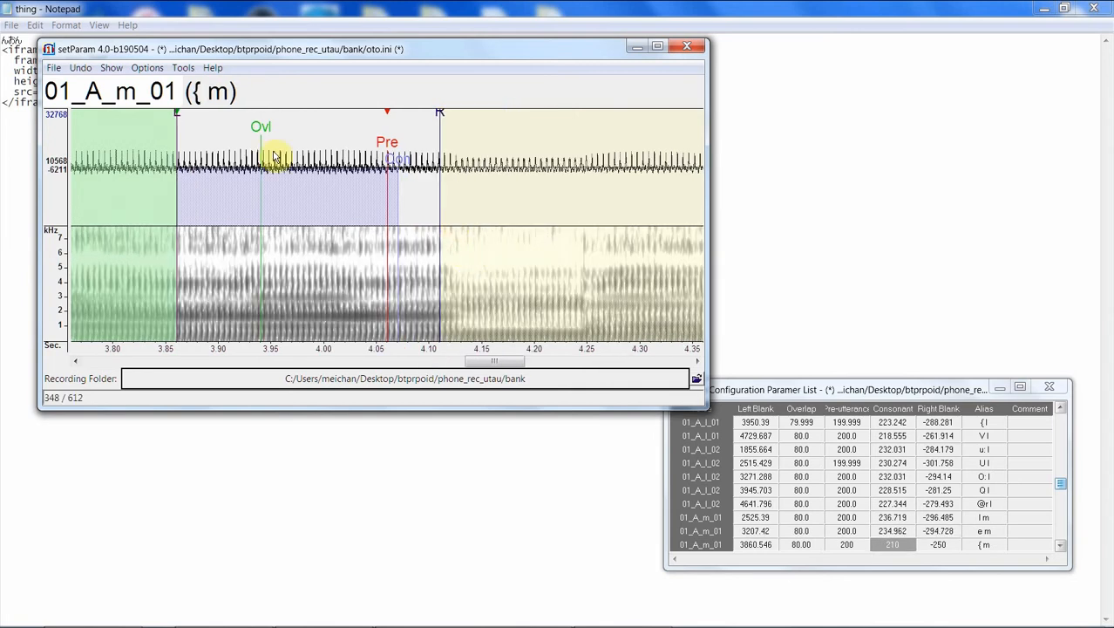
drag(179, 113, 243, 112)
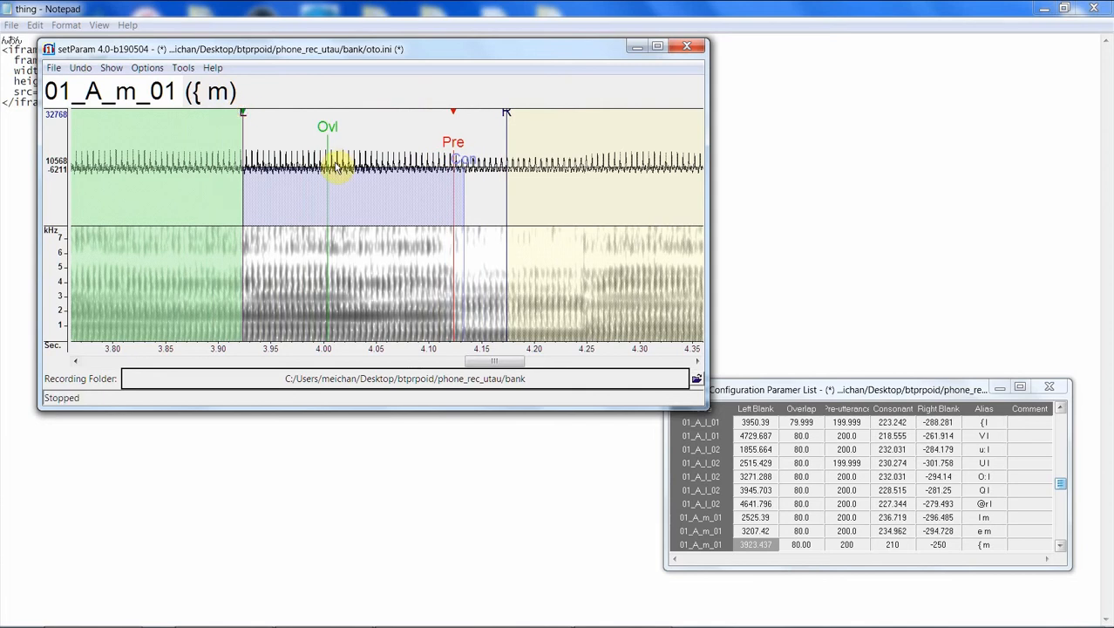
drag(507, 112, 557, 111)
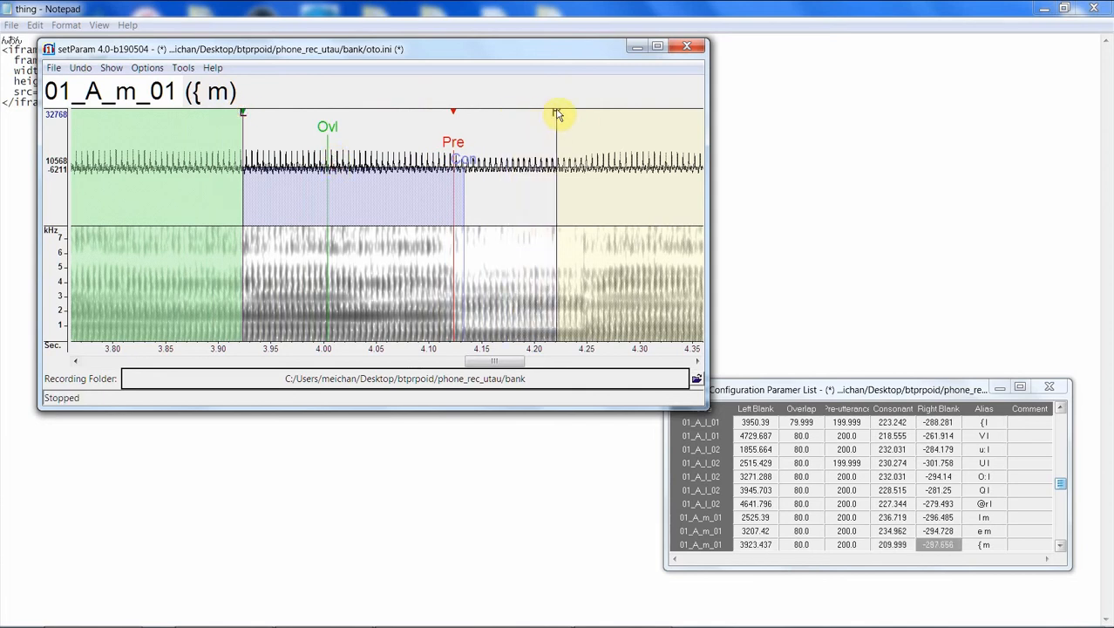
drag(469, 164, 498, 163)
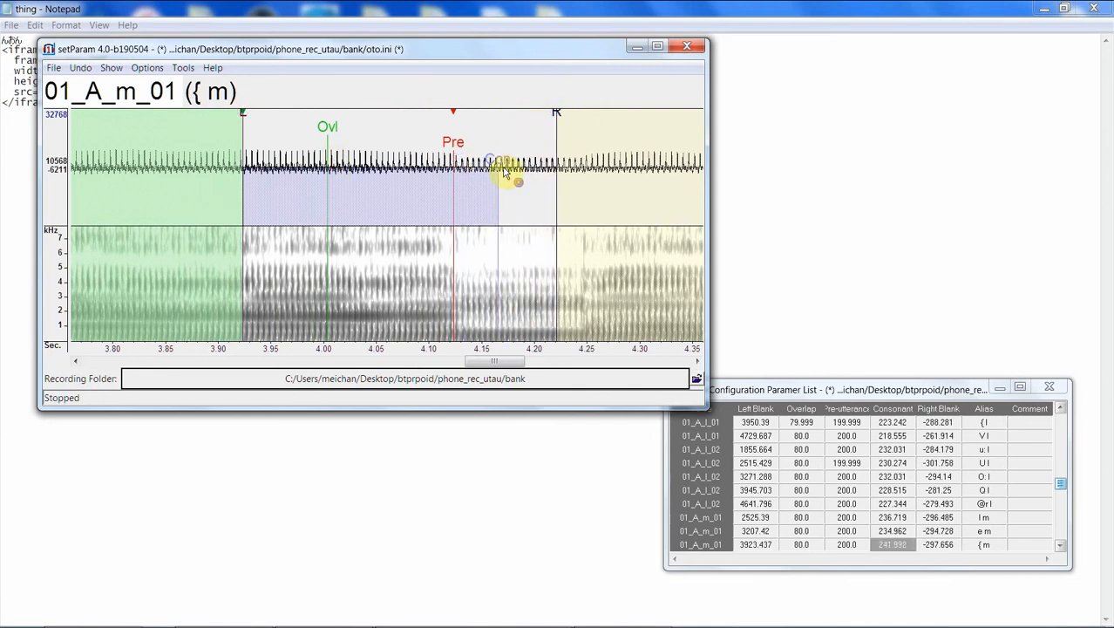
Step: Adjust the "u: m" entry of 01_A_m_02 to a left blank of about 1816, consonant about 248 and right blank about -317
key(Down)
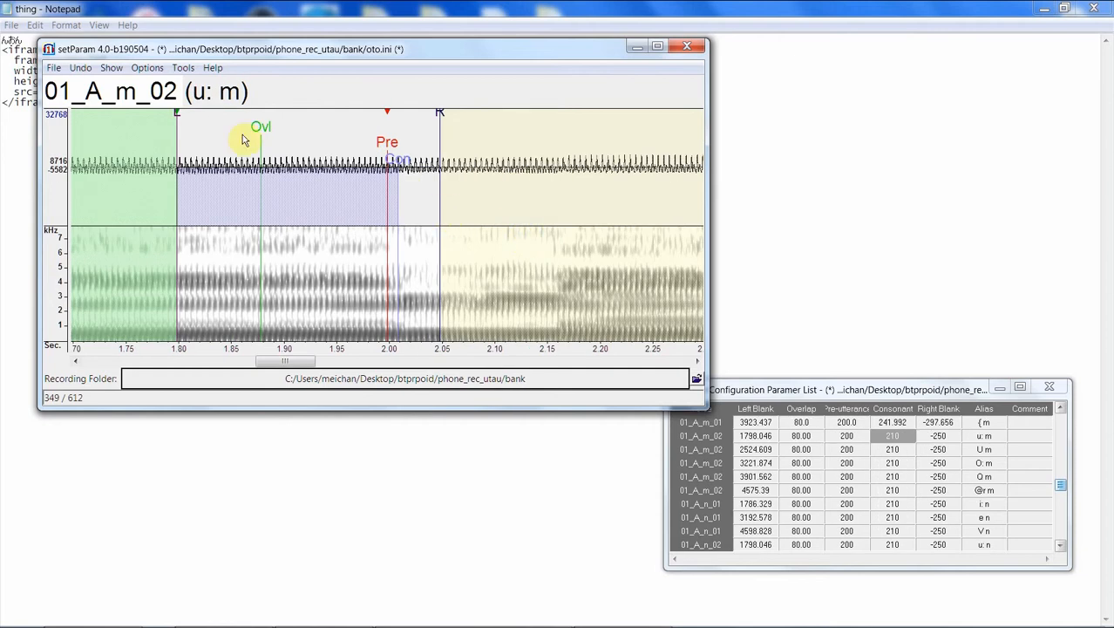
mouse_move(179, 121)
mouse_down()
mouse_move(240, 115)
mouse_move(182, 128)
mouse_move(212, 133)
mouse_up()
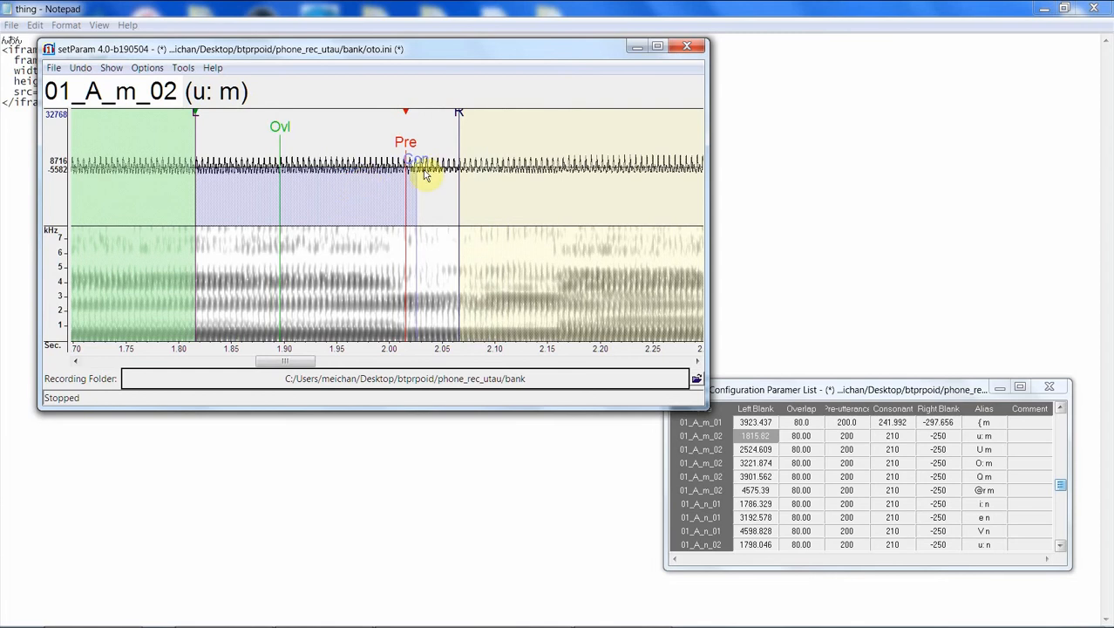
drag(459, 114, 529, 114)
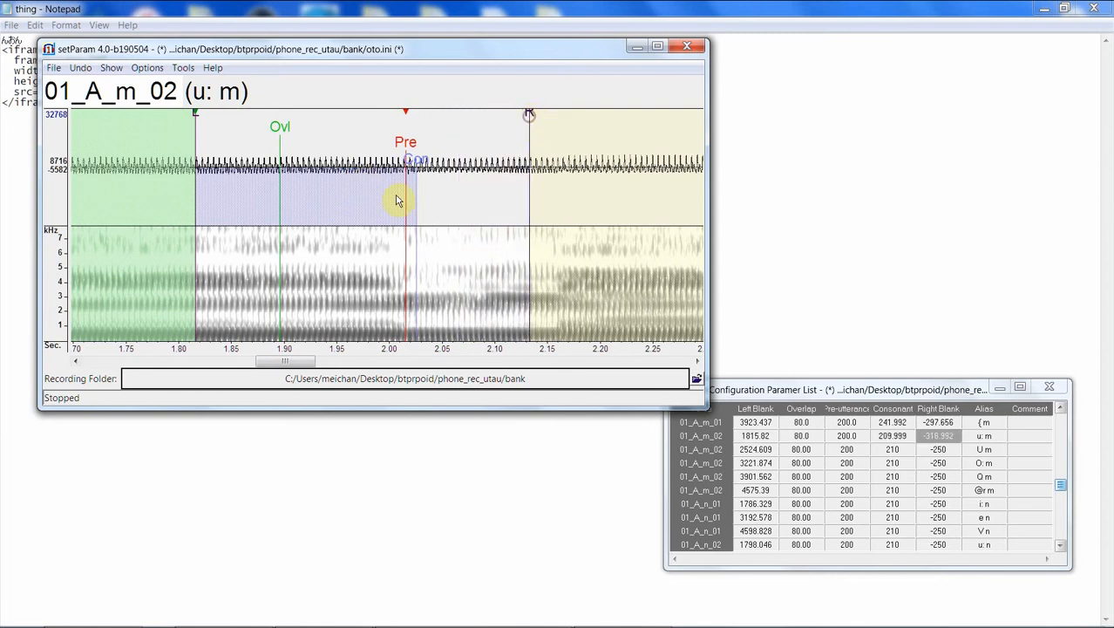
drag(415, 161, 456, 161)
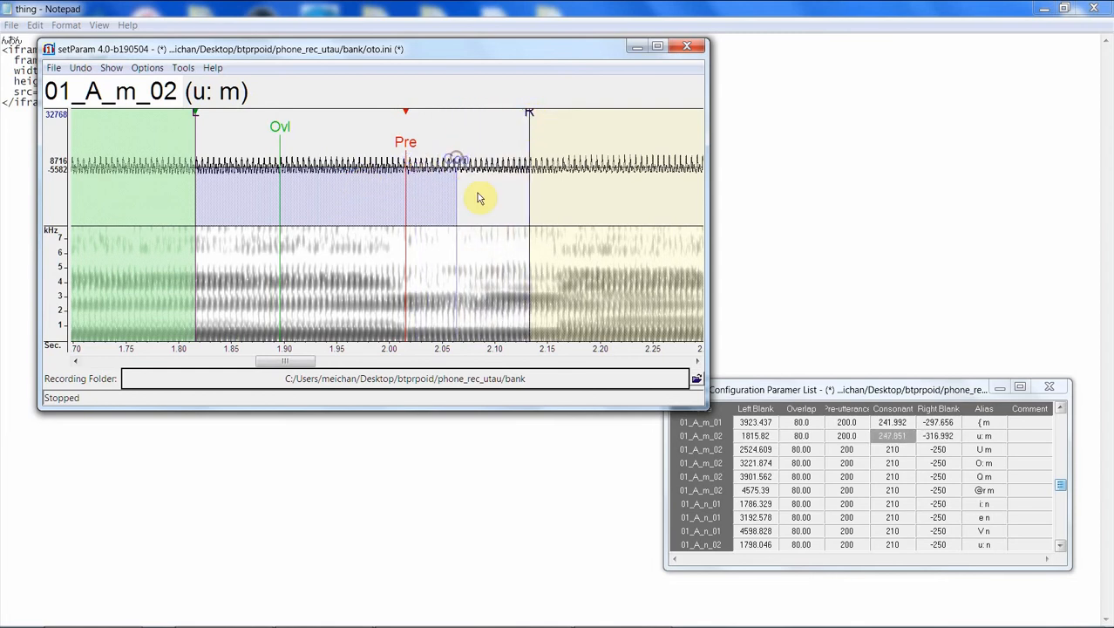
click(477, 193)
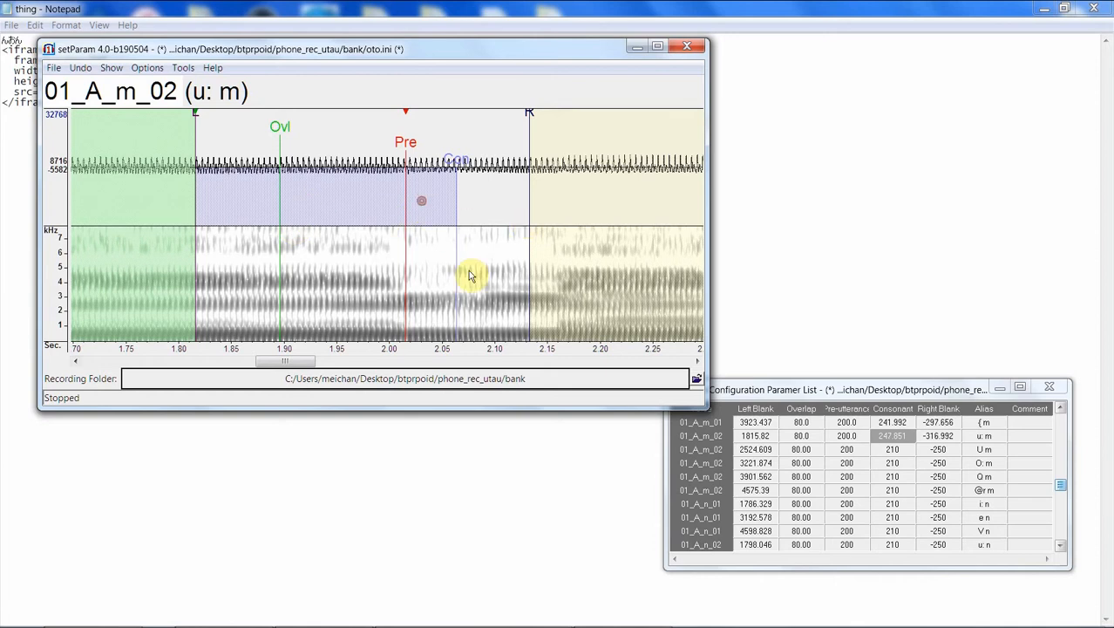
Step: Adjust the "U m" entry of 01_A_m_02 to a left blank of about 2550, consonant about 241 and right blank about -298
key(Down)
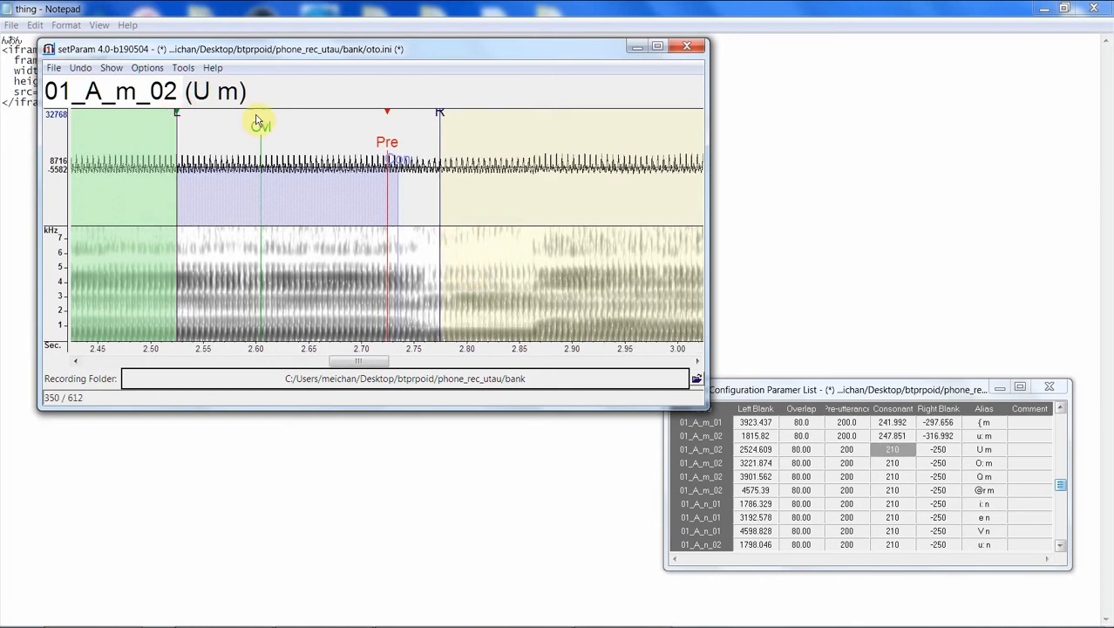
drag(177, 111, 204, 117)
drag(463, 116, 517, 110)
drag(431, 160, 458, 160)
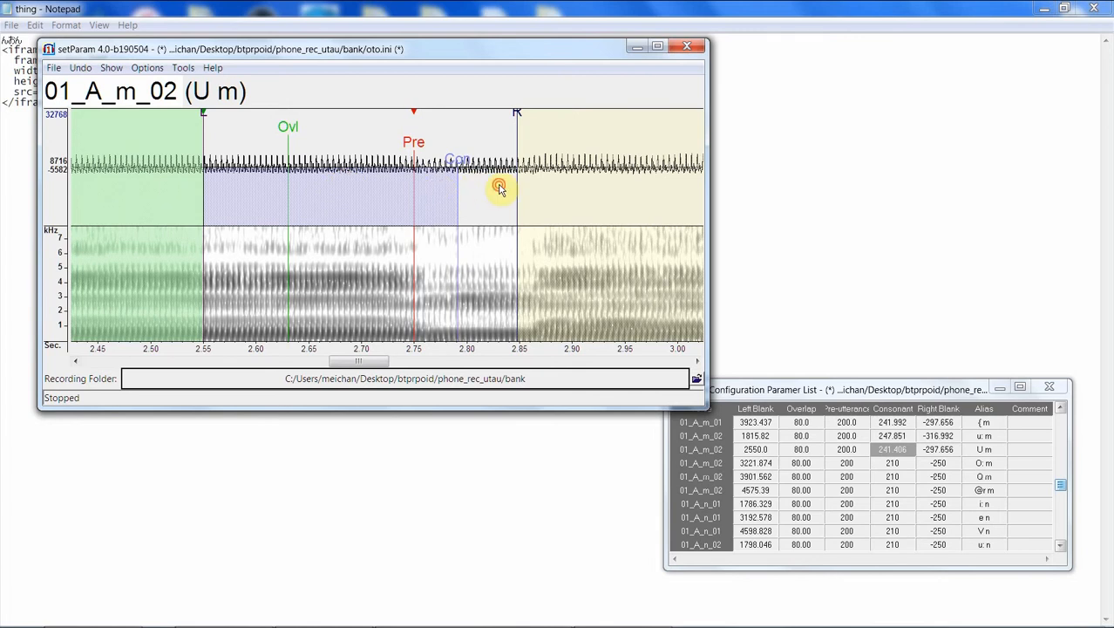
Step: Adjust the "O: m" entry of 01_A_m_02 to a left blank of about 3209, consonant about 242 and right blank about -299
key(Down)
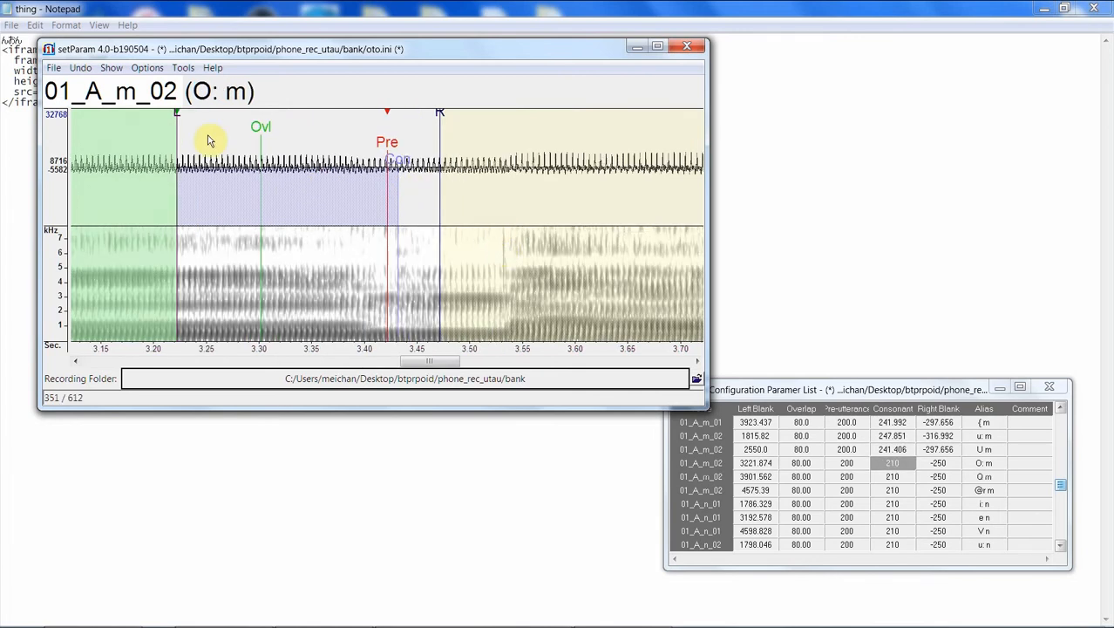
drag(176, 113, 163, 114)
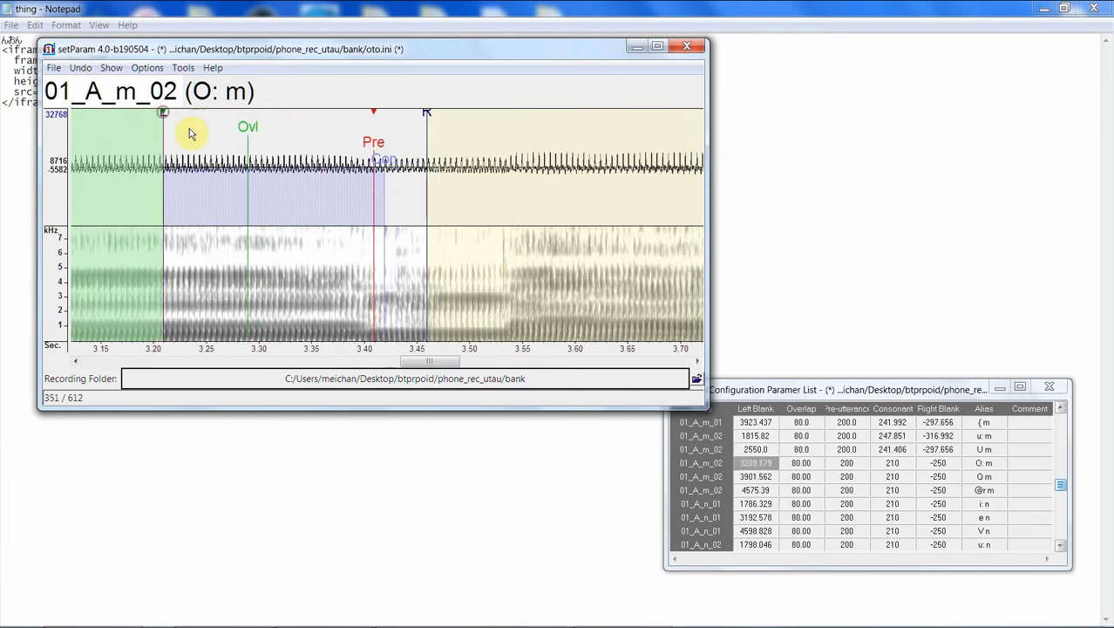
drag(425, 113, 478, 114)
drag(384, 160, 420, 162)
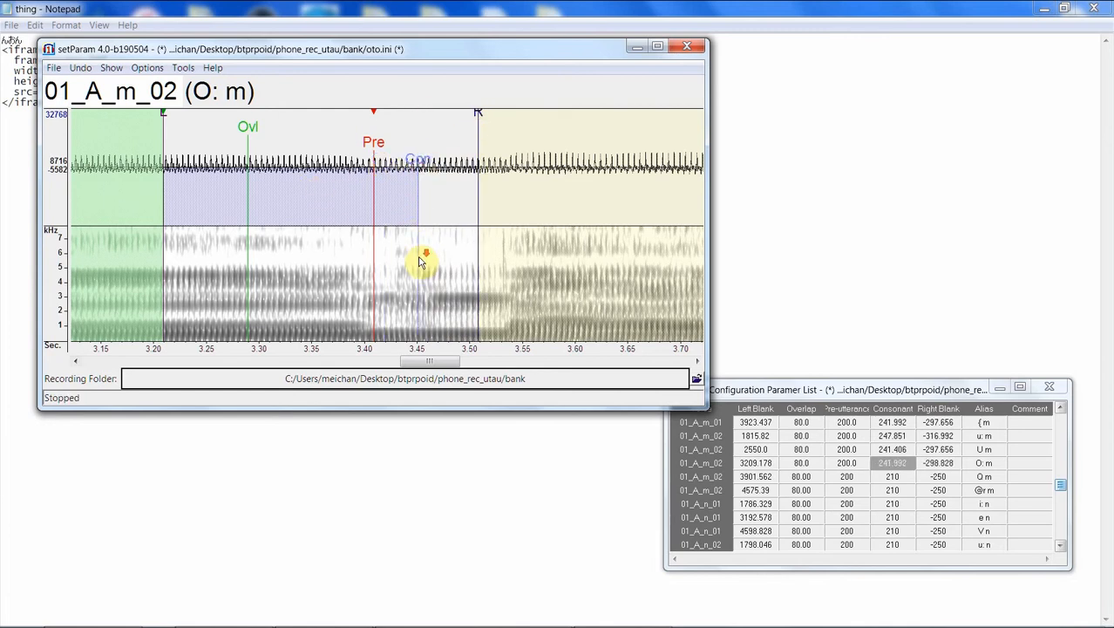
Step: Adjust the "Q m" entry of 01_A_m_02 to a left blank of about 3952, consonant about 230 and right blank about -271
key(Down)
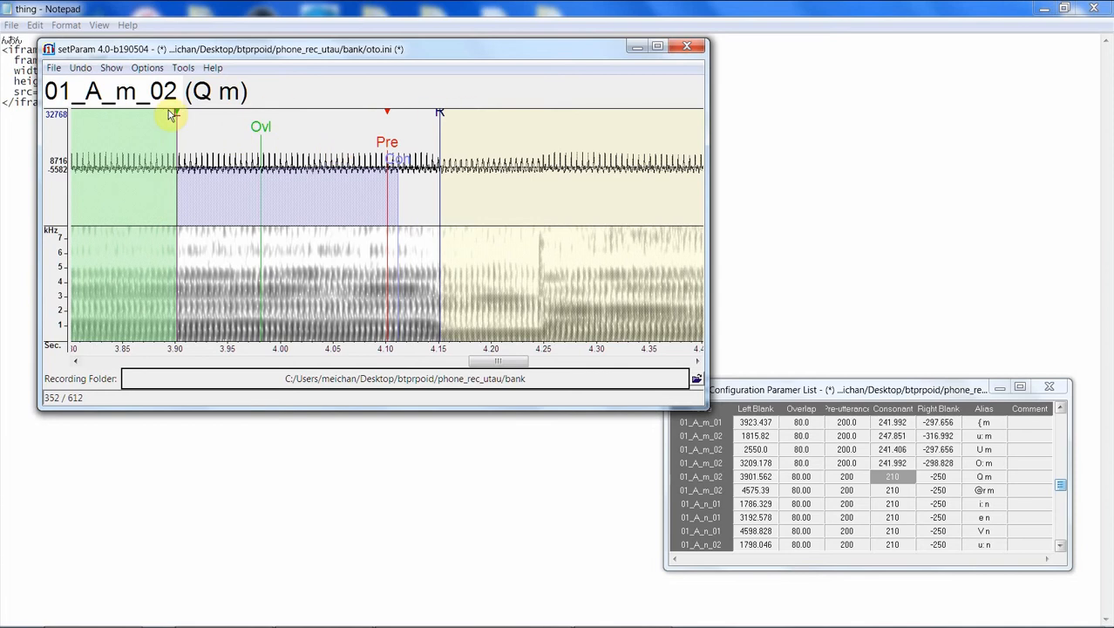
key(space)
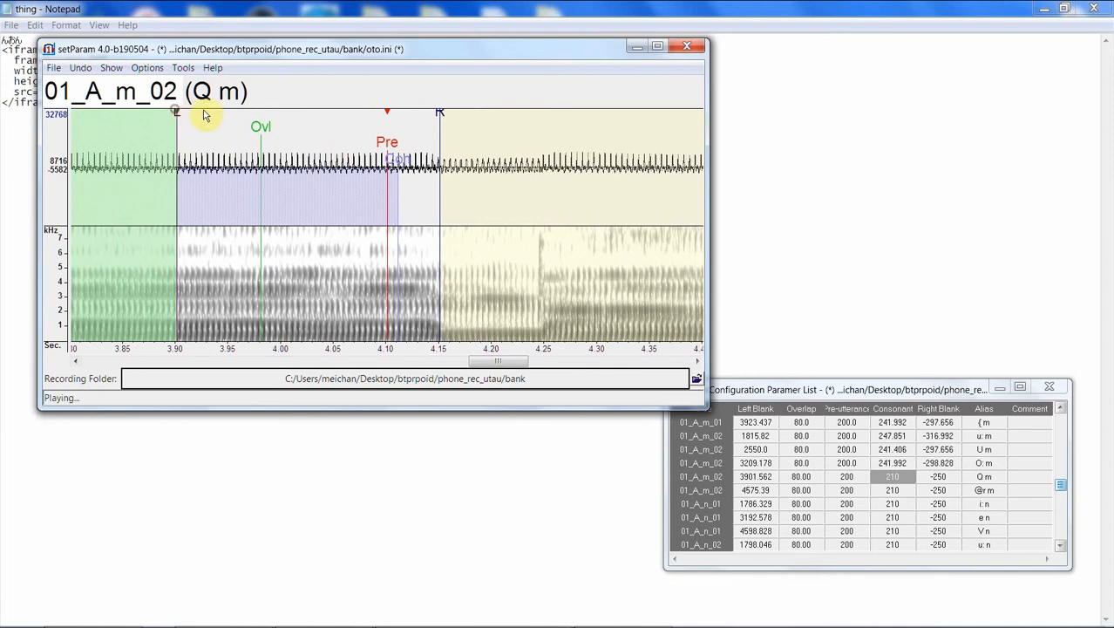
mouse_move(179, 118)
mouse_down()
mouse_move(211, 93)
mouse_move(226, 113)
mouse_move(225, 94)
mouse_up()
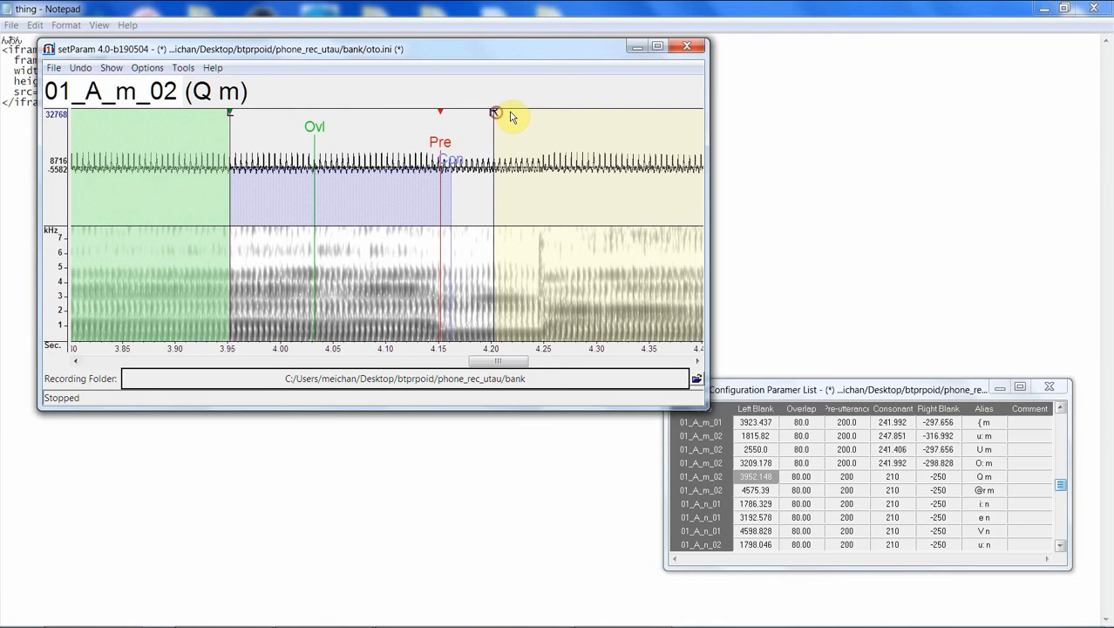
drag(495, 114, 516, 118)
drag(450, 161, 472, 166)
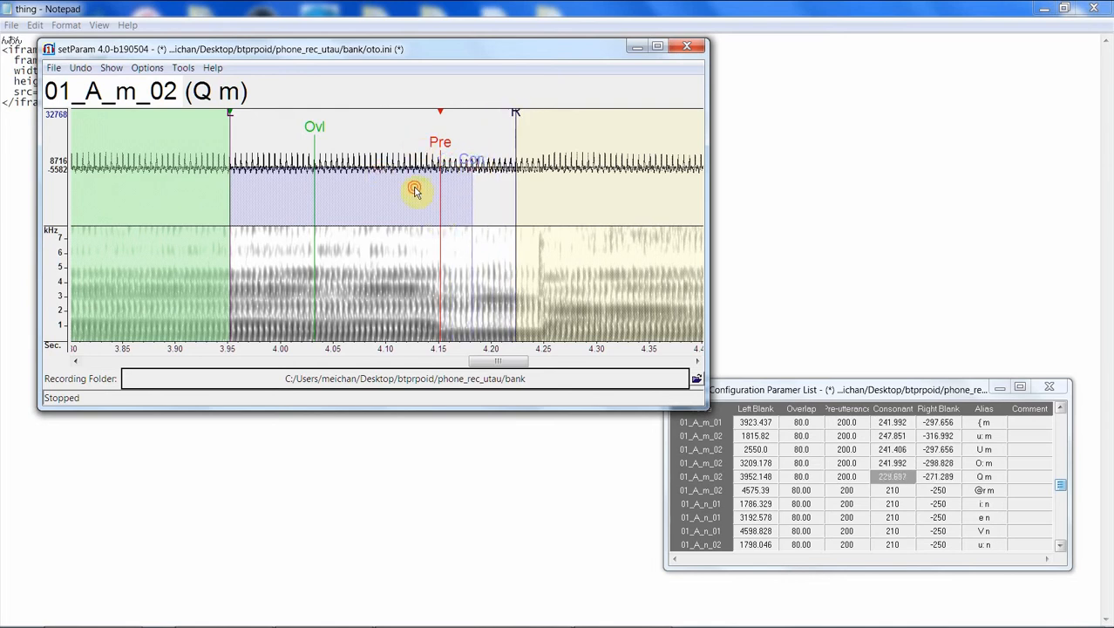
Step: Adjust the "@r m" entry of 01_A_m_02 to a left blank of about 4622, consonant about 238 and right blank about -291
key(Down)
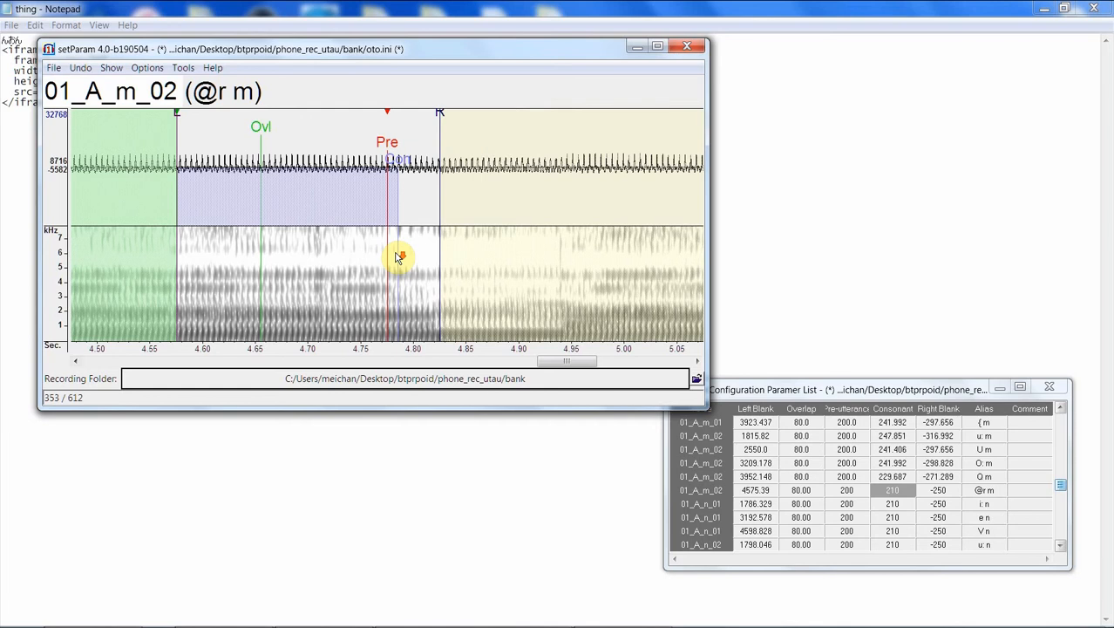
drag(176, 112, 225, 112)
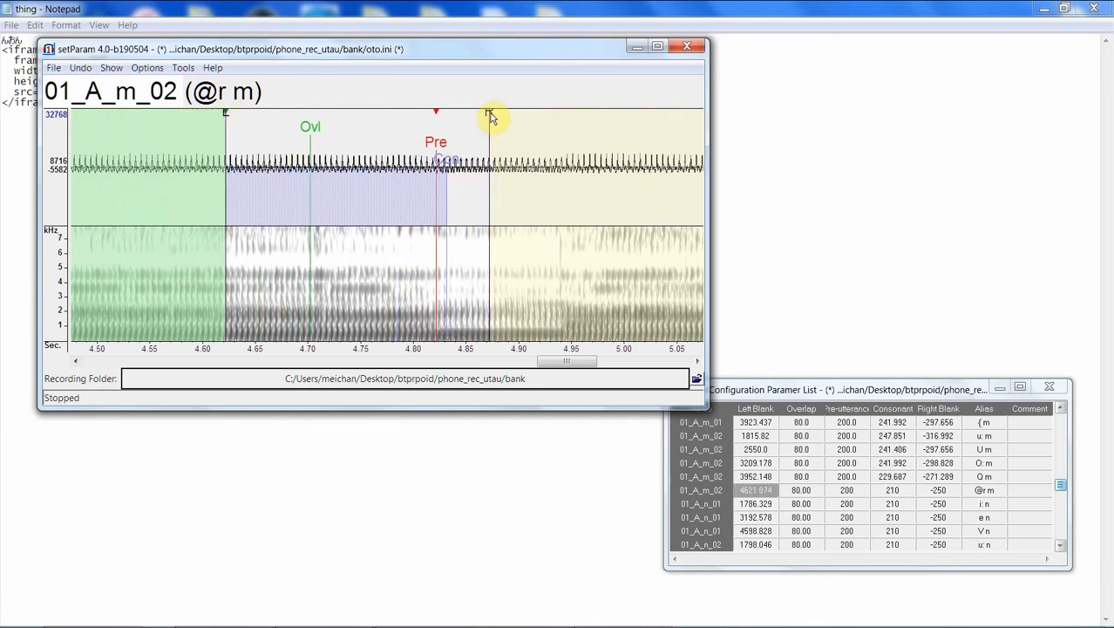
drag(491, 116, 532, 112)
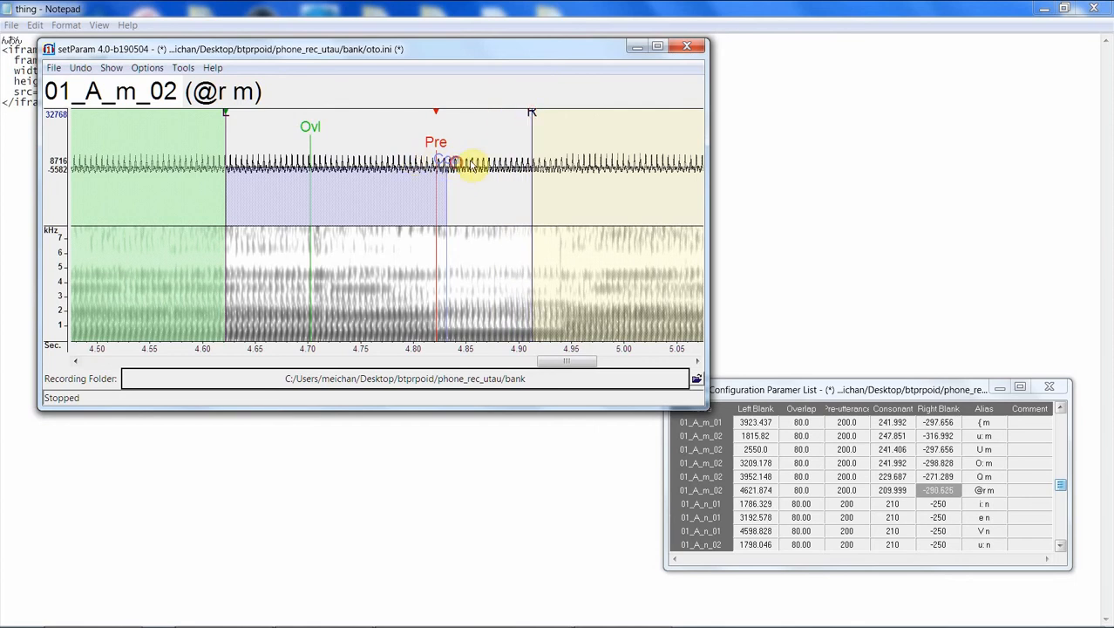
drag(472, 165, 477, 164)
click(287, 183)
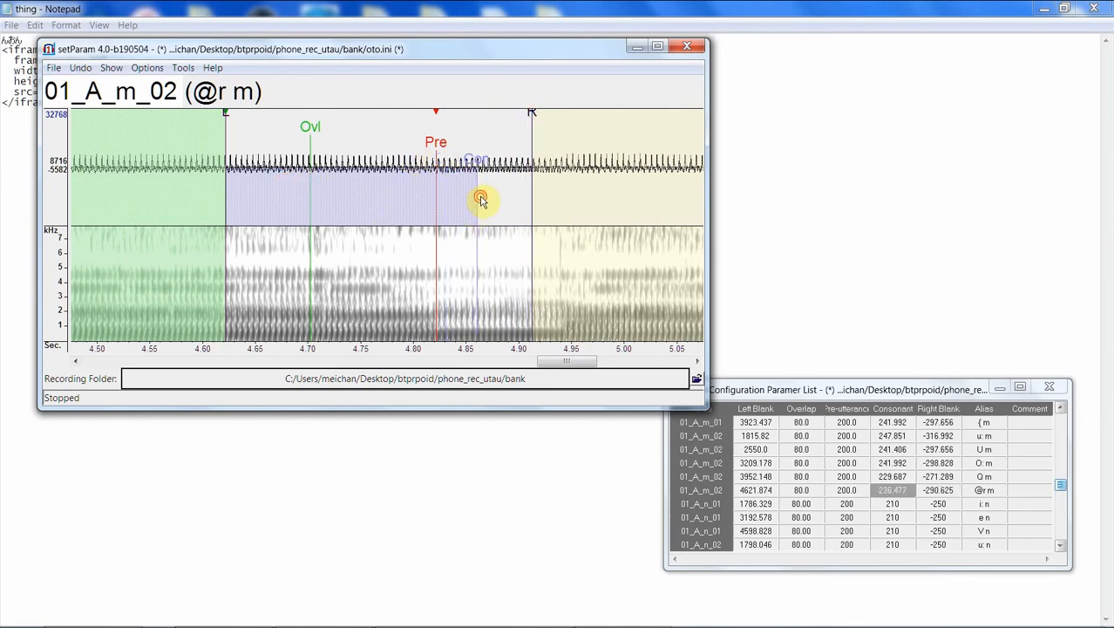
click(625, 181)
click(625, 181)
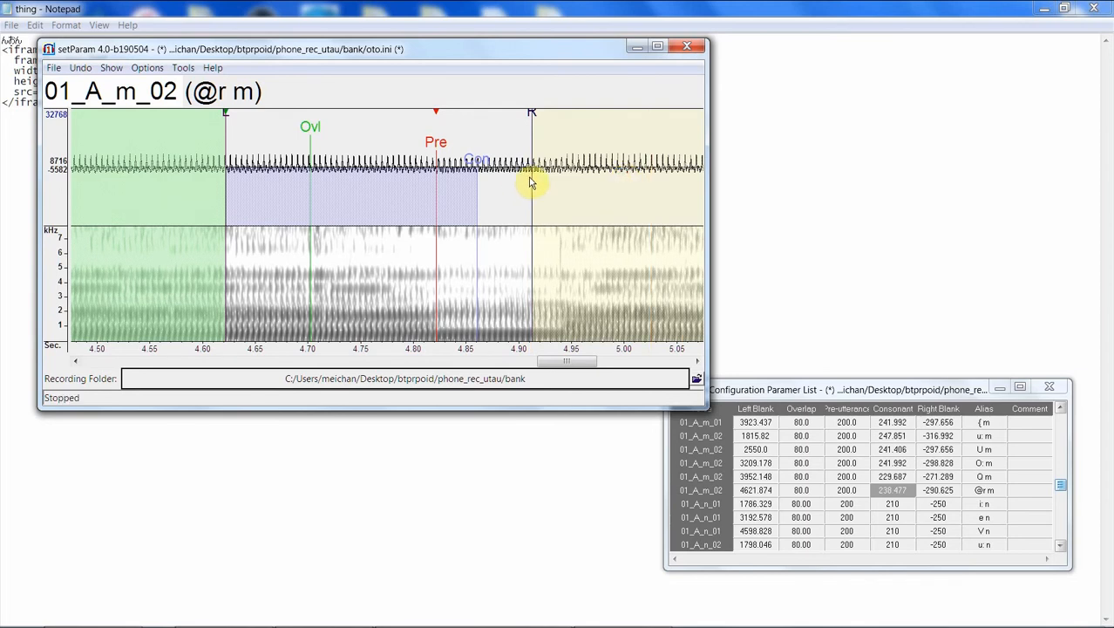
click(557, 180)
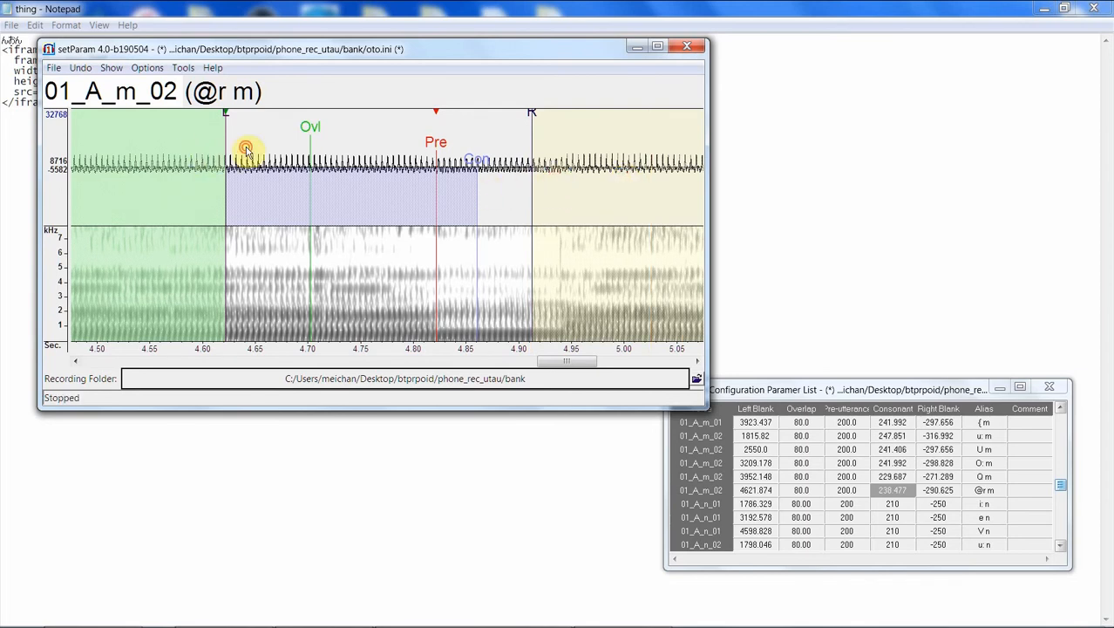
Step: Adjust the "i: n" entry of 01_A_n_01 to a left blank of about 1850, consonant about 238 and right blank about -287
key(Down)
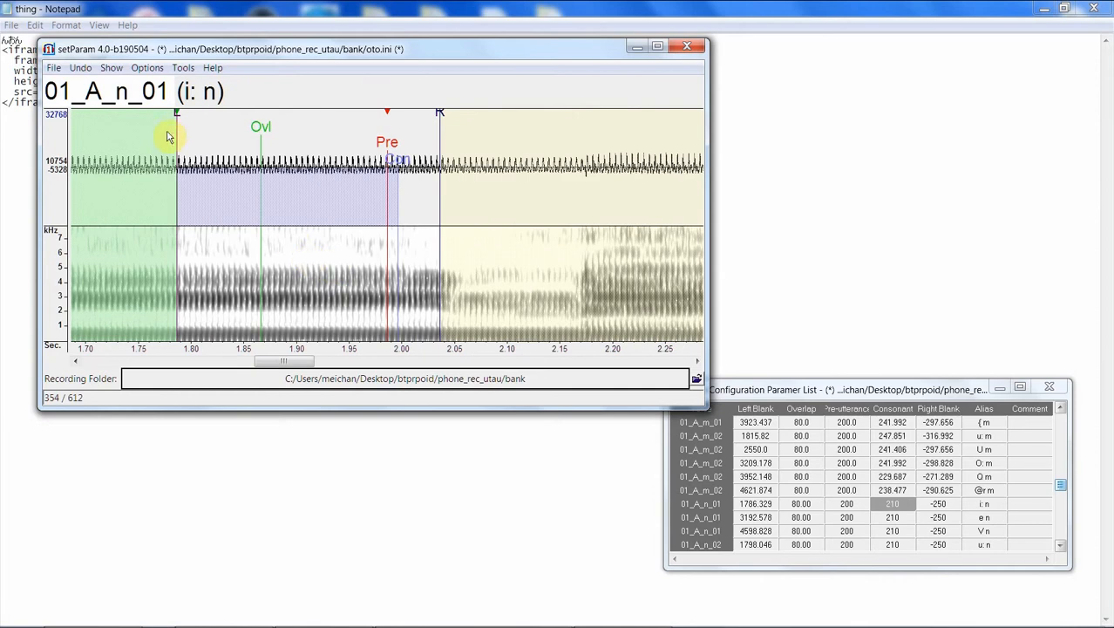
drag(175, 123, 246, 132)
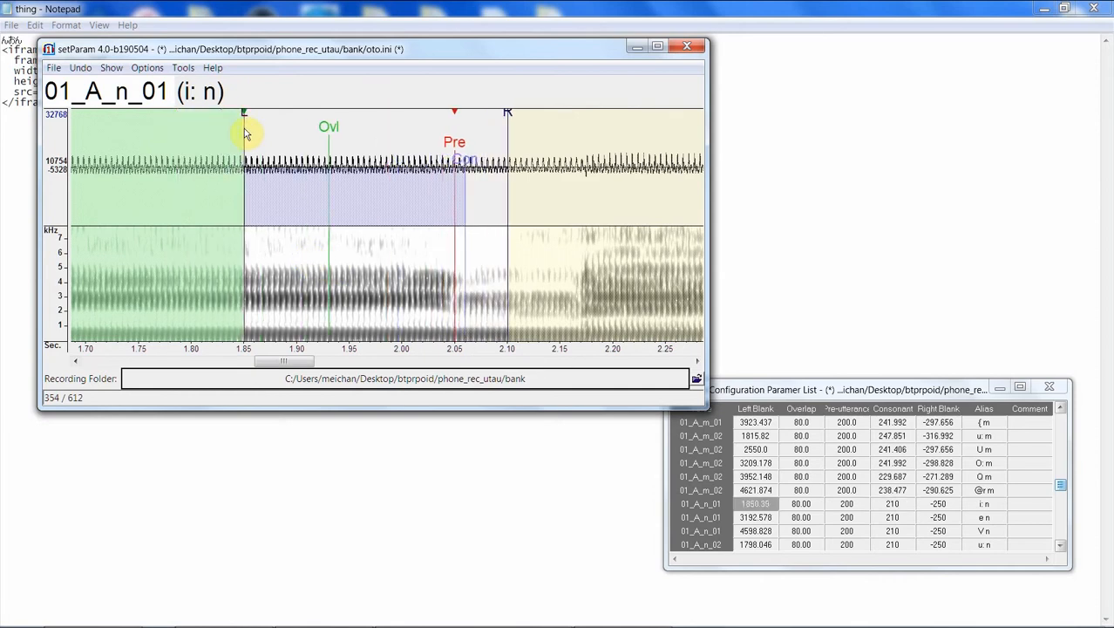
drag(510, 118, 547, 114)
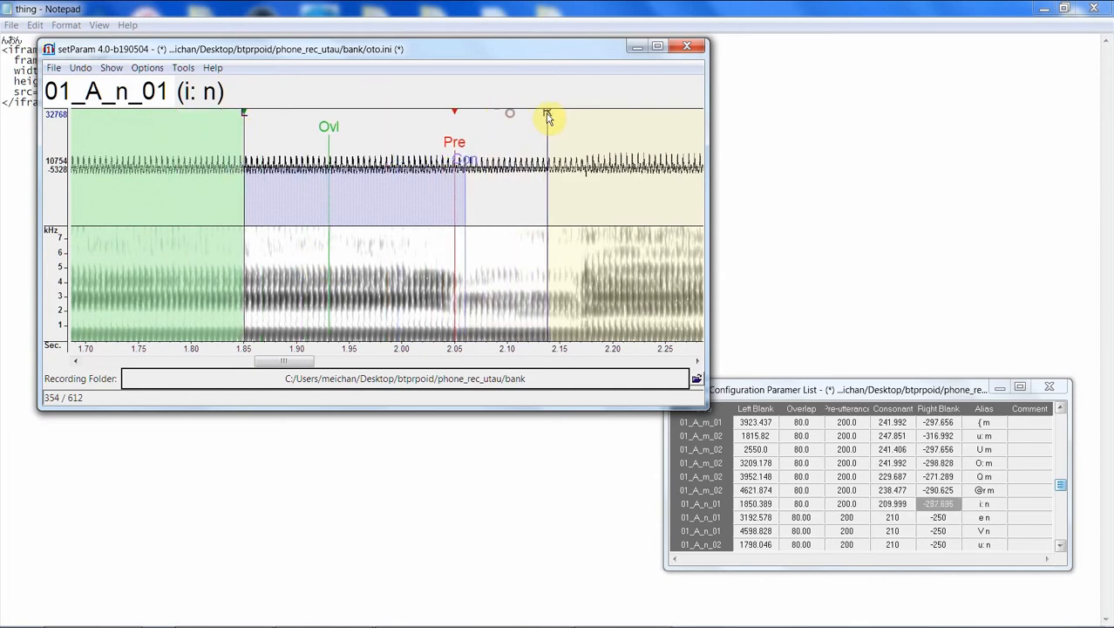
mouse_move(473, 164)
mouse_down()
mouse_move(506, 161)
mouse_move(498, 174)
mouse_up()
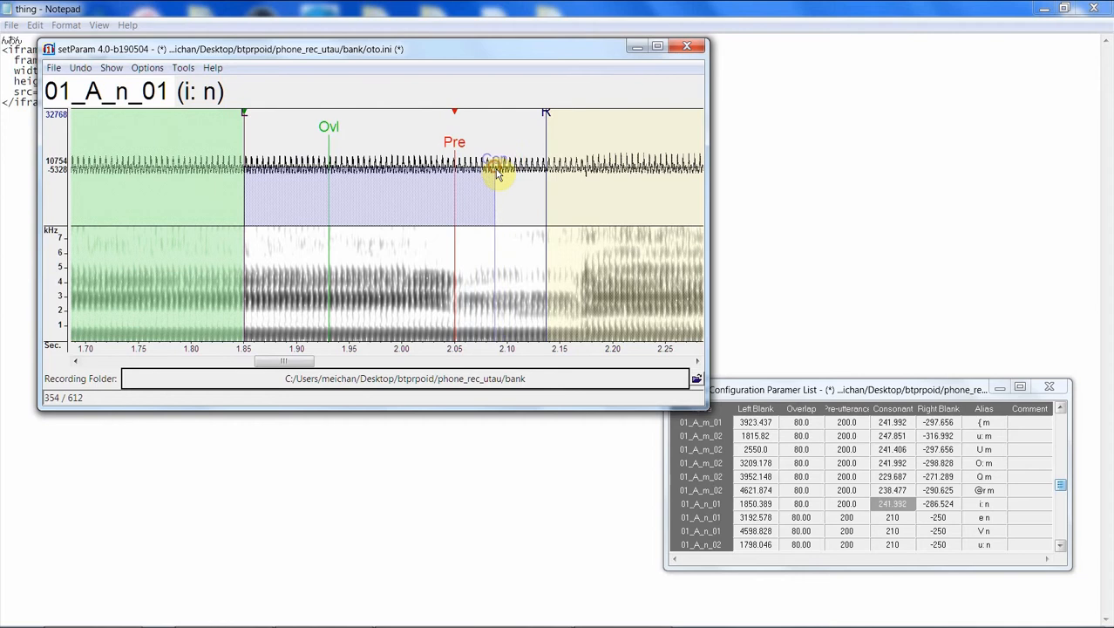
Step: Adjust the "e n" entry of 01_A_n_01 to a left blank of about 3230, consonant about 236 and right blank about -287
key(Down)
mouse_move(189, 117)
mouse_down()
mouse_move(222, 112)
mouse_move(226, 123)
mouse_up()
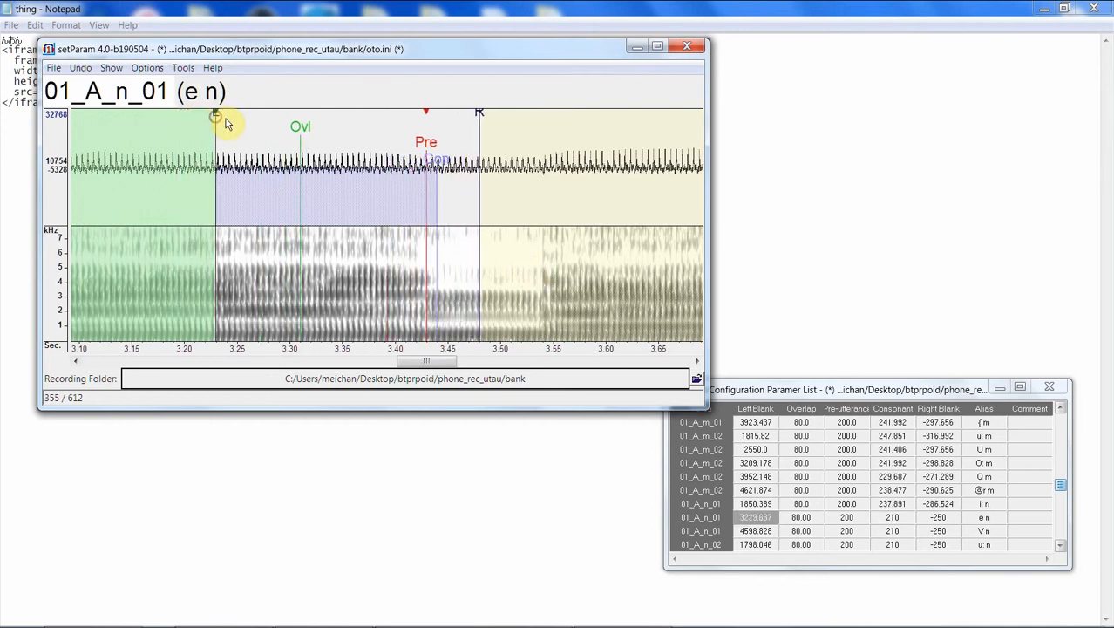
drag(480, 113, 521, 114)
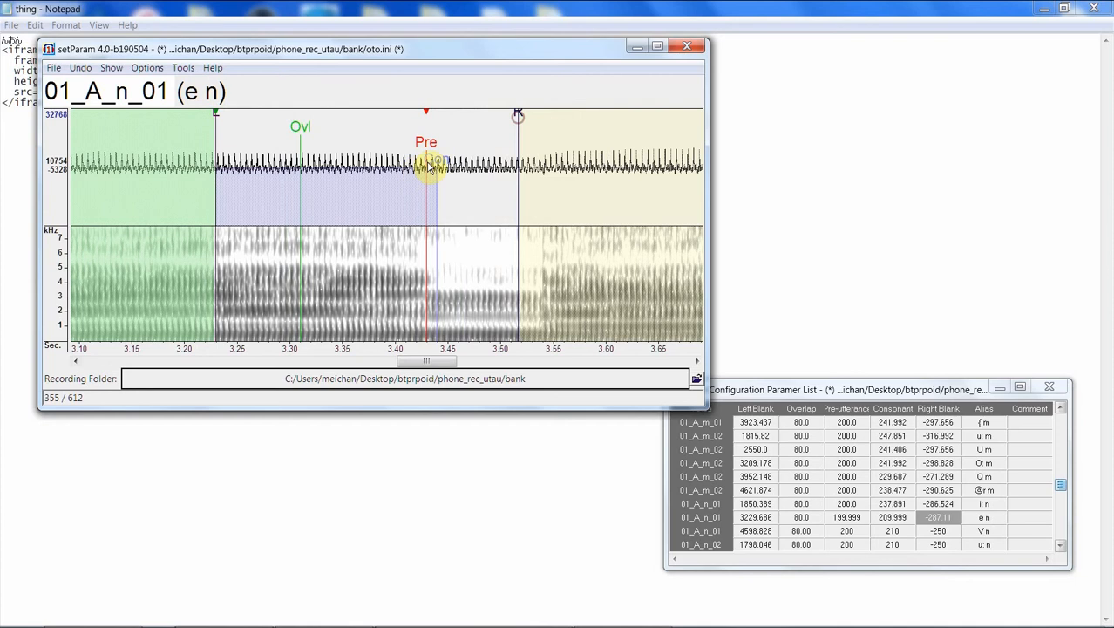
drag(435, 160, 464, 160)
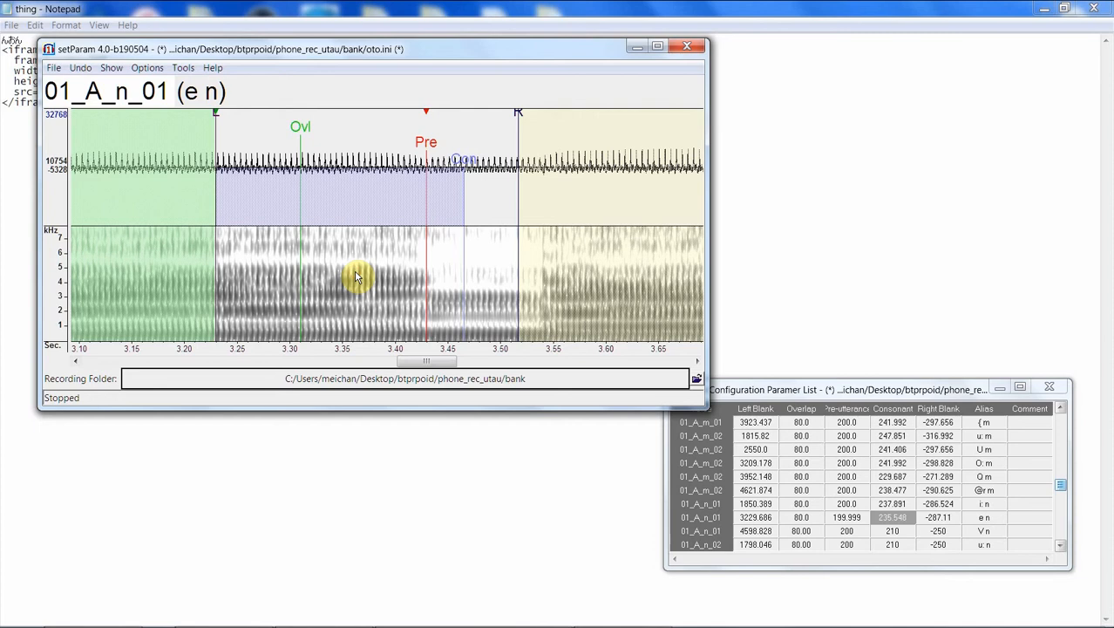
Step: Adjust the "V n" entry of 01_A_n_01 to a left blank of about 4692, consonant about 222 and right blank about -269
key(Down)
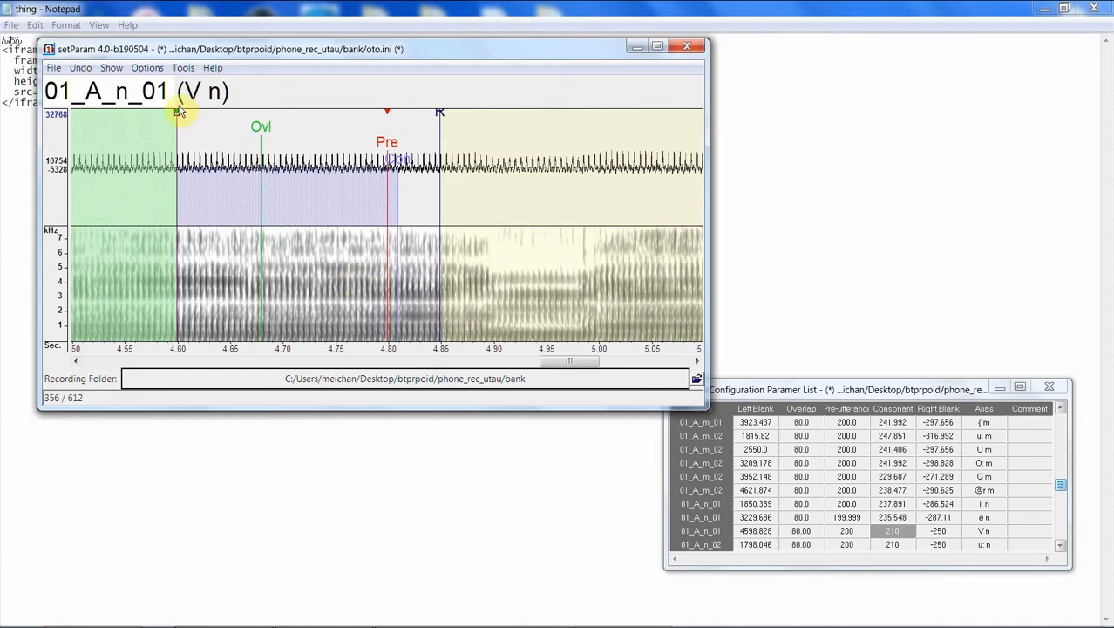
drag(180, 116, 273, 116)
click(390, 155)
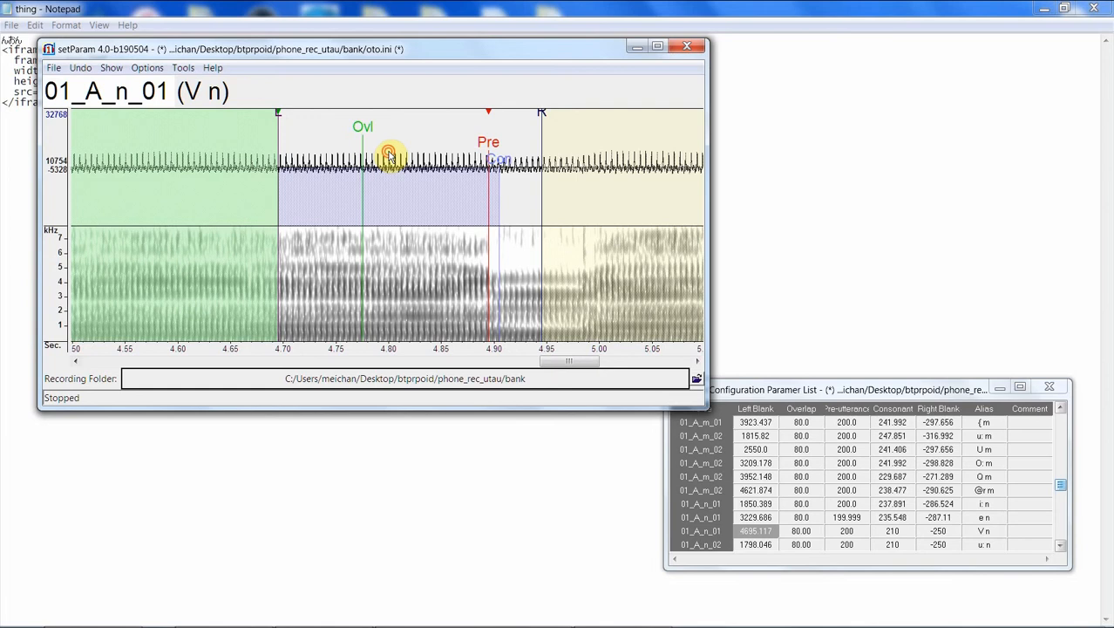
drag(279, 118, 276, 118)
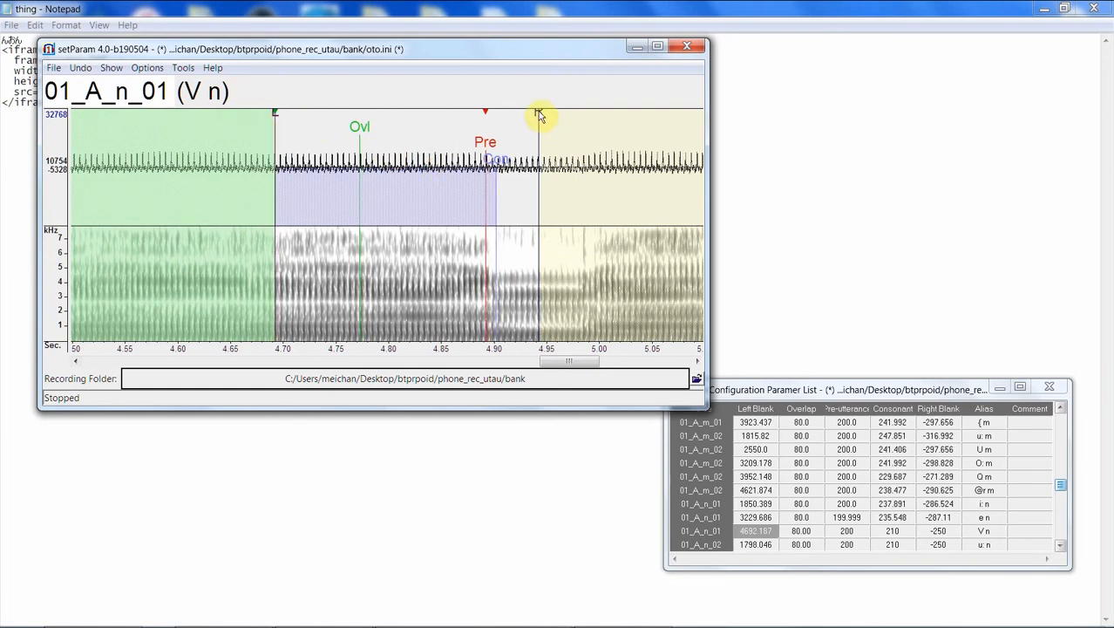
drag(539, 112, 558, 112)
drag(495, 160, 509, 164)
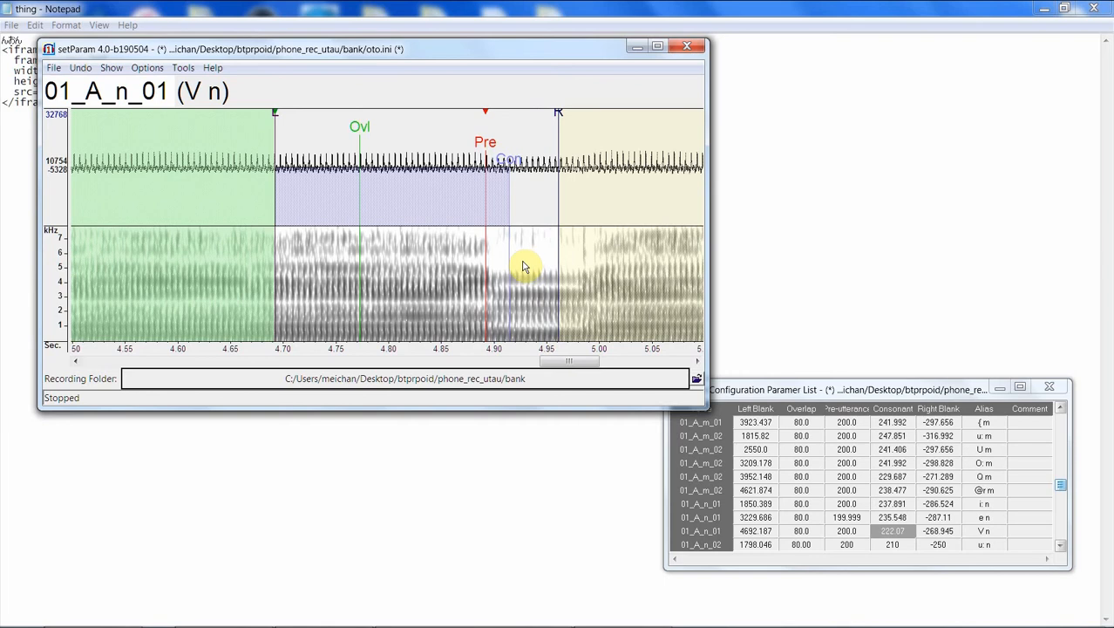
Step: Adjust the "u: n" entry of 01_A_n_02 to a left blank of about 2153, consonant about 247 and right blank about -306
key(Down)
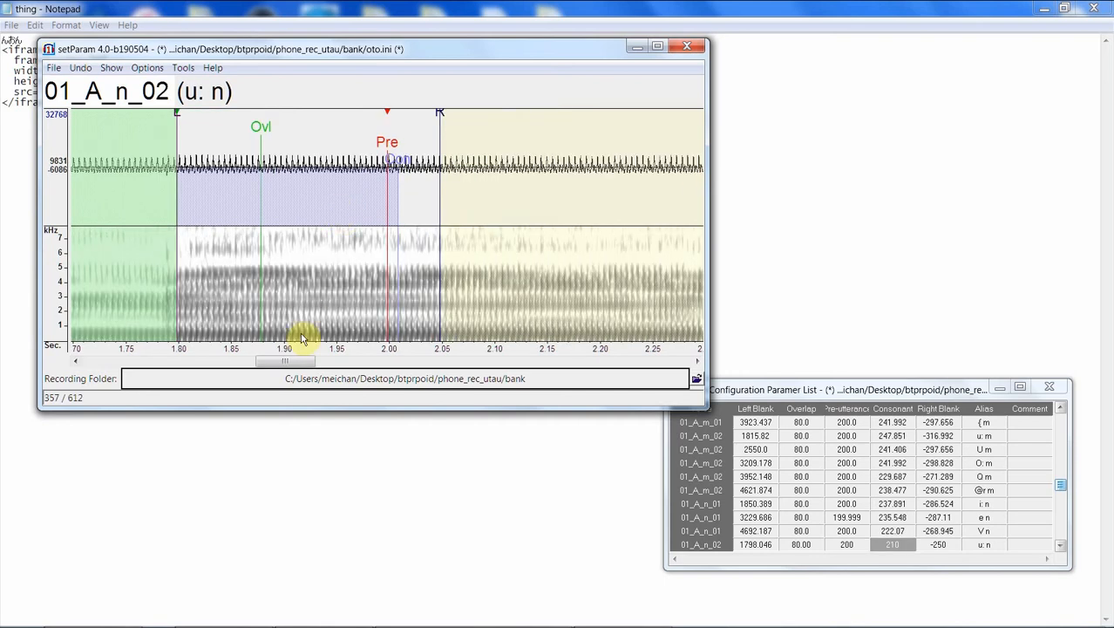
drag(301, 360, 293, 360)
click(300, 144)
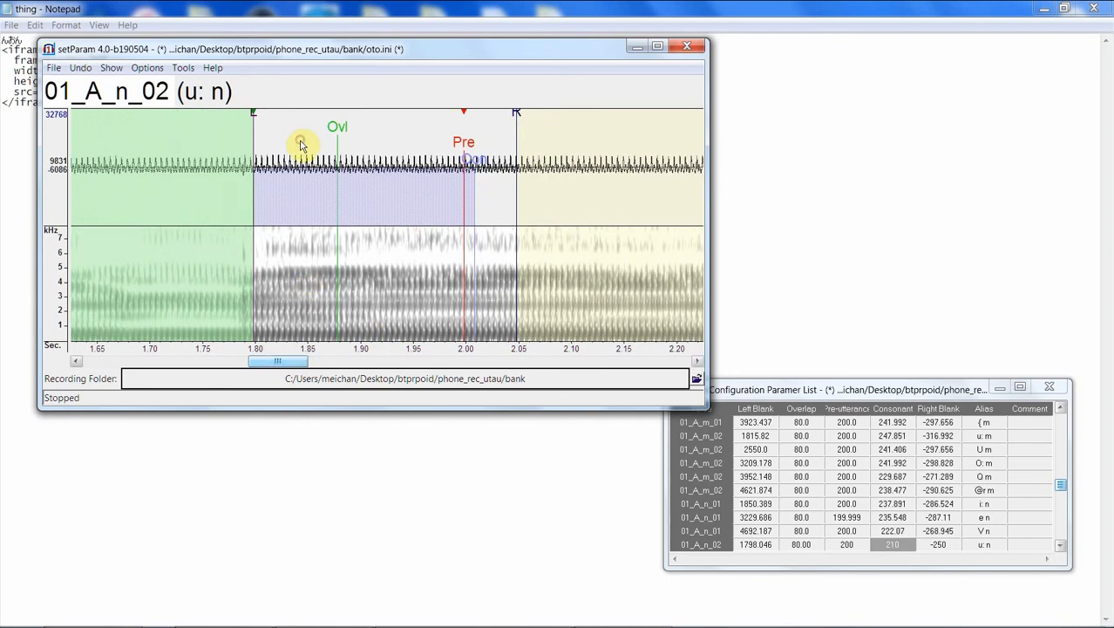
drag(252, 113, 436, 135)
drag(295, 368, 324, 366)
mouse_move(140, 118)
mouse_down()
mouse_move(294, 134)
mouse_move(422, 115)
mouse_move(347, 119)
mouse_move(325, 172)
mouse_up()
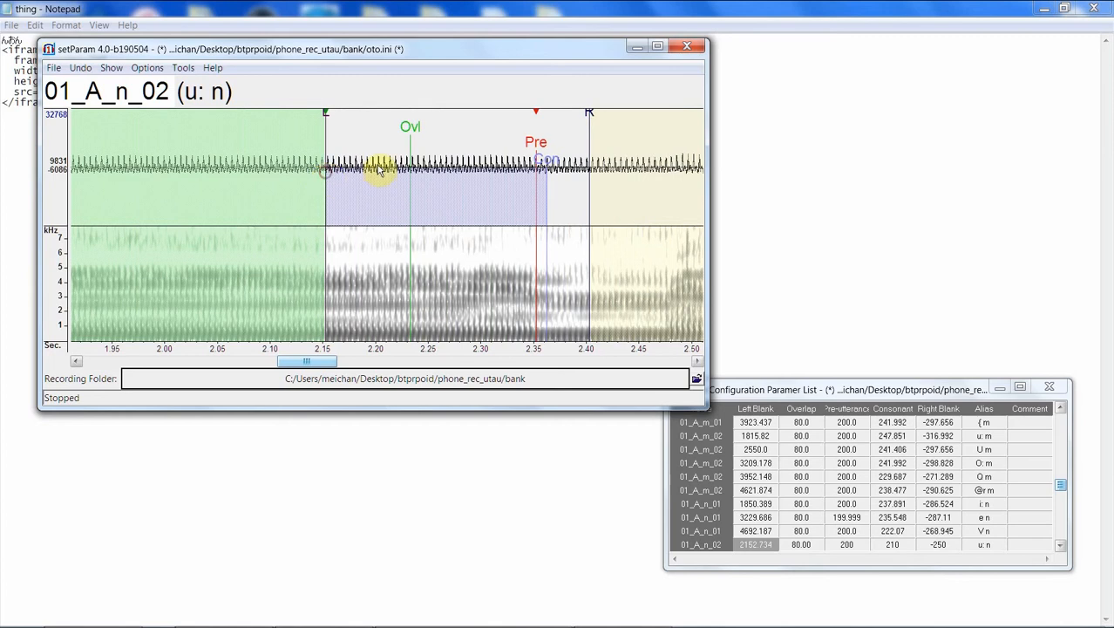
click(497, 194)
click(497, 194)
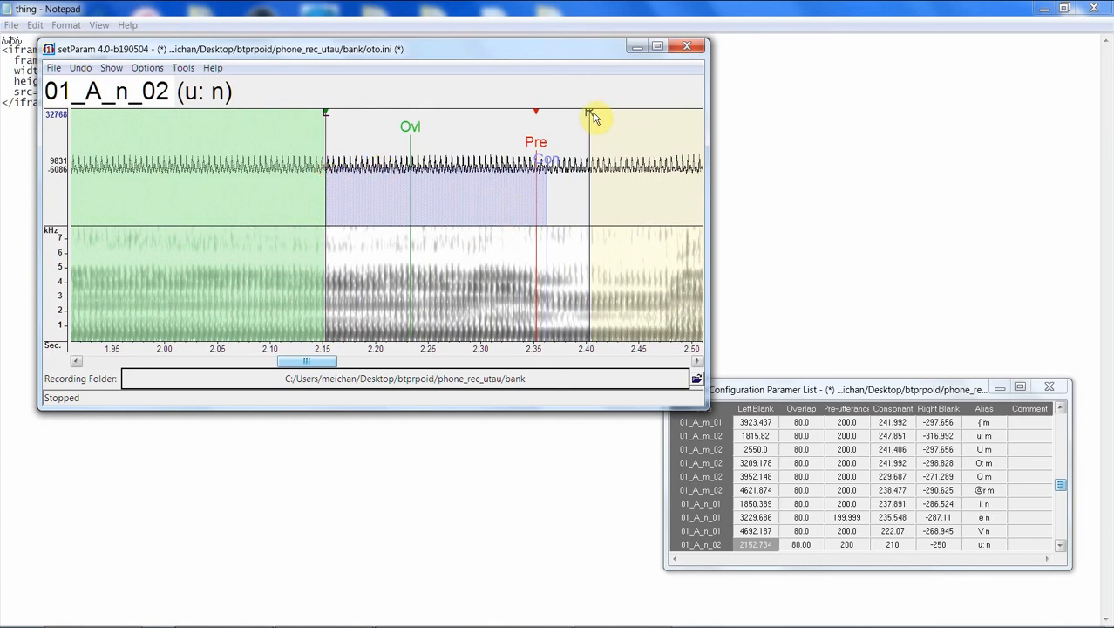
drag(593, 117, 648, 112)
drag(547, 159, 585, 155)
click(615, 180)
Step: Adjust the "U n" entry of 01_A_n_02 to a left blank of about 2878, consonant about 239 and right blank about -303
scroll(594, 274, down, 1)
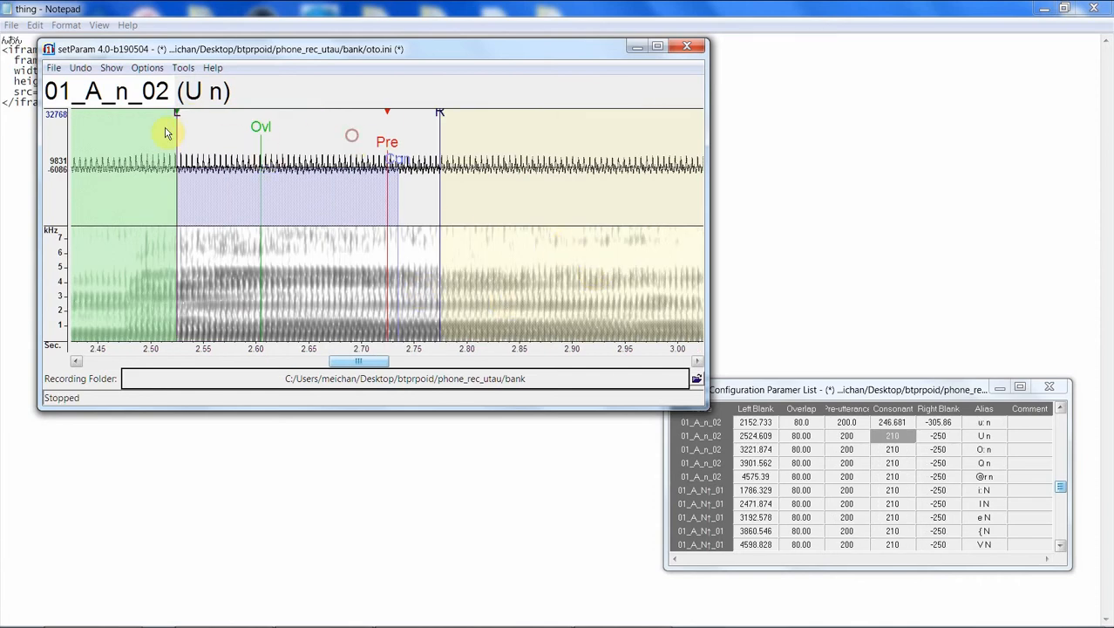
drag(179, 116, 441, 123)
drag(384, 362, 406, 361)
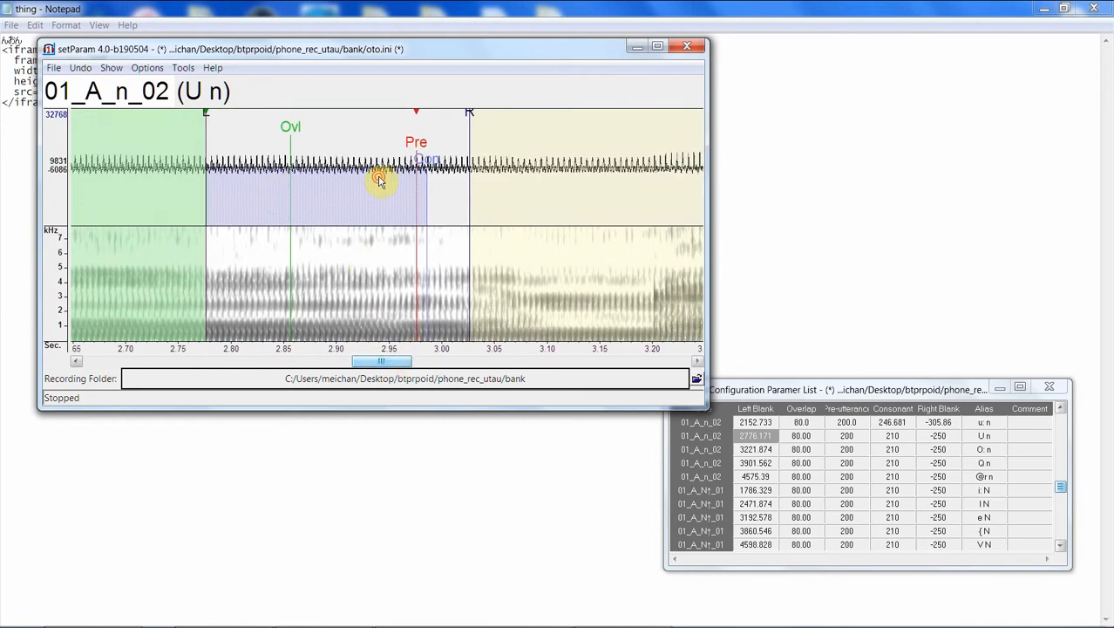
drag(206, 114, 314, 111)
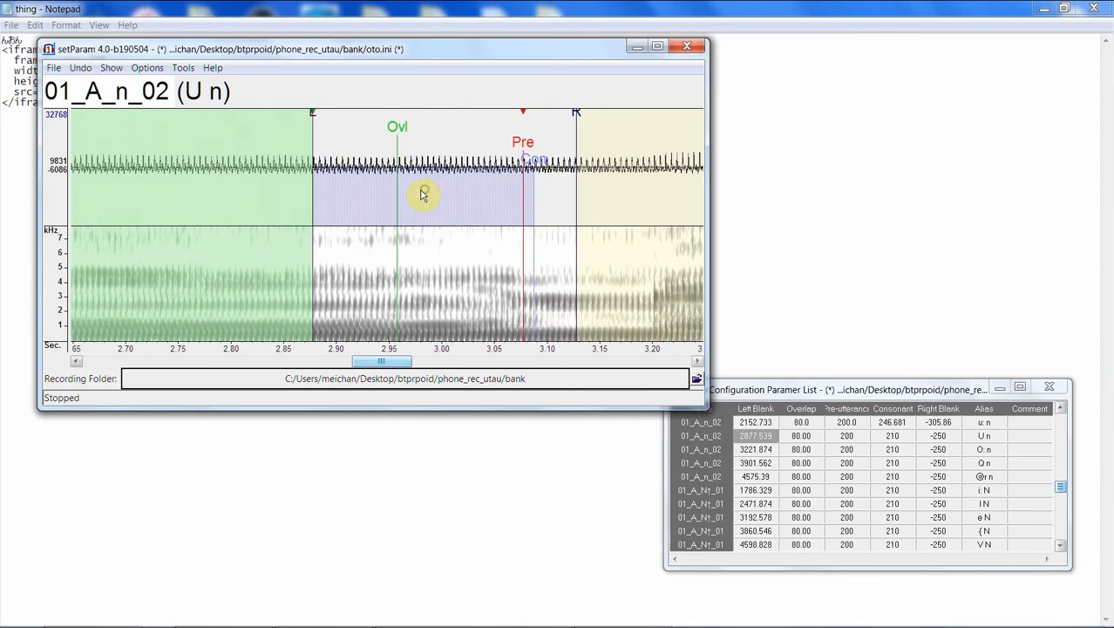
drag(577, 114, 633, 124)
drag(542, 161, 565, 163)
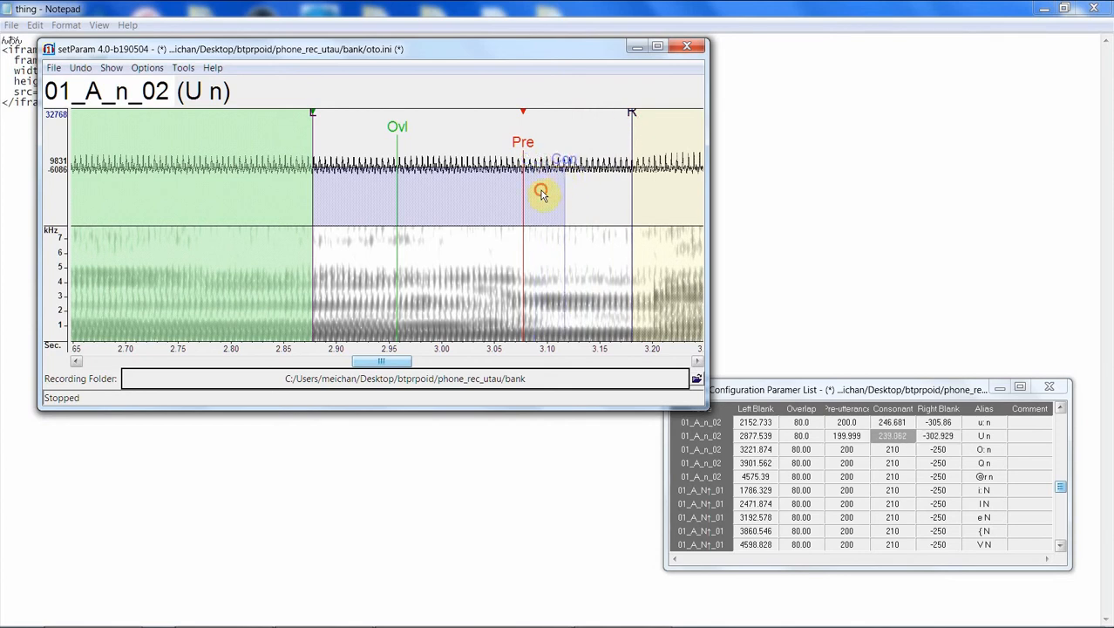
Step: Adjust the "O: n" entry of 01_A_n_02 to a left blank of about 3558, consonant about 246 and right blank about -310
key(Down)
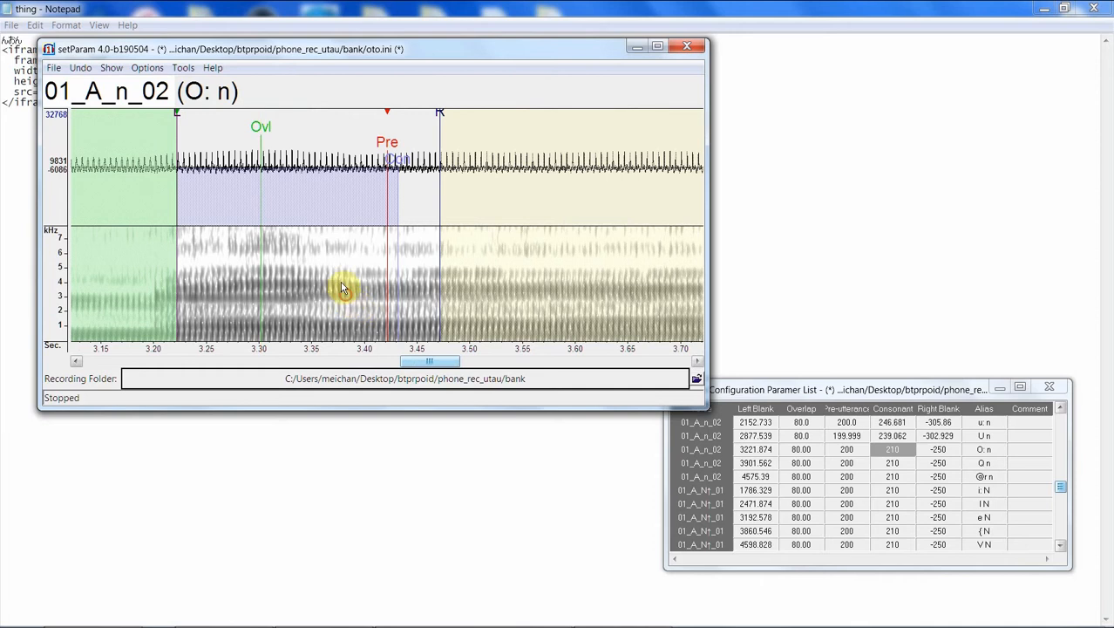
mouse_move(179, 110)
mouse_down()
mouse_move(522, 164)
mouse_move(764, 155)
mouse_up()
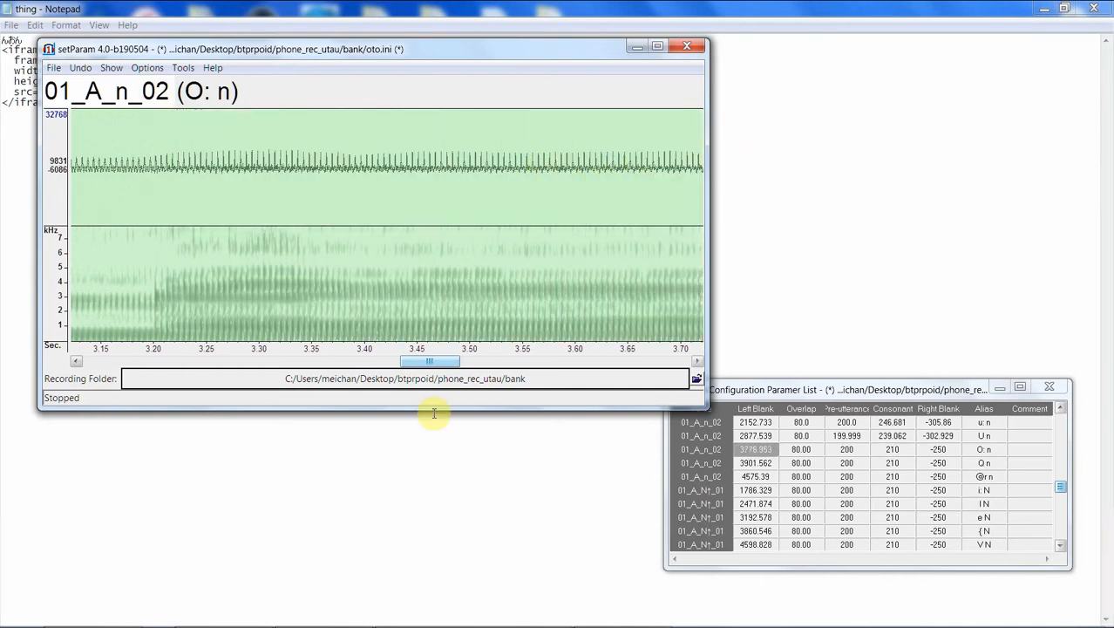
drag(443, 363, 482, 361)
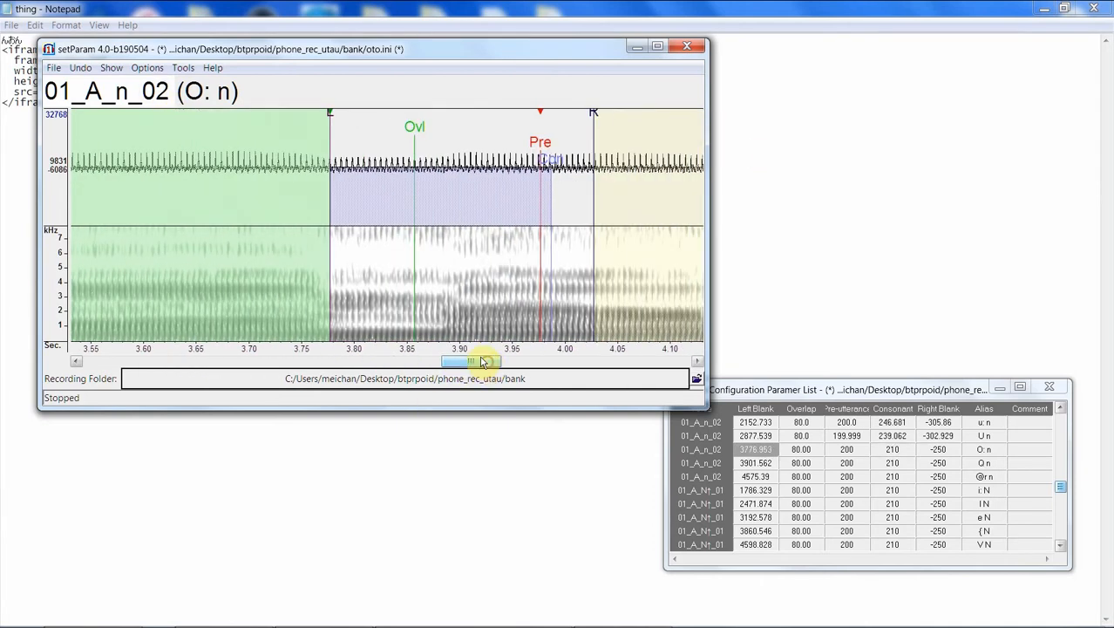
mouse_move(331, 117)
mouse_down()
mouse_move(231, 143)
mouse_move(137, 142)
mouse_move(101, 160)
mouse_up()
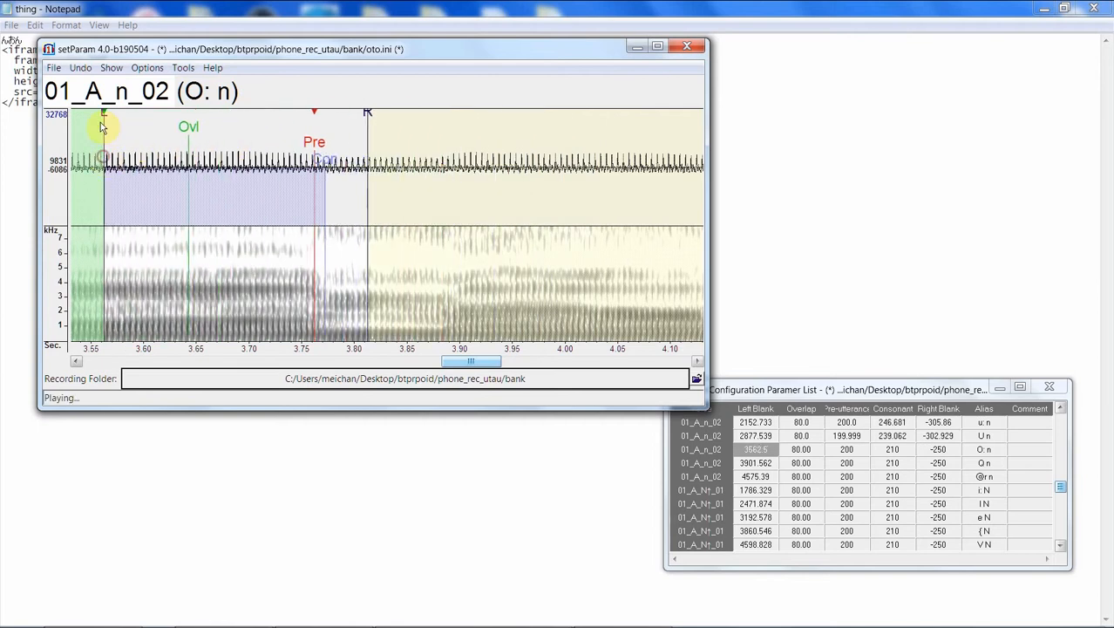
drag(108, 120, 99, 120)
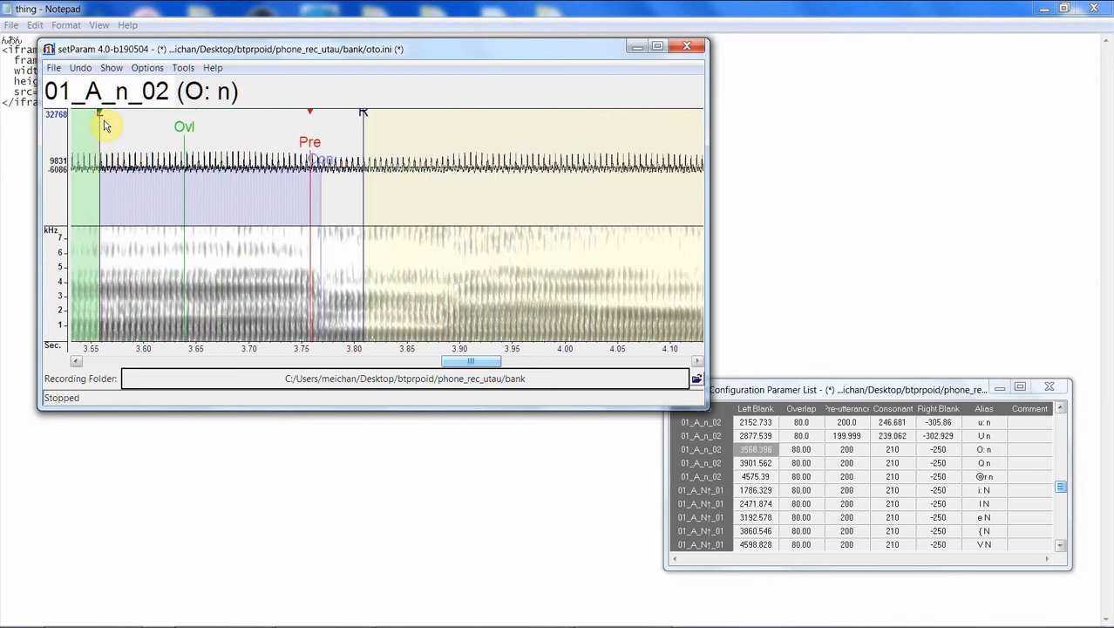
drag(363, 113, 425, 111)
drag(312, 177, 357, 157)
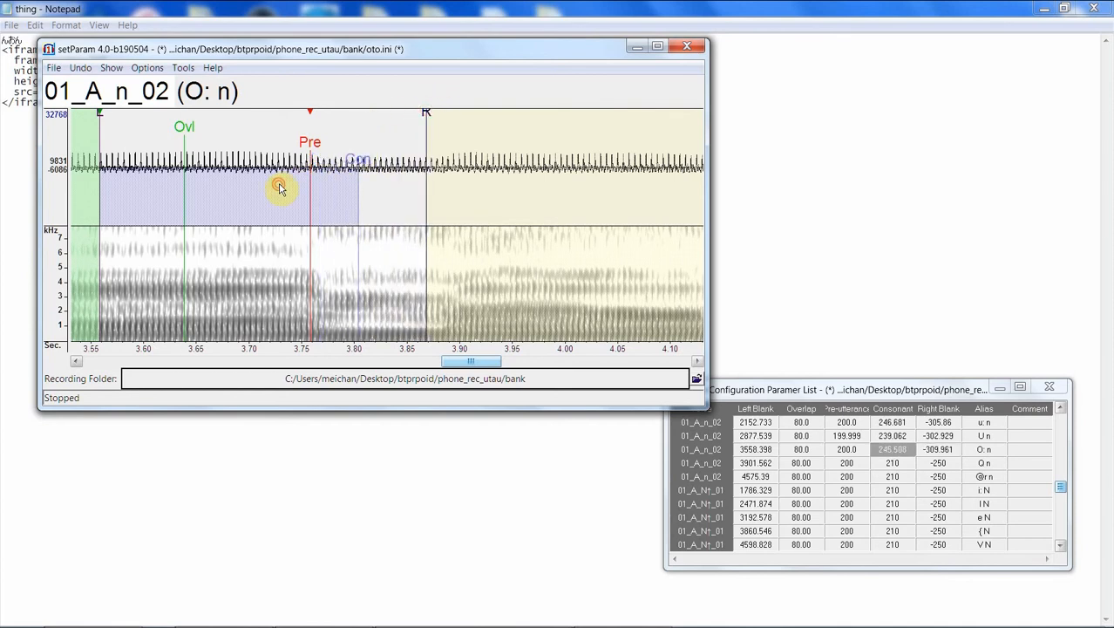
Step: Adjust the "Q n" entry of 01_A_n_02 to a left blank of about 3568, consonant about 234 and right blank about -292
key(Down)
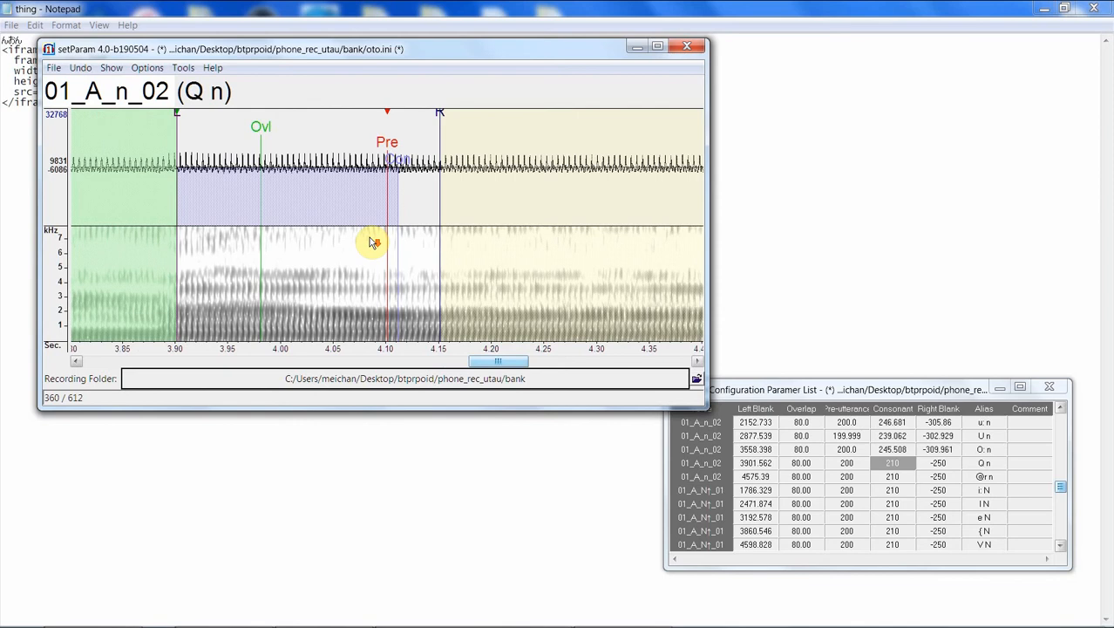
click(302, 187)
click(302, 186)
drag(509, 363, 477, 380)
drag(546, 118, 187, 178)
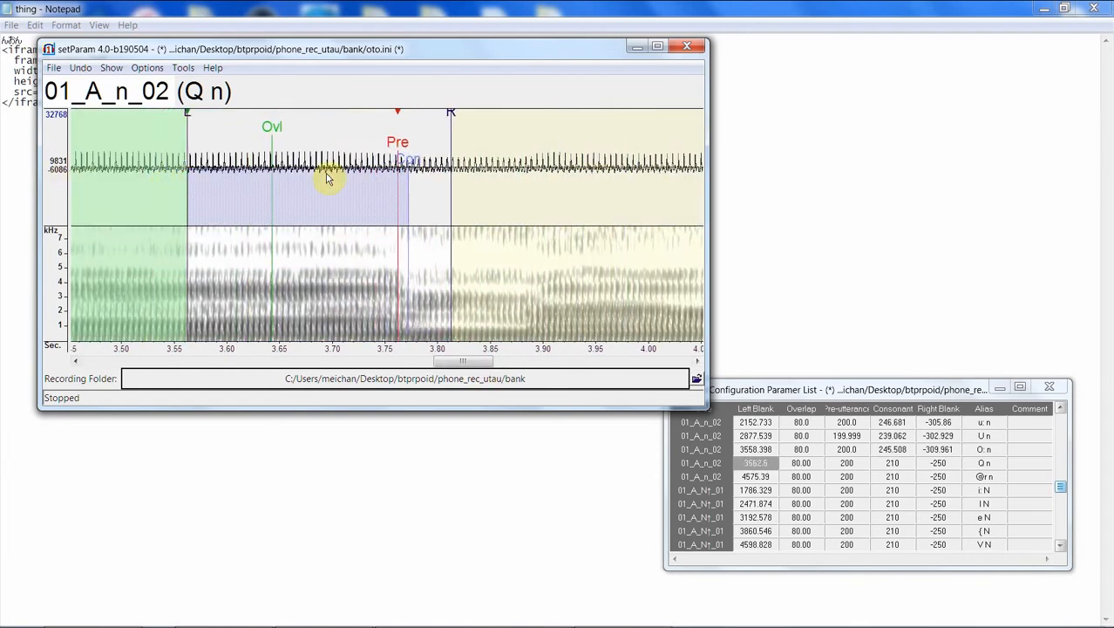
mouse_move(189, 122)
mouse_down()
mouse_move(209, 120)
mouse_move(194, 124)
mouse_up()
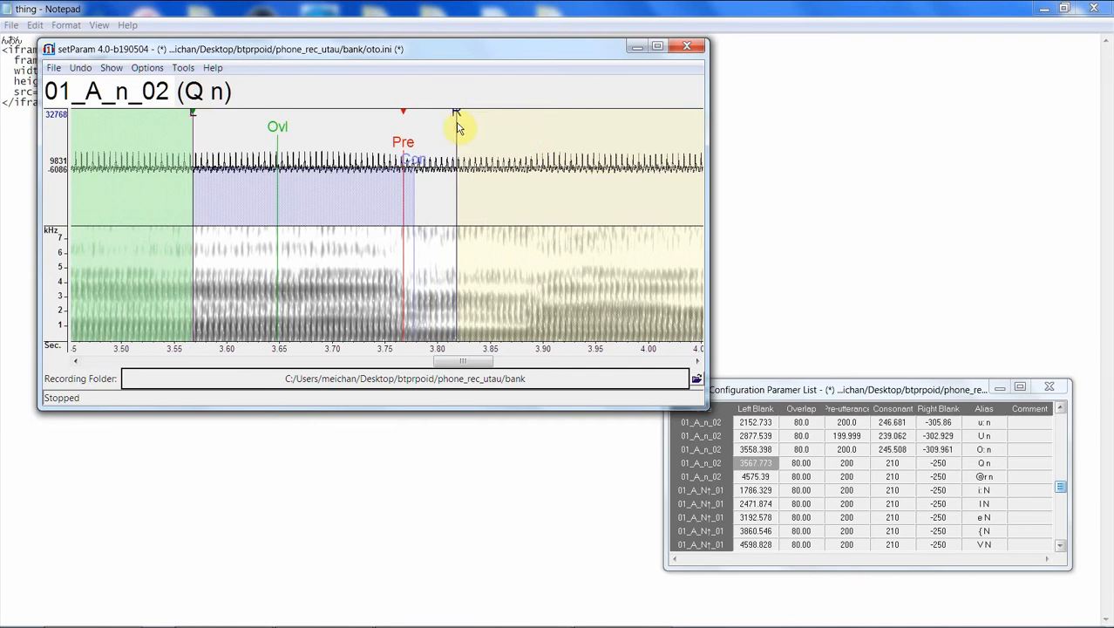
drag(456, 115, 499, 111)
drag(423, 164, 442, 166)
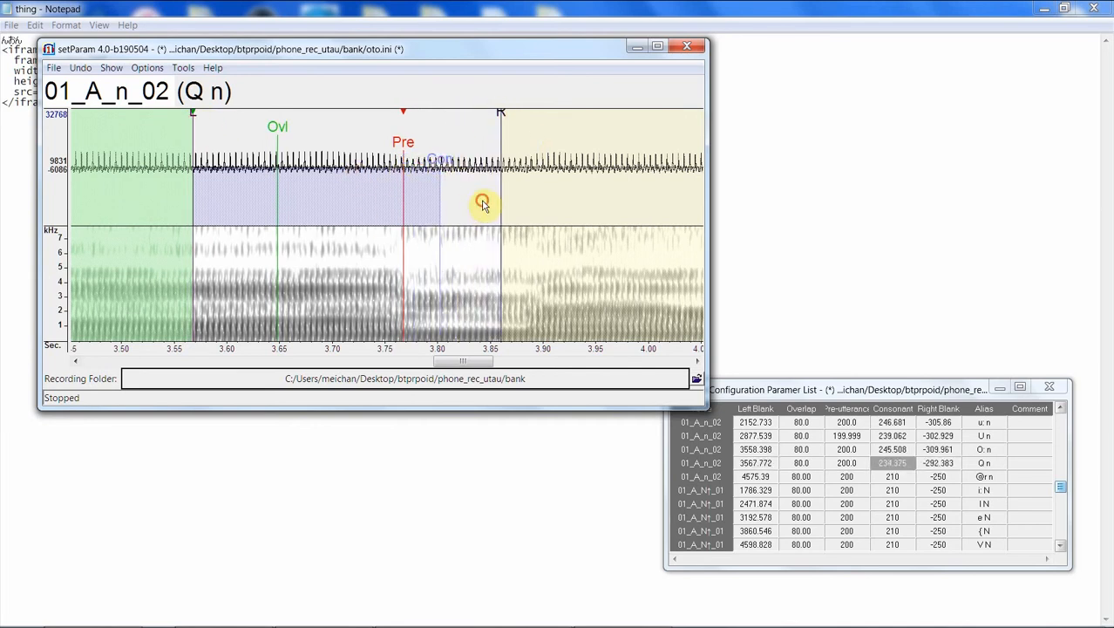
Step: Adjust the "@r n" entry of 01_A_n_02 to a left blank of about 4287, consonant about 233 and right blank about -293
key(Down)
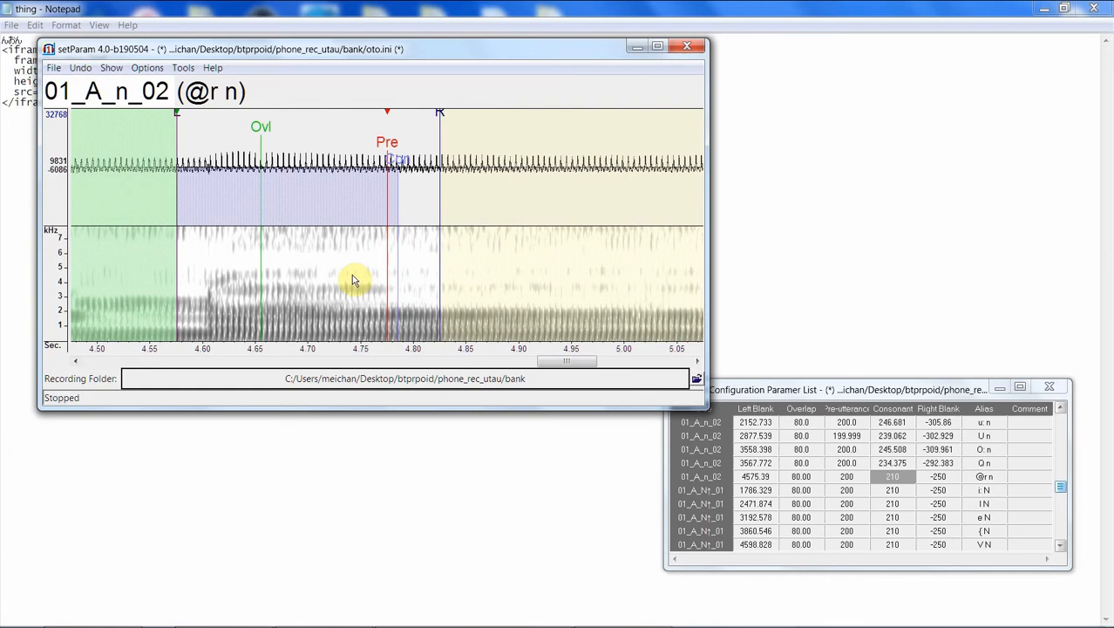
drag(177, 114, 573, 163)
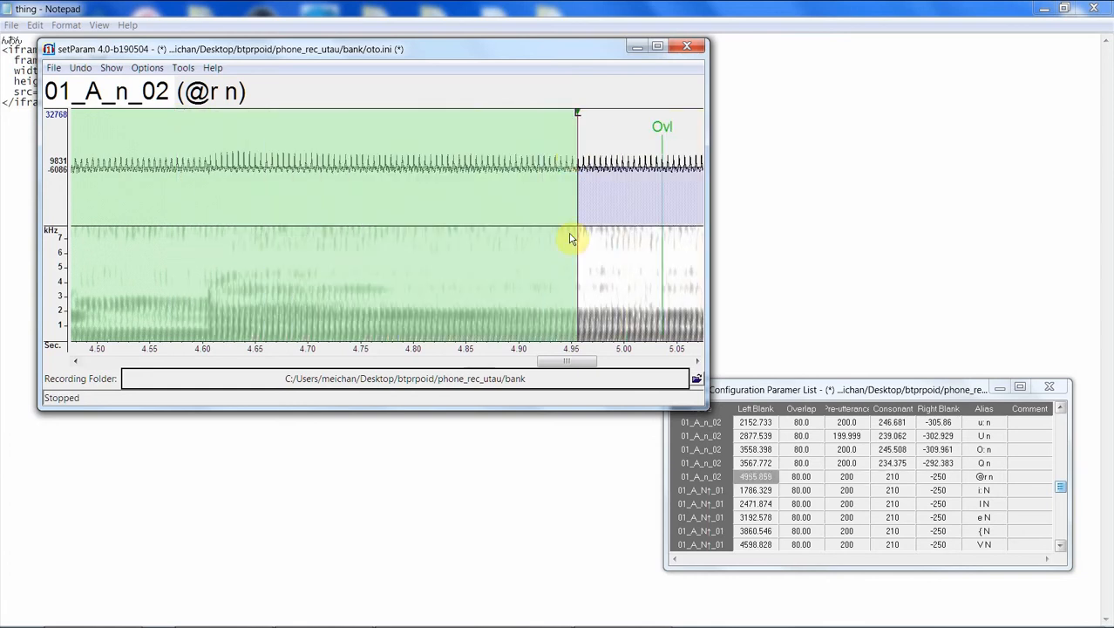
mouse_move(602, 361)
mouse_down()
mouse_move(650, 351)
mouse_move(586, 353)
mouse_up()
mouse_move(622, 112)
mouse_down()
mouse_move(292, 197)
mouse_move(122, 264)
mouse_move(7, 230)
mouse_up()
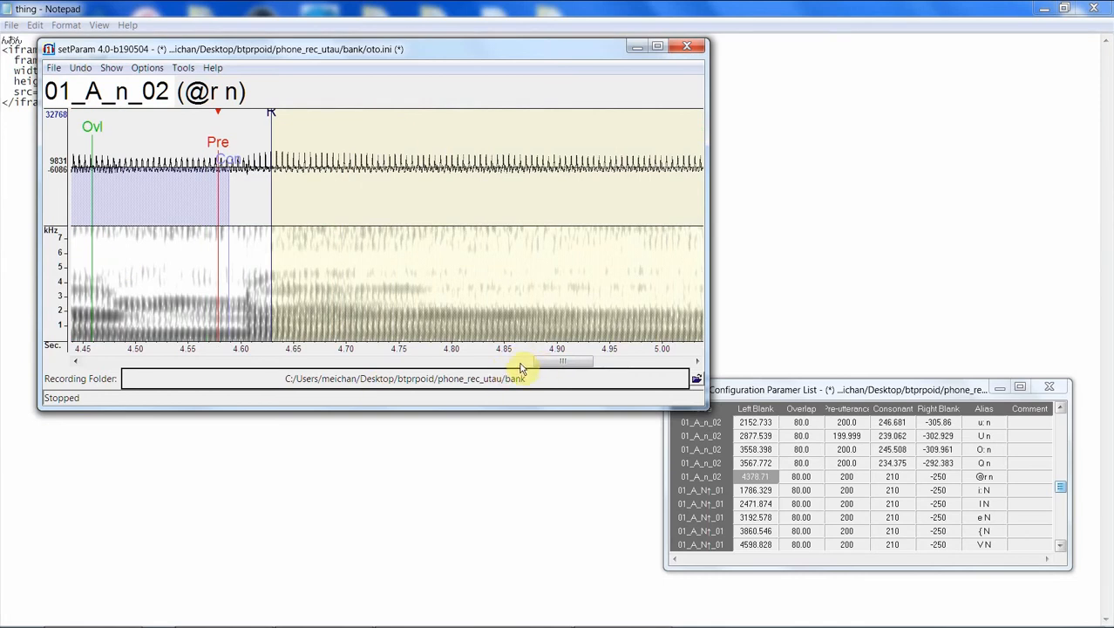
drag(536, 363, 510, 365)
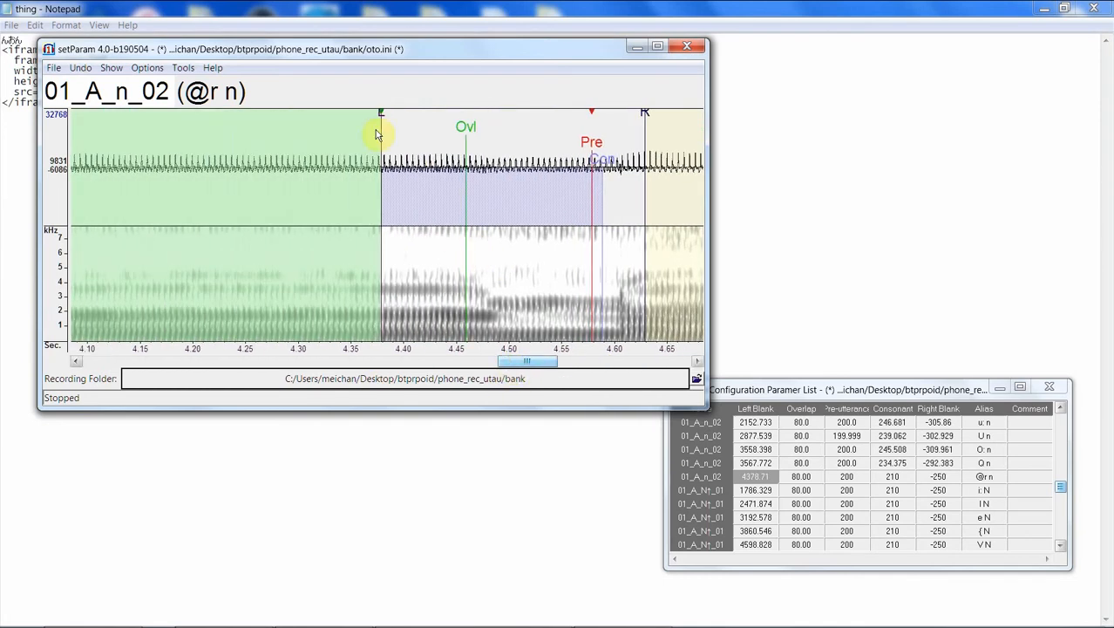
mouse_move(380, 113)
mouse_down()
mouse_move(291, 129)
mouse_move(285, 145)
mouse_up()
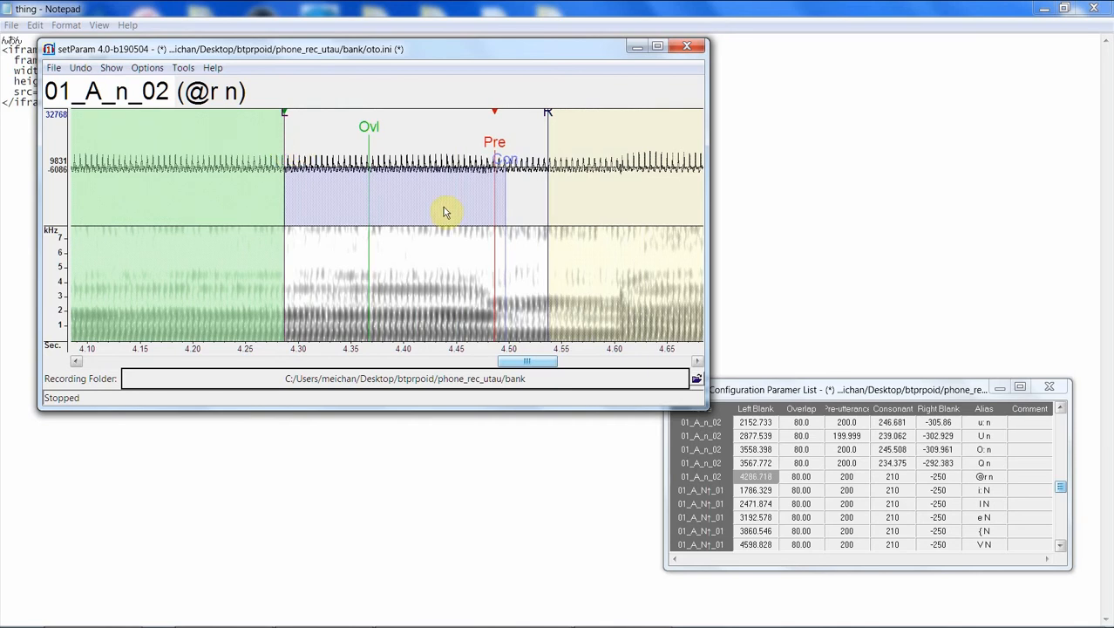
drag(550, 112, 593, 111)
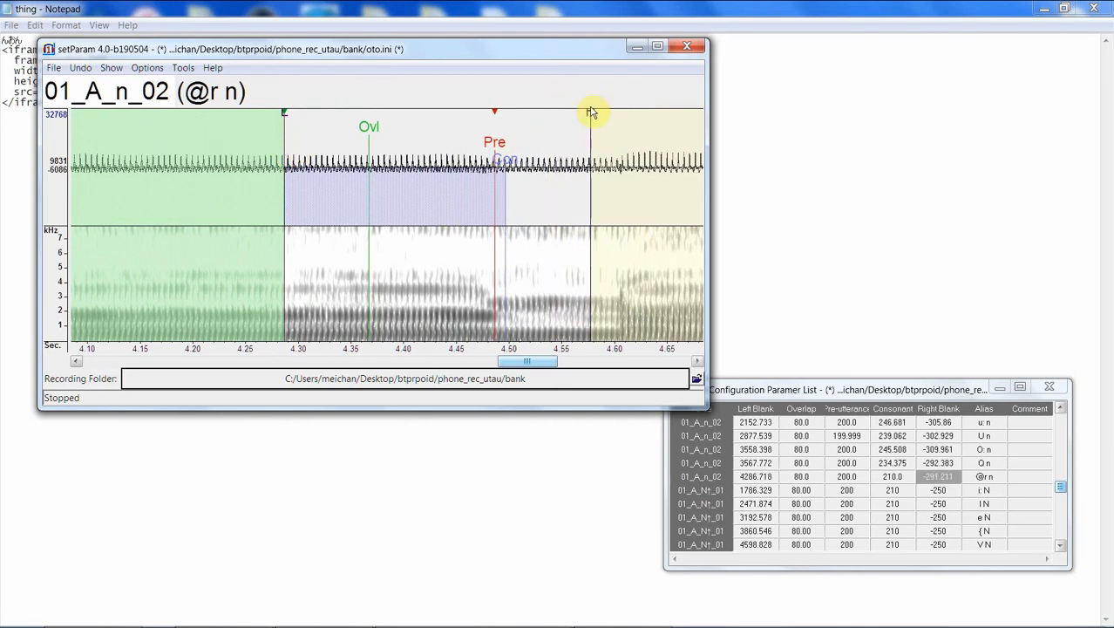
mouse_move(501, 164)
mouse_down()
mouse_move(541, 164)
mouse_move(530, 171)
mouse_up()
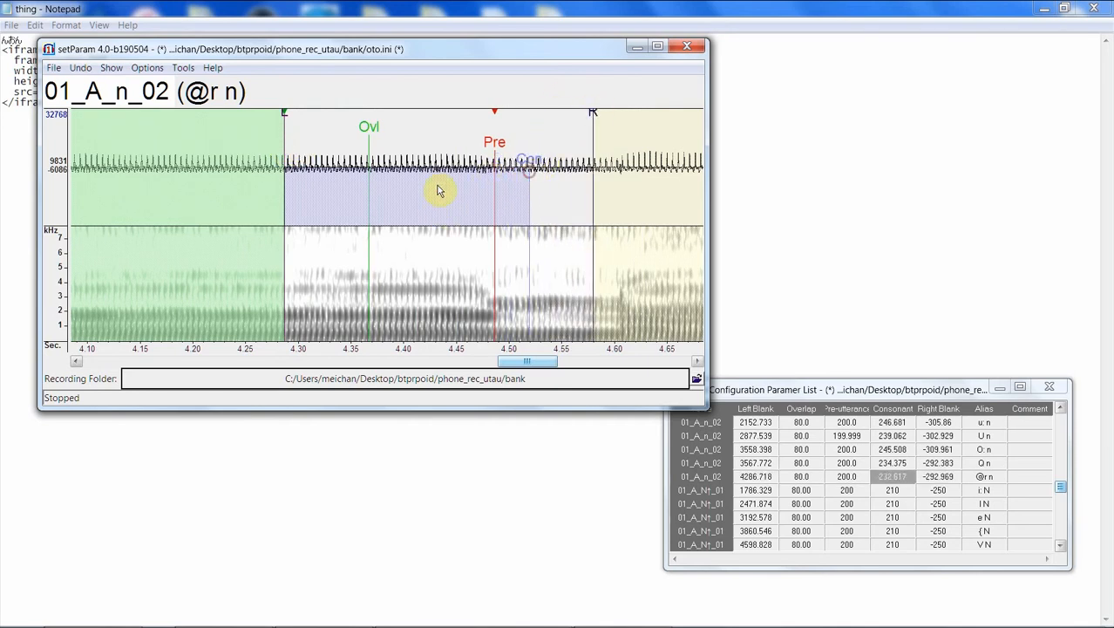
click(567, 198)
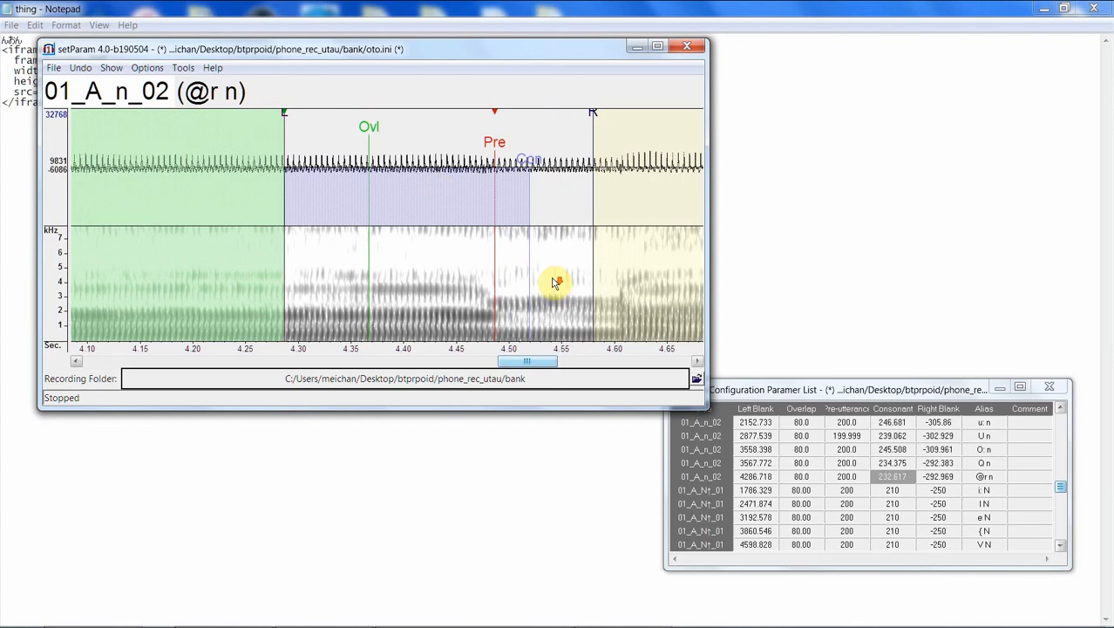
Step: Adjust the "i: N" entry of 01_A_N↑_01 to a left blank of about 1510, consonant about 234 and right blank about -309
key(Down)
drag(293, 361, 229, 323)
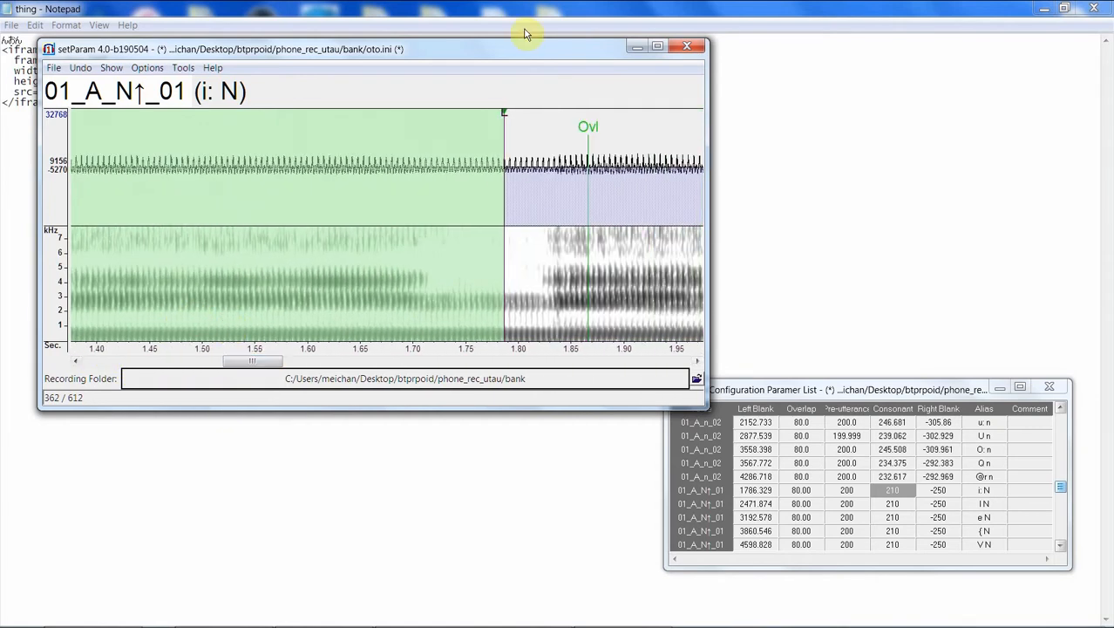
drag(506, 114, 213, 98)
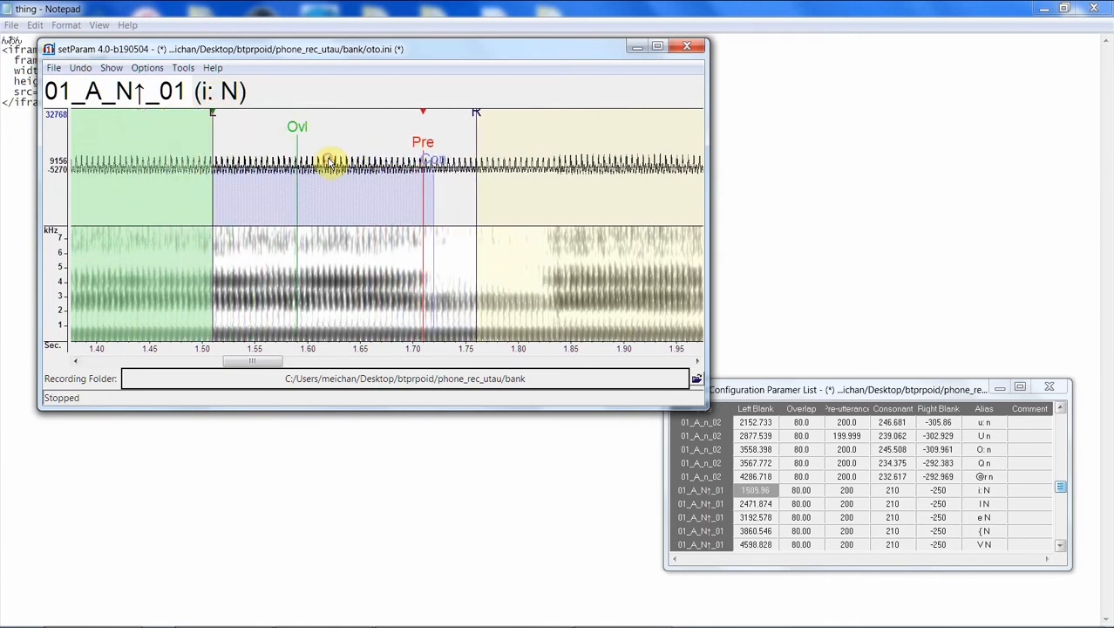
drag(474, 113, 538, 112)
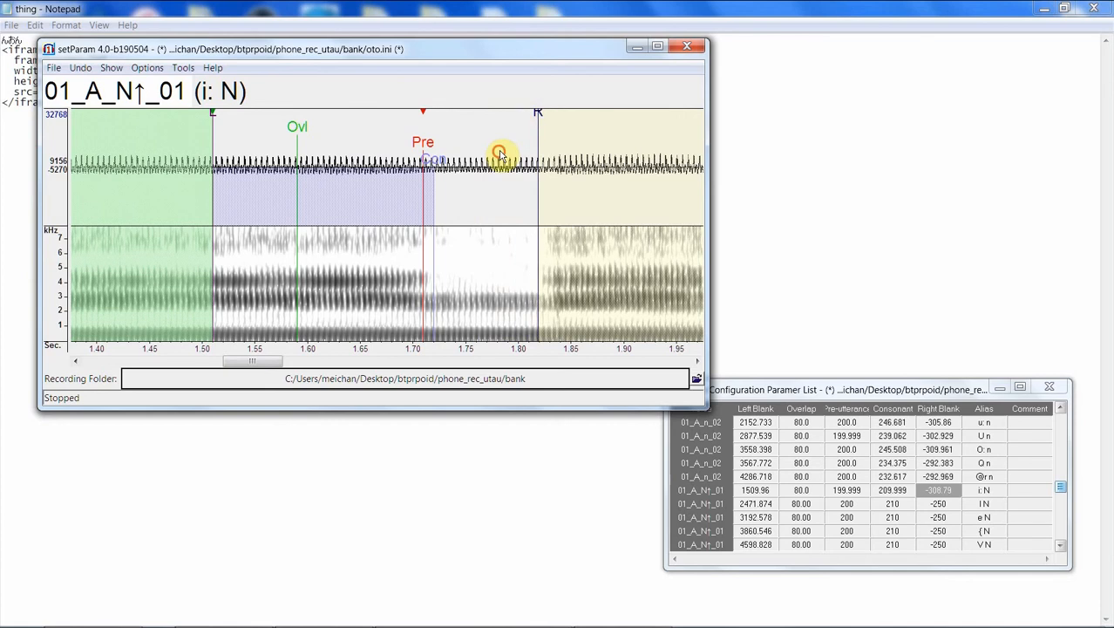
drag(438, 162, 461, 161)
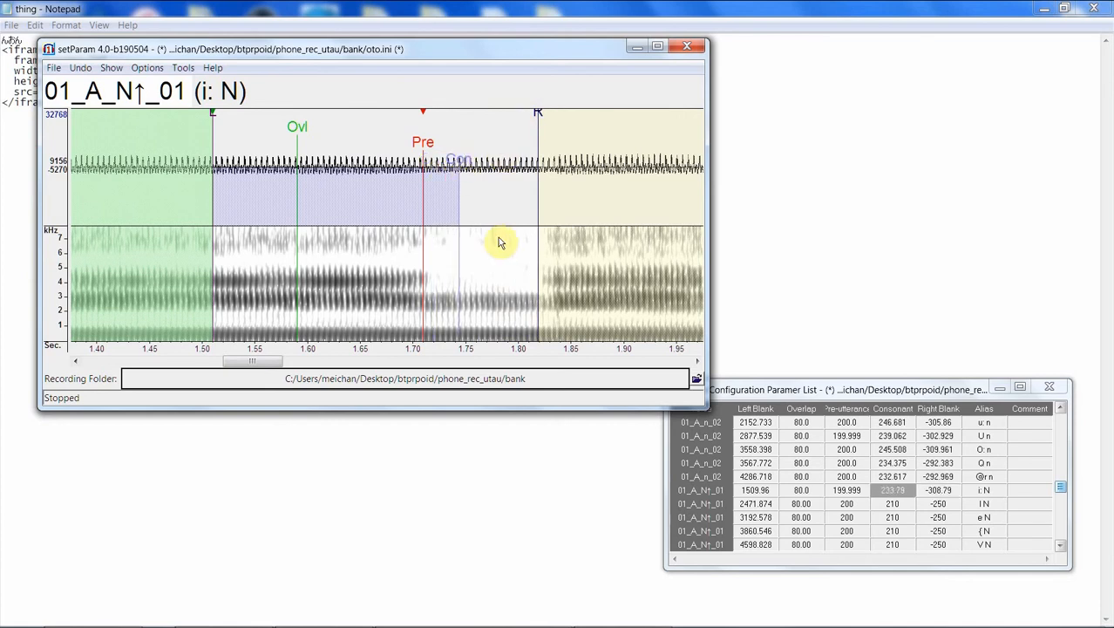
Step: Adjust the "I N" entry of 01_A_N↑_01 to a left blank of about 2892, consonant about 230 and right blank about -291
key(Down)
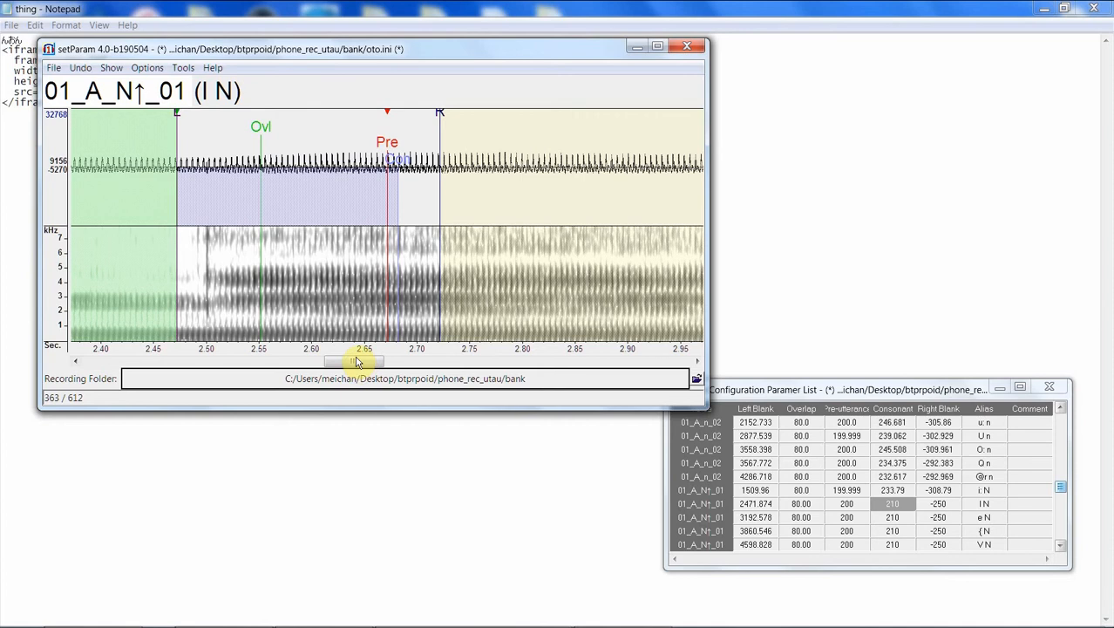
click(330, 293)
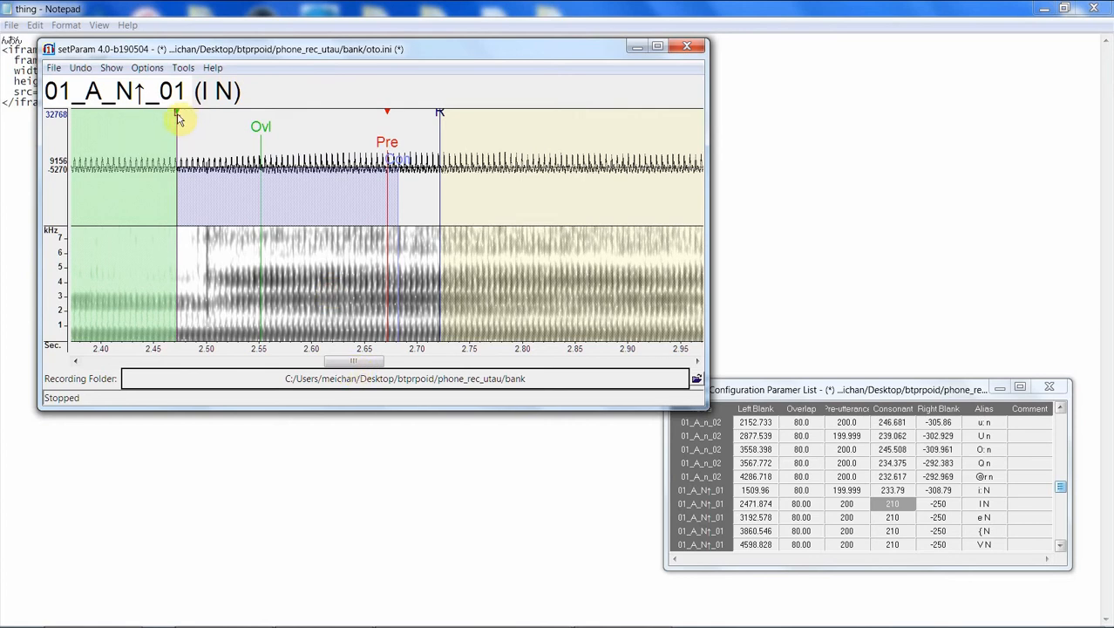
drag(177, 119, 629, 185)
drag(380, 360, 417, 359)
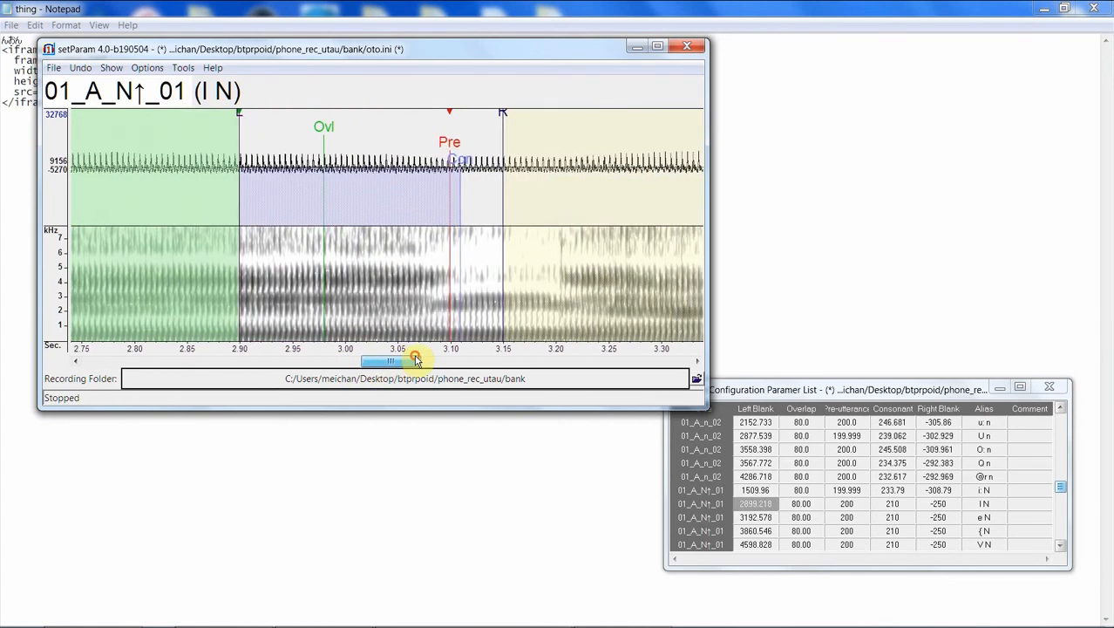
click(233, 111)
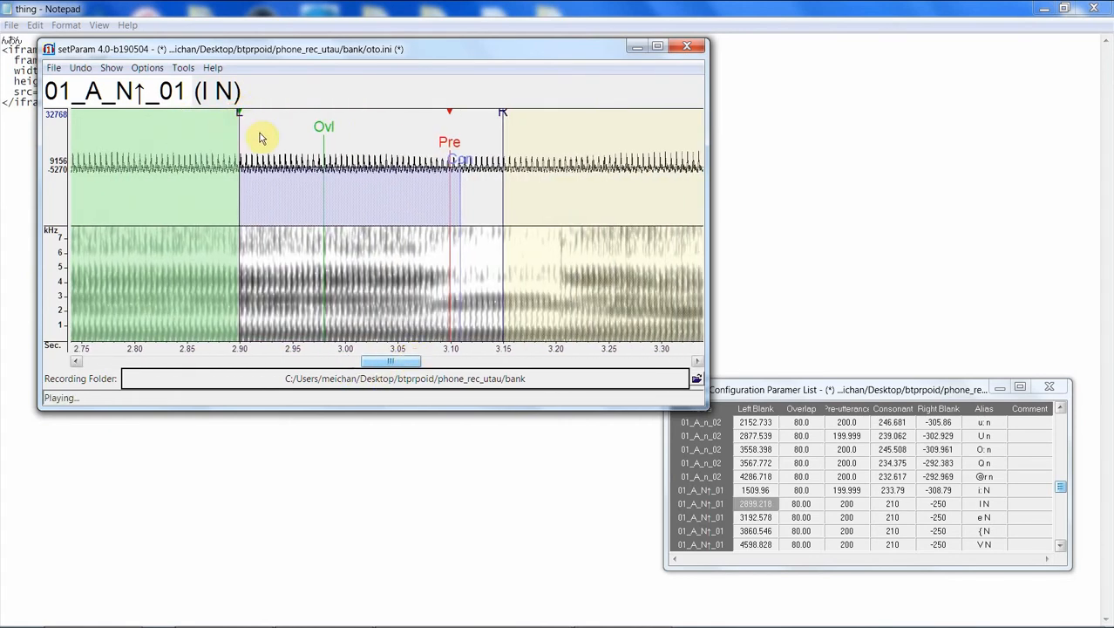
drag(239, 118, 233, 126)
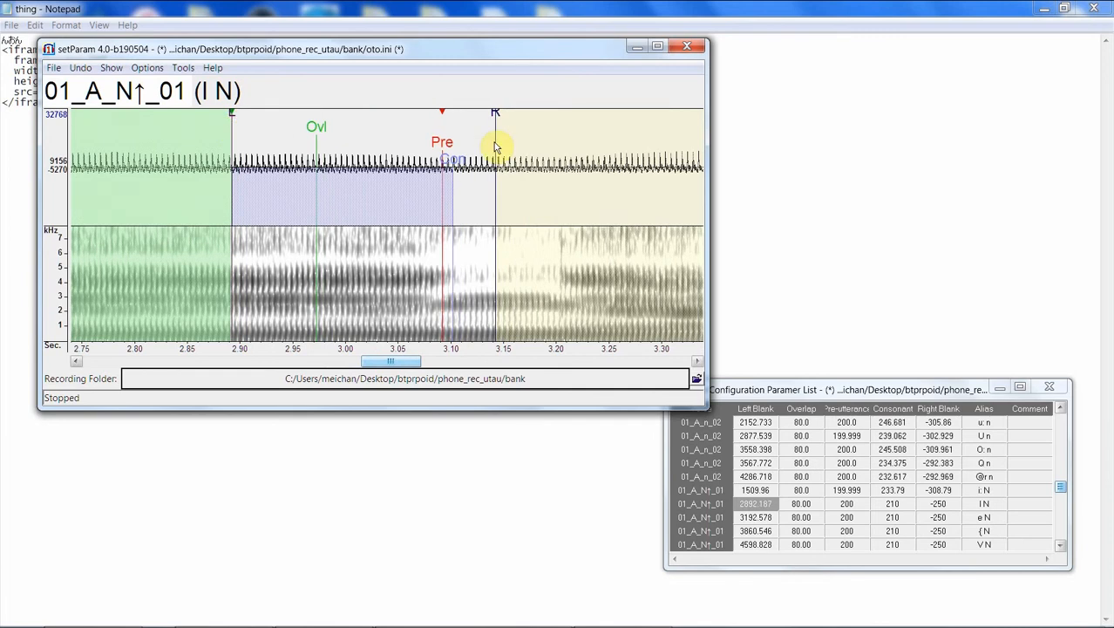
drag(501, 114, 538, 112)
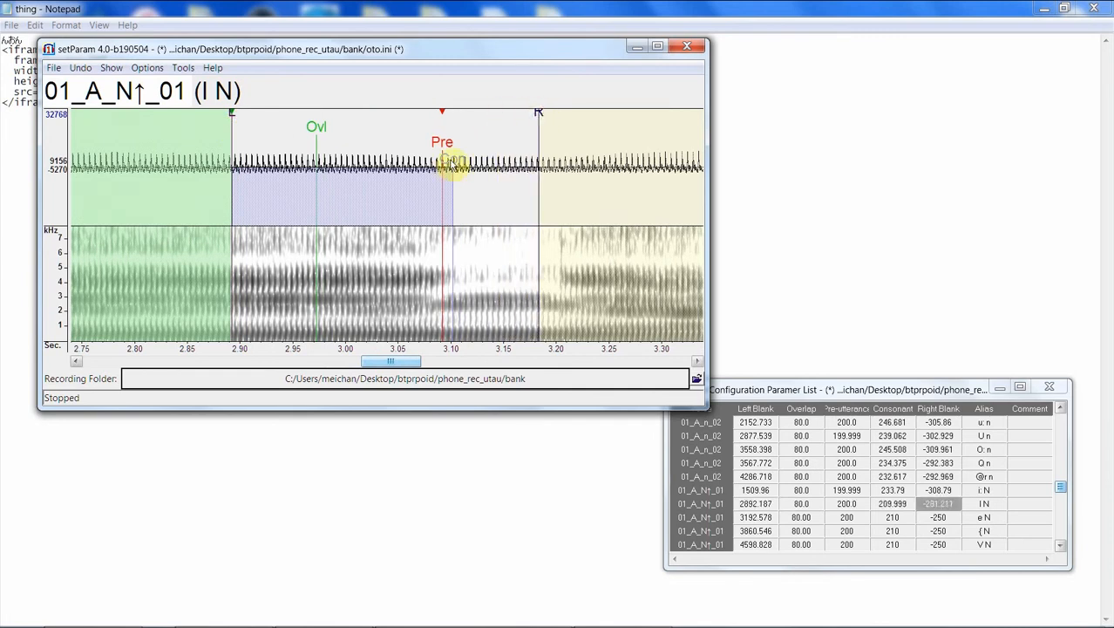
drag(452, 160, 478, 160)
Step: Adjust the "e N" entry of 01_A_N↑_01 to a left blank of about 3553, consonant about 236 and right blank about -310
scroll(495, 246, down, 1)
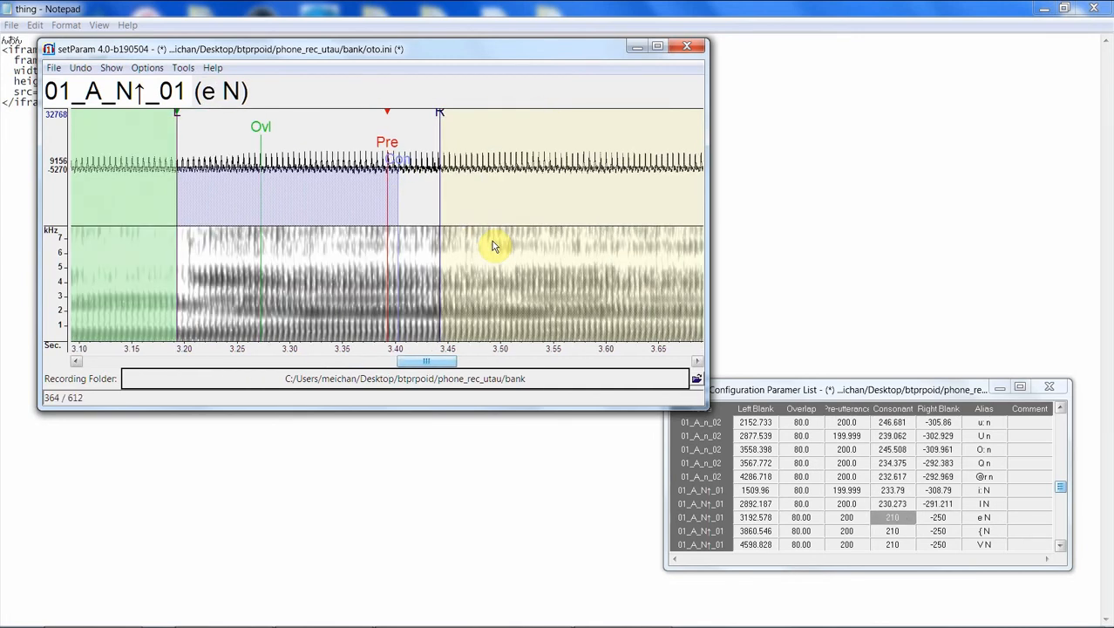
click(340, 246)
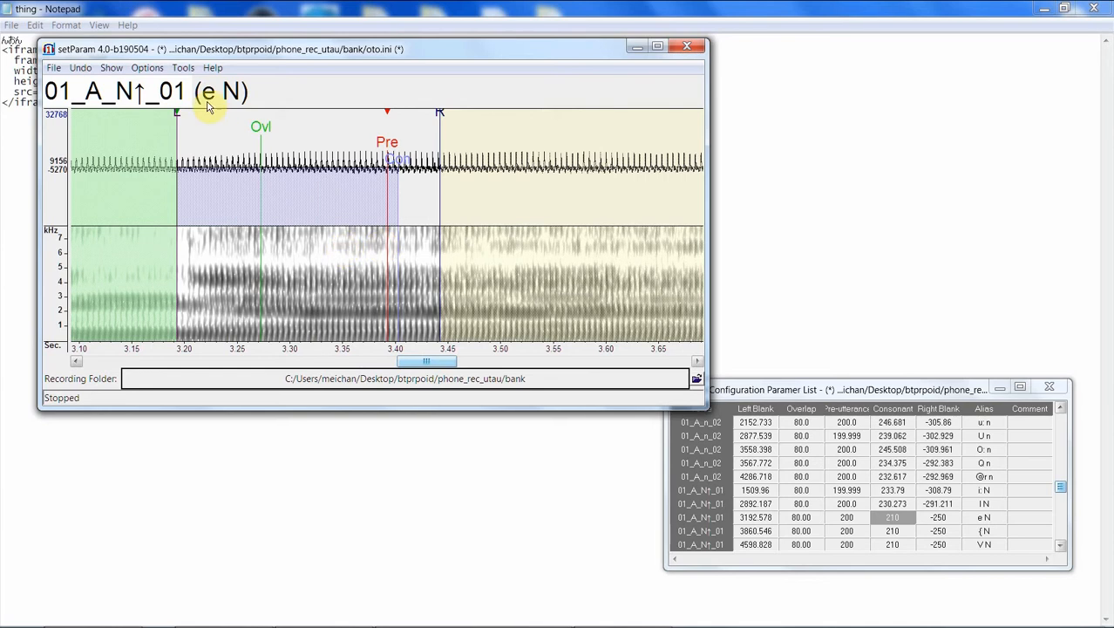
drag(176, 123, 602, 157)
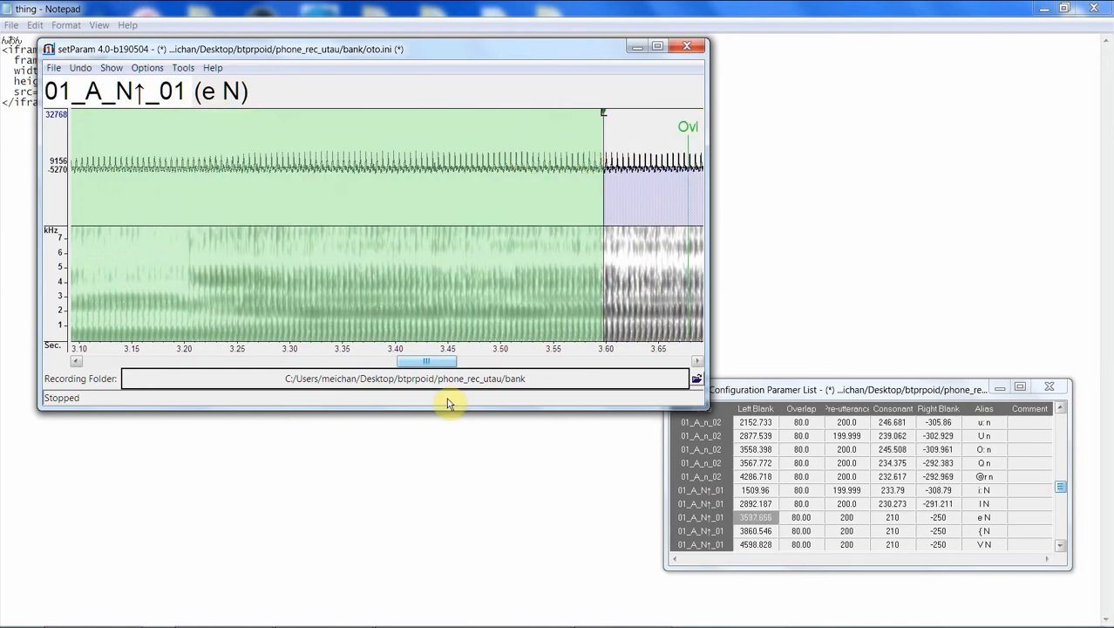
drag(453, 366, 491, 363)
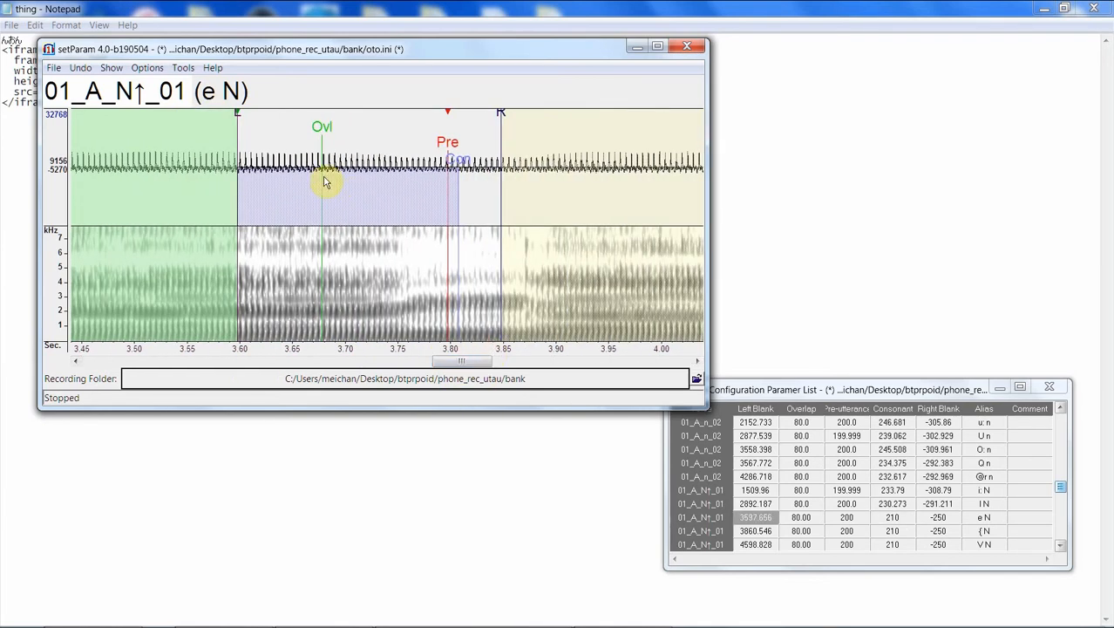
drag(235, 113, 192, 150)
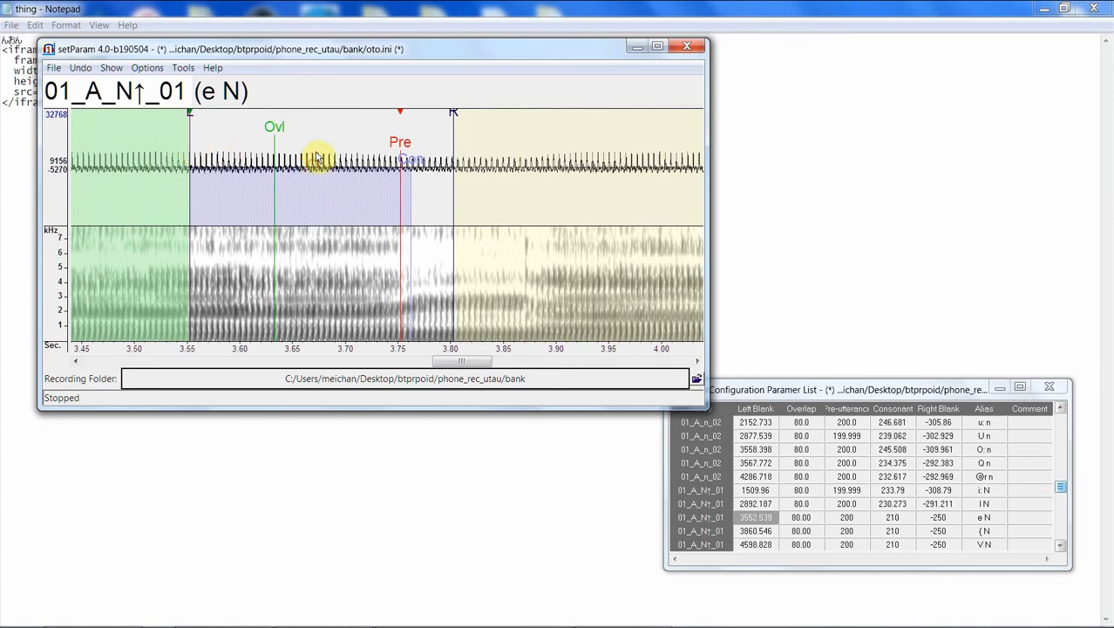
drag(455, 115, 512, 128)
drag(517, 131, 516, 131)
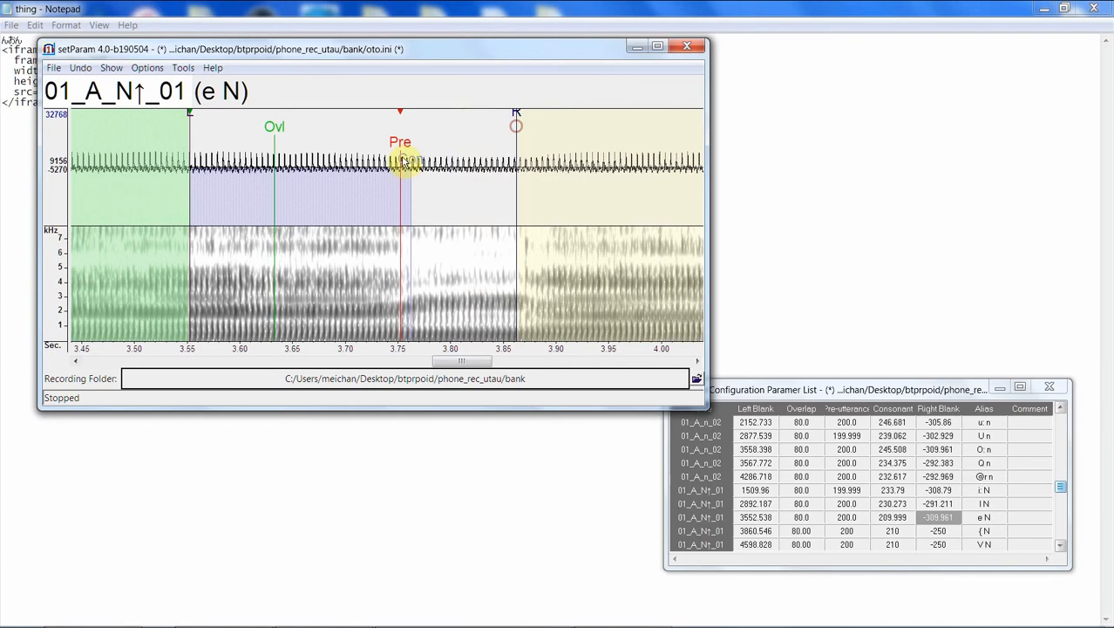
drag(408, 157, 438, 161)
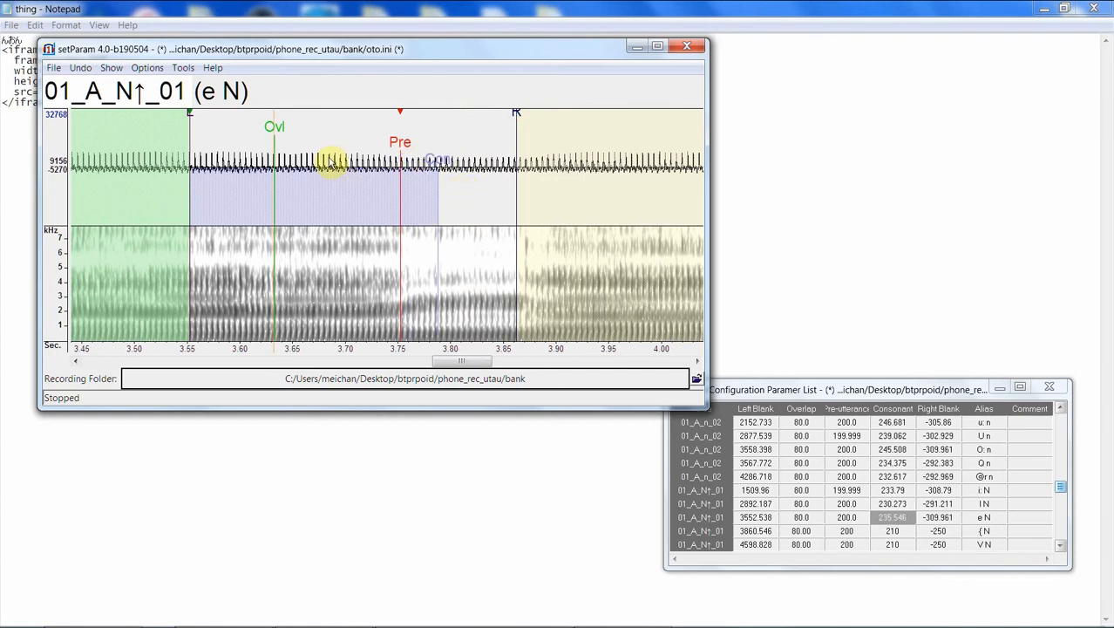
Step: Adjust the "{ N" entry of 01_A_N↑_01 to a left blank of about 4241, consonant about 238 and right blank about -308
key(Down)
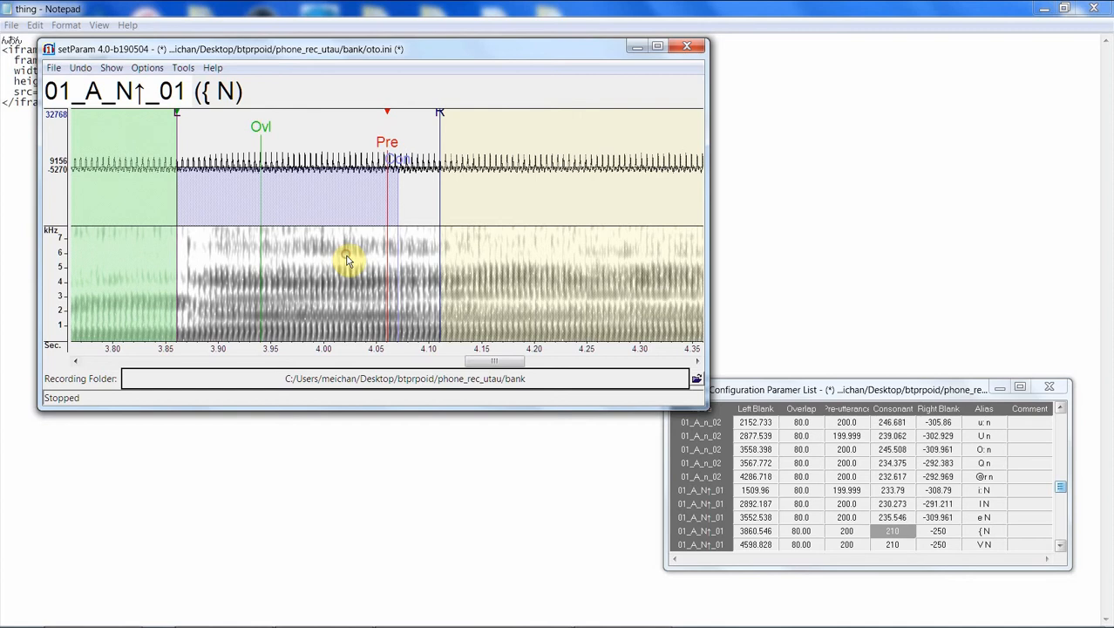
mouse_move(180, 121)
mouse_down()
mouse_move(422, 149)
mouse_move(476, 342)
mouse_move(532, 349)
mouse_up()
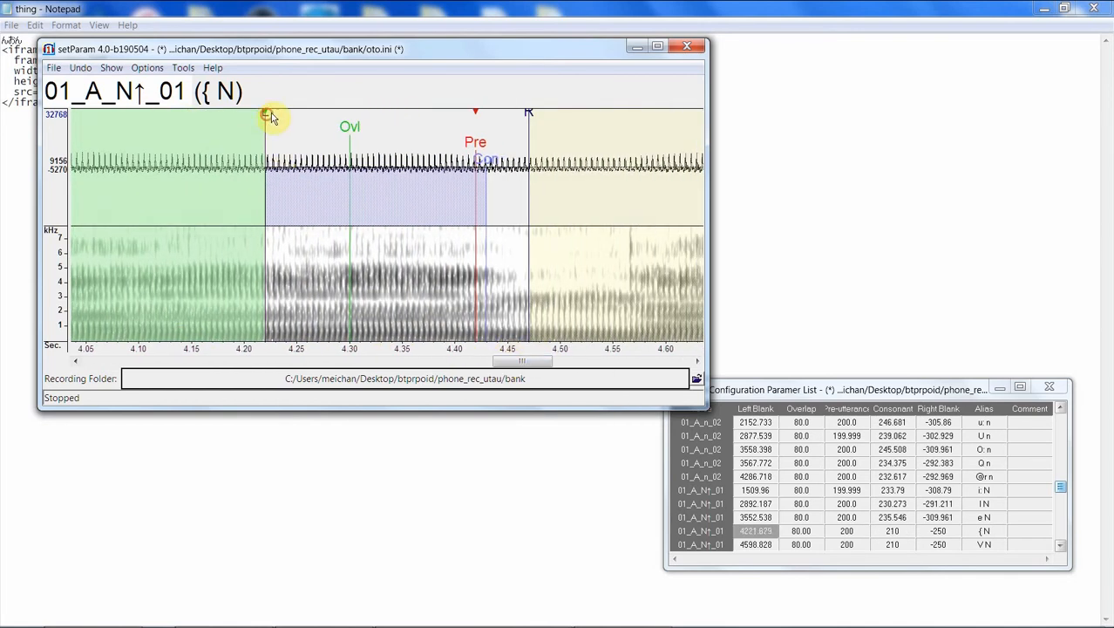
mouse_move(270, 117)
mouse_down()
mouse_move(298, 112)
mouse_move(290, 127)
mouse_up()
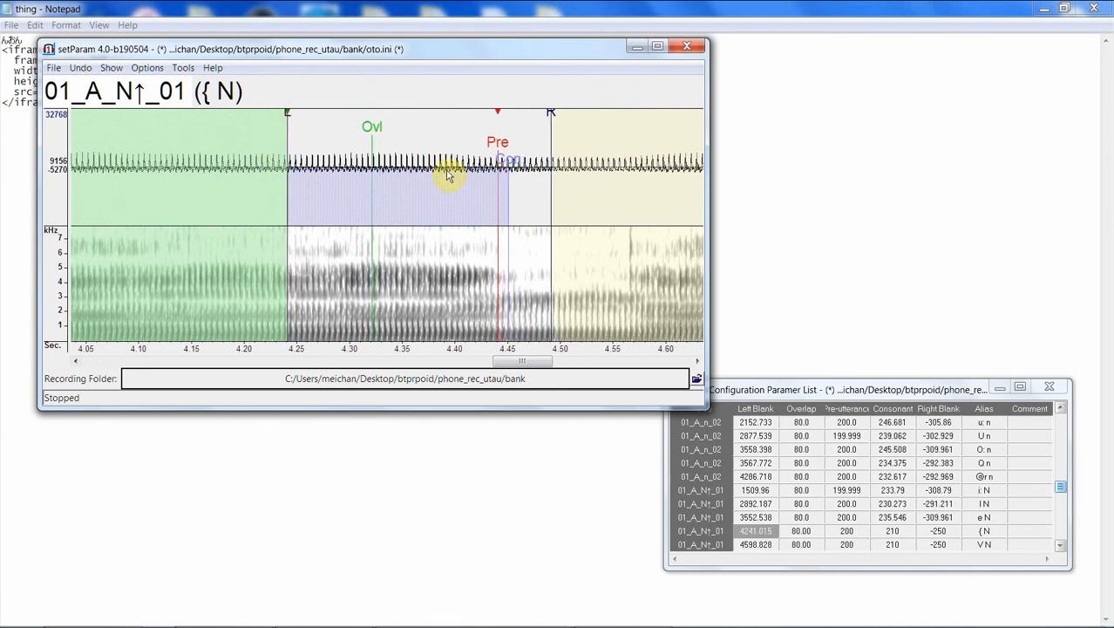
drag(552, 114, 611, 112)
mouse_move(508, 160)
mouse_down()
mouse_move(548, 160)
mouse_move(545, 175)
mouse_move(553, 165)
mouse_up()
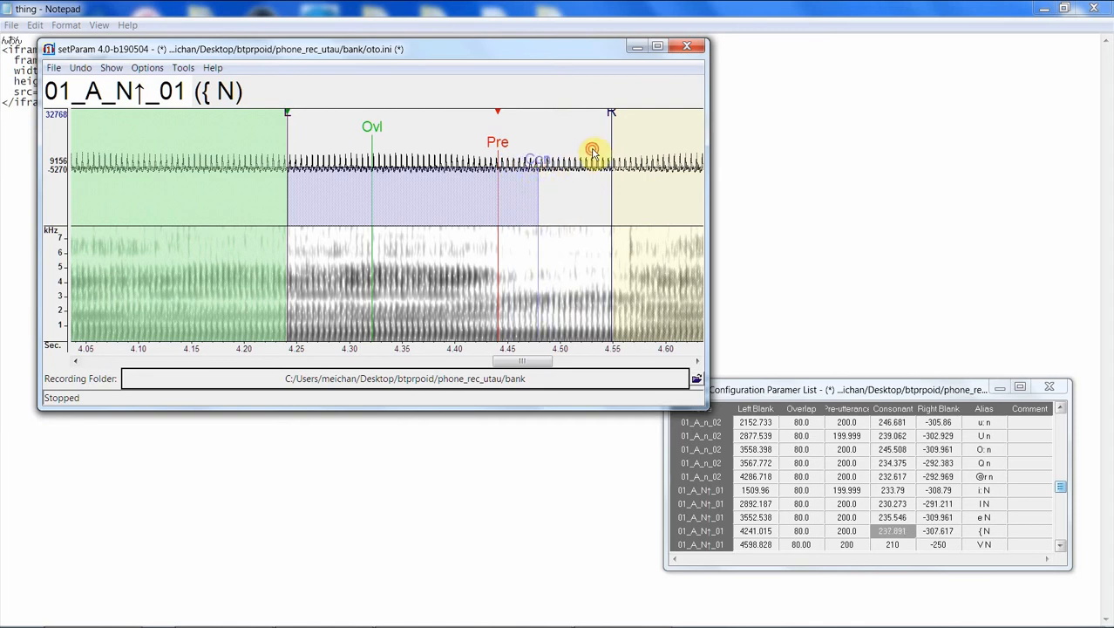
Step: Adjust the "V N" entry of 01_A_N↑_01 to a left blank of about 4236, consonant about 238 and right blank about -304
key(Down)
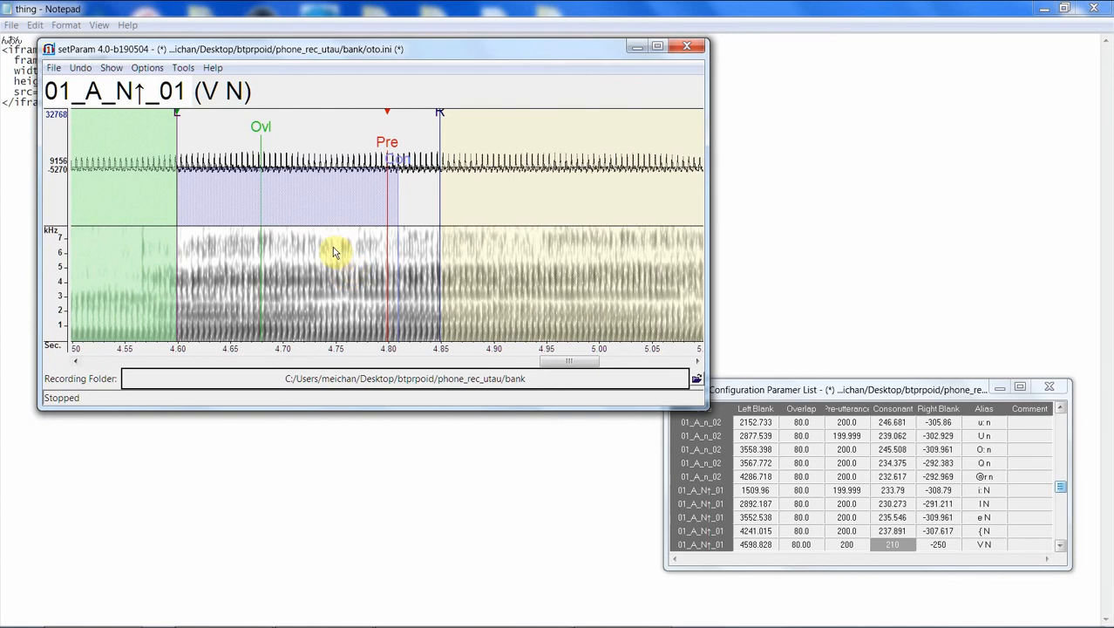
mouse_move(177, 118)
mouse_down()
mouse_move(455, 149)
mouse_move(454, 174)
mouse_up()
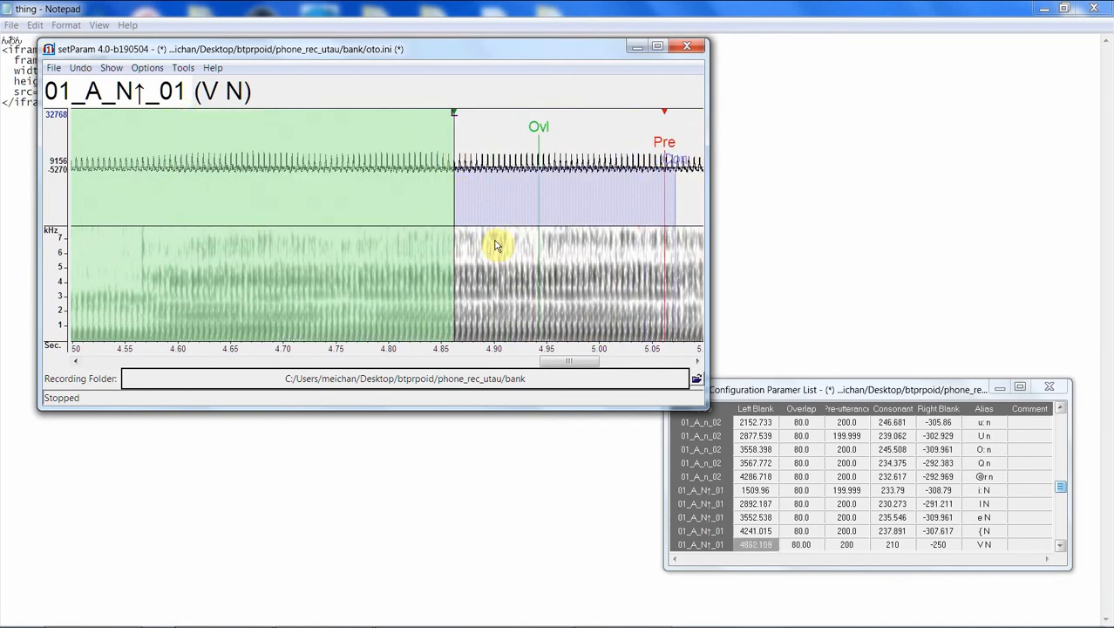
click(490, 245)
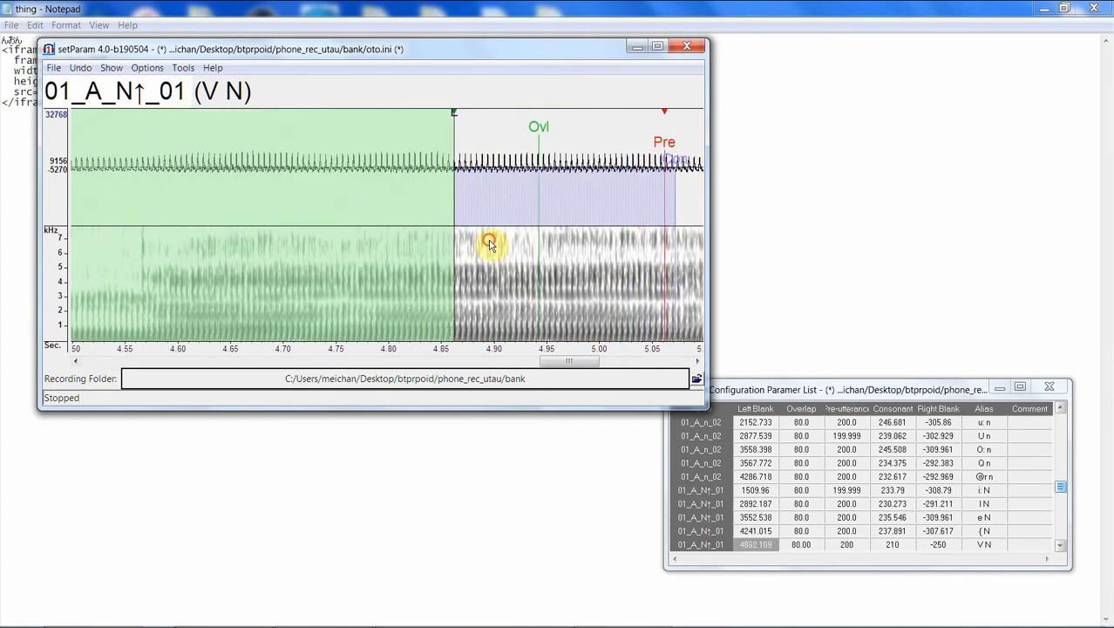
click(605, 363)
drag(627, 366, 554, 366)
drag(646, 116, 30, 236)
drag(529, 364, 497, 371)
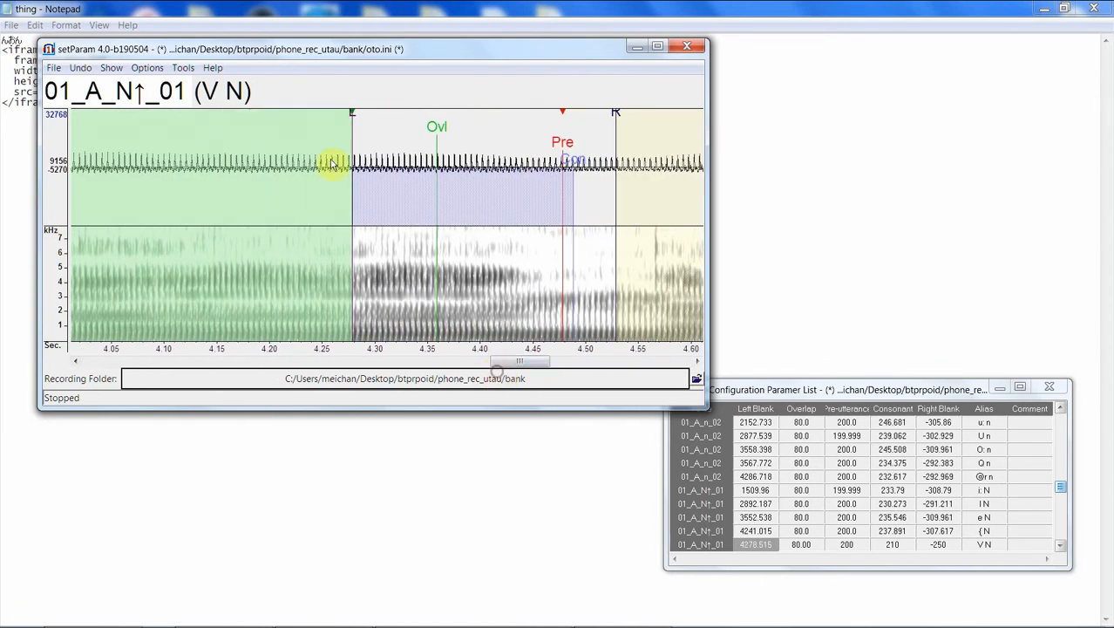
drag(360, 110, 310, 140)
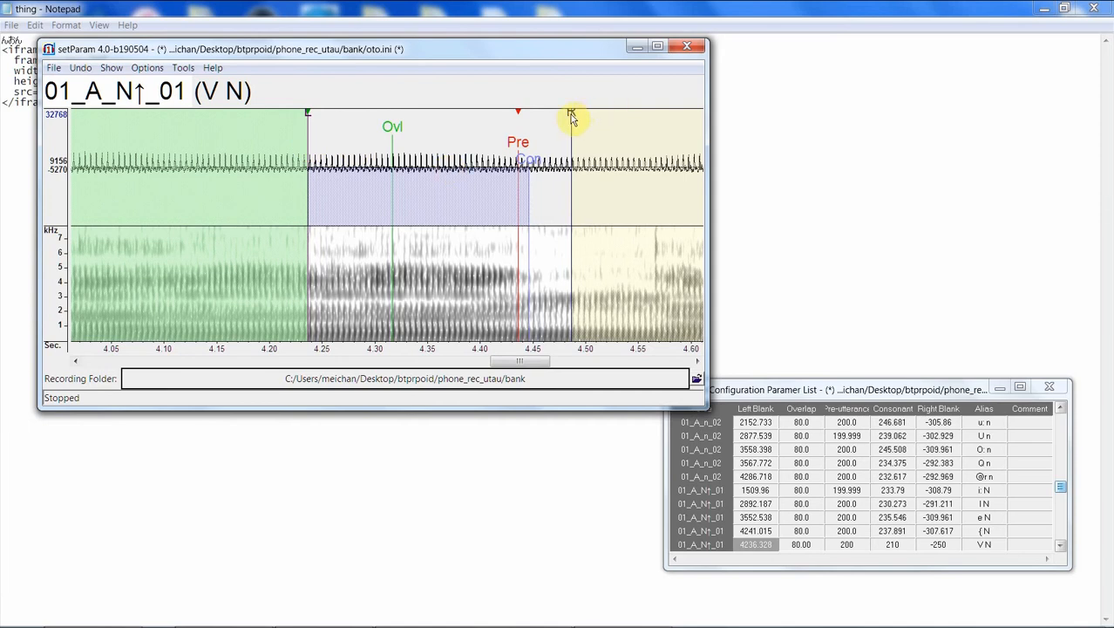
drag(571, 113, 629, 112)
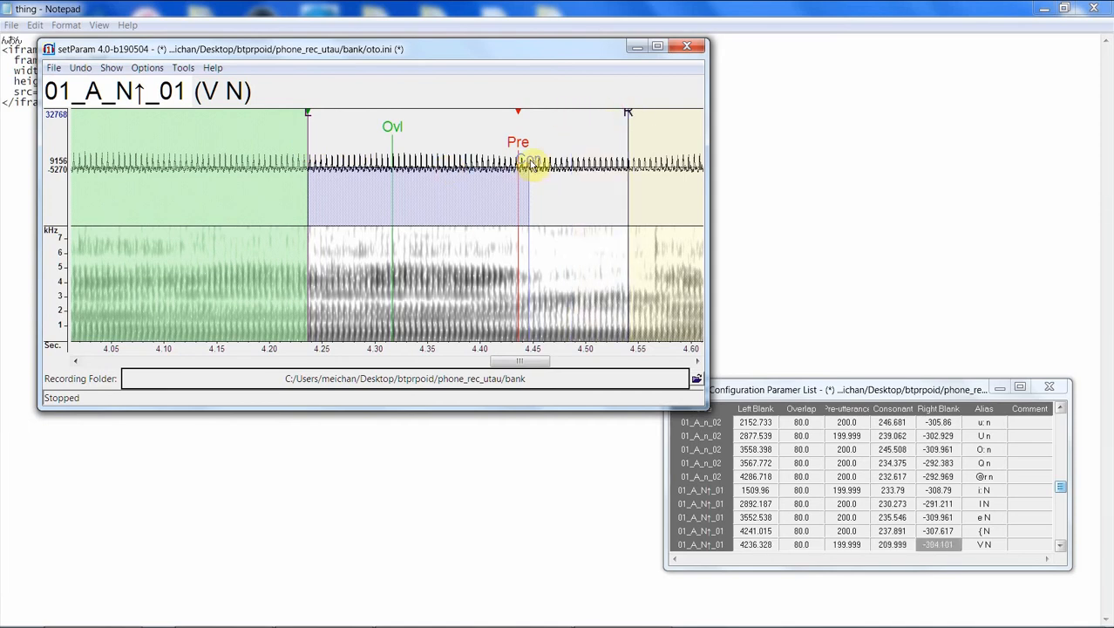
drag(529, 163, 559, 164)
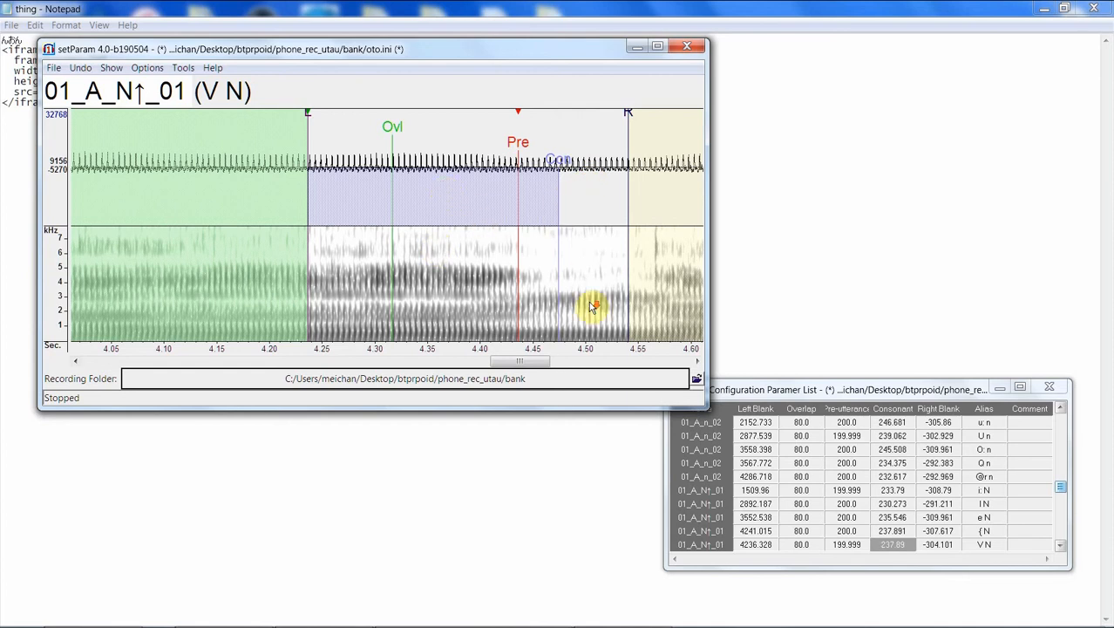
Step: Open the "u: N" entry of 01_A_N↑_02 and move its left blank back to about 1430
key(Down)
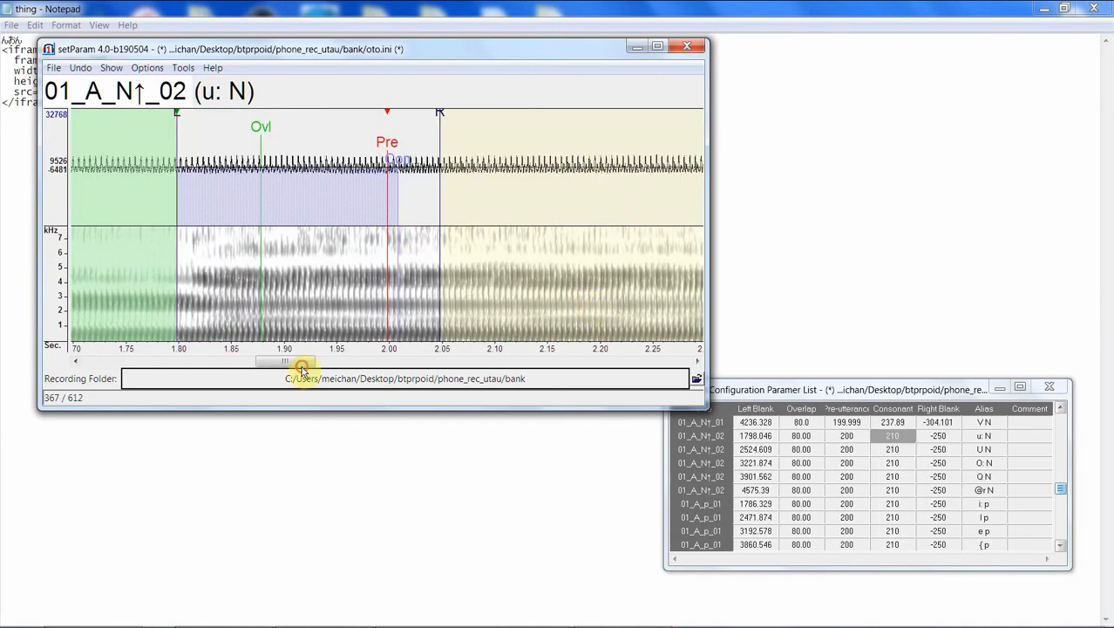
drag(302, 369, 275, 375)
drag(452, 114, 125, 164)
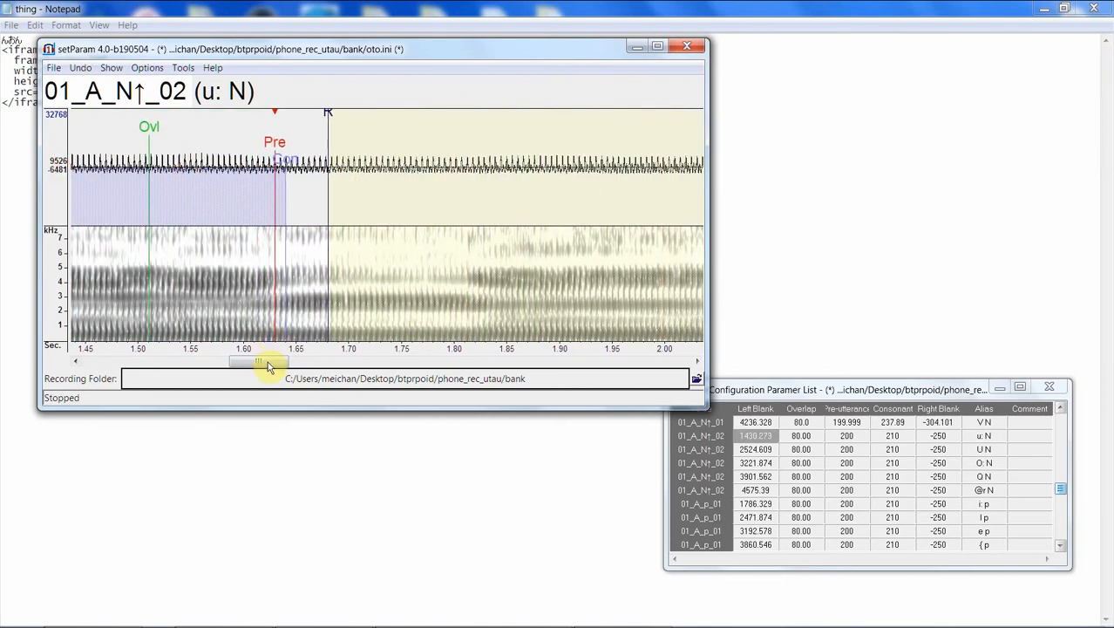
drag(259, 359, 228, 341)
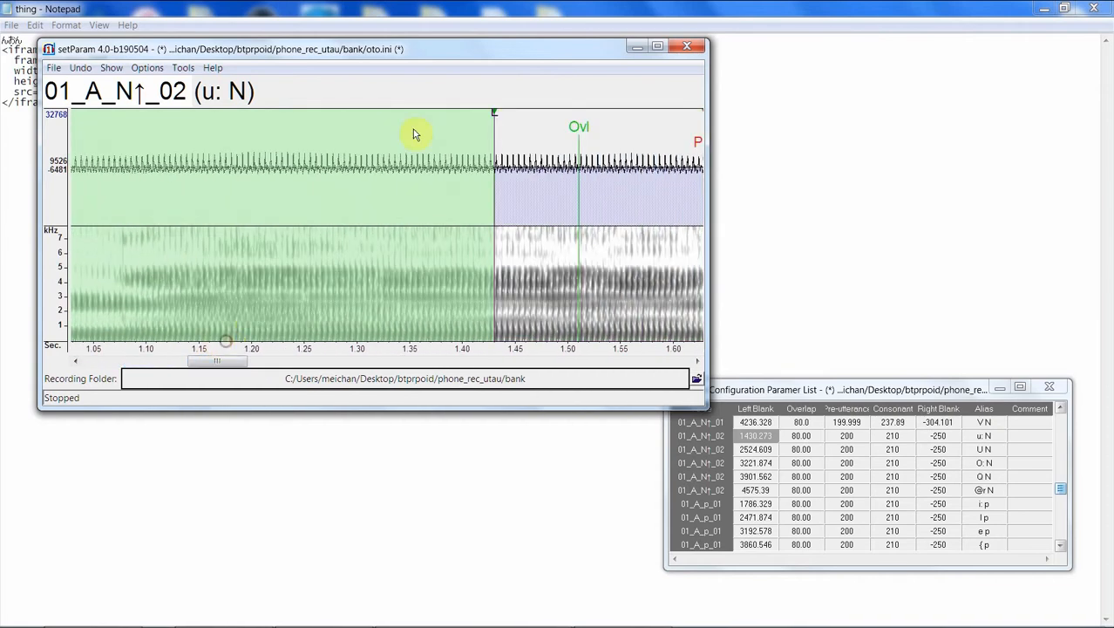
click(2, 207)
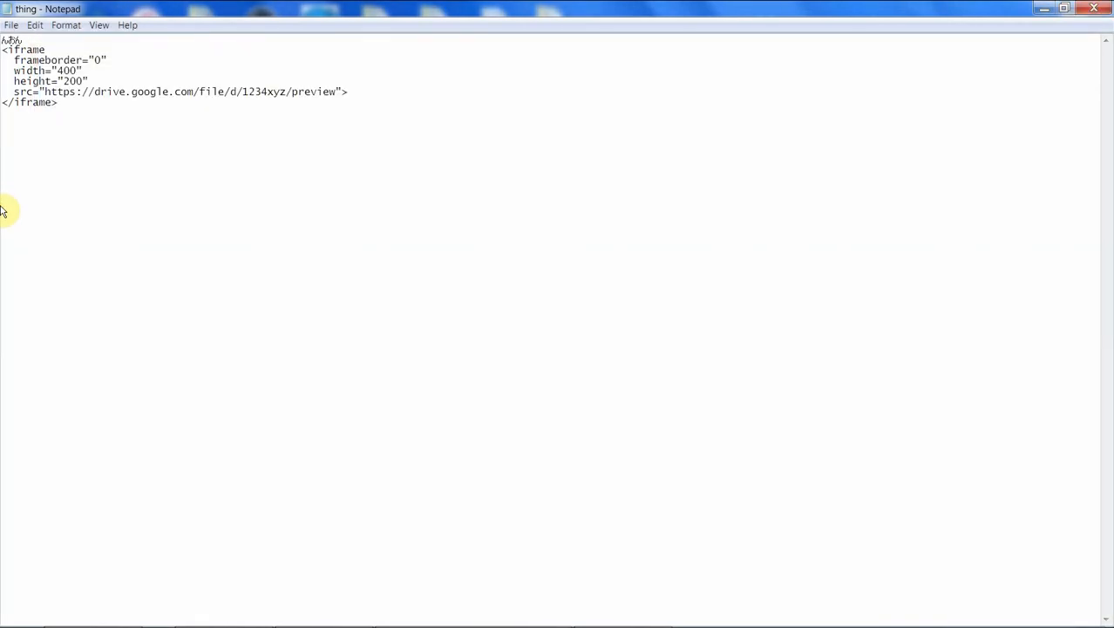
mouse_move(443, 621)
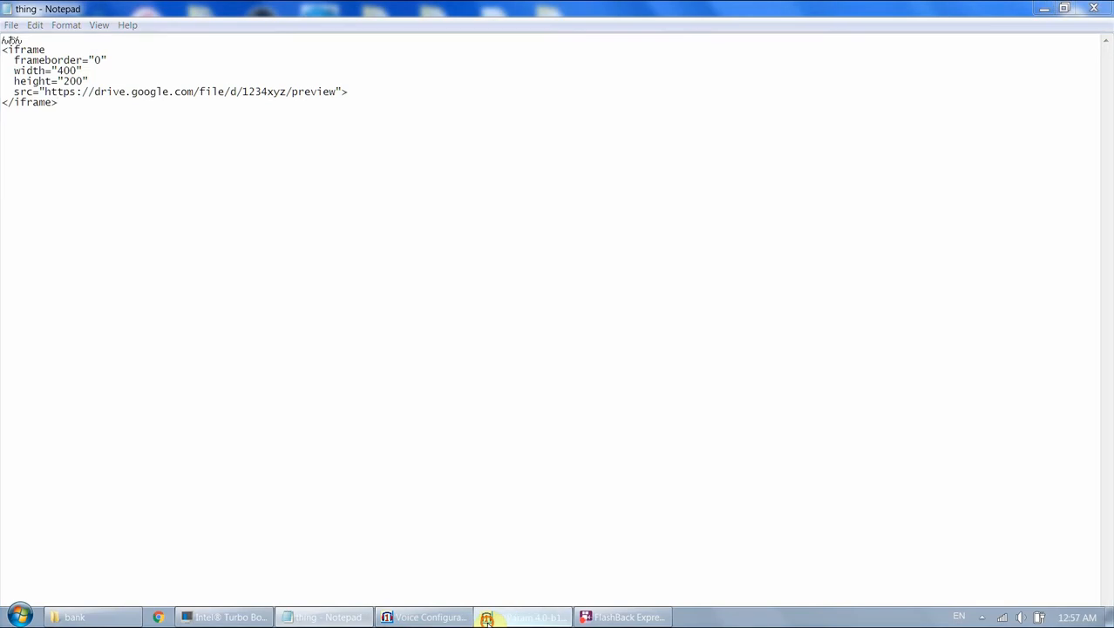
click(486, 620)
click(469, 621)
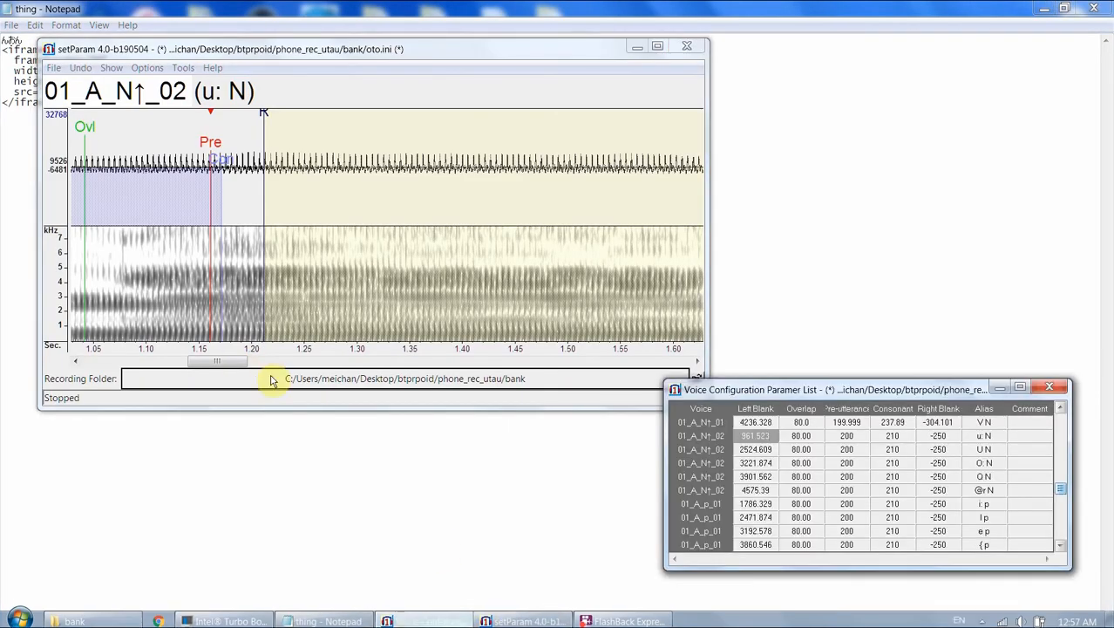
Step: Adjust the "u: N" entry of 01_A_N↑_02 to a left blank of about 742, consonant about 238 and right blank about -313
drag(241, 365, 172, 367)
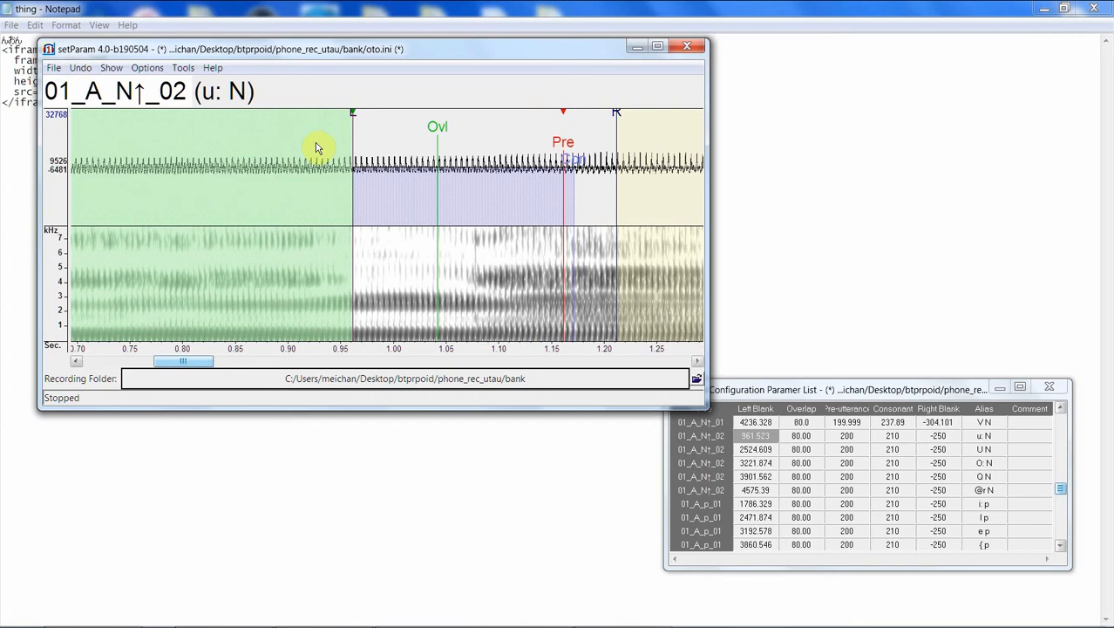
drag(328, 127, 256, 205)
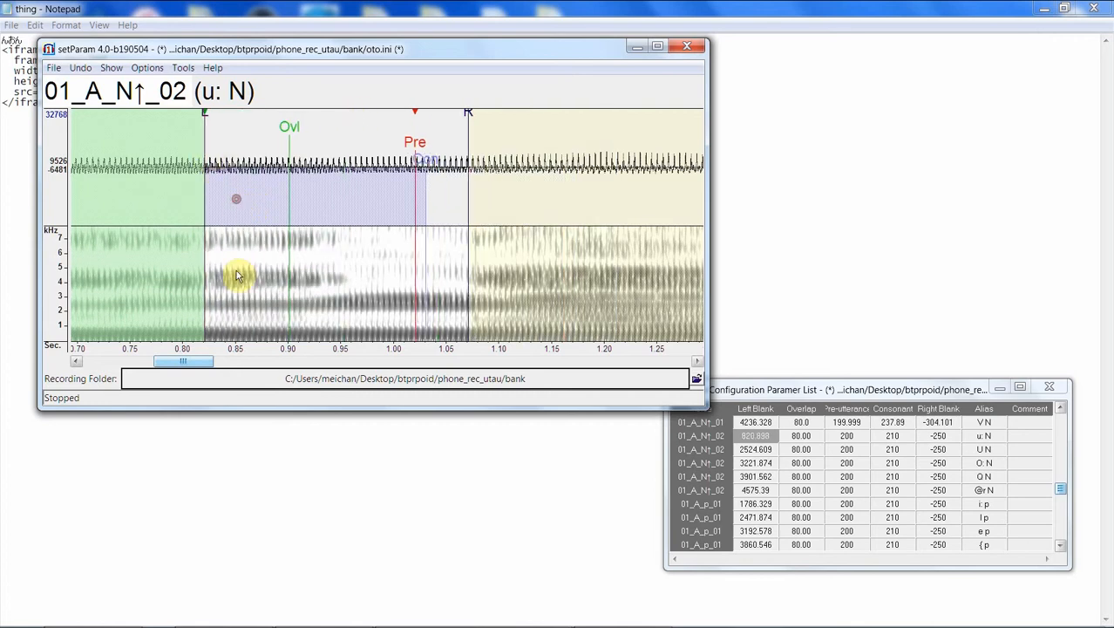
drag(202, 365, 189, 365)
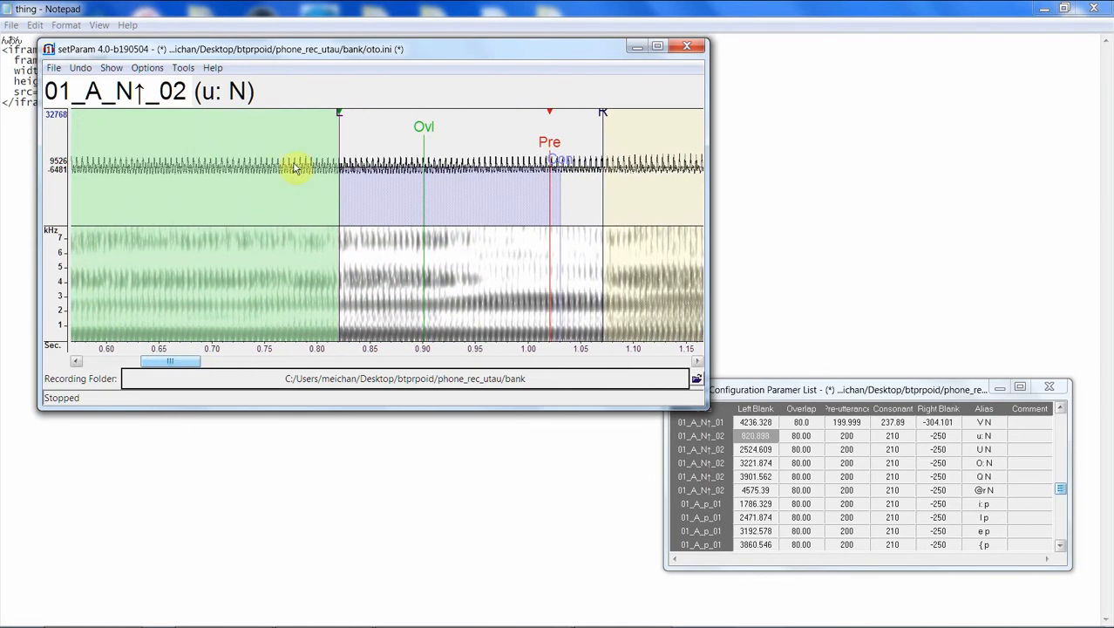
drag(341, 115, 256, 117)
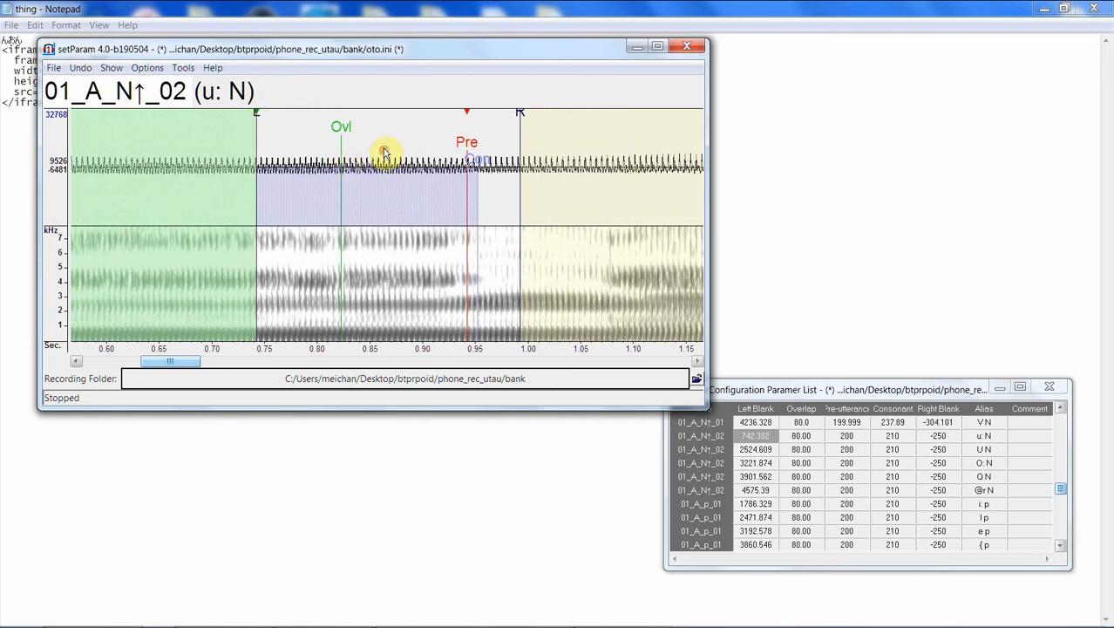
drag(521, 114, 587, 112)
drag(480, 162, 510, 160)
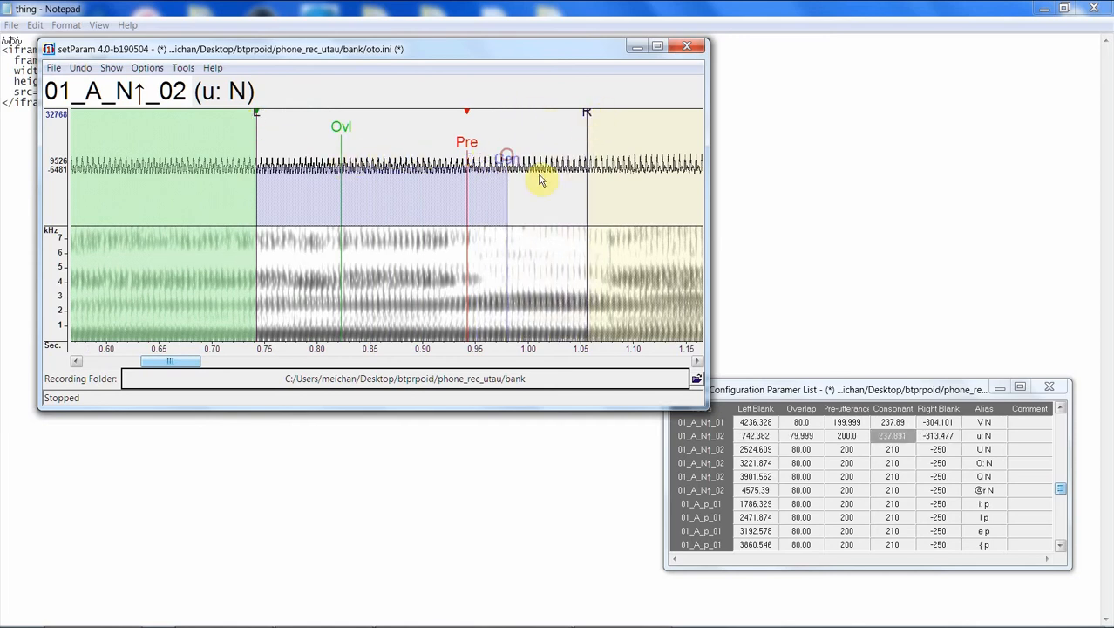
Step: Adjust the "U N" entry of 01_A_N↑_02 to a left blank of about 2194, consonant about 232 and right blank about -284
key(Down)
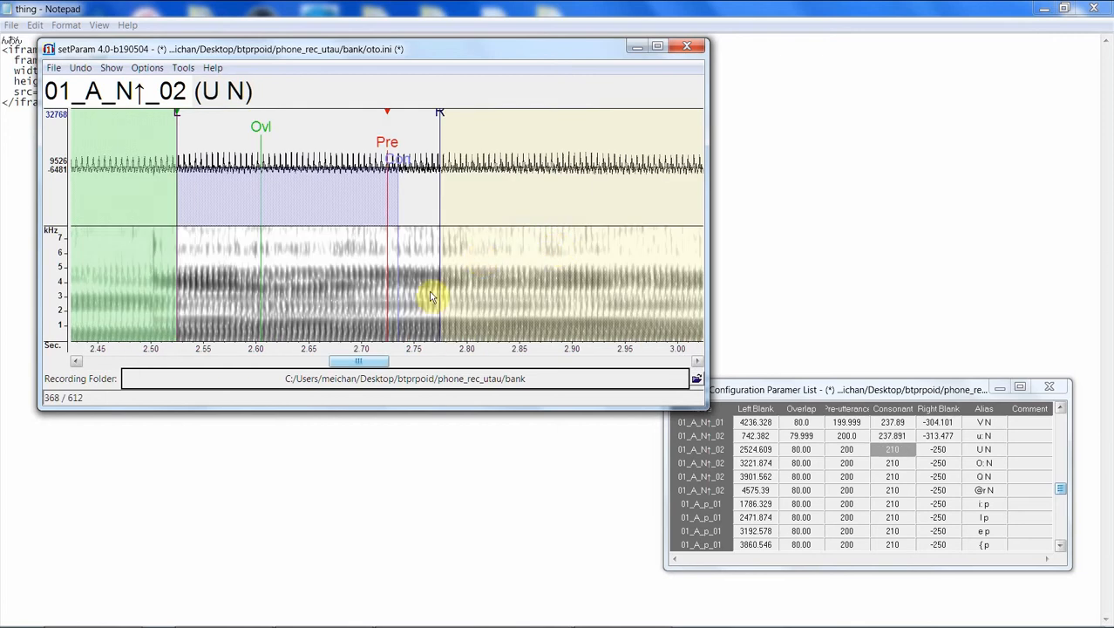
drag(373, 360, 335, 360)
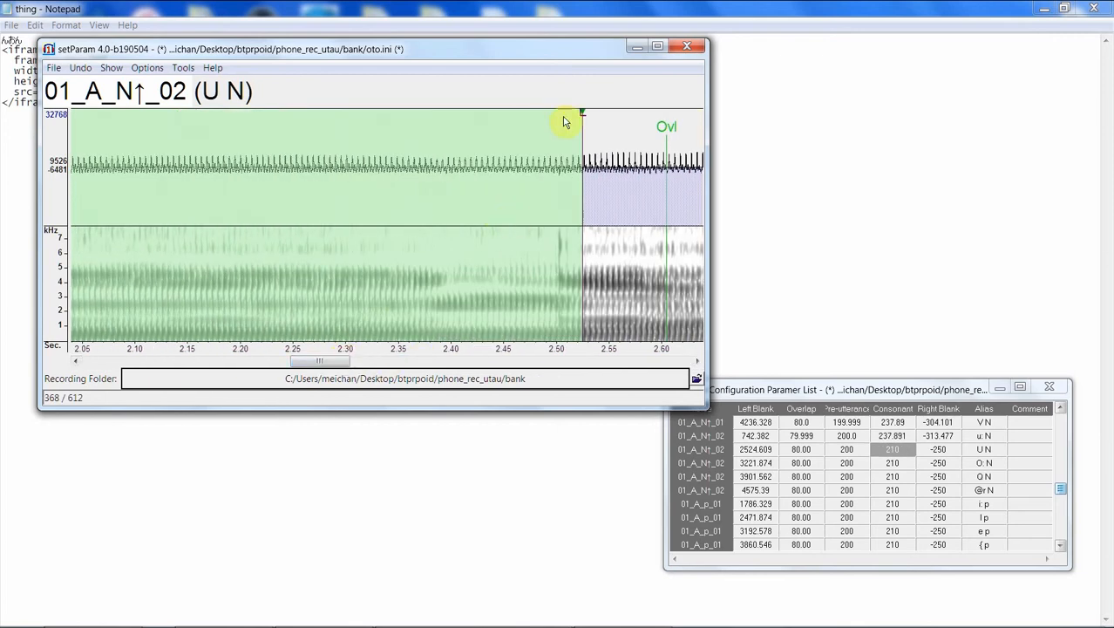
drag(583, 116, 235, 181)
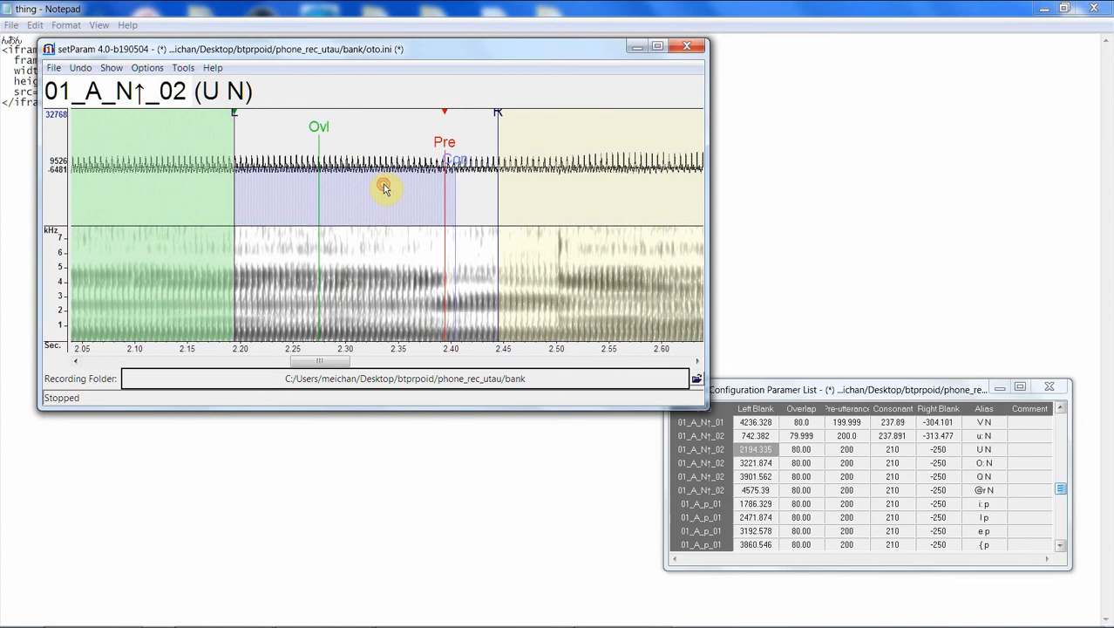
drag(497, 120, 533, 110)
mouse_move(449, 173)
mouse_down()
mouse_move(485, 160)
mouse_move(494, 177)
mouse_up()
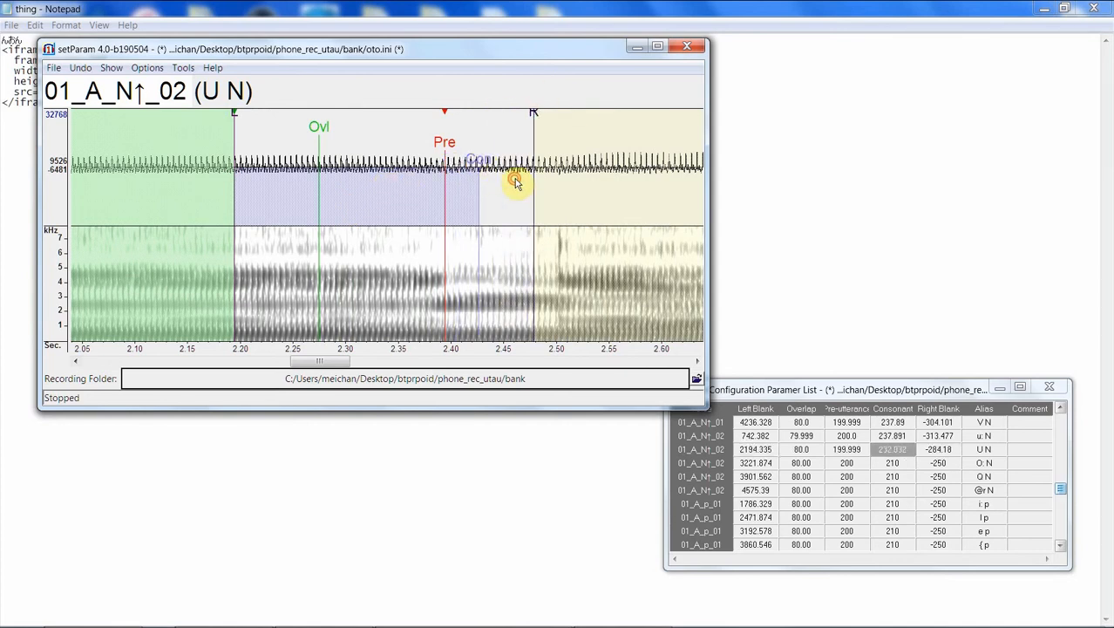
Step: Adjust the "O: N" entry of 01_A_N↑_02 to a left blank of about 2875, consonant about 244 and right blank about -303
key(Down)
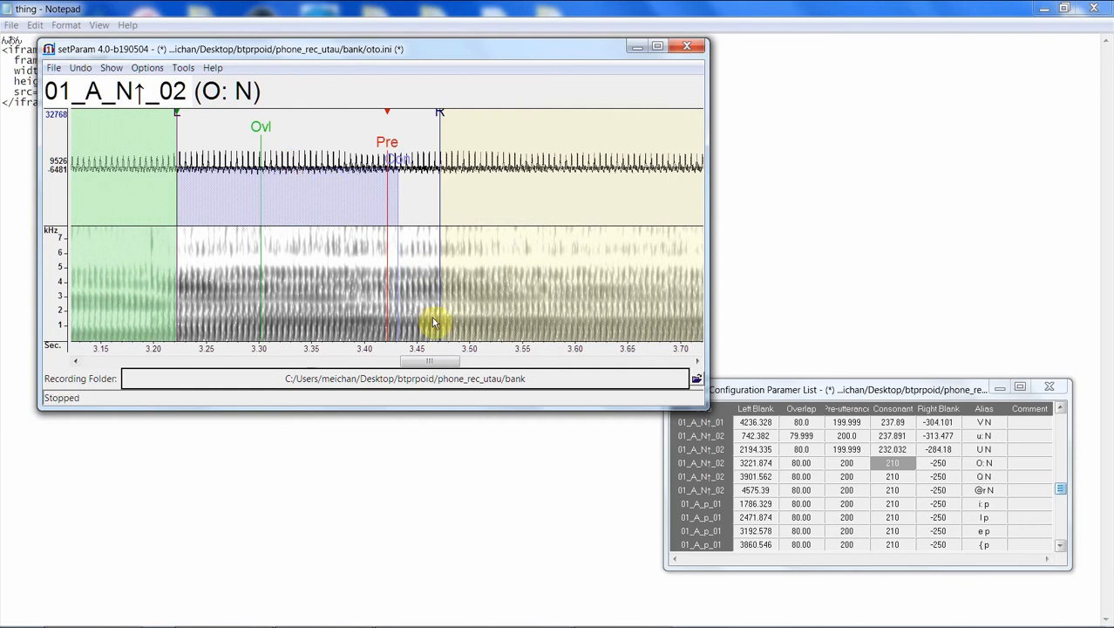
drag(426, 361, 394, 361)
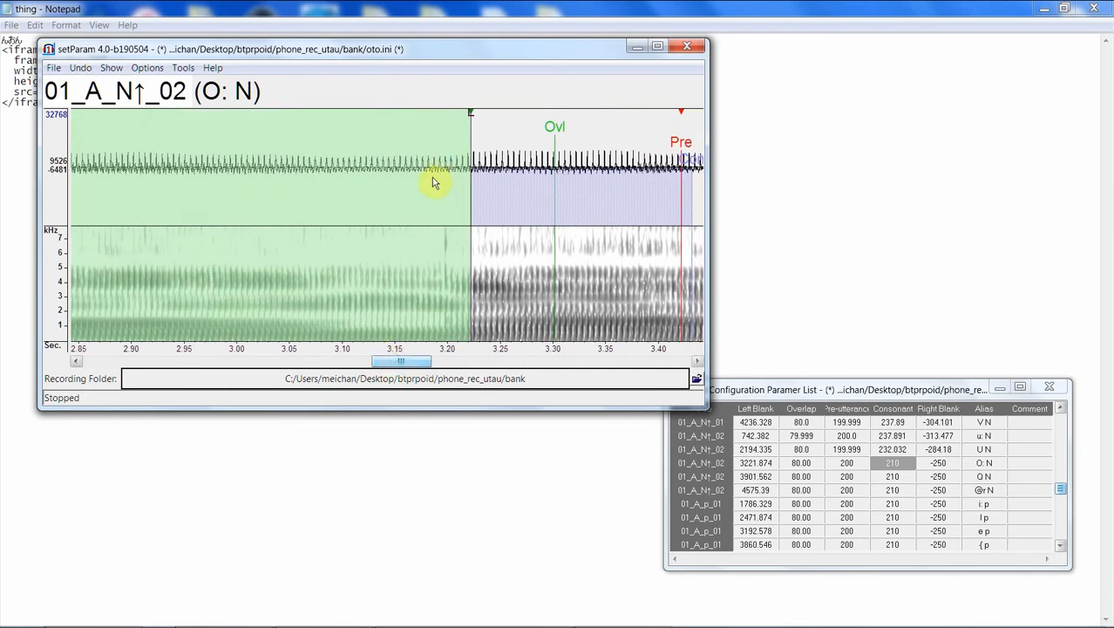
drag(469, 119, 167, 156)
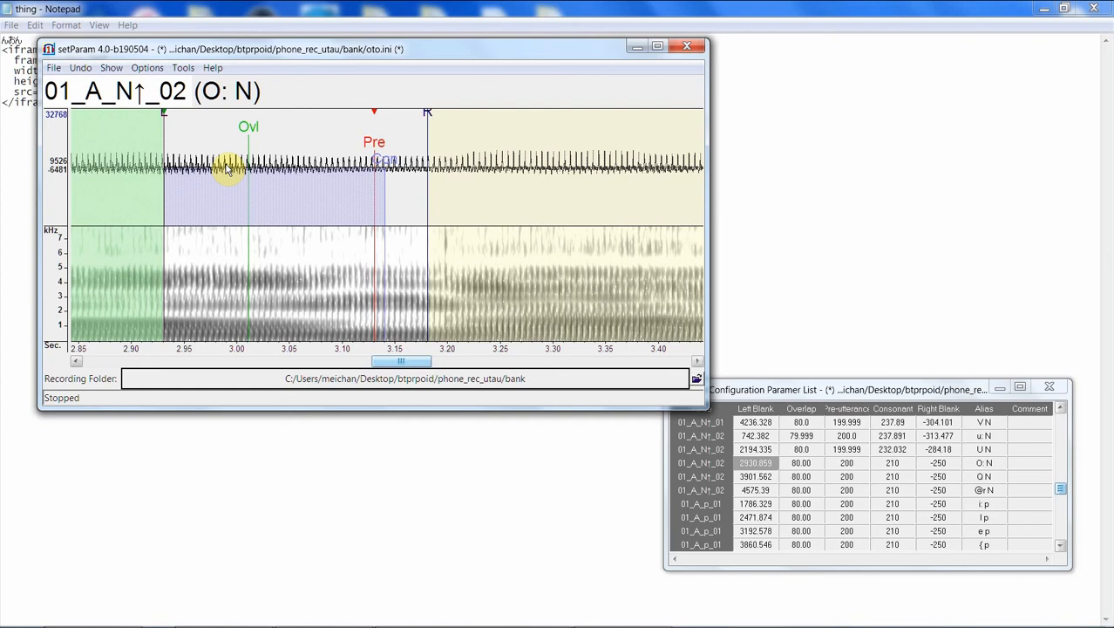
key(space)
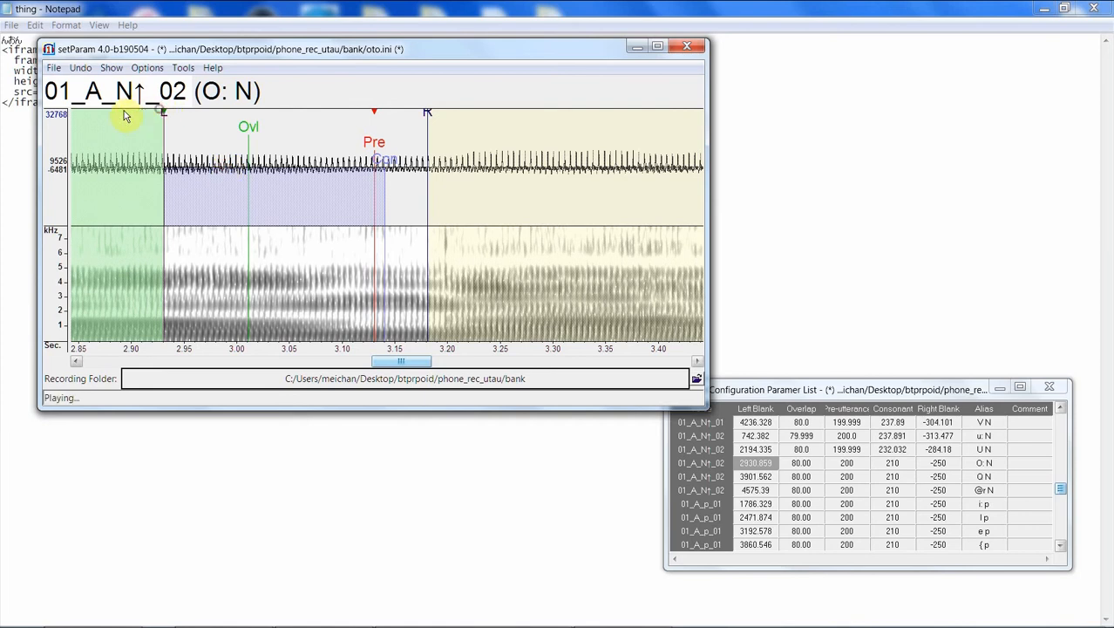
drag(169, 118, 105, 124)
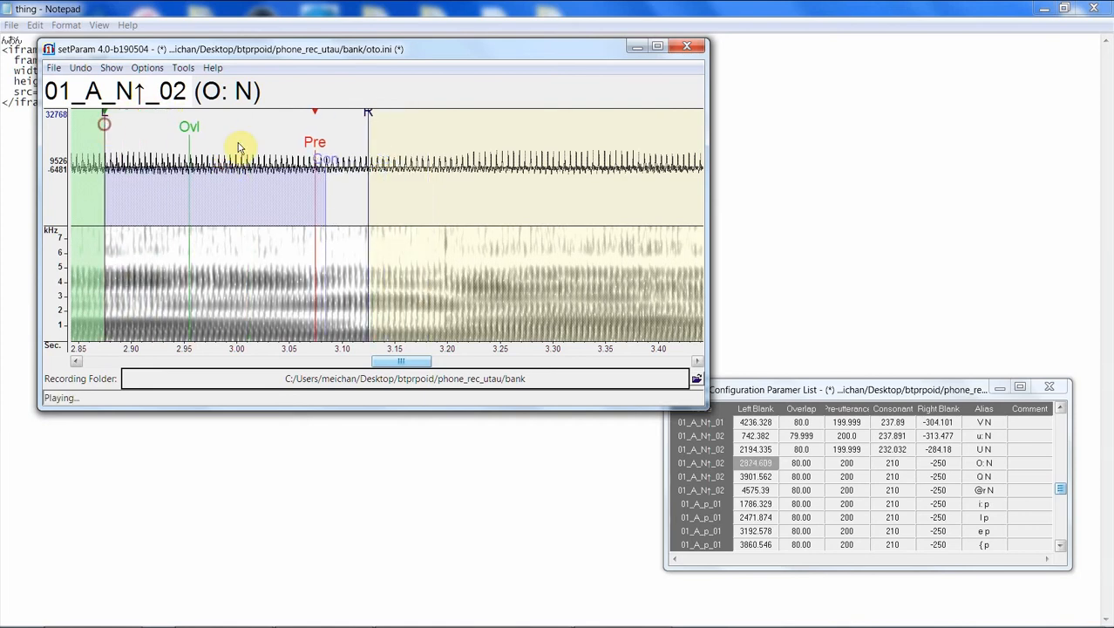
drag(369, 114, 423, 114)
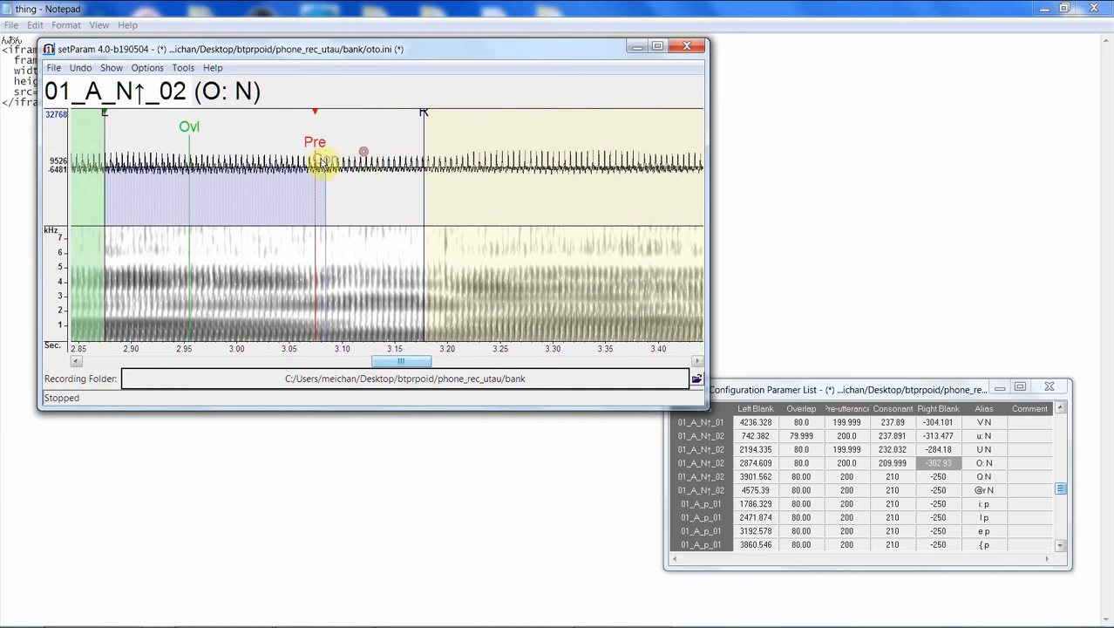
drag(330, 162, 361, 162)
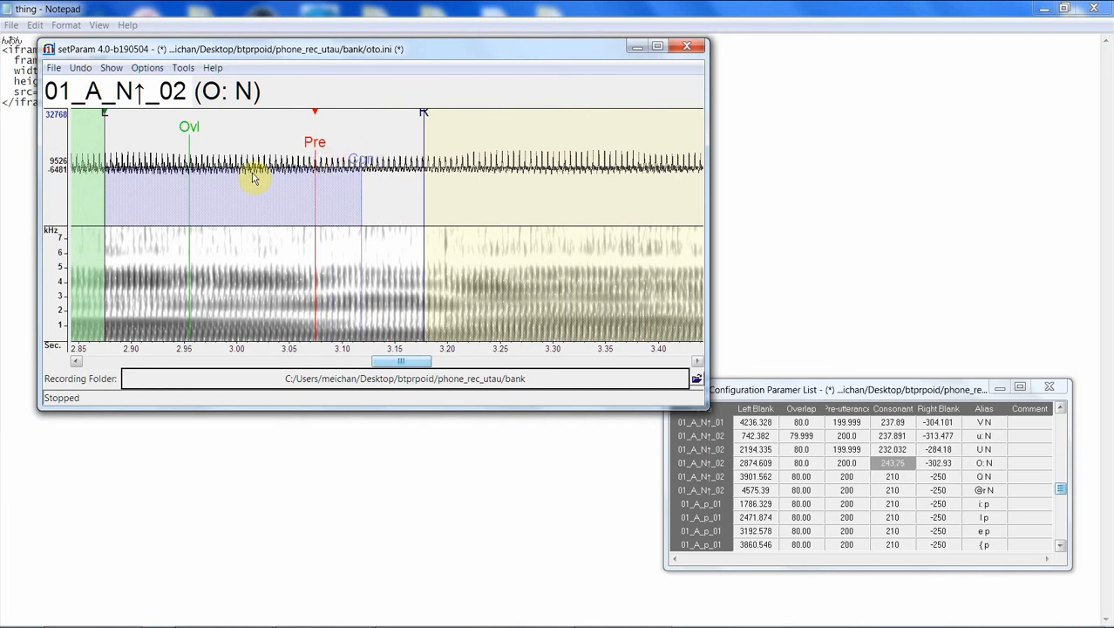
Step: Adjust the "Q N" entry of 01_A_N↑_02 to a left blank of about 3596, consonant about 234 and right blank about -290
key(Down)
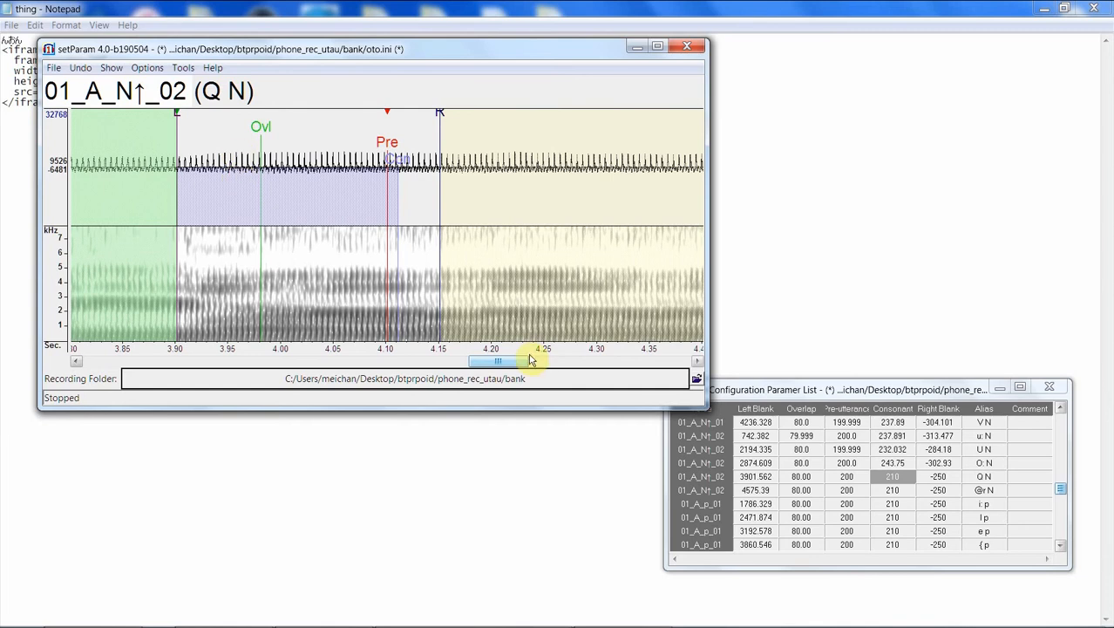
drag(526, 363, 490, 340)
drag(530, 114, 108, 161)
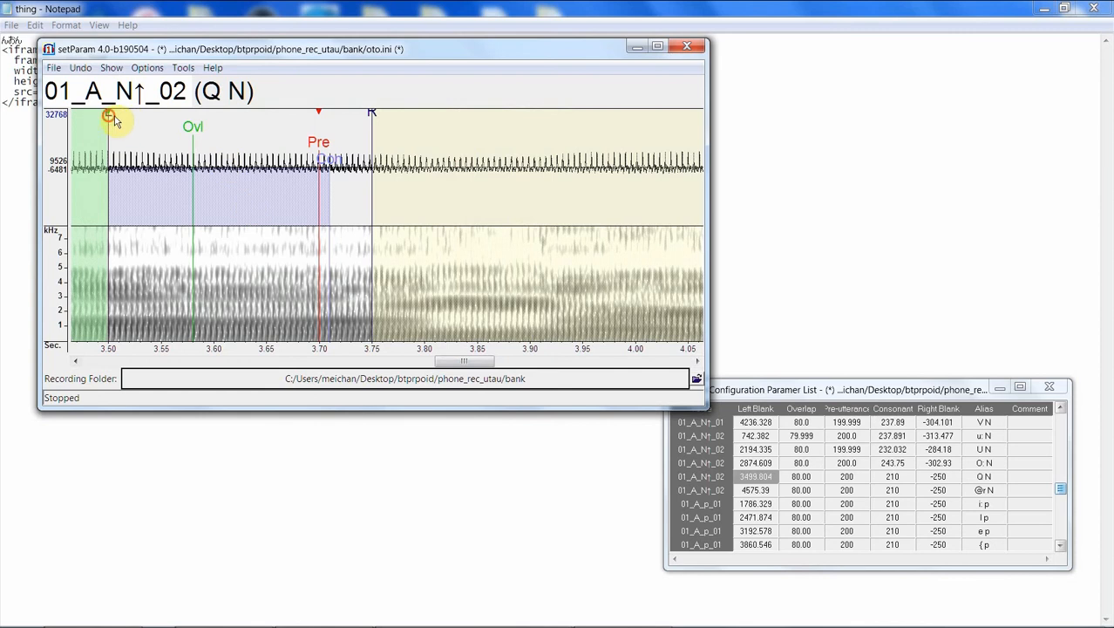
drag(113, 121, 209, 113)
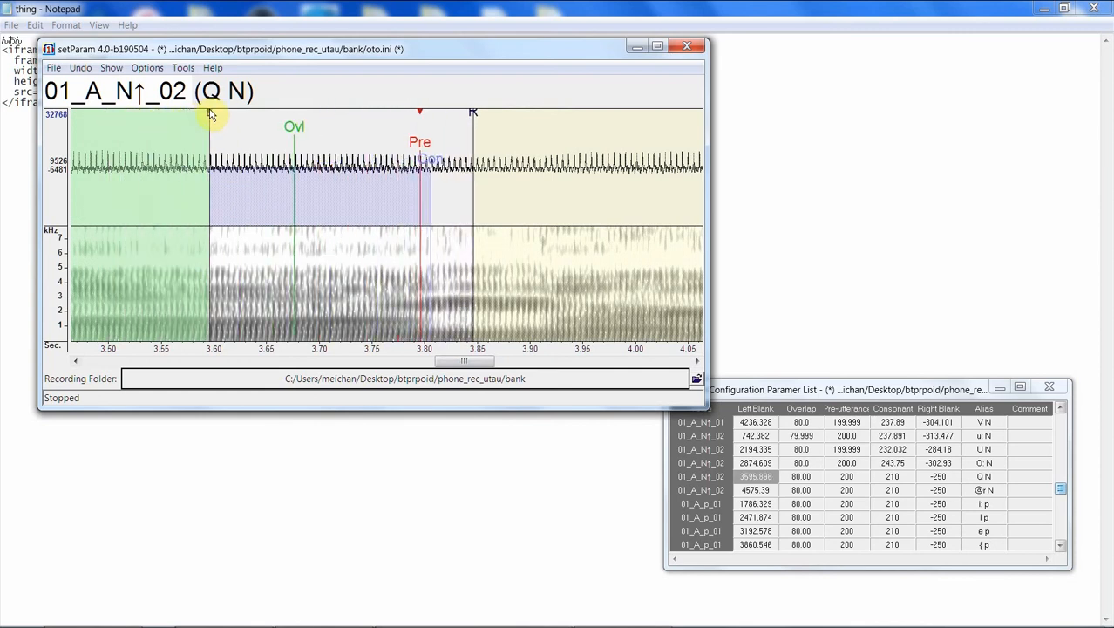
click(326, 142)
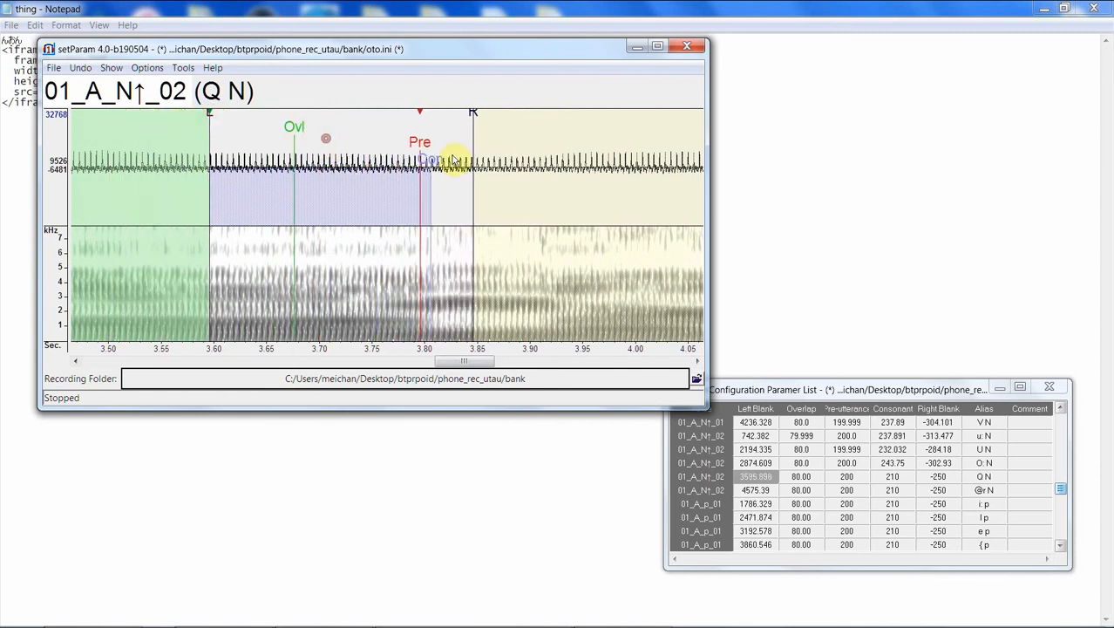
click(488, 113)
drag(477, 117, 514, 112)
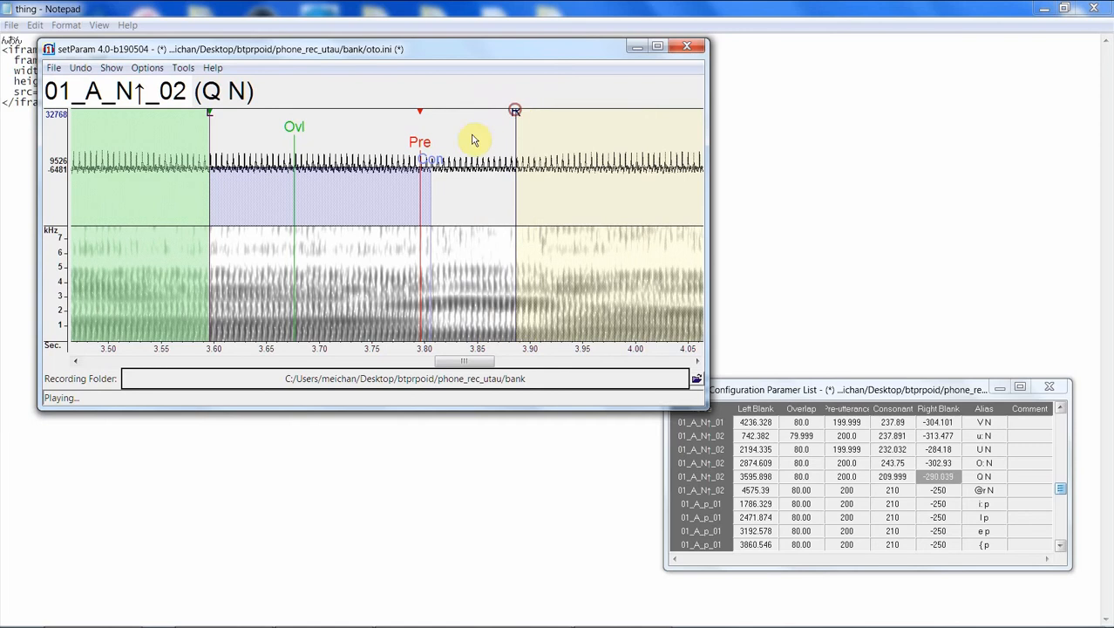
drag(429, 163, 456, 161)
Step: Set the "@r N" entry's left blank to about 4315, consonant to about 242 and right blank to about -321, and advance to the "i: p" entry
key(Down)
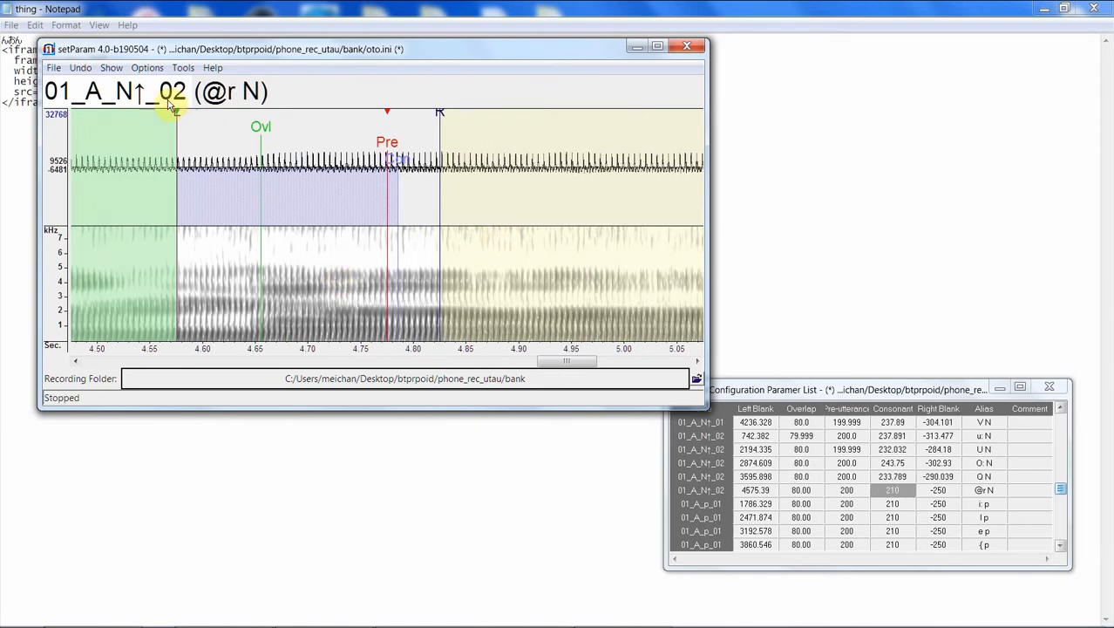
drag(177, 117, 290, 106)
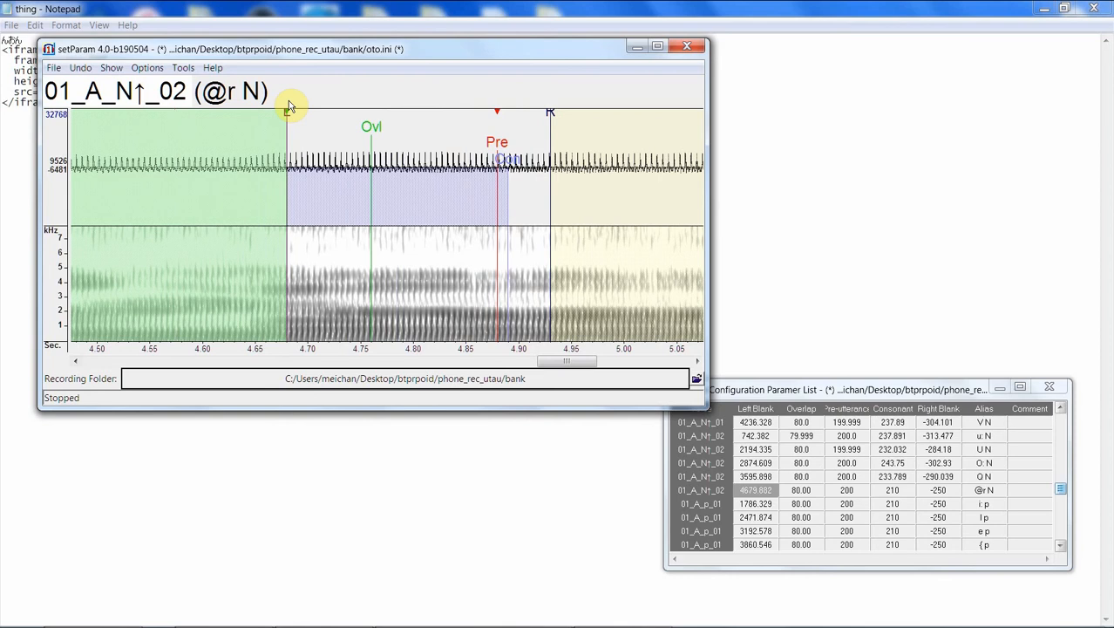
drag(601, 361, 569, 353)
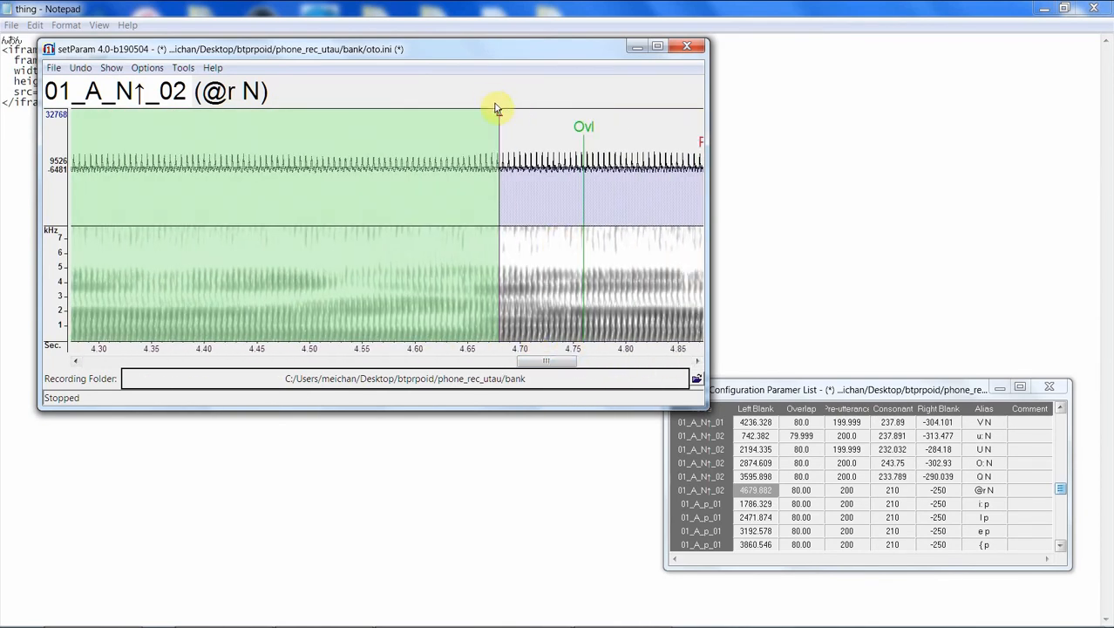
drag(450, 121, 125, 163)
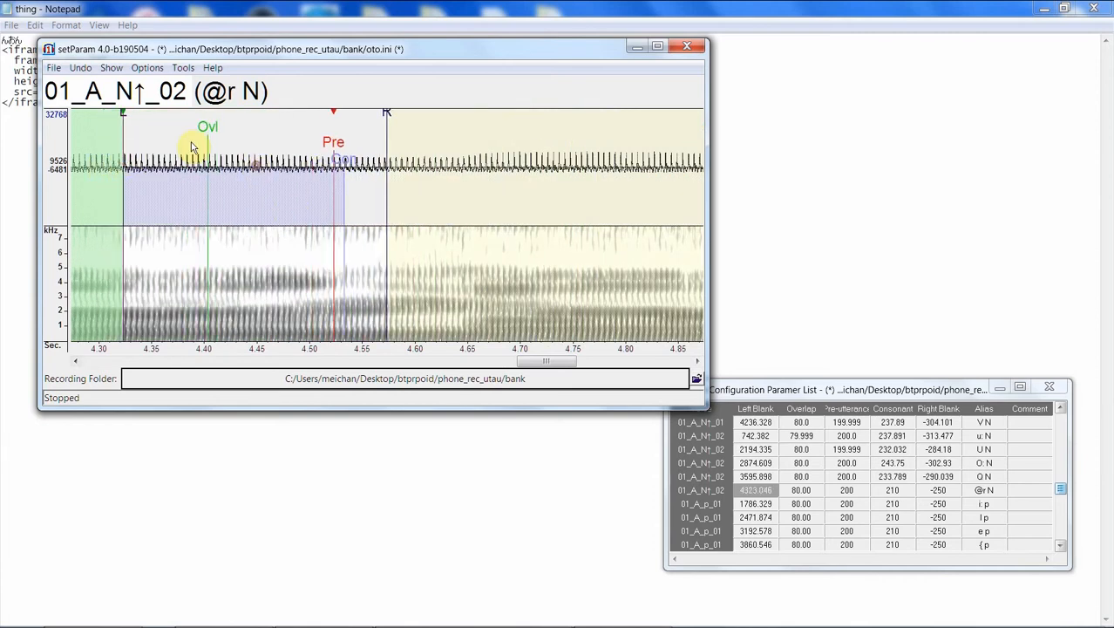
drag(123, 122, 110, 122)
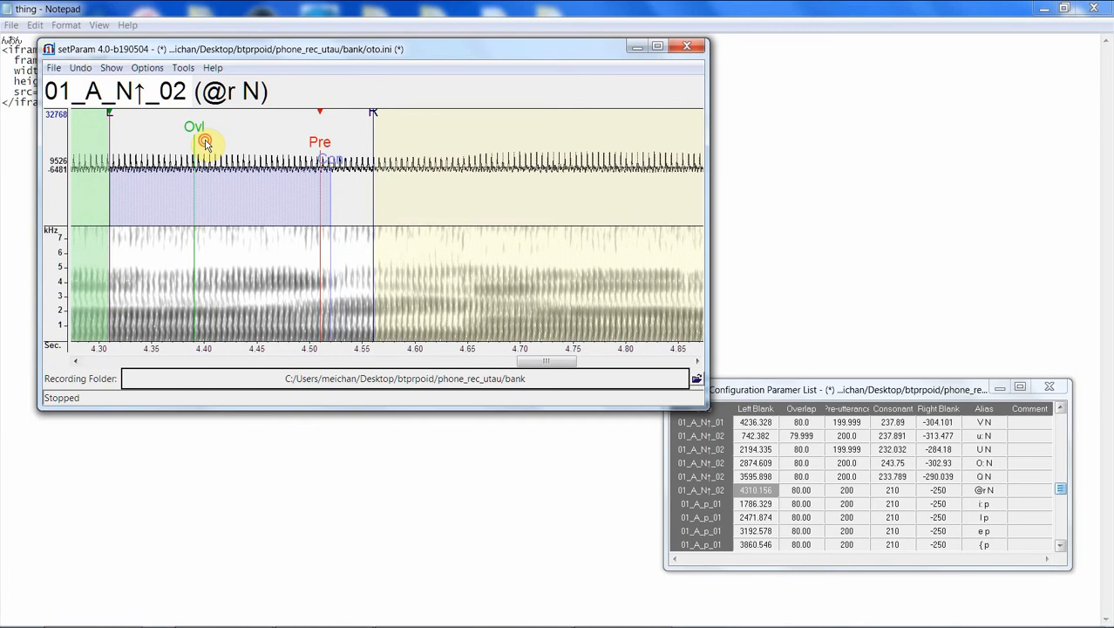
drag(110, 120, 106, 120)
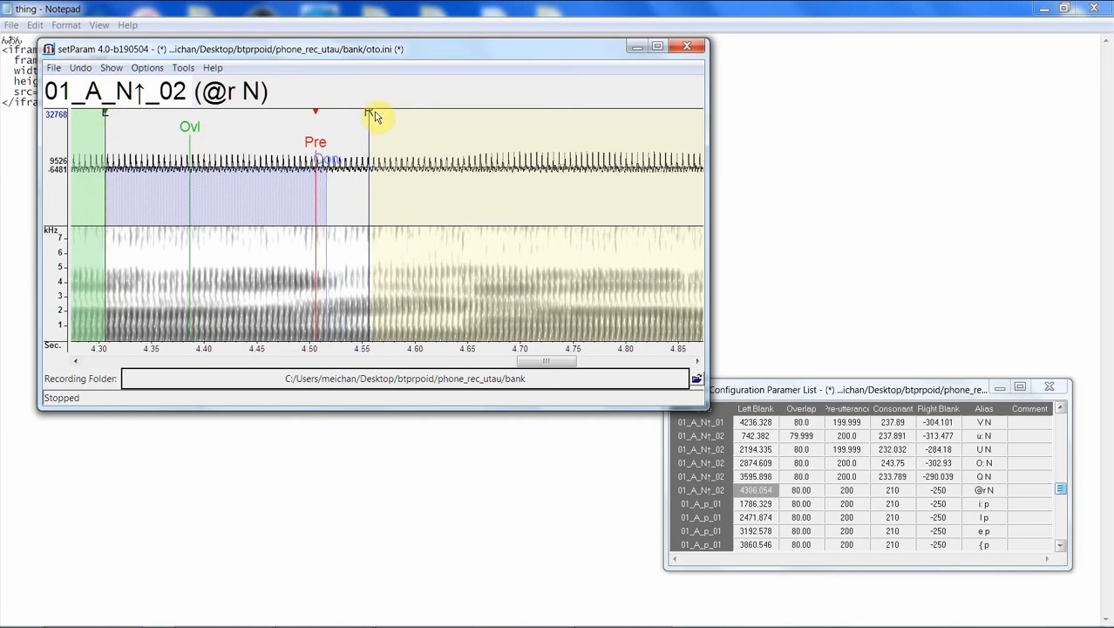
key(space)
drag(373, 118, 443, 117)
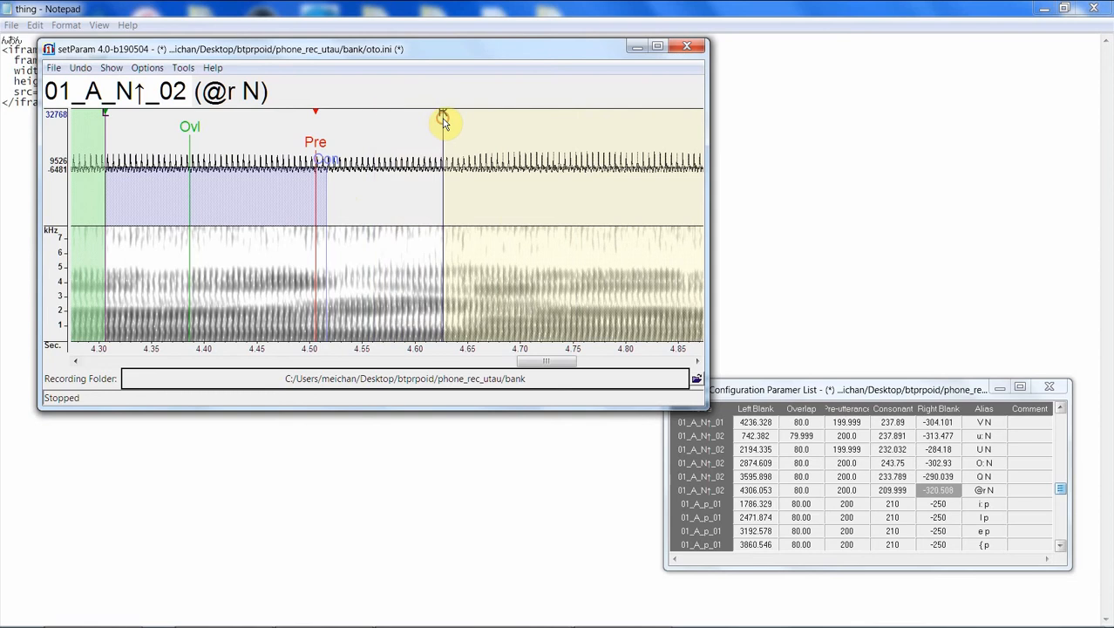
drag(330, 161, 386, 159)
drag(315, 142, 325, 148)
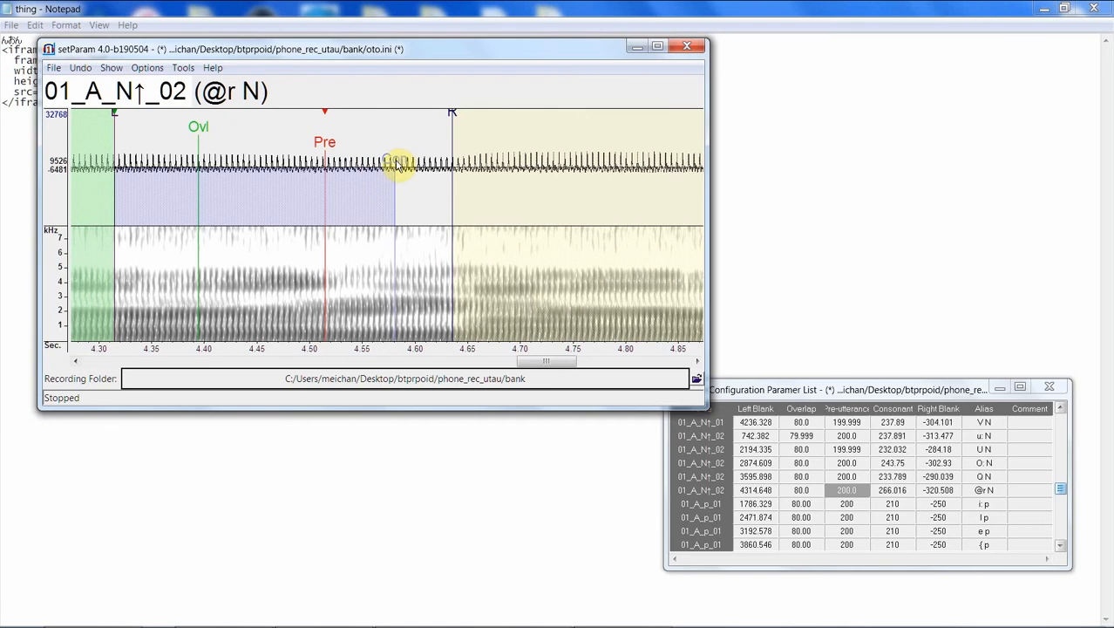
drag(391, 161, 370, 164)
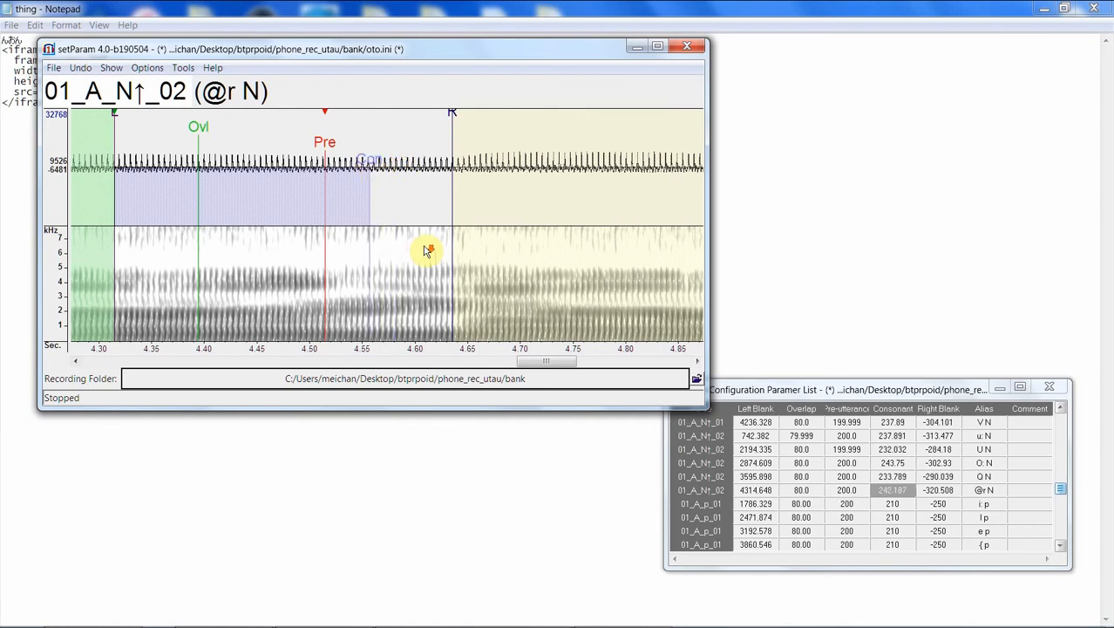
key(Down)
key(Up)
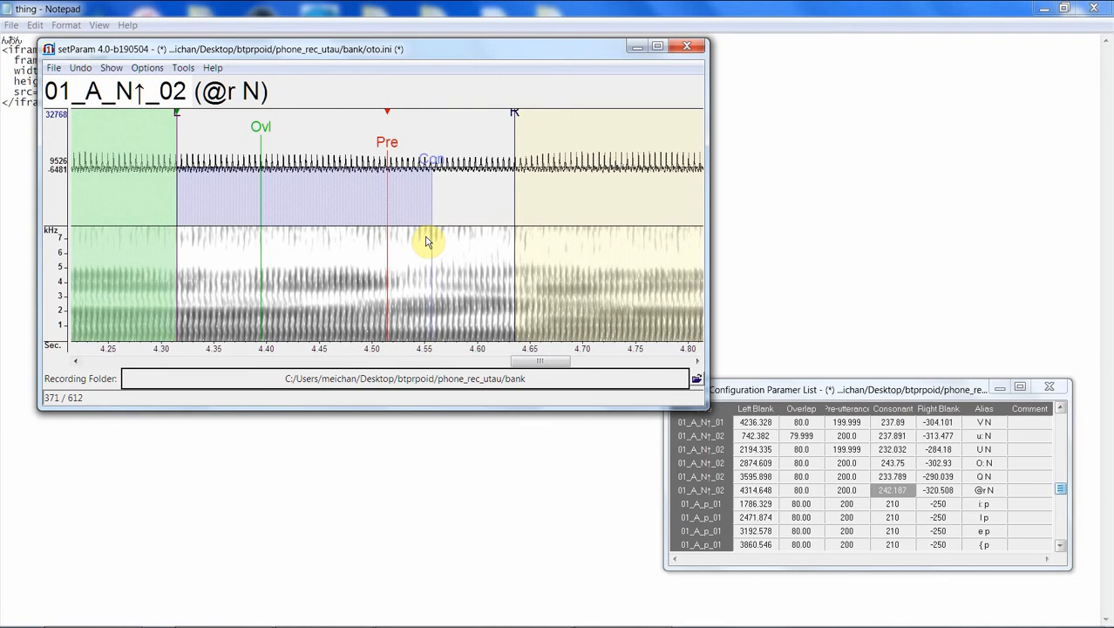
key(Down)
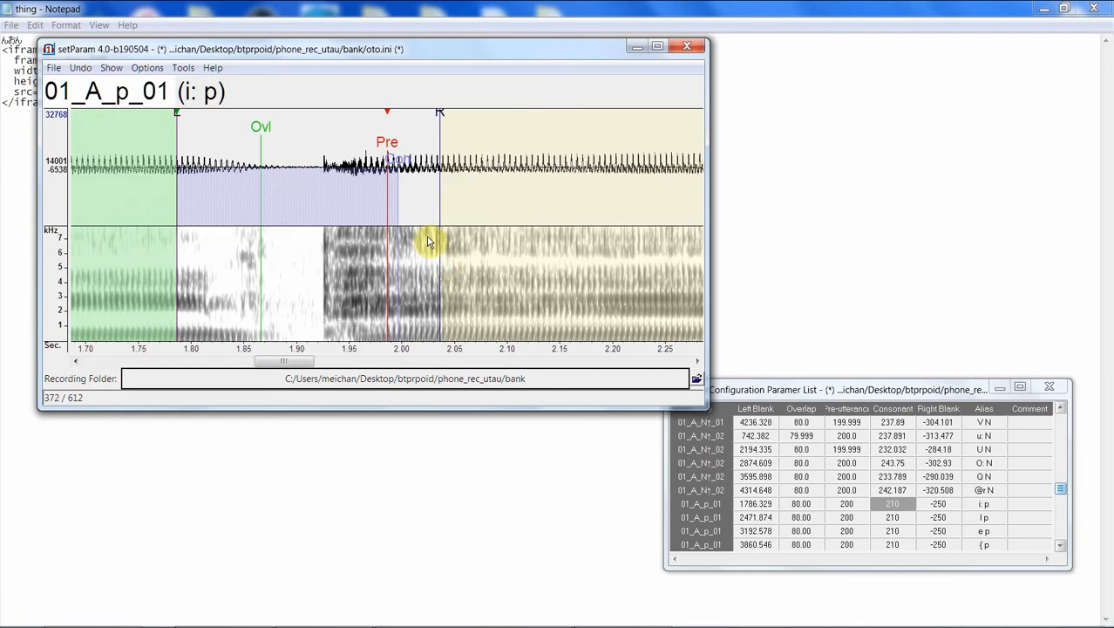
Step: Look through the parameter list's remaining vowel-to-consonant entries, from the "p" group through the "t" group, and return to "i: p"
click(1059, 488)
scroll(1059, 490, up, 1)
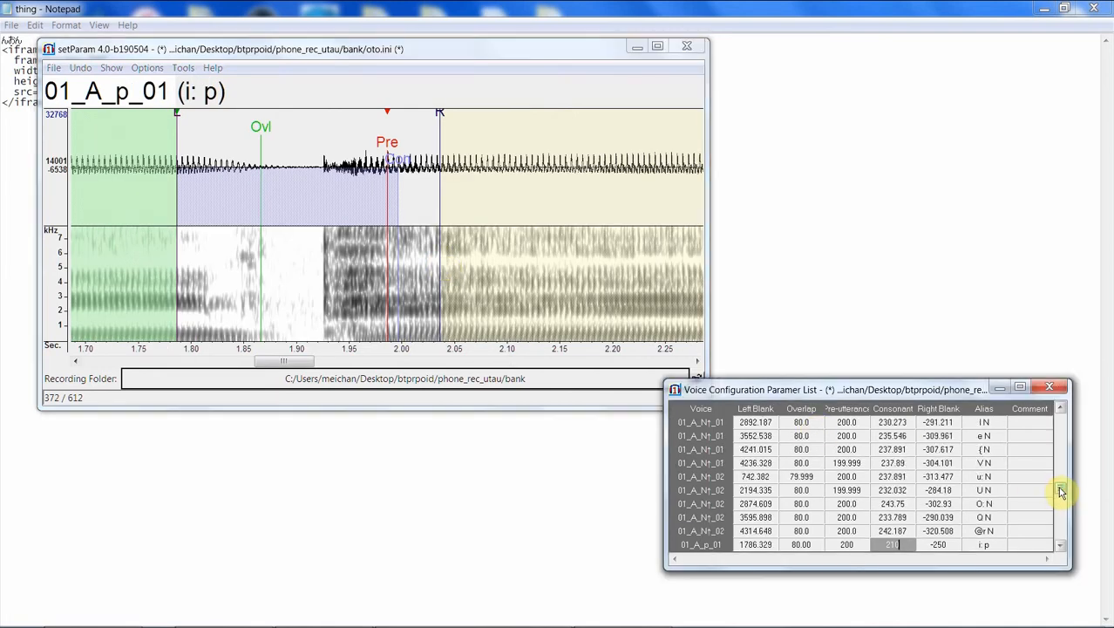
scroll(1018, 466, down, 3)
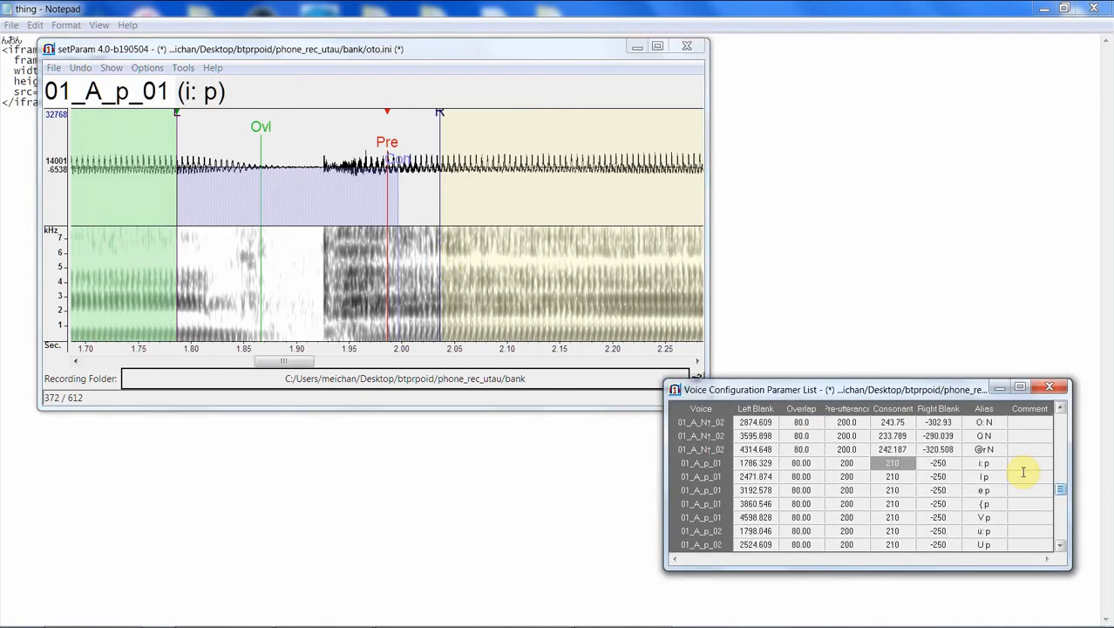
scroll(1027, 471, down, 1)
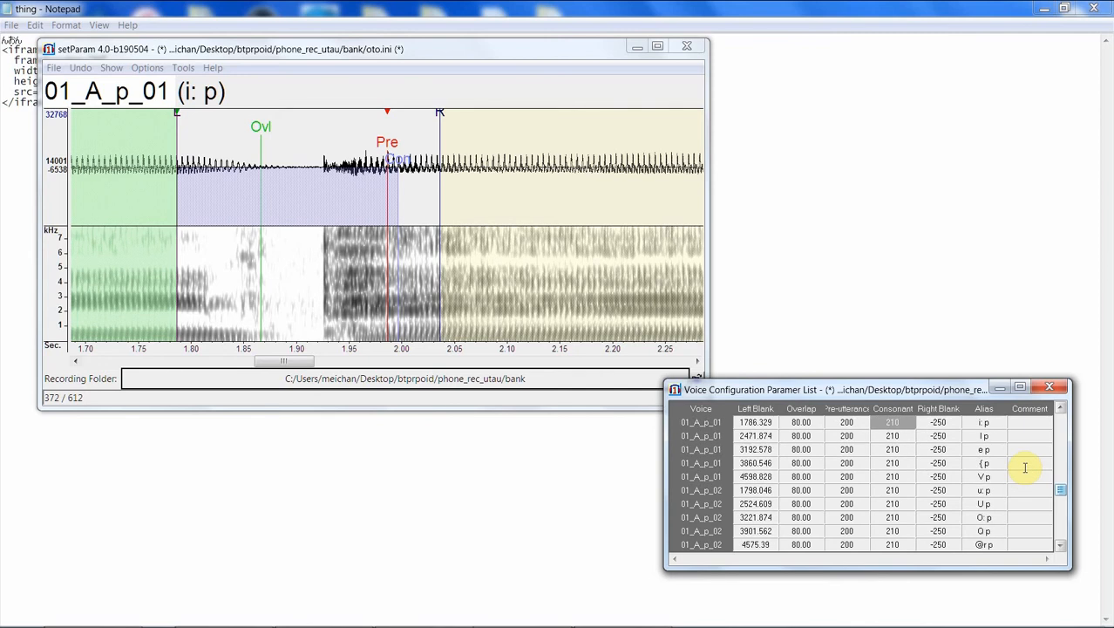
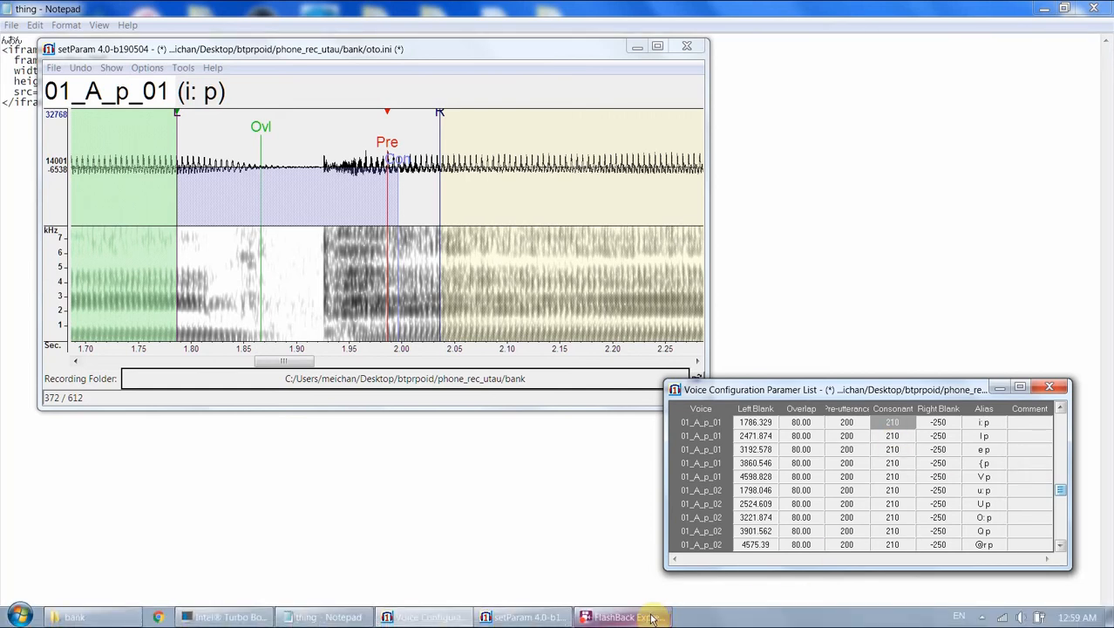
click(650, 618)
click(288, 51)
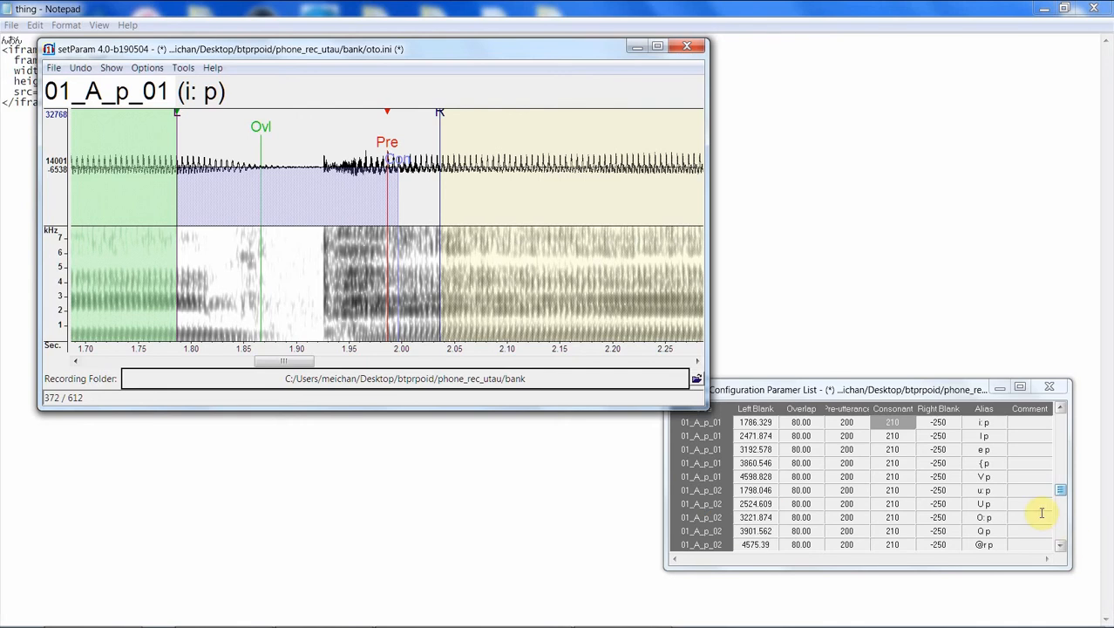
click(1062, 551)
click(1062, 551)
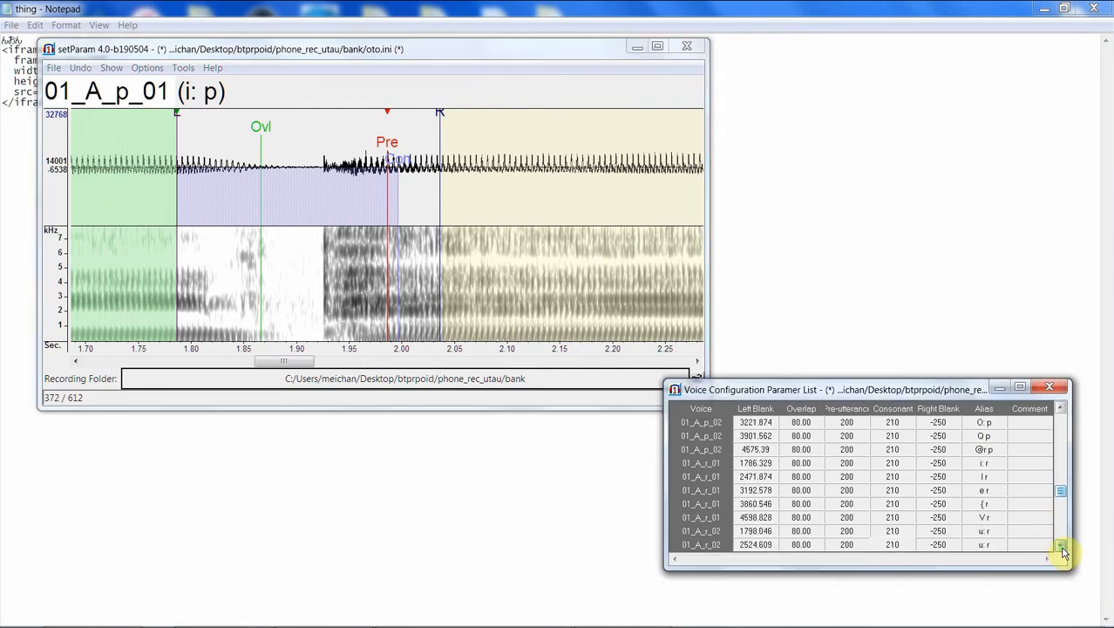
click(1062, 551)
click(1062, 551)
click(1062, 551)
click(1062, 551)
click(1062, 551)
click(1062, 551)
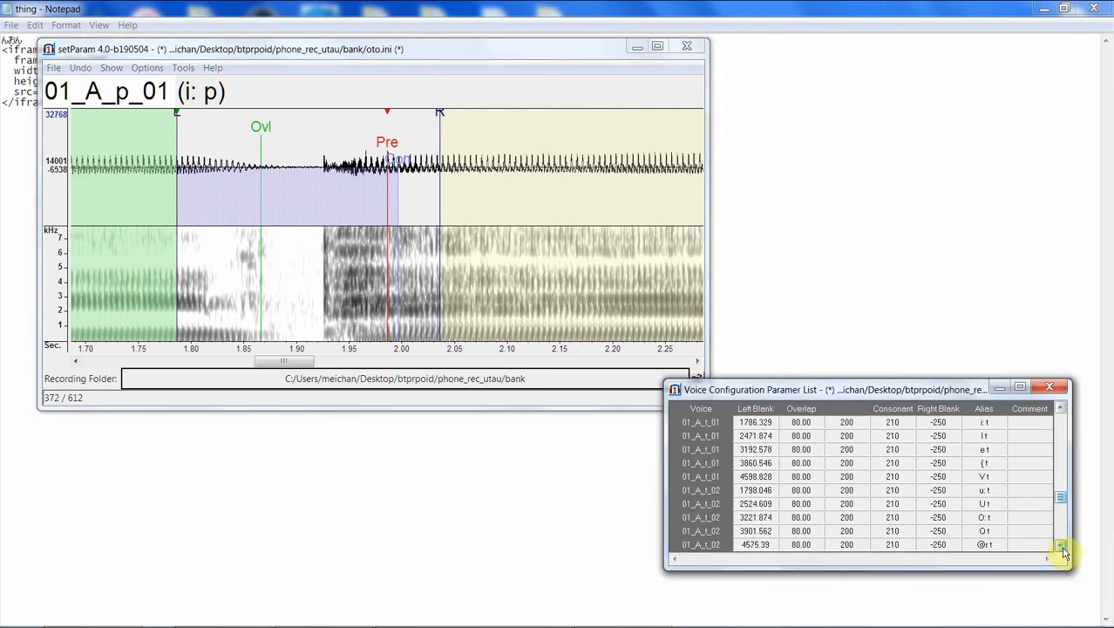
click(1062, 551)
click(1062, 551)
click(1062, 551)
click(1062, 551)
scroll(1012, 495, up, 5)
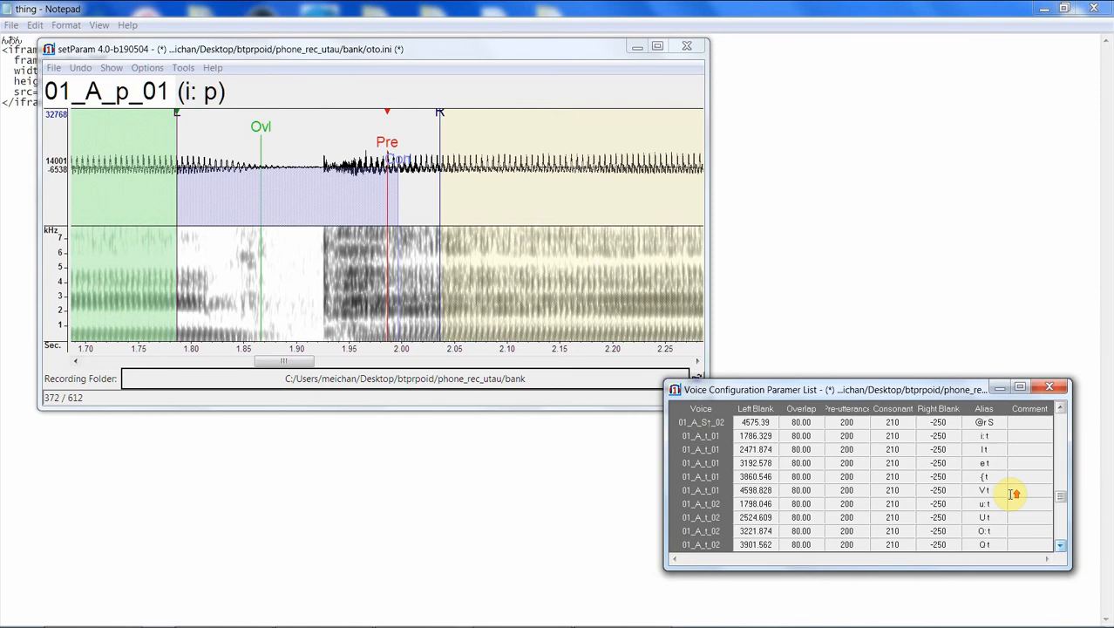
scroll(1011, 495, up, 5)
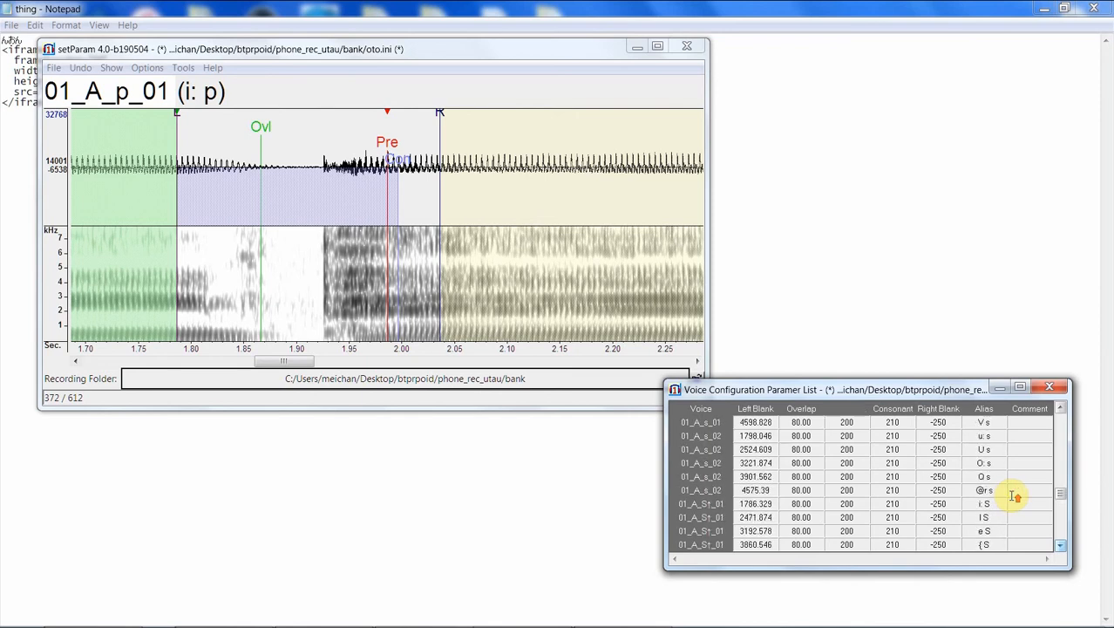
scroll(1016, 494, up, 5)
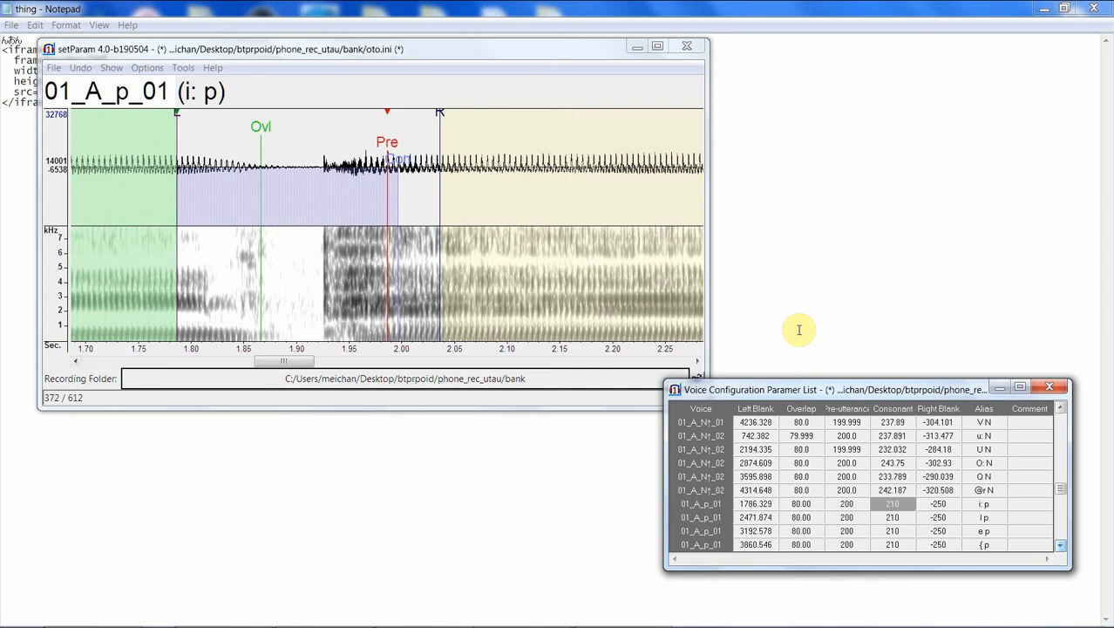
Step: Adjust the "i: p" entry of 01_A_p_01 to a left blank of about 1653 and right blank of about -260
drag(298, 365, 294, 371)
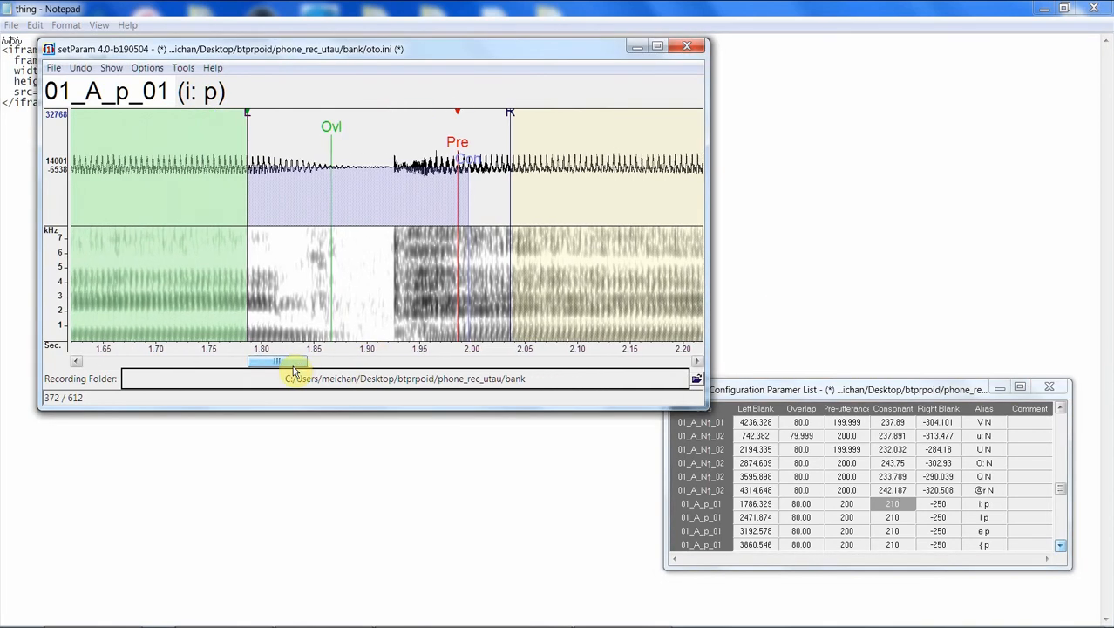
mouse_move(249, 122)
mouse_down()
mouse_move(178, 155)
mouse_move(106, 140)
mouse_up()
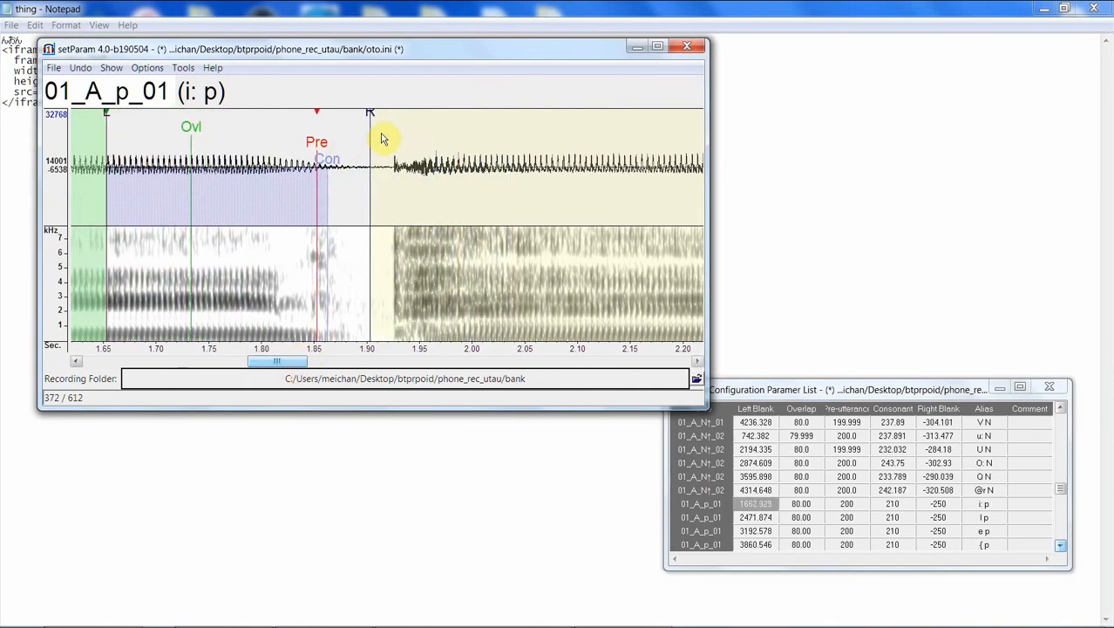
drag(371, 126, 381, 121)
Step: Adjust the "I p" entry of 01_A_p_01 to a left blank of about 2273, consonant about 246 and right blank about -301
key(Down)
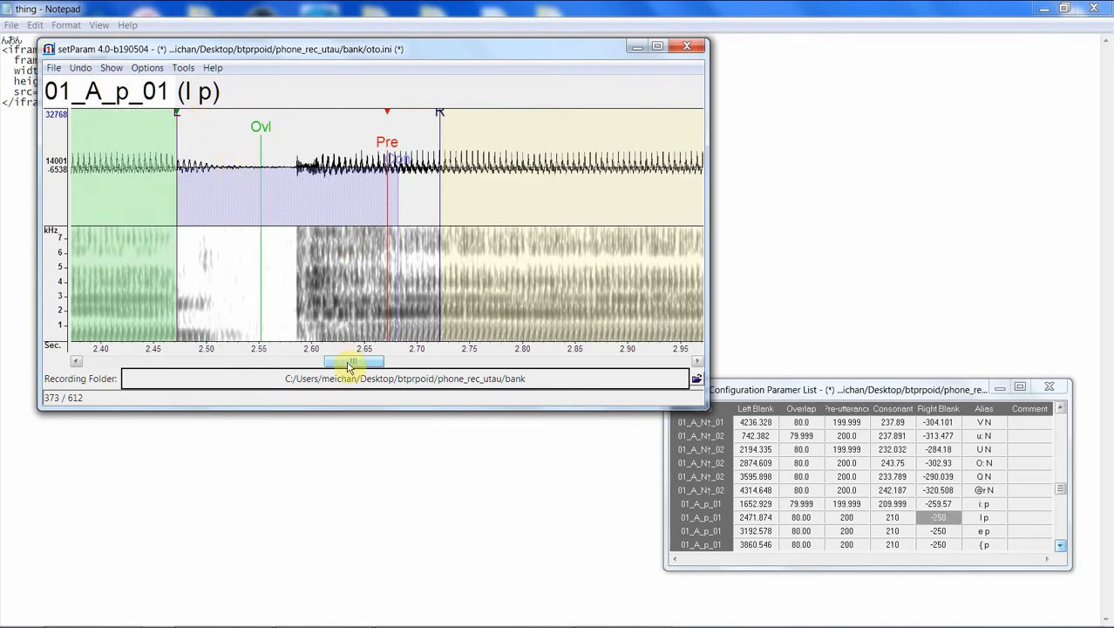
drag(347, 366, 326, 365)
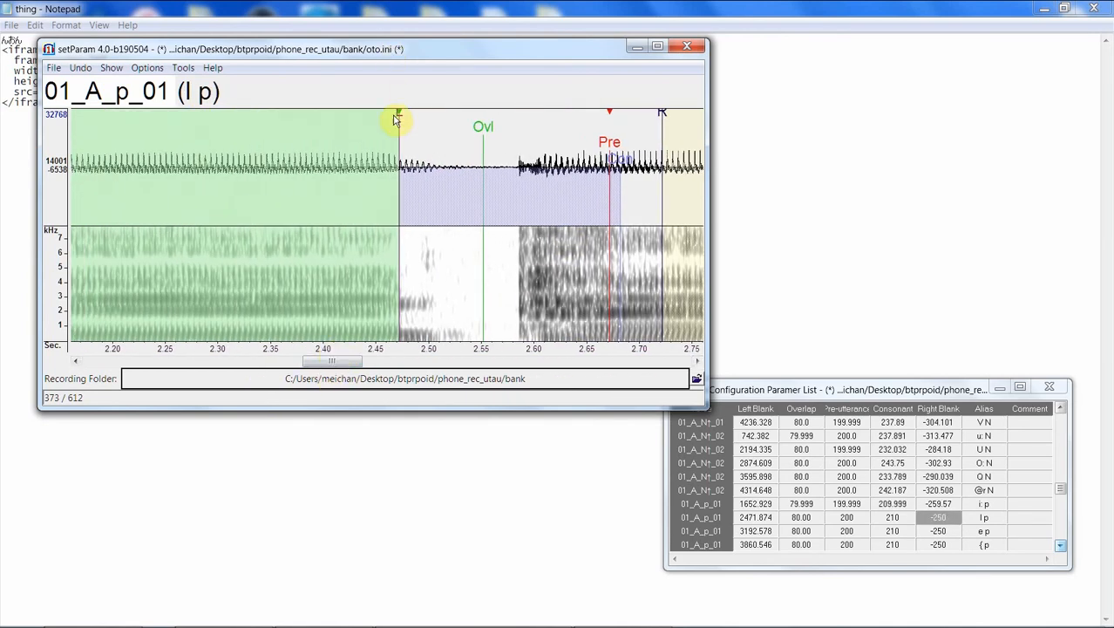
mouse_move(397, 119)
mouse_down()
mouse_move(155, 155)
mouse_move(225, 143)
mouse_move(219, 118)
mouse_move(189, 145)
mouse_up()
click(360, 175)
drag(454, 114, 506, 113)
drag(431, 155, 449, 163)
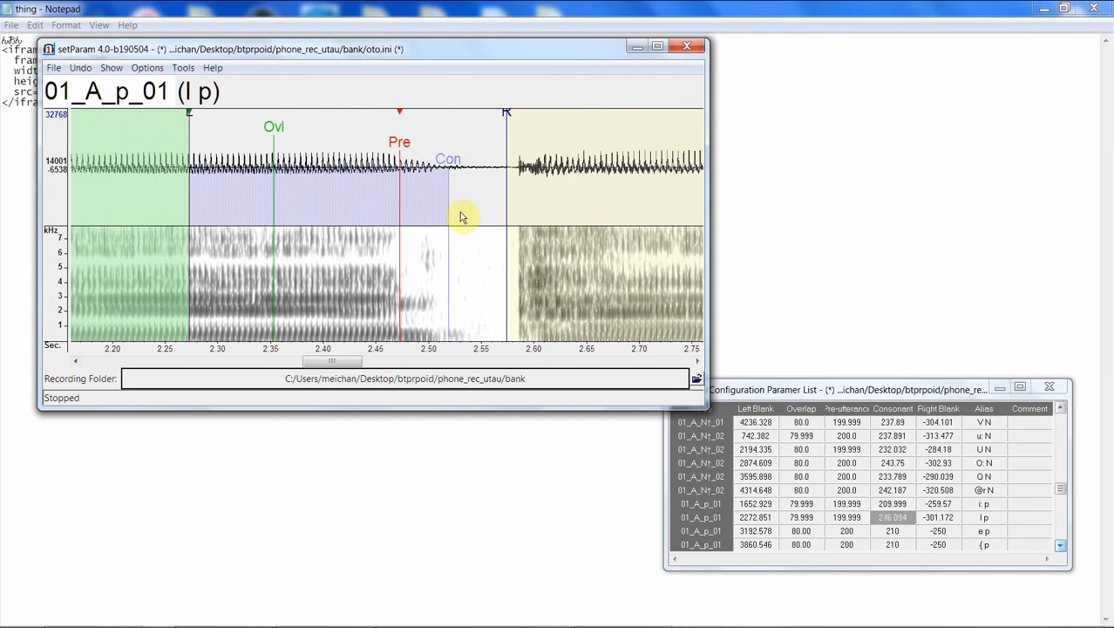
Step: Adjust the "e p" entry of 01_A_p_01 to a left blank of about 3018, consonant about 248 and right blank about -299
key(Down)
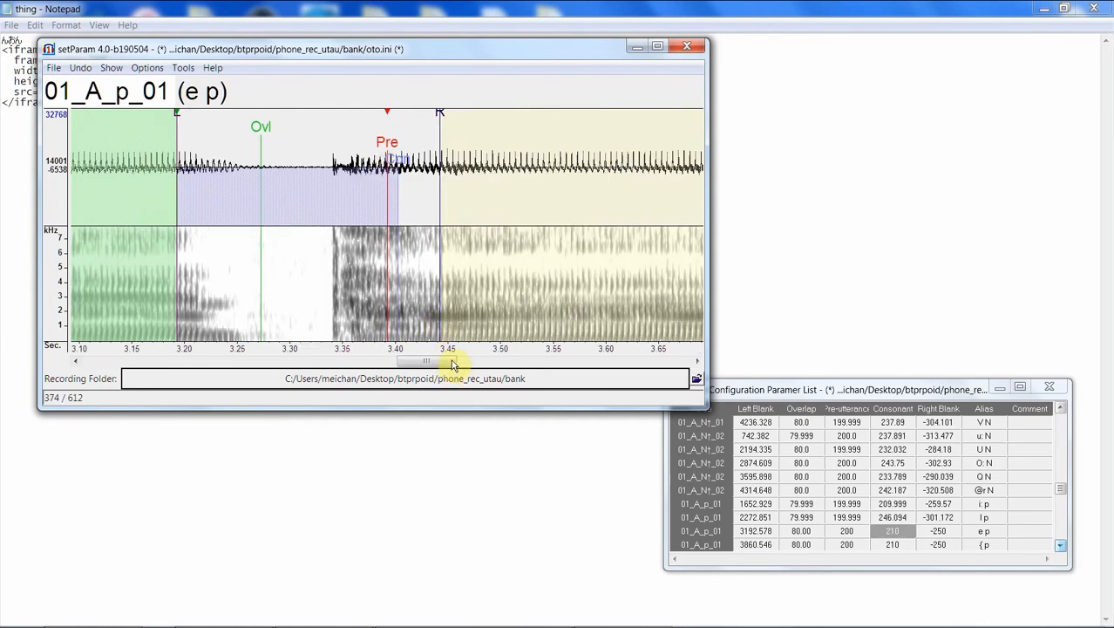
drag(449, 361, 431, 362)
drag(391, 133, 207, 149)
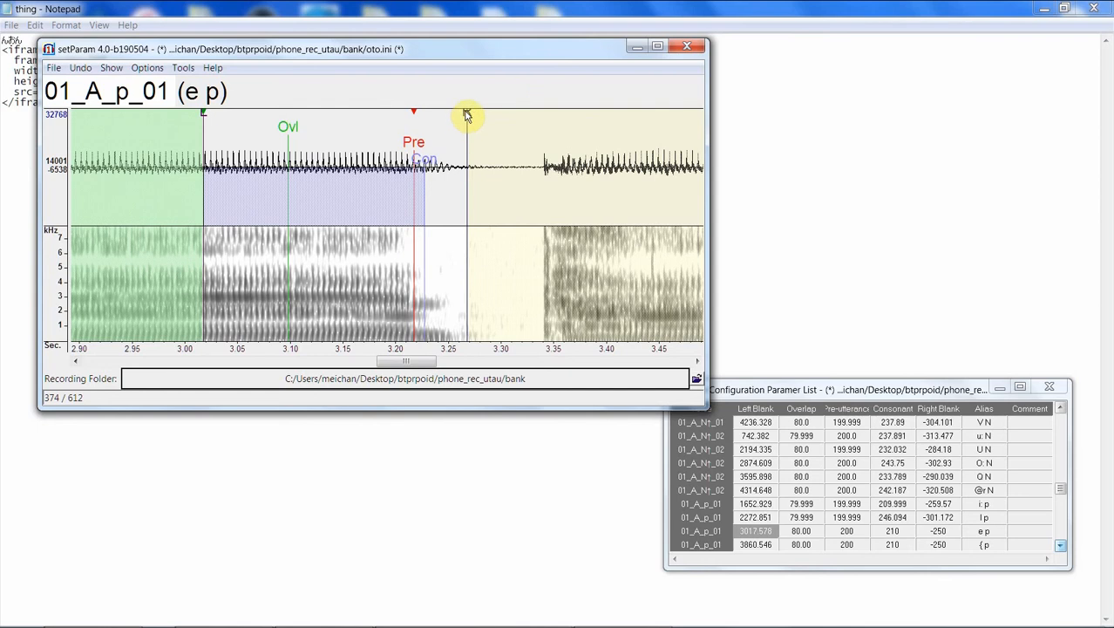
drag(467, 115, 518, 112)
mouse_move(419, 173)
mouse_down()
mouse_move(458, 149)
mouse_move(462, 247)
mouse_up()
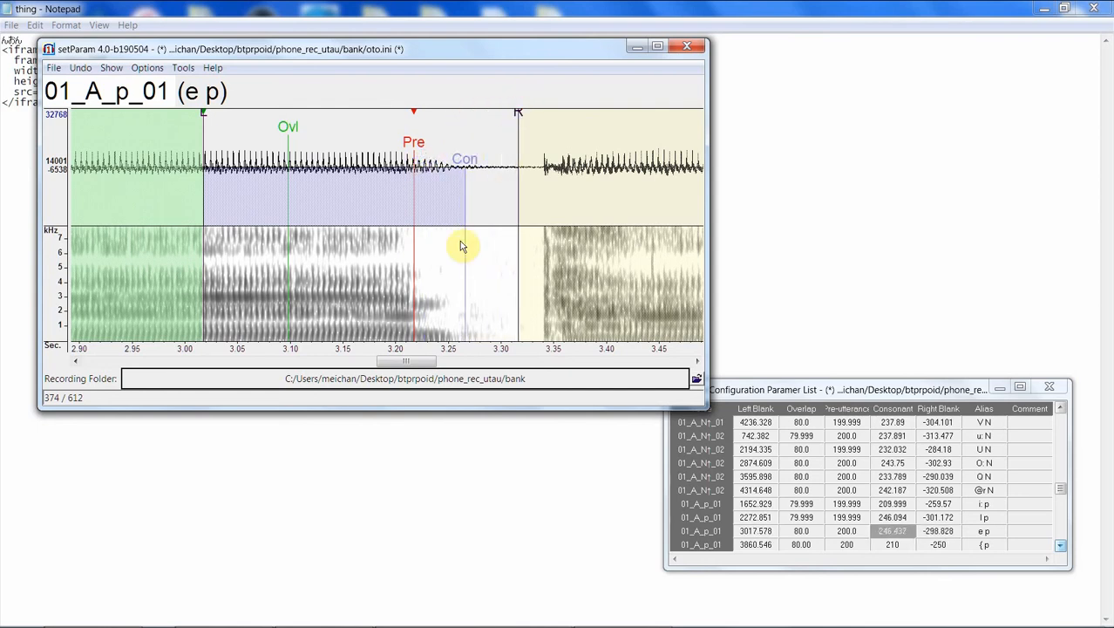
Step: Adjust the "{ p" entry of 01_A_p_01 to a left blank of about 3735, consonant about 241 and right blank about -291
key(Down)
drag(485, 361, 467, 360)
drag(370, 120, 234, 146)
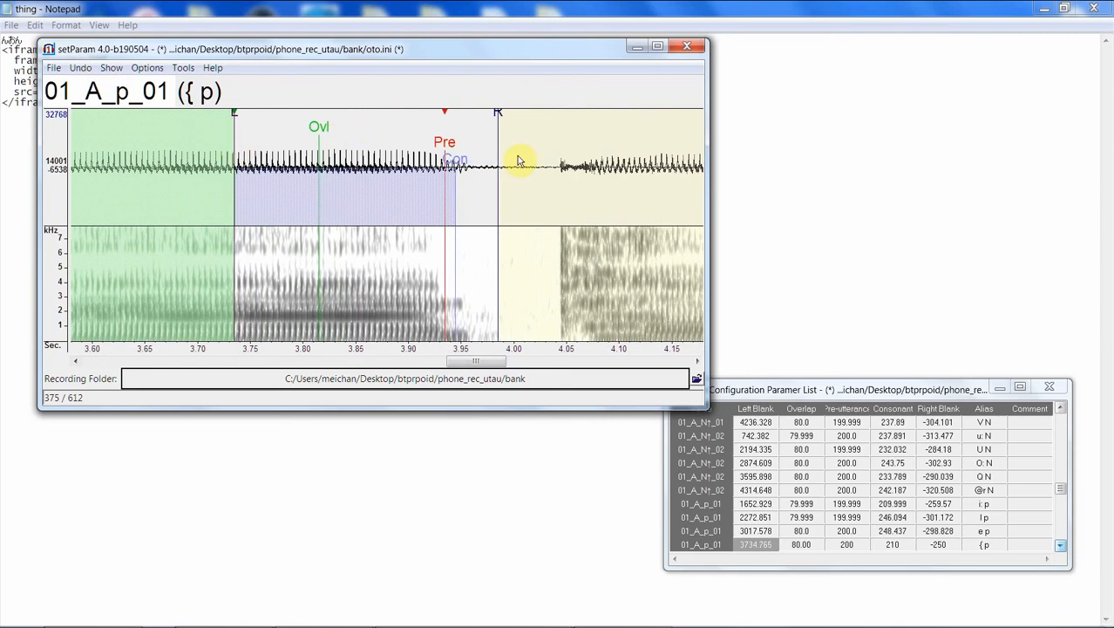
drag(497, 118, 541, 123)
drag(455, 166, 489, 161)
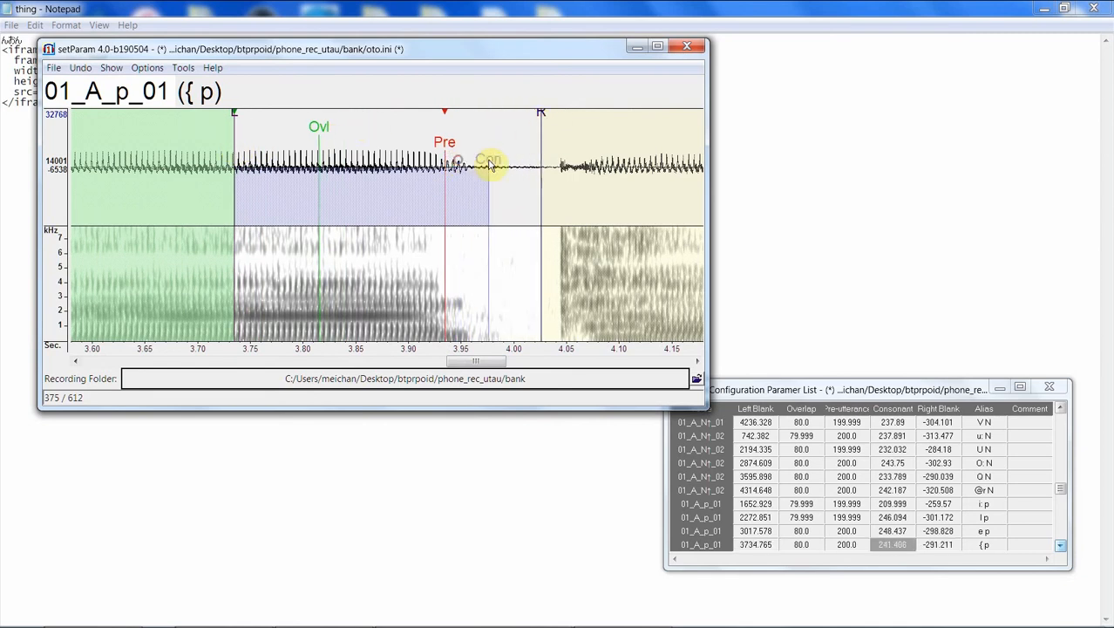
Step: Adjust the "V p" entry of 01_A_p_01 to a left blank of about 4447, consonant about 249 and right blank about -299
key(Down)
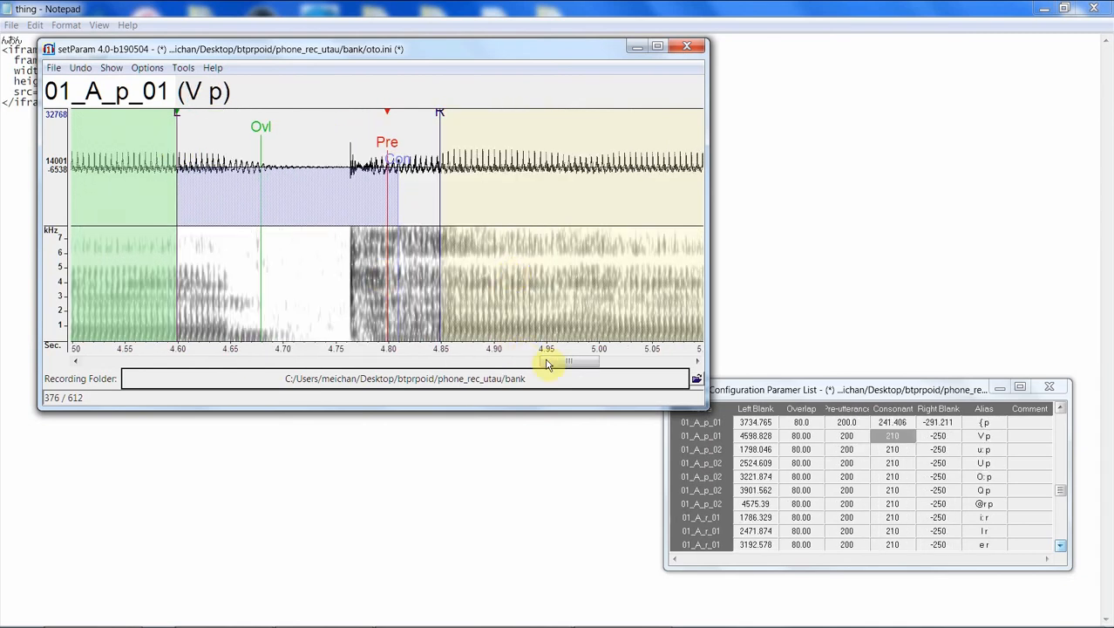
drag(551, 364, 532, 365)
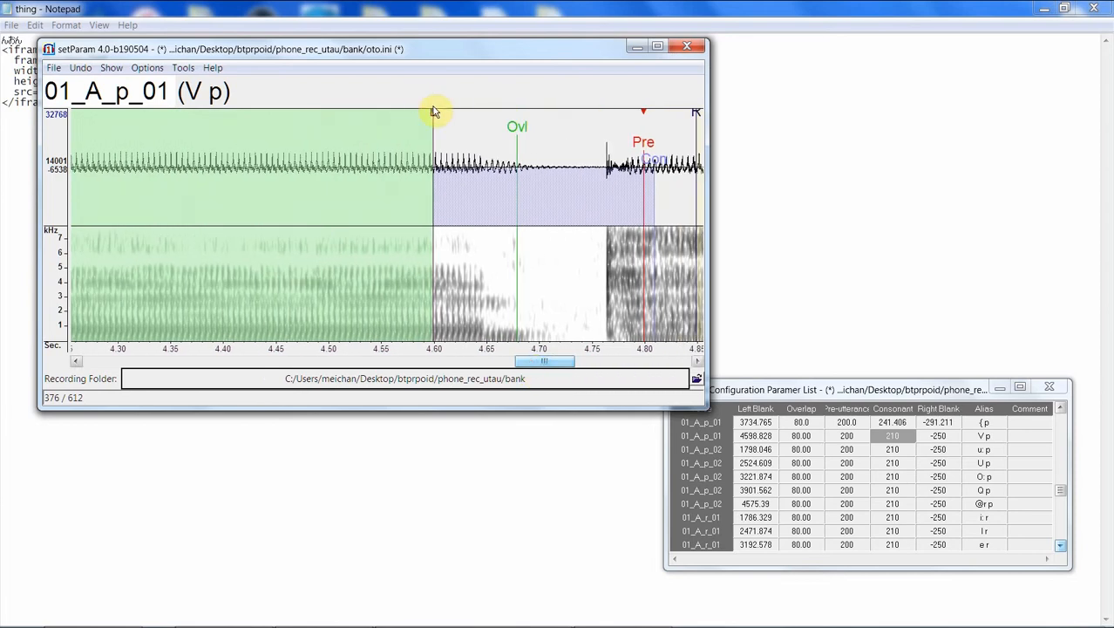
drag(433, 112, 273, 119)
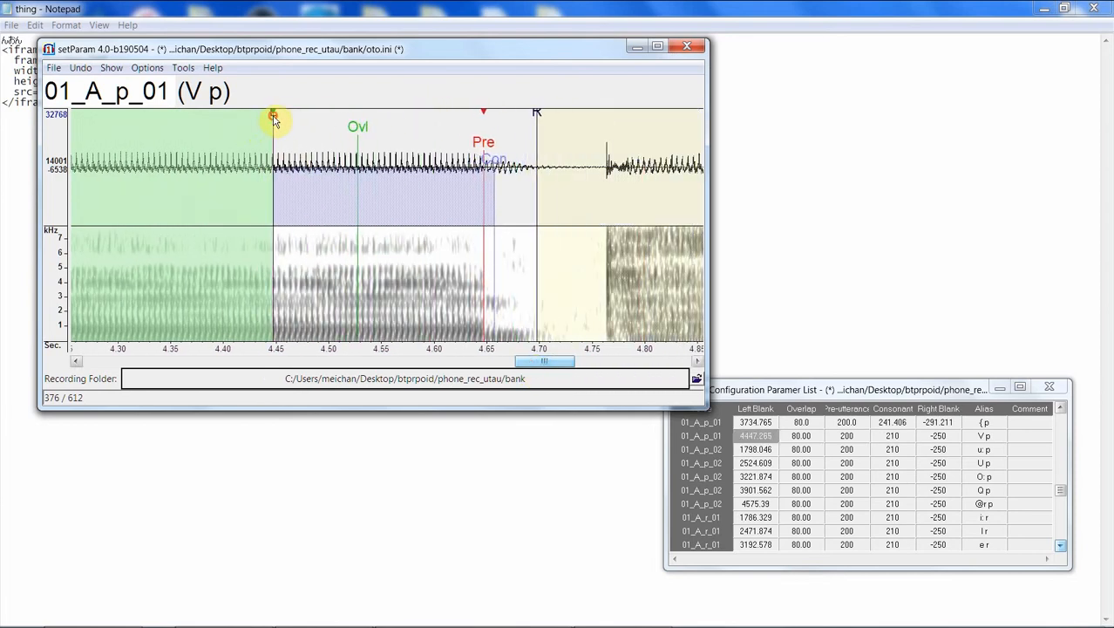
drag(537, 115, 588, 114)
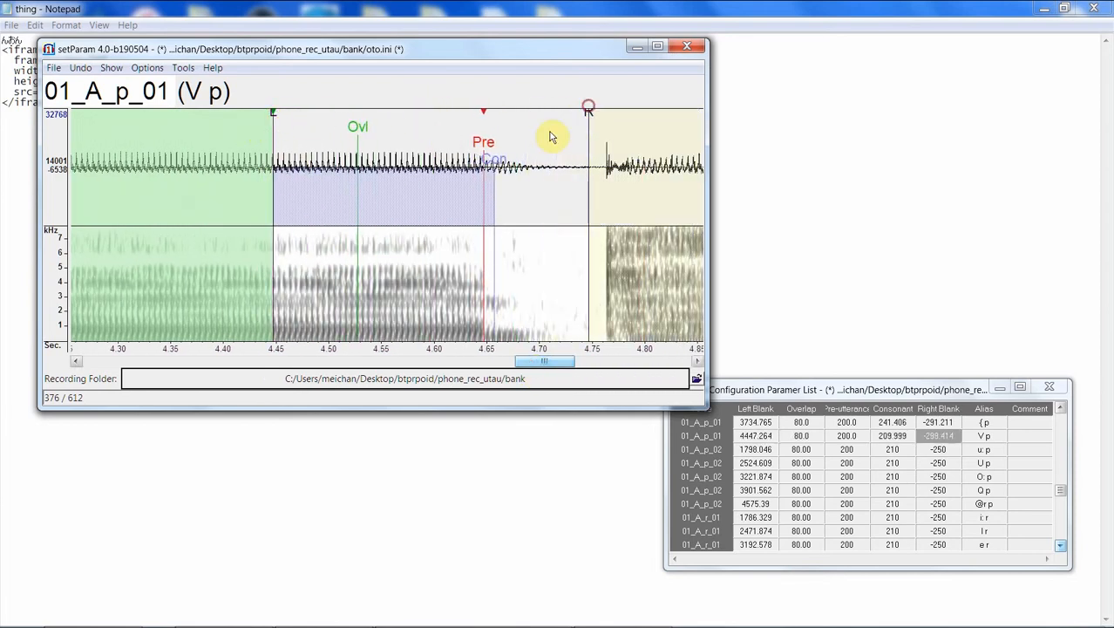
drag(495, 161, 535, 147)
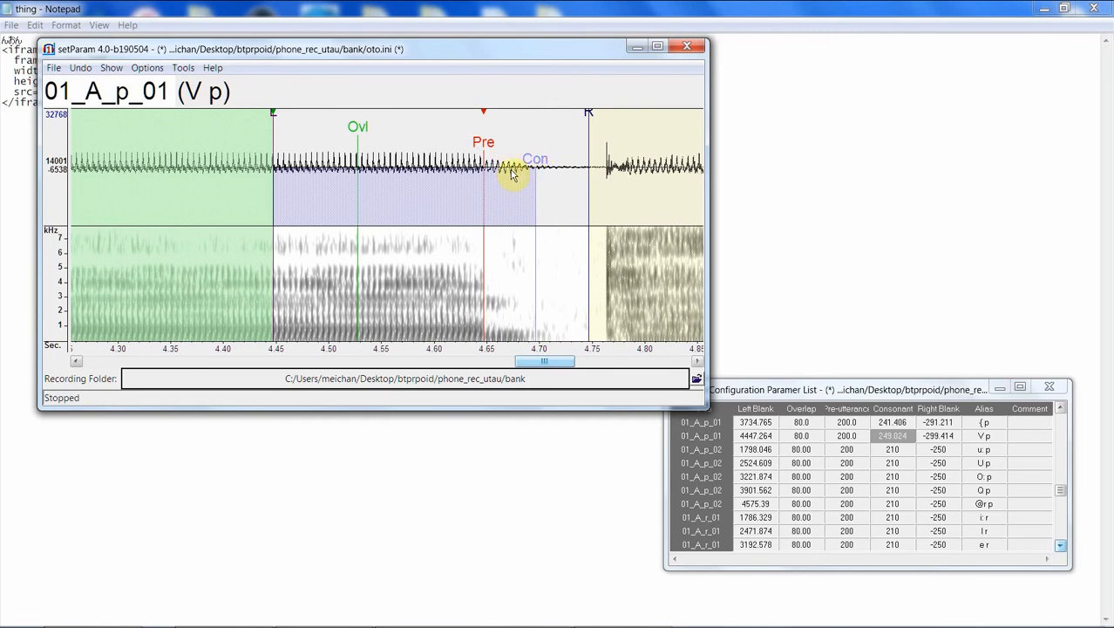
Step: Adjust the "u: p" entry of 01_A_p_02 to a left blank of about 1648, consonant about 242 and right blank about -295
key(Down)
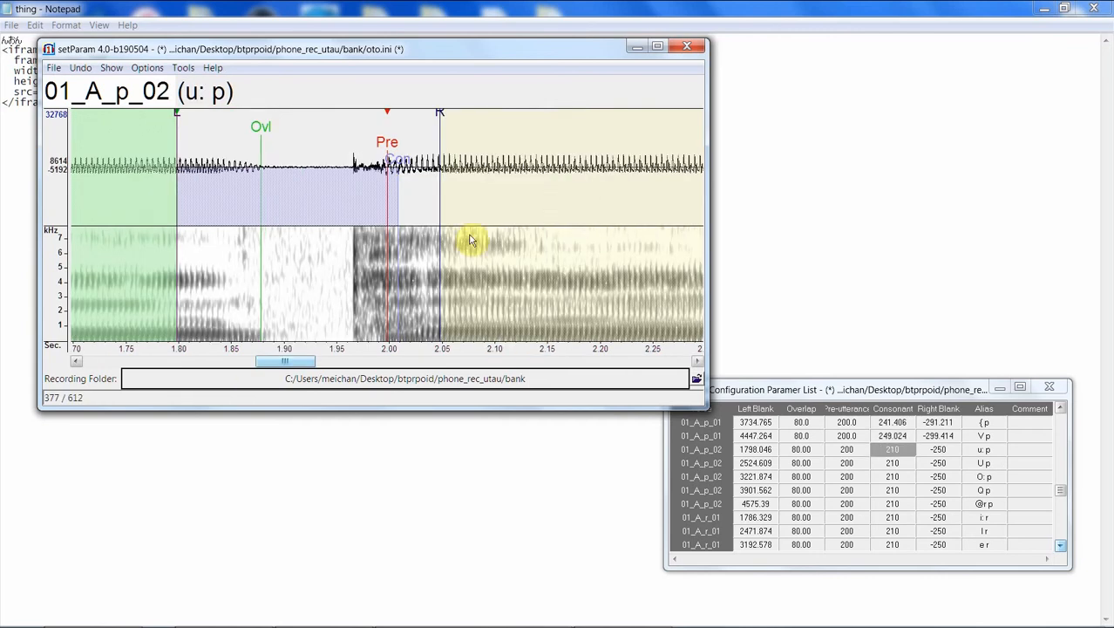
drag(287, 362, 266, 363)
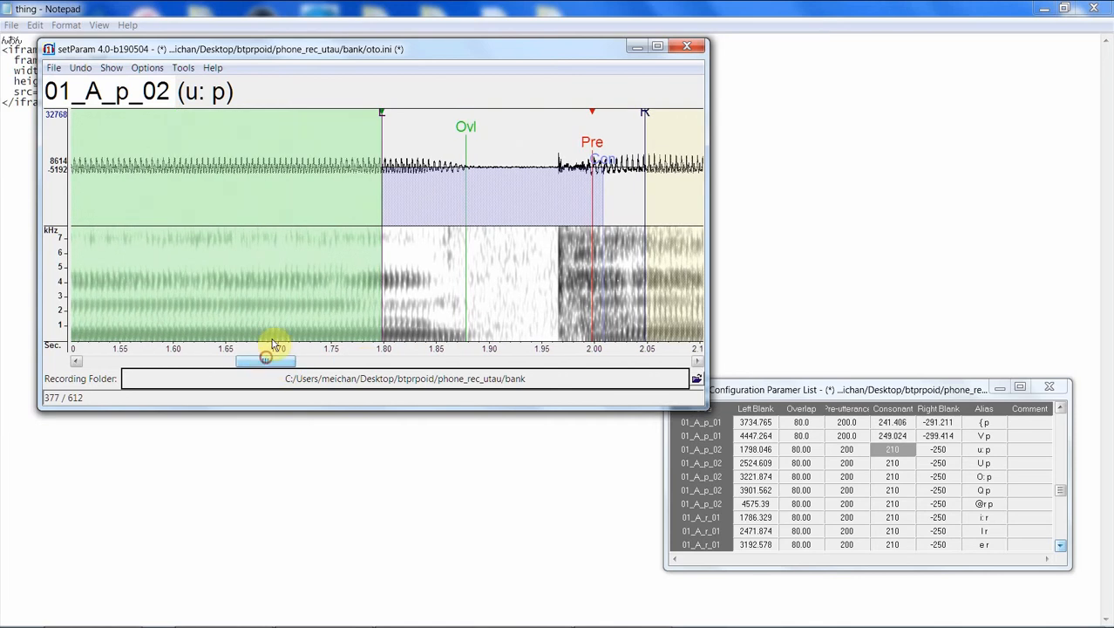
click(347, 116)
drag(381, 118, 224, 137)
mouse_move(487, 116)
mouse_down()
mouse_move(543, 117)
mouse_move(534, 126)
mouse_up()
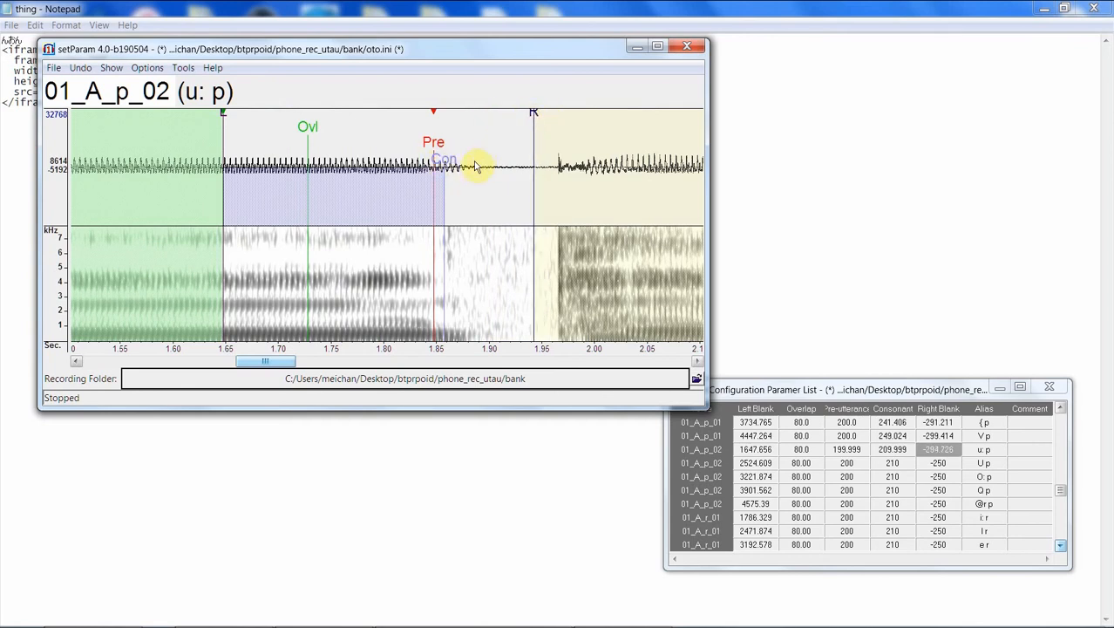
drag(446, 161, 478, 171)
Step: Adjust the "U p" entry of 01_A_p_02 to a left blank of about 2367, consonant about 253 and right blank about -318
key(Down)
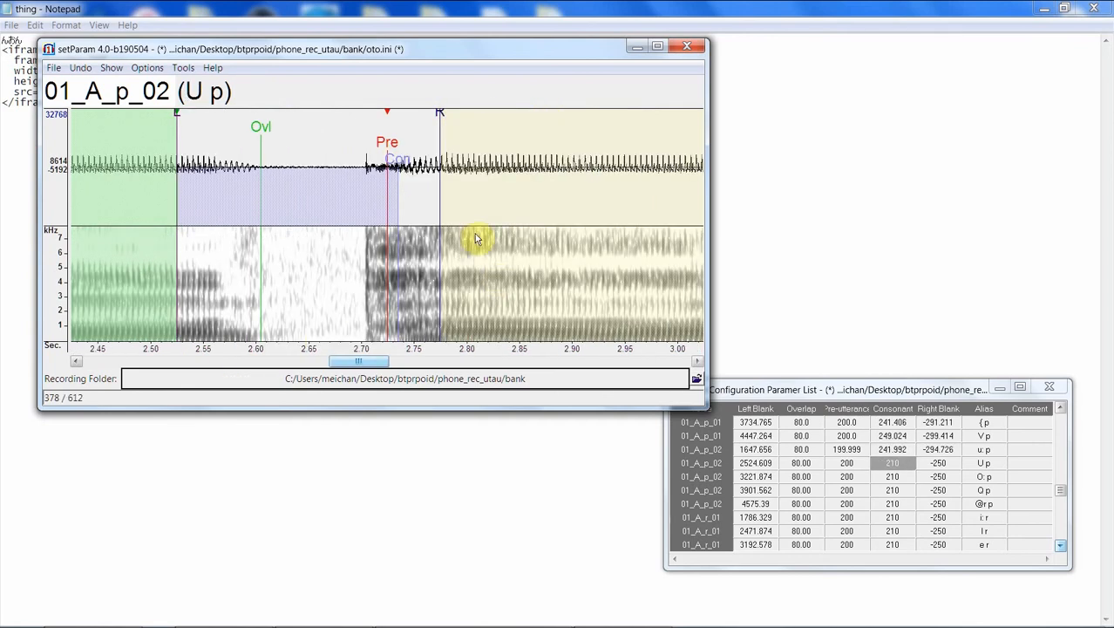
drag(358, 361, 340, 361)
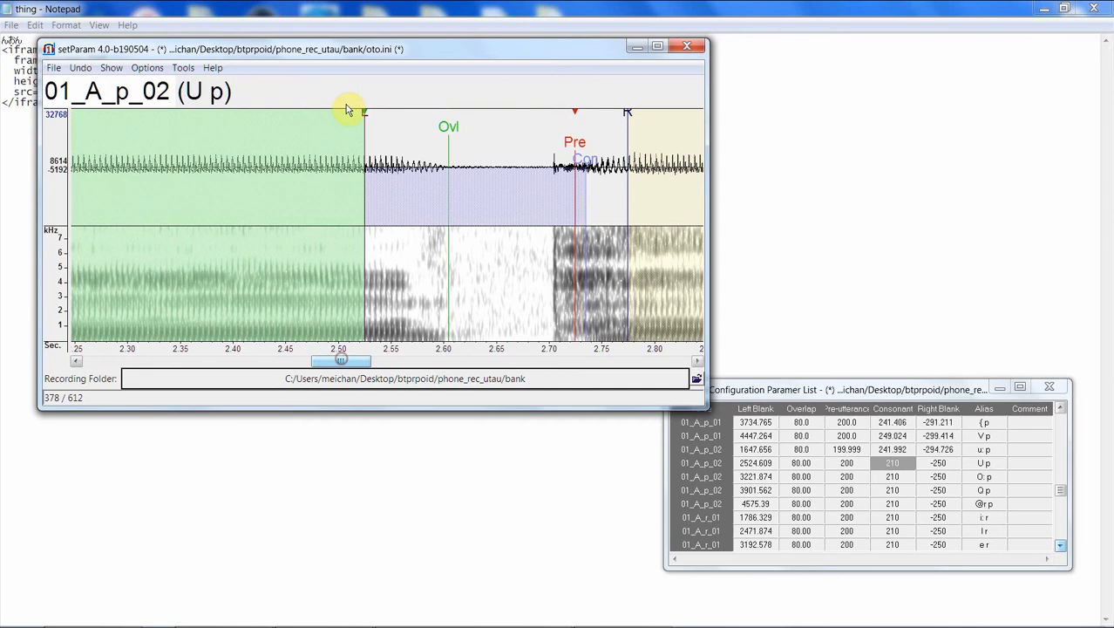
drag(365, 116, 199, 173)
drag(463, 113, 533, 114)
drag(420, 159, 466, 174)
Step: Adjust the "O: p" entry of 01_A_p_02 to a left blank of about 3110, consonant about 253 and right blank about -312
key(Down)
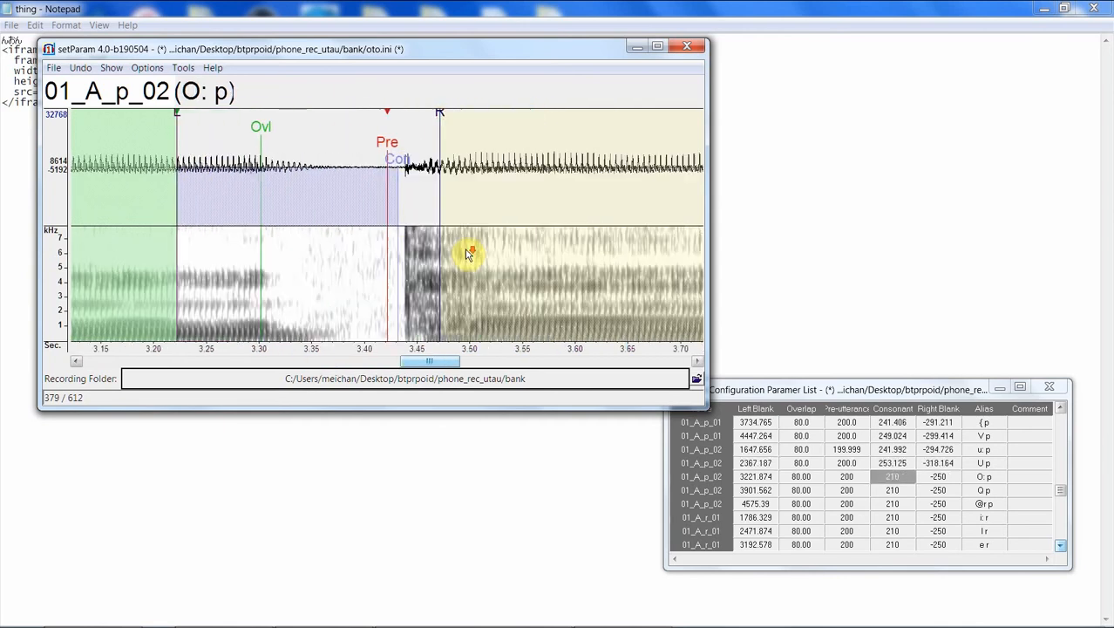
drag(411, 365, 403, 365)
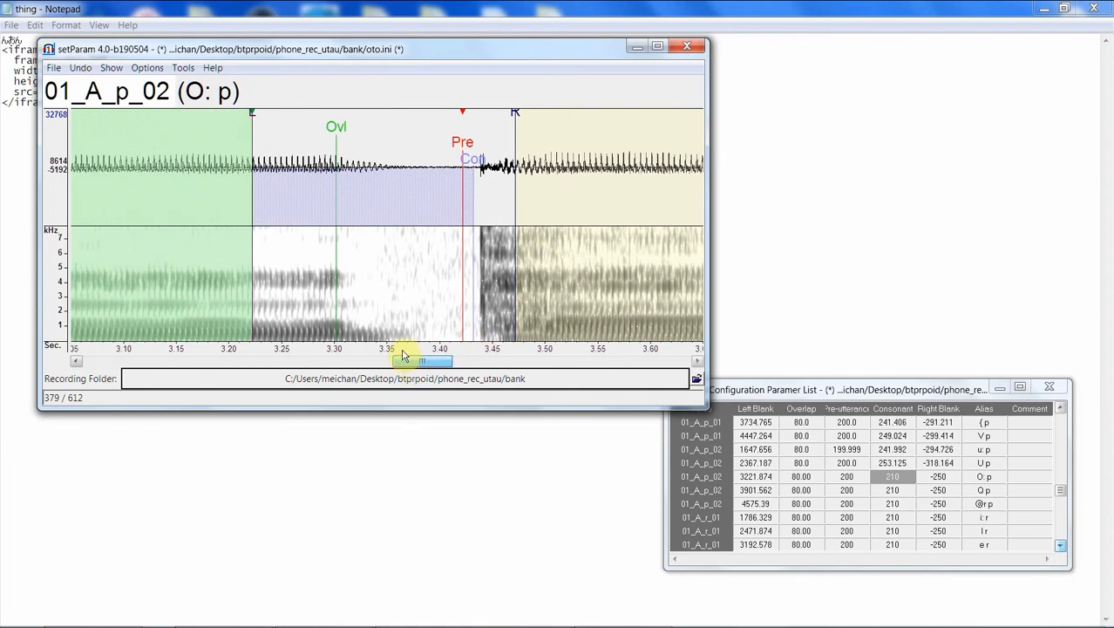
drag(256, 119, 135, 133)
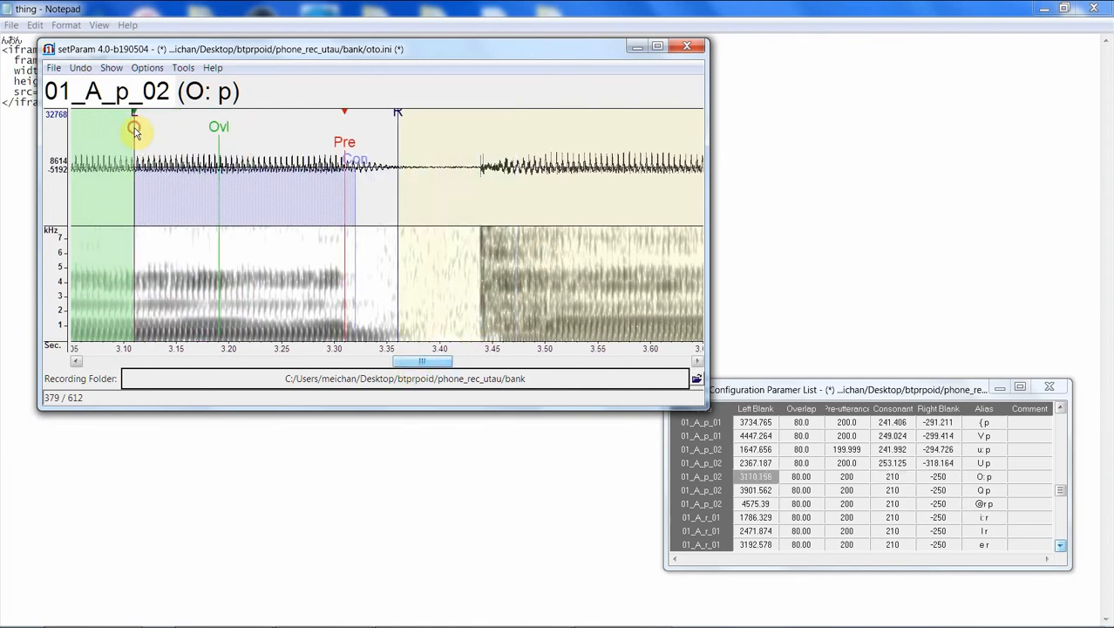
drag(399, 113, 462, 113)
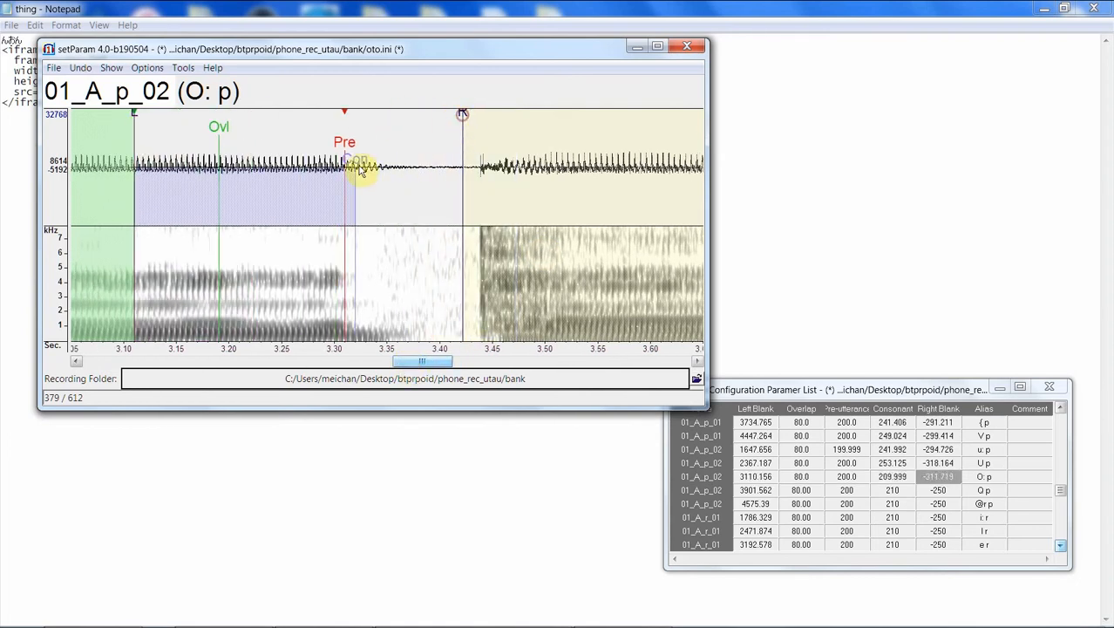
drag(366, 167, 401, 160)
Step: Adjust the "Q p" entry of 01_A_p_02 to a left blank of about 3799, consonant about 238 and right blank about -295
key(Down)
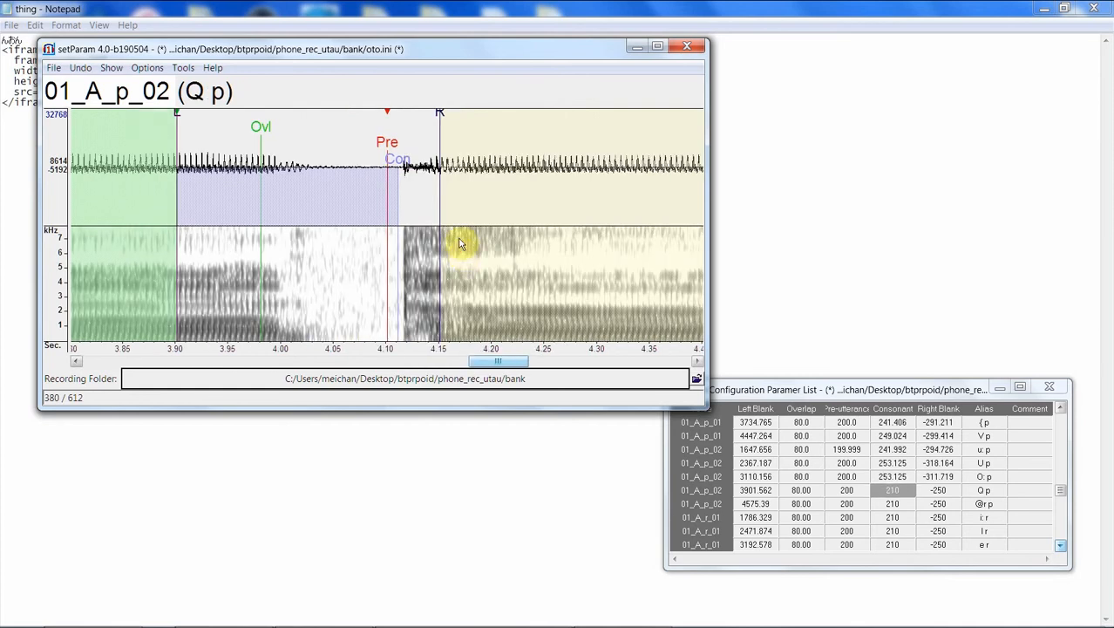
drag(491, 368, 477, 367)
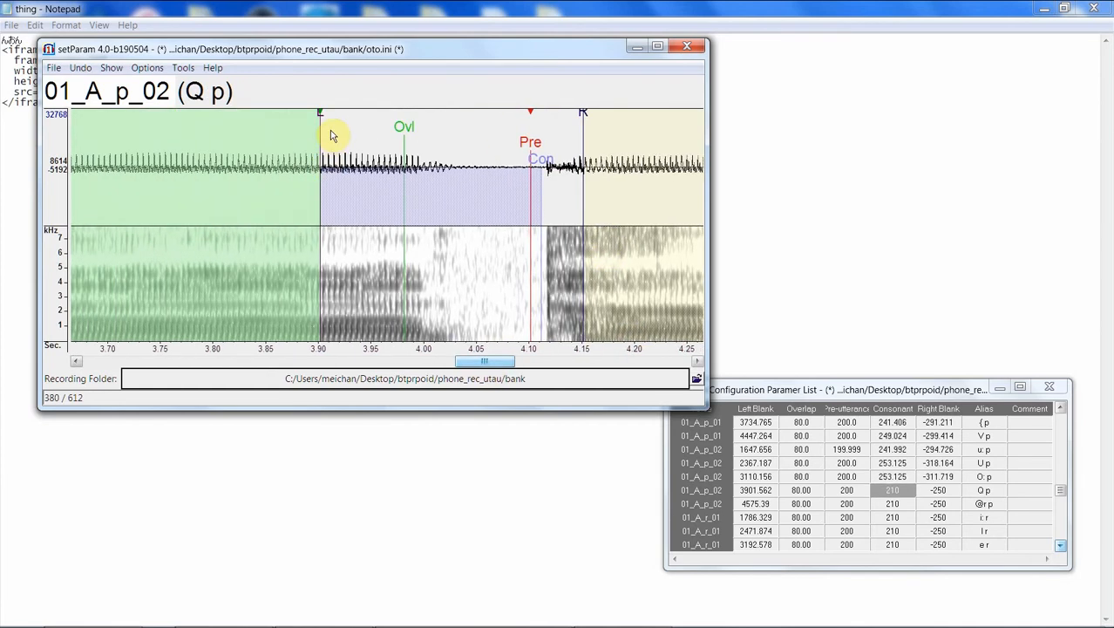
drag(320, 116, 212, 146)
drag(476, 115, 523, 115)
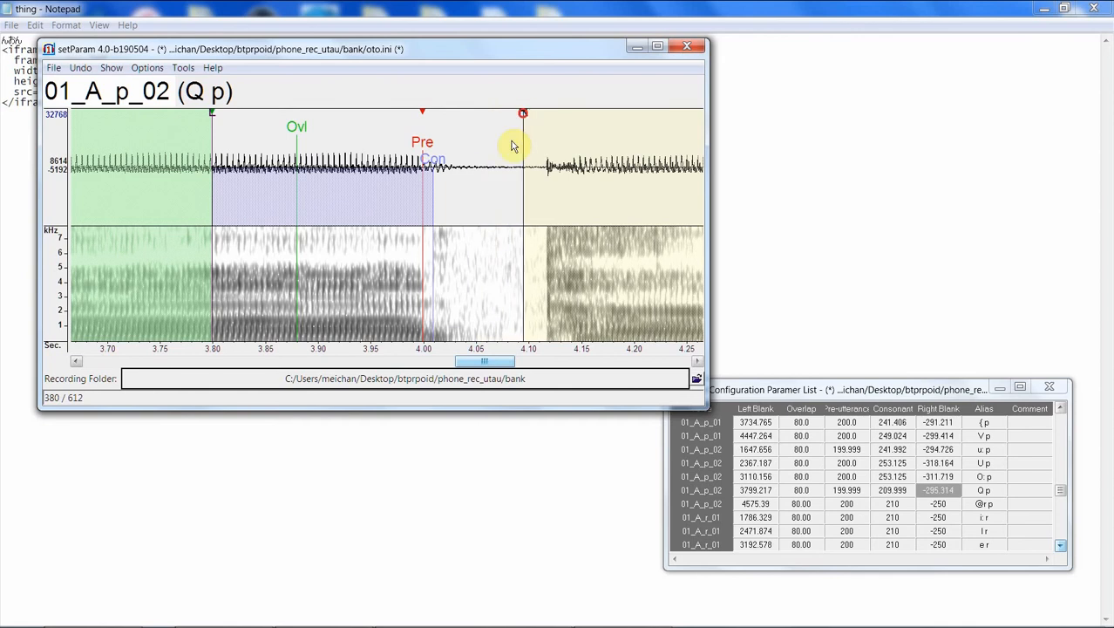
mouse_move(438, 164)
mouse_down()
mouse_move(476, 163)
mouse_move(464, 164)
mouse_up()
Step: Adjust the "@r p" entry of 01_A_p_02 to a left blank of about 4506, consonant about 237 and right blank about -294
key(Down)
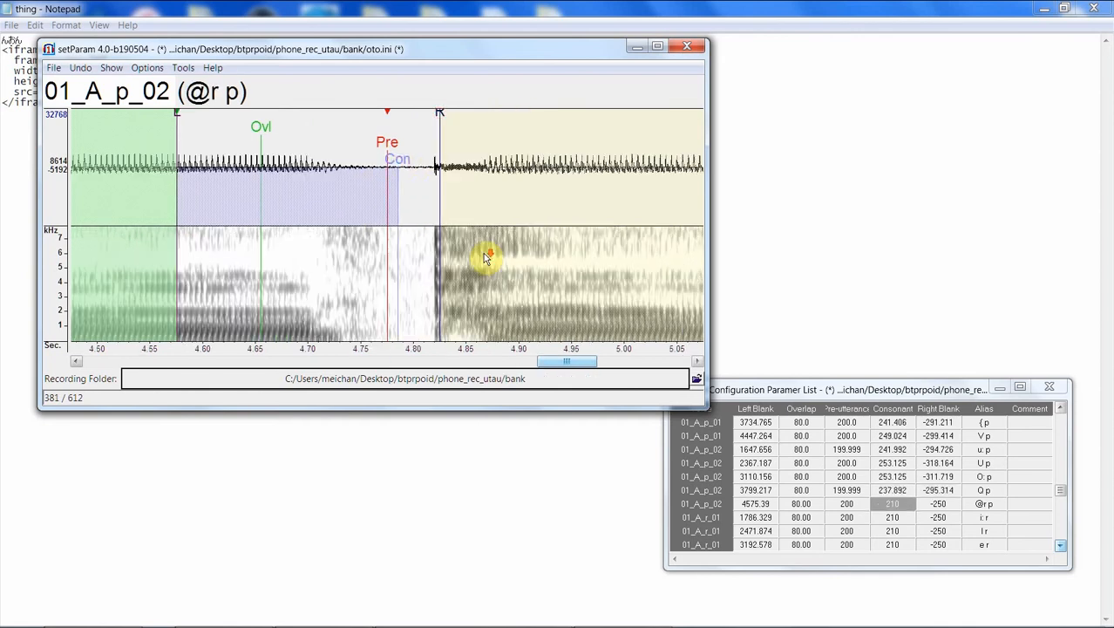
drag(547, 361, 539, 361)
drag(262, 120, 194, 122)
drag(454, 117, 504, 114)
drag(423, 159, 442, 166)
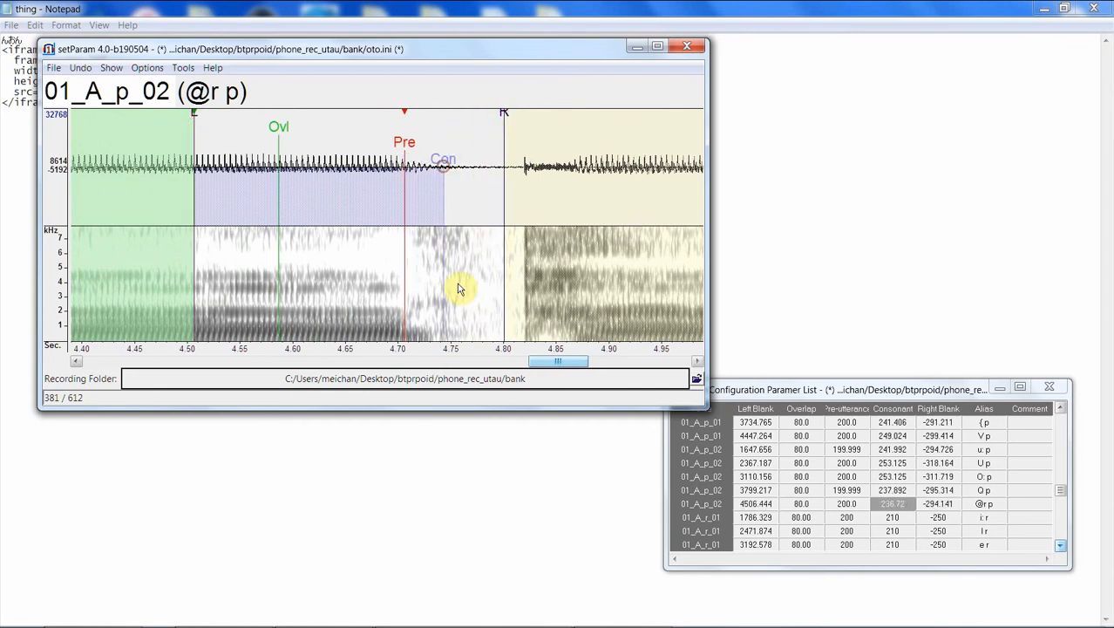
Step: Adjust the "i: r" entry of 01_A_r_01 to a left blank of about 1671, consonant about 248 and right blank about -339
scroll(462, 288, down, 1)
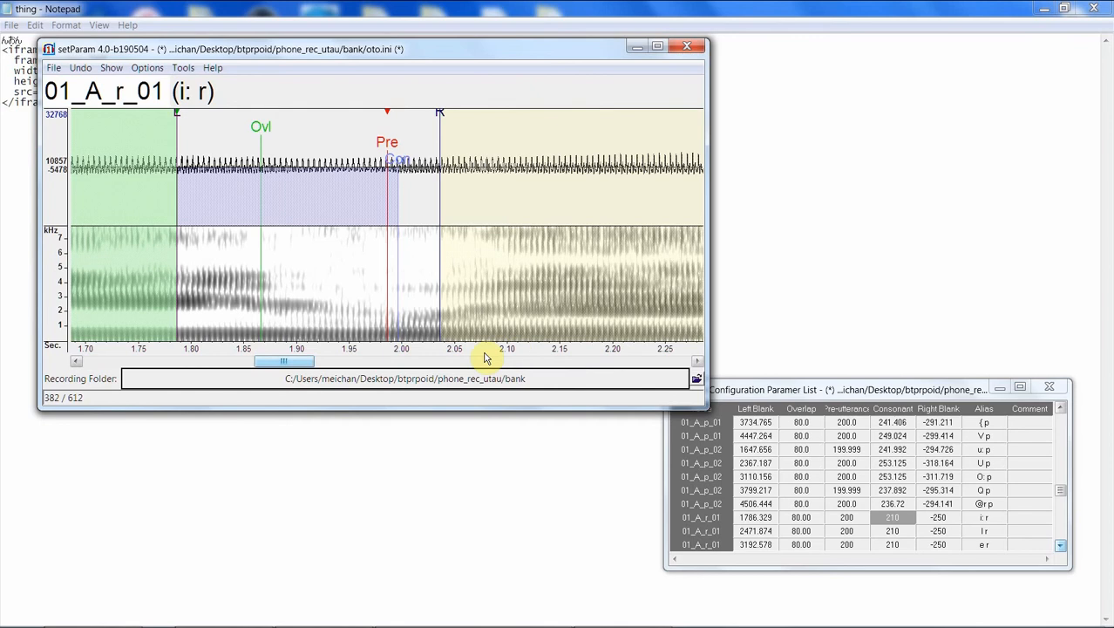
drag(300, 364, 291, 366)
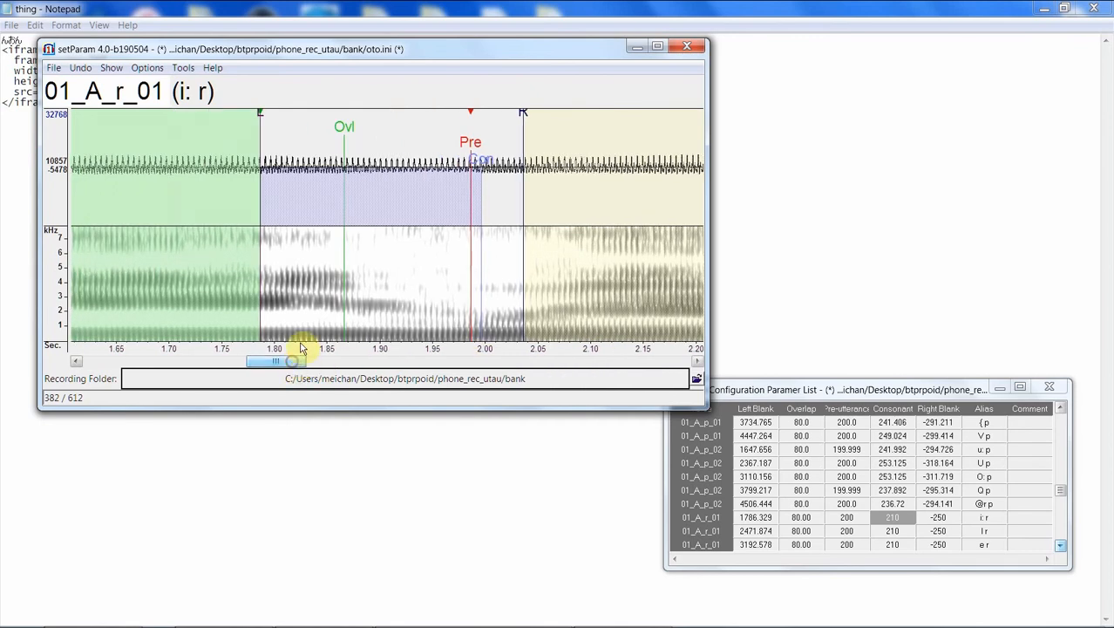
mouse_move(260, 115)
mouse_down()
mouse_move(144, 132)
mouse_move(138, 115)
mouse_up()
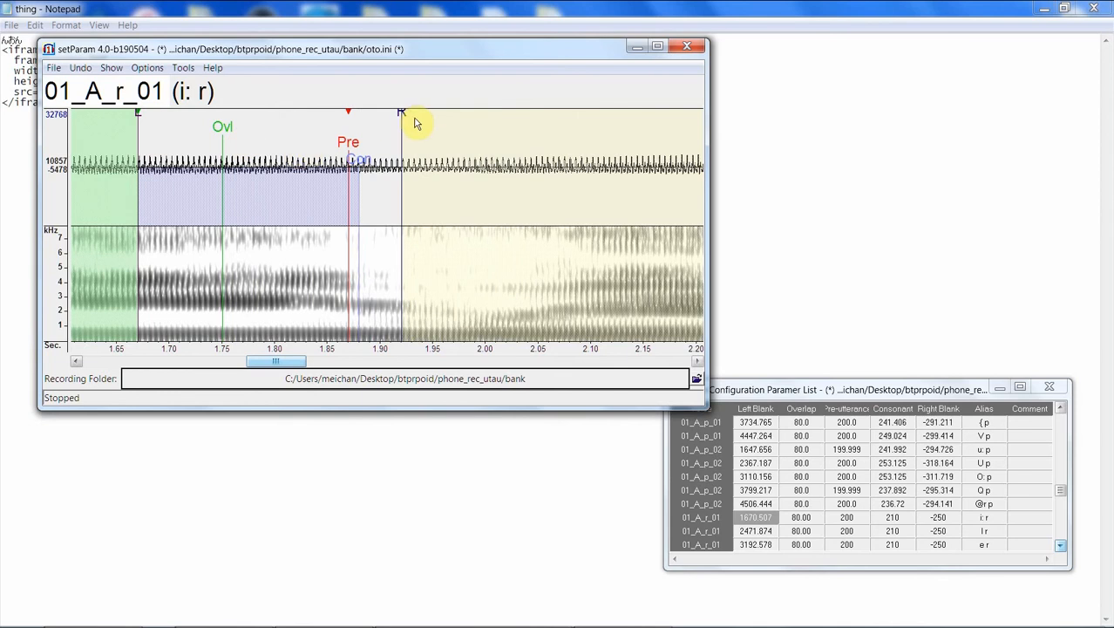
mouse_move(403, 112)
mouse_down()
mouse_move(496, 114)
mouse_move(485, 114)
mouse_up()
mouse_move(355, 175)
mouse_down()
mouse_move(397, 160)
mouse_move(399, 144)
mouse_up()
click(447, 191)
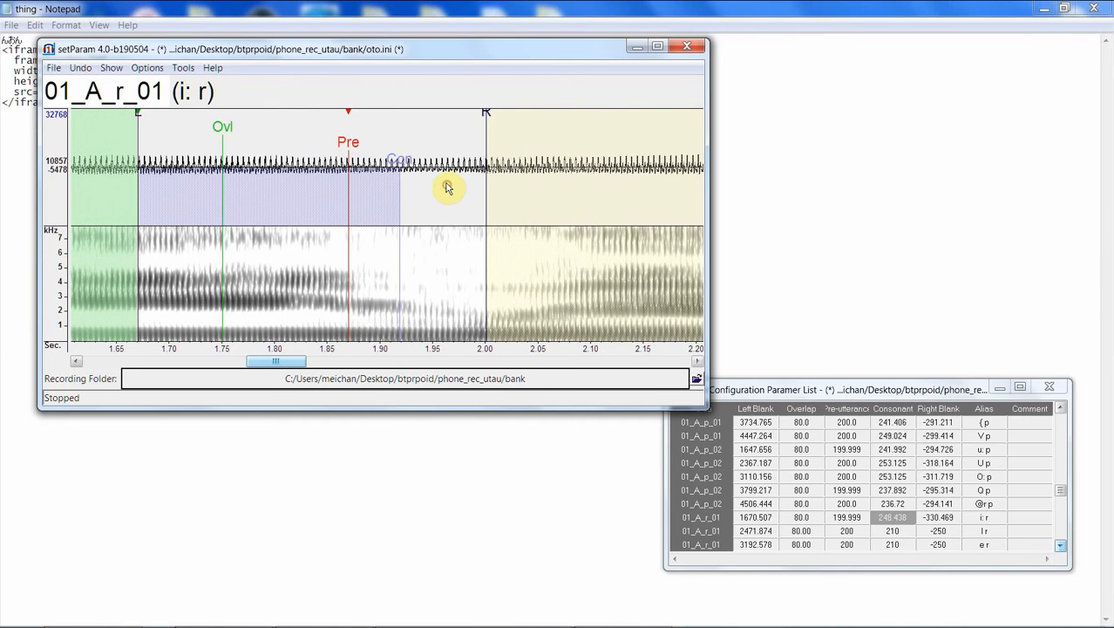
drag(488, 115, 496, 113)
click(437, 195)
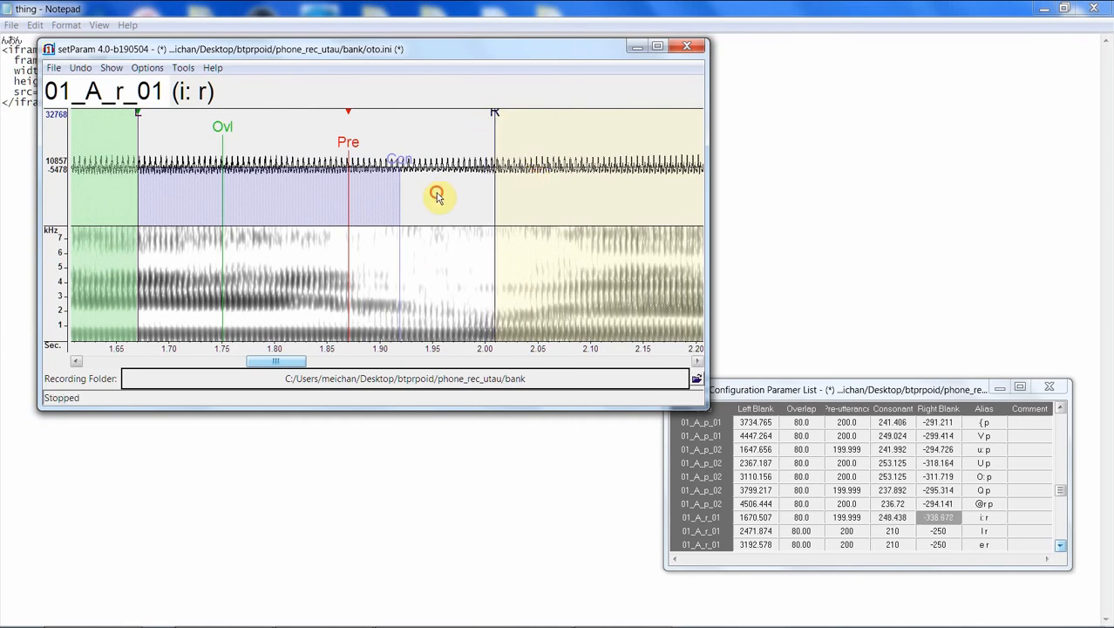
Step: Adjust the "I r" entry of 01_A_r_01 to a left blank of about 2347, consonant about 262 and right blank about -366
key(Down)
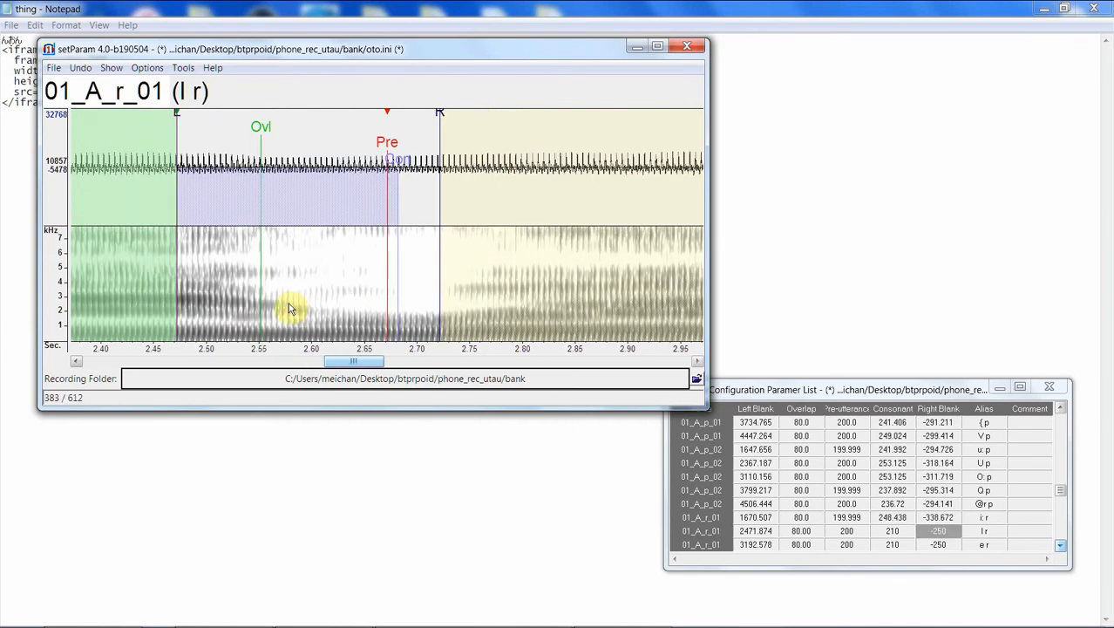
drag(350, 360, 341, 360)
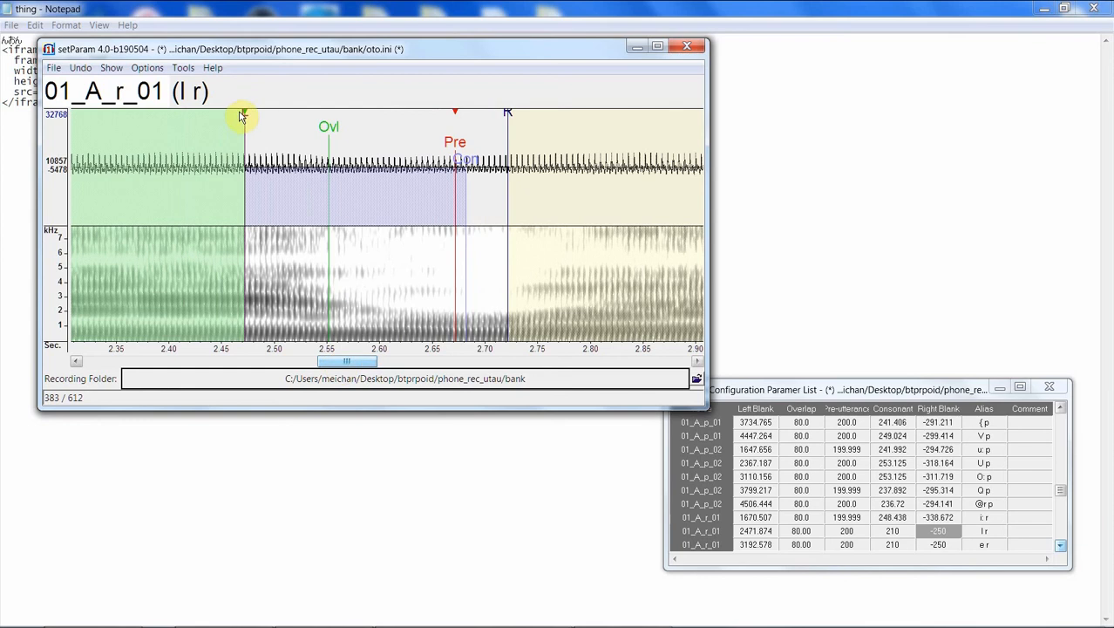
mouse_move(242, 116)
mouse_down()
mouse_move(135, 116)
mouse_move(113, 146)
mouse_up()
click(194, 161)
drag(378, 113, 499, 114)
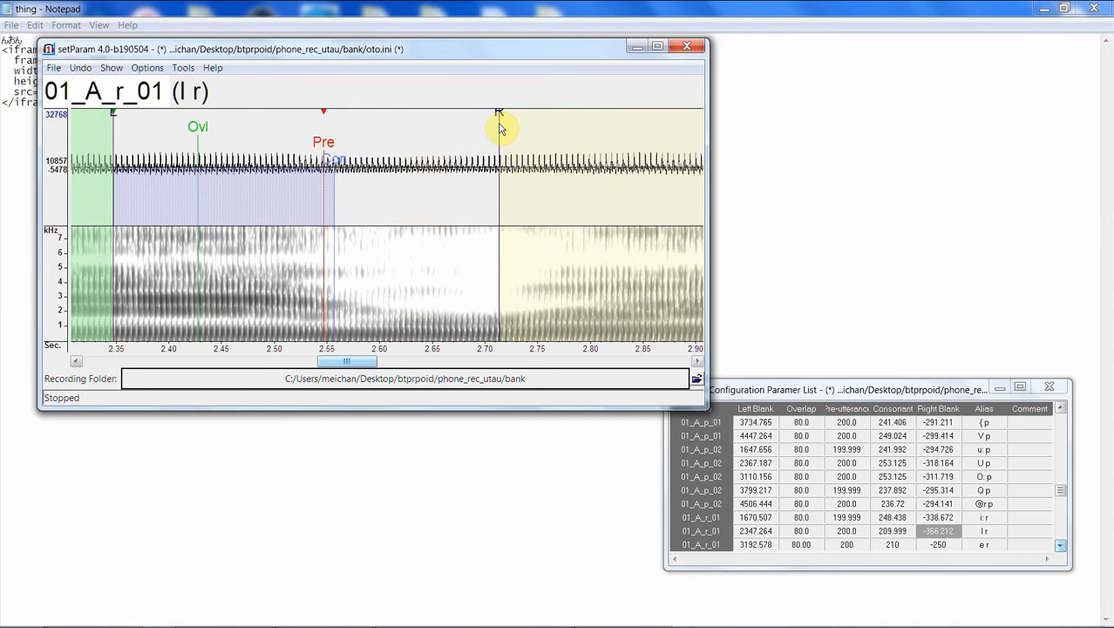
mouse_move(364, 164)
mouse_down()
mouse_move(429, 170)
mouse_move(367, 196)
mouse_up()
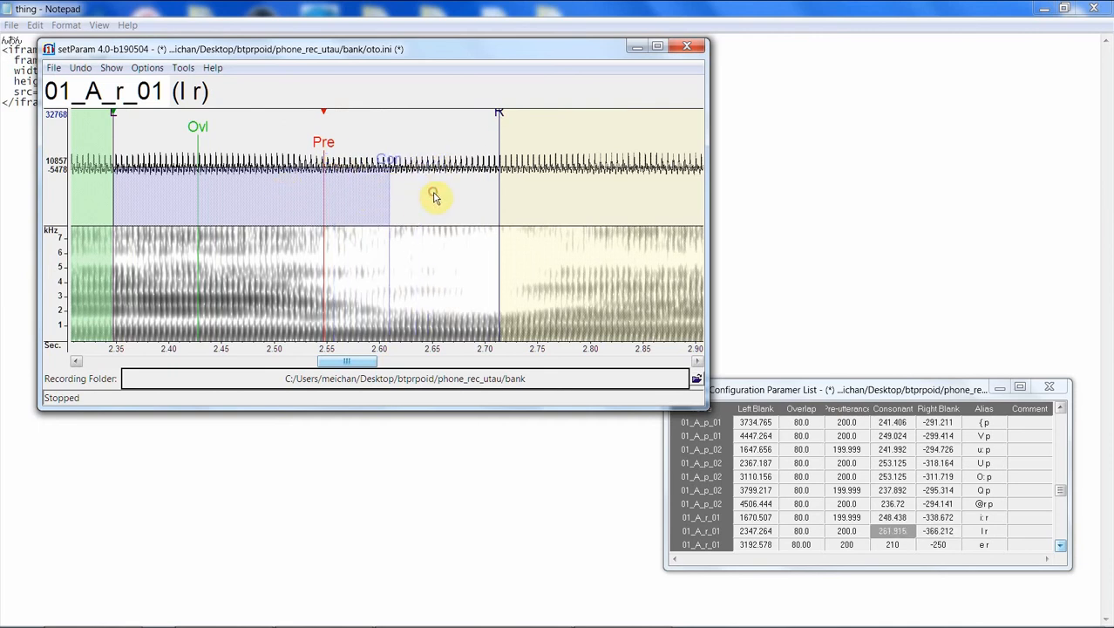
Step: Adjust the "e r" entry of 01_A_r_01 to a left blank of about 3066, consonant about 242 and right blank about -324
key(Down)
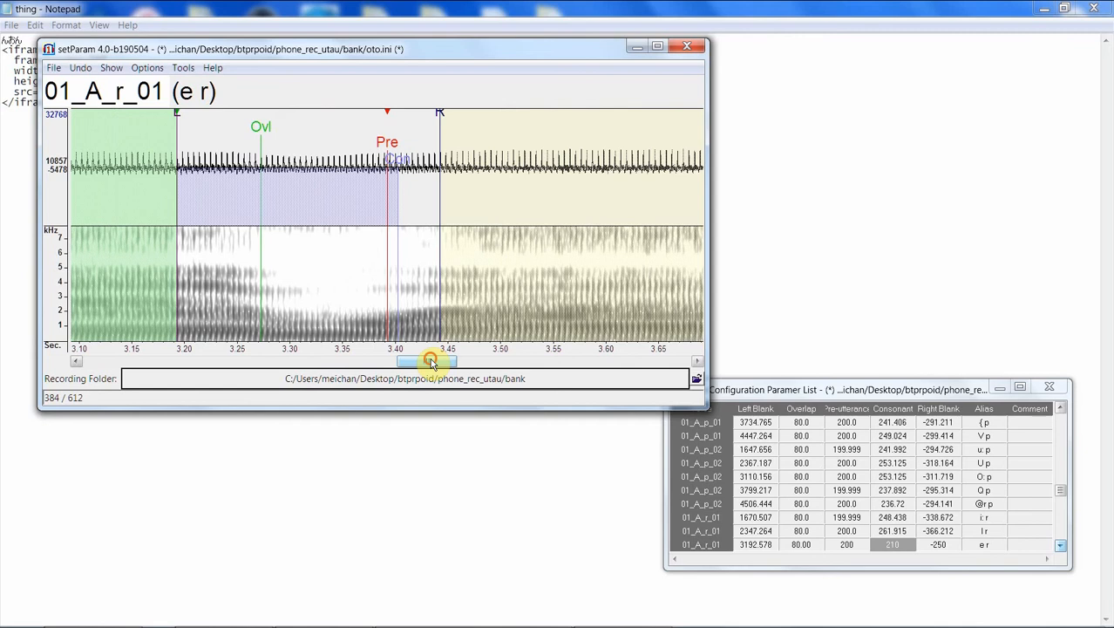
drag(430, 362, 420, 362)
mouse_move(281, 113)
mouse_down()
mouse_move(182, 144)
mouse_move(145, 181)
mouse_up()
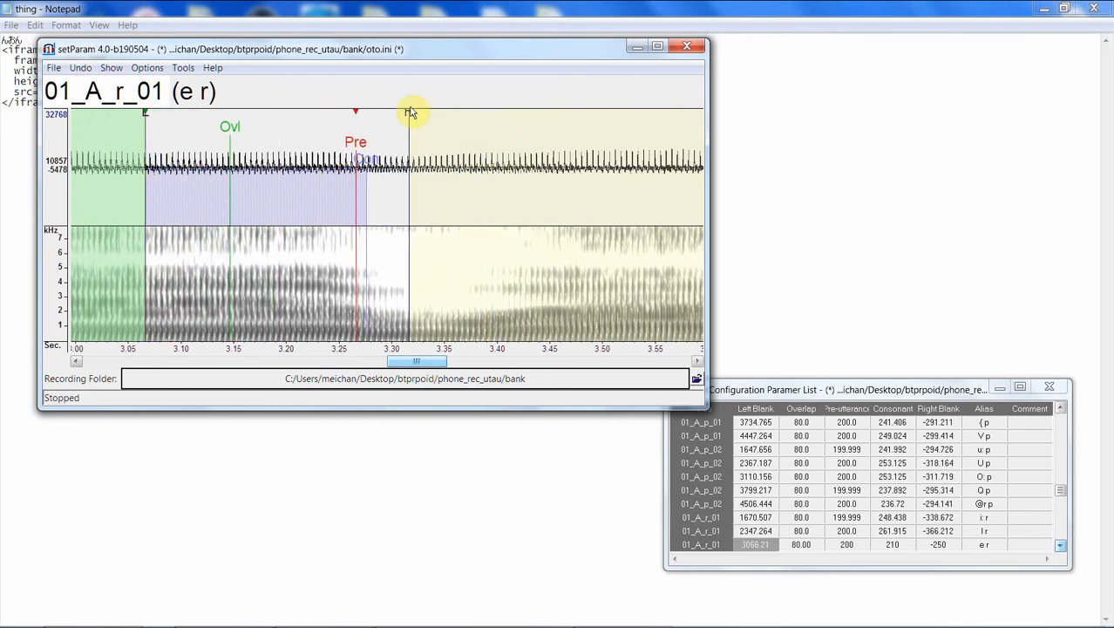
drag(409, 113, 473, 116)
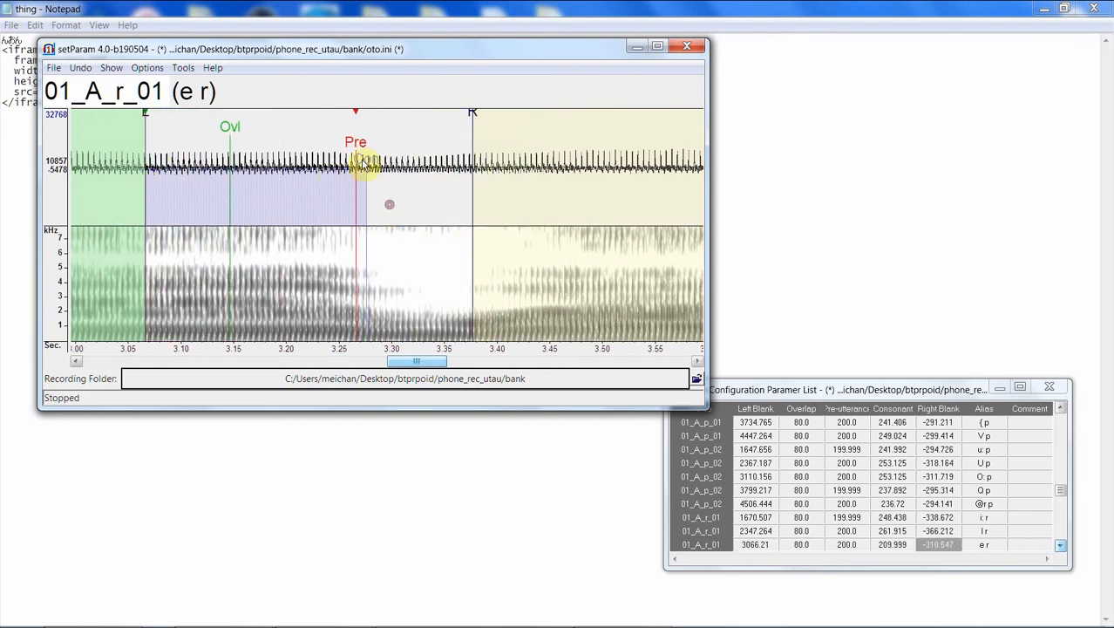
drag(361, 161, 400, 161)
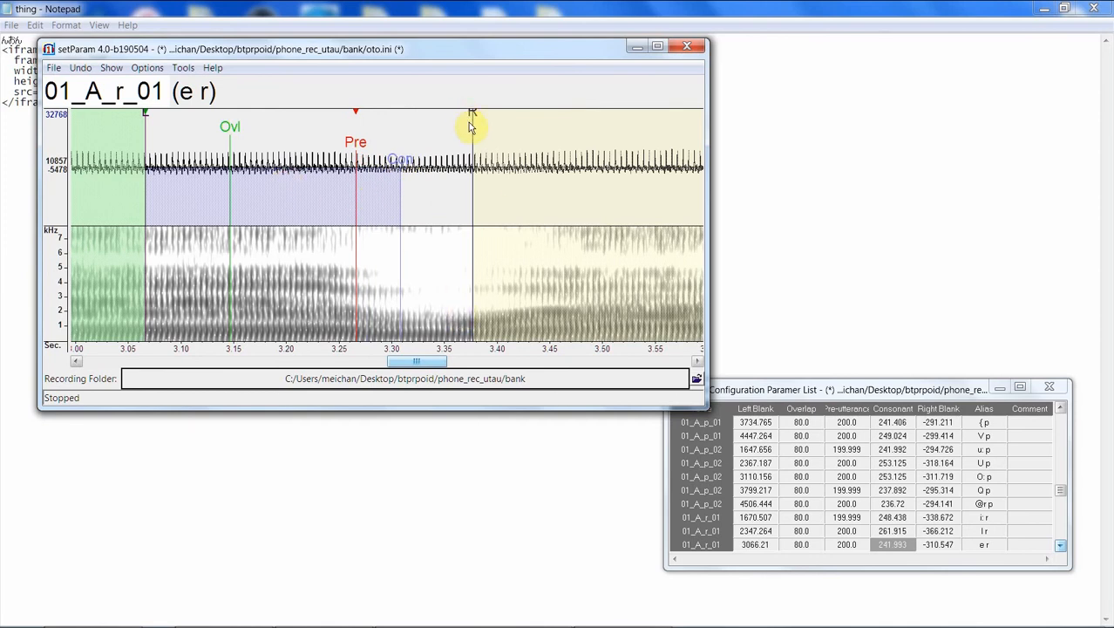
drag(469, 122, 487, 114)
click(498, 138)
Step: Adjust the "{ r" entry of 01_A_r_01 to a left blank of about 3796, consonant about 240 and right blank about -324
scroll(501, 264, down, 1)
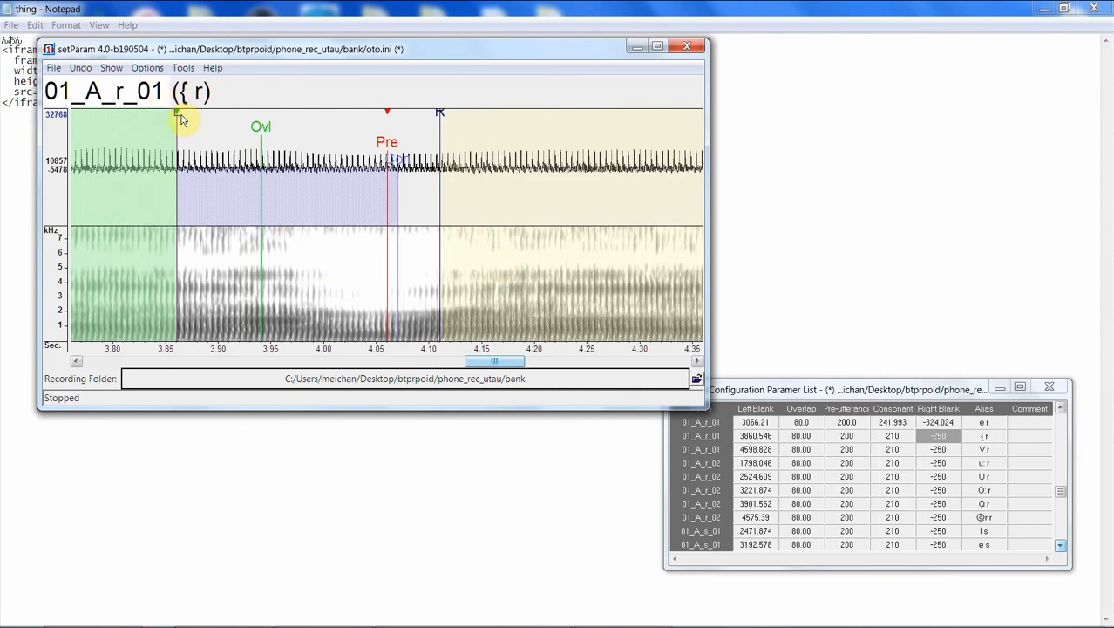
mouse_move(178, 117)
mouse_down()
mouse_move(121, 126)
mouse_move(109, 139)
mouse_up()
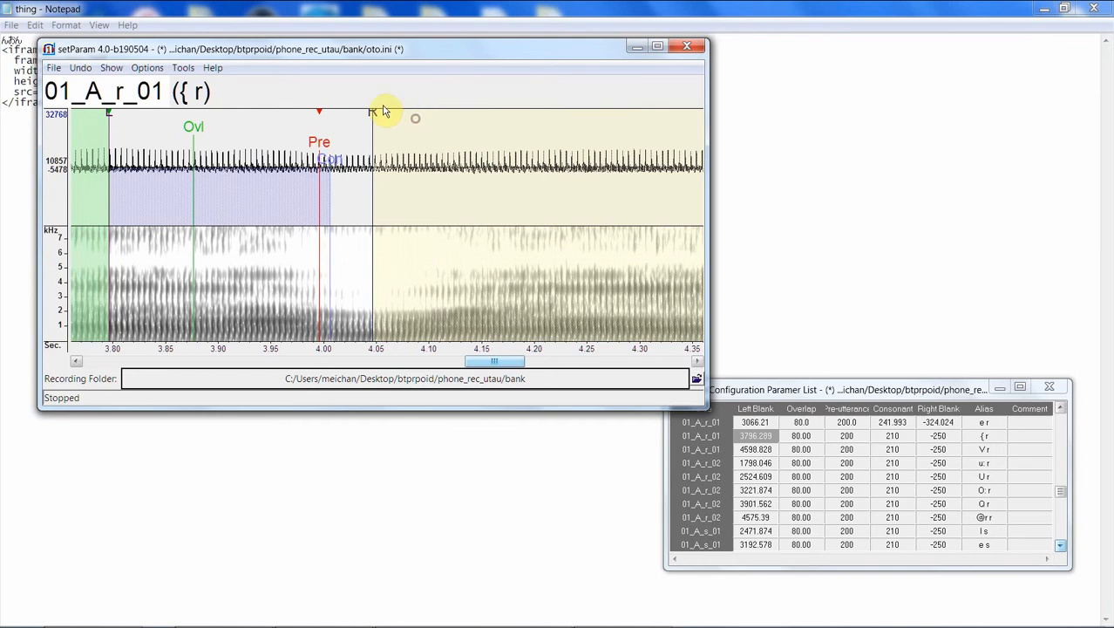
drag(373, 114, 431, 114)
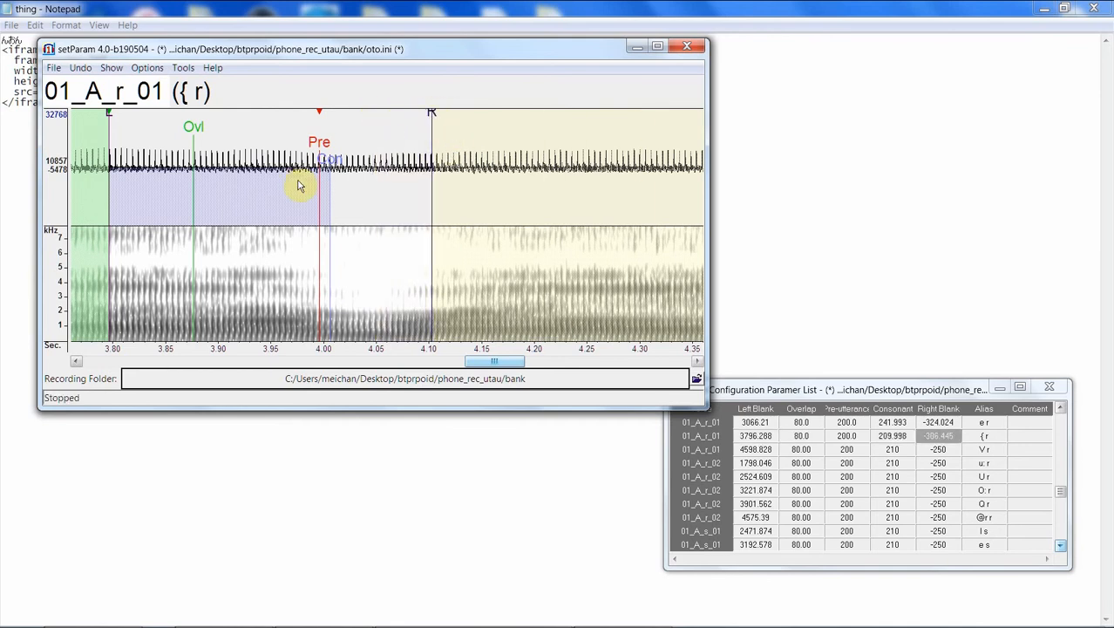
drag(334, 158, 351, 155)
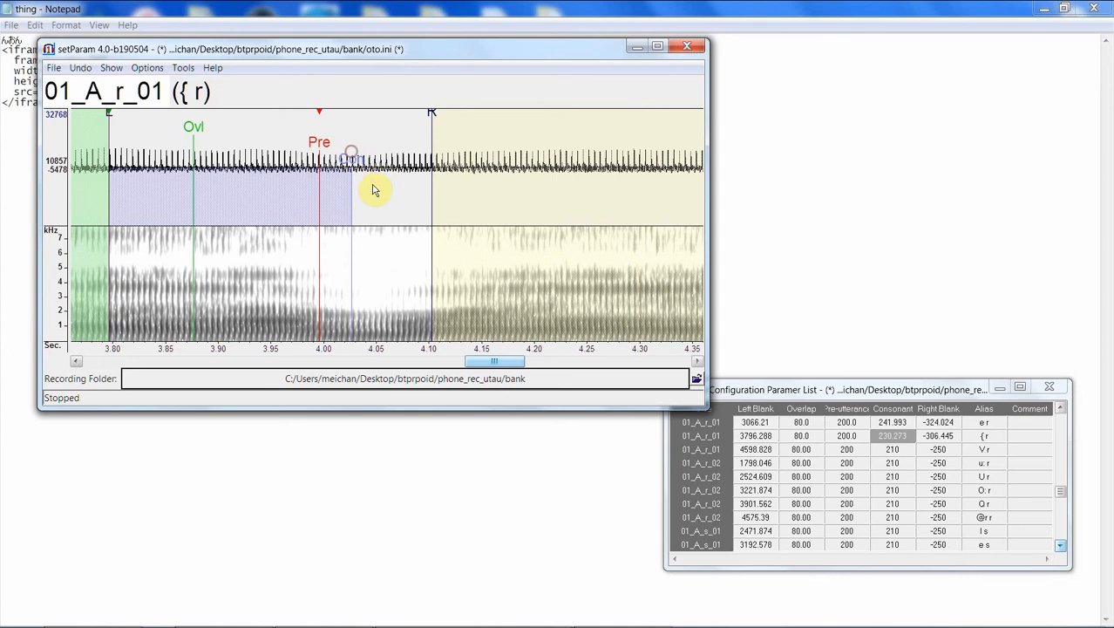
drag(427, 116, 450, 113)
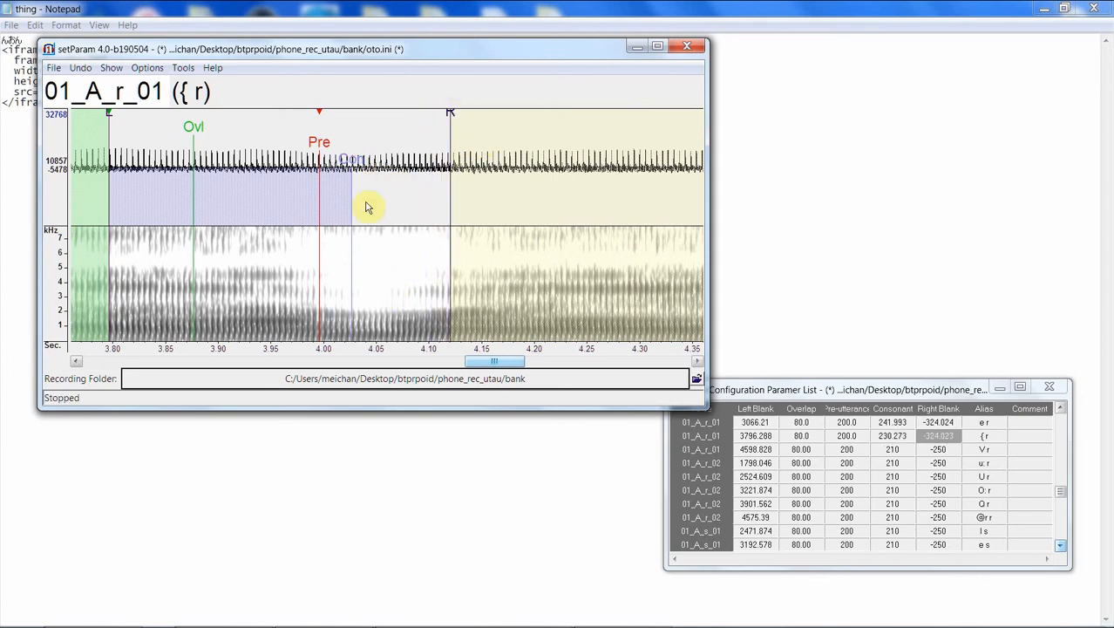
drag(360, 167, 363, 168)
Step: Adjust the "V r" entry of 01_A_r_01 to a left blank of about 4489, consonant about 276 and right blank about -341
scroll(409, 271, down, 1)
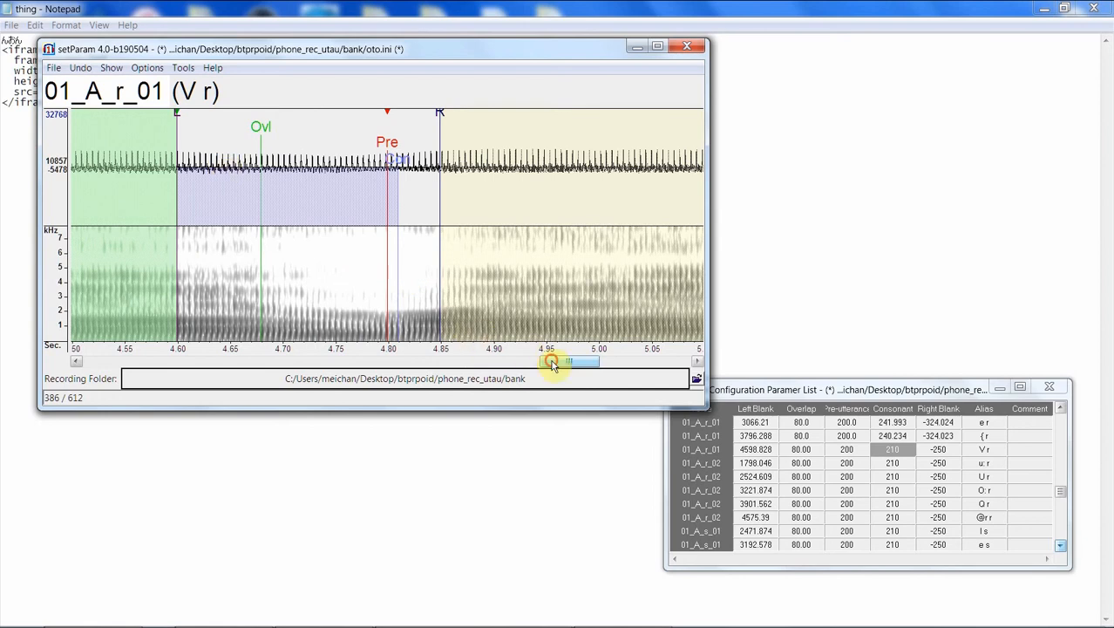
drag(552, 360, 536, 365)
drag(349, 116, 228, 116)
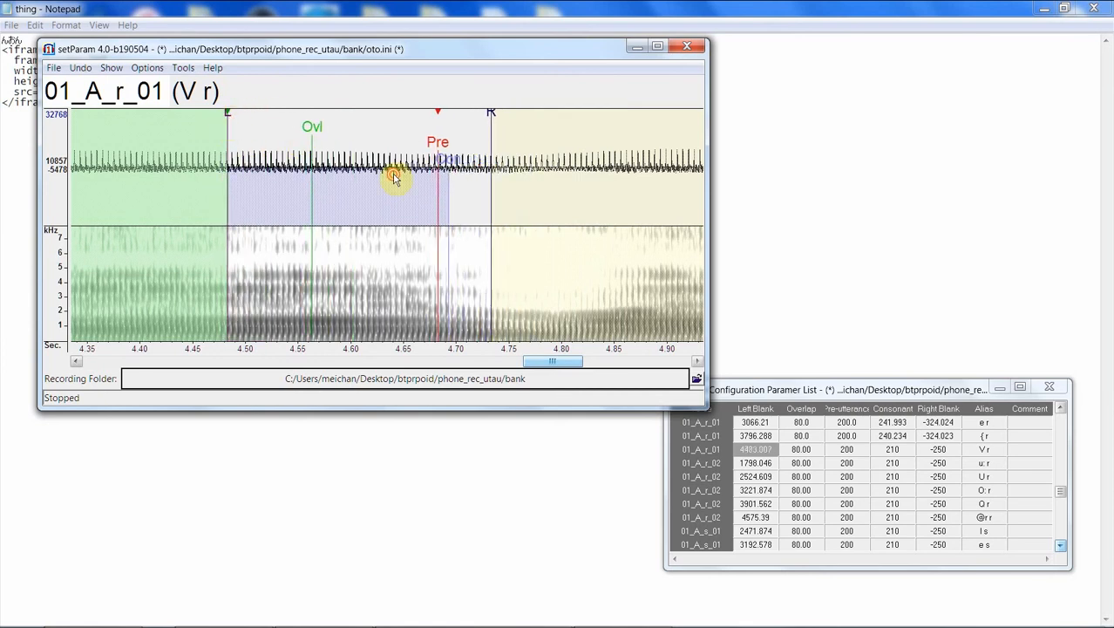
drag(493, 114, 586, 131)
drag(448, 159, 519, 158)
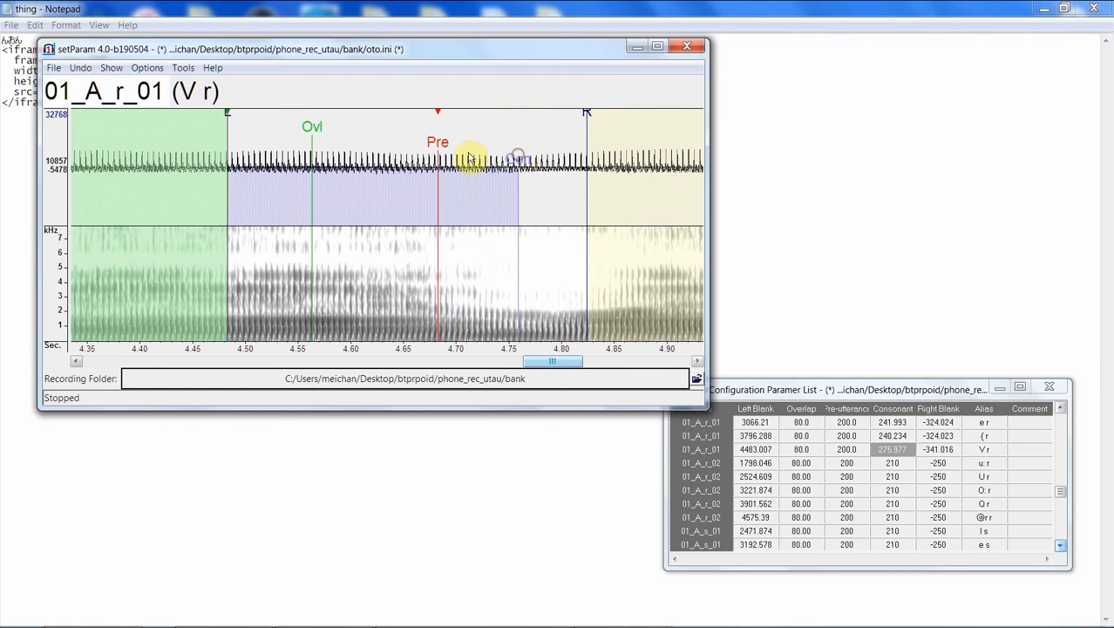
drag(430, 153, 445, 143)
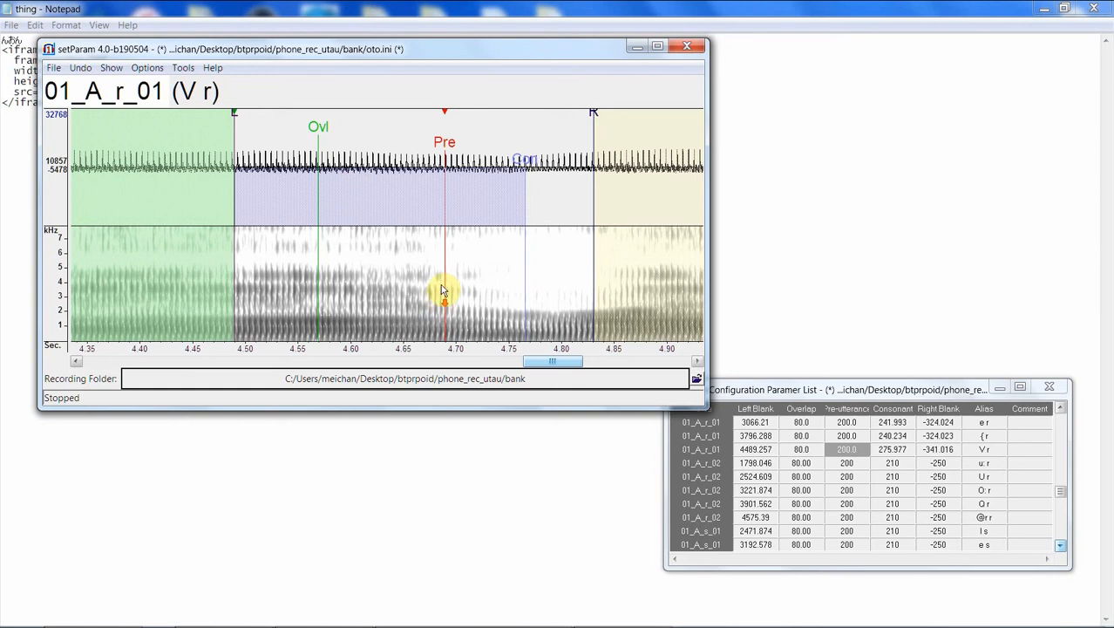
Step: Adjust the "u: r" entry of 01_A_r_02 to a left blank of about 1706, consonant about 243 and right blank about -331
key(Down)
drag(297, 362, 280, 338)
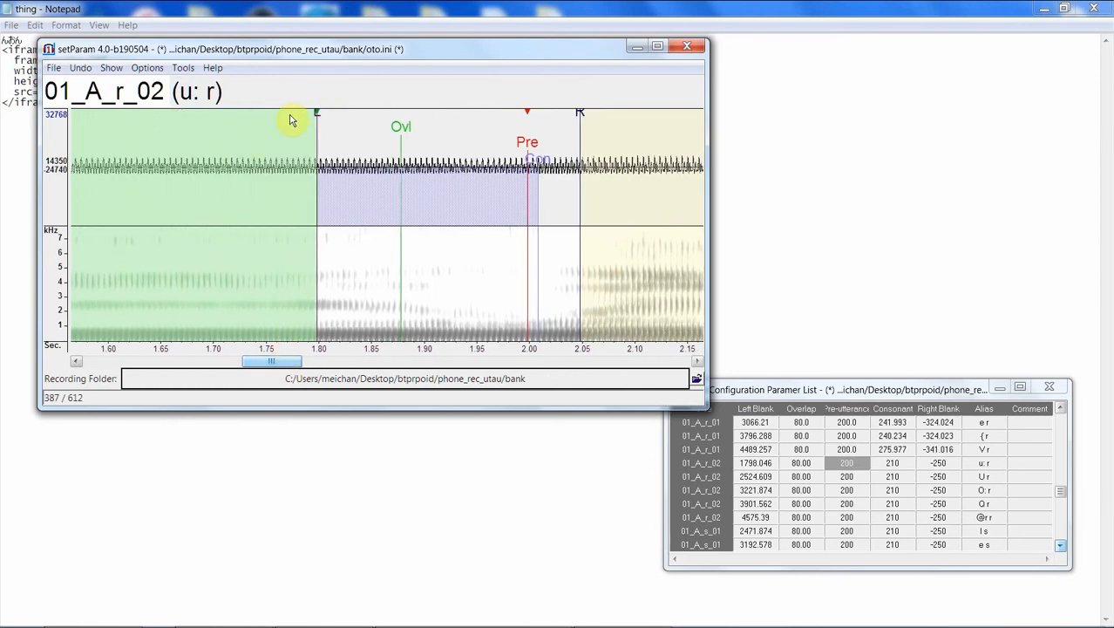
mouse_move(324, 119)
mouse_down()
mouse_move(262, 117)
mouse_move(221, 139)
mouse_up()
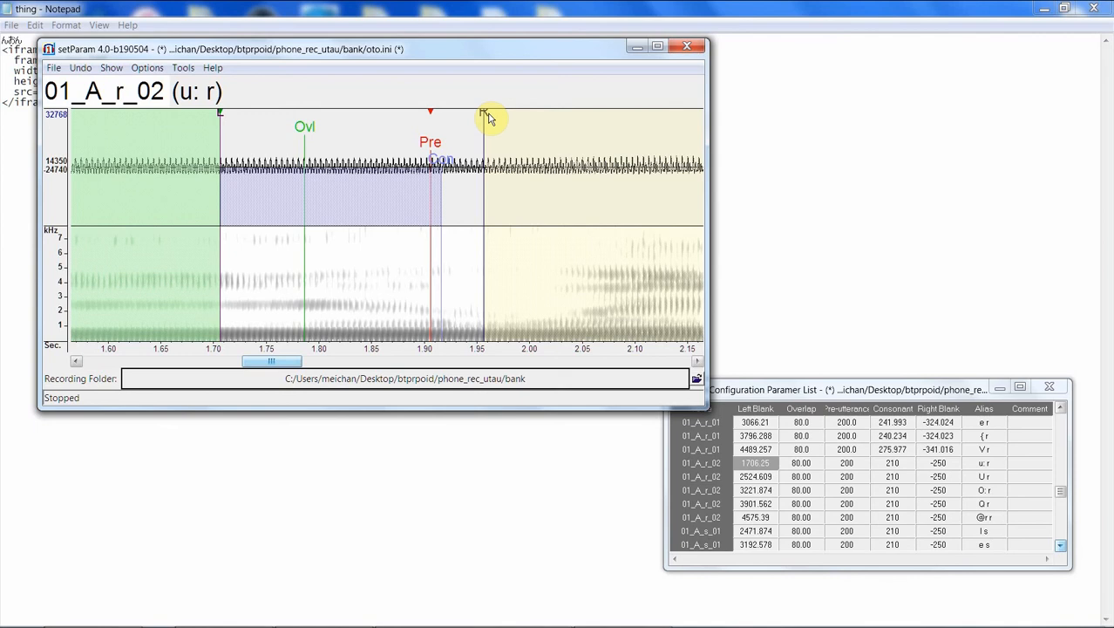
drag(489, 117, 561, 113)
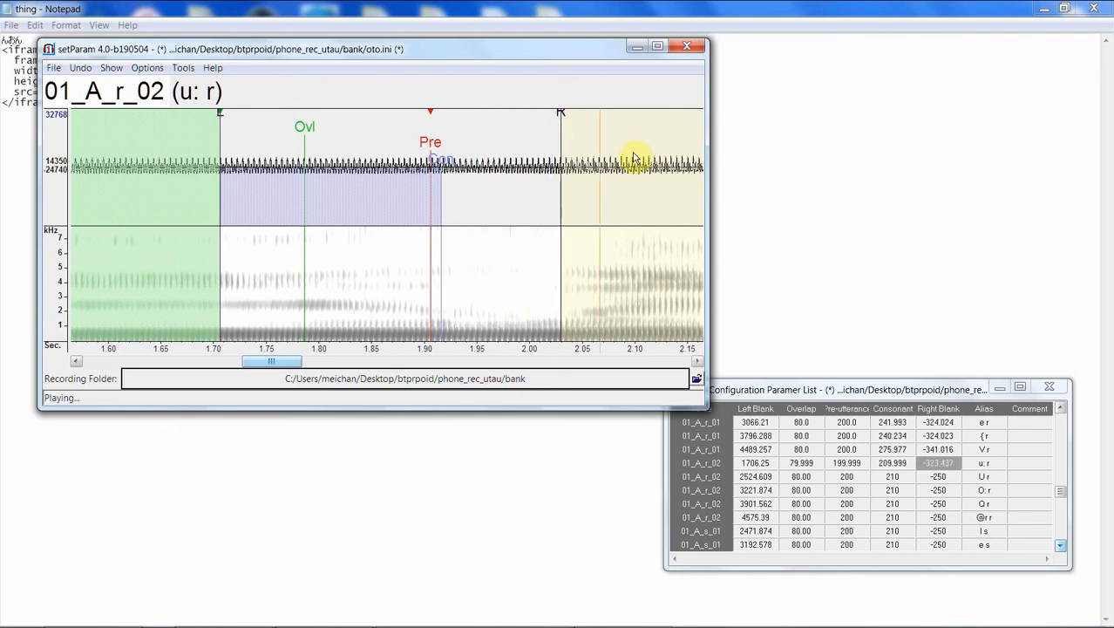
click(634, 153)
click(484, 158)
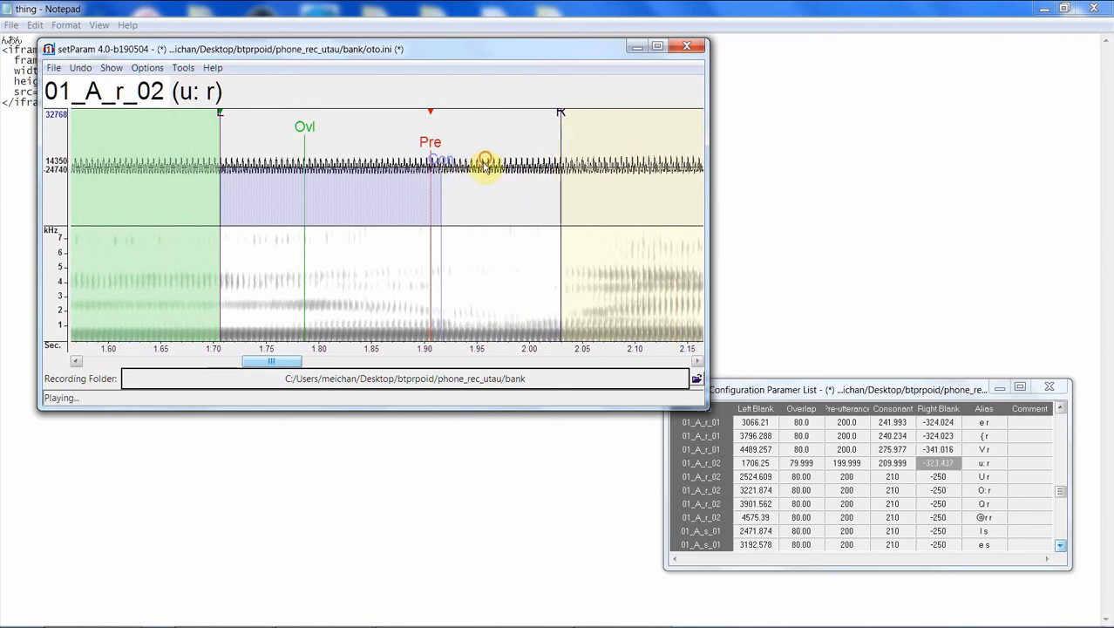
click(444, 159)
drag(444, 161, 476, 160)
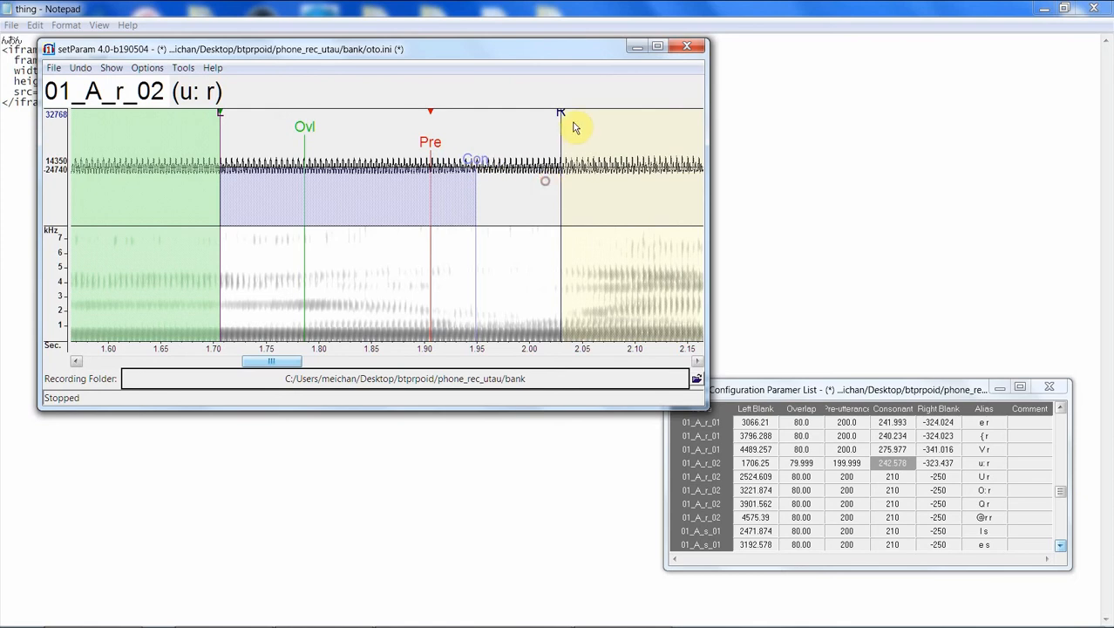
drag(572, 124, 569, 114)
click(627, 164)
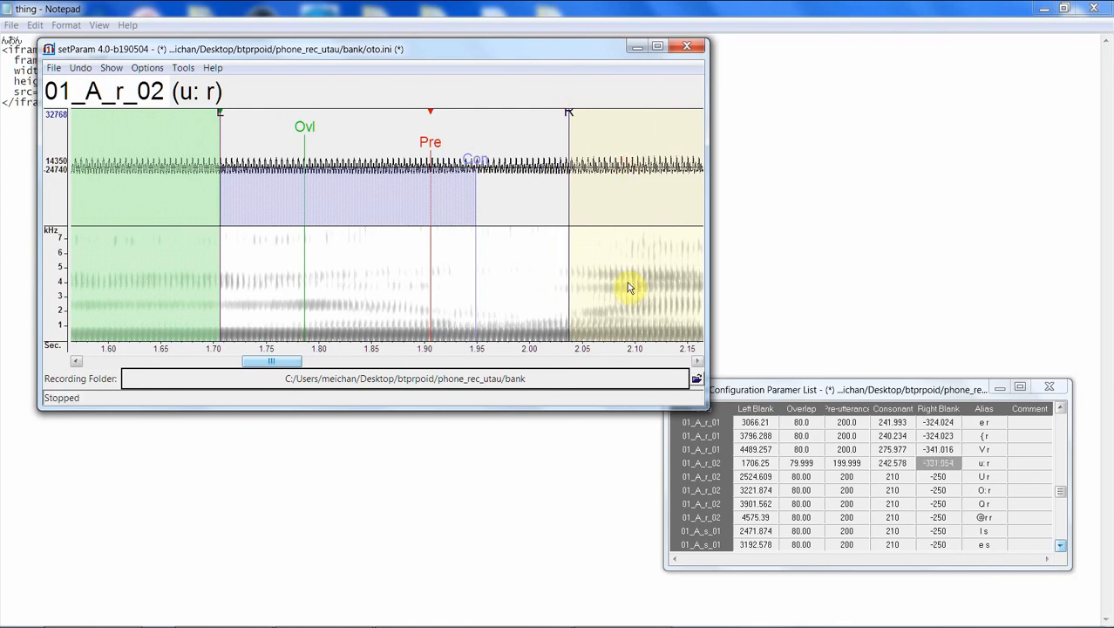
Step: Adjust the "U r" entry of 01_A_r_02 to a left blank of about 2362, consonant about 285 and right blank about -372
key(Down)
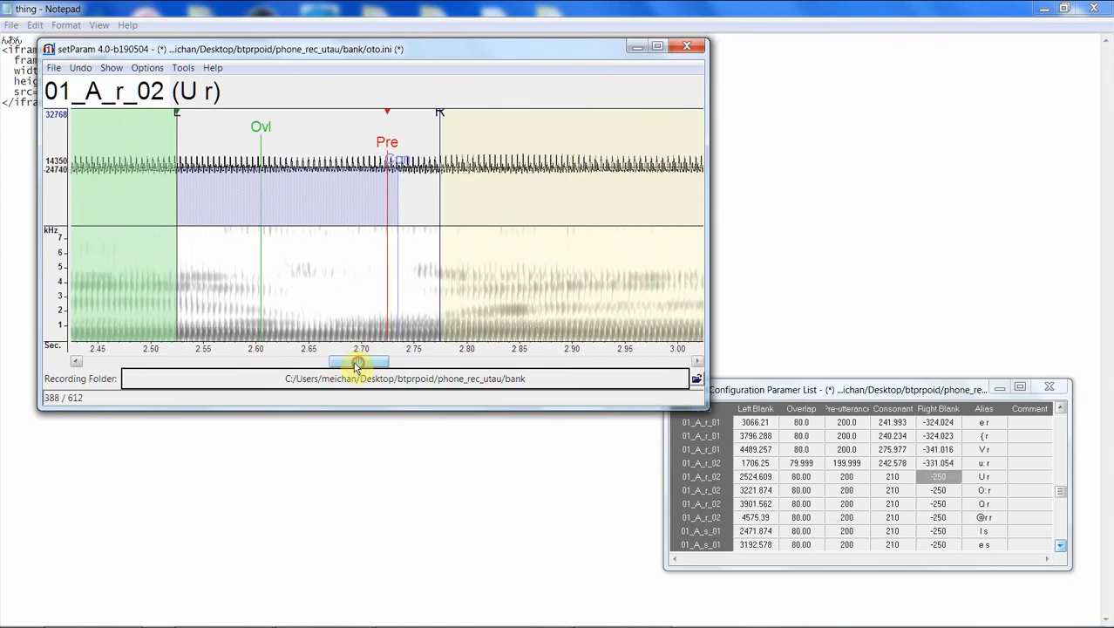
drag(358, 366, 345, 365)
mouse_move(322, 119)
mouse_down()
mouse_move(229, 145)
mouse_move(160, 187)
mouse_up()
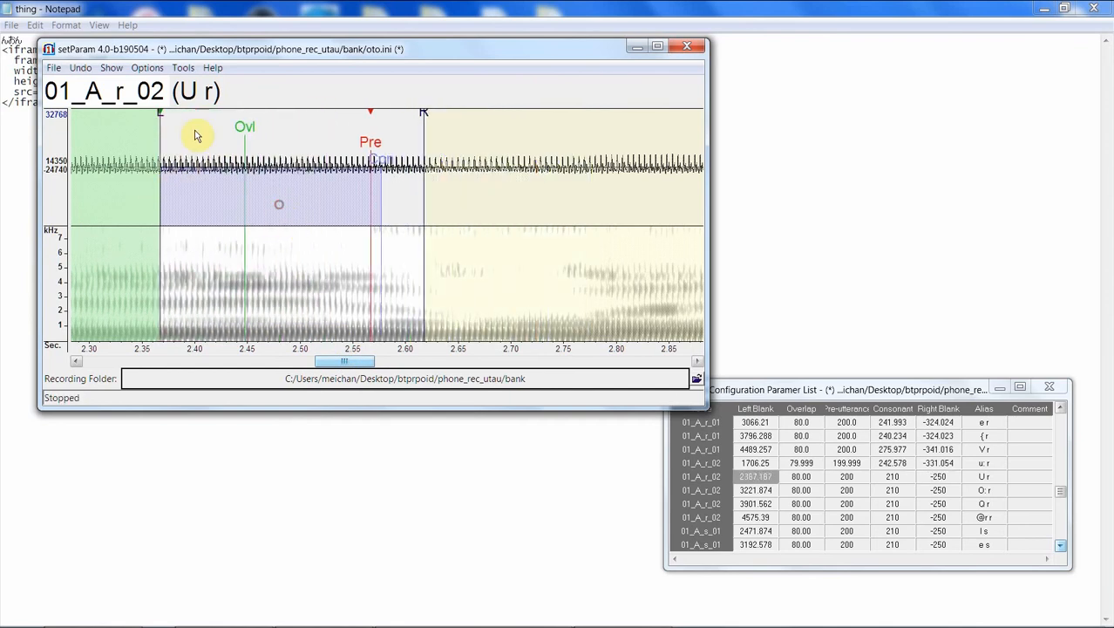
drag(158, 114, 154, 115)
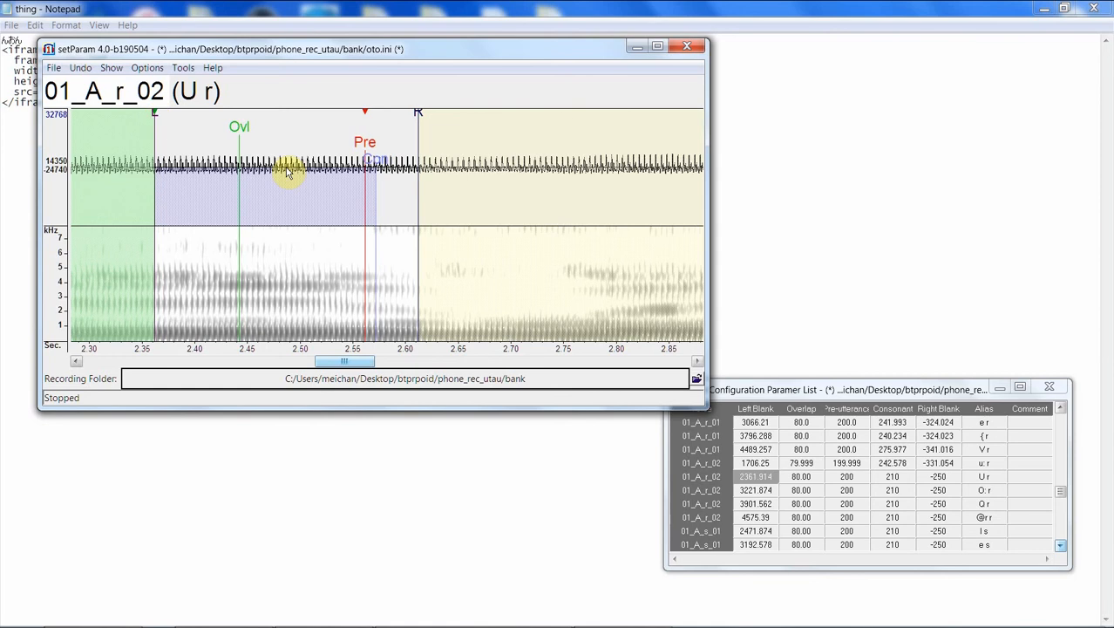
drag(421, 115, 548, 121)
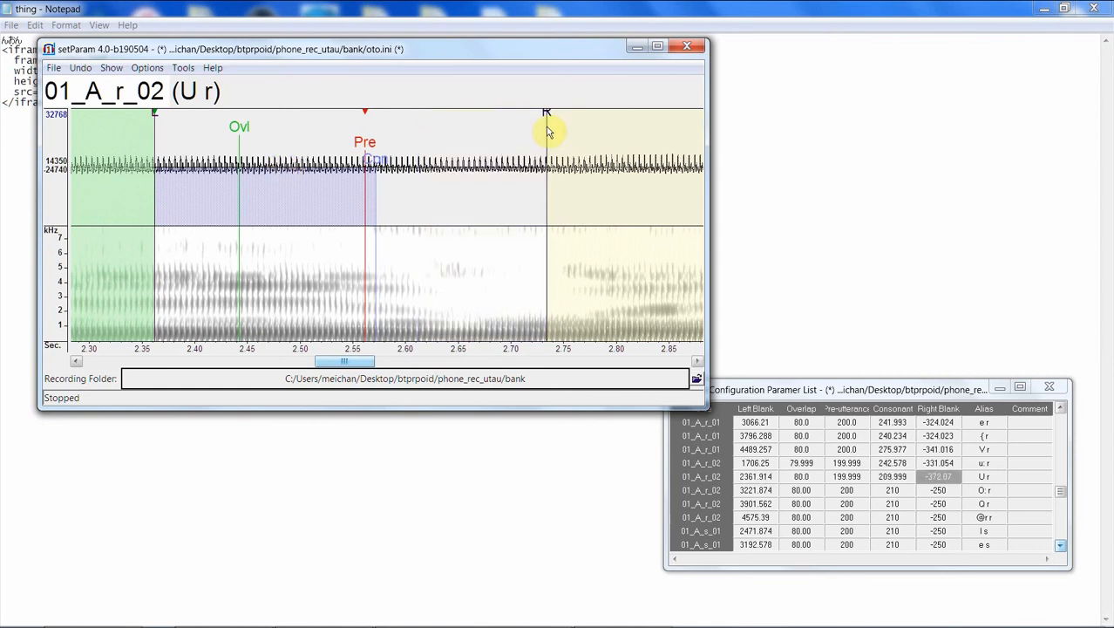
drag(375, 159, 454, 165)
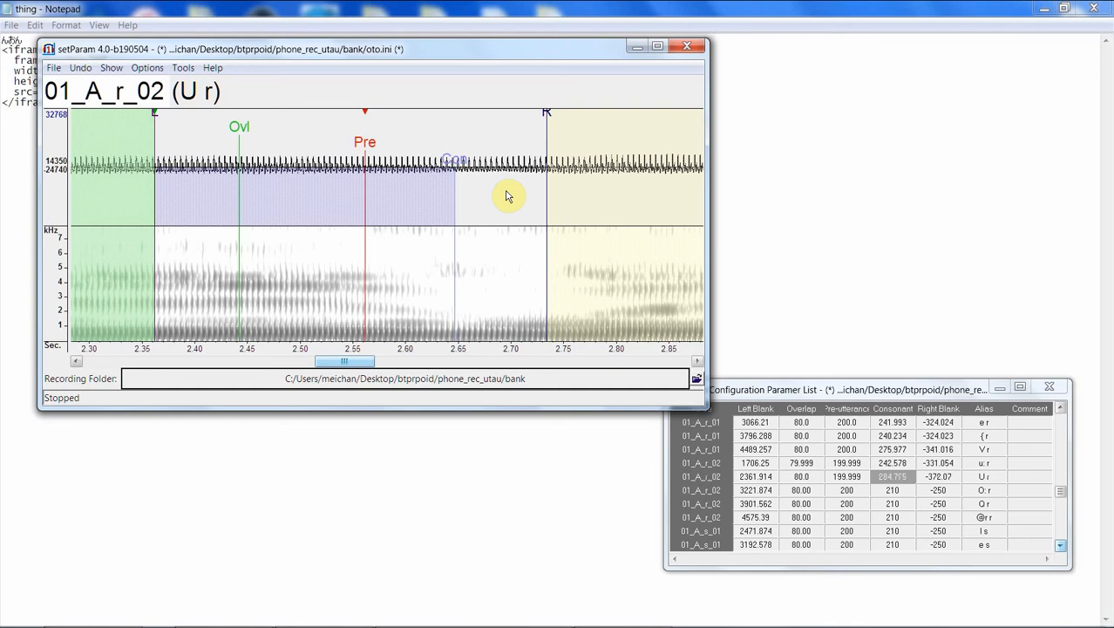
Step: Adjust the "O: r" entry of 01_A_r_02 to a left blank of about 3087, consonant about 252 and right blank about -330
key(Down)
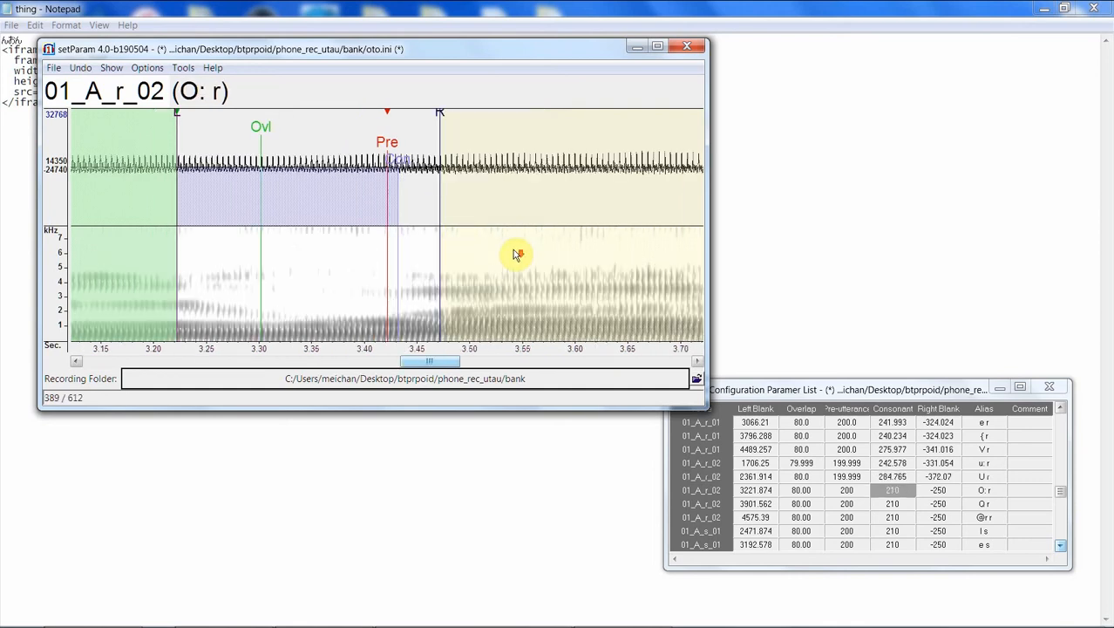
drag(408, 364, 391, 358)
drag(420, 119, 249, 129)
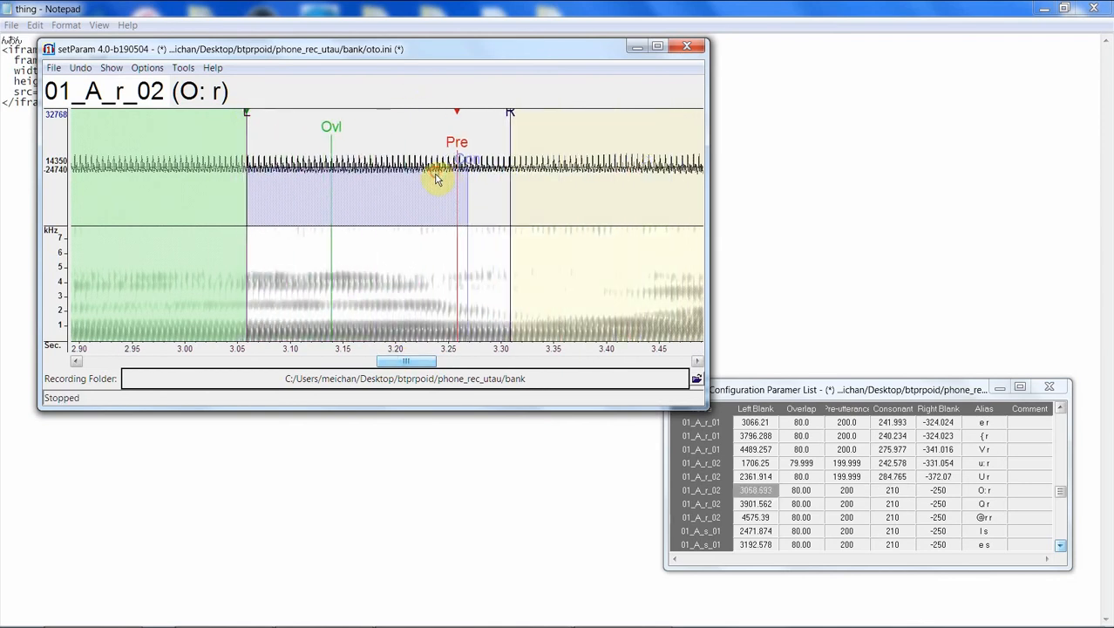
drag(512, 119, 604, 118)
drag(479, 166, 513, 166)
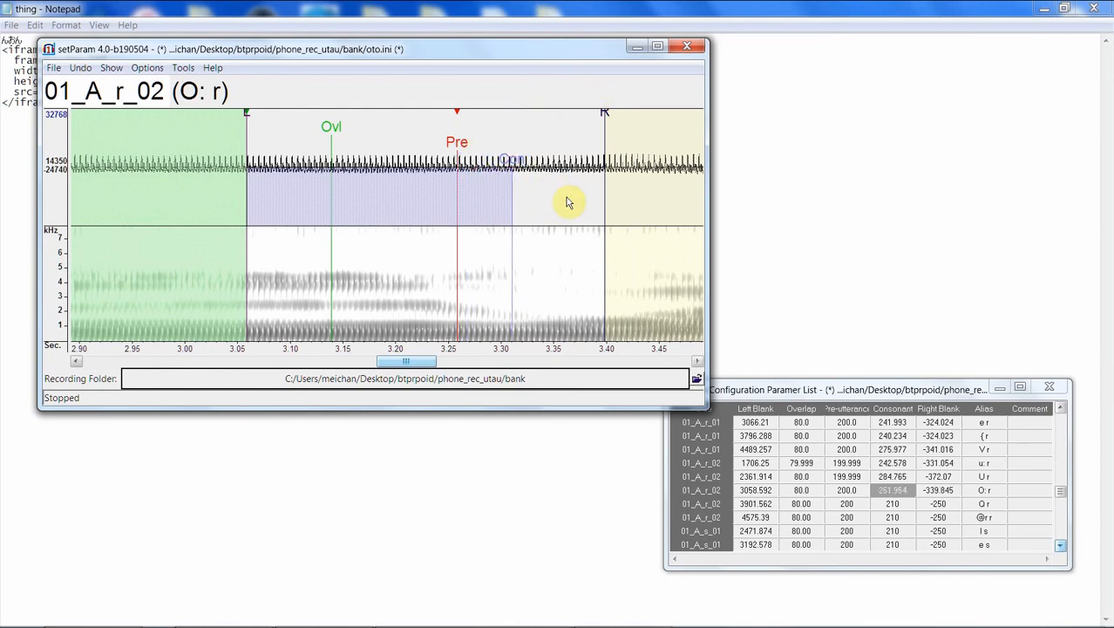
drag(603, 116, 628, 117)
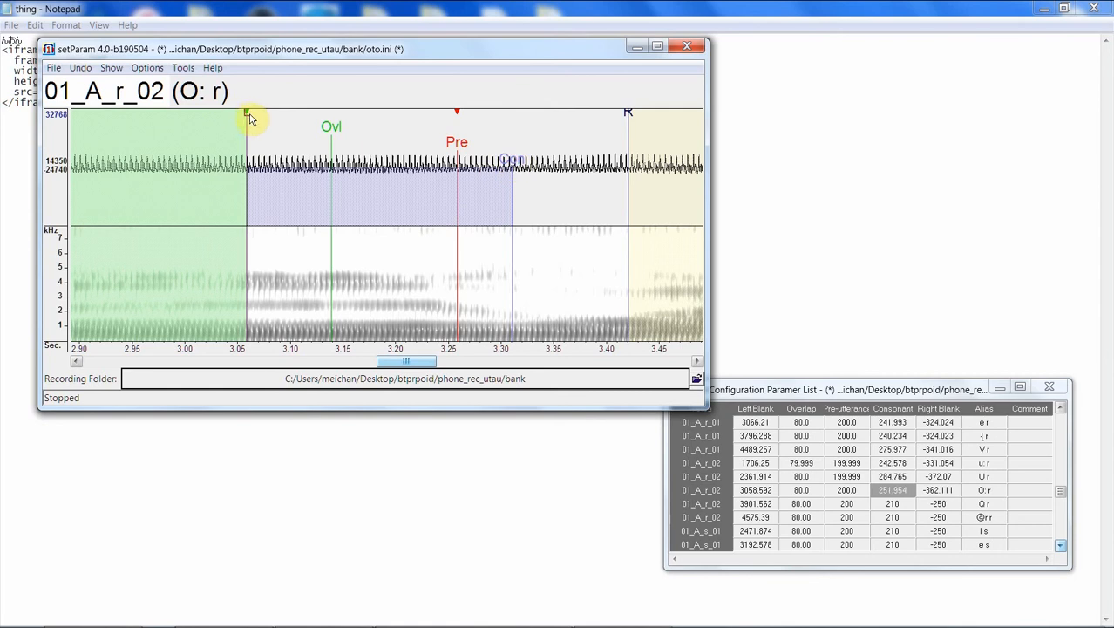
drag(249, 115, 280, 118)
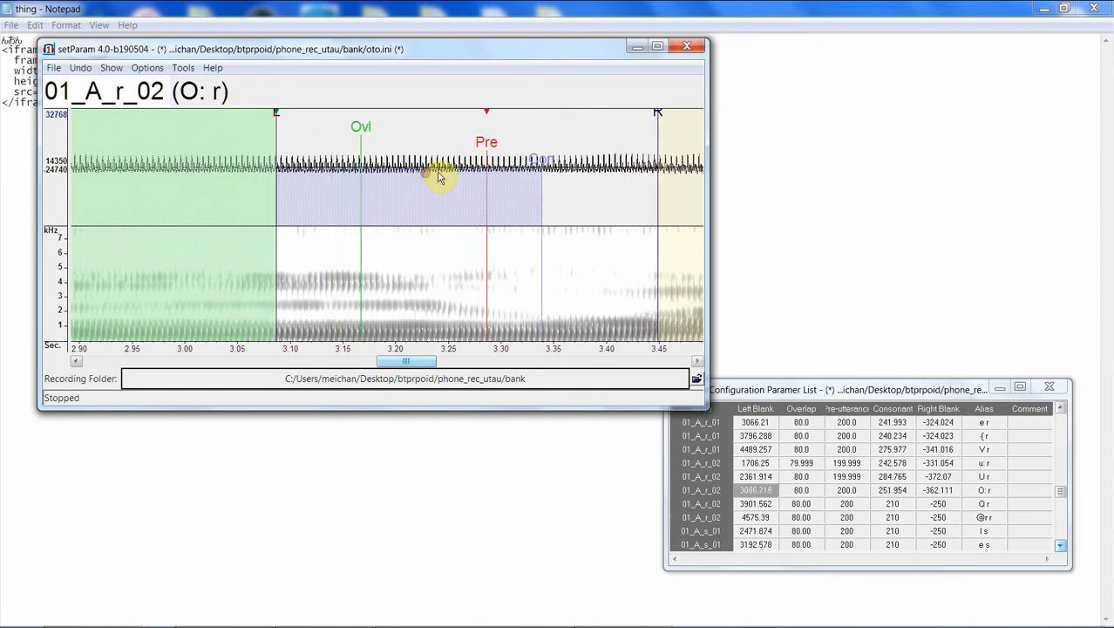
drag(656, 117, 625, 147)
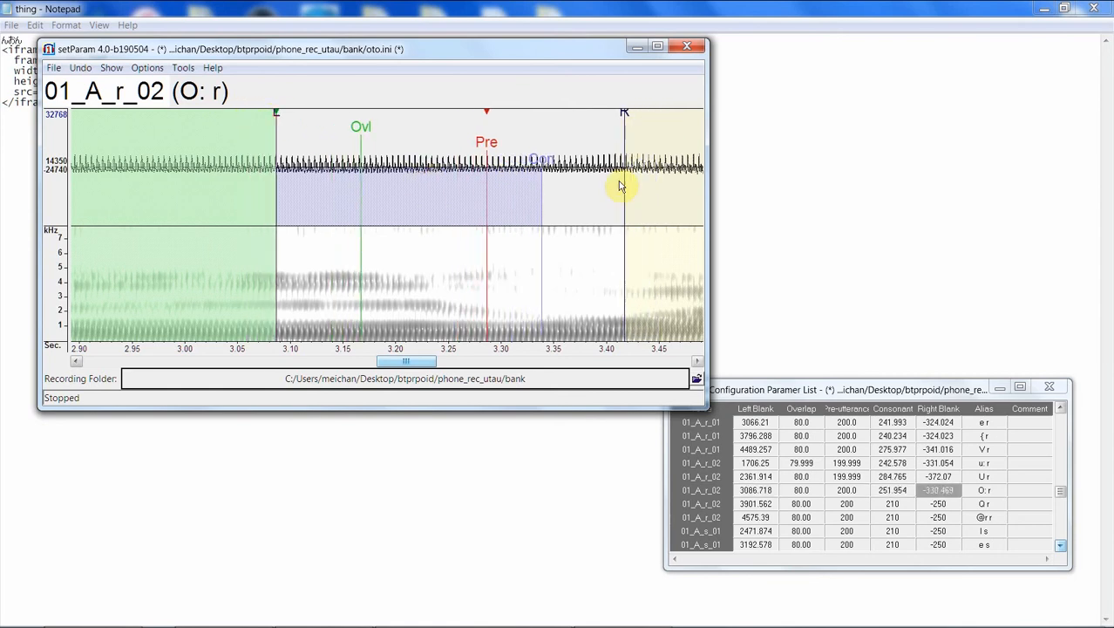
Step: Adjust the "Q r" entry of 01_A_r_02 to a left blank of about 3819, consonant about 227 and right blank about -273
key(Down)
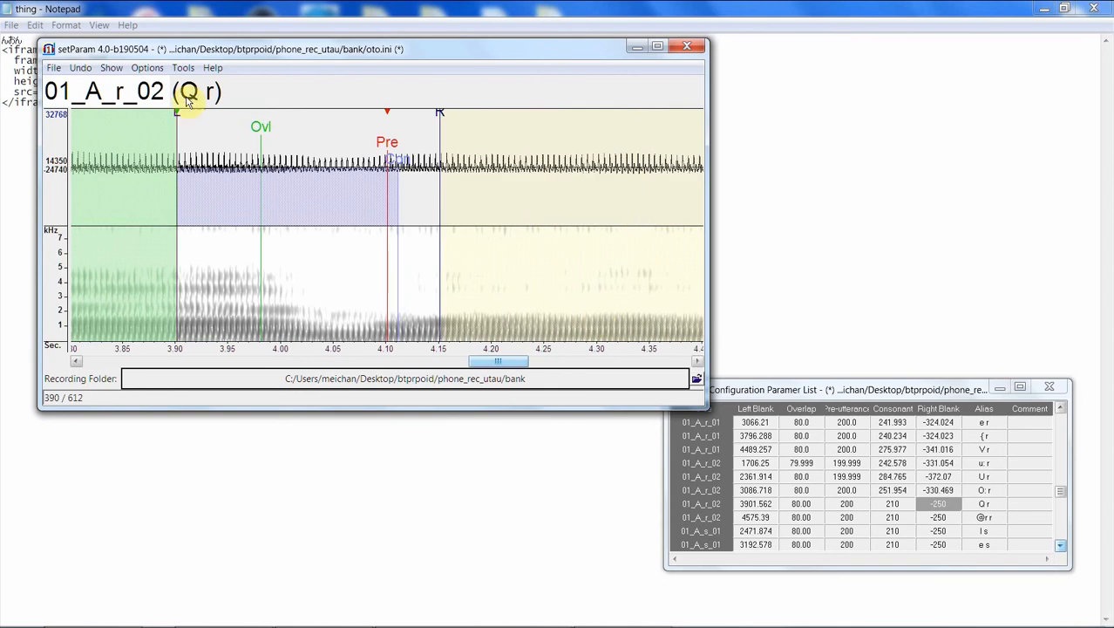
click(455, 361)
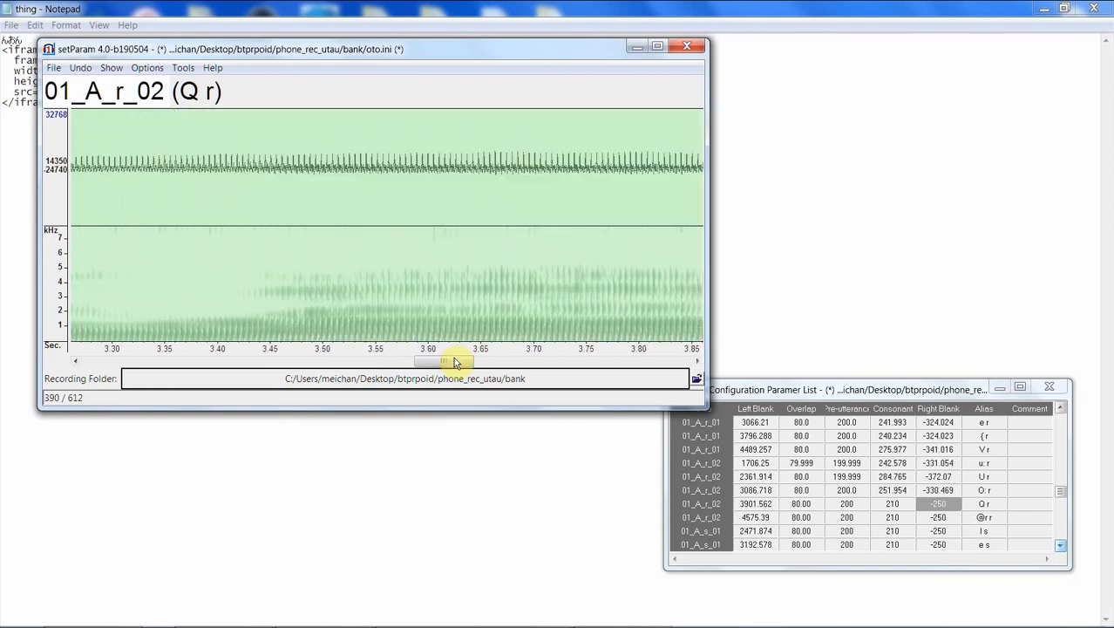
drag(454, 361, 495, 361)
click(261, 119)
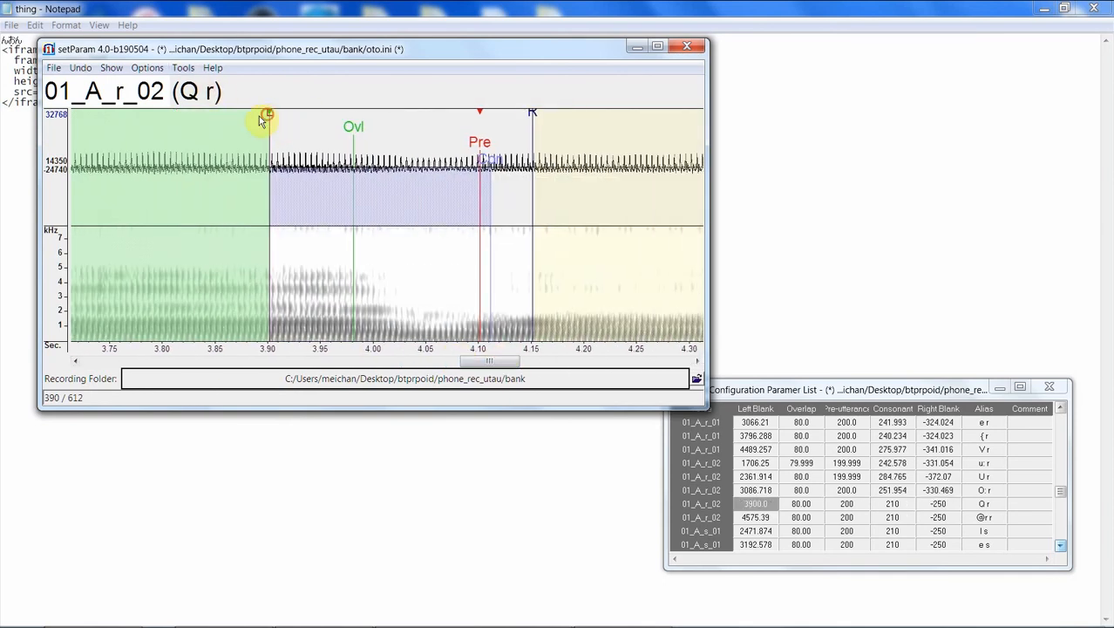
drag(261, 119, 182, 125)
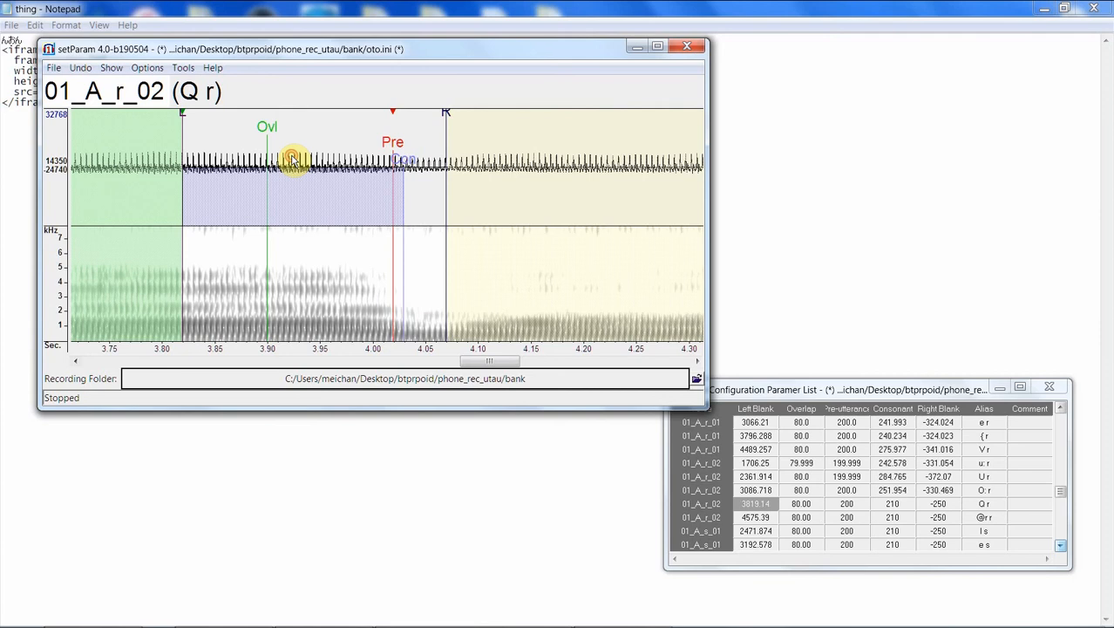
click(454, 123)
drag(447, 117, 461, 121)
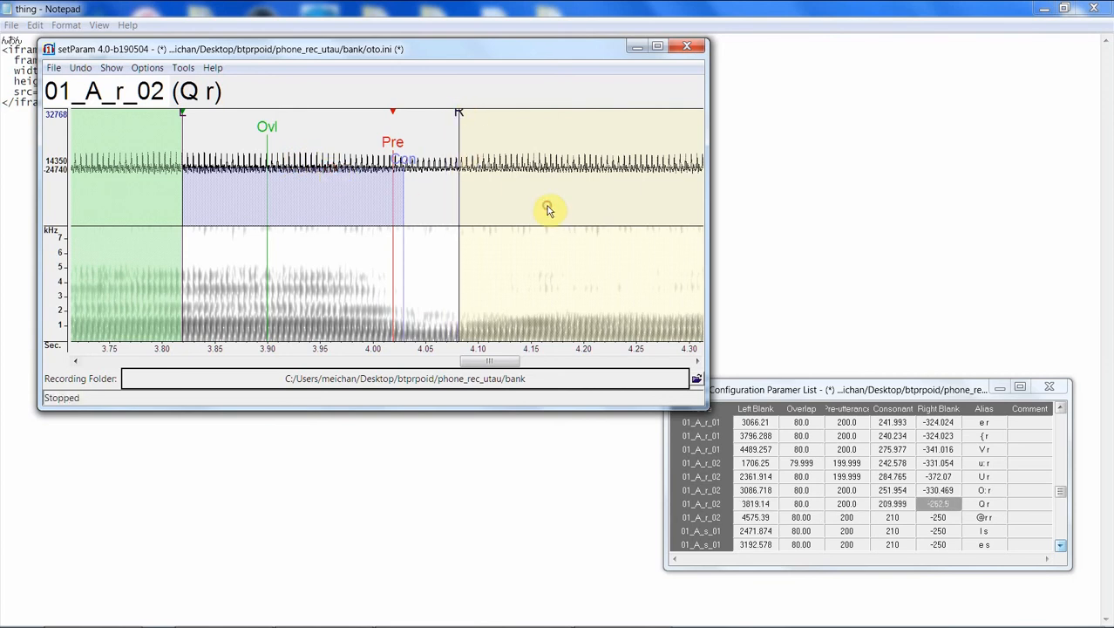
click(547, 210)
click(548, 209)
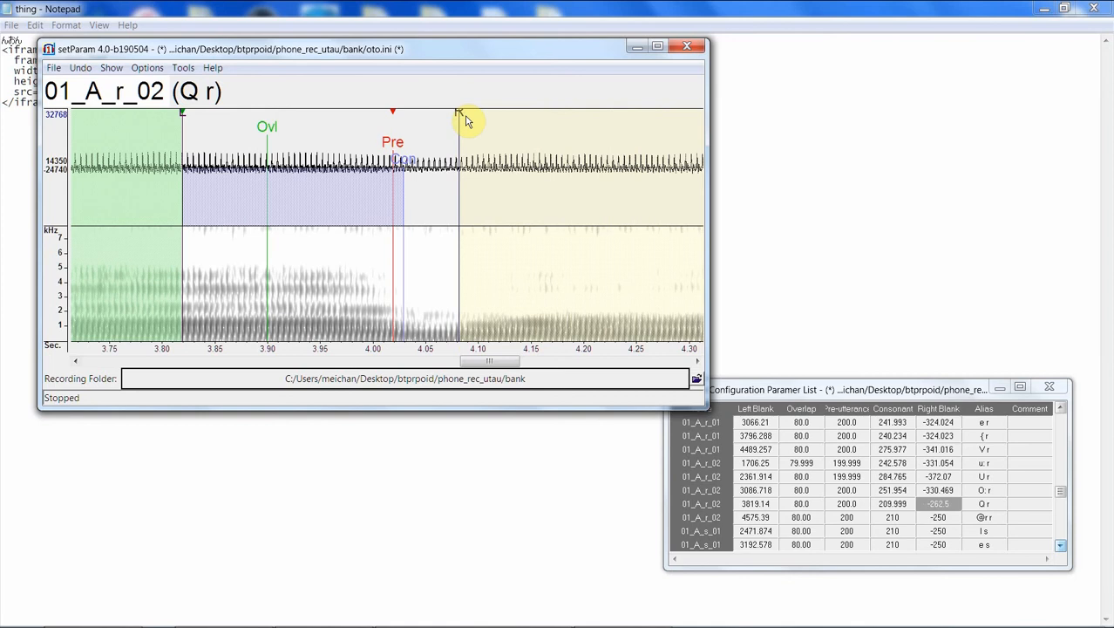
drag(459, 116, 470, 116)
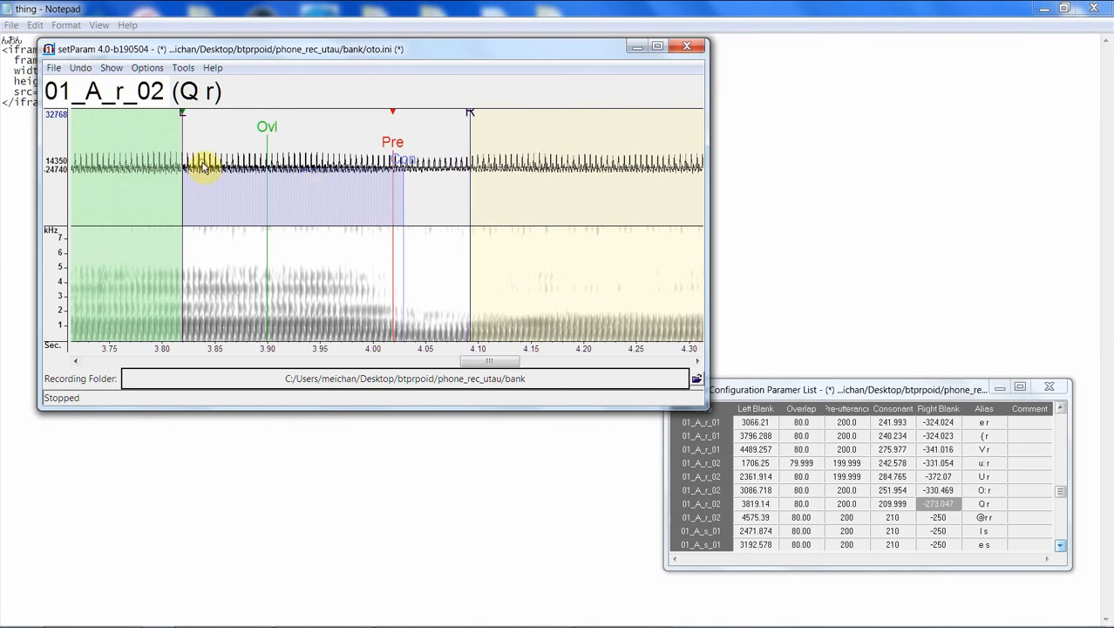
drag(412, 162, 423, 162)
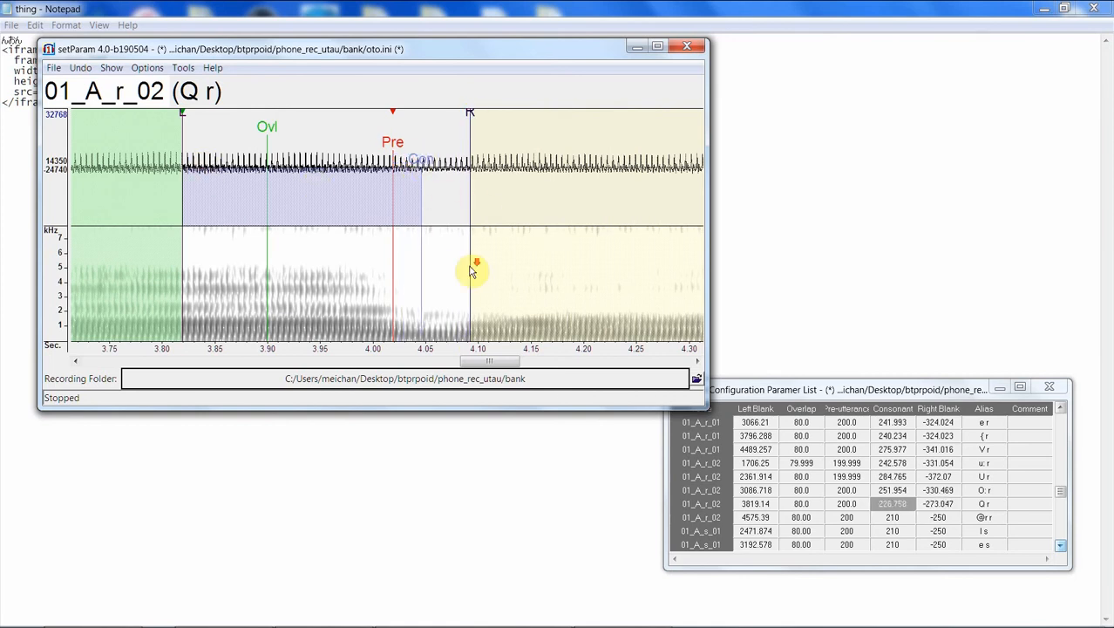
key(Down)
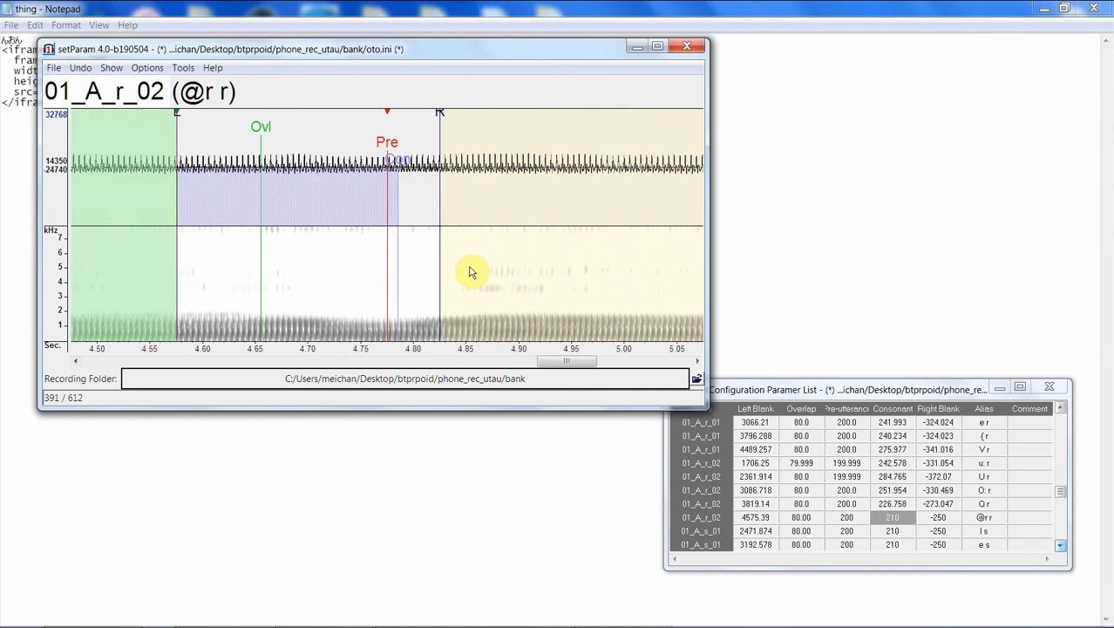
Step: Adjust the "@r r" entry of 01_A_r_02 to a left blank of about 4548, consonant about 225 and right blank about -274
click(173, 112)
drag(178, 125, 148, 122)
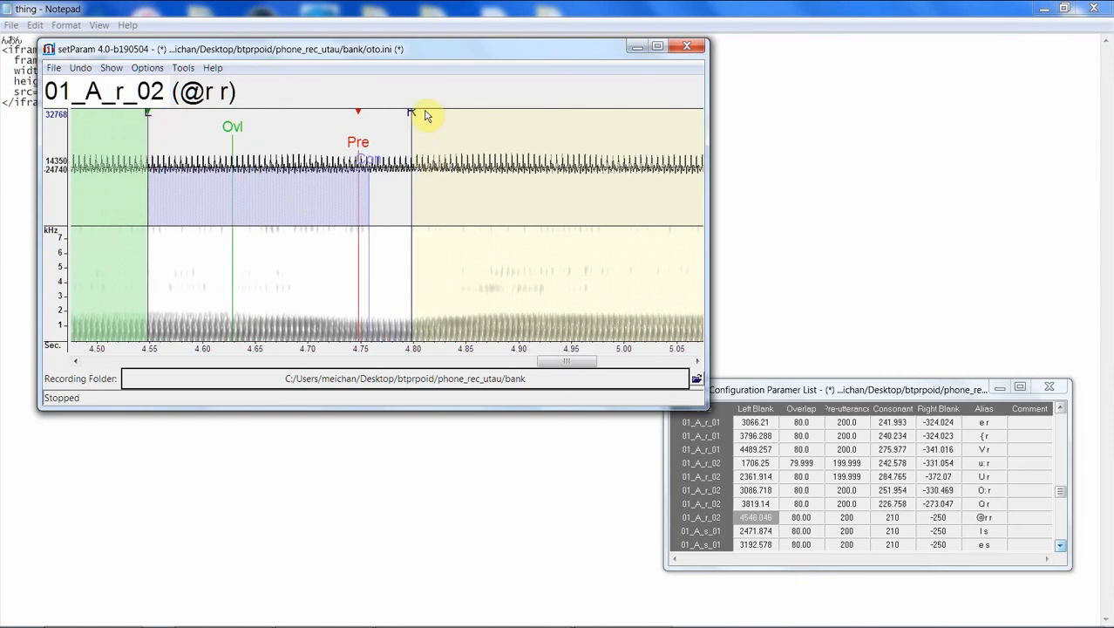
drag(412, 112, 441, 124)
click(507, 165)
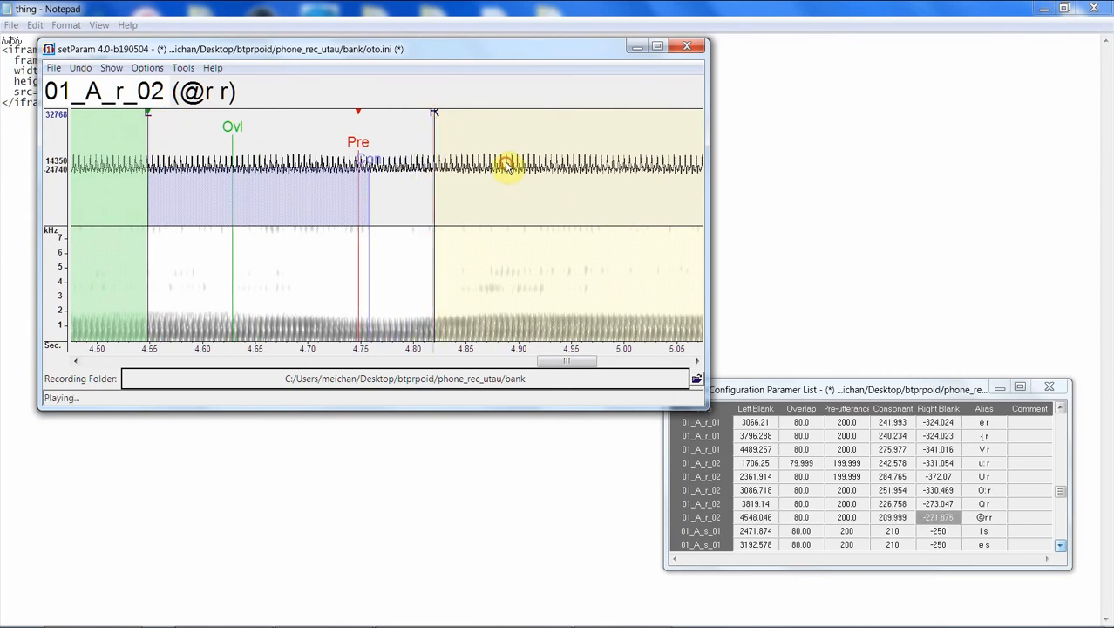
drag(362, 157, 386, 155)
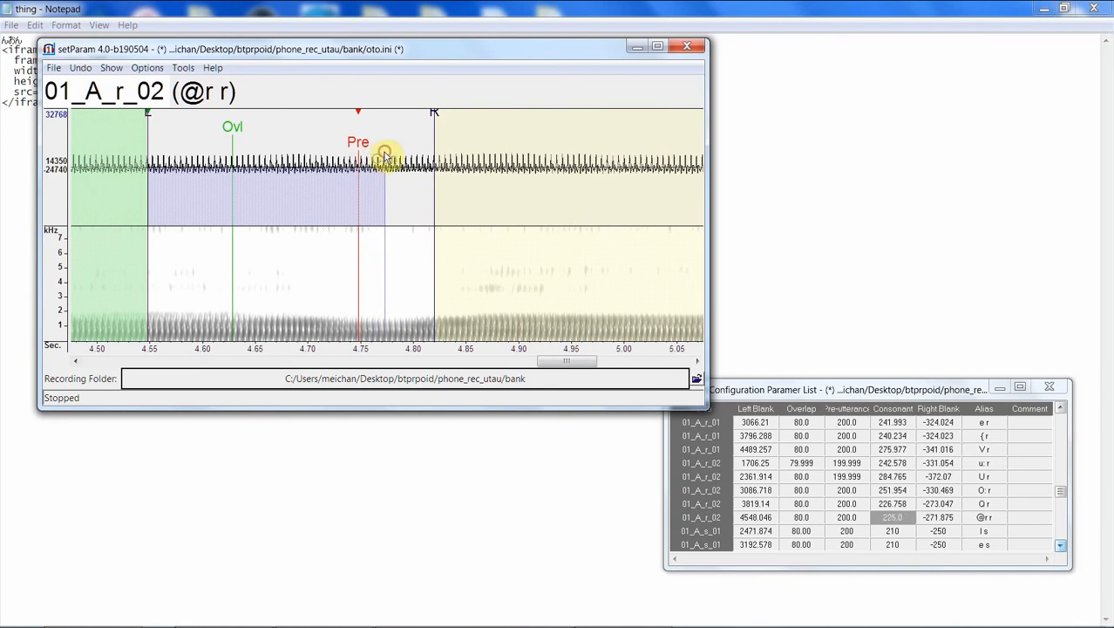
drag(433, 125, 437, 118)
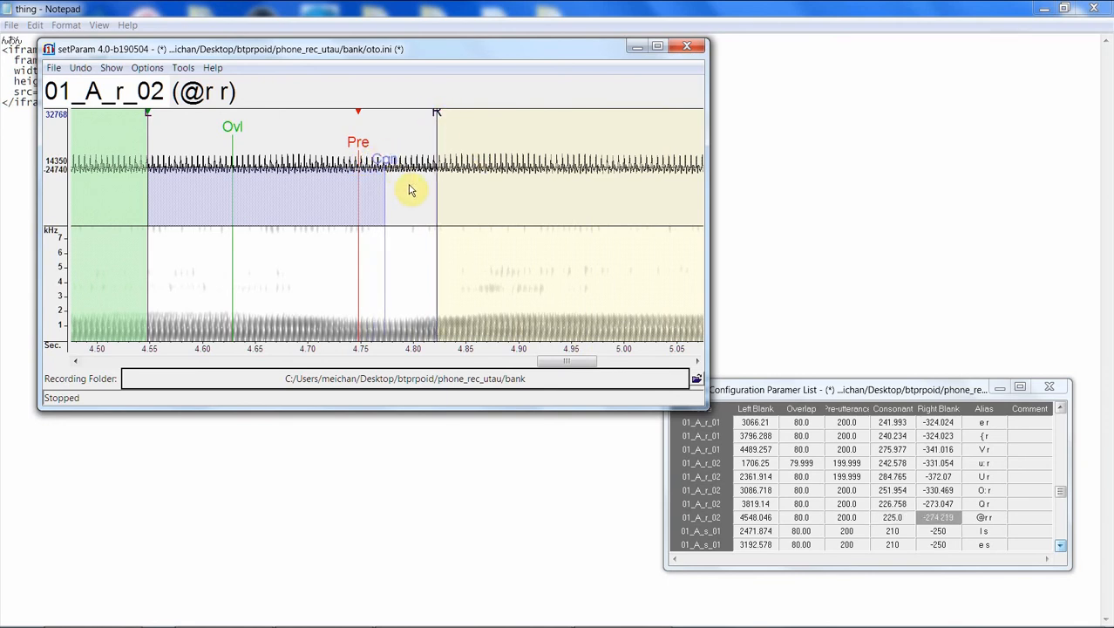
Step: Adjust the "I s" entry of 01_A_s_01 to a left blank of about 2358, consonant about 246 and right blank about -314
key(Down)
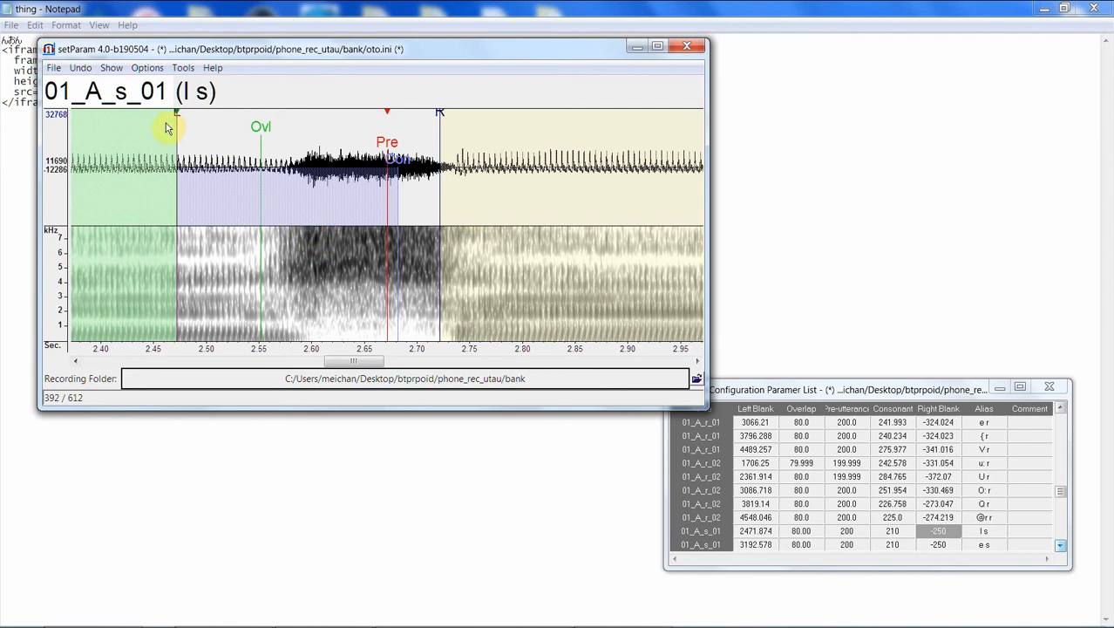
drag(337, 362, 330, 362)
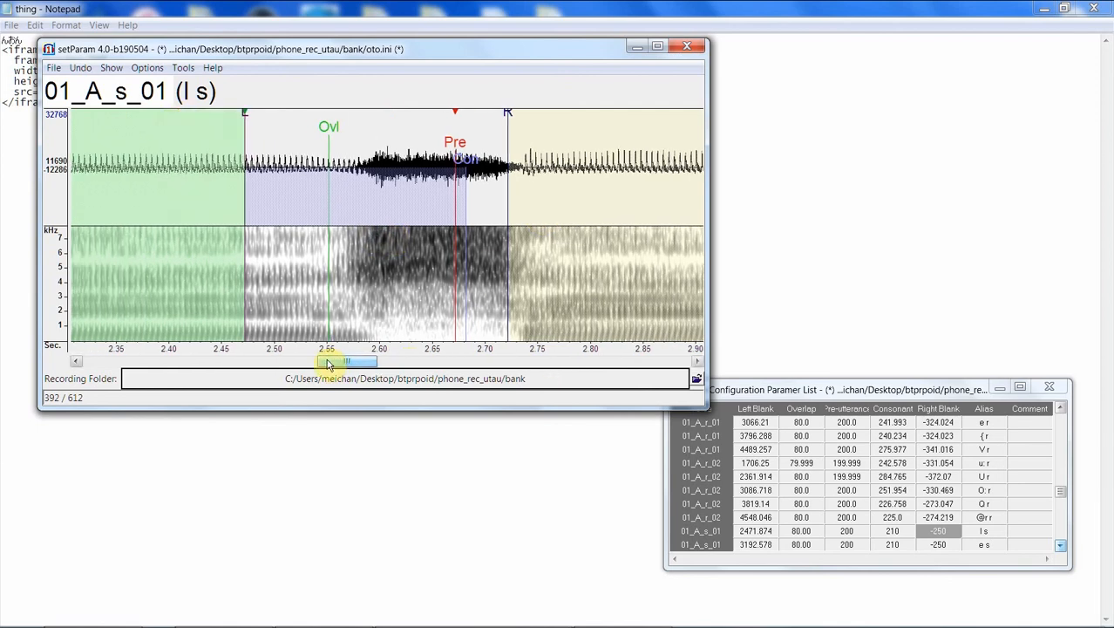
mouse_move(263, 124)
mouse_down()
mouse_move(179, 150)
mouse_move(152, 182)
mouse_move(125, 183)
mouse_up()
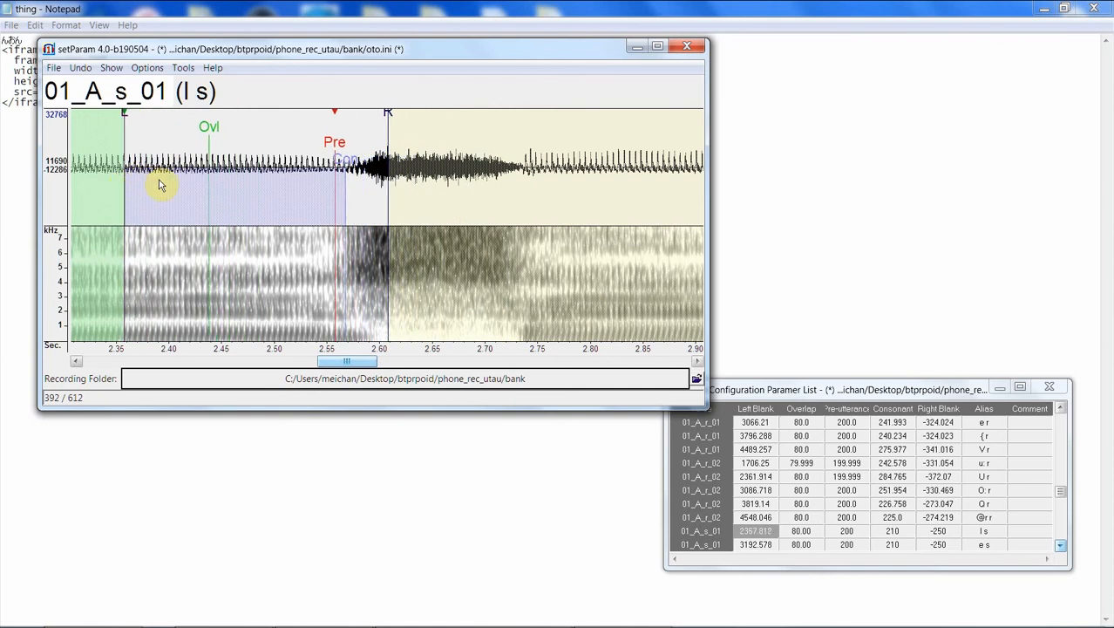
click(228, 167)
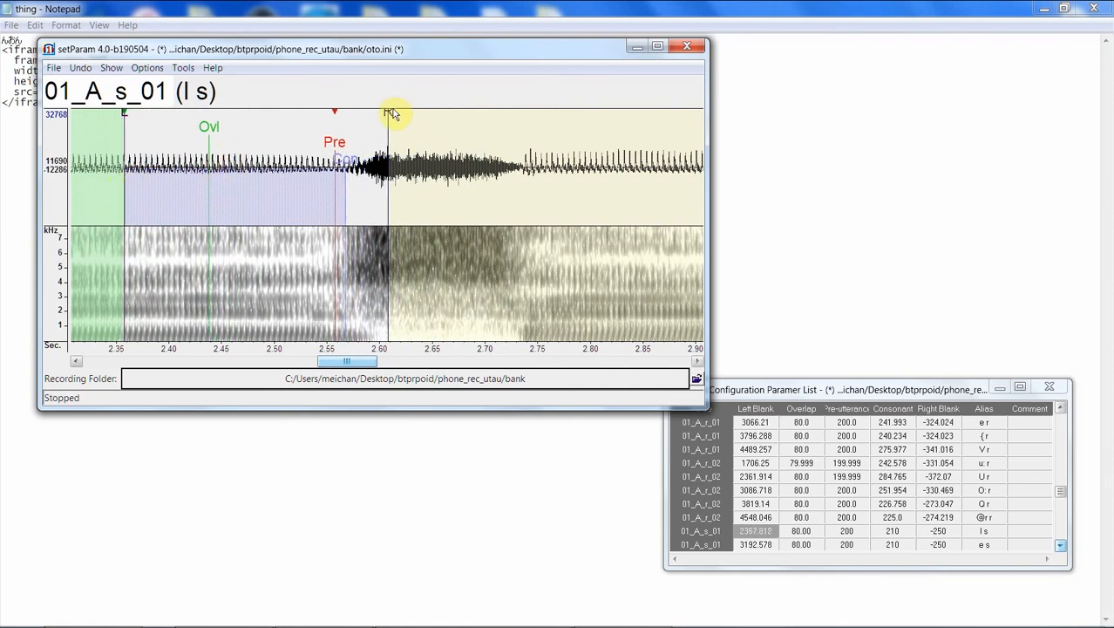
drag(387, 112, 455, 98)
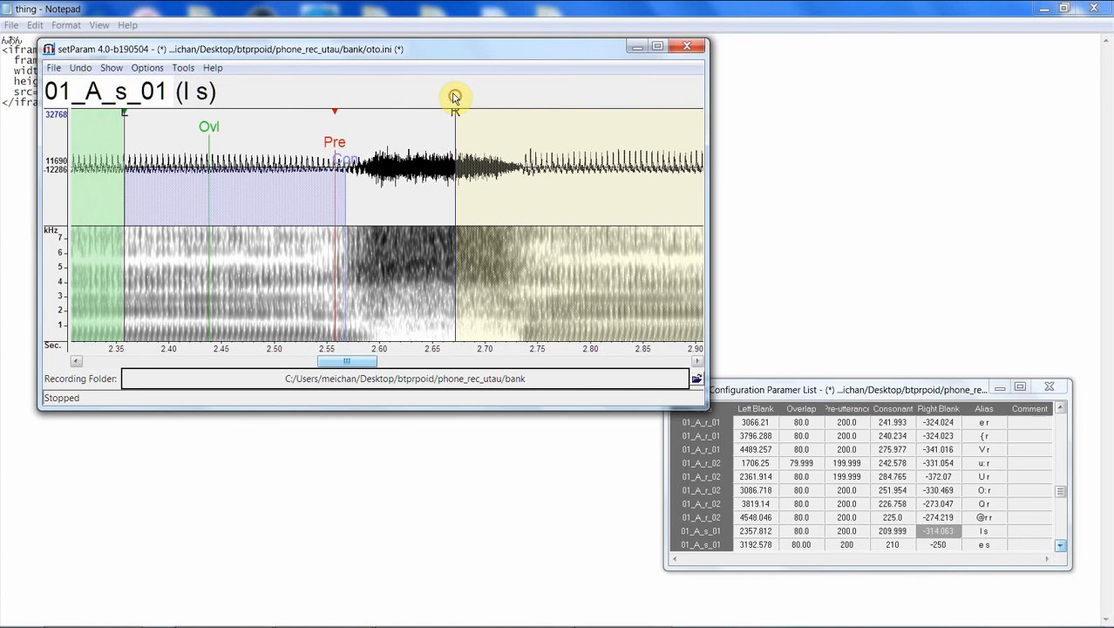
mouse_move(355, 165)
mouse_down()
mouse_move(379, 162)
mouse_move(405, 190)
mouse_up()
Step: Adjust the "e s" entry of 01_A_s_01 to a left blank of about 3077, consonant about 249 and right blank about -315
key(Down)
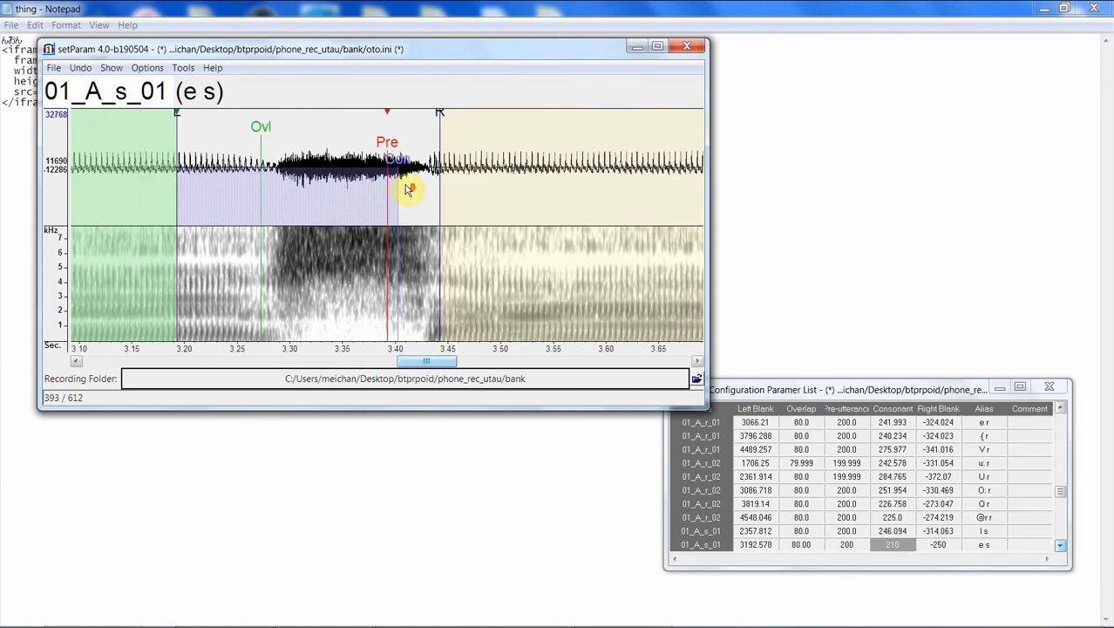
drag(414, 364, 399, 365)
mouse_move(312, 125)
mouse_down()
mouse_move(194, 140)
mouse_move(203, 152)
mouse_up()
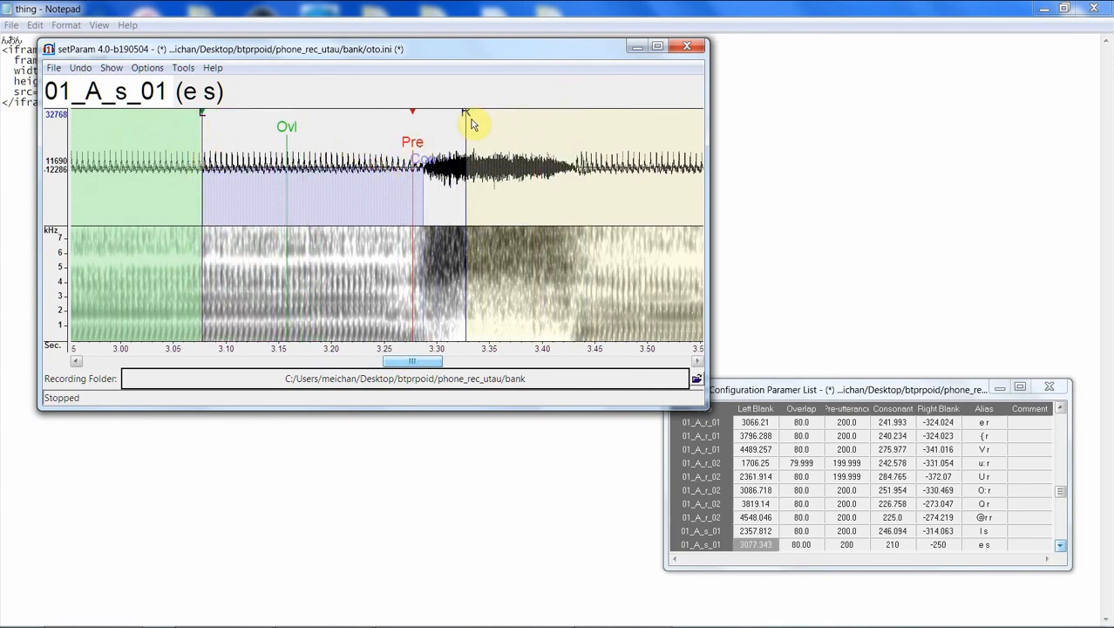
drag(468, 120, 535, 137)
drag(425, 162, 466, 164)
Step: Adjust the "{ s" entry of 01_A_s_01 to a left blank of about 3754, consonant about 242 and right blank about -314
key(Down)
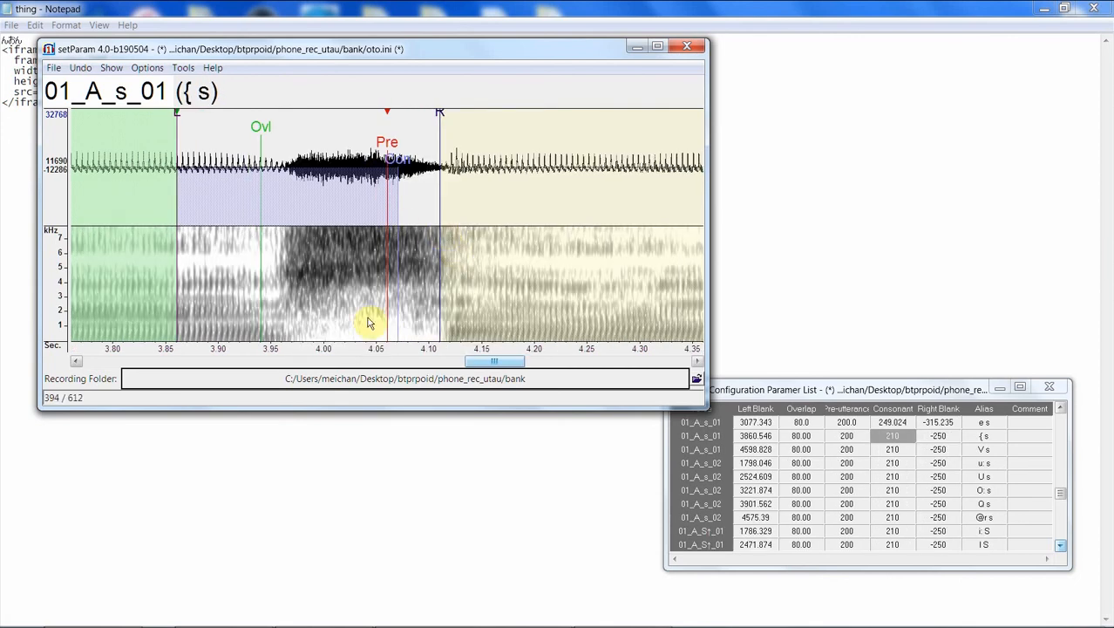
drag(492, 367, 474, 365)
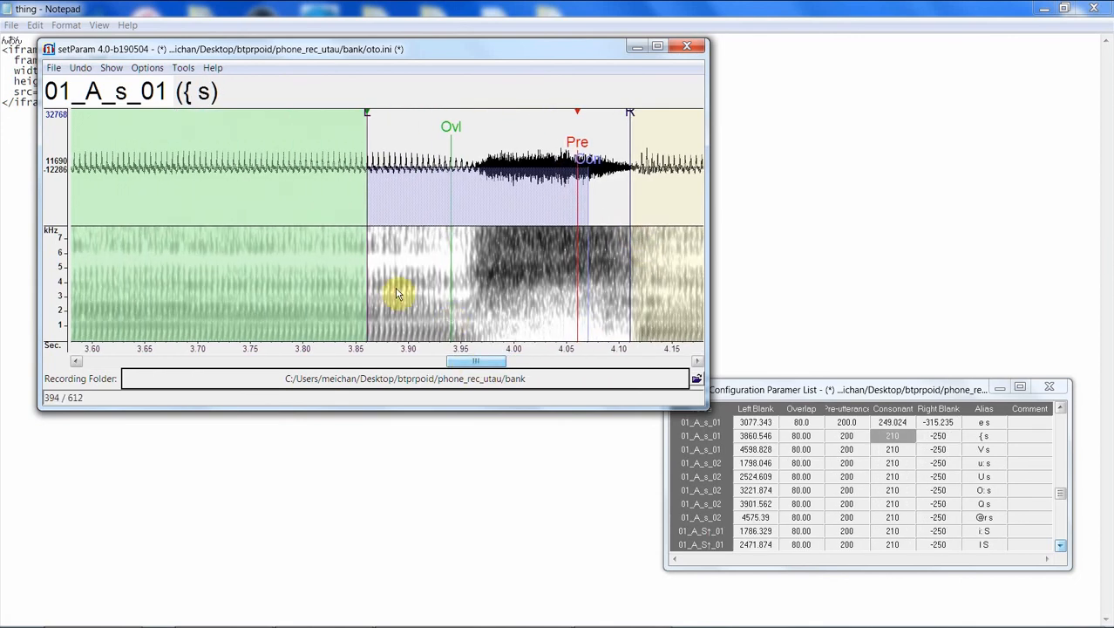
mouse_move(371, 123)
mouse_down()
mouse_move(273, 137)
mouse_move(254, 154)
mouse_up()
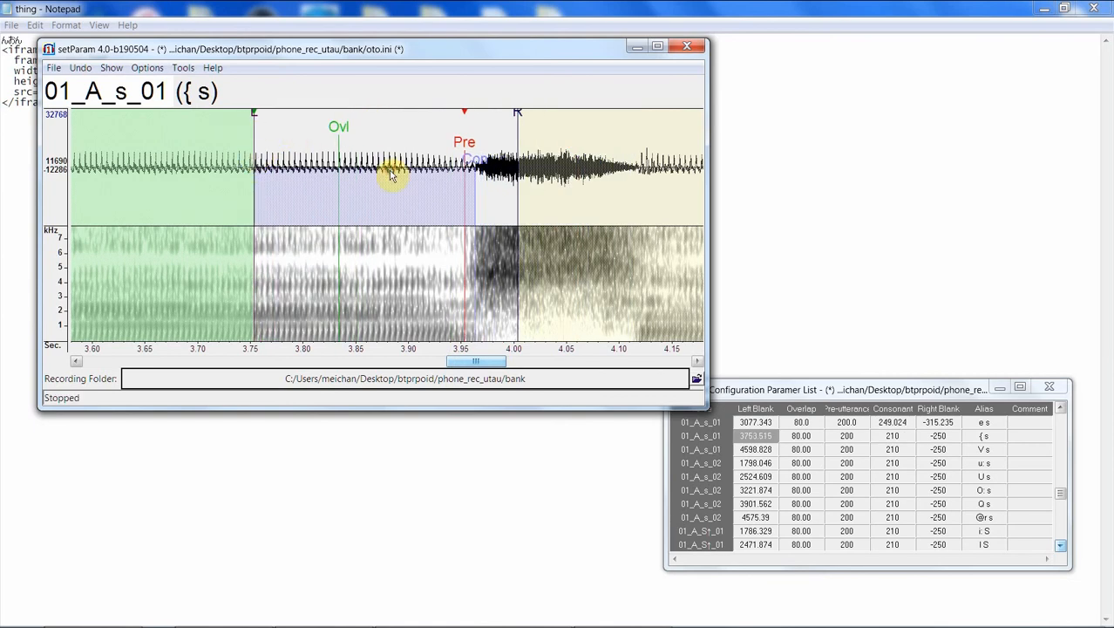
drag(517, 119, 585, 118)
drag(481, 164, 513, 163)
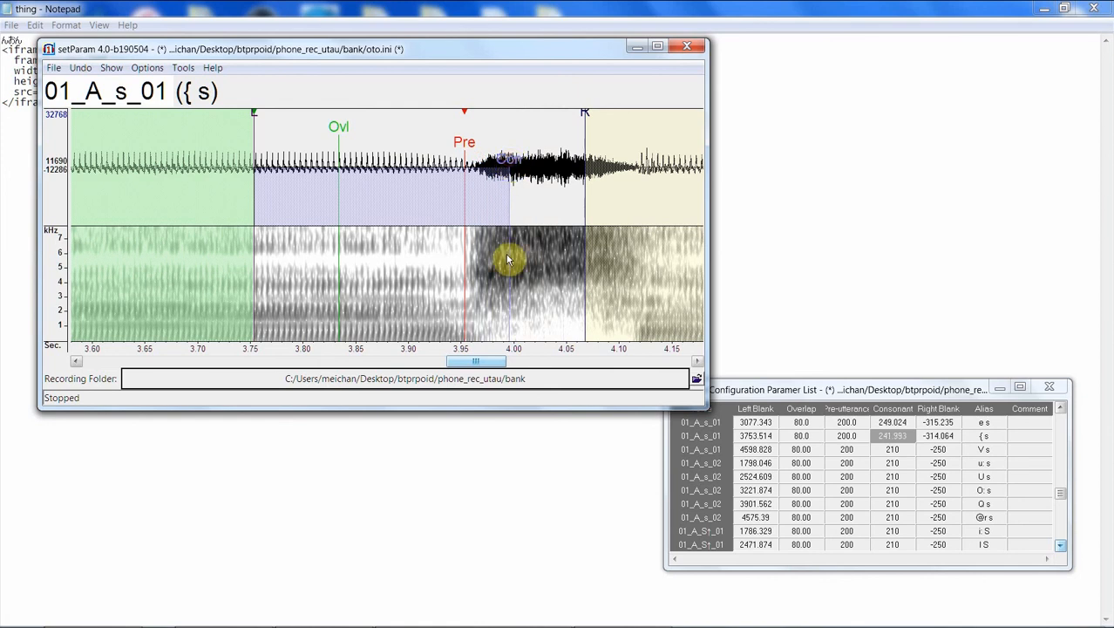
Step: Adjust the "V s" entry of 01_A_s_01 to a left blank of about 4505, consonant about 255 and right blank about -325
key(Down)
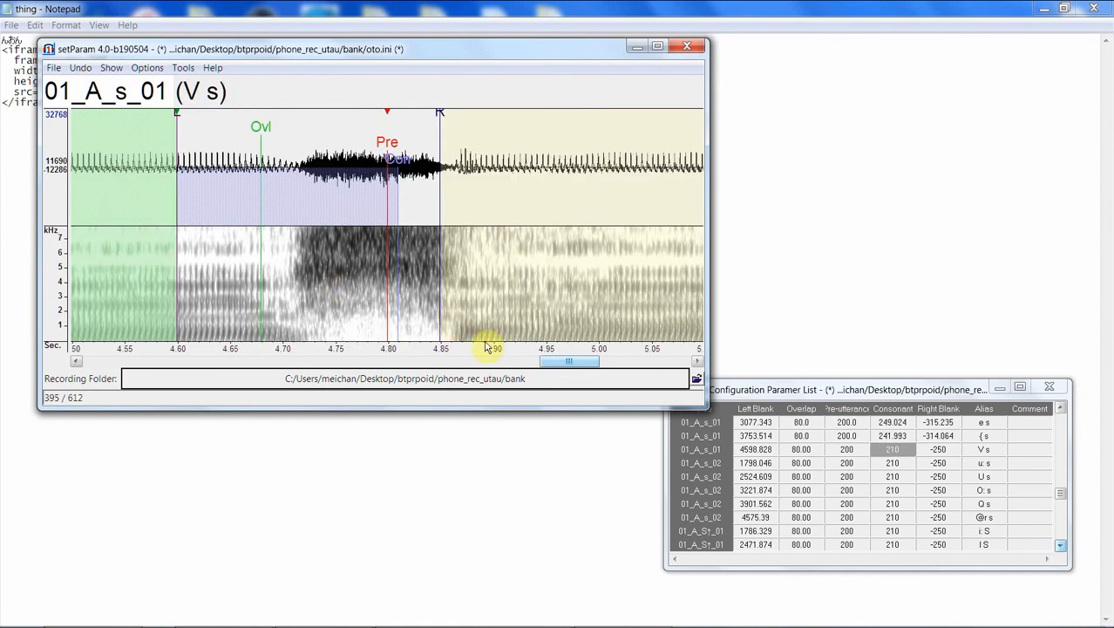
drag(557, 361, 541, 362)
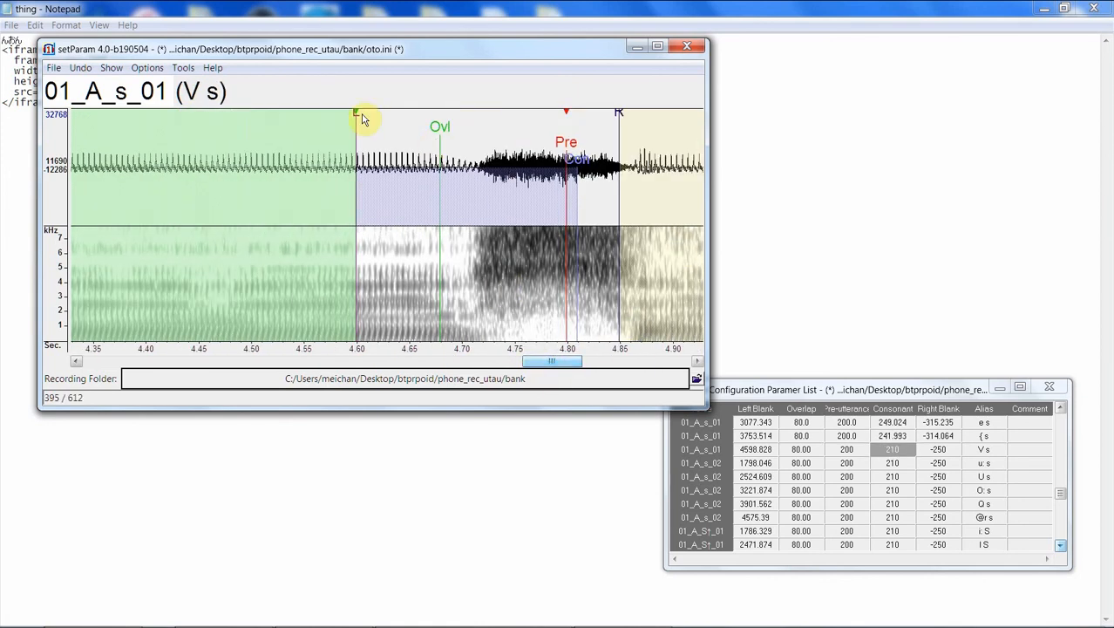
mouse_move(364, 120)
mouse_down()
mouse_move(286, 142)
mouse_move(259, 166)
mouse_up()
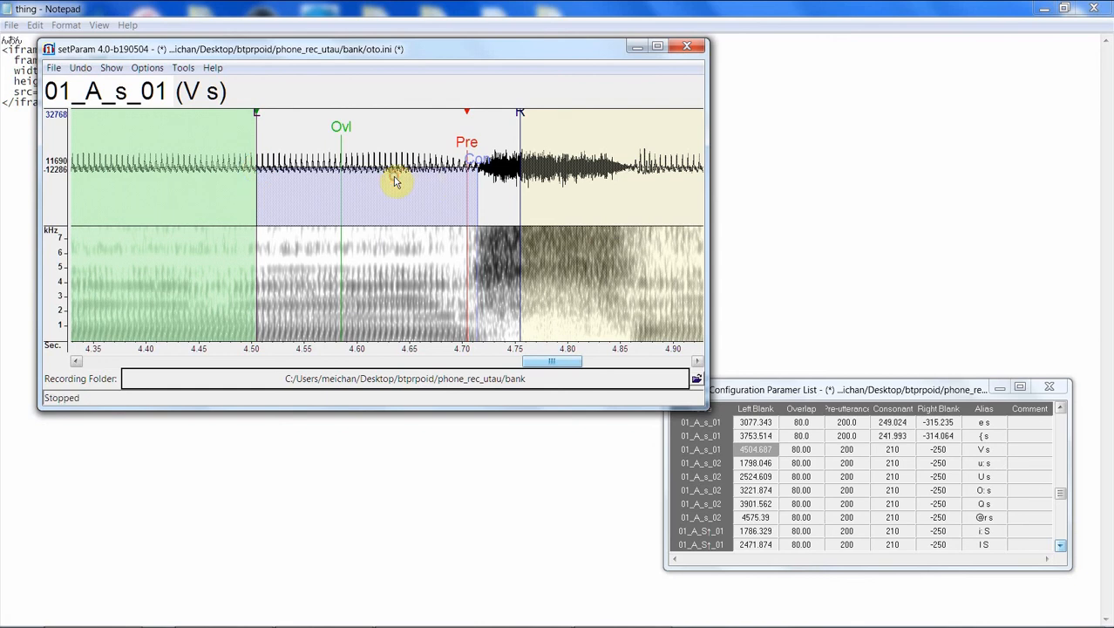
drag(520, 113, 599, 159)
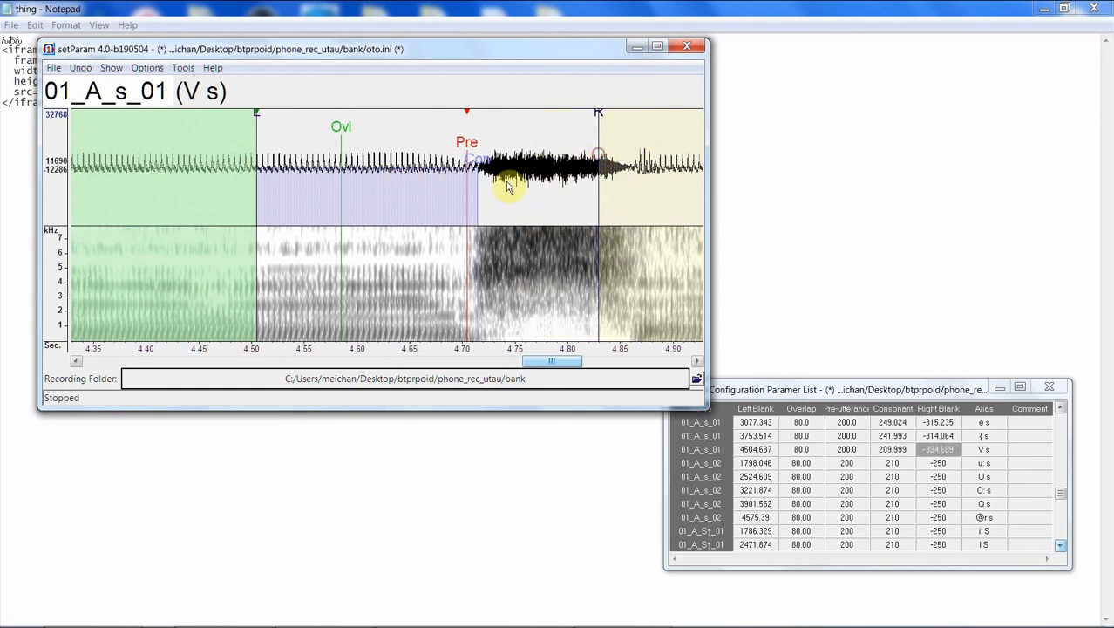
drag(478, 166, 526, 159)
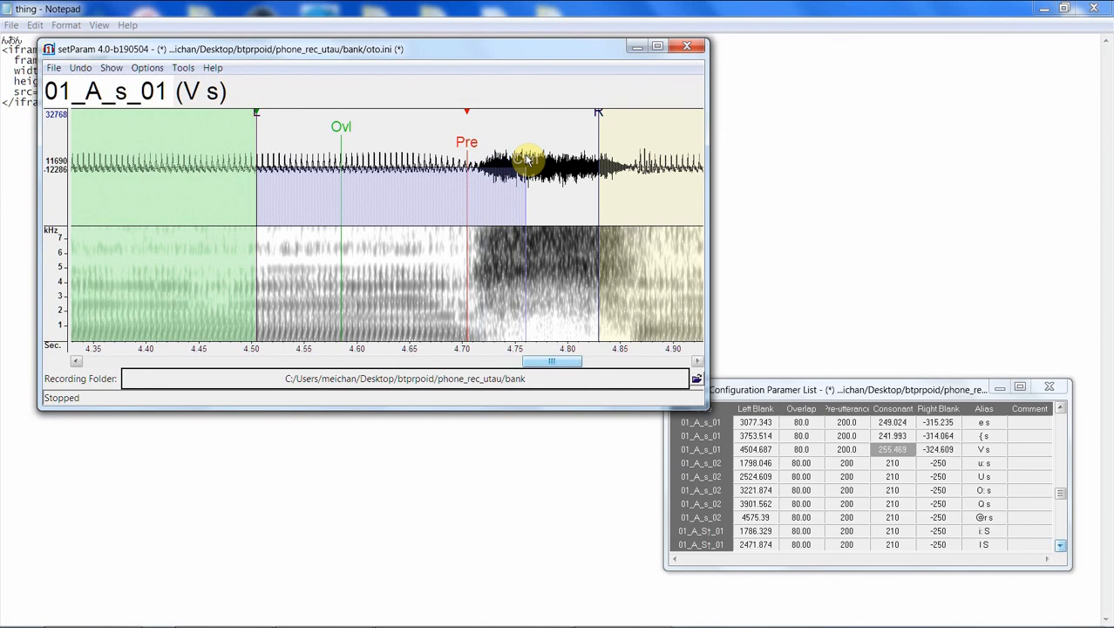
Step: Adjust the "u: s" entry of 01_A_s_02 to a left blank of about 1629, consonant about 262.5 and right blank about -337
key(Down)
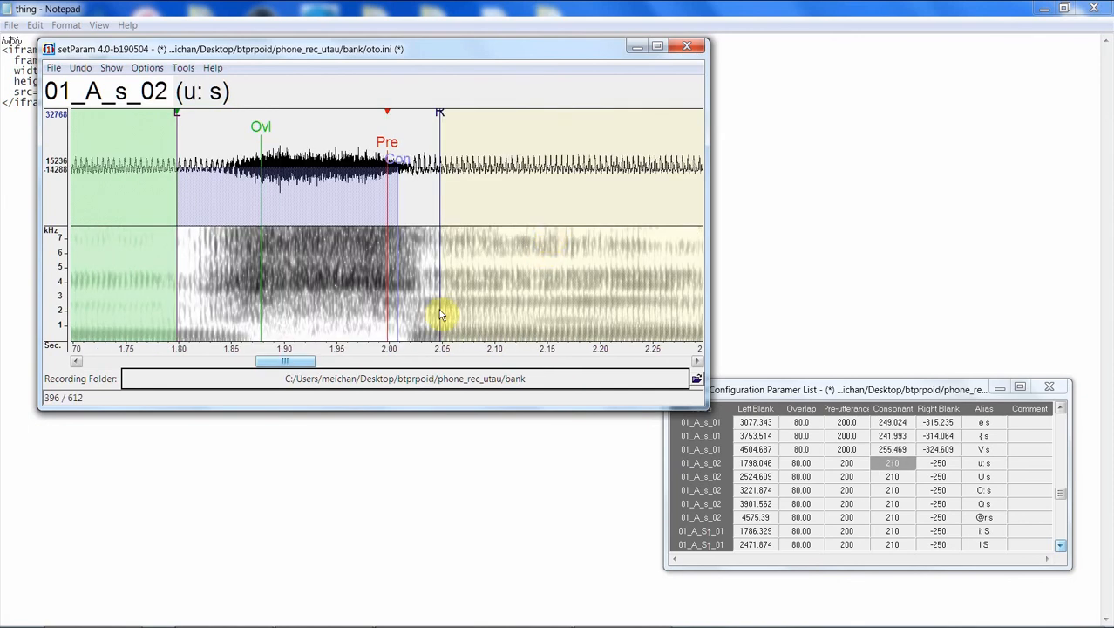
drag(294, 362, 281, 365)
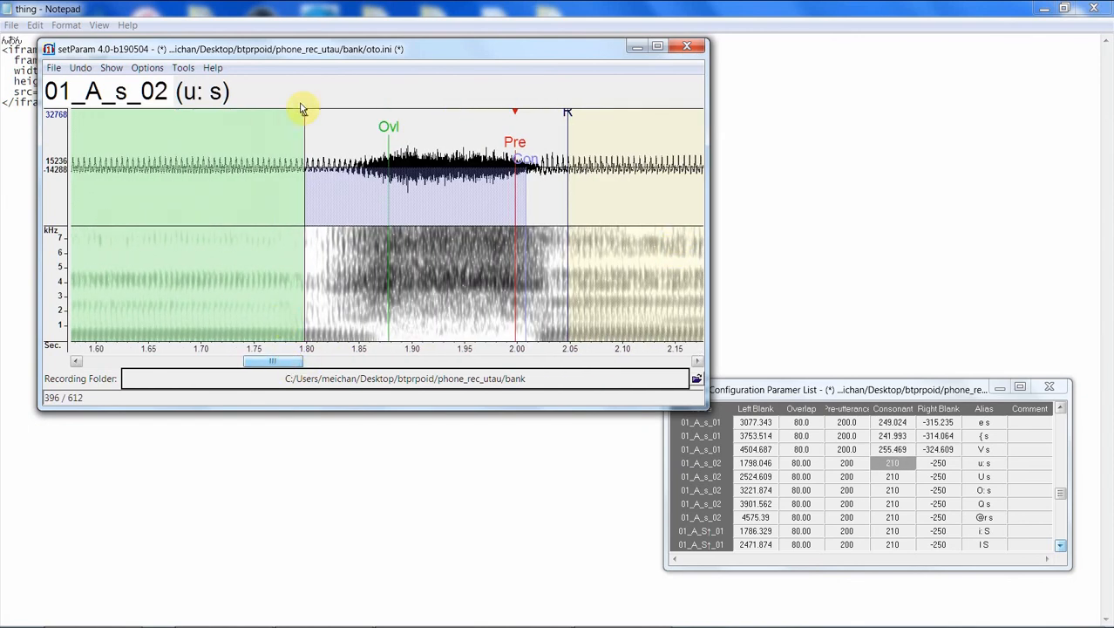
drag(301, 109, 201, 161)
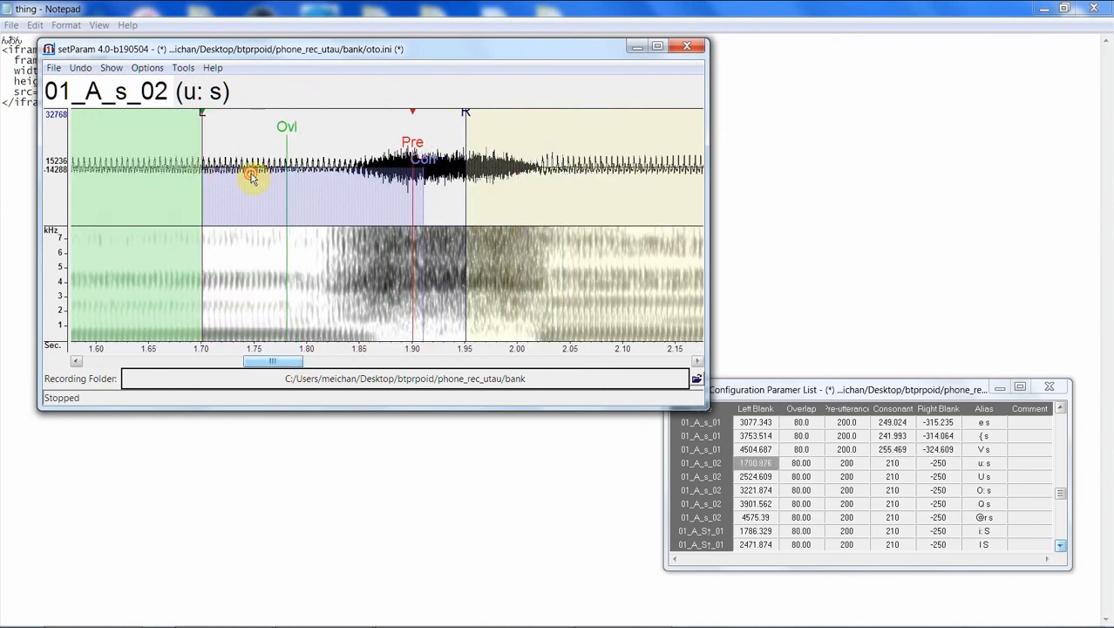
click(199, 109)
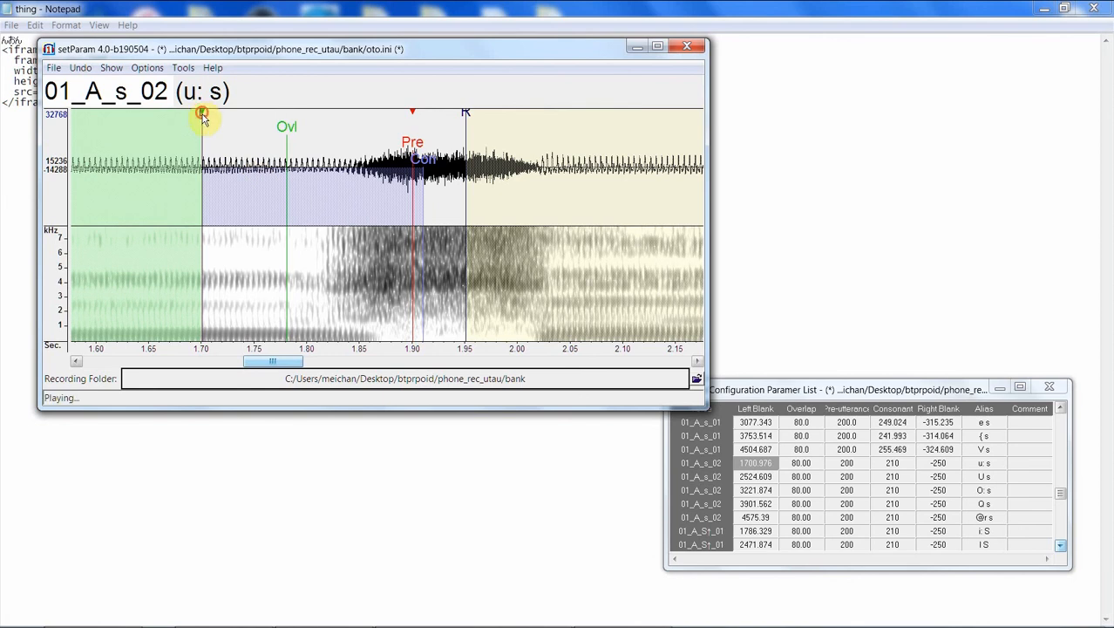
drag(202, 118, 132, 163)
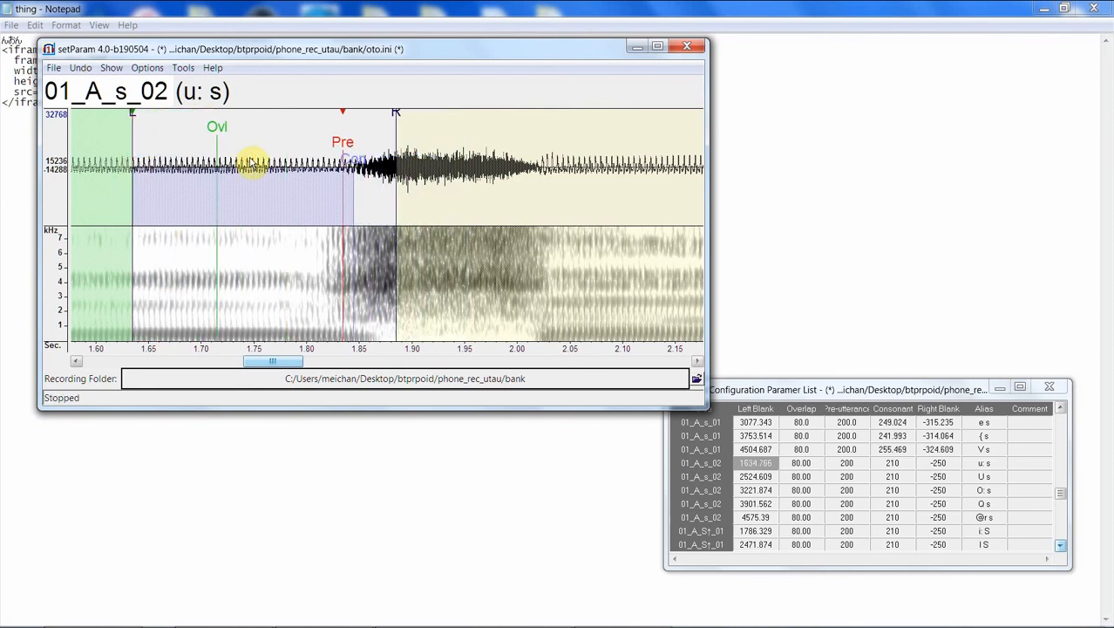
drag(135, 122, 127, 119)
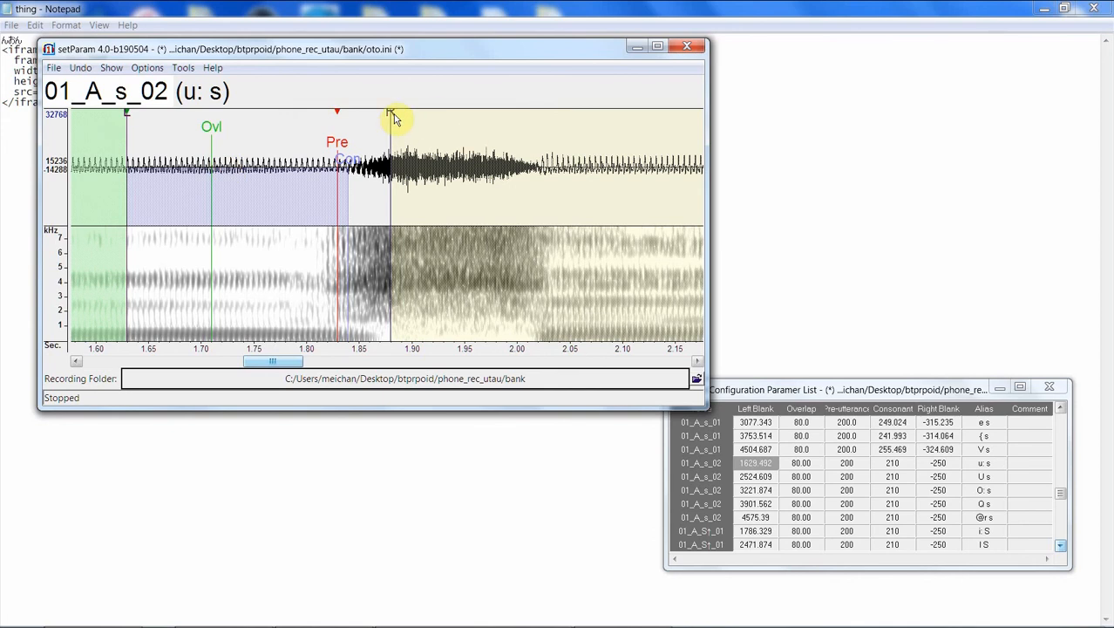
drag(393, 118, 482, 123)
drag(349, 160, 405, 161)
Step: Adjust the "U s" entry of 01_A_s_02 to a left blank of about 2385, consonant about 255 and right blank about -323
key(Down)
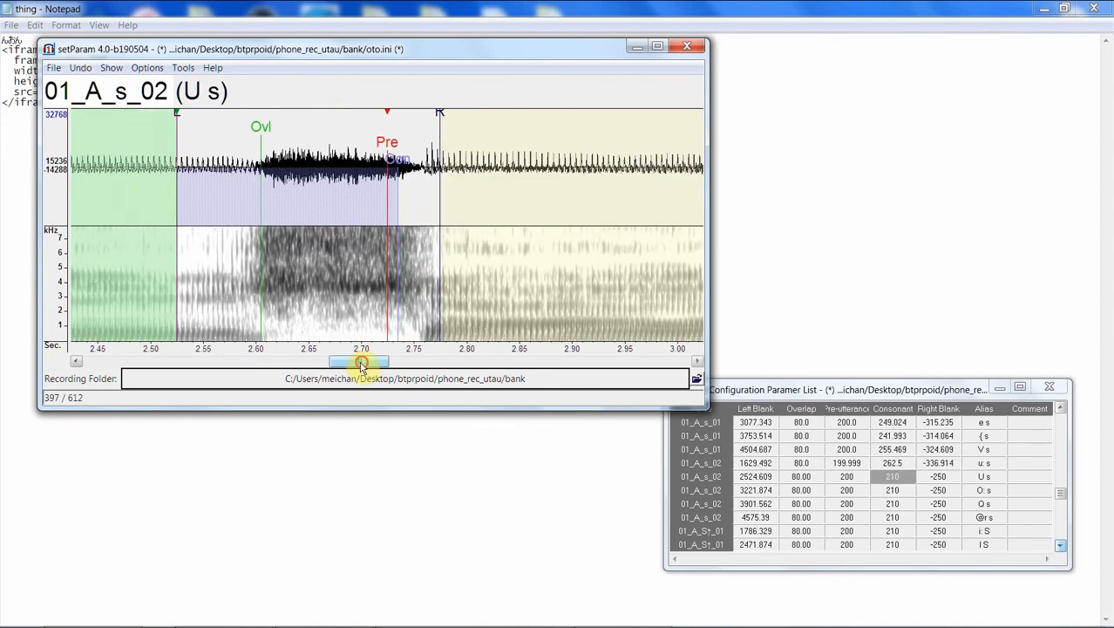
drag(361, 365, 337, 364)
drag(420, 116, 286, 154)
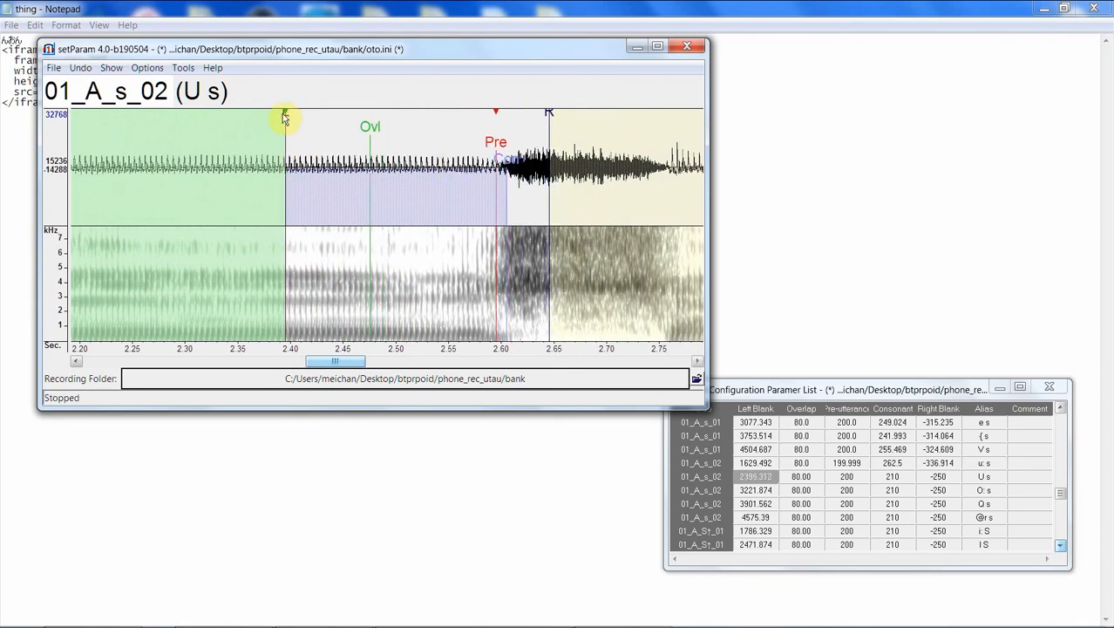
drag(286, 114, 280, 116)
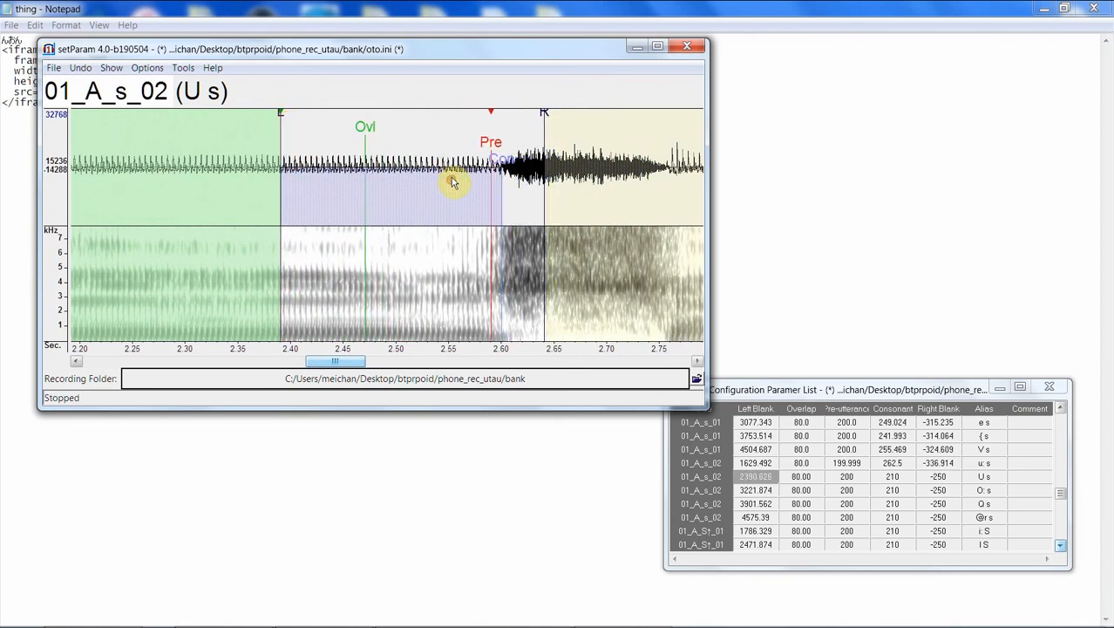
drag(545, 115, 622, 120)
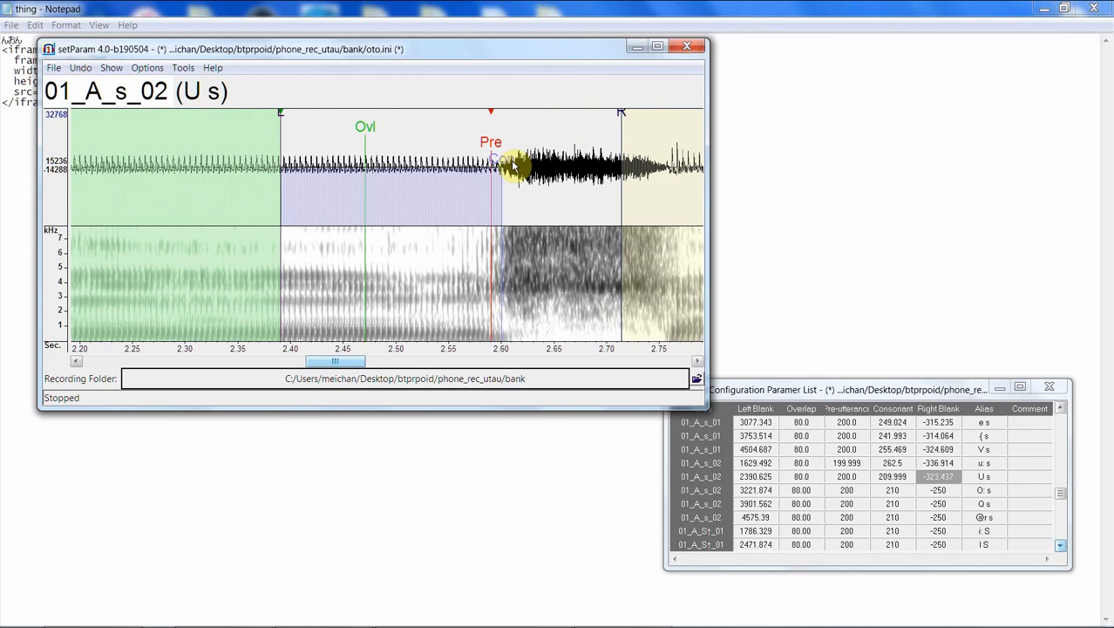
drag(502, 163, 542, 164)
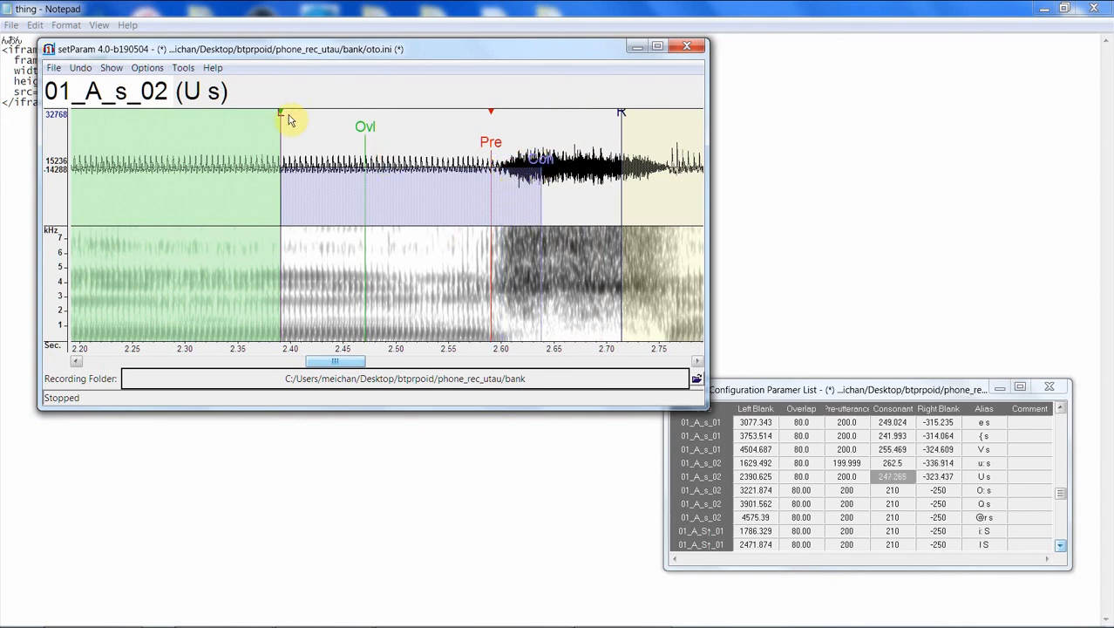
drag(280, 116, 274, 118)
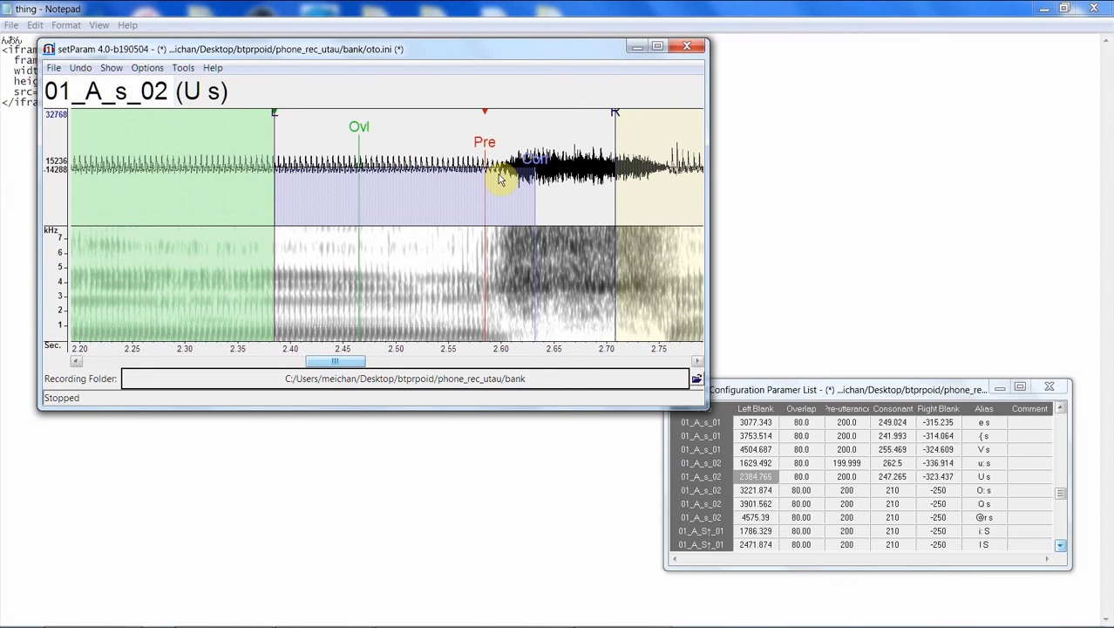
drag(530, 164, 541, 163)
Step: Adjust the "O: s" entry of 01_A_s_02 to a left blank of about 3125, consonant about 240 and right blank about -313
key(Down)
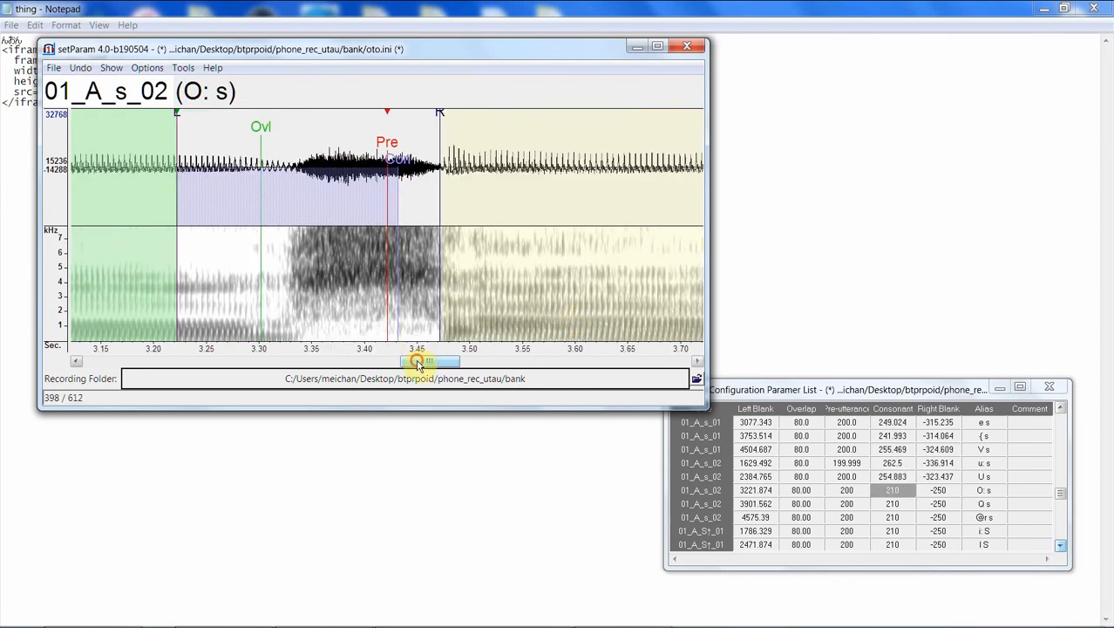
drag(417, 363, 390, 363)
mouse_move(463, 114)
mouse_down()
mouse_move(406, 120)
mouse_move(370, 151)
mouse_up()
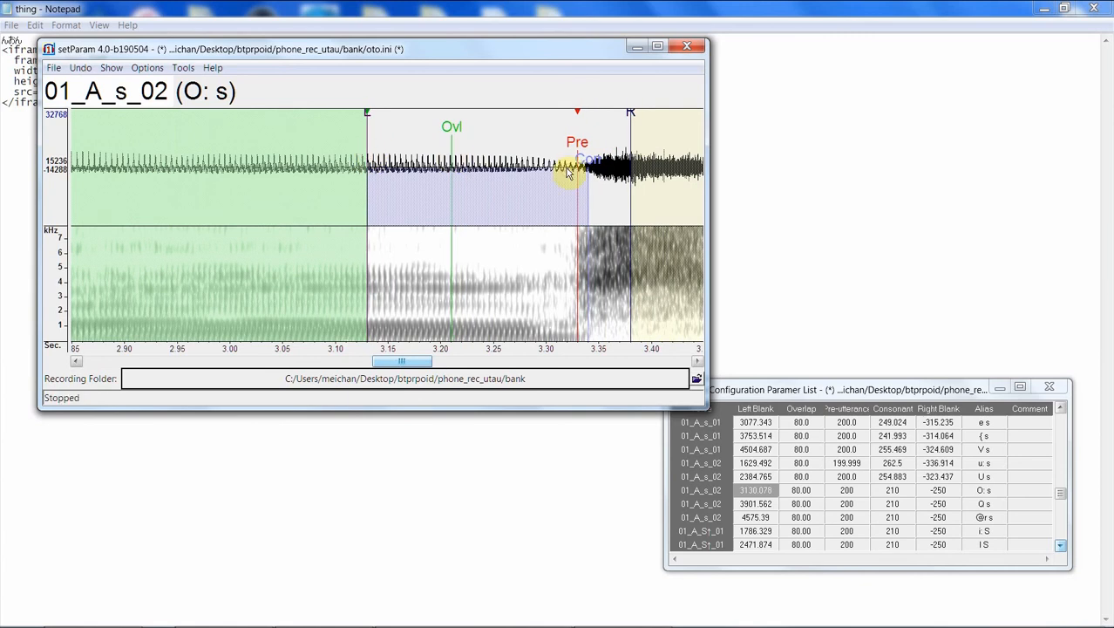
drag(369, 119, 362, 120)
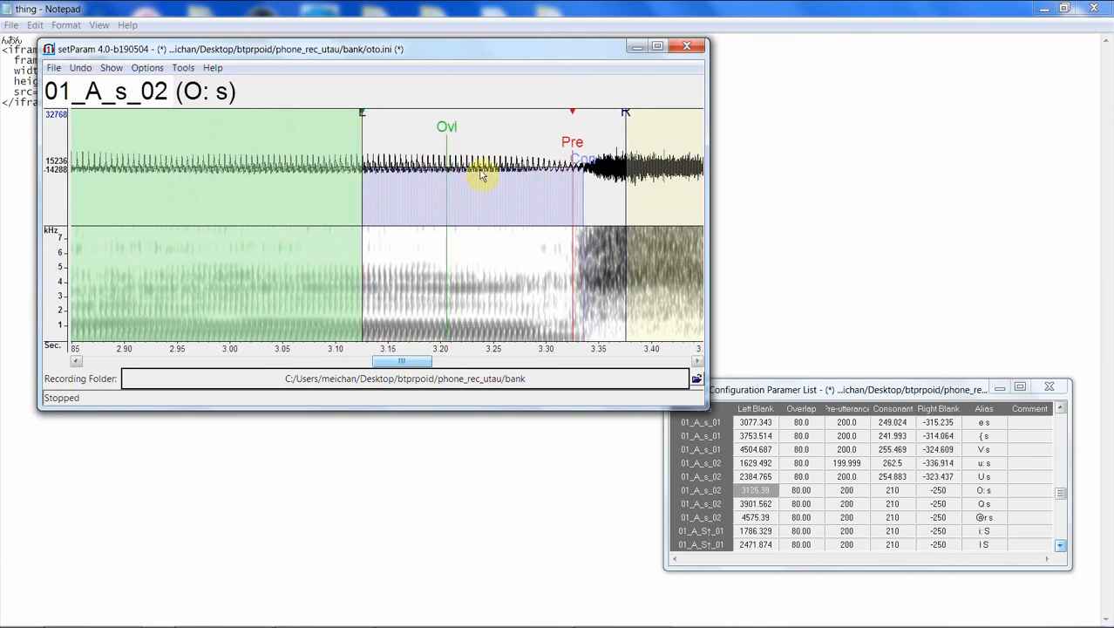
click(415, 362)
drag(415, 361, 431, 362)
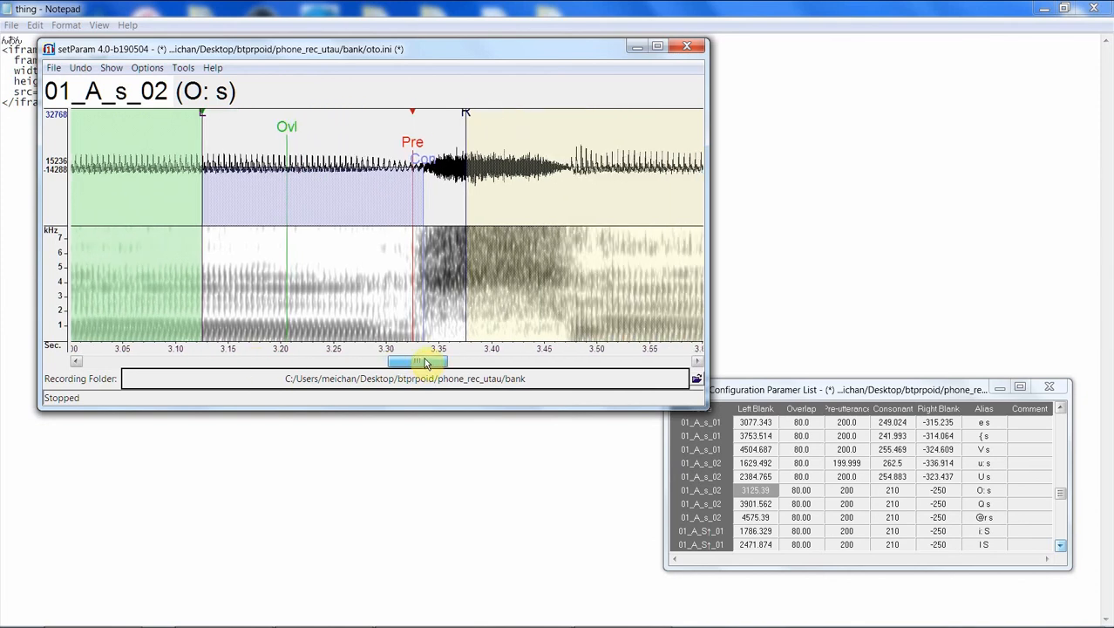
drag(465, 118, 532, 122)
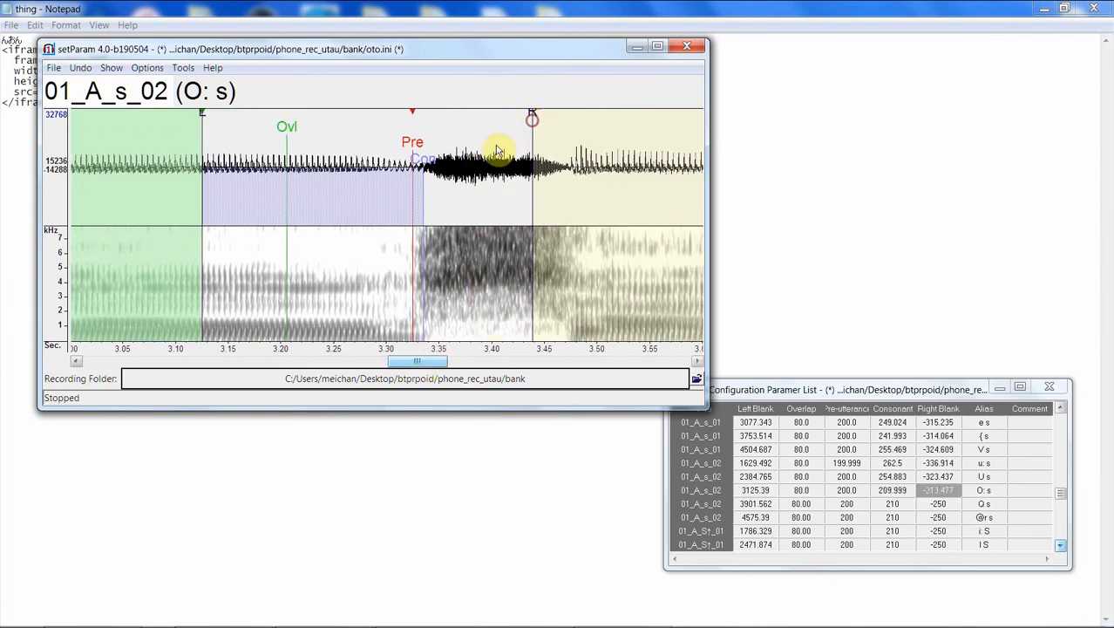
drag(426, 162, 454, 164)
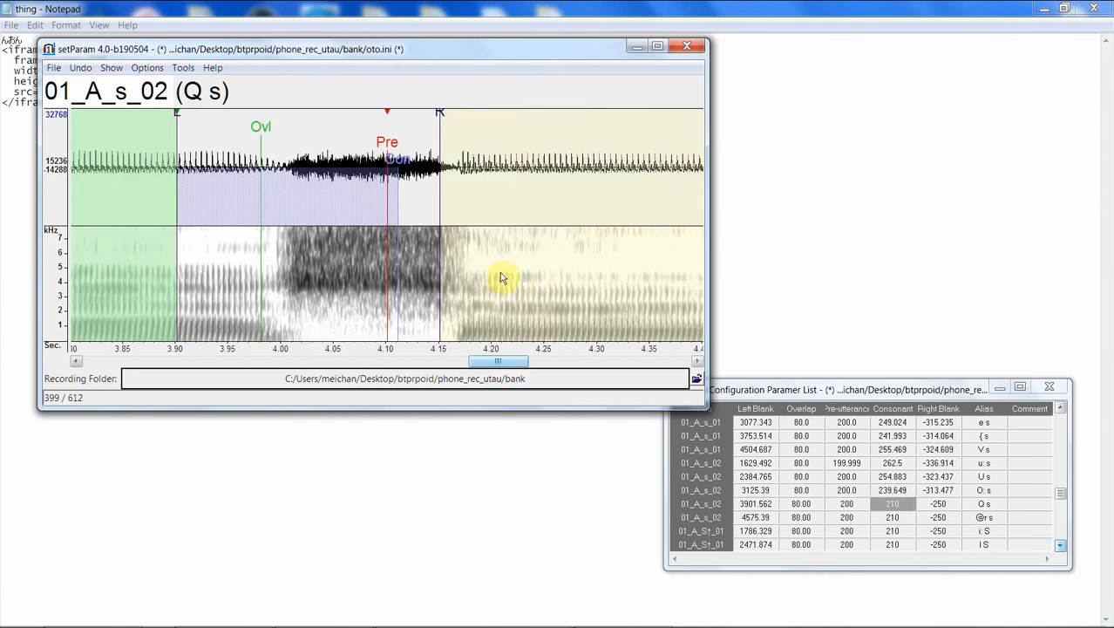
Step: Adjust the "Q s" entry of 01_A_s_02 to a left blank of about 3796, consonant about 248 and right blank about -328
drag(484, 363, 468, 364)
drag(379, 113, 267, 118)
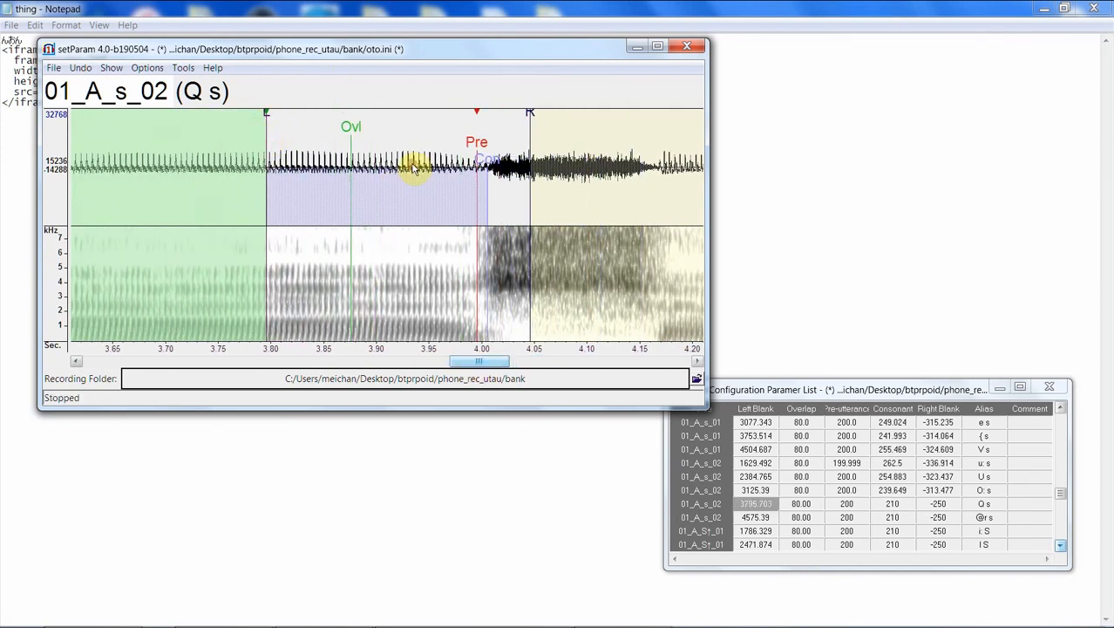
click(530, 113)
drag(545, 115, 615, 127)
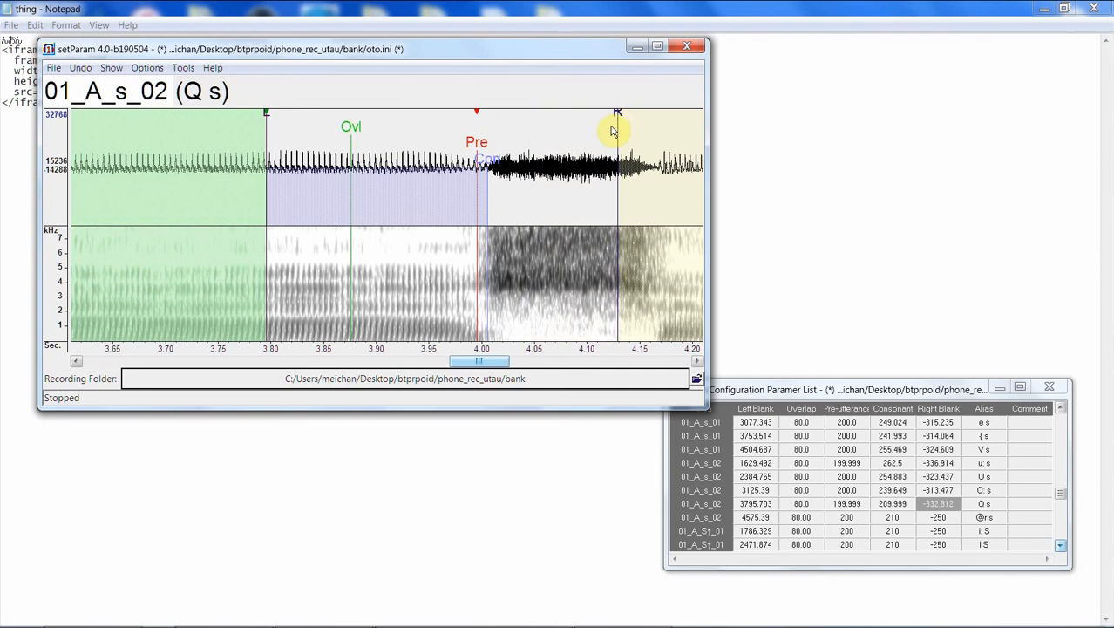
drag(488, 168, 530, 165)
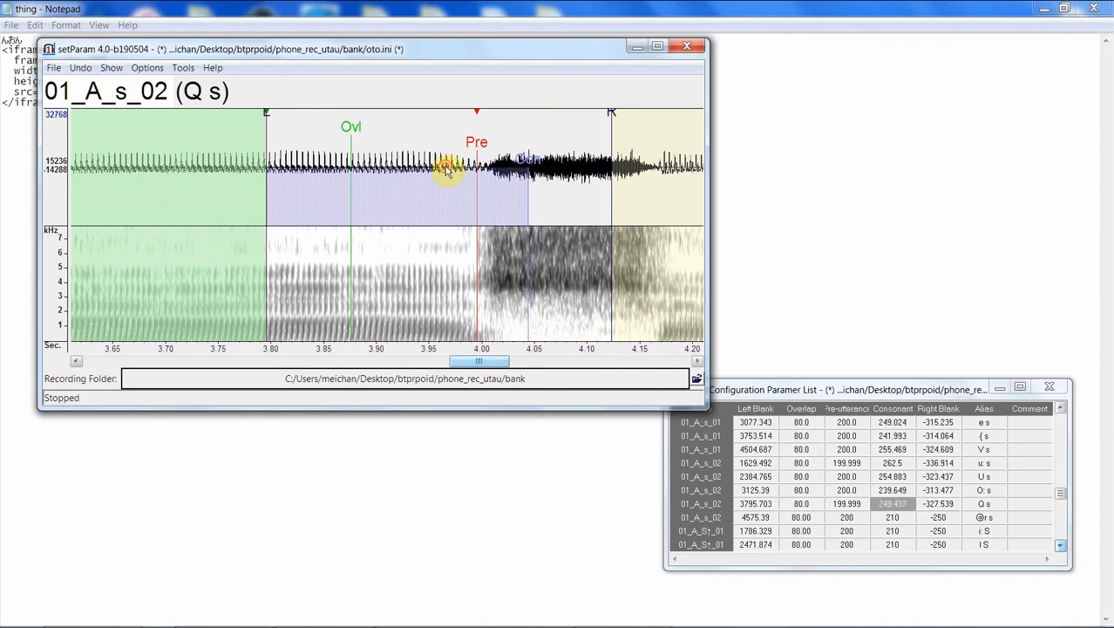
Step: Adjust the "@r s" entry of 01_A_s_02 to a left blank of about 4499, consonant about 251 and right blank about -321
key(Down)
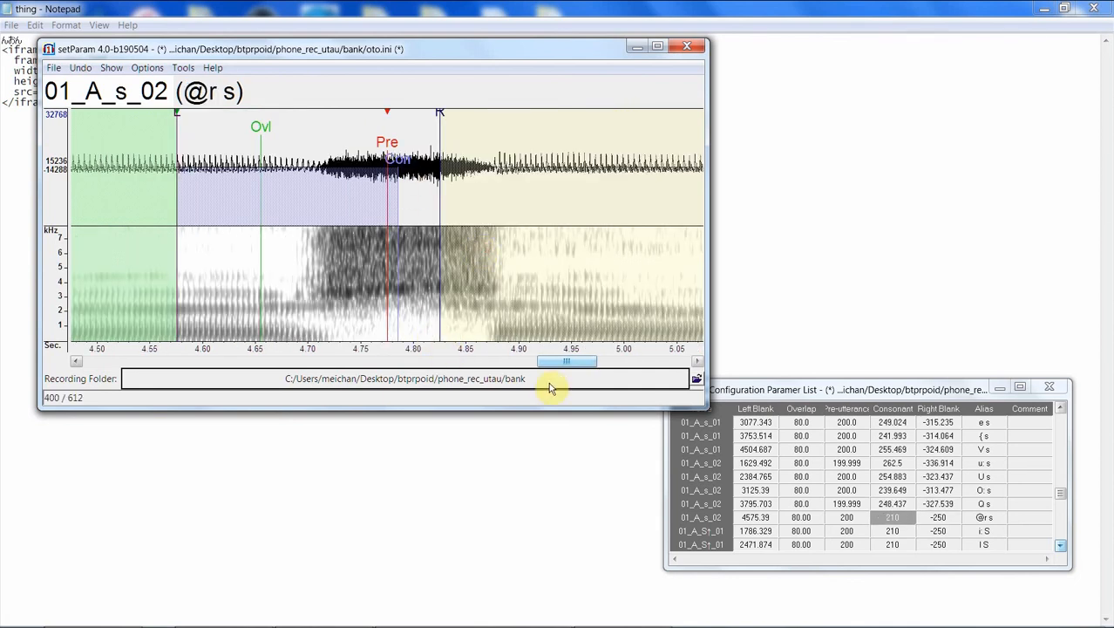
drag(564, 363, 547, 362)
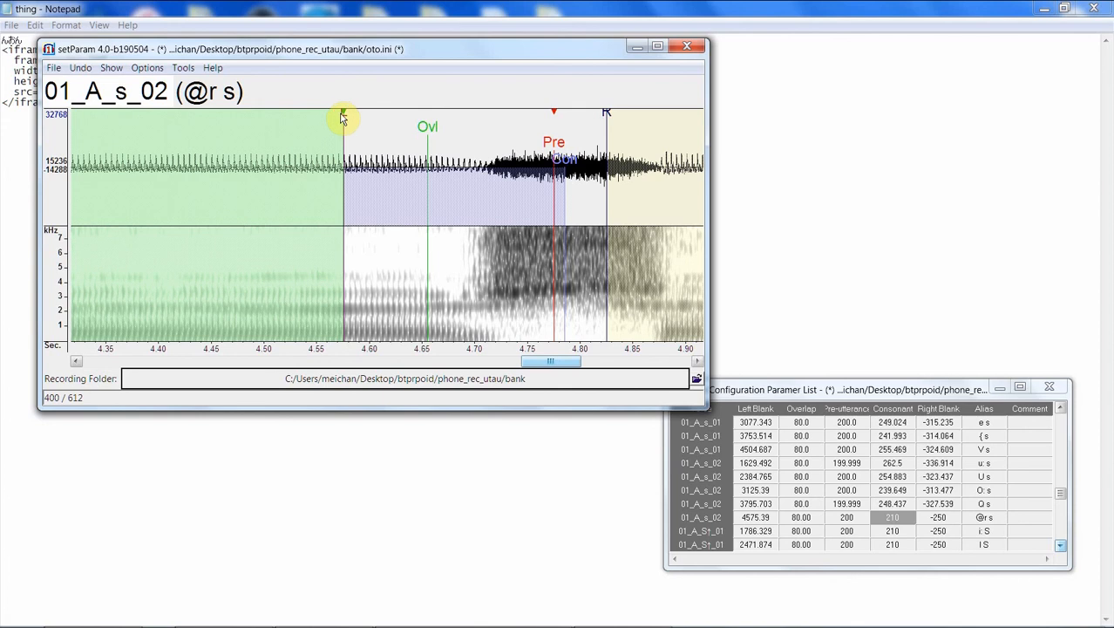
mouse_move(343, 111)
mouse_down()
mouse_move(258, 135)
mouse_move(264, 118)
mouse_up()
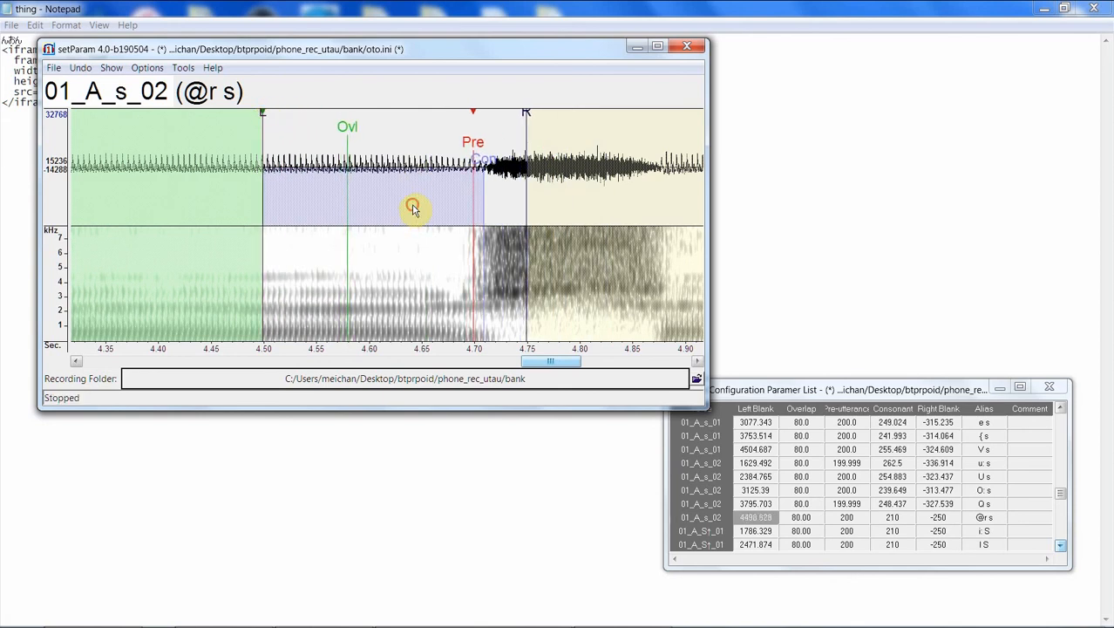
drag(527, 112, 600, 111)
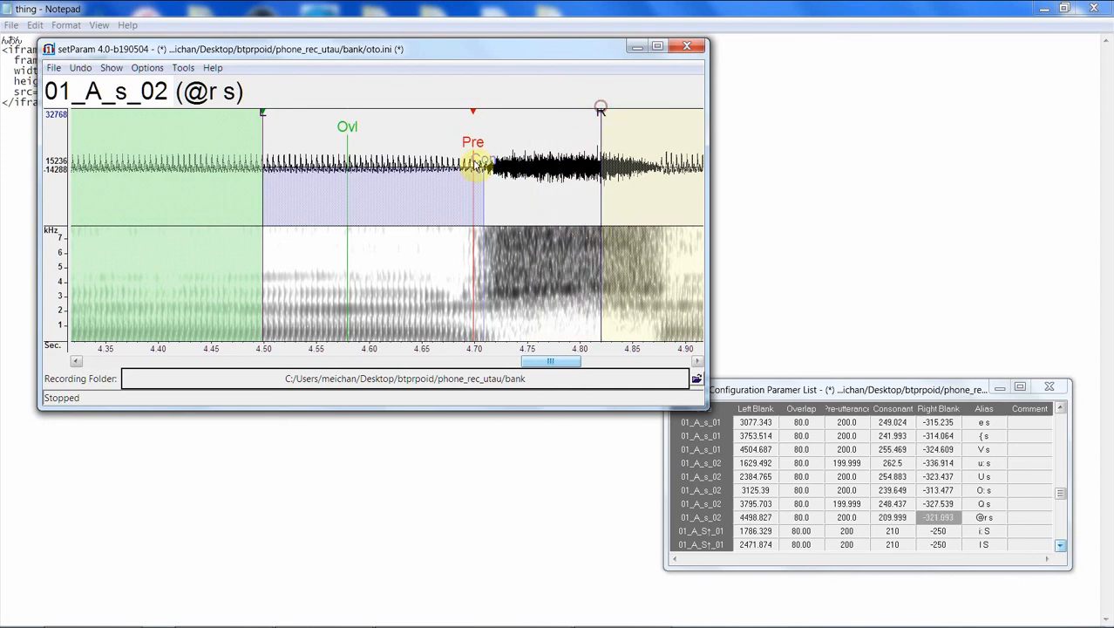
drag(482, 162, 527, 165)
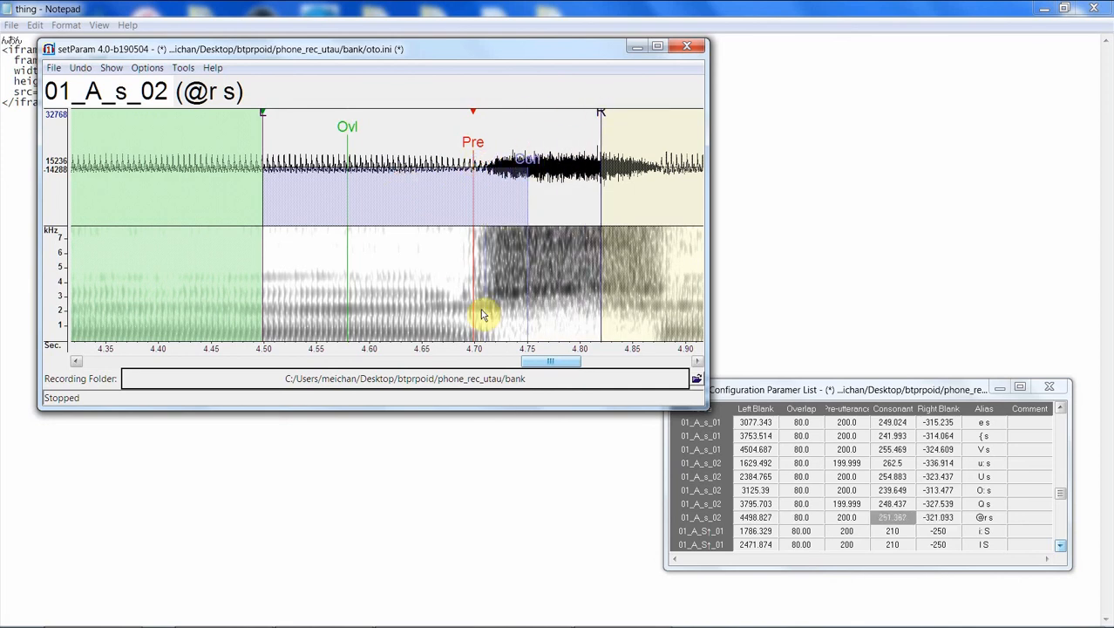
Step: Look through the remaining entries in the parameter list, from the "S" aliases to the "Z" ones, and return to "i: S" of 01_A_S↑_01
key(Down)
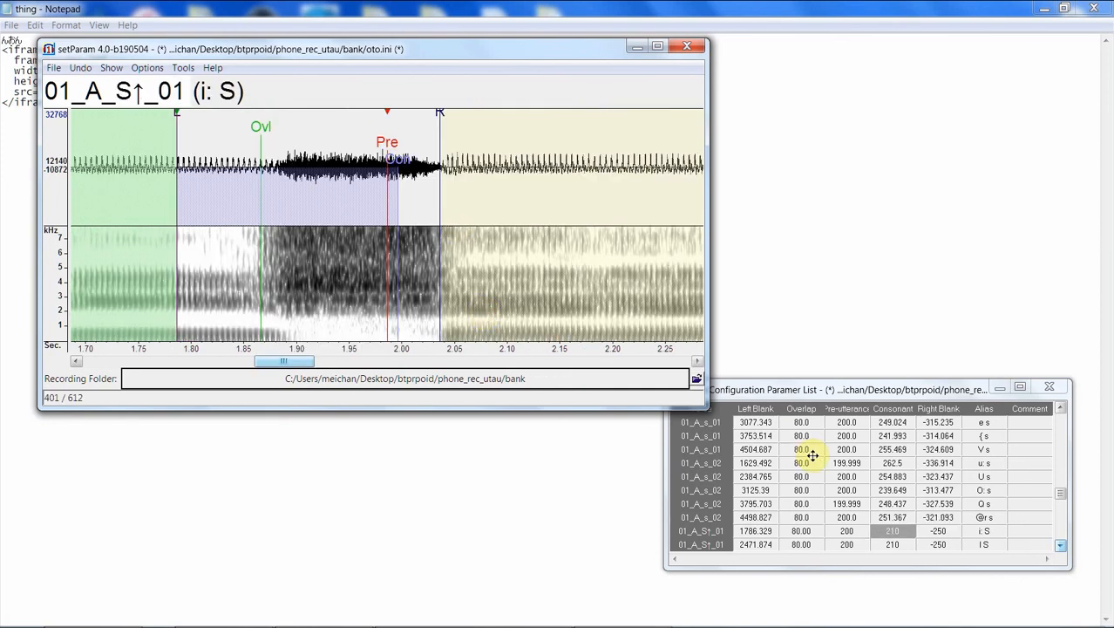
click(1060, 545)
click(1060, 545)
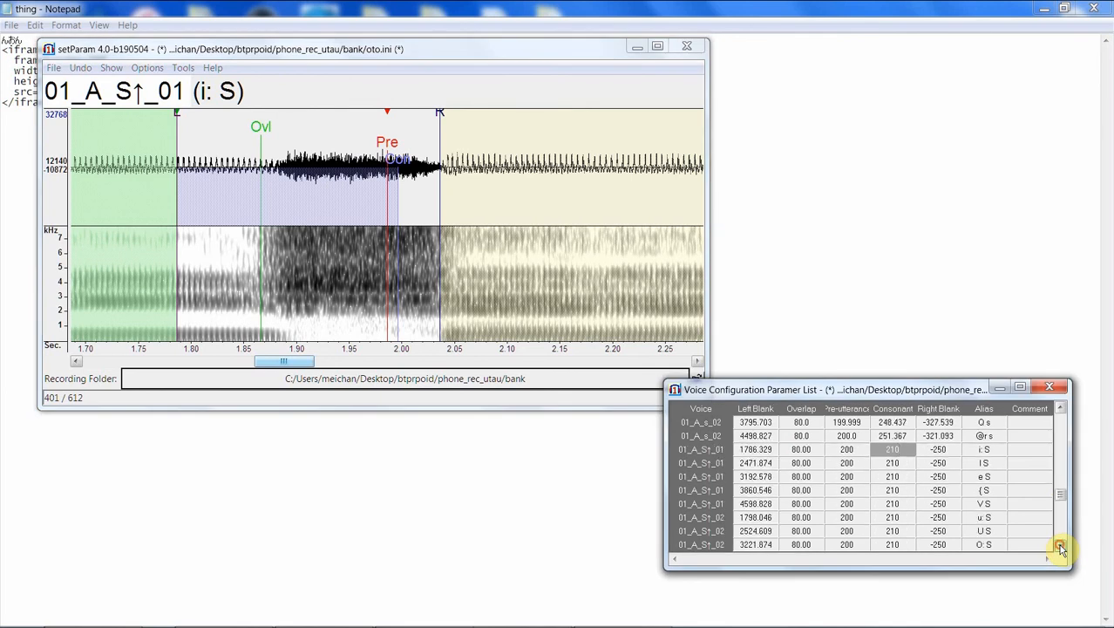
click(1061, 545)
click(1060, 545)
click(1061, 545)
click(1060, 545)
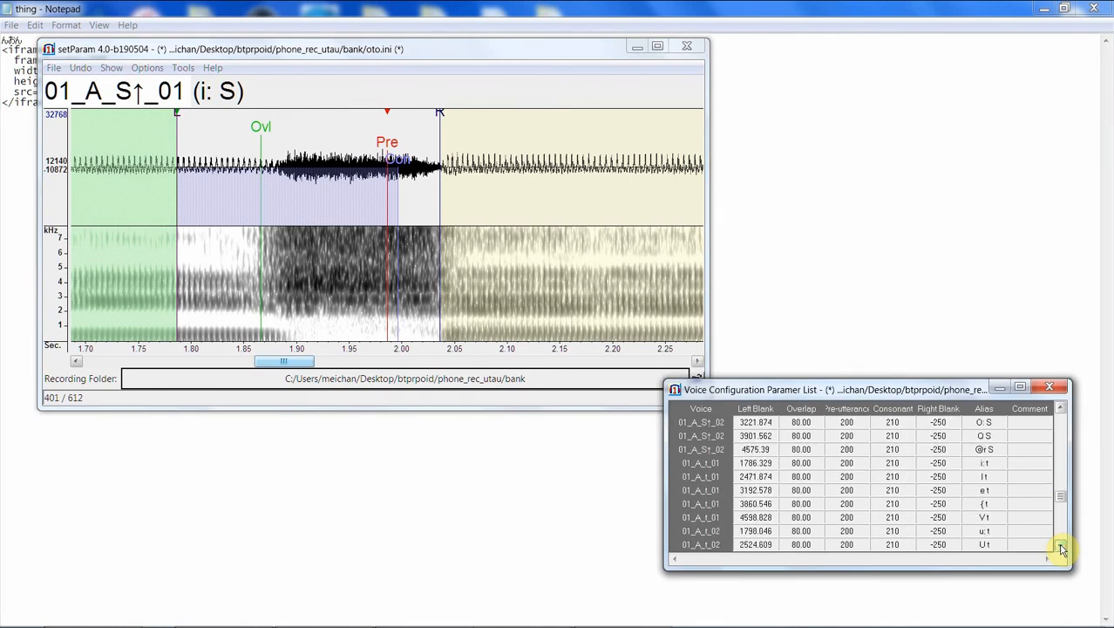
click(1060, 544)
click(1060, 545)
click(1061, 545)
click(1060, 545)
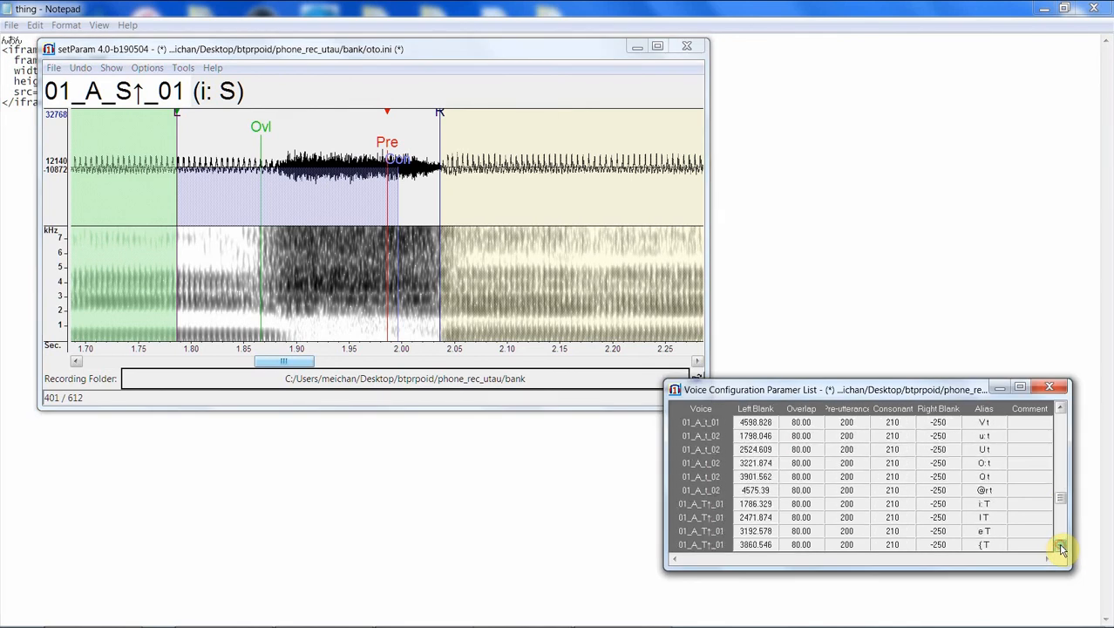
click(1060, 545)
click(1060, 545)
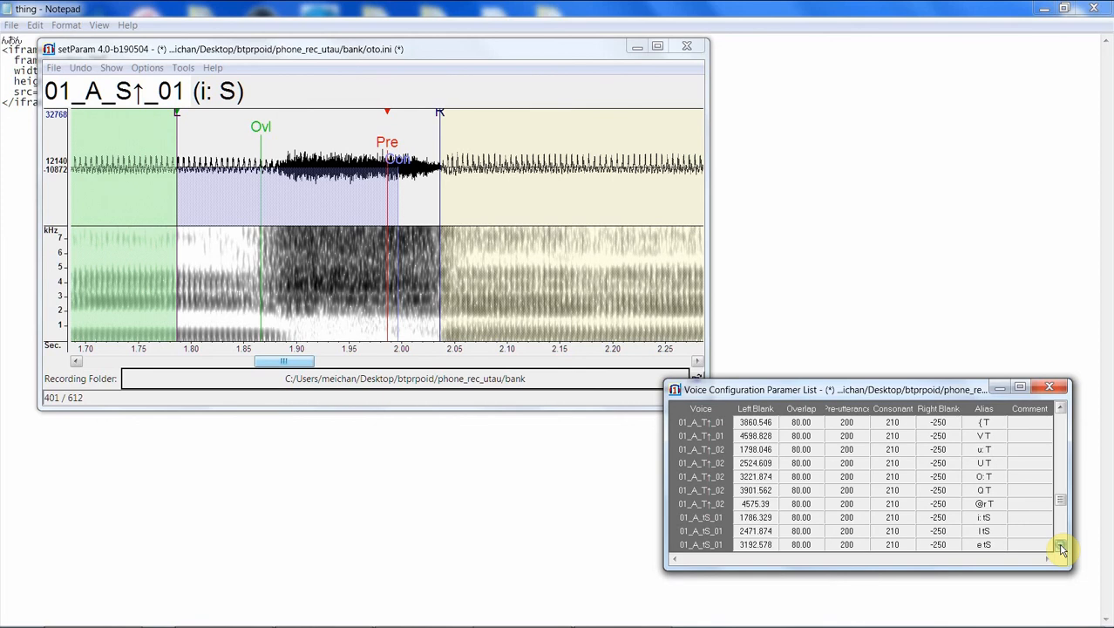
click(1060, 545)
click(1060, 545)
click(1060, 545)
click(1060, 545)
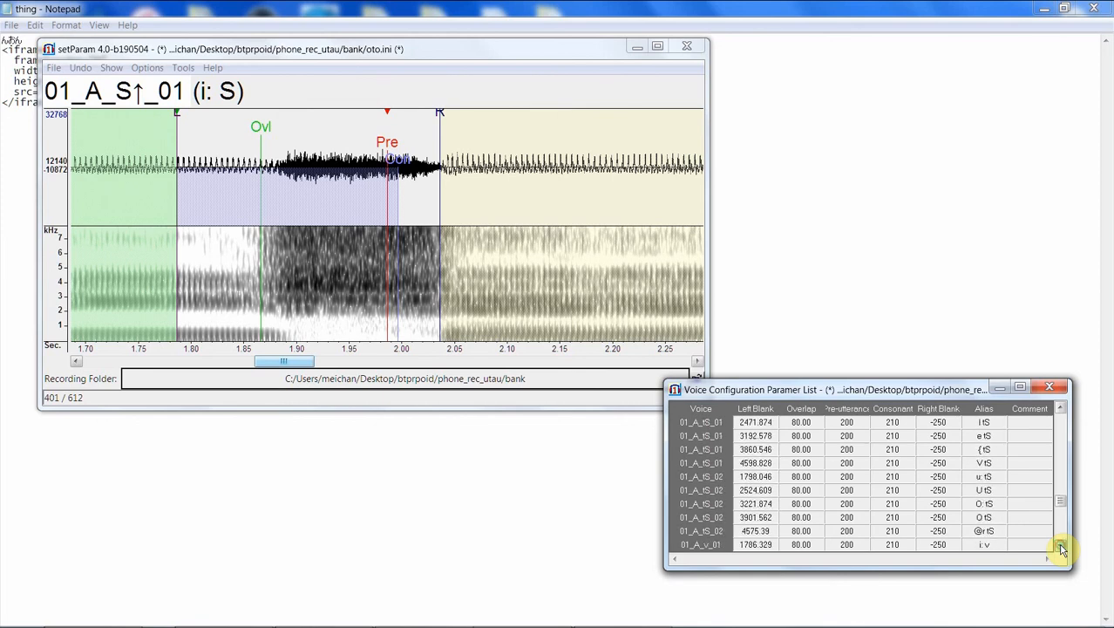
click(1060, 545)
click(1060, 545)
click(1060, 545)
click(1060, 545)
click(1060, 545)
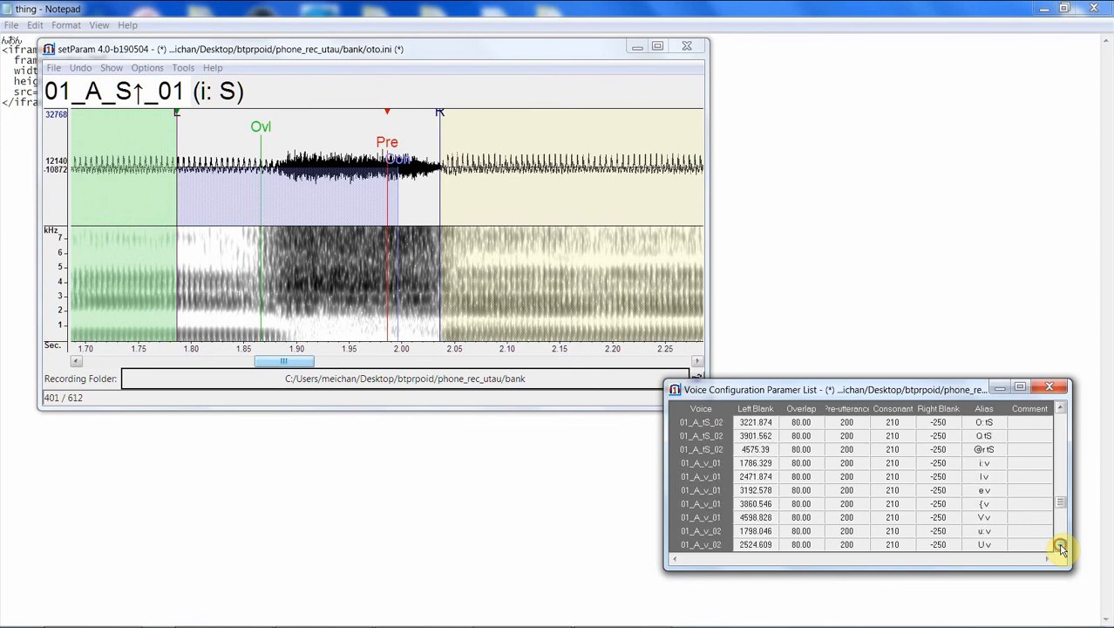
click(1060, 545)
click(1060, 545)
click(1061, 545)
click(1060, 545)
click(1060, 545)
click(1060, 545)
click(1060, 545)
click(1060, 545)
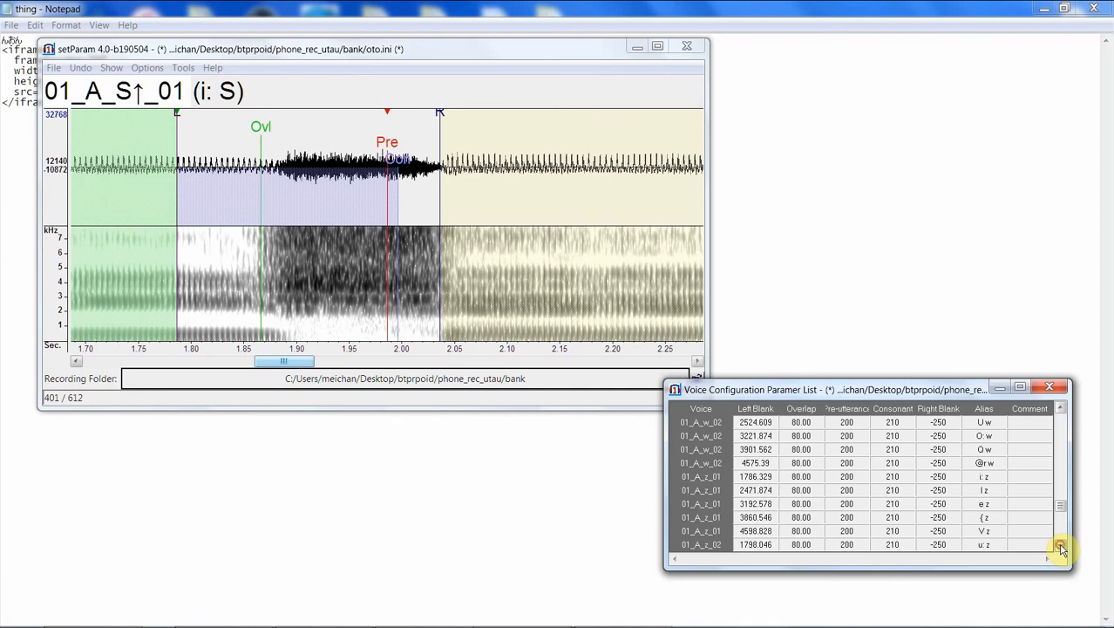
click(1060, 545)
click(1061, 545)
click(1061, 545)
click(1060, 545)
click(1060, 545)
click(1061, 545)
click(1060, 545)
click(1060, 545)
click(1060, 545)
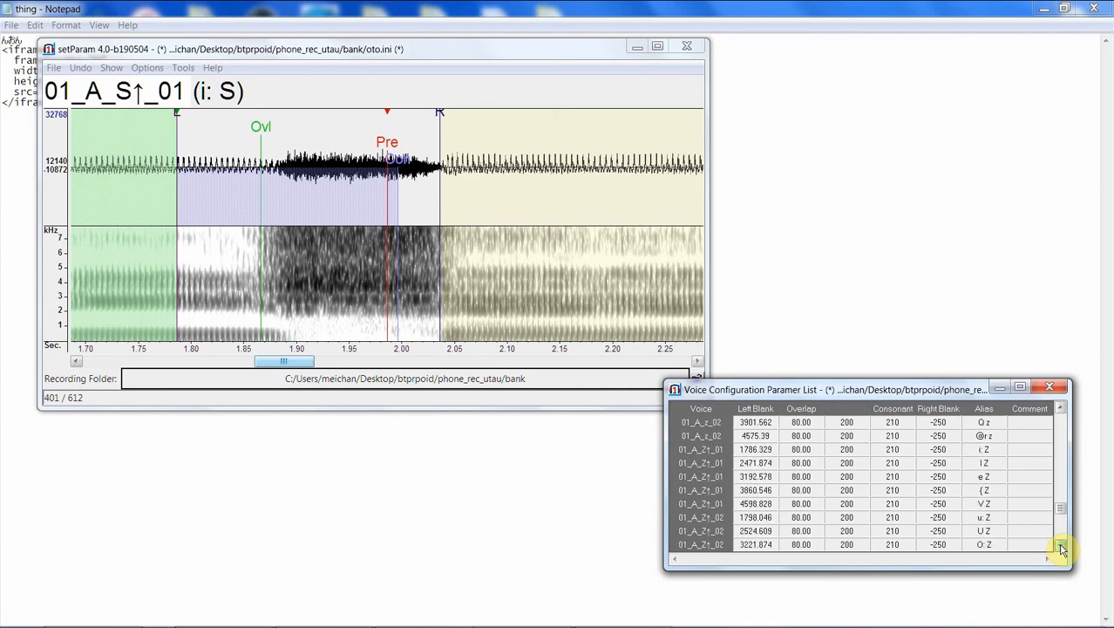
click(1061, 545)
click(1061, 545)
click(1060, 545)
click(1061, 545)
click(1060, 545)
scroll(1062, 528, up, 8)
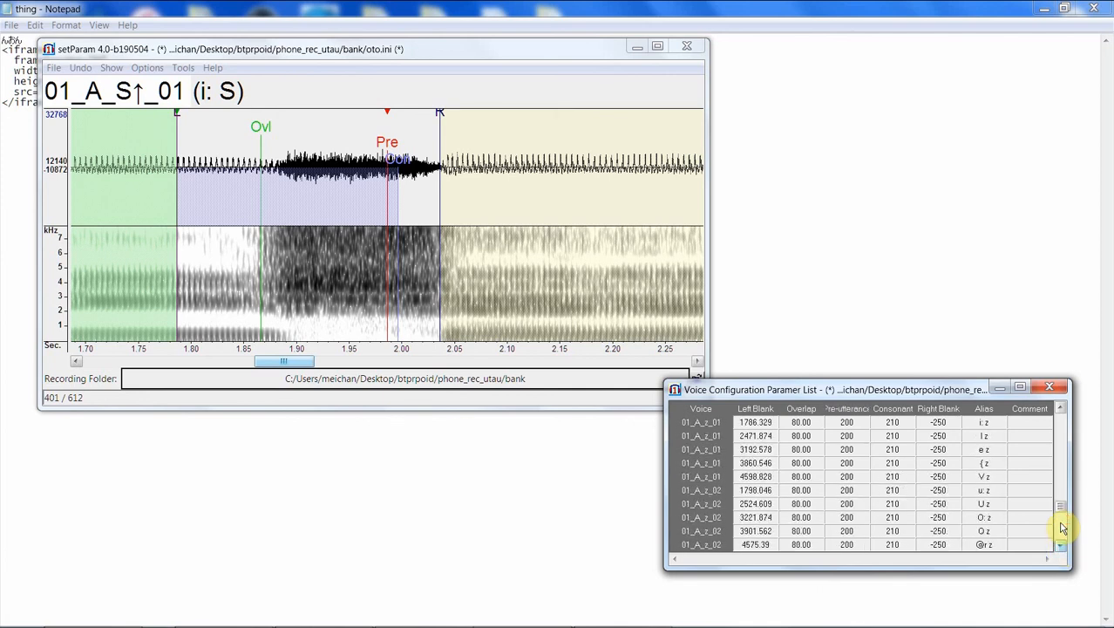
click(579, 325)
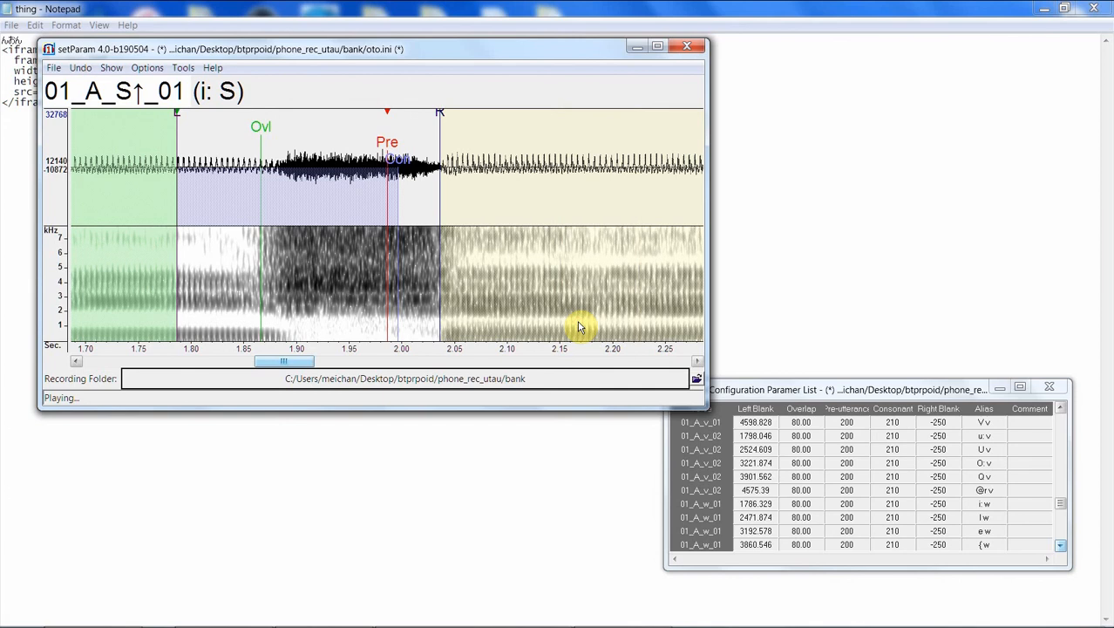
click(579, 327)
scroll(579, 326, up, 1)
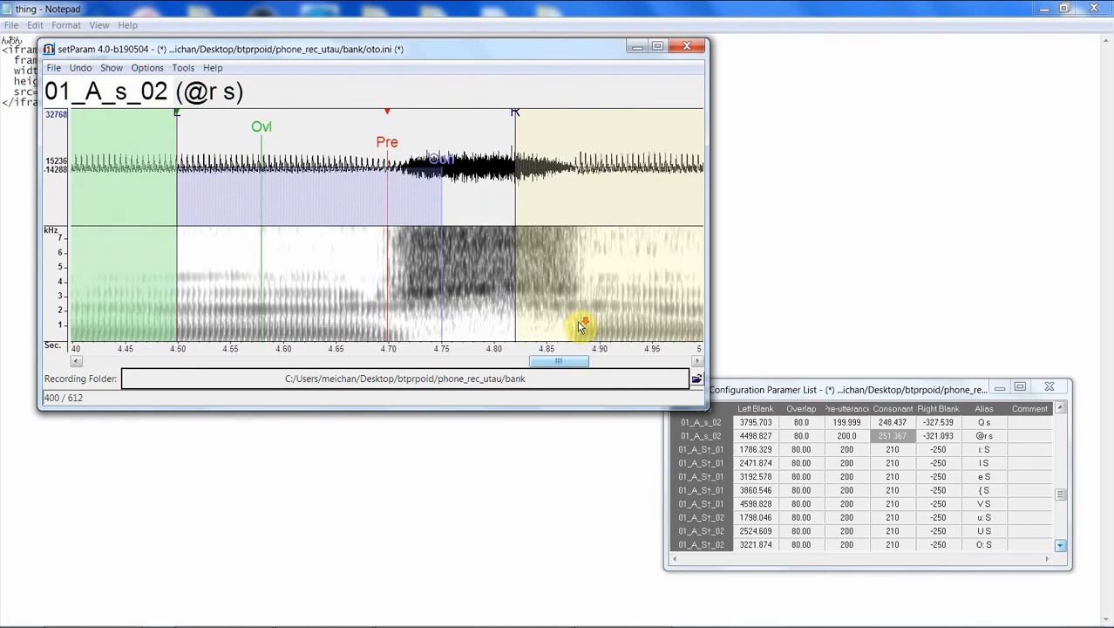
scroll(579, 326, down, 1)
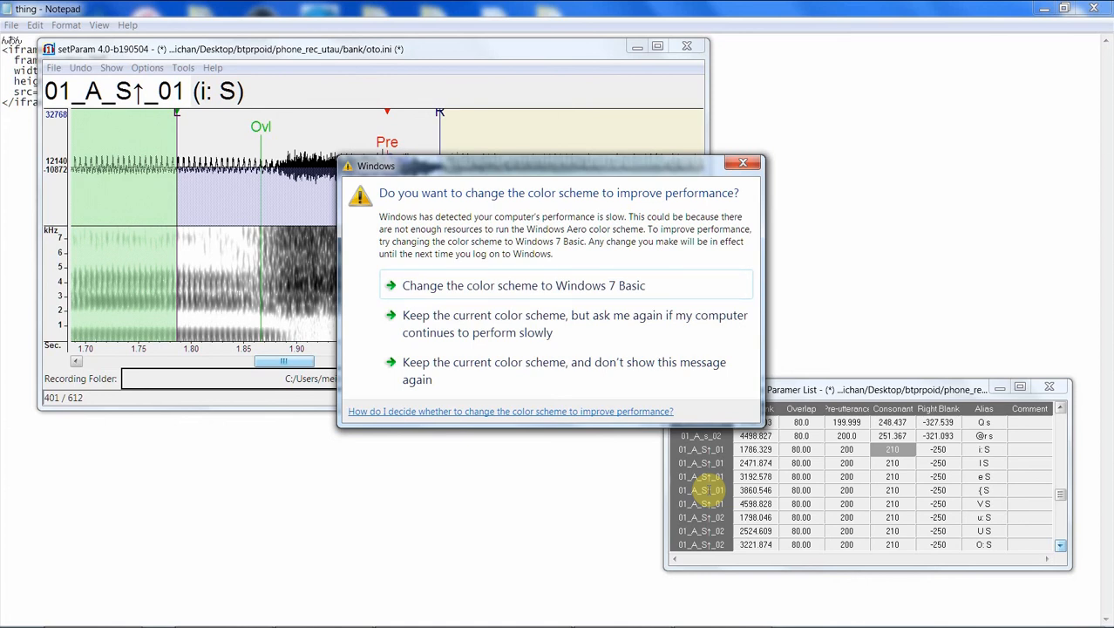
Step: Answer the Windows performance prompt by keeping the current color scheme with the option to be asked again if the computer stays slow
mouse_move(676, 621)
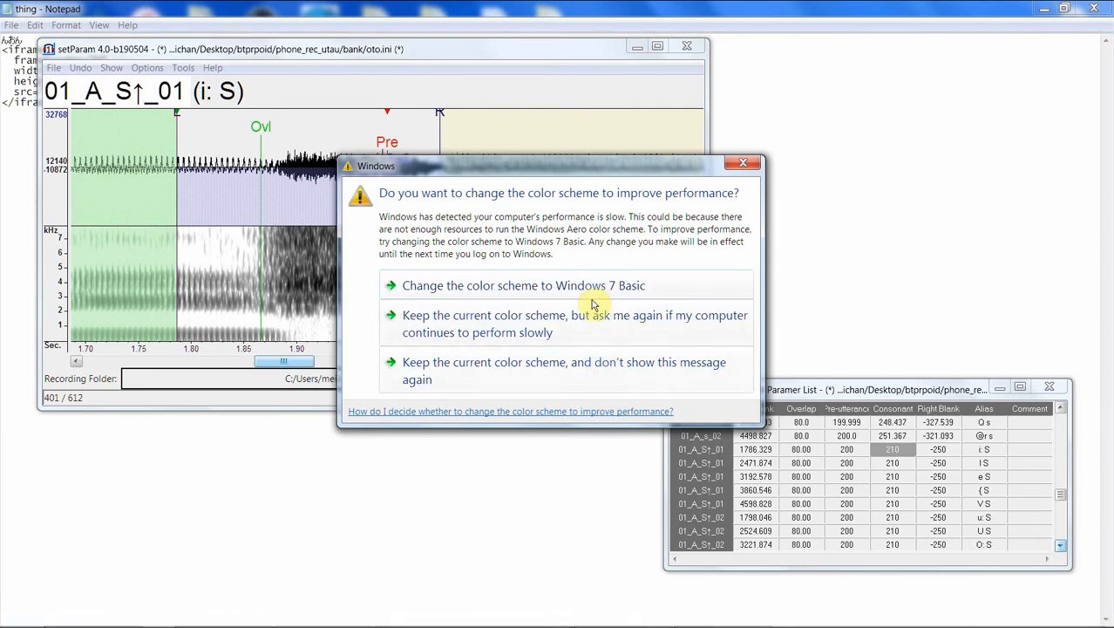
click(597, 324)
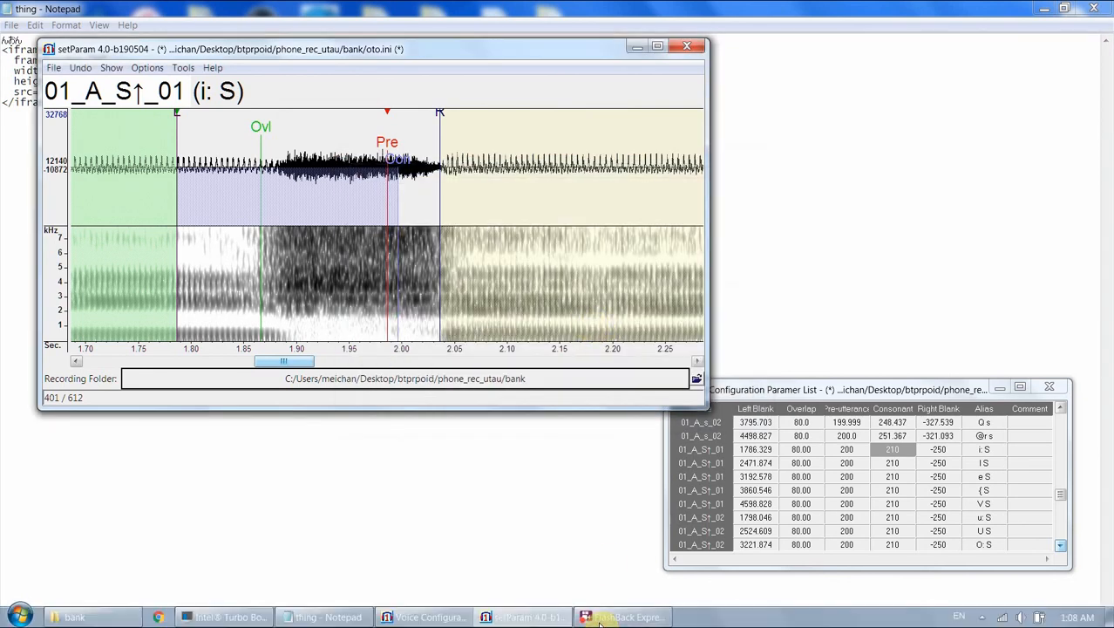